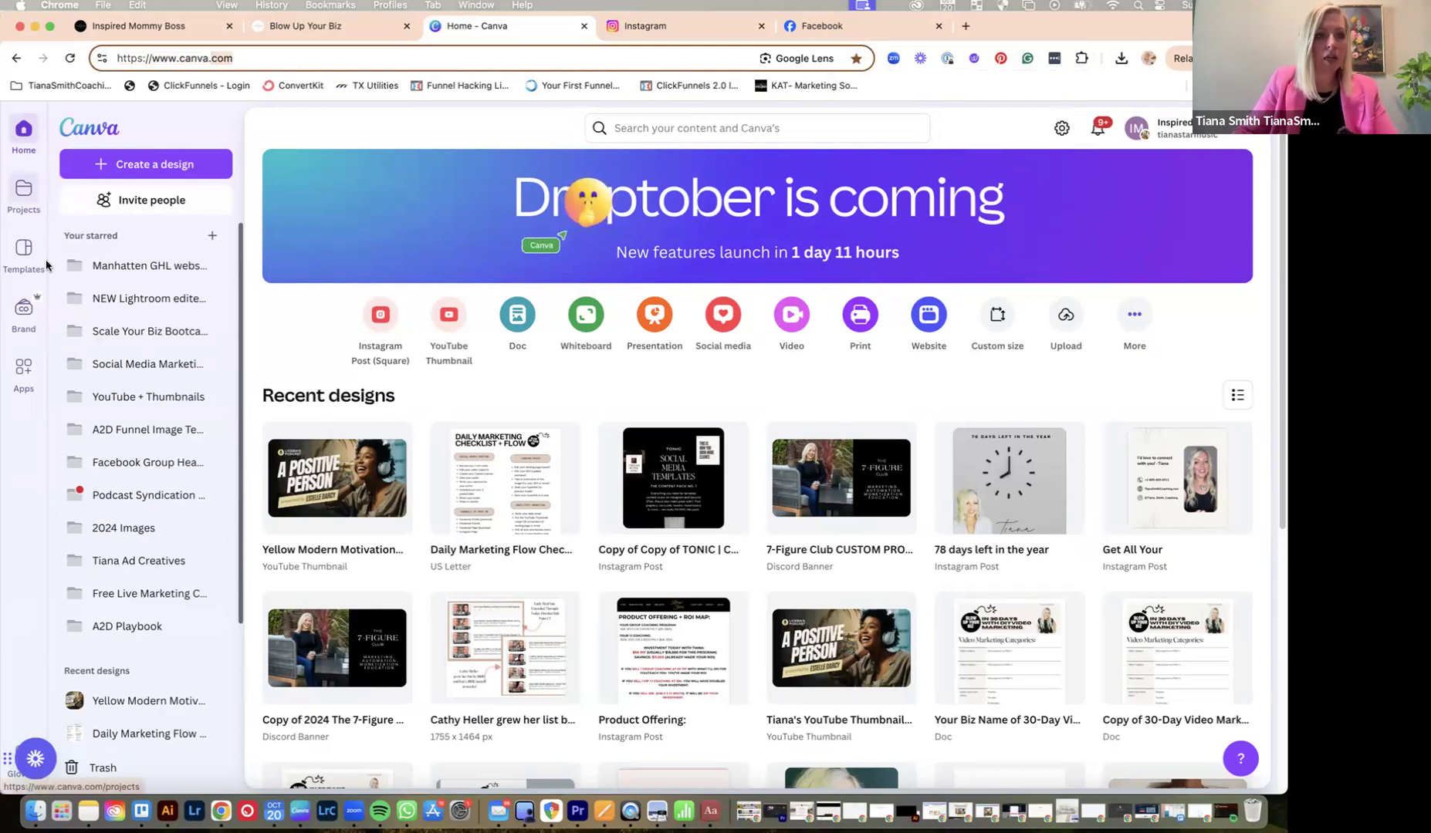
- Open the SGT.O brand kit, review its logos, color palette and fonts, and return to the list of brand kits
left_click(24, 309)
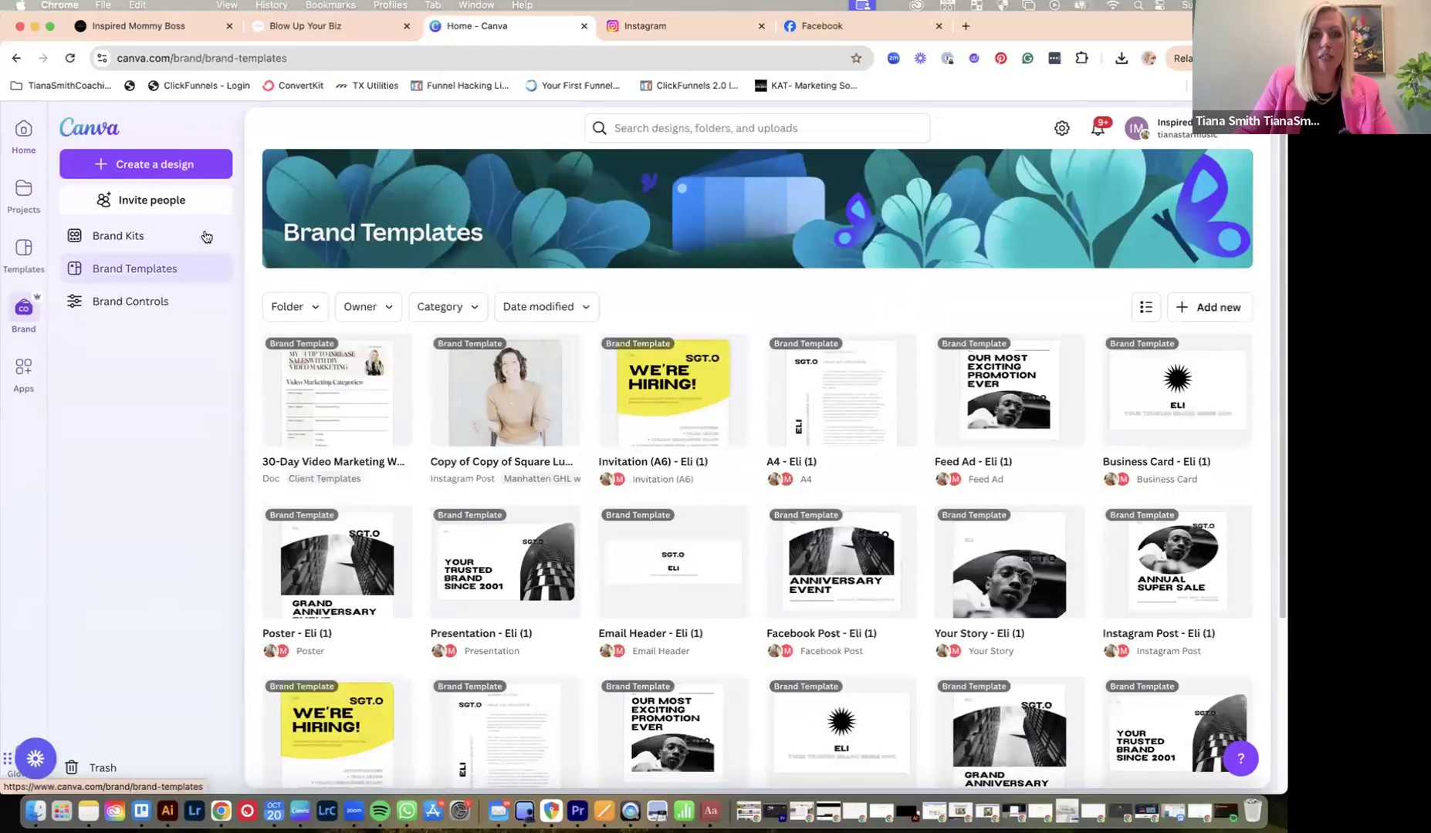
left_click(118, 236)
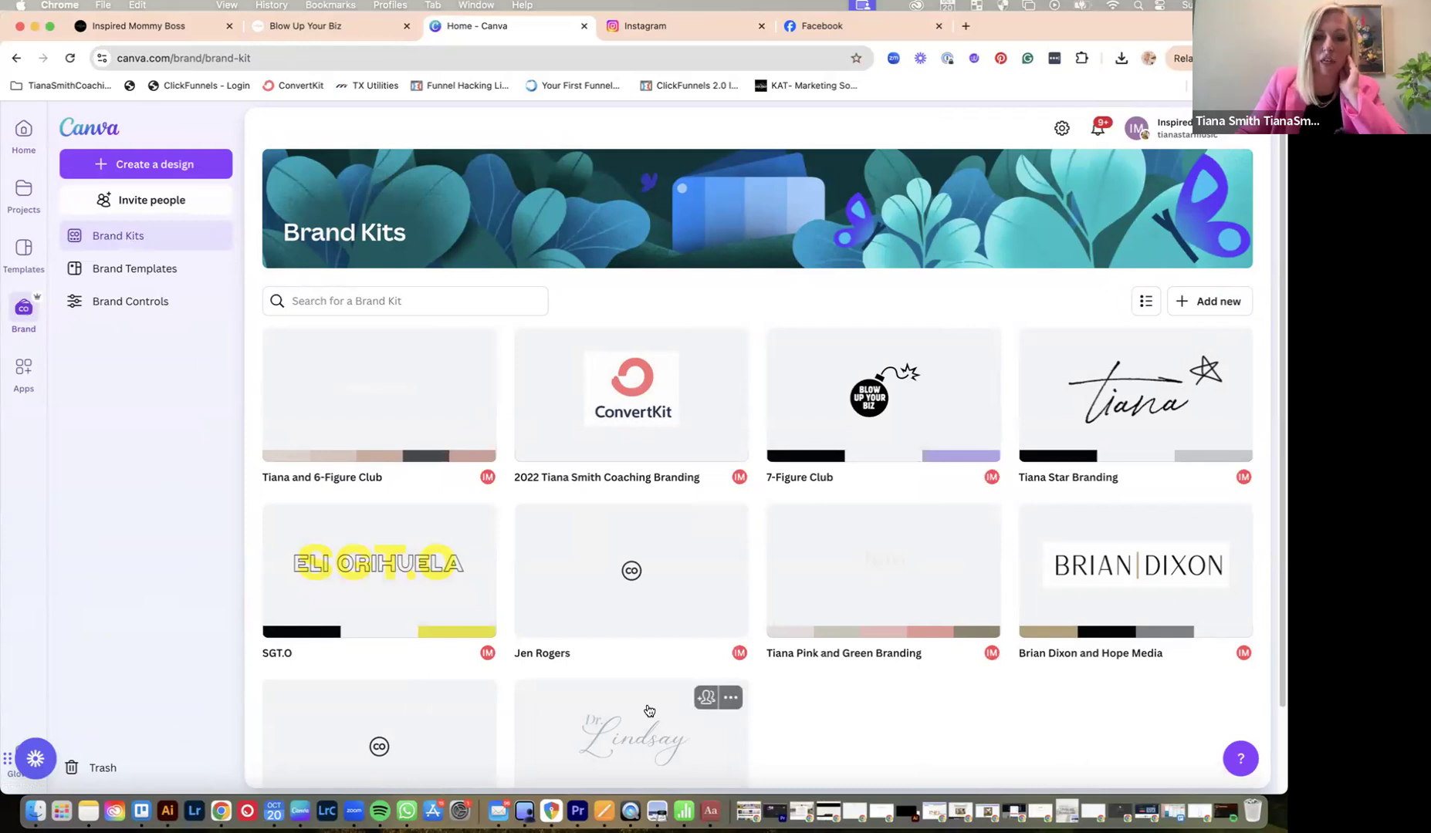
left_click(306, 557)
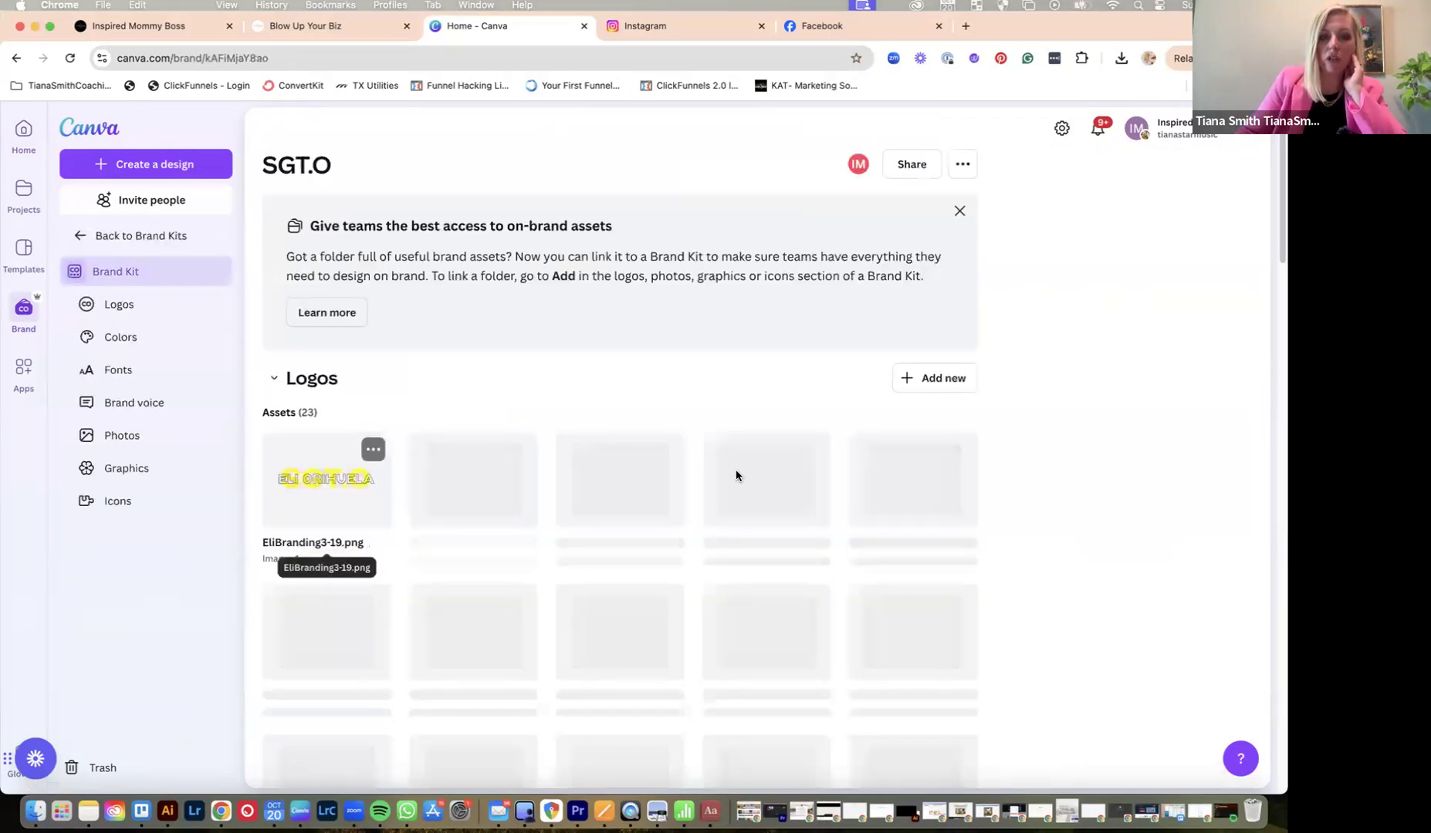
scroll(486, 587, "down", 3)
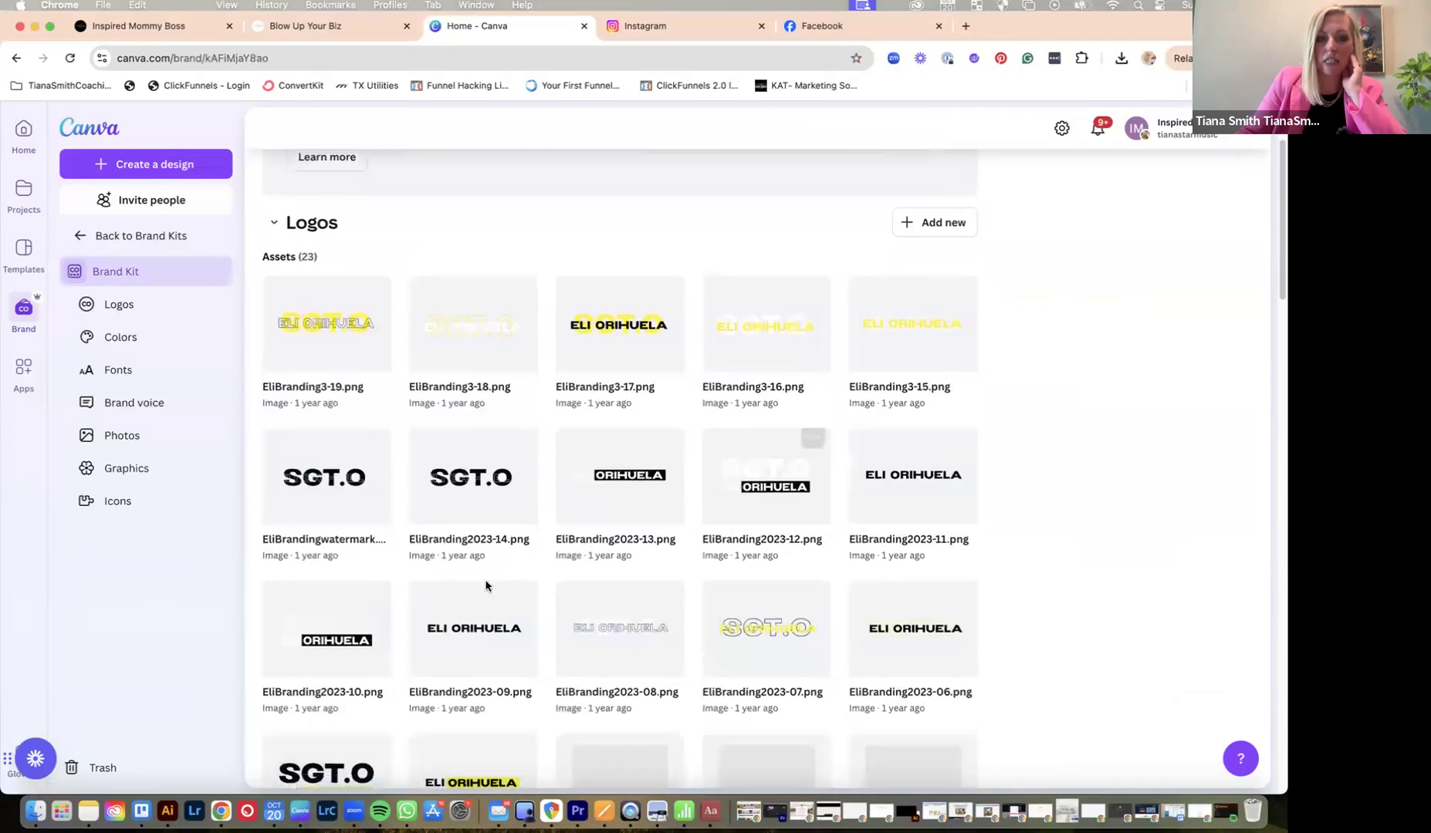
scroll(333, 615, "down", 7)
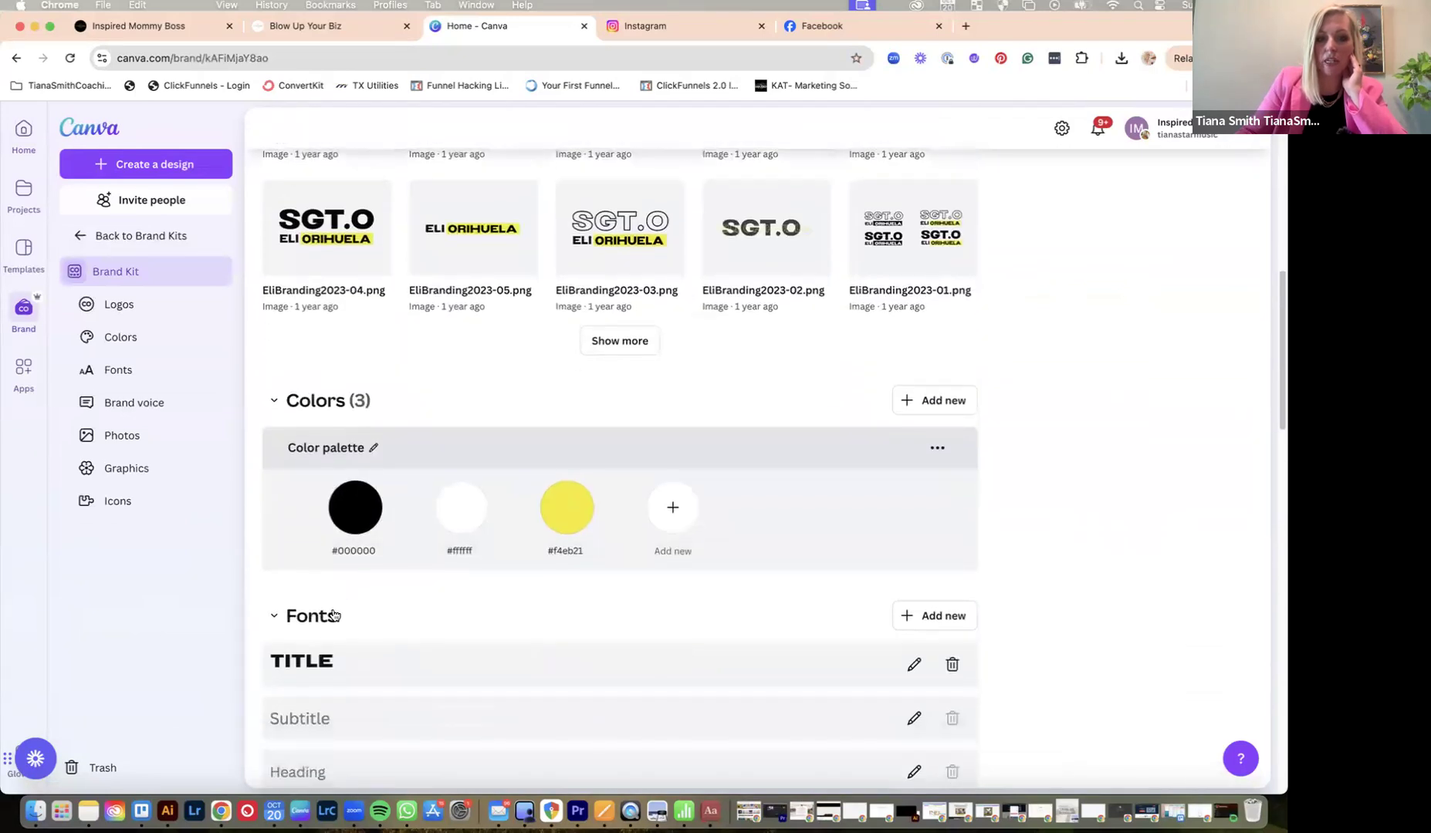
scroll(324, 563, "down", 1)
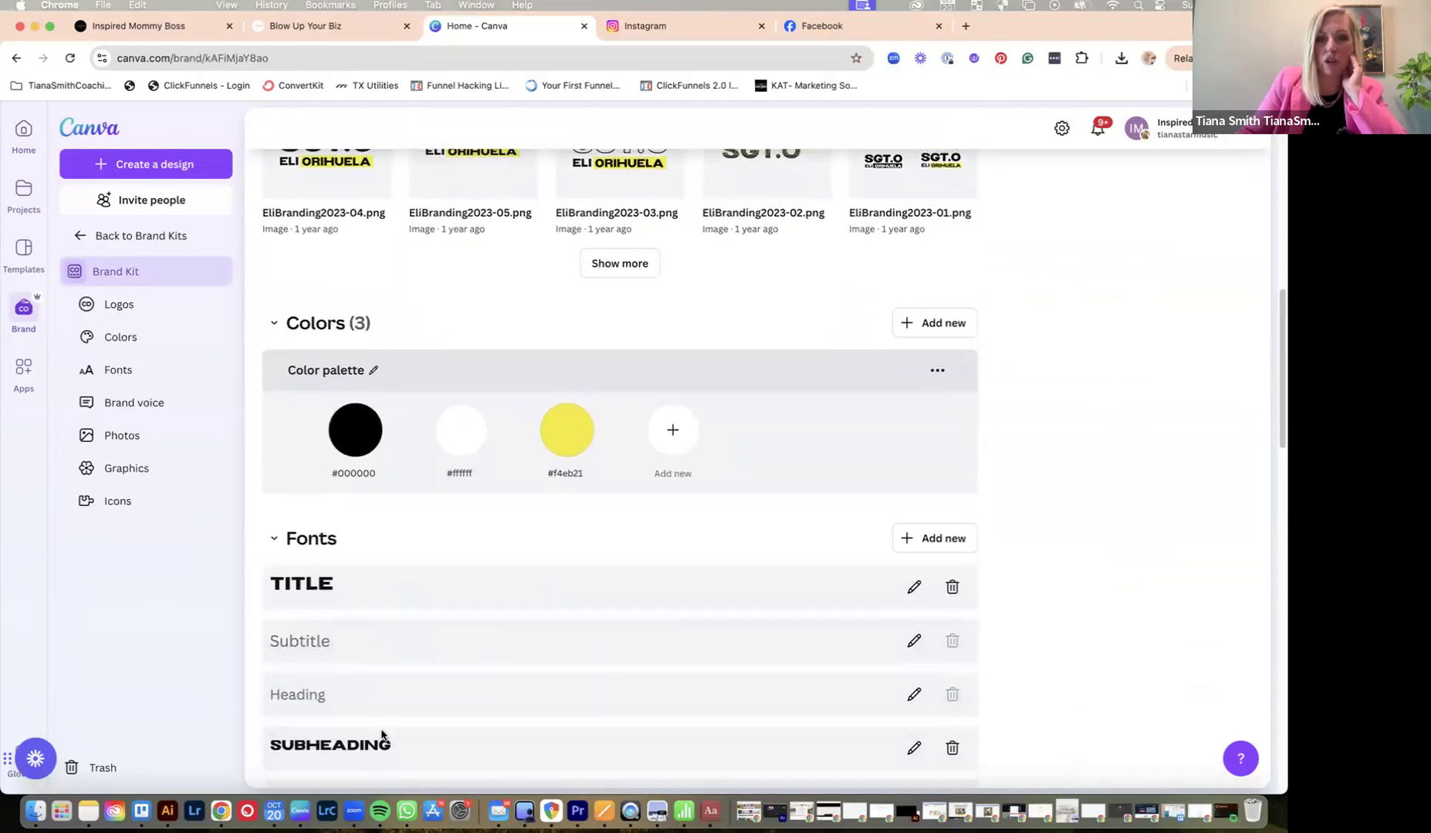
scroll(381, 734, "up", 10)
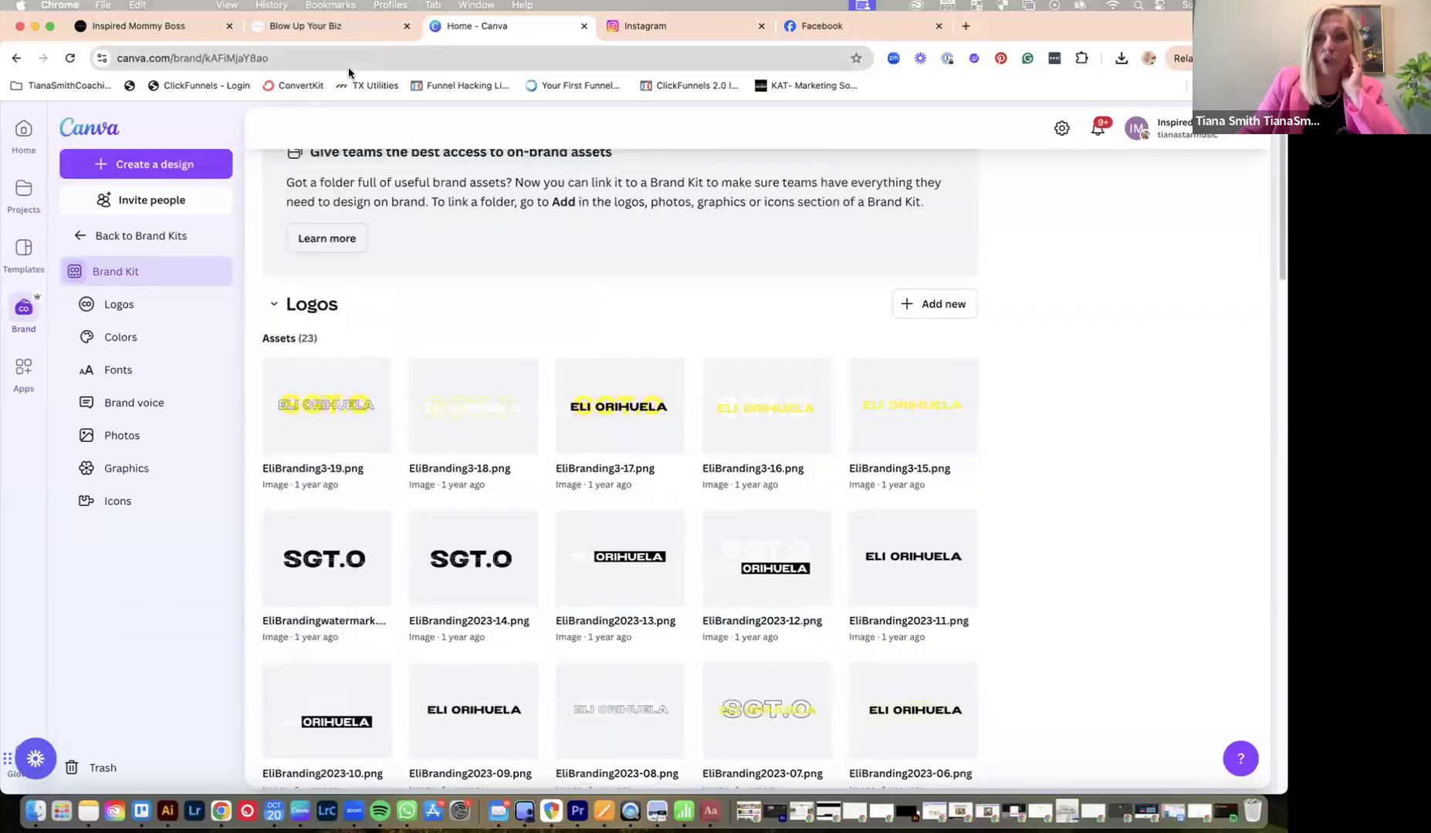
left_click(151, 242)
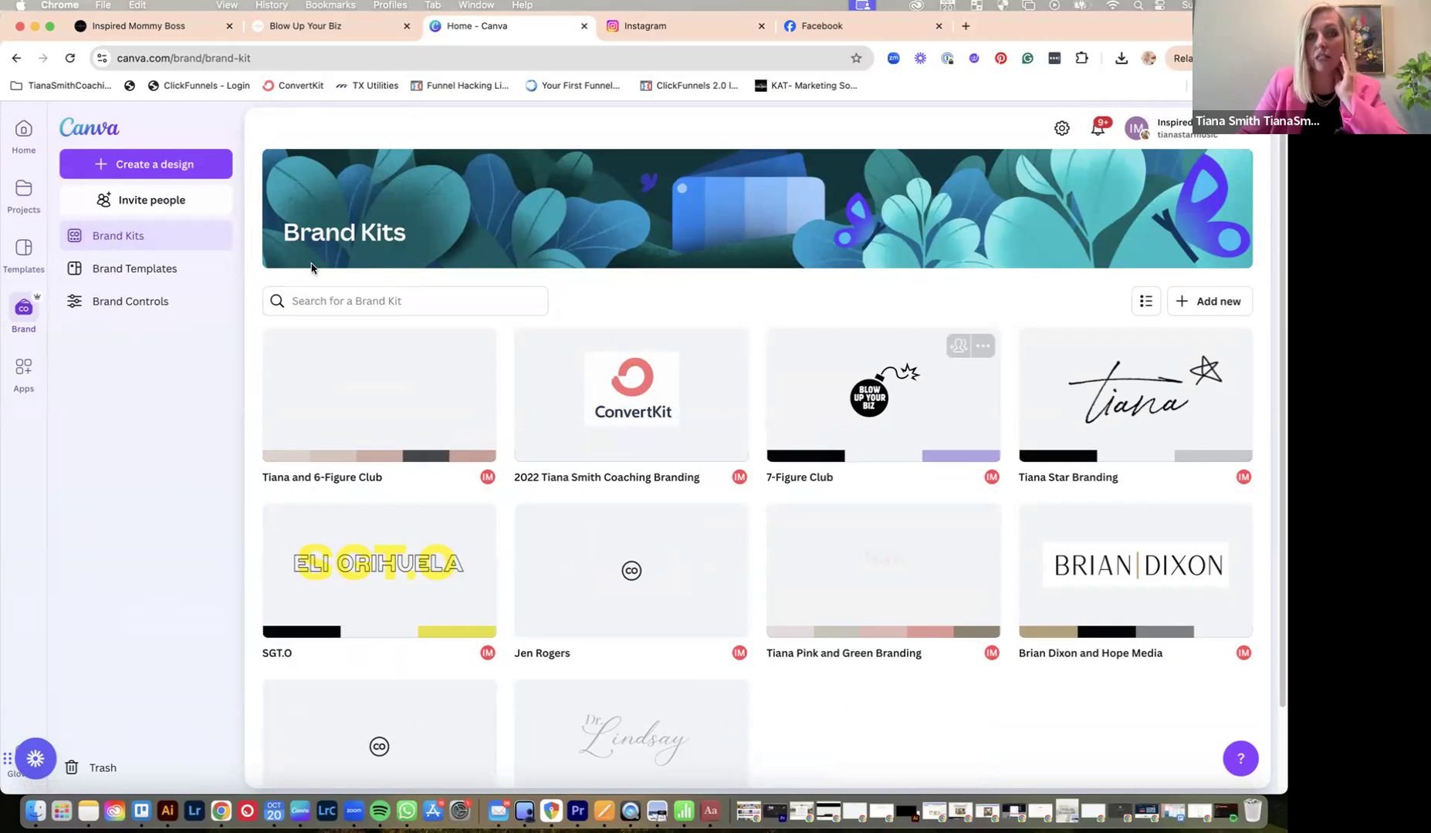
- Open the recent "Copy of Copy of TONIC" design for editing and rename it "Blow Up Your Biz Templates"
left_click(24, 127)
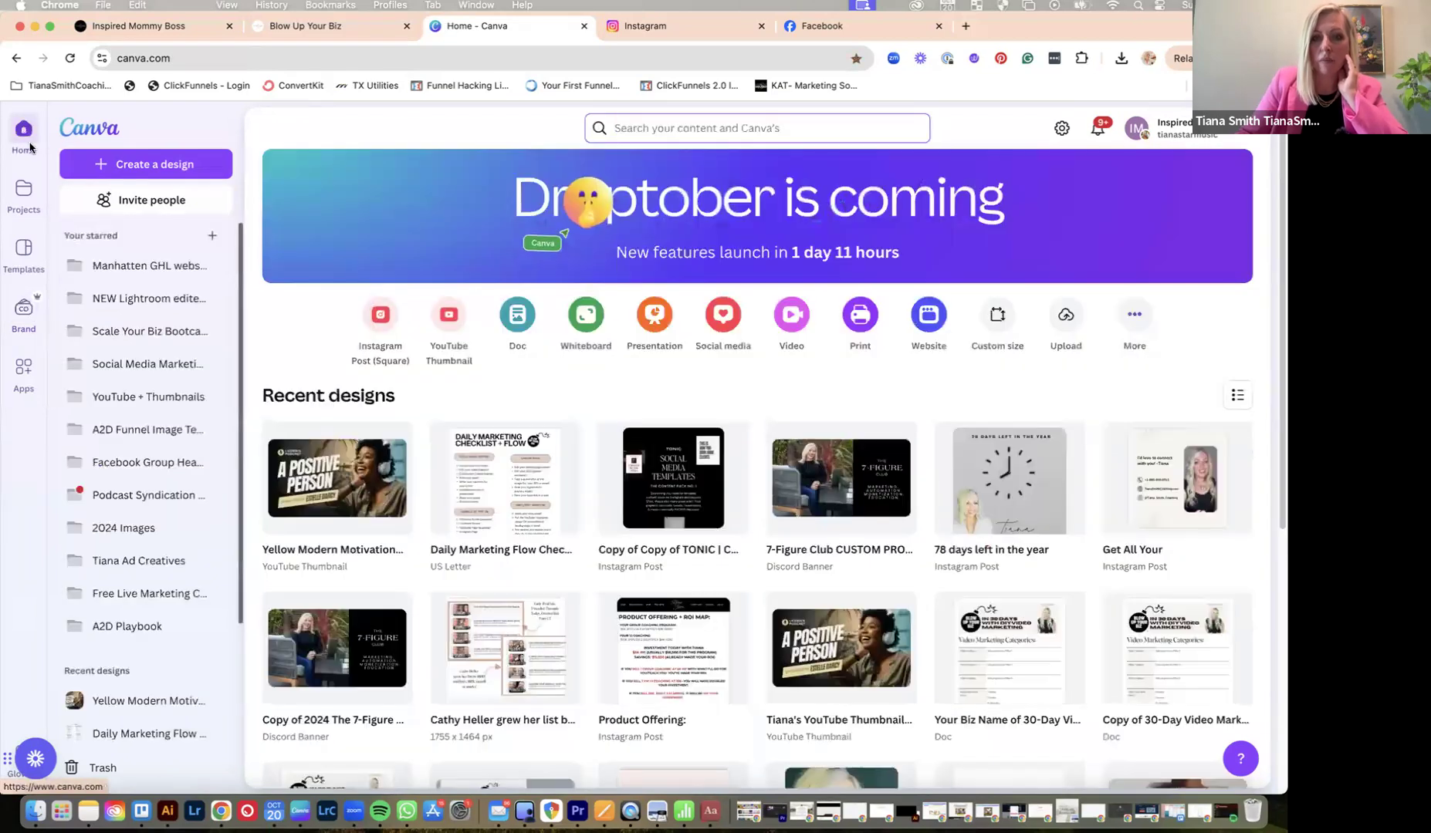
left_click(662, 496)
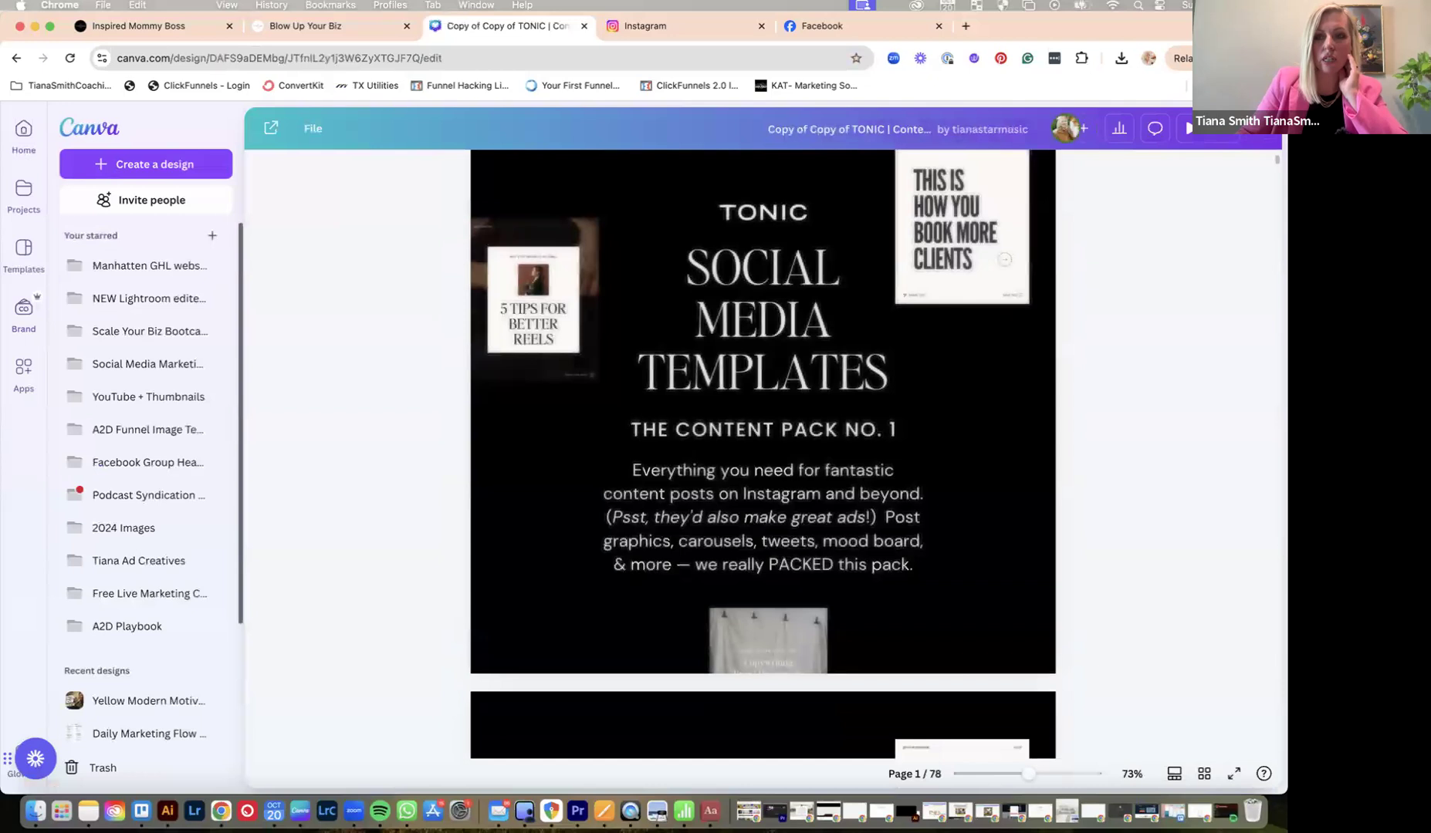
triple_click(654, 128)
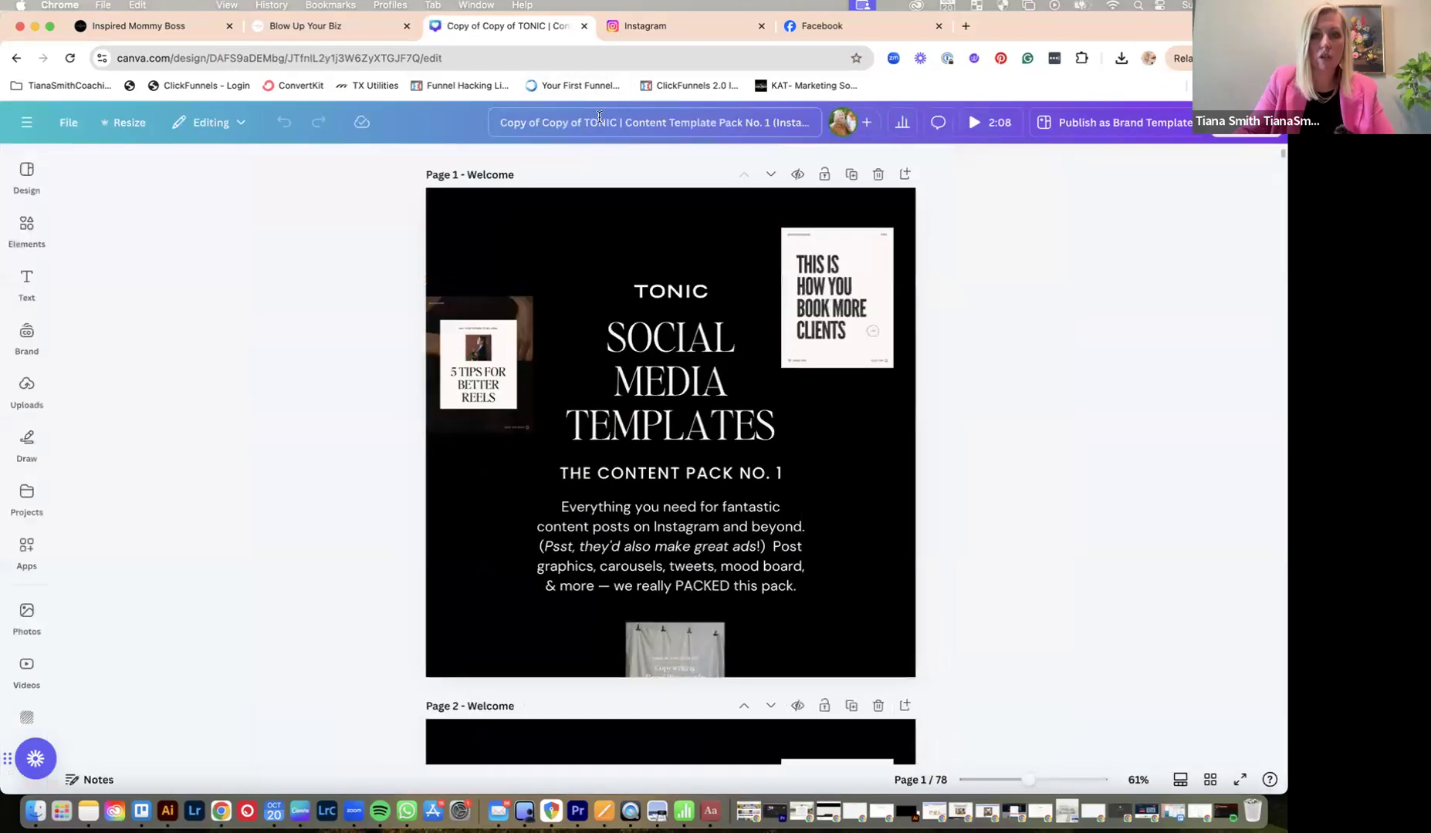
left_click(599, 117)
type("Blow Up Your Biz Templates")
key("Return")
- Delete the TONIC wordmark on page 1 and insert the first Blow Up Your Biz logo from the 7-Figure Club brand kit
left_click(669, 291)
key("Delete")
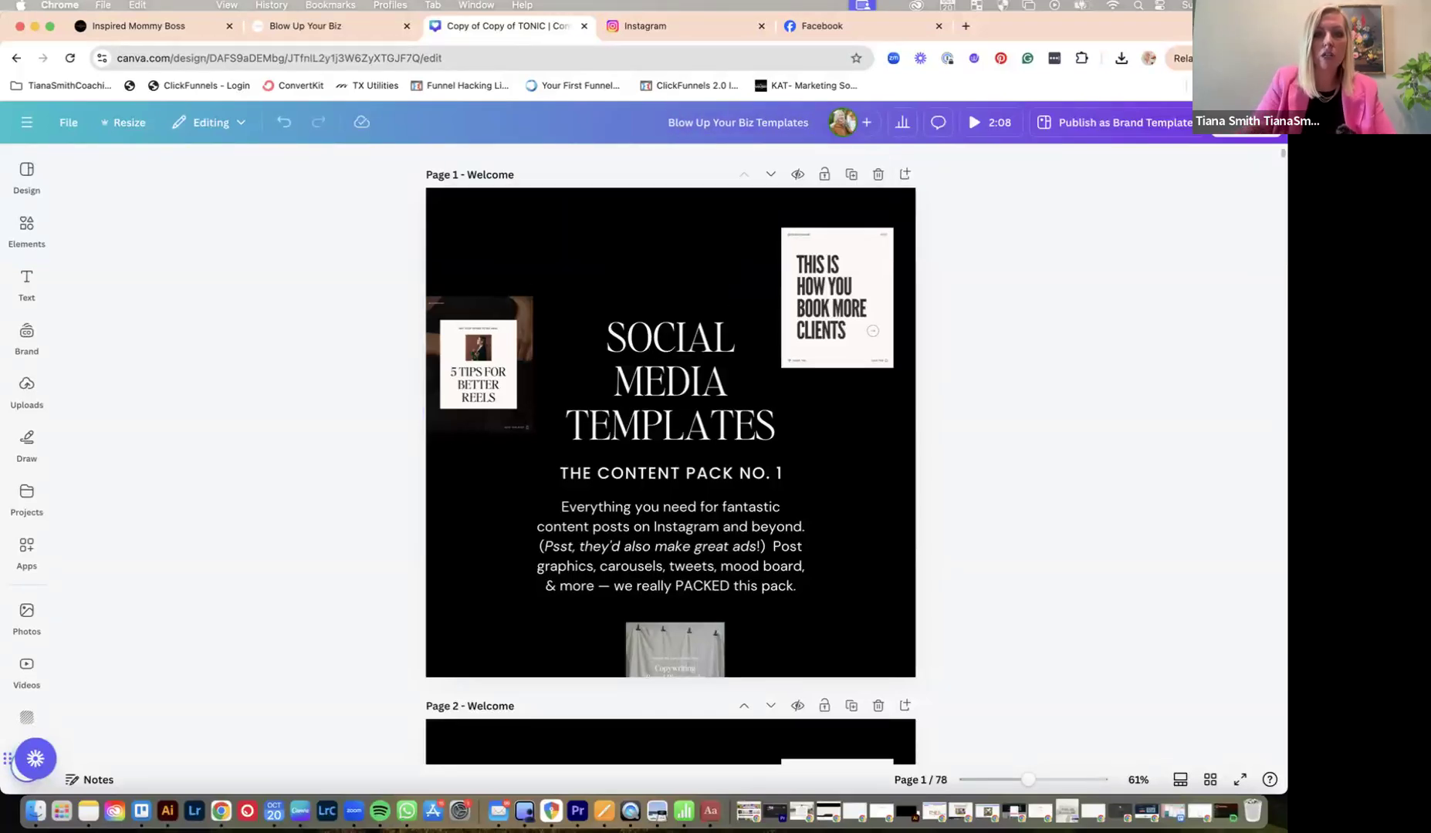
left_click(27, 228)
left_click(26, 333)
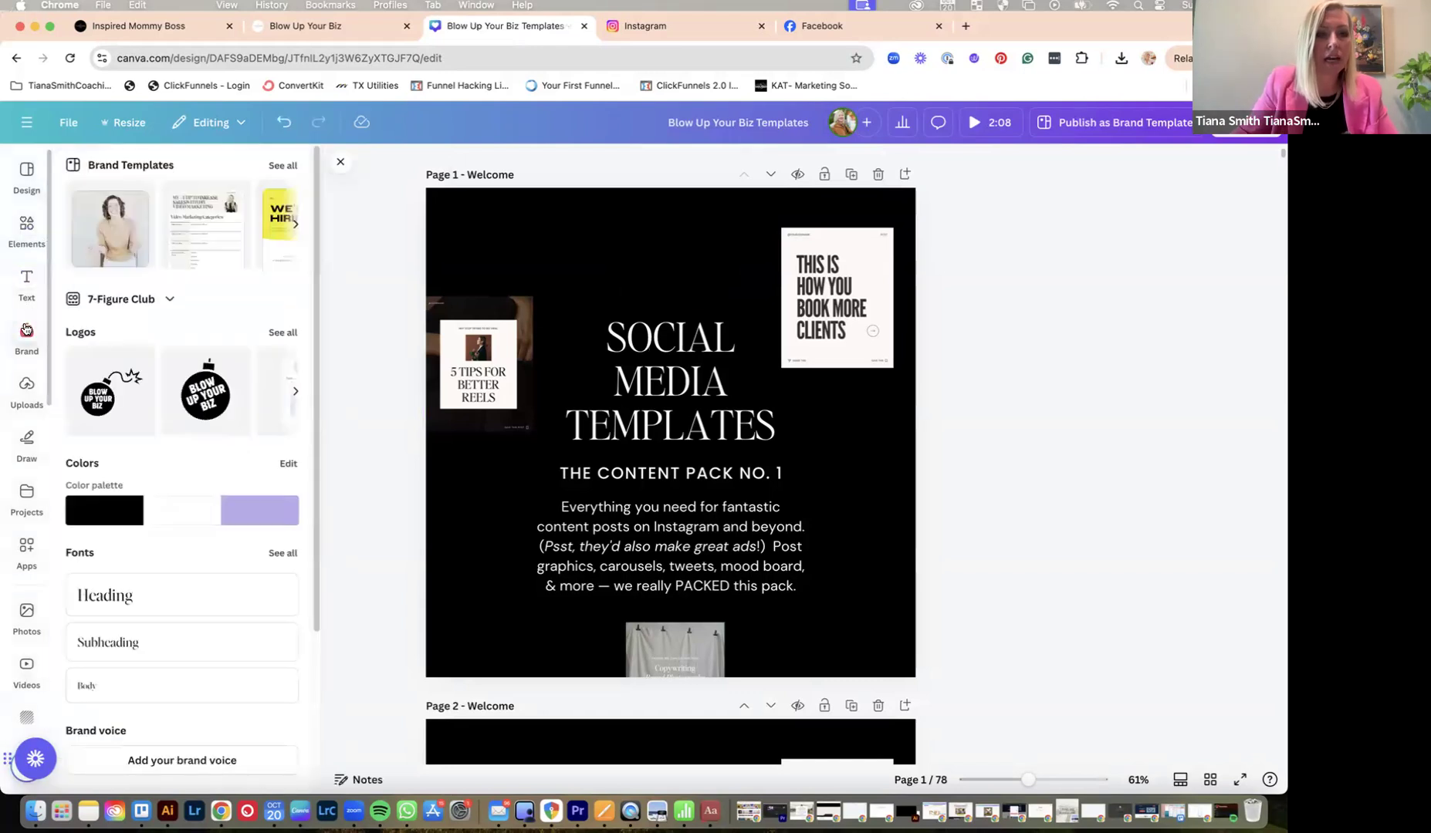
left_click(101, 390)
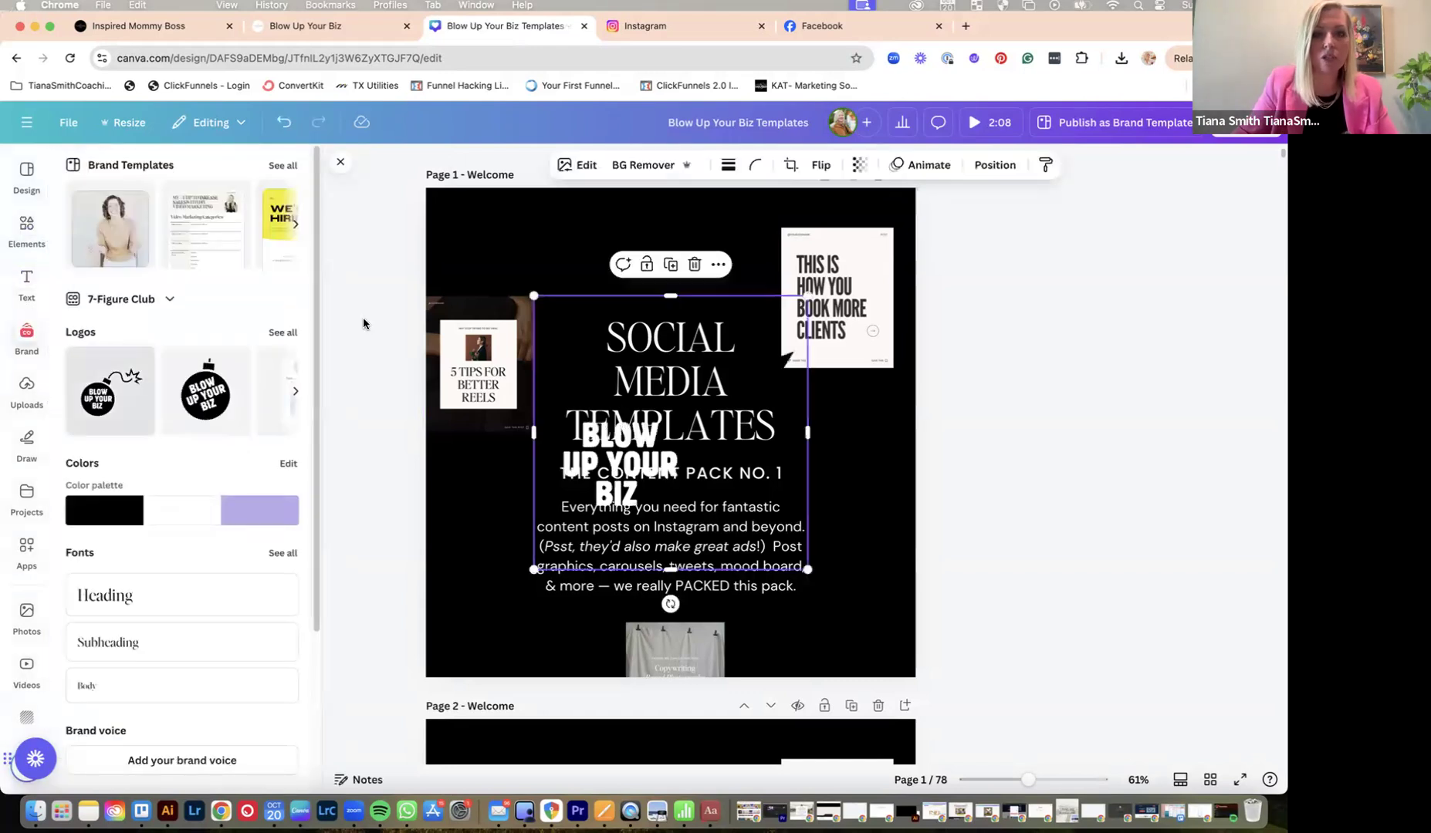
left_click(905, 503)
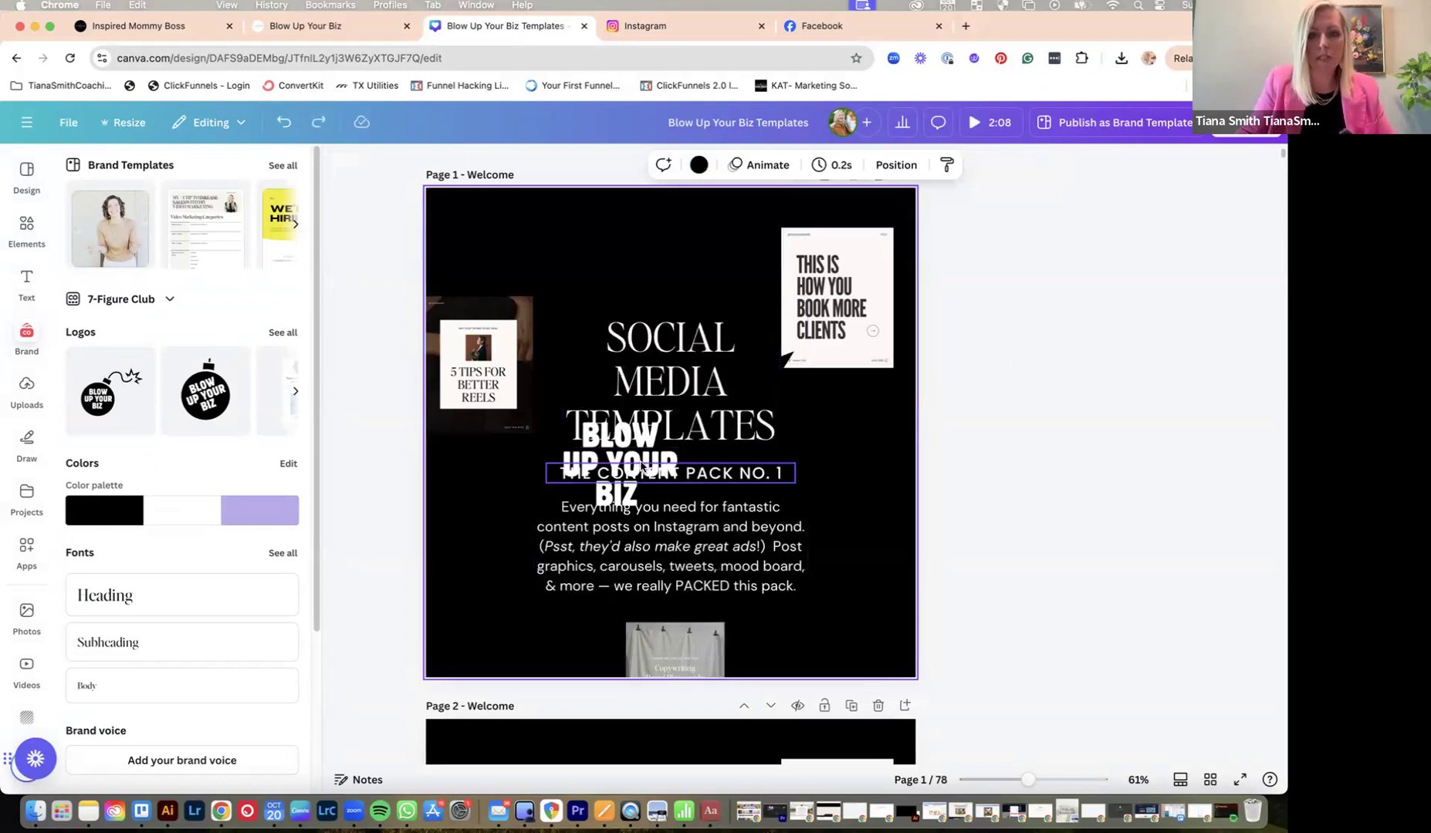
- Move the Blow Up Your Biz logo above the "Social Media Templates" heading on page 1
left_click(610, 469)
left_click(591, 437)
left_click(598, 472)
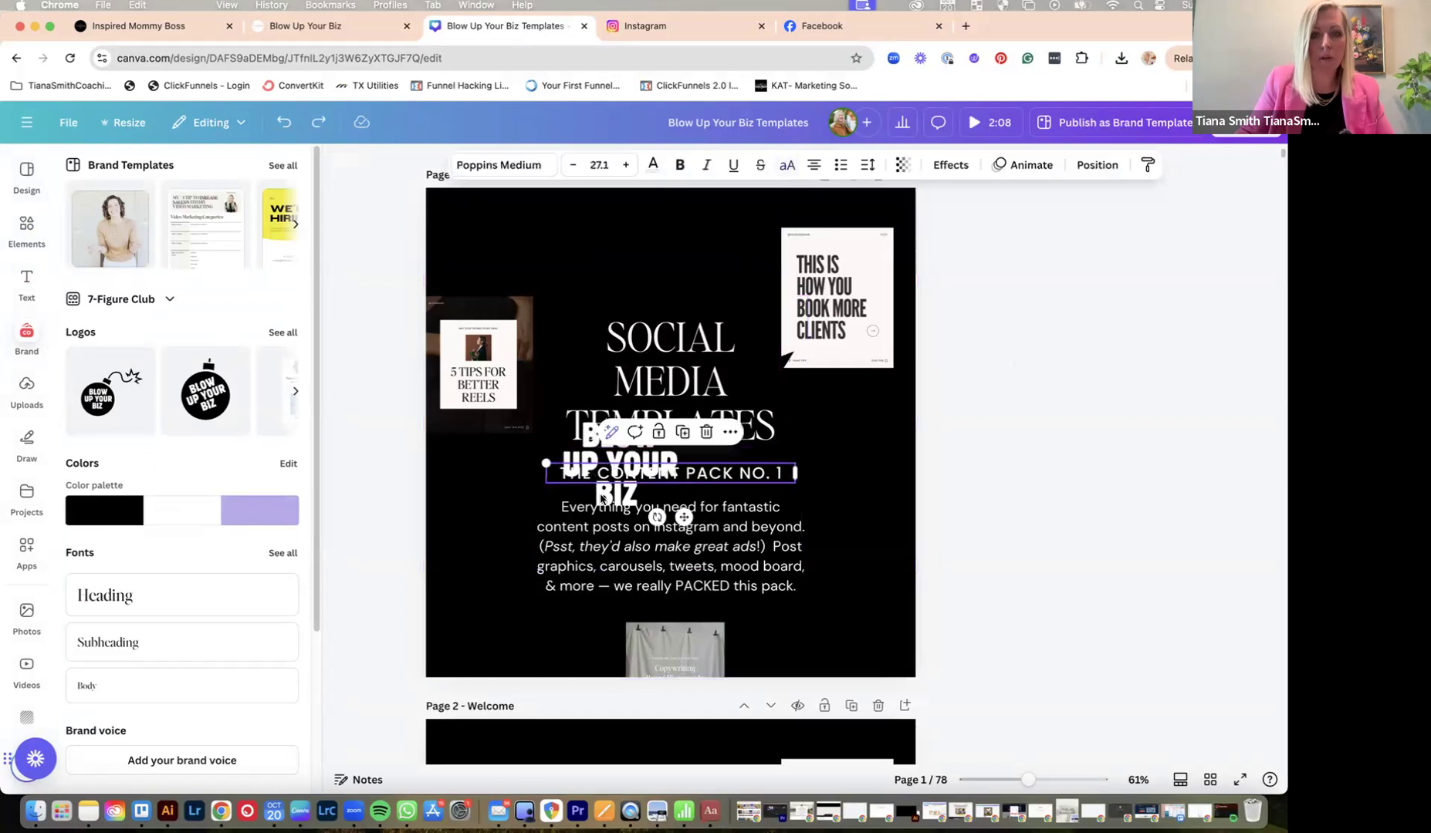
left_click_drag(601, 499, 648, 285)
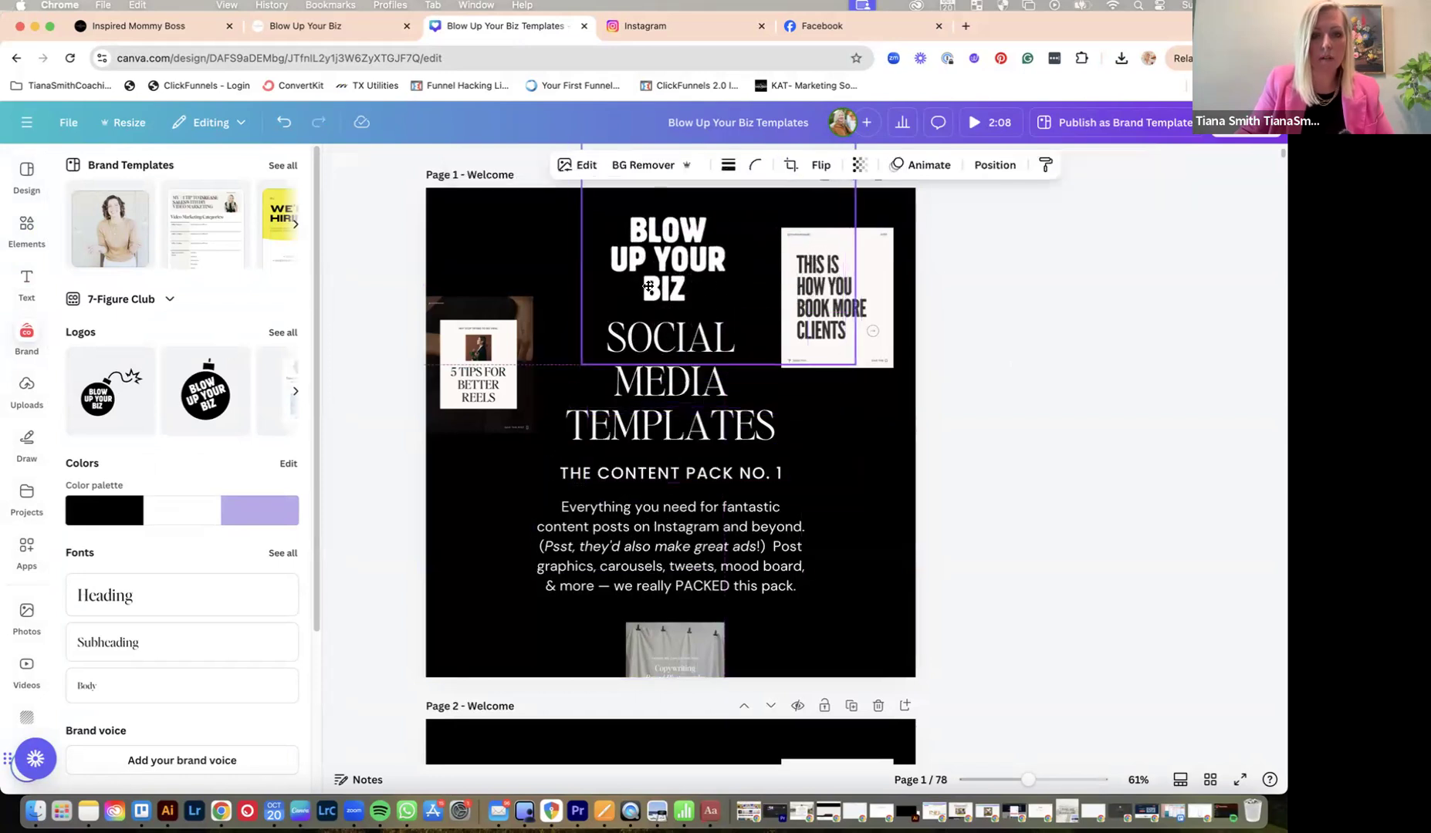
left_click(873, 530)
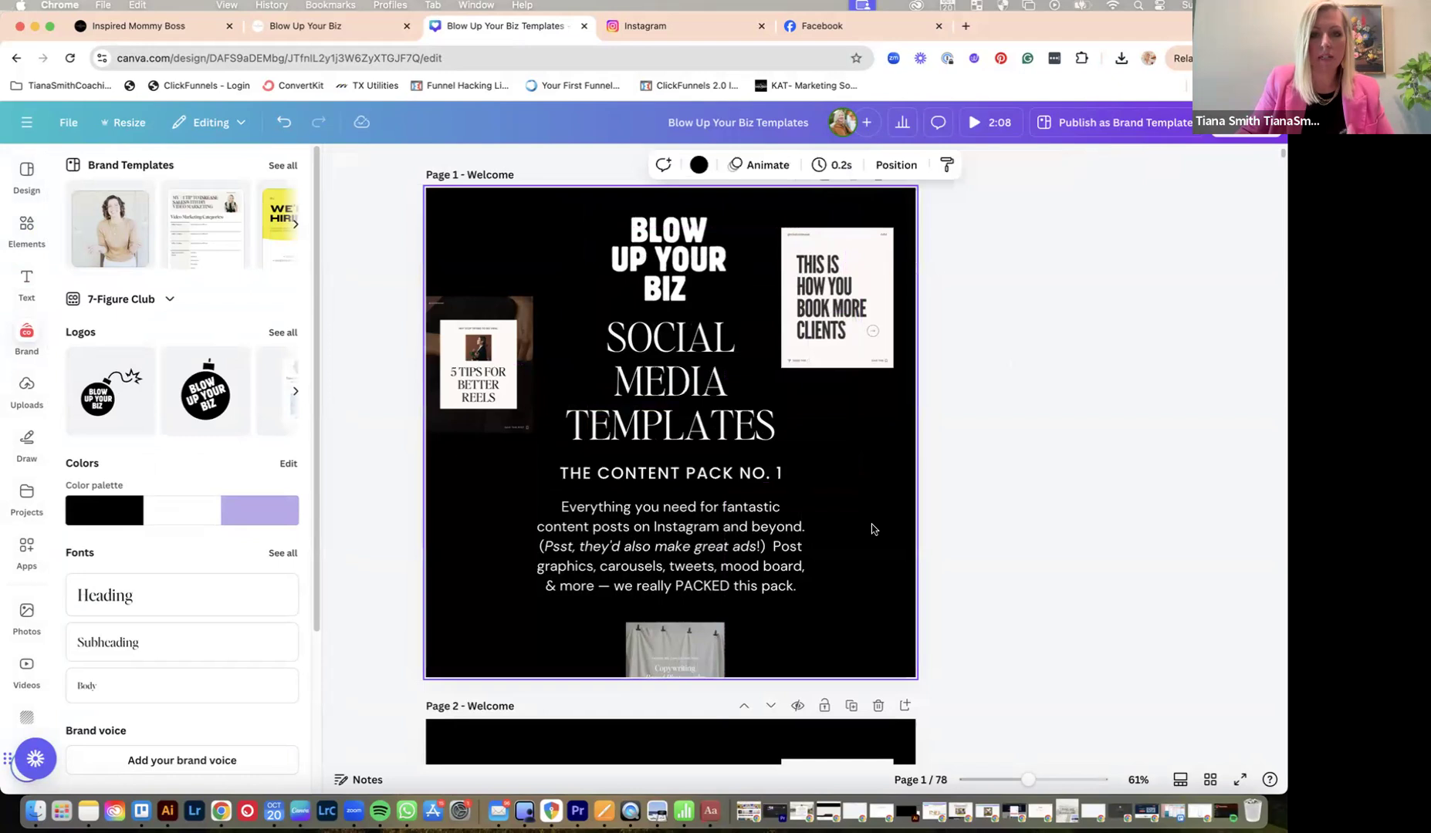
- Delete the second Welcome page, directly before the Pro Tips page
scroll(873, 529, "down", 4)
left_click(877, 384)
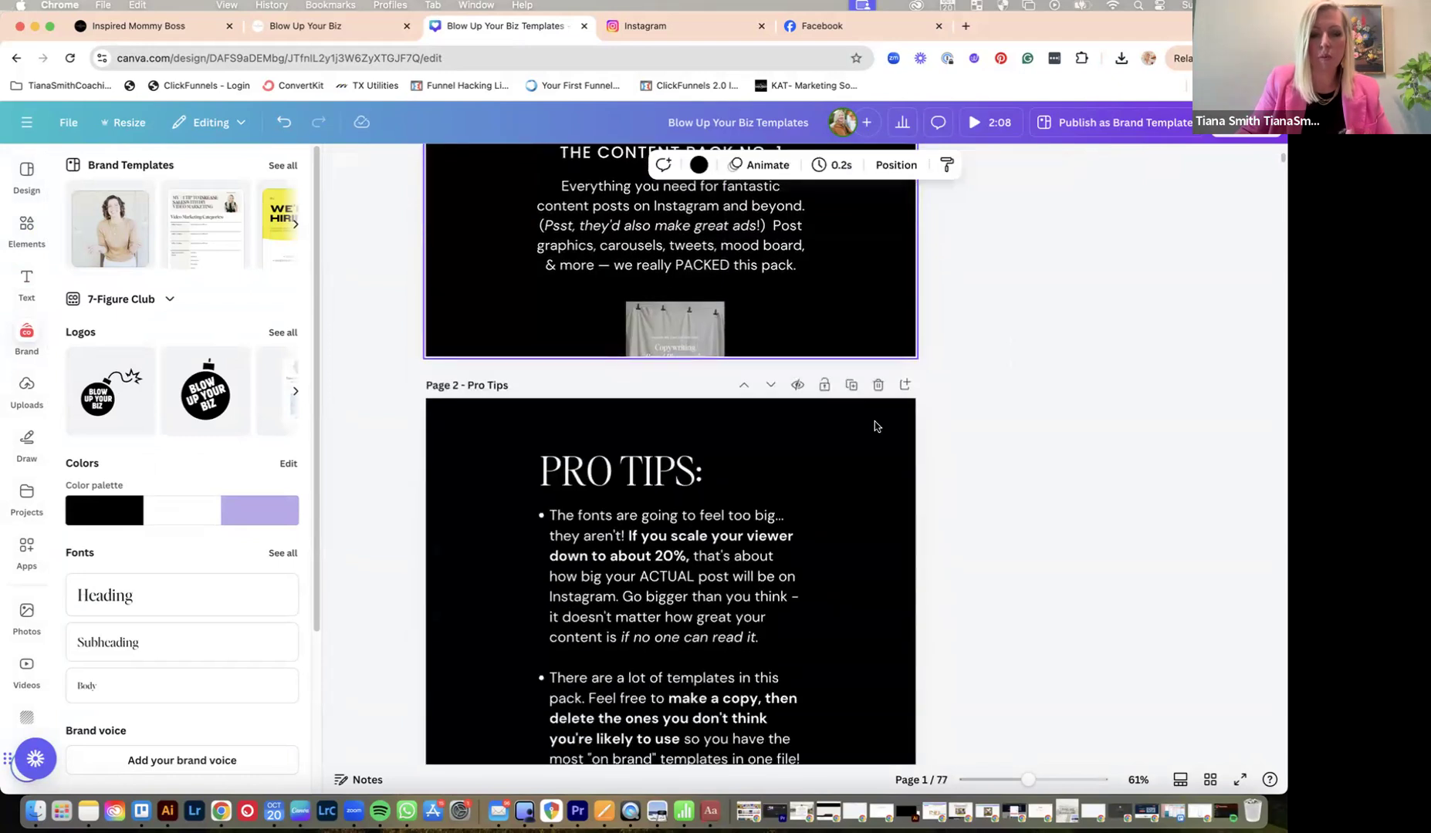
- Show all pages of the design as a grid and delete the duplicate Paris-background quote template pages 75 and 76
scroll(874, 426, "down", 10)
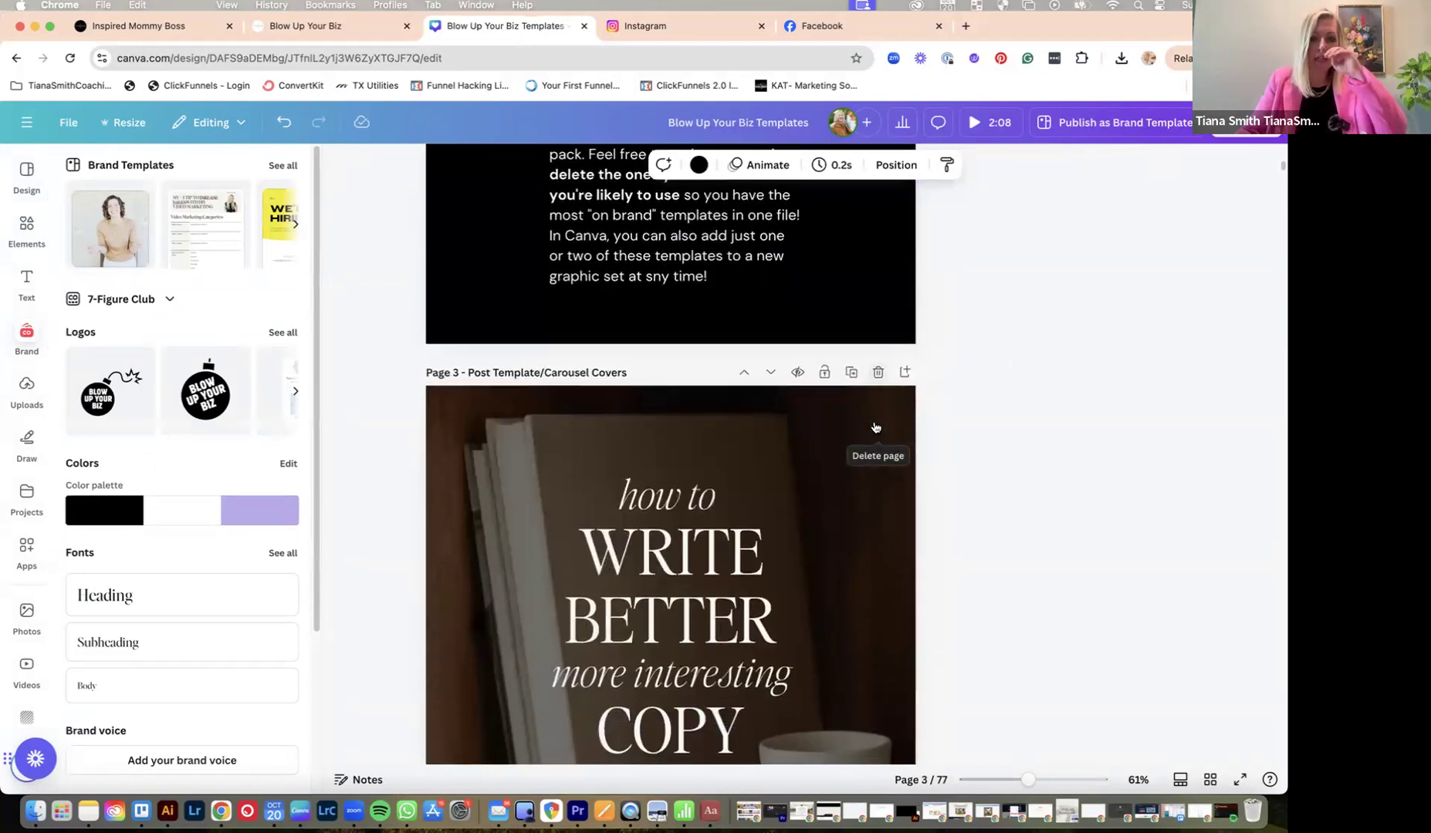
scroll(885, 409, "down", 15)
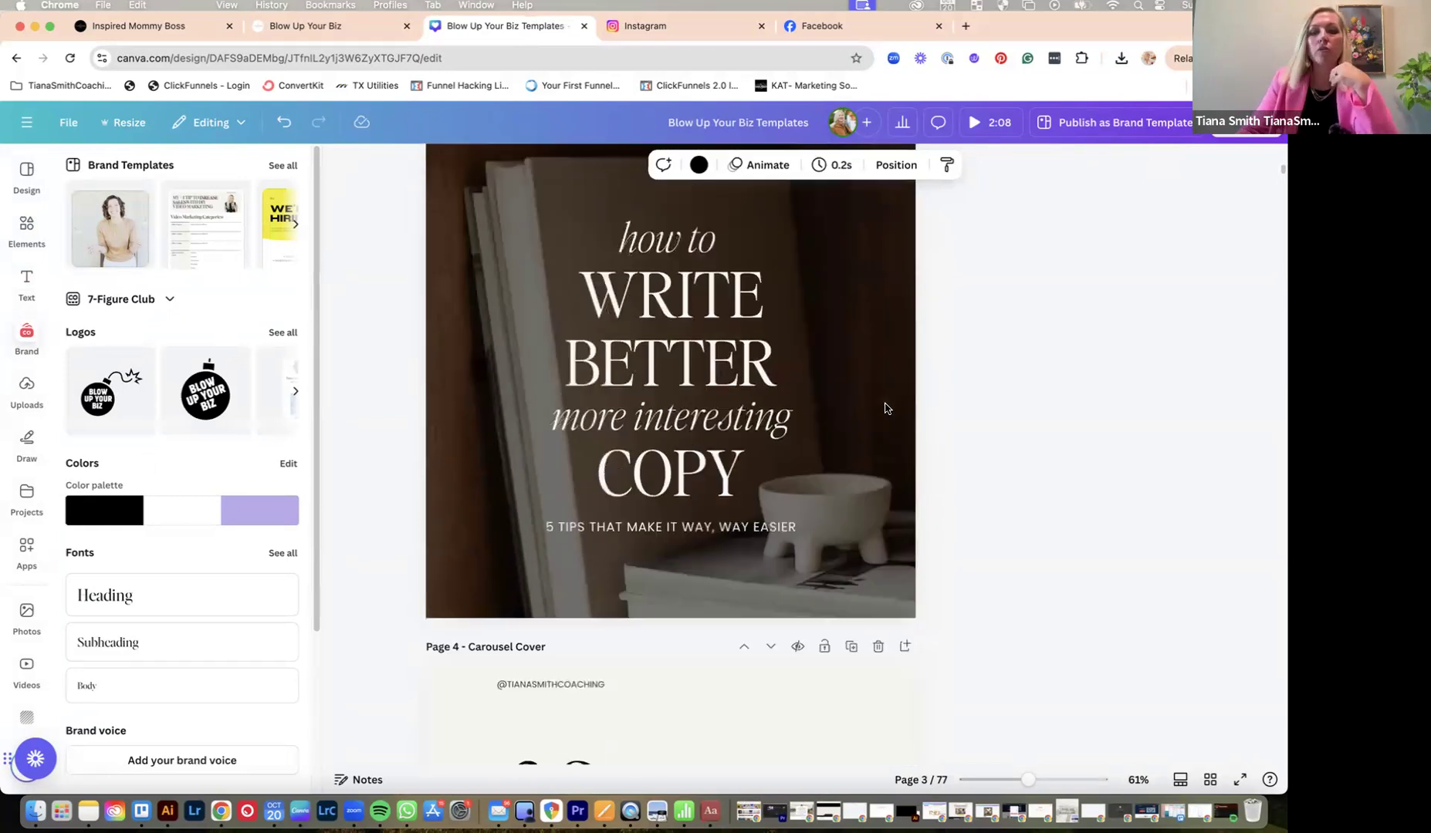
scroll(886, 408, "down", 15)
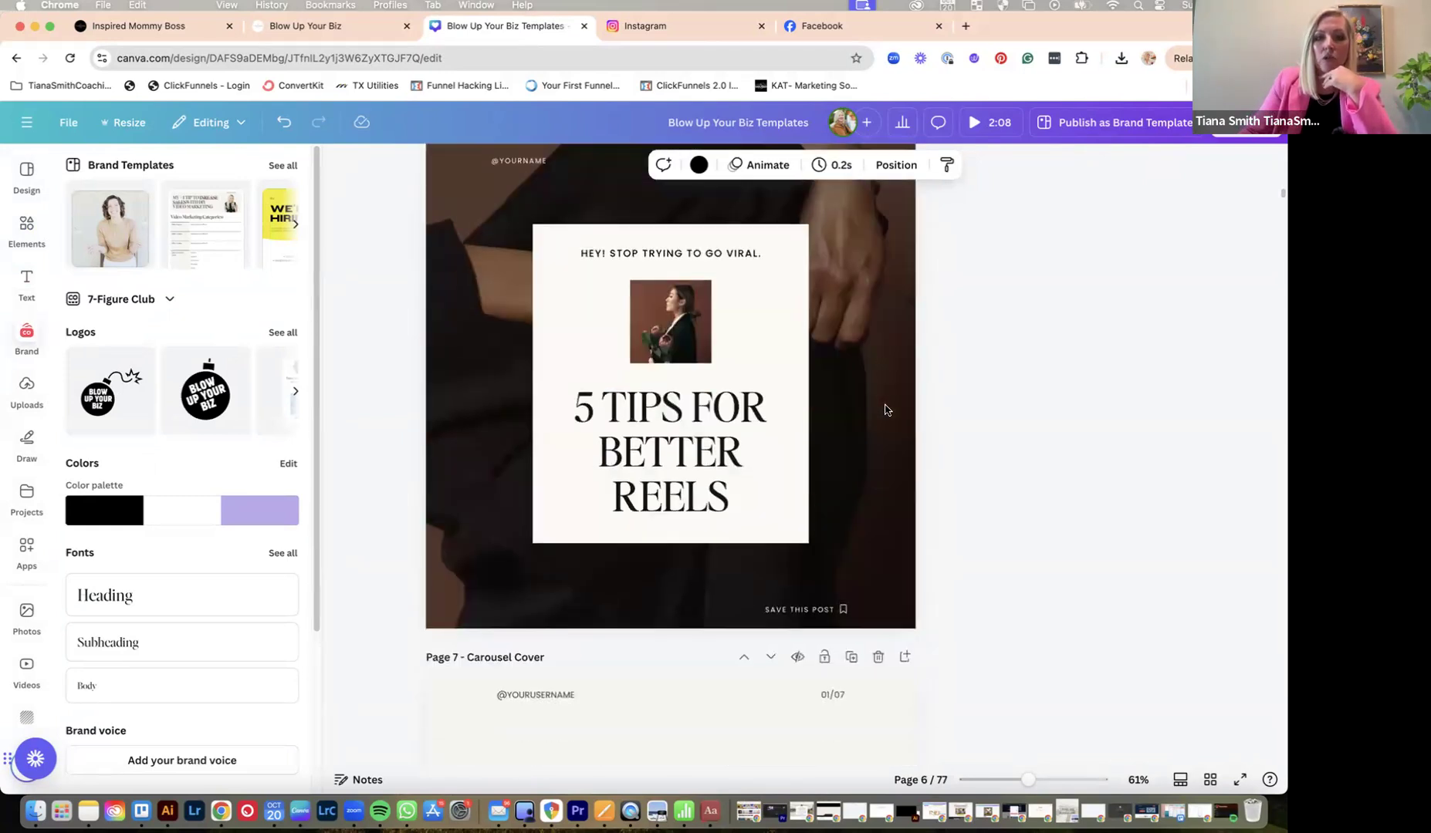
scroll(887, 410, "down", 5)
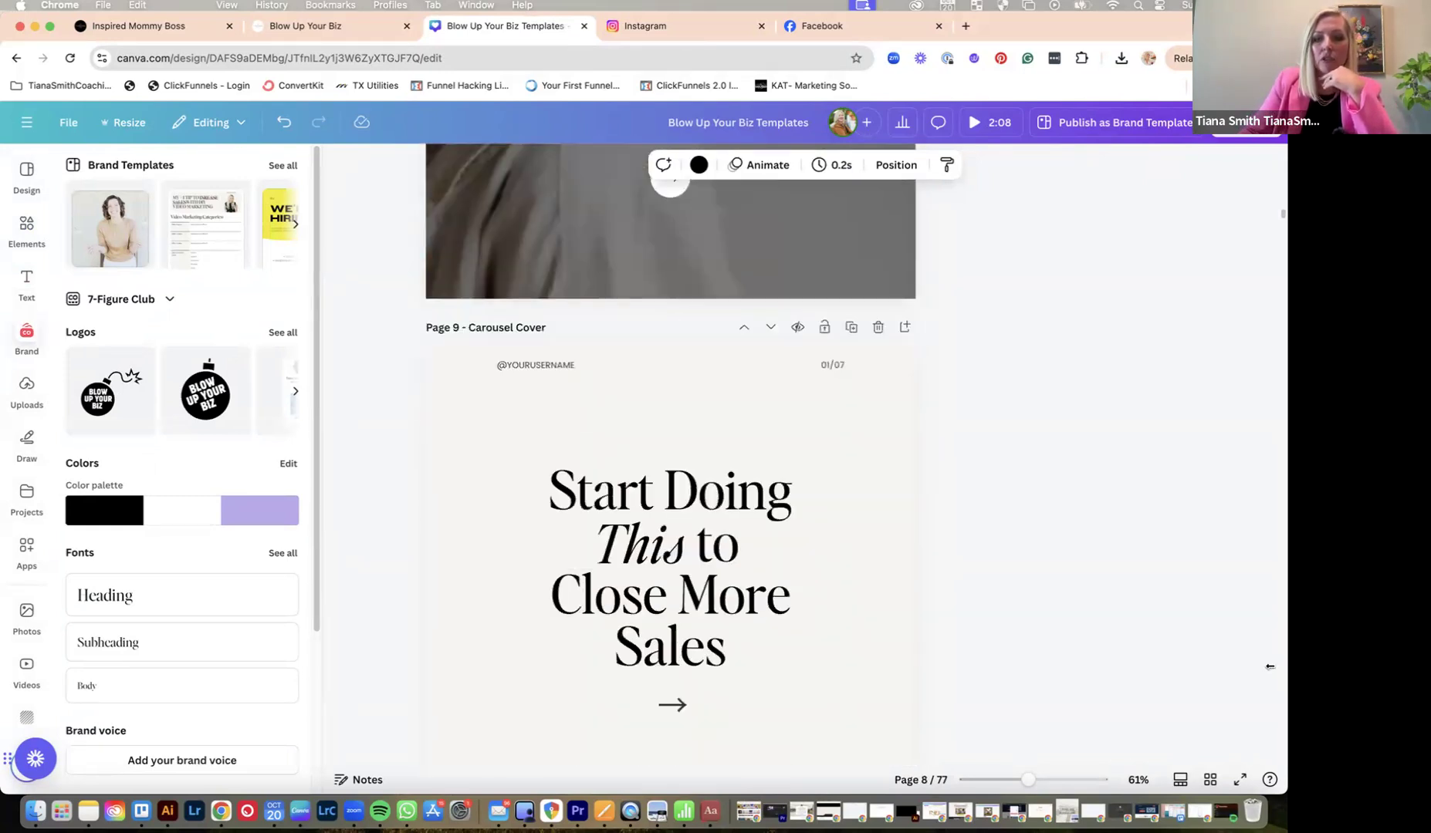
left_click(1208, 781)
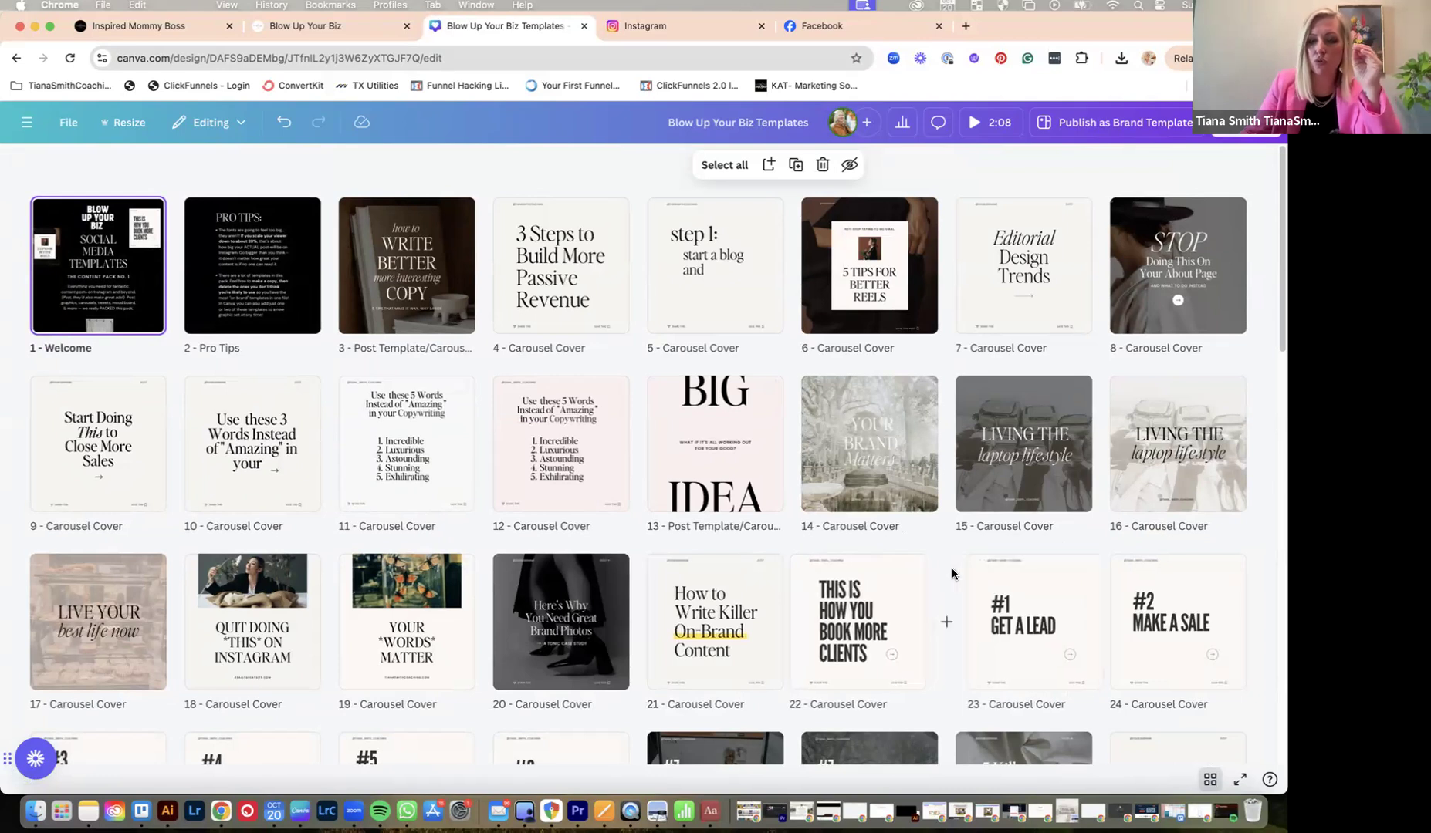
scroll(952, 574, "down", 10)
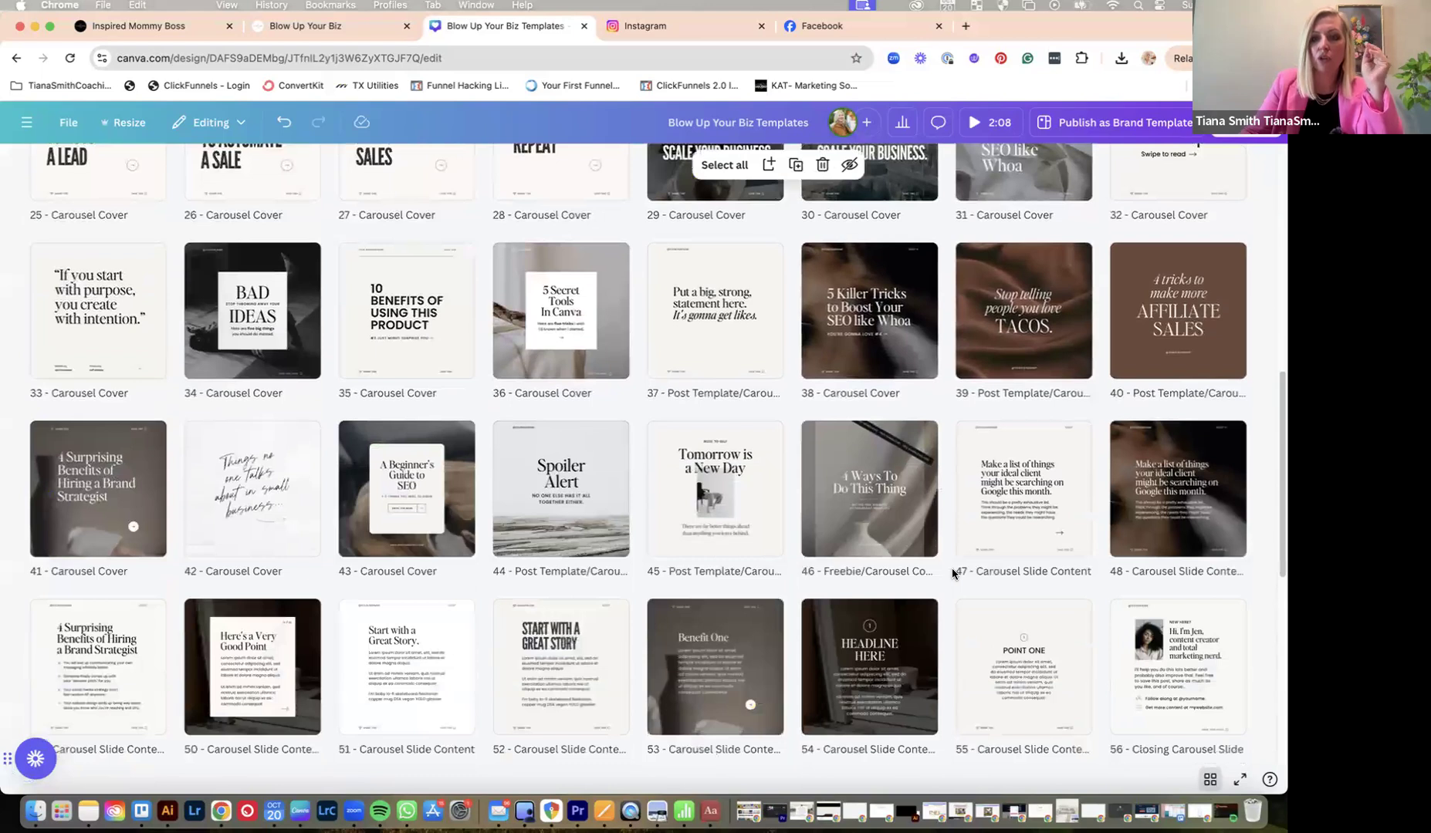
scroll(951, 574, "down", 7)
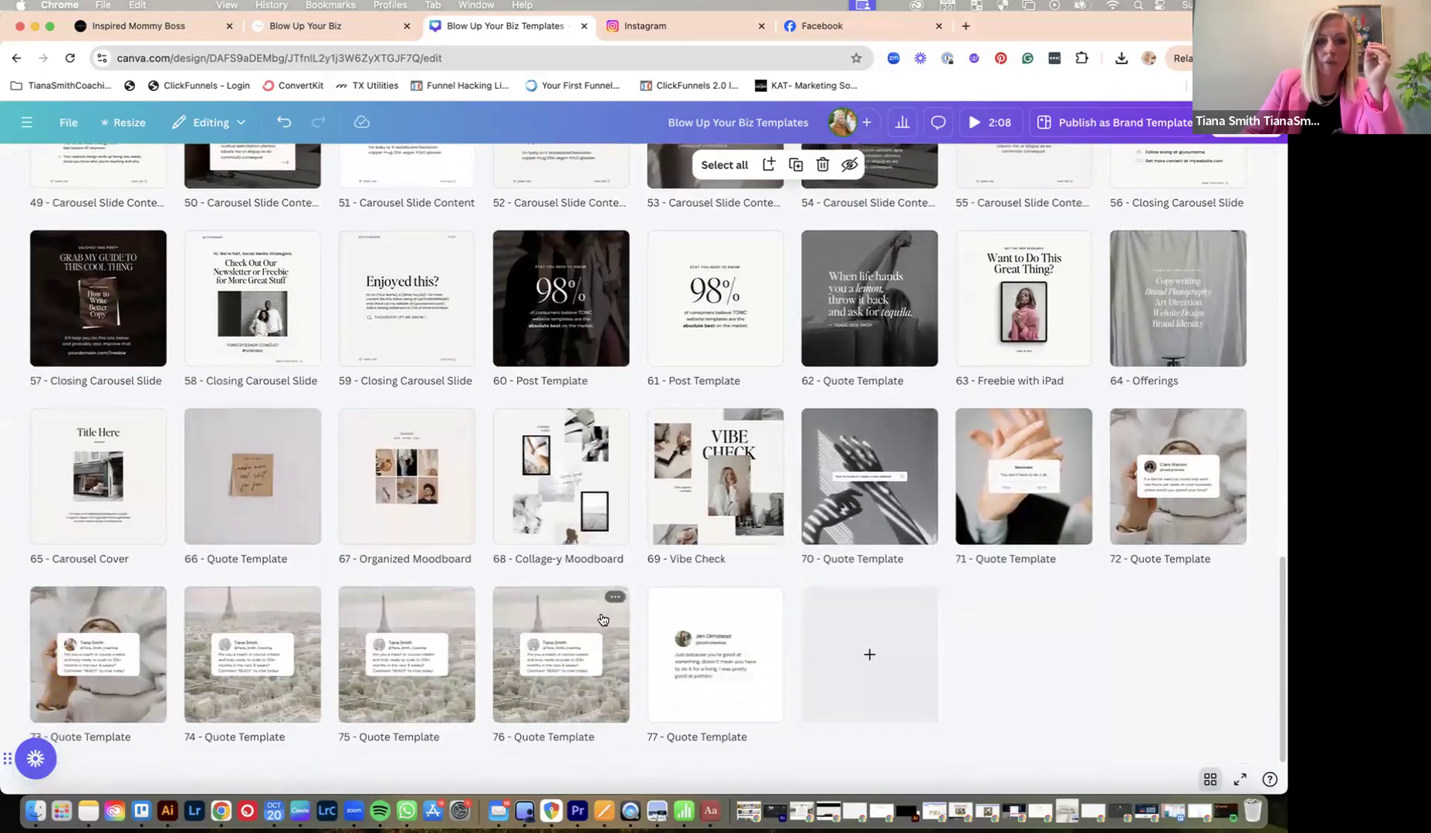
left_click_drag(621, 747, 408, 668)
key("Delete")
- Make a copy of the Blow Up Your Biz Templates design
scroll(408, 666, "up", 2)
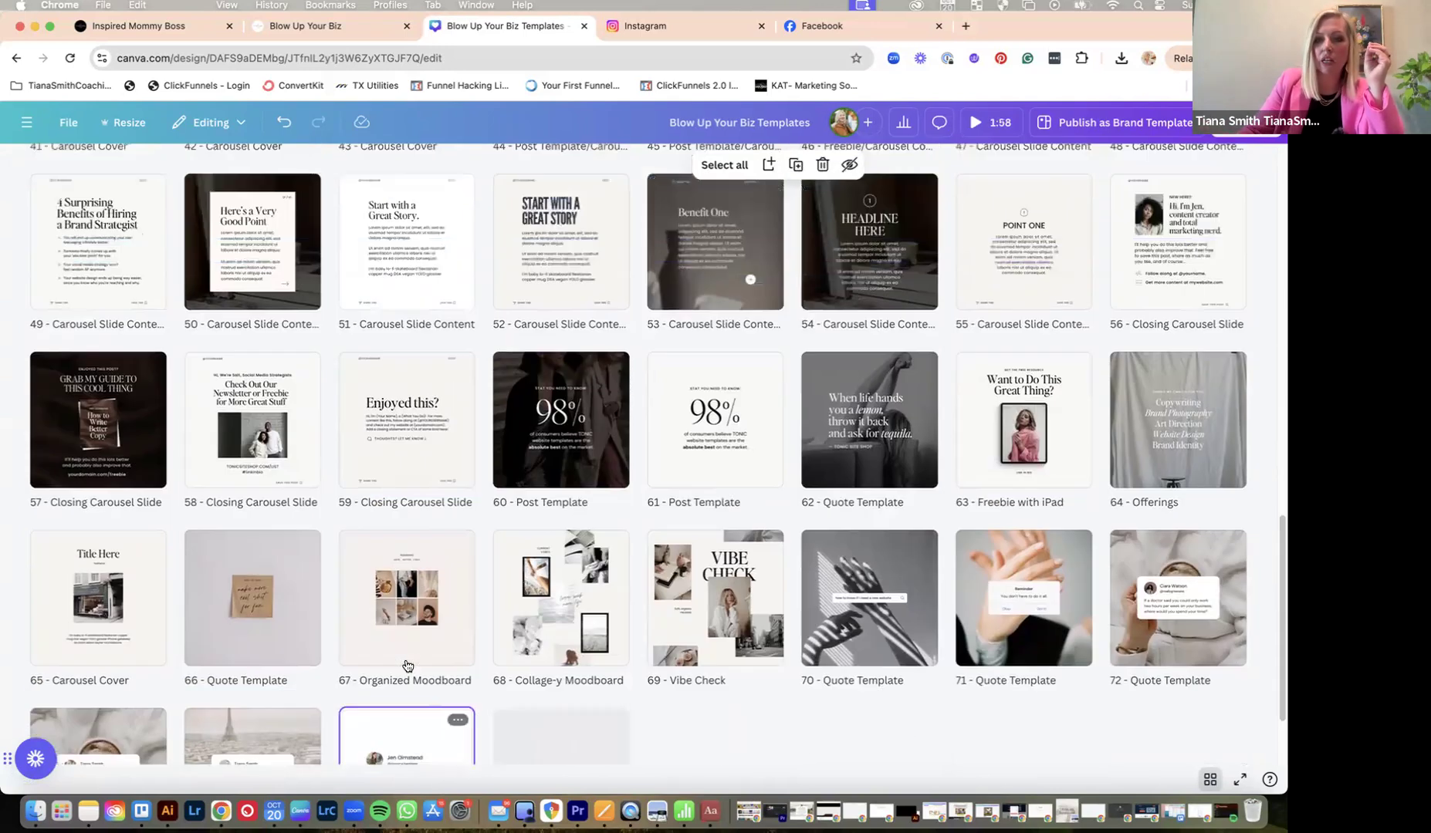
scroll(398, 644, "up", 3)
scroll(605, 637, "up", 2)
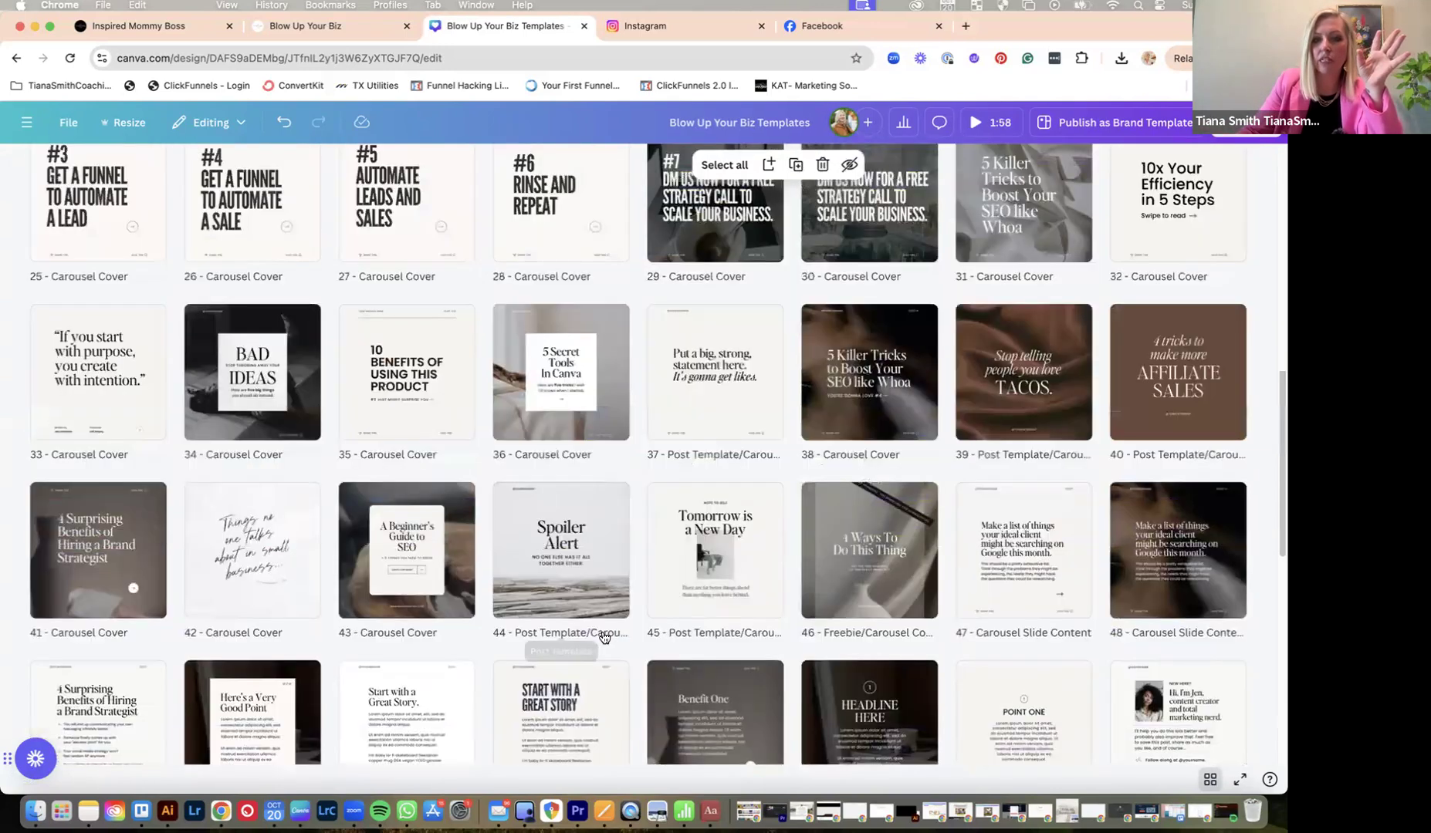
scroll(604, 638, "up", 5)
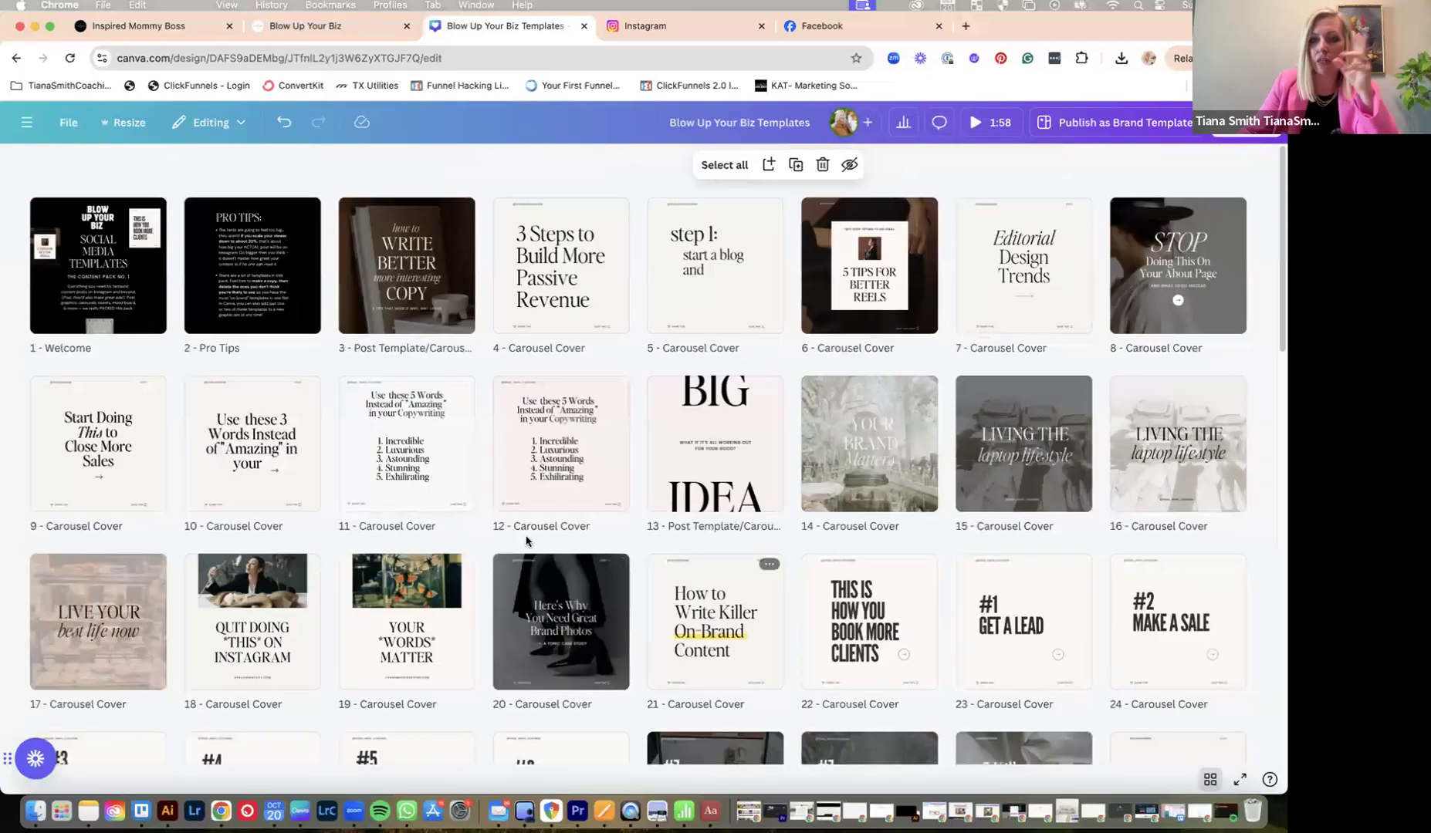
mouse_move(937, 466)
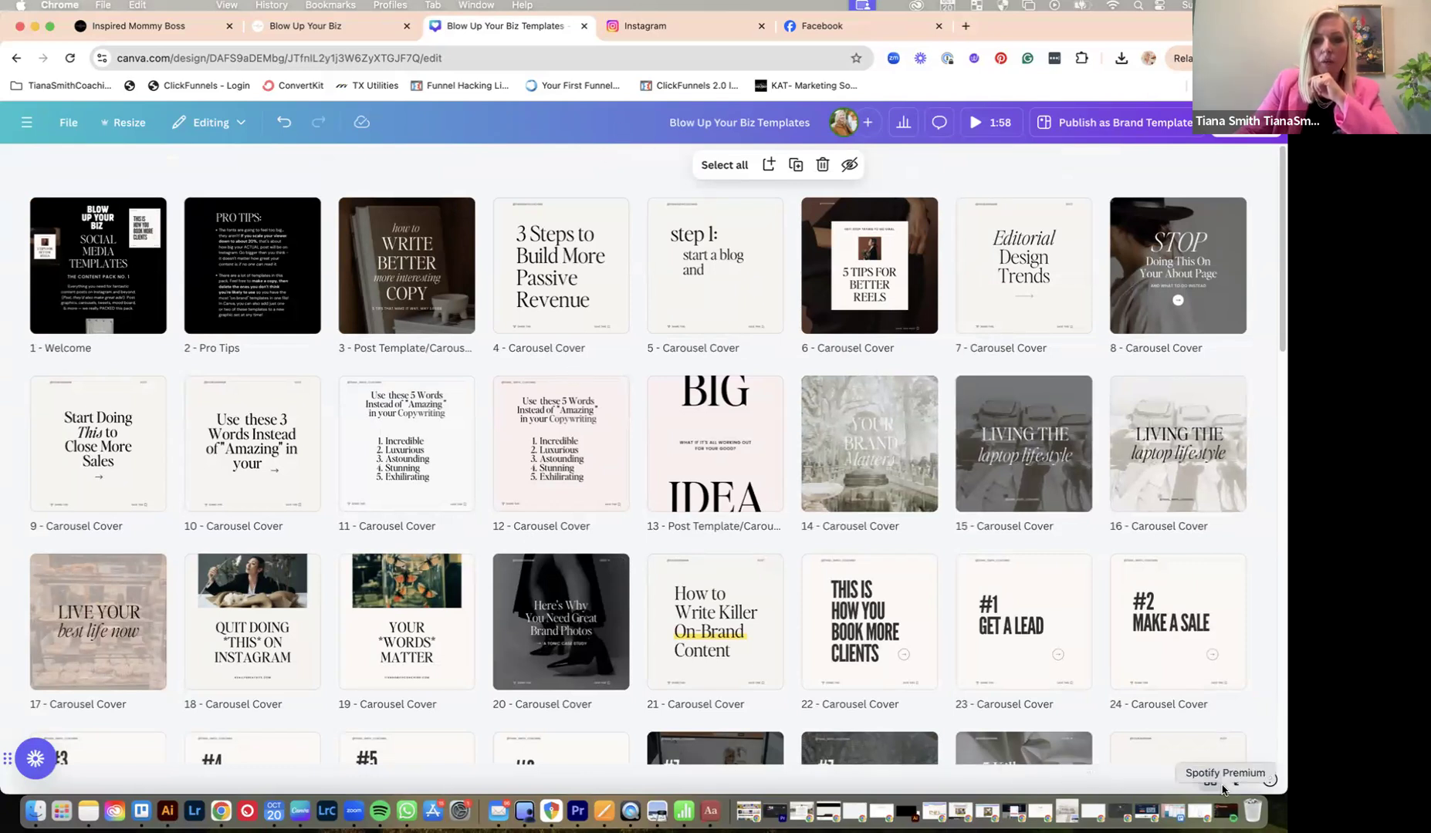
left_click(76, 126)
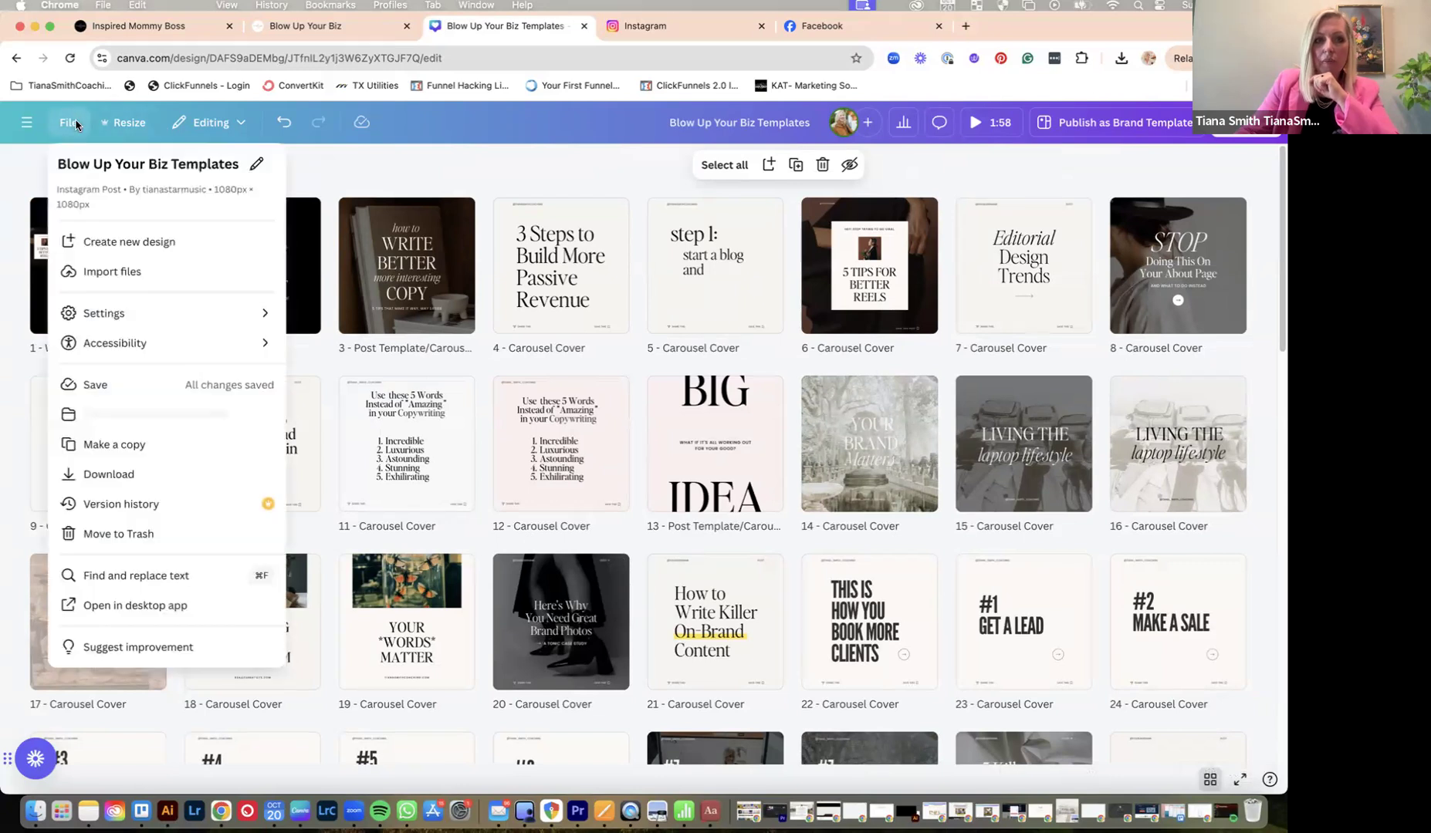
left_click(126, 449)
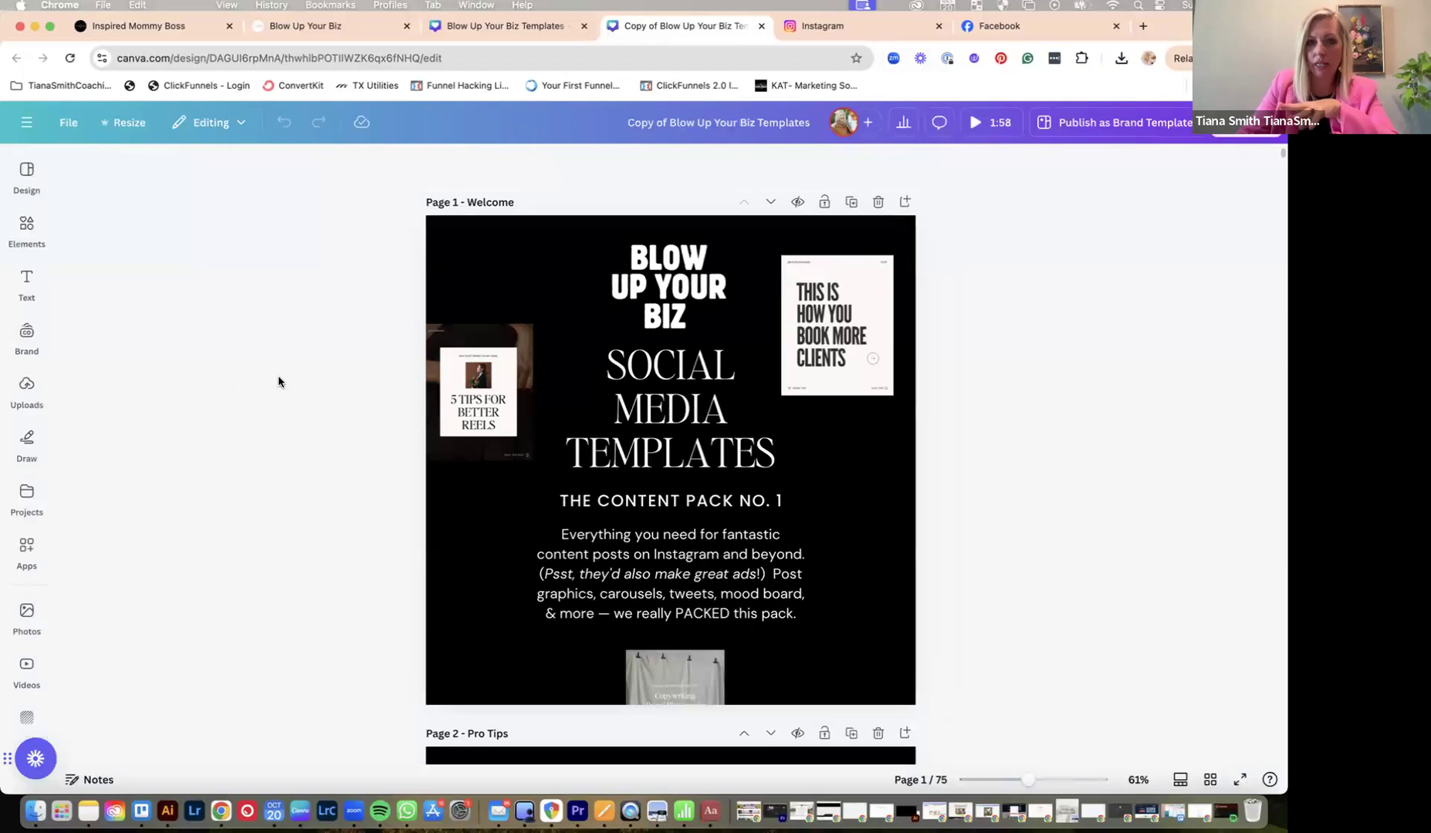
- Retitle the copied design "Your Name Templates"
left_click(706, 120)
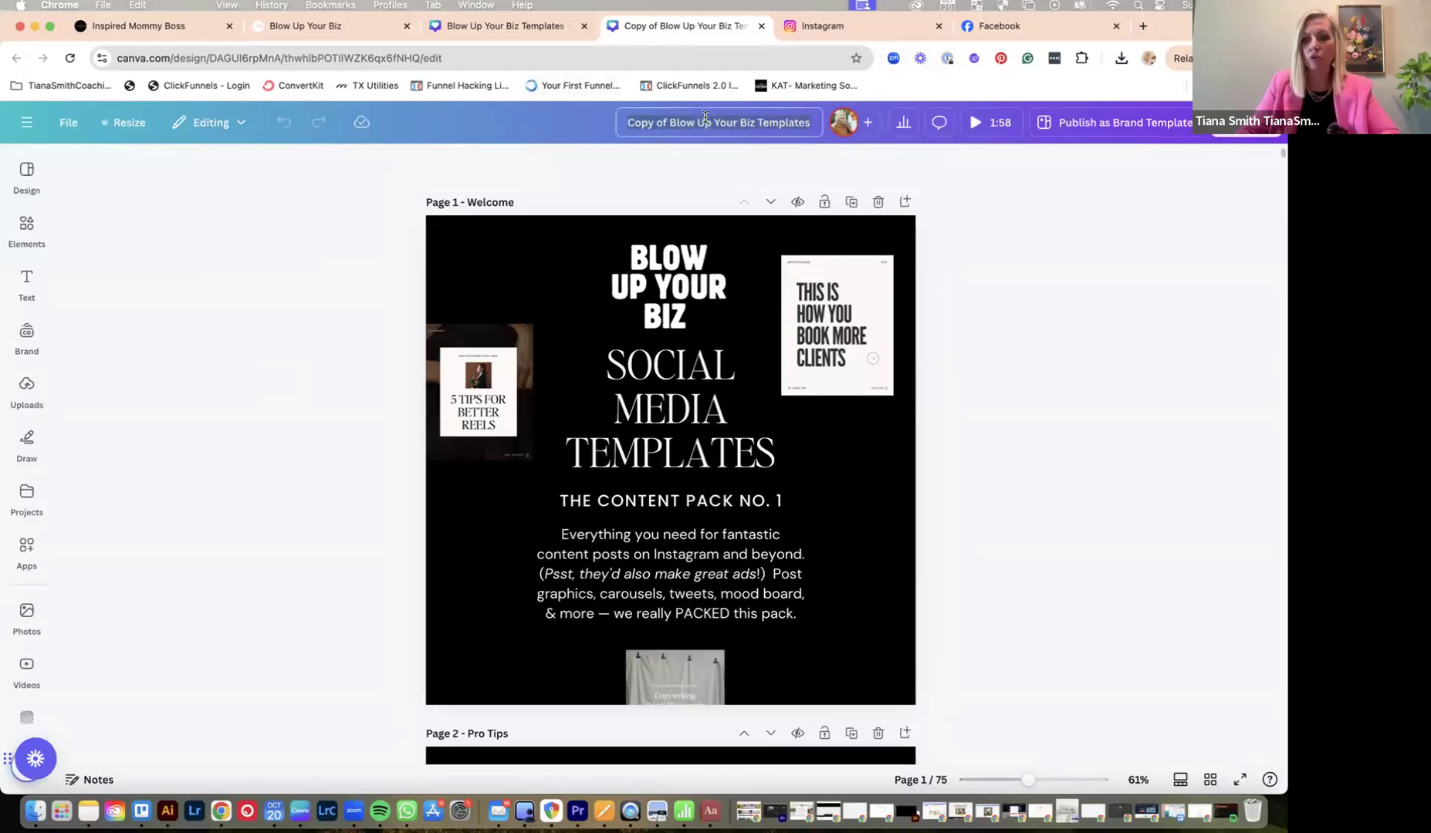
type("Your Name")
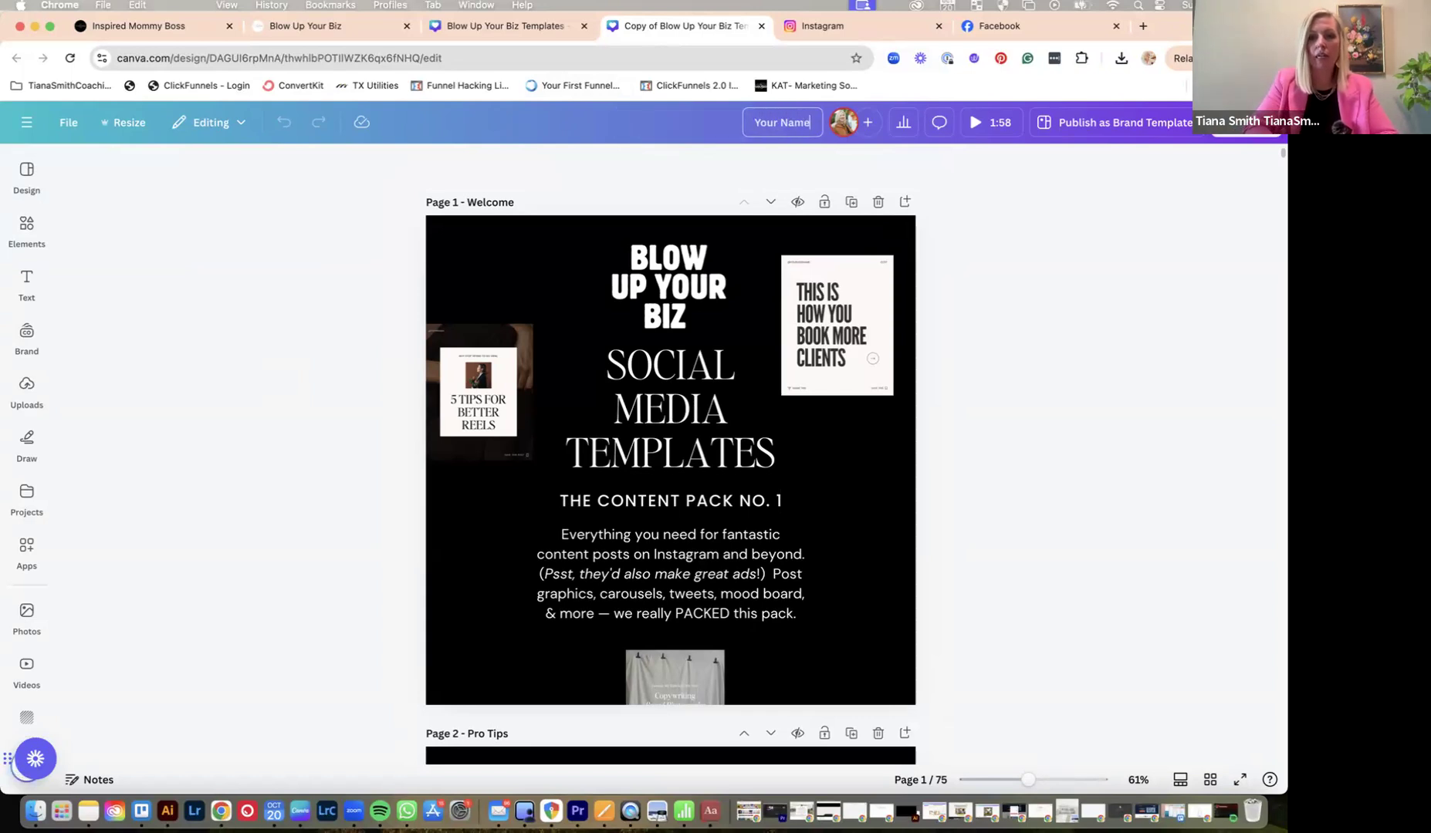
type(" Templates")
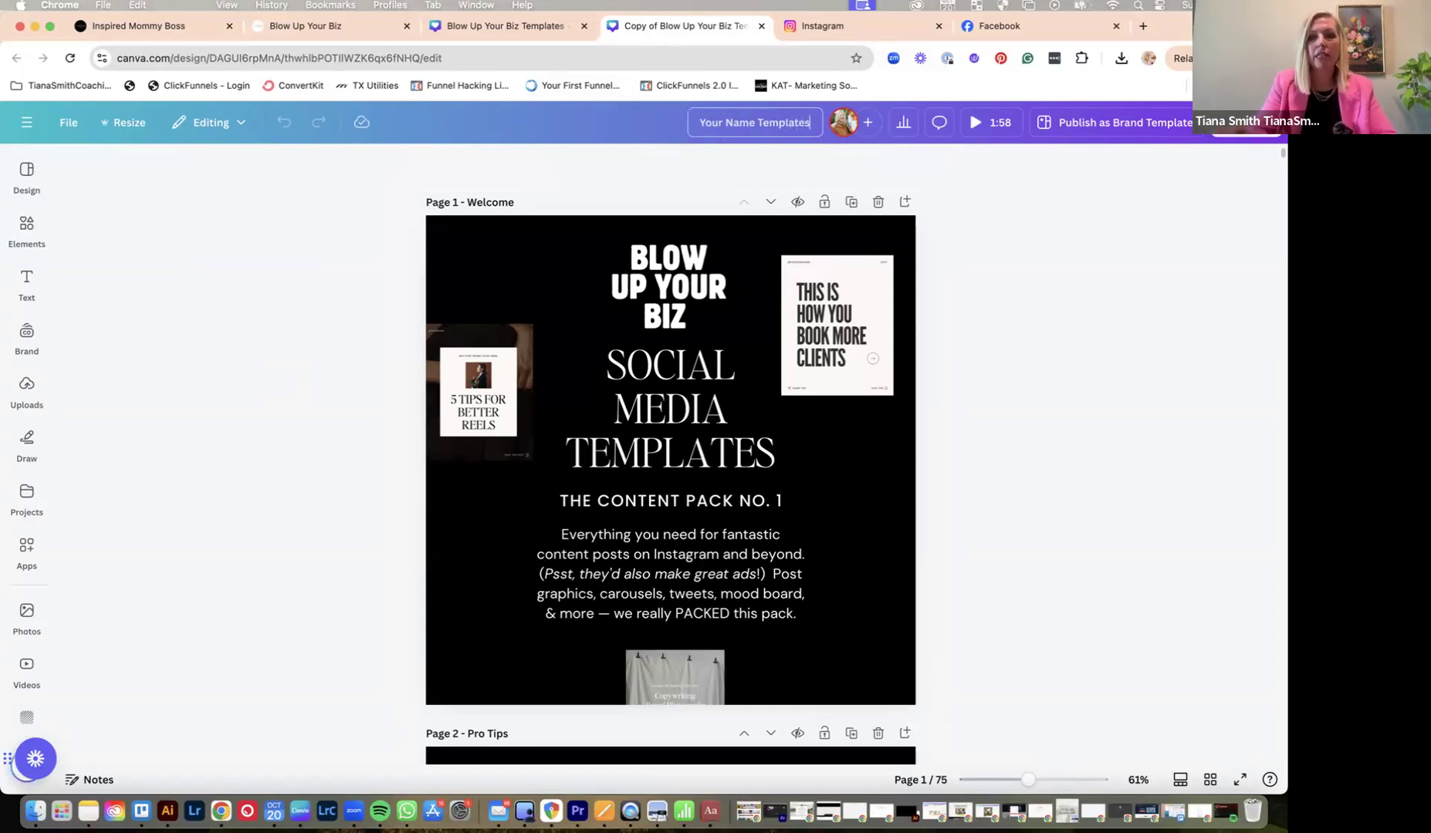
- Look through the carousel cover templates from the Welcome page down to the "Start Doing This to Close More Sales" page
left_click(1181, 289)
scroll(1166, 317, "down", 15)
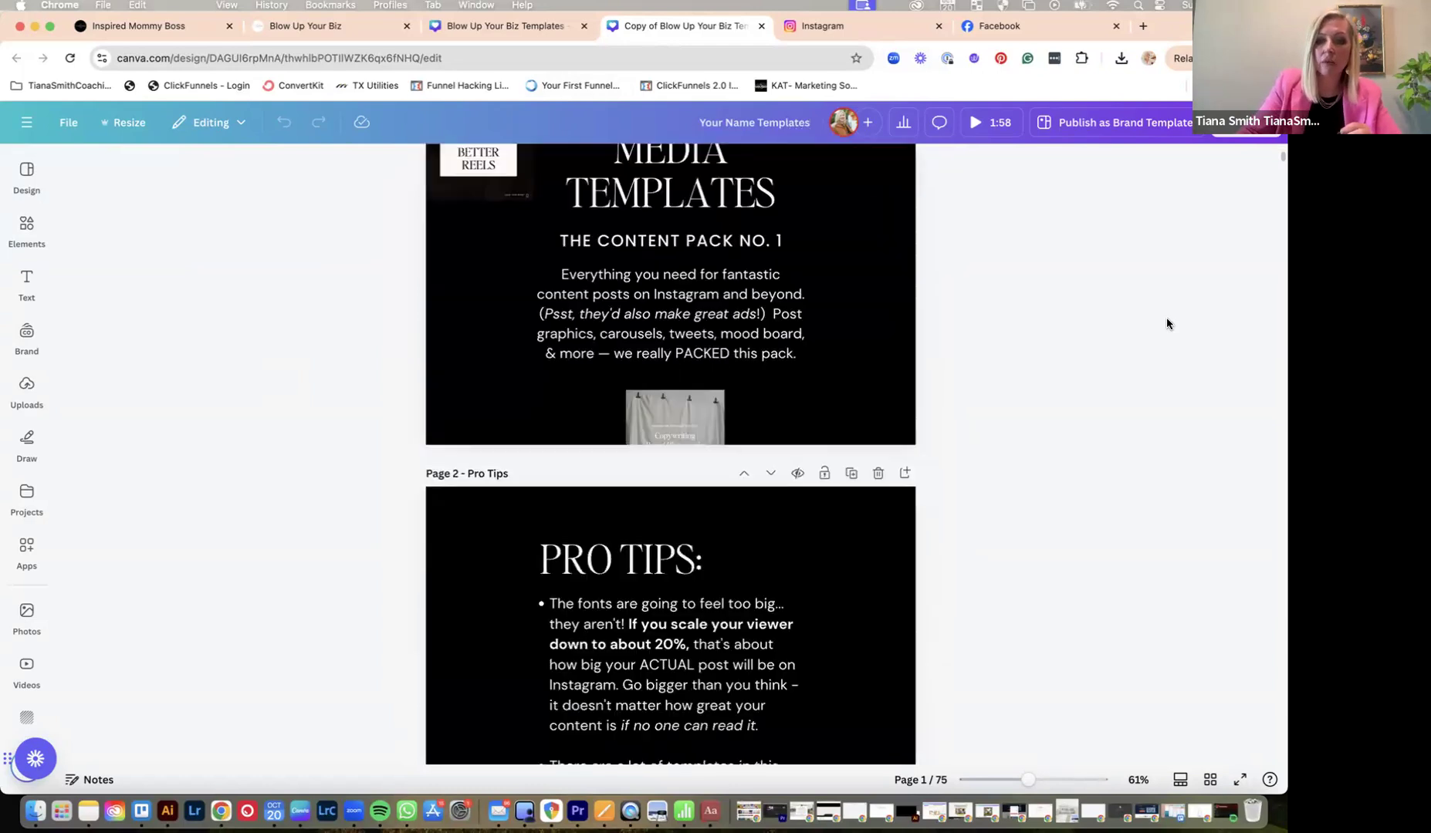
scroll(1165, 317, "down", 3)
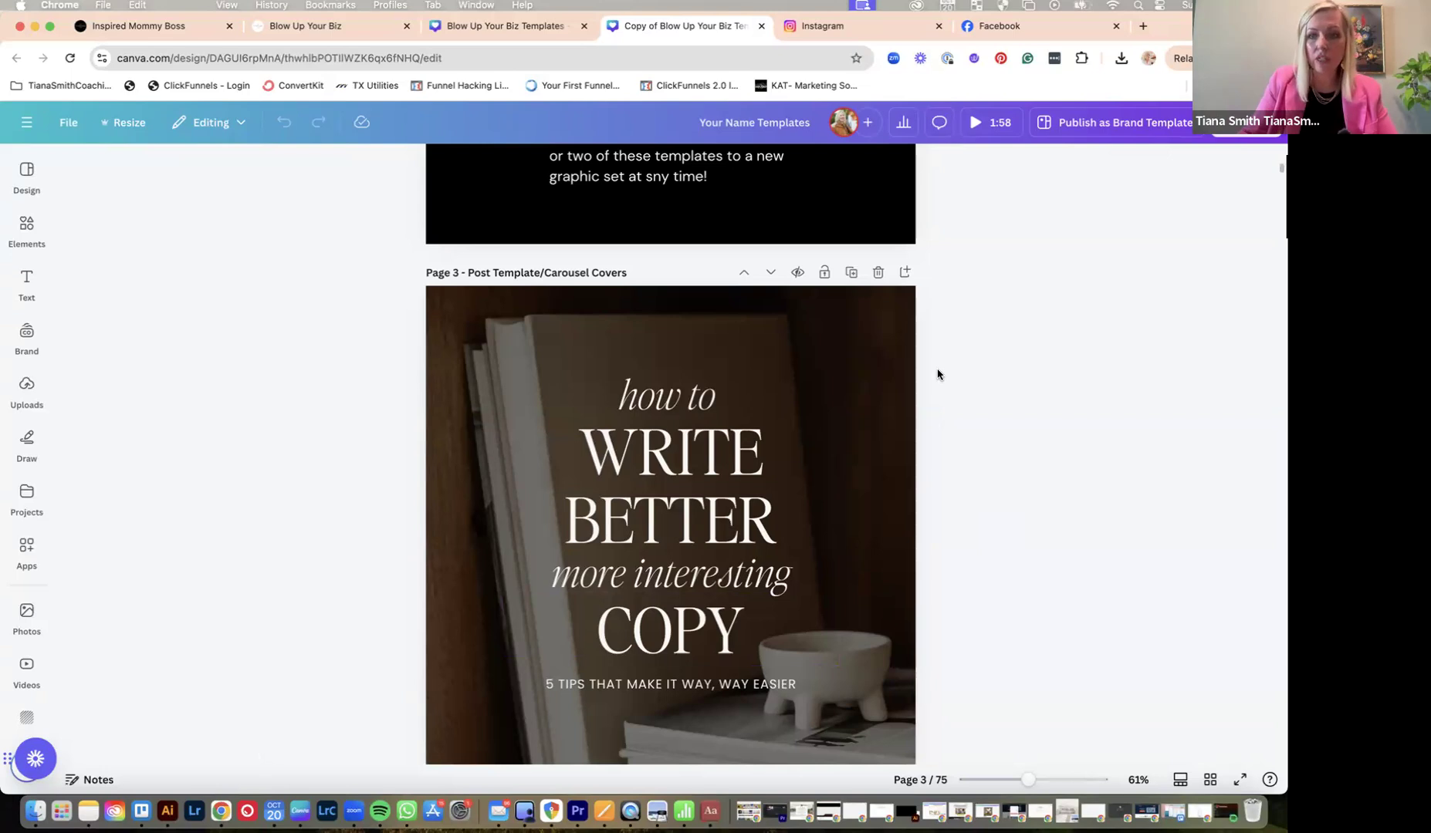
scroll(937, 374, "down", 8)
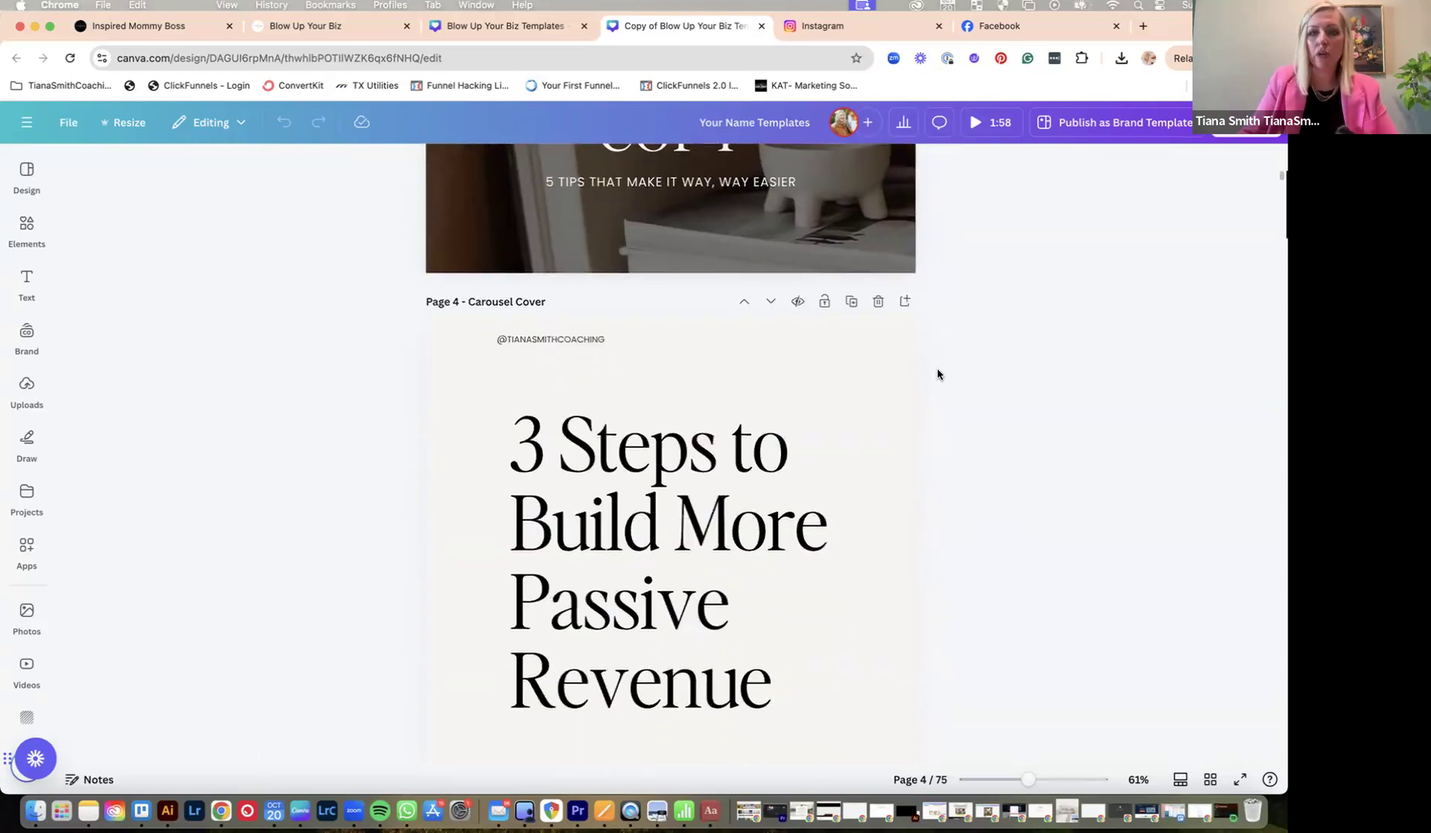
scroll(938, 374, "down", 8)
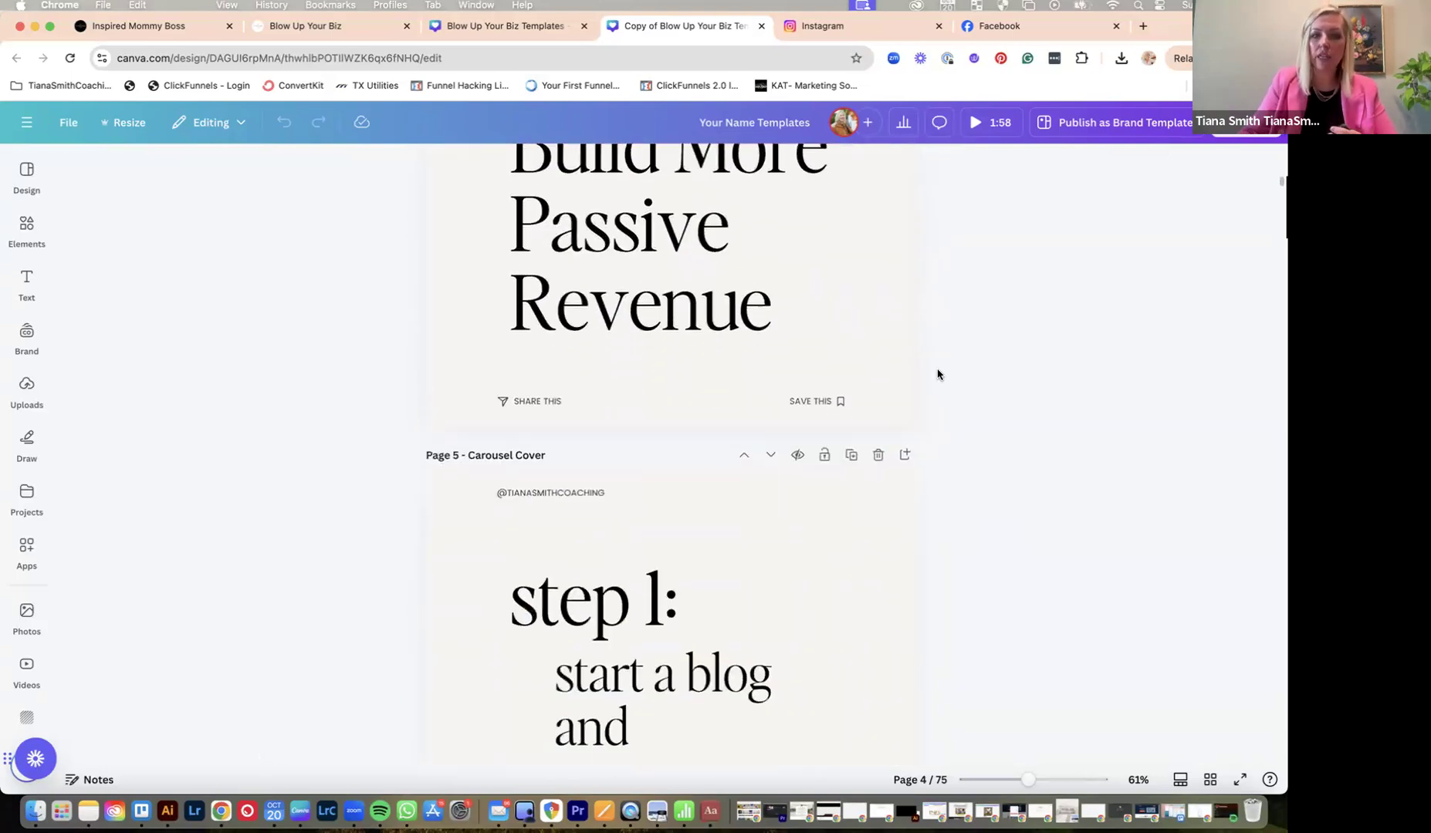
scroll(938, 374, "down", 8)
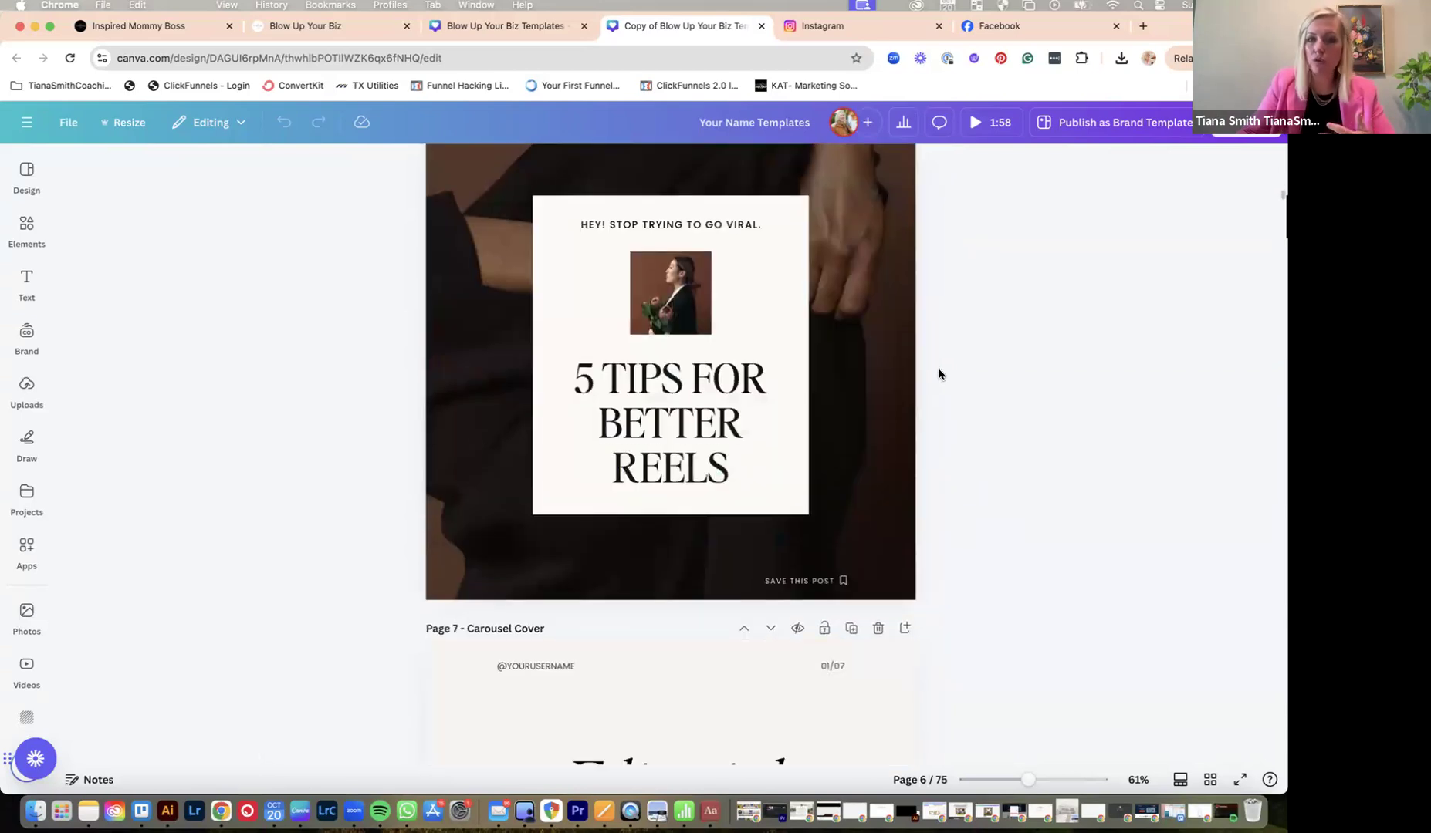
scroll(939, 374, "down", 12)
scroll(938, 375, "up", 4)
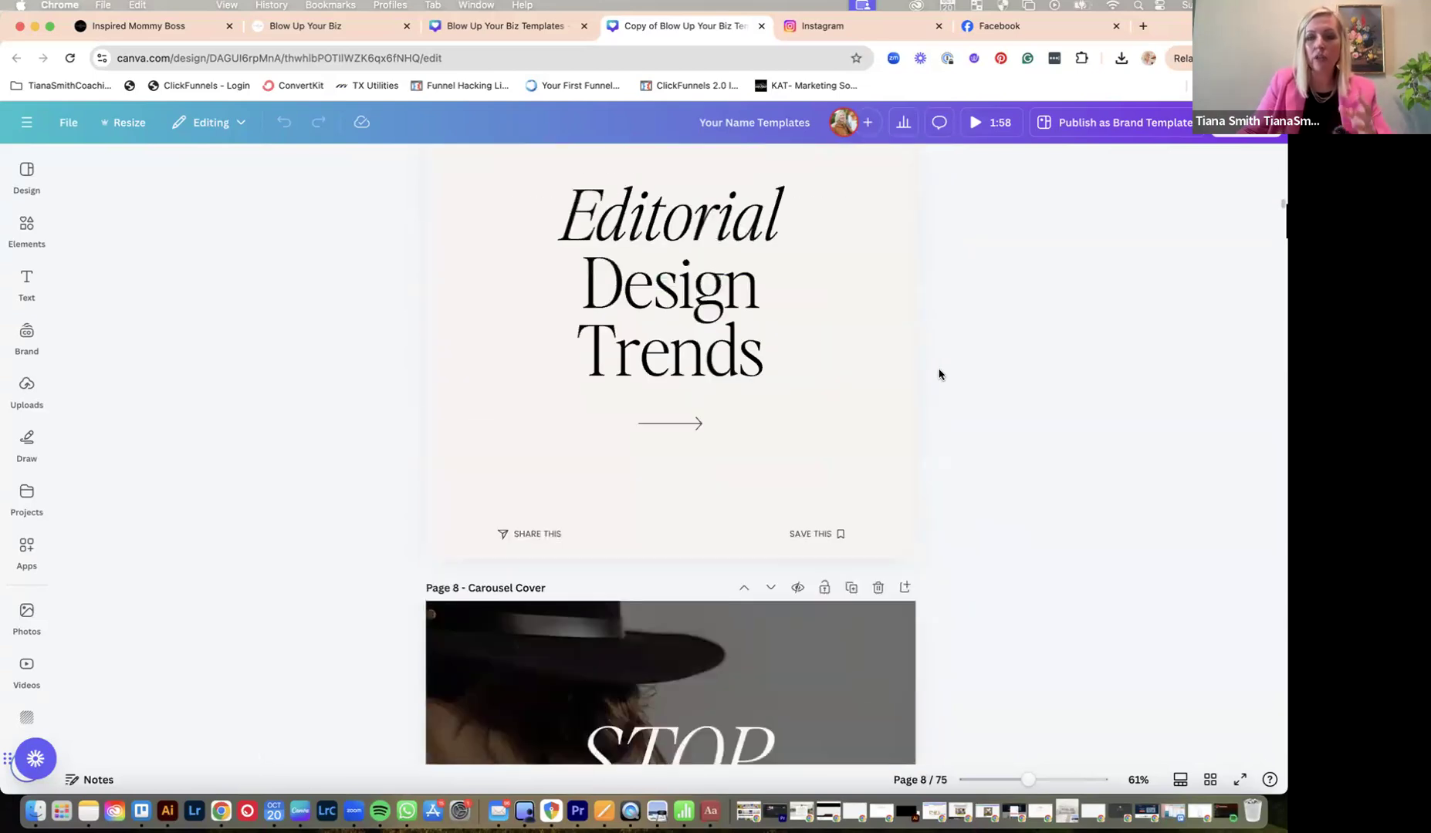
scroll(938, 375, "up", 3)
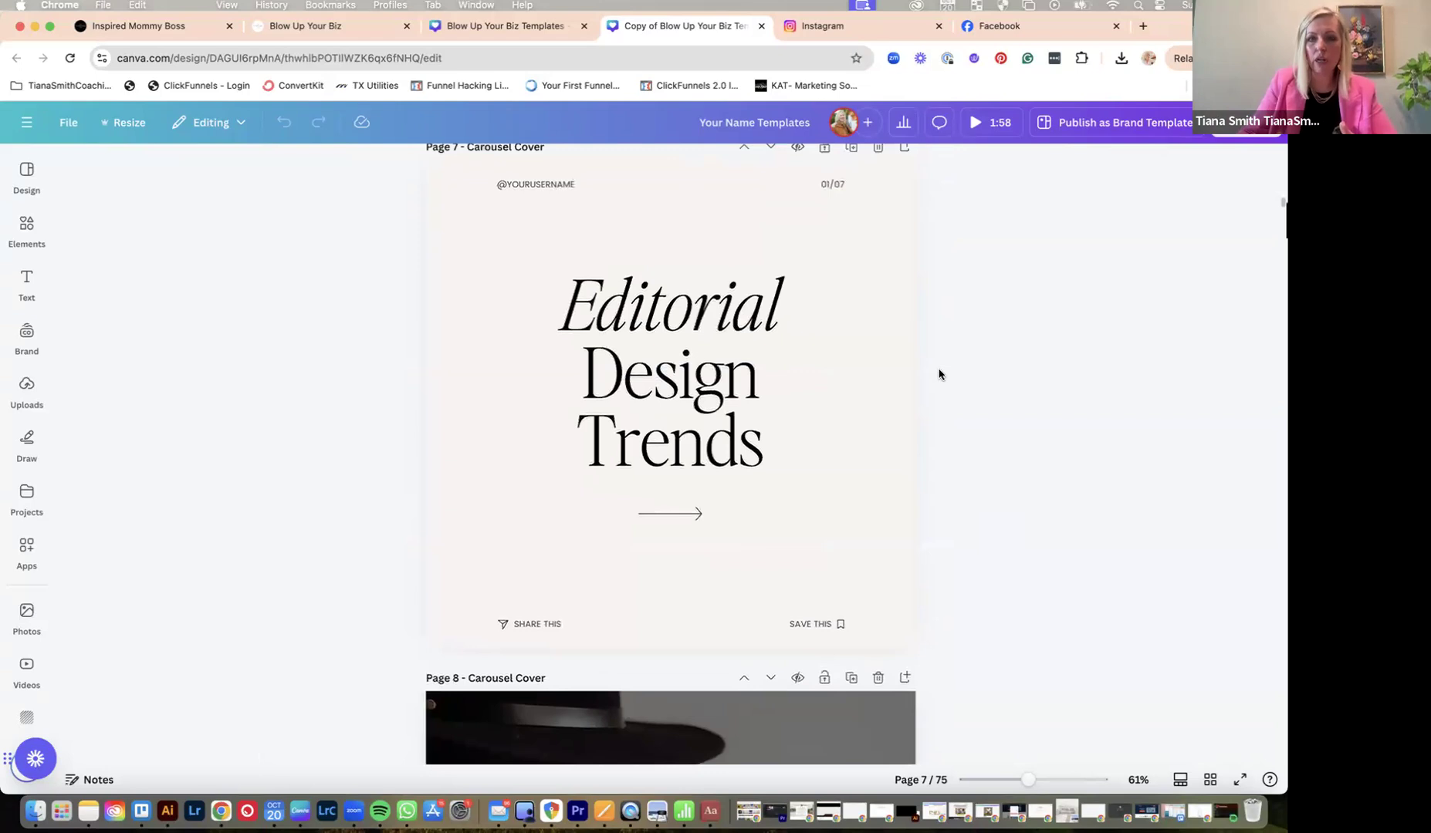
scroll(939, 374, "up", 1)
scroll(939, 375, "up", 20)
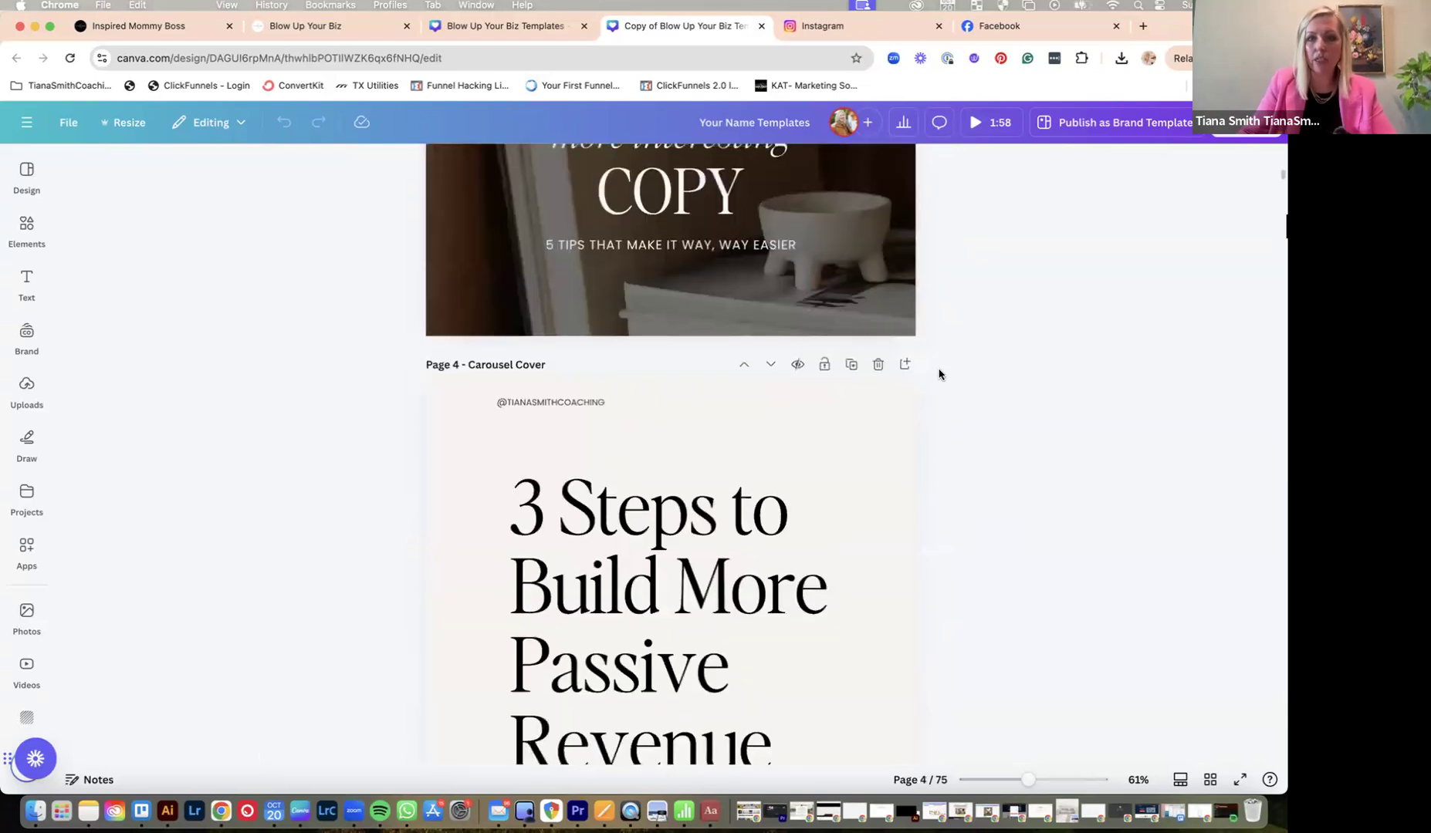
scroll(939, 374, "down", 8)
scroll(939, 374, "down", 20)
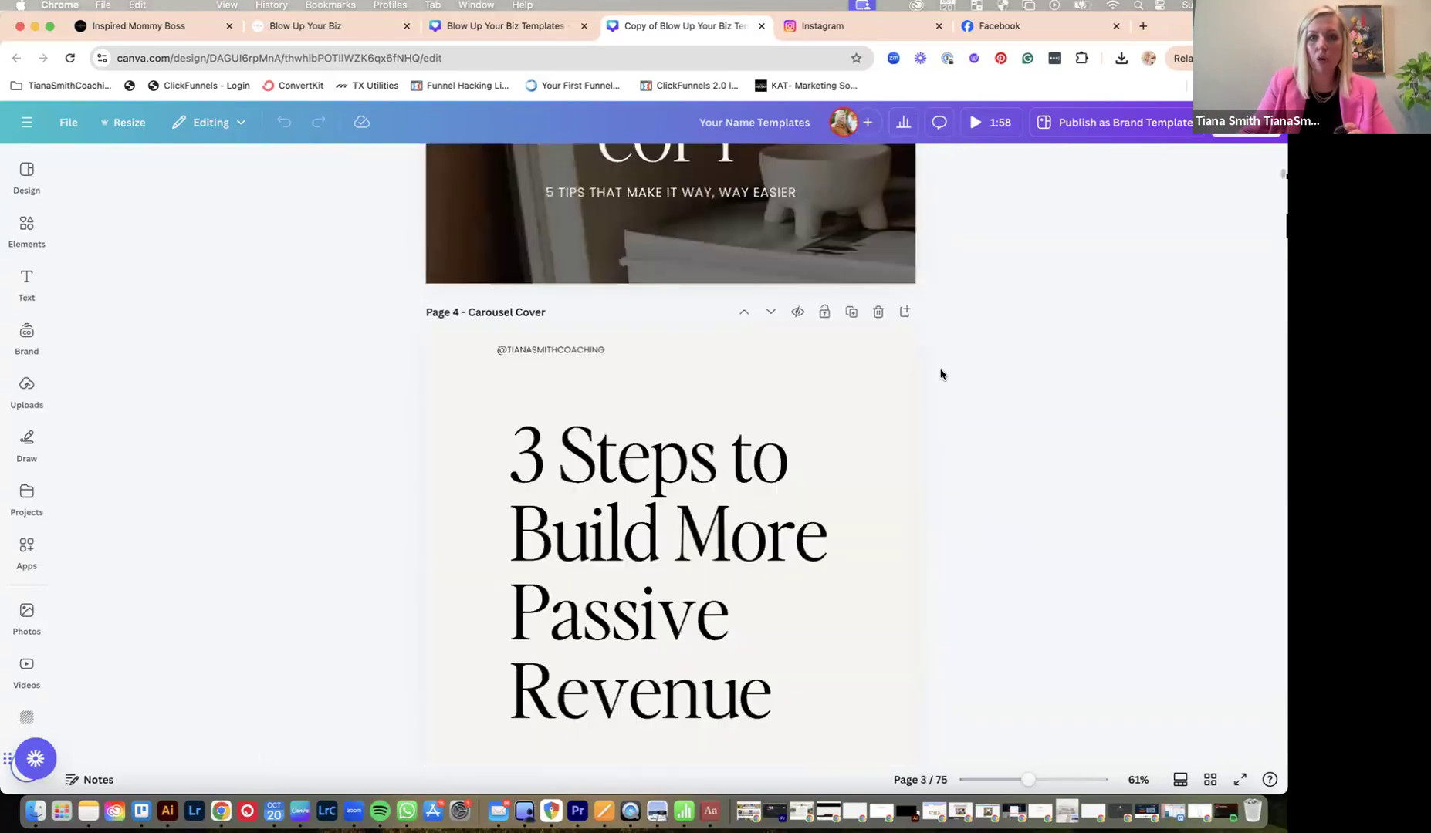
scroll(984, 312, "down", 10)
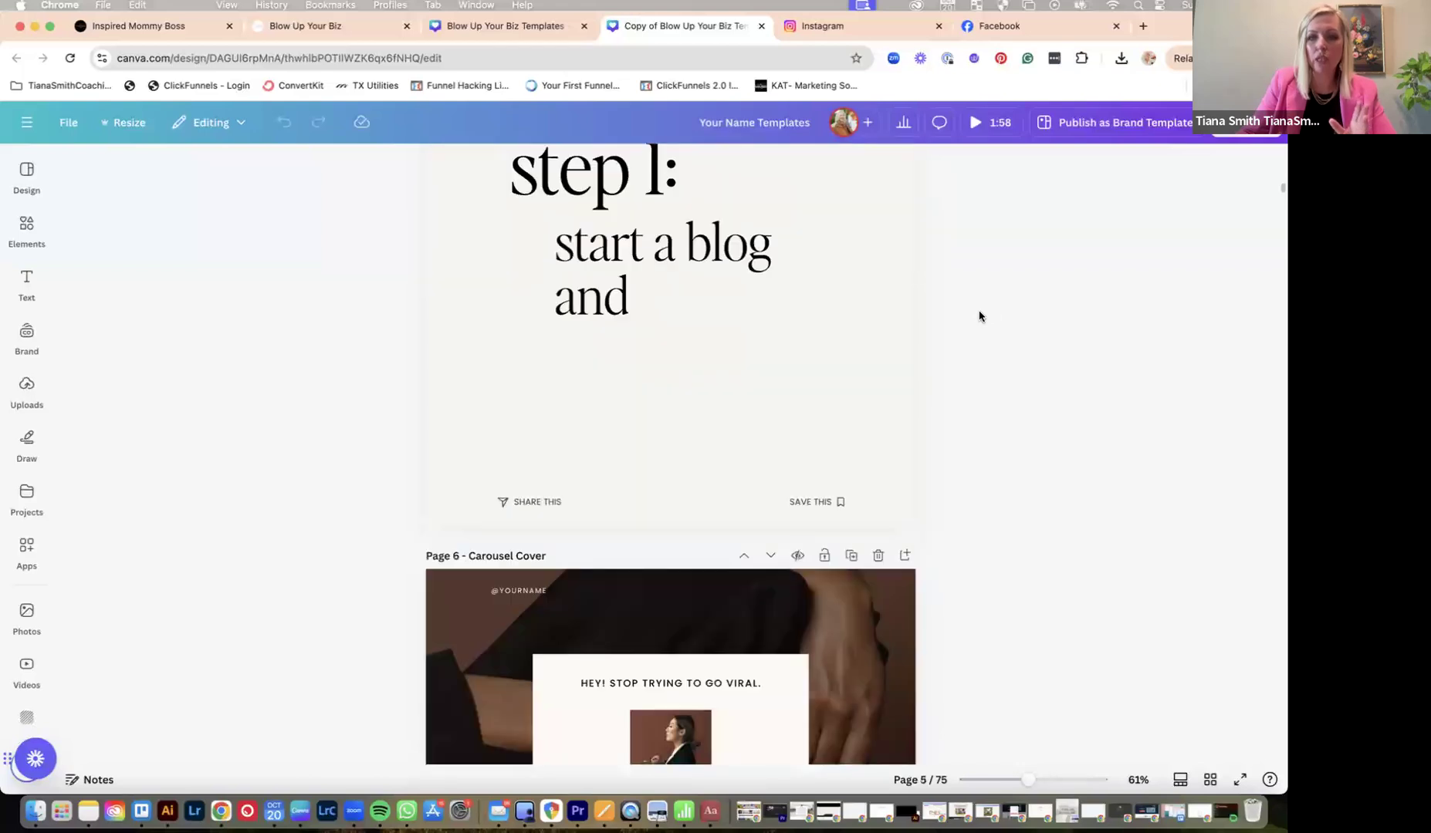
scroll(978, 316, "down", 15)
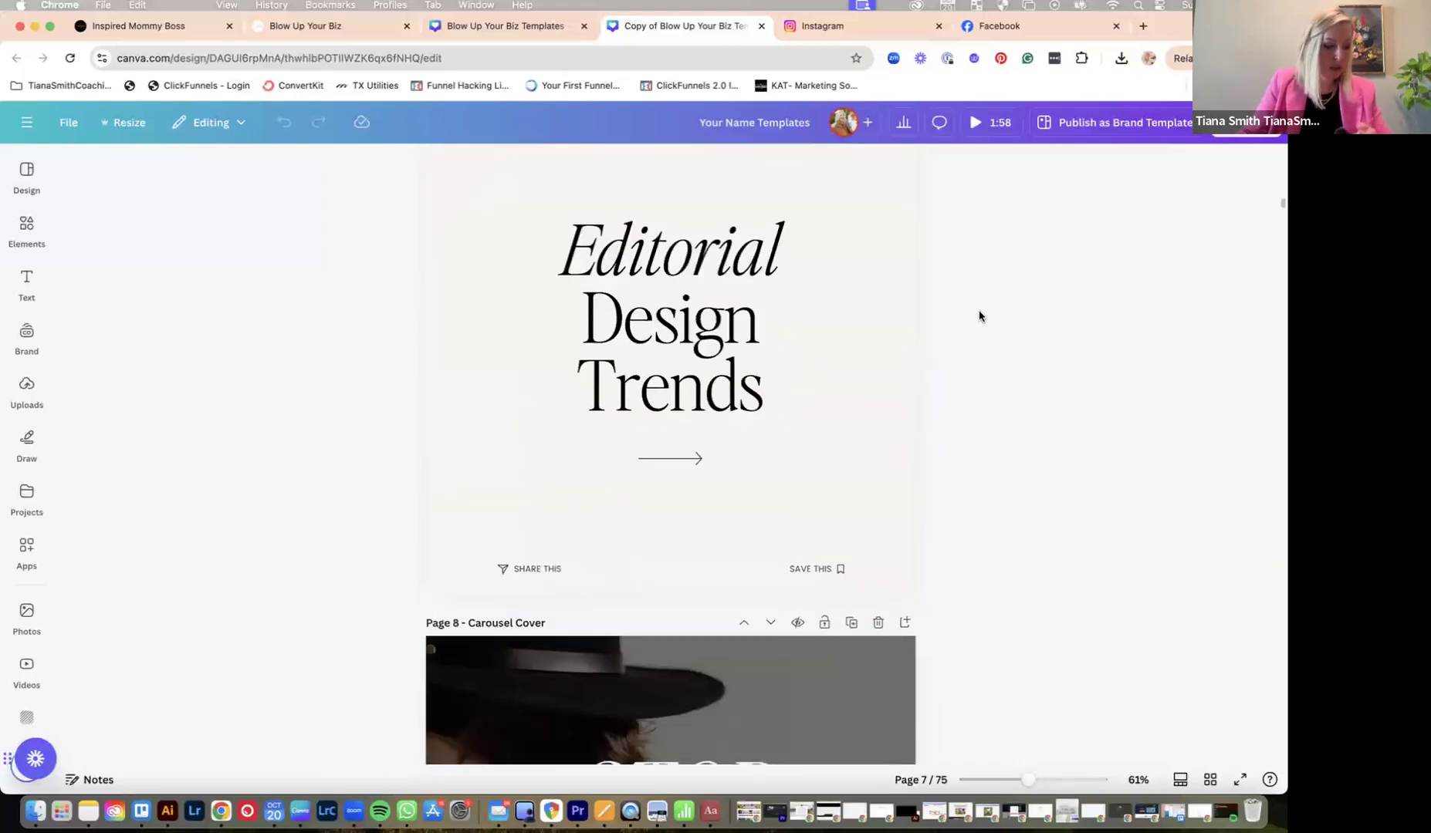
scroll(1008, 429, "down", 20)
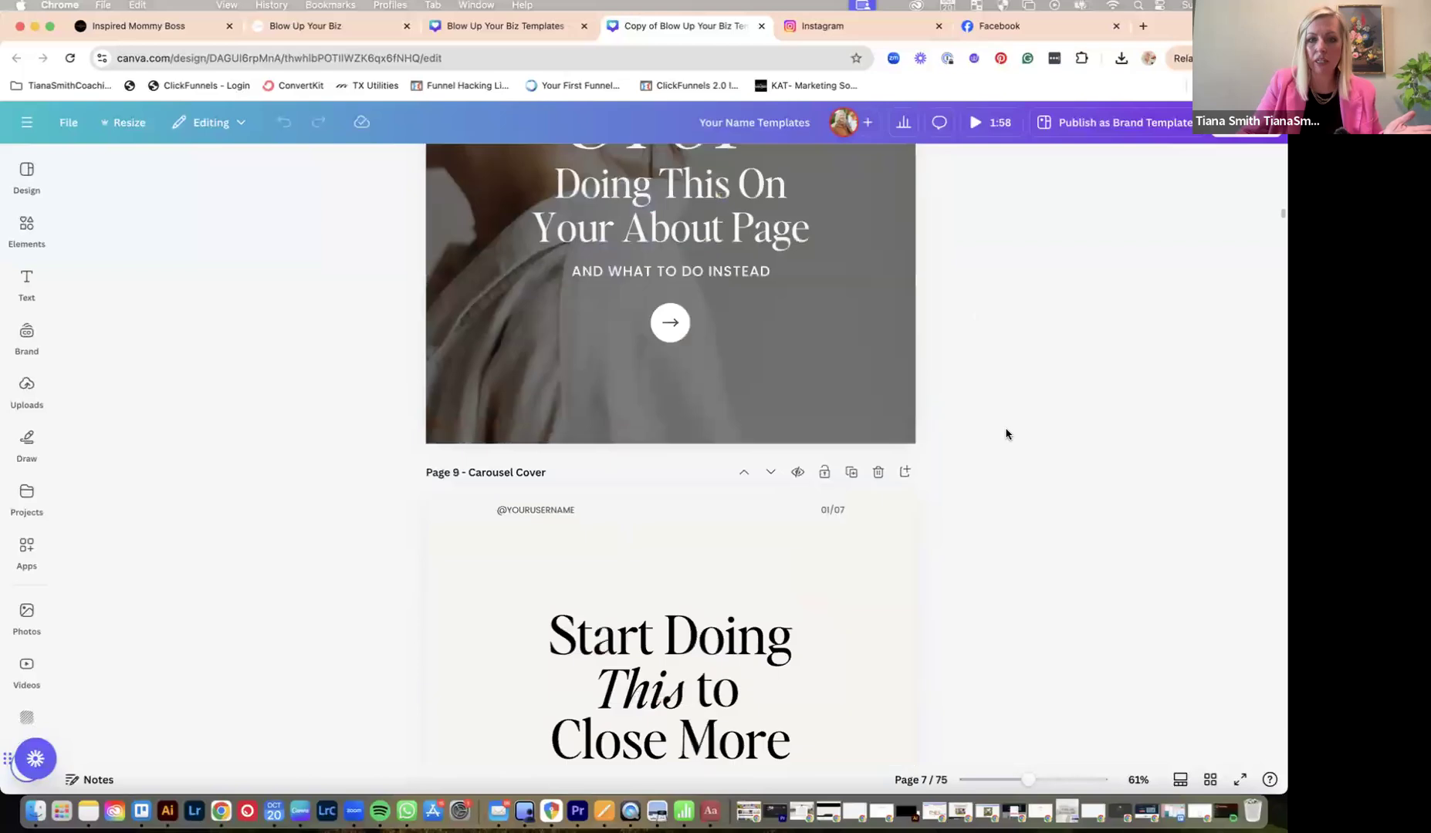
scroll(1005, 432, "up", 6)
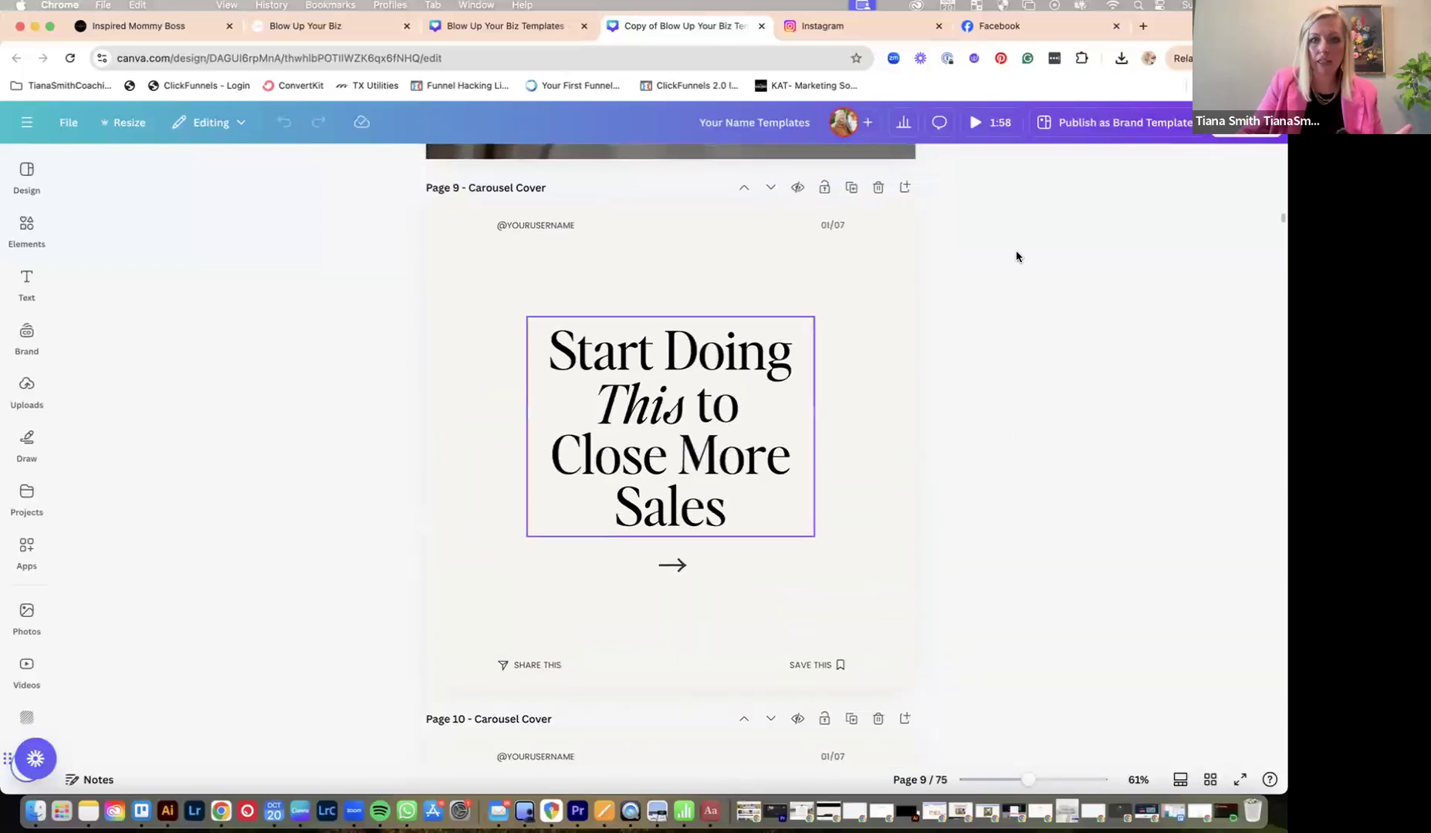
- Duplicate the "Start Doing This to Close More Sales" page and move one copy to page 4 in the grid view
left_click(852, 188)
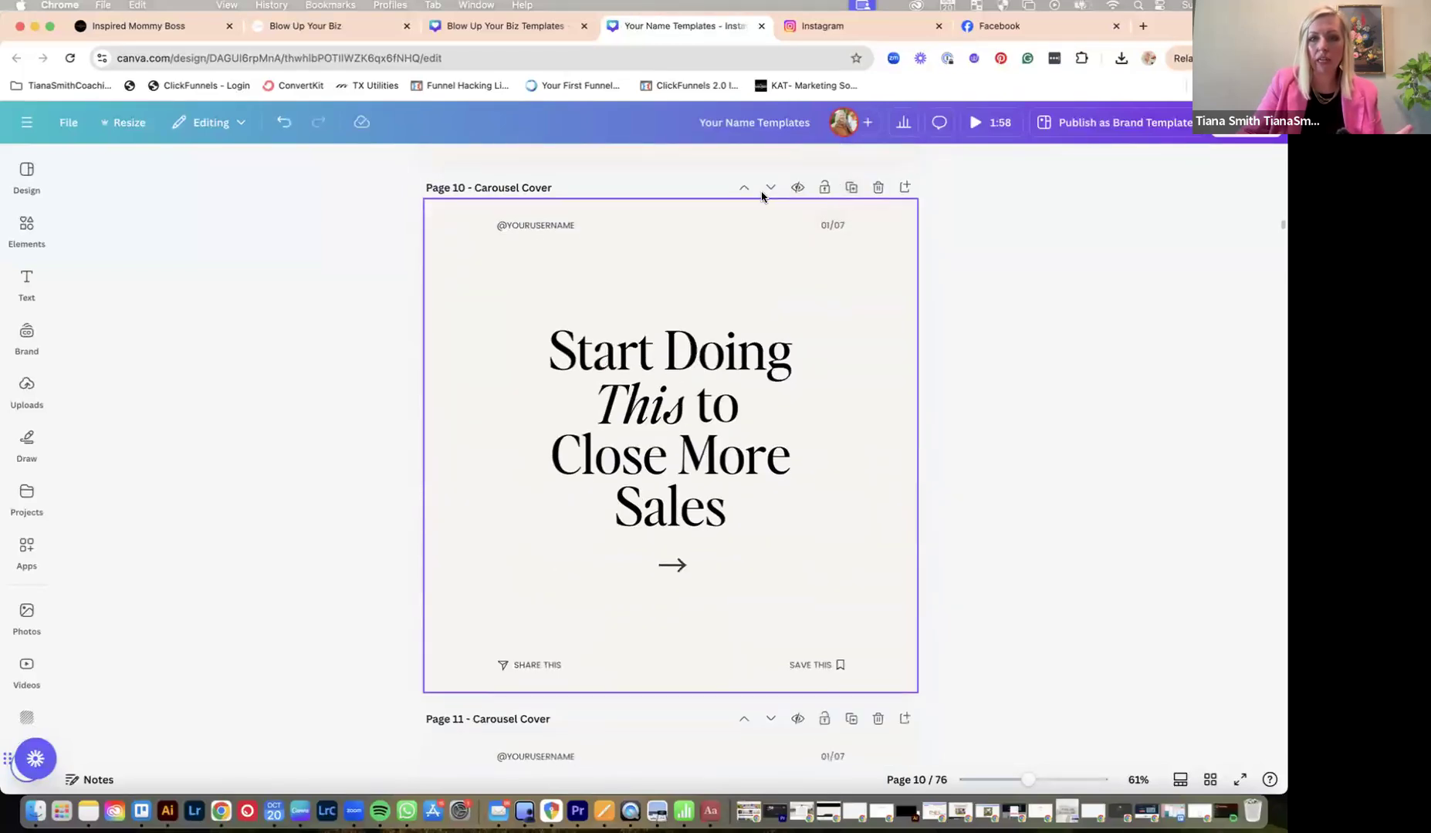
left_click(742, 187)
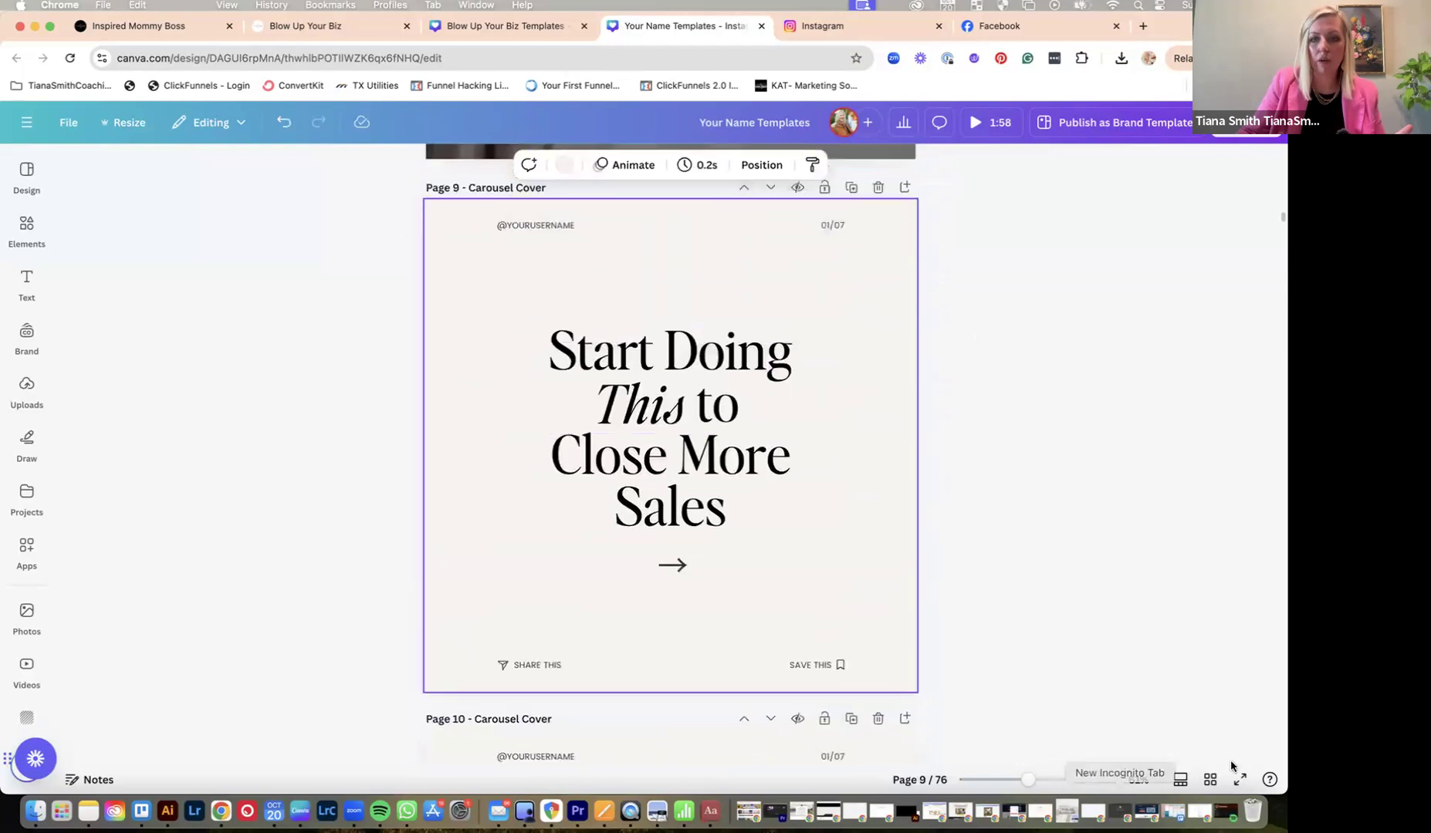
left_click(1210, 780)
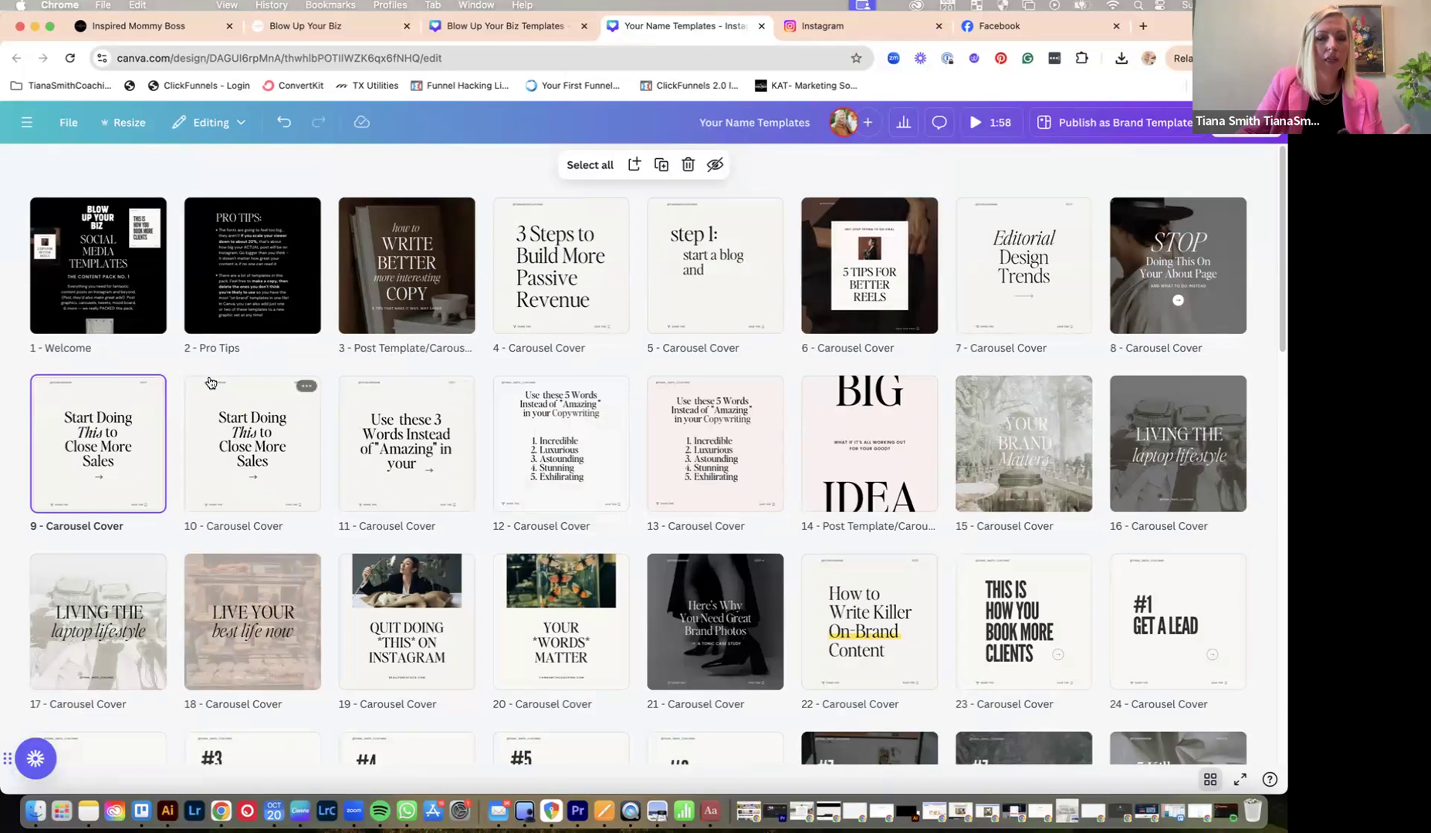
left_click_drag(374, 287, 406, 251)
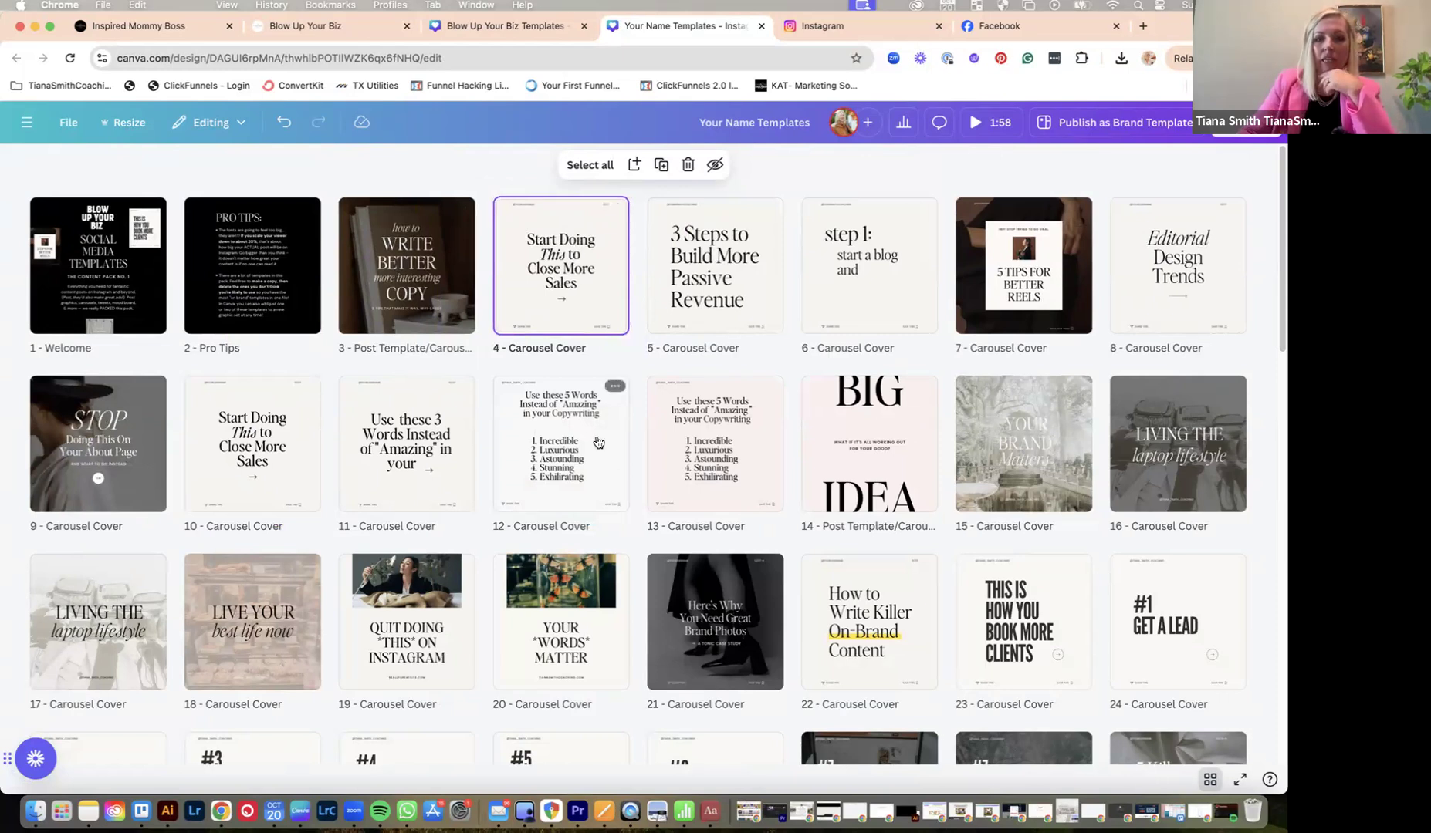
- Move the white "Use these 5 Words Instead of Amazing" page to position 5 and "Here's Why You Need Great Brand Photos" to position 6
left_click_drag(618, 428, 660, 257)
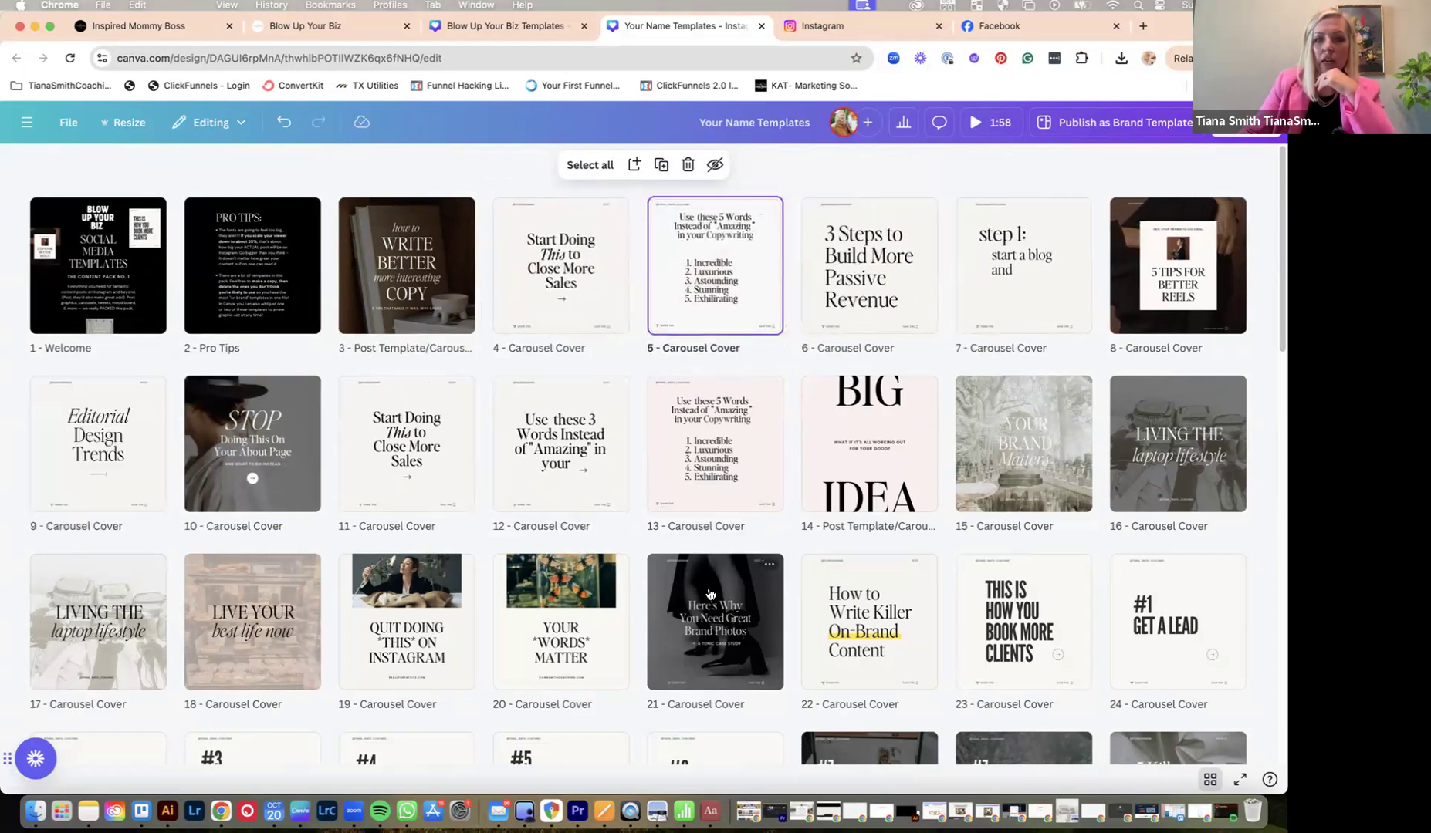
left_click_drag(710, 587, 923, 263)
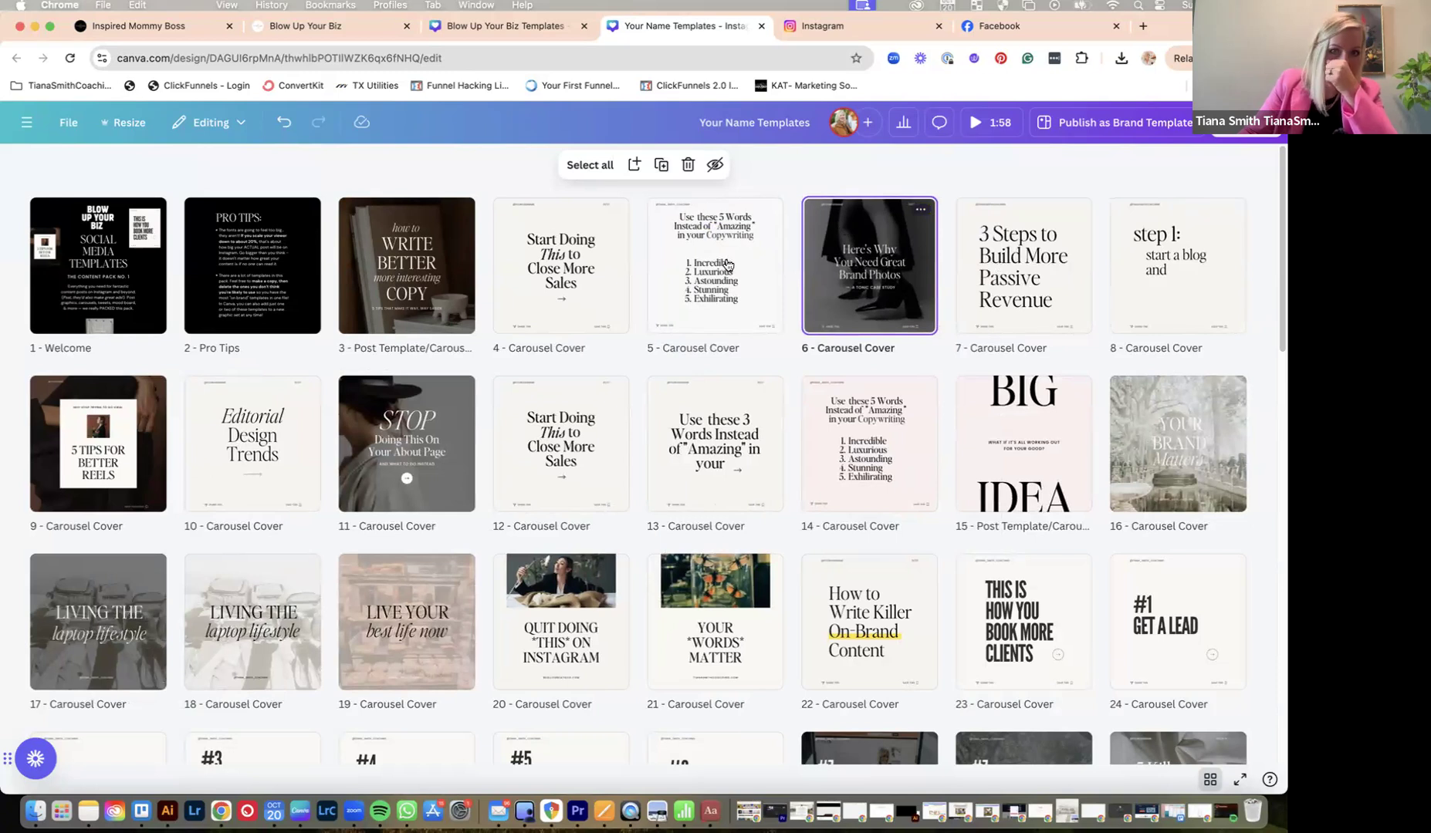
- Open page 4, "Start Doing This to Close More Sales", from the grid and retitle it "Quote Template"
left_click(582, 263)
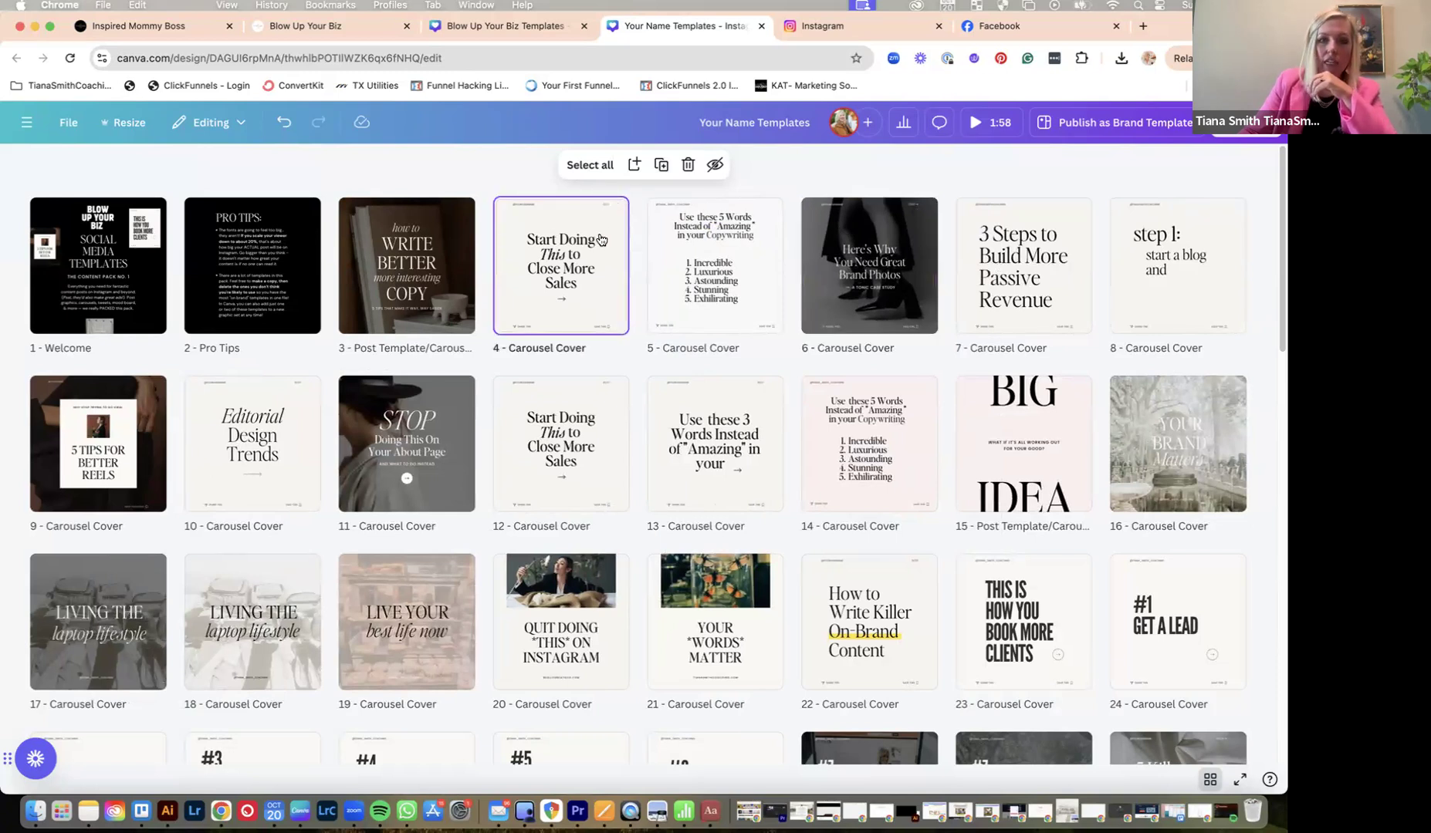
double_click(600, 235)
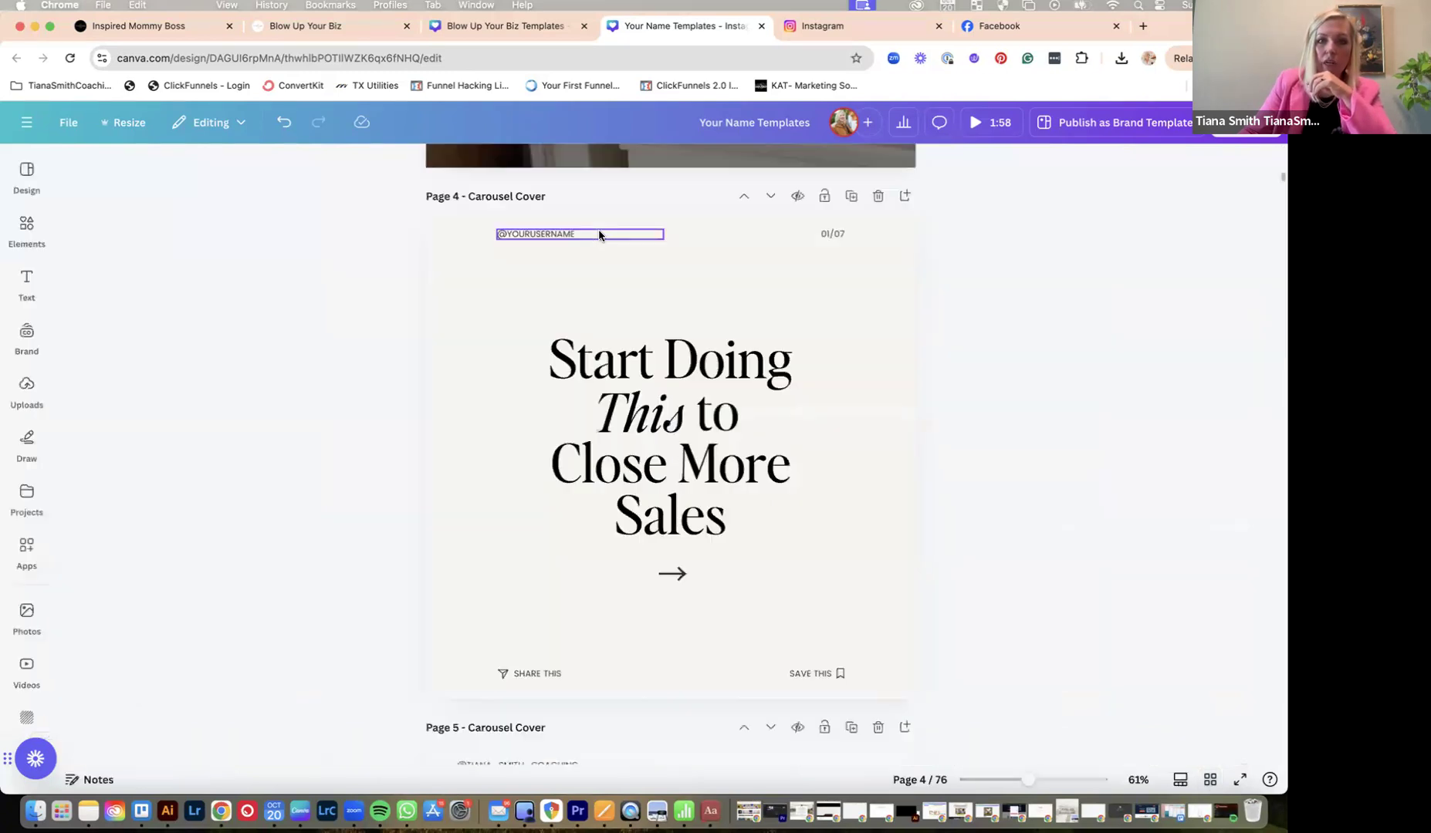
double_click(517, 195)
triple_click(517, 195)
type("Quote Template")
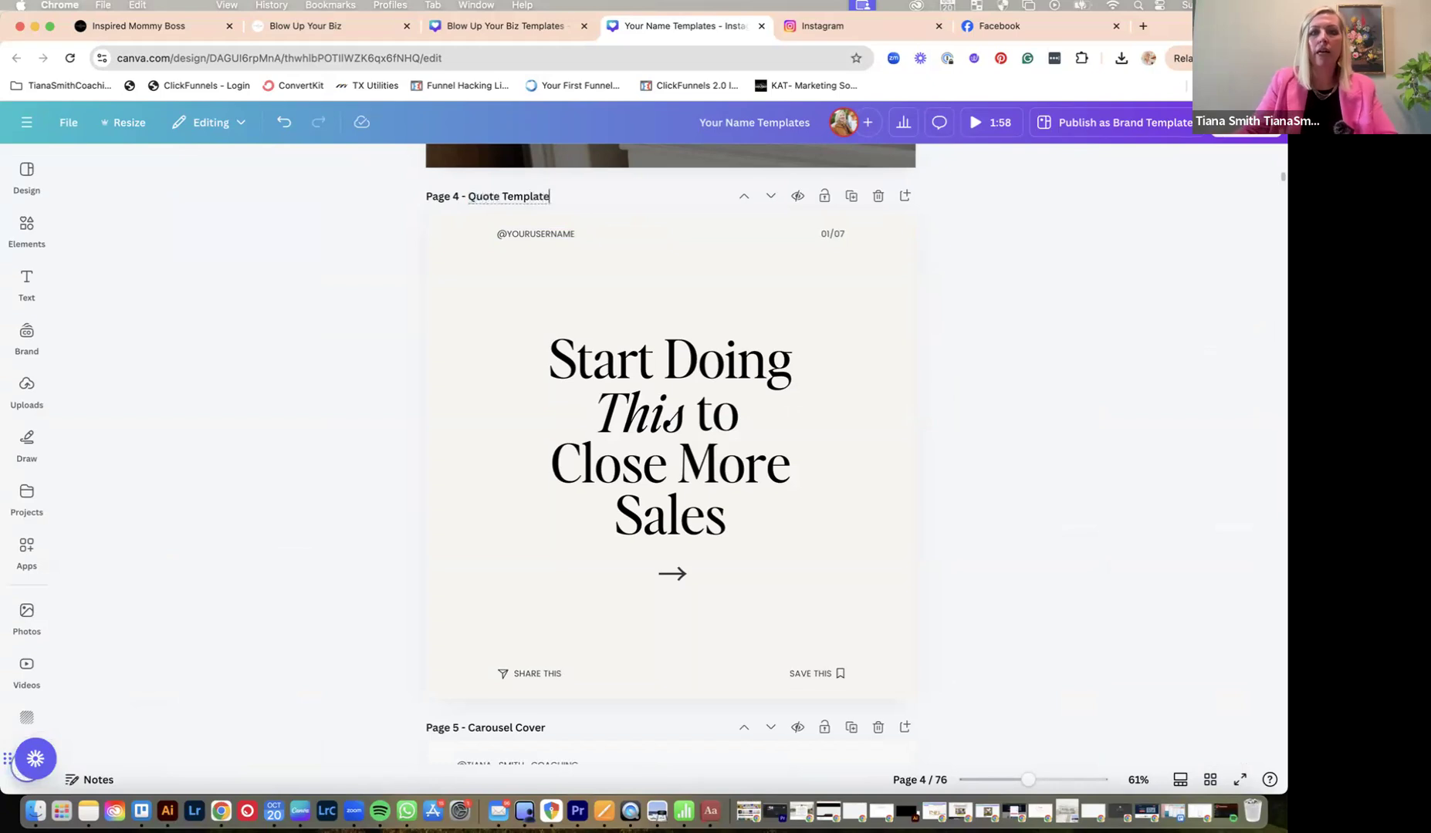
left_click(1065, 378)
- Open pinterest.com in a new browser tab and place that tab beside the Your Name Templates design
left_click(1139, 28)
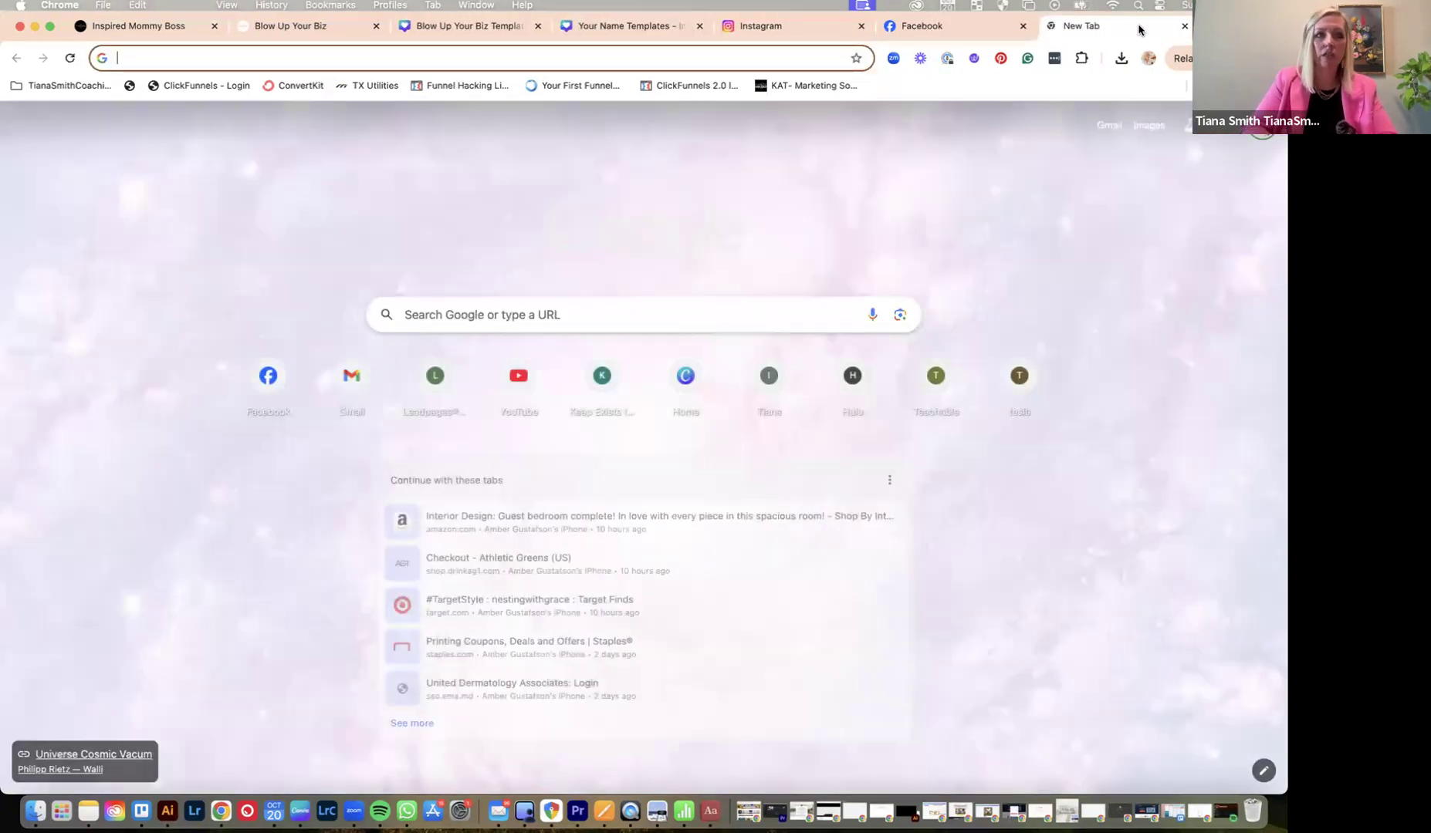
type("pinterest.com")
key("Return")
left_click_drag(1108, 31, 808, 23)
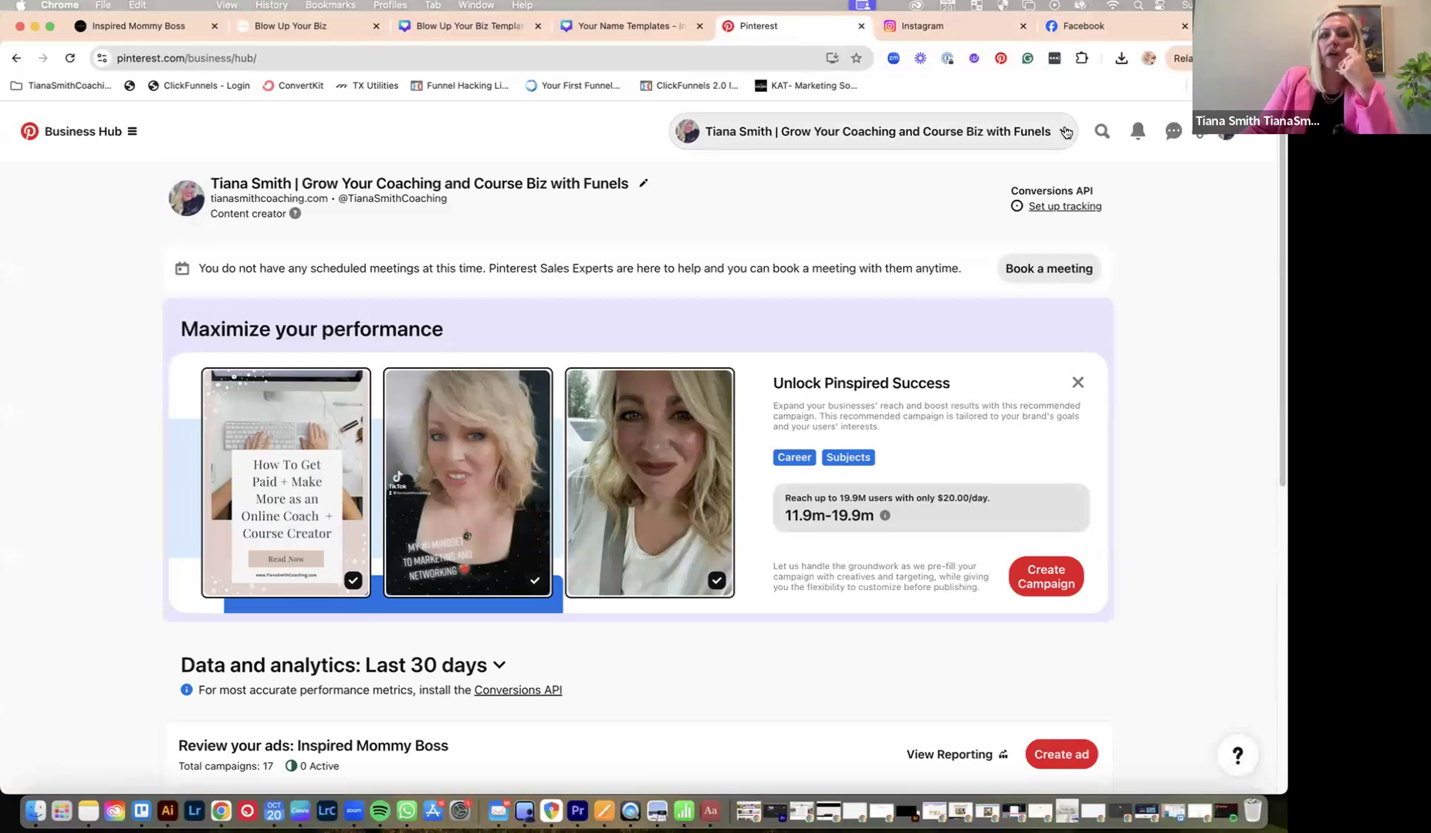
- Search the account's own Pinterest pins for "quotes" and browse the Inspirational Quotes board
left_click(1011, 134)
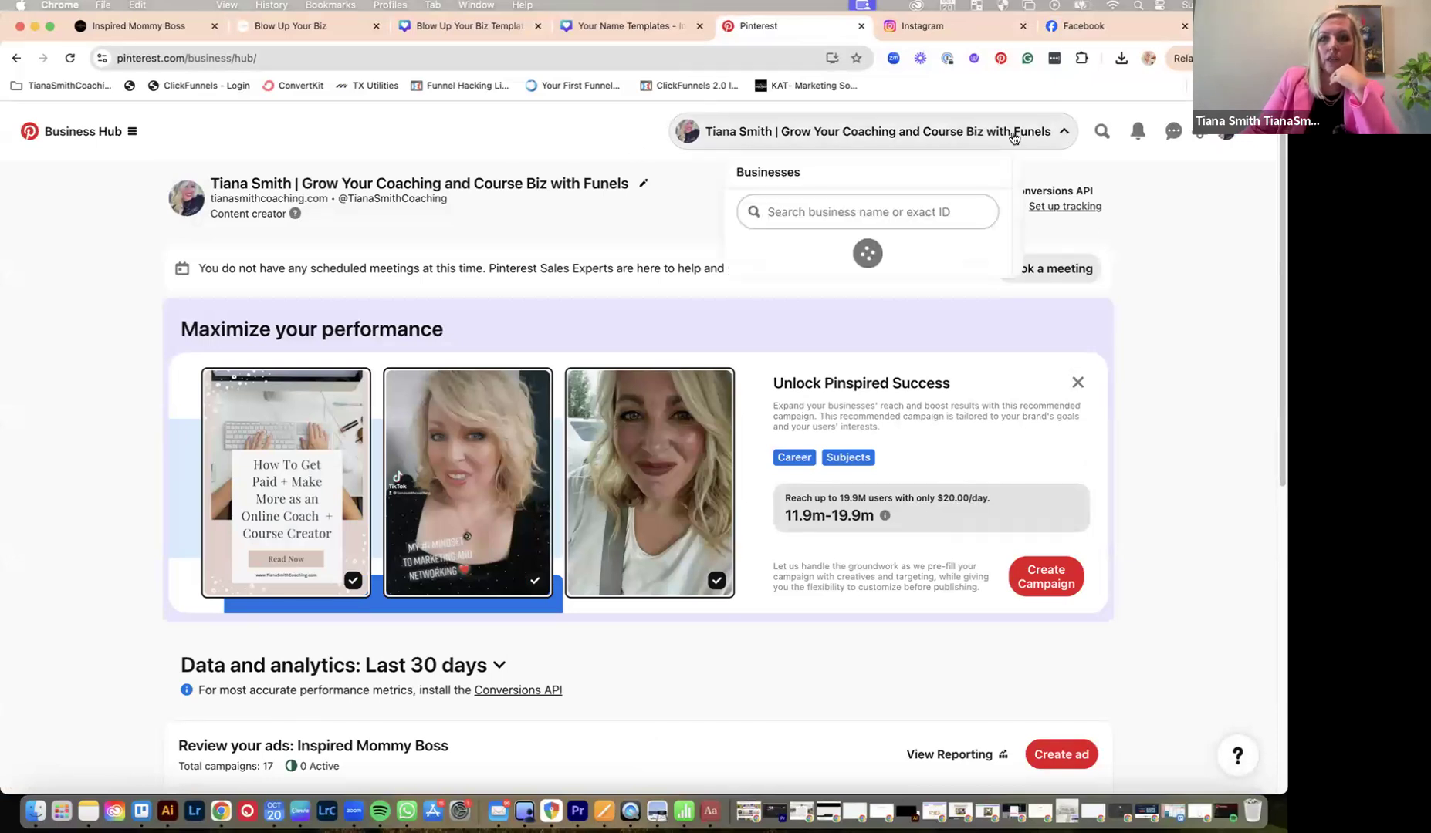
left_click(1102, 132)
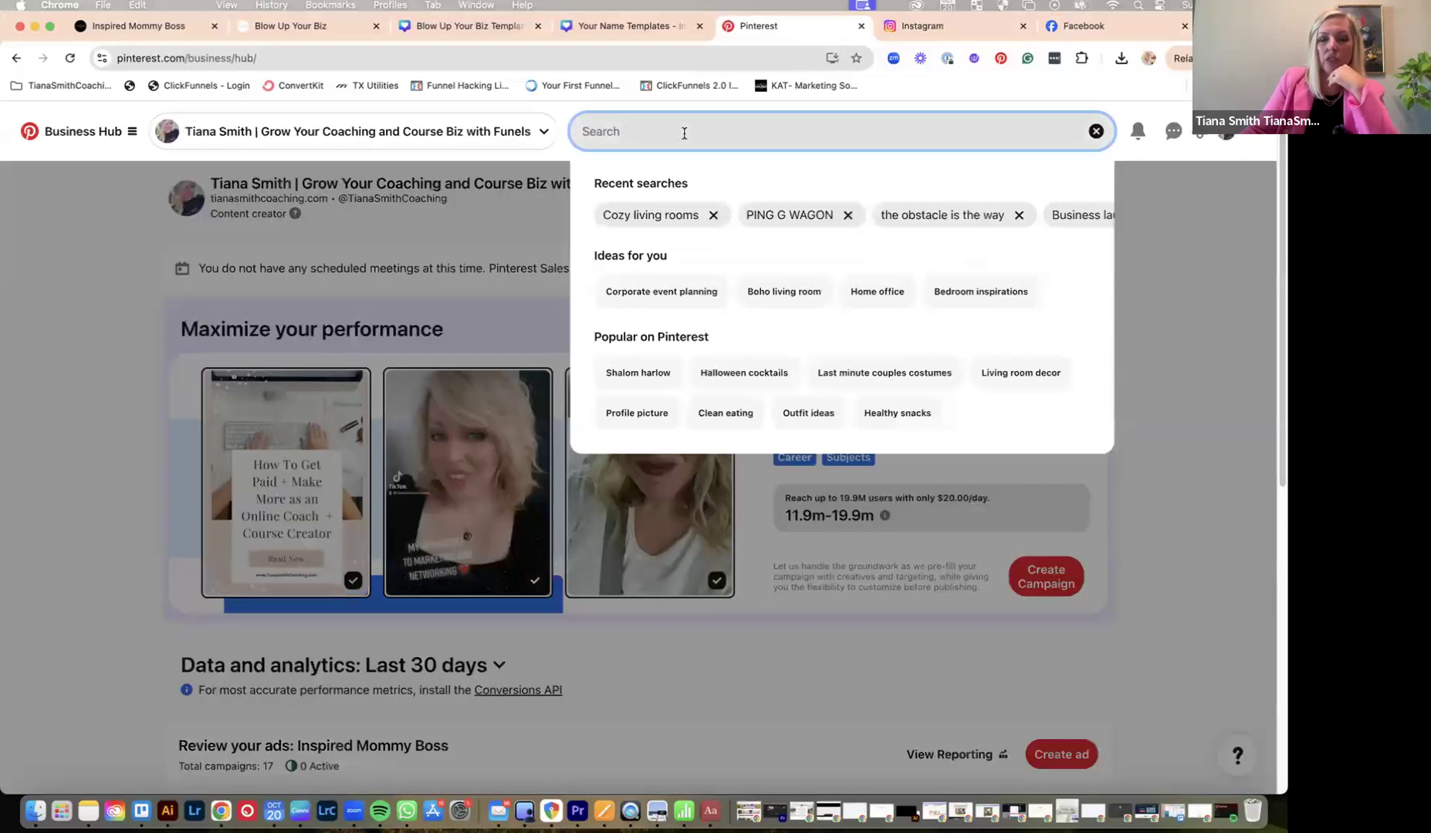
type("quotes")
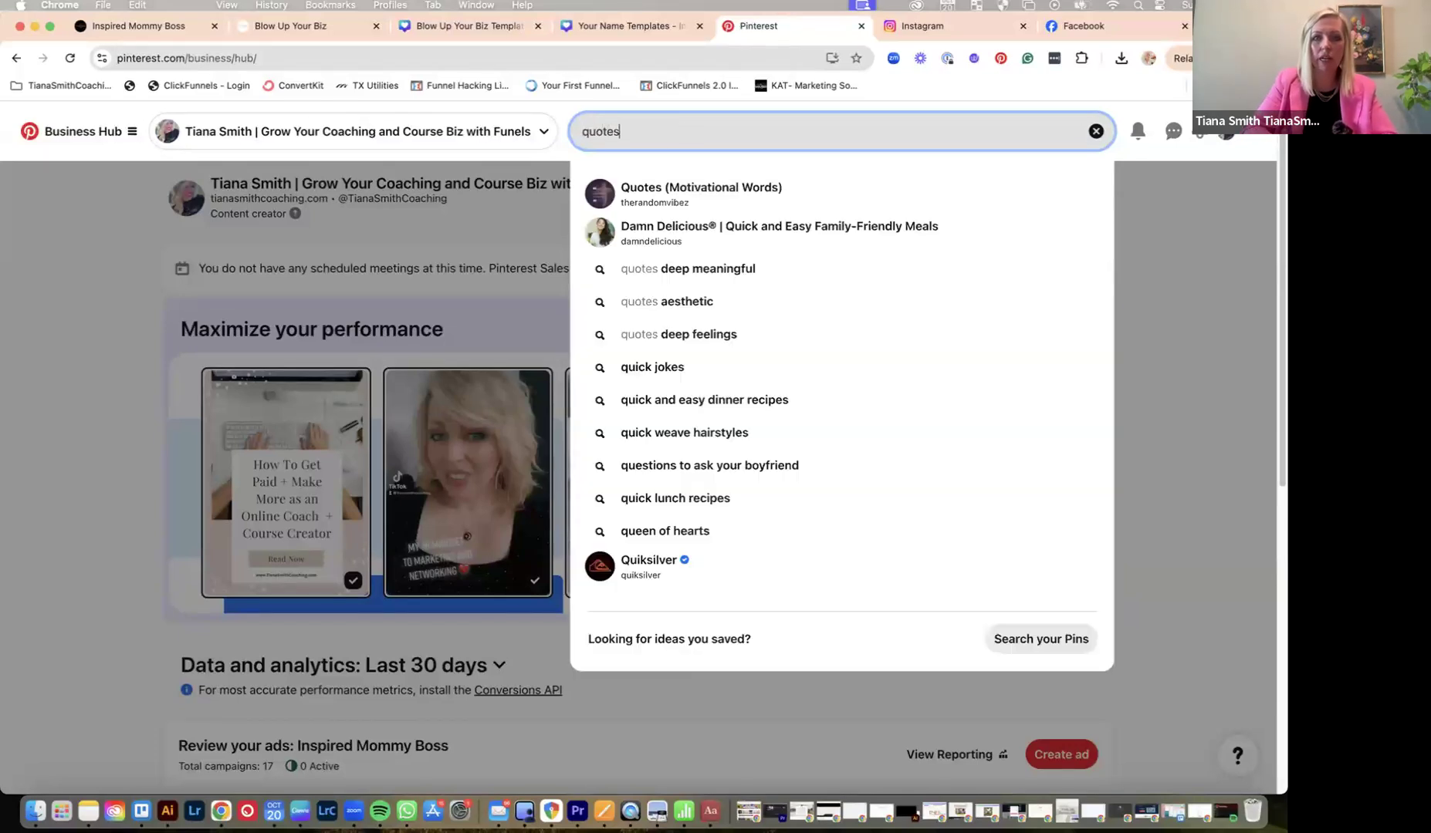
left_click(1041, 210)
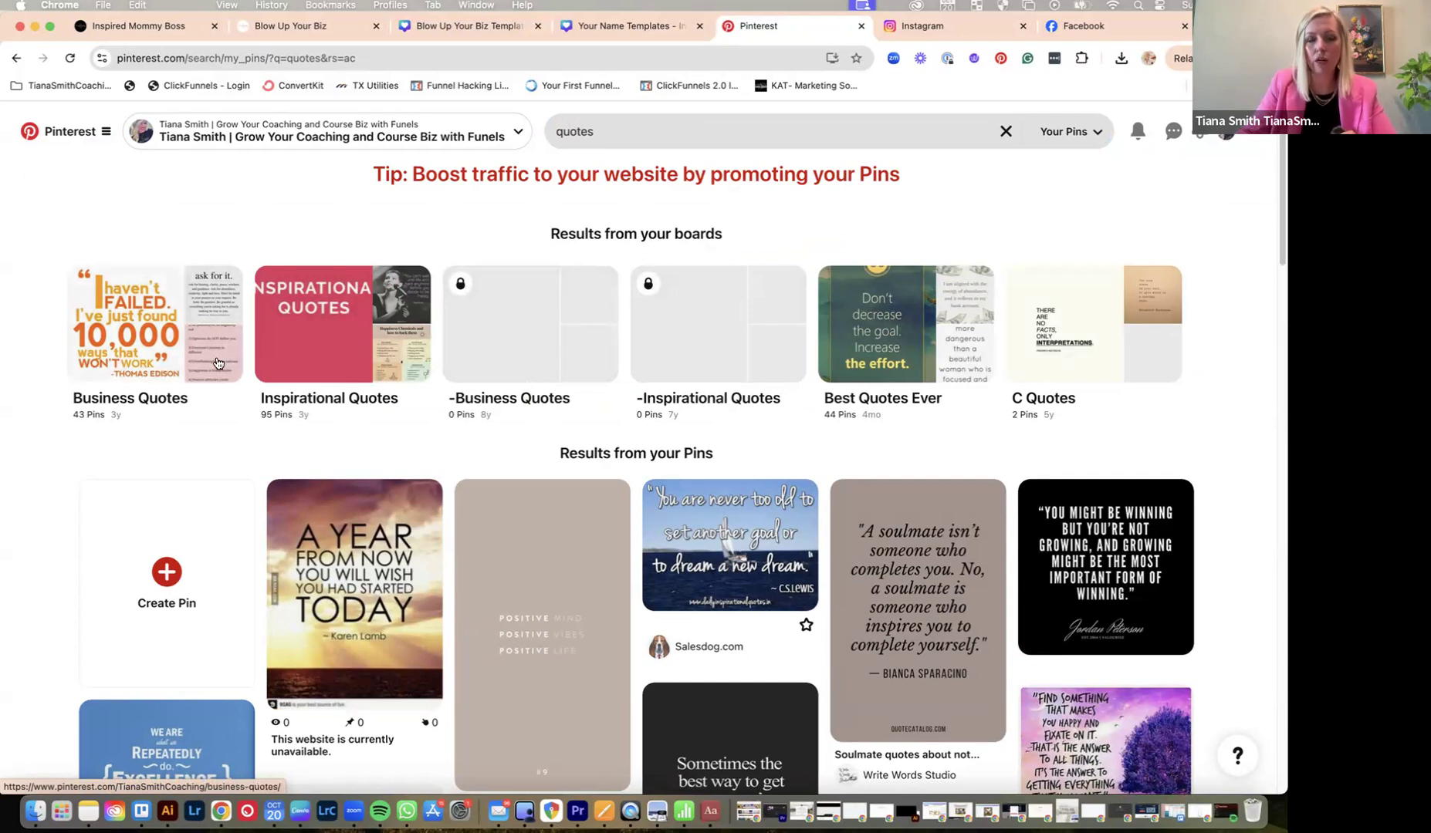
left_click(273, 356)
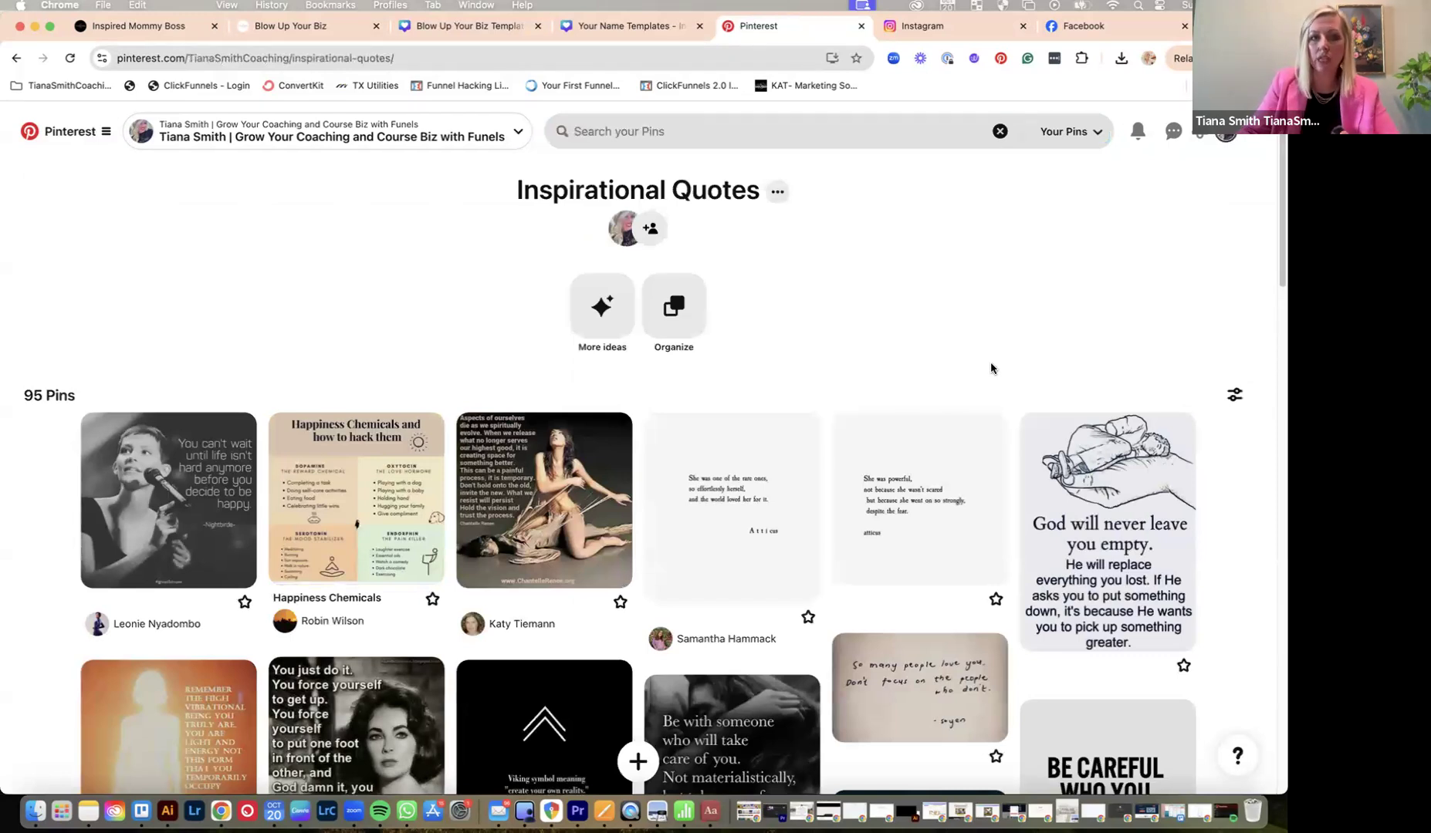
scroll(991, 368, "down", 2)
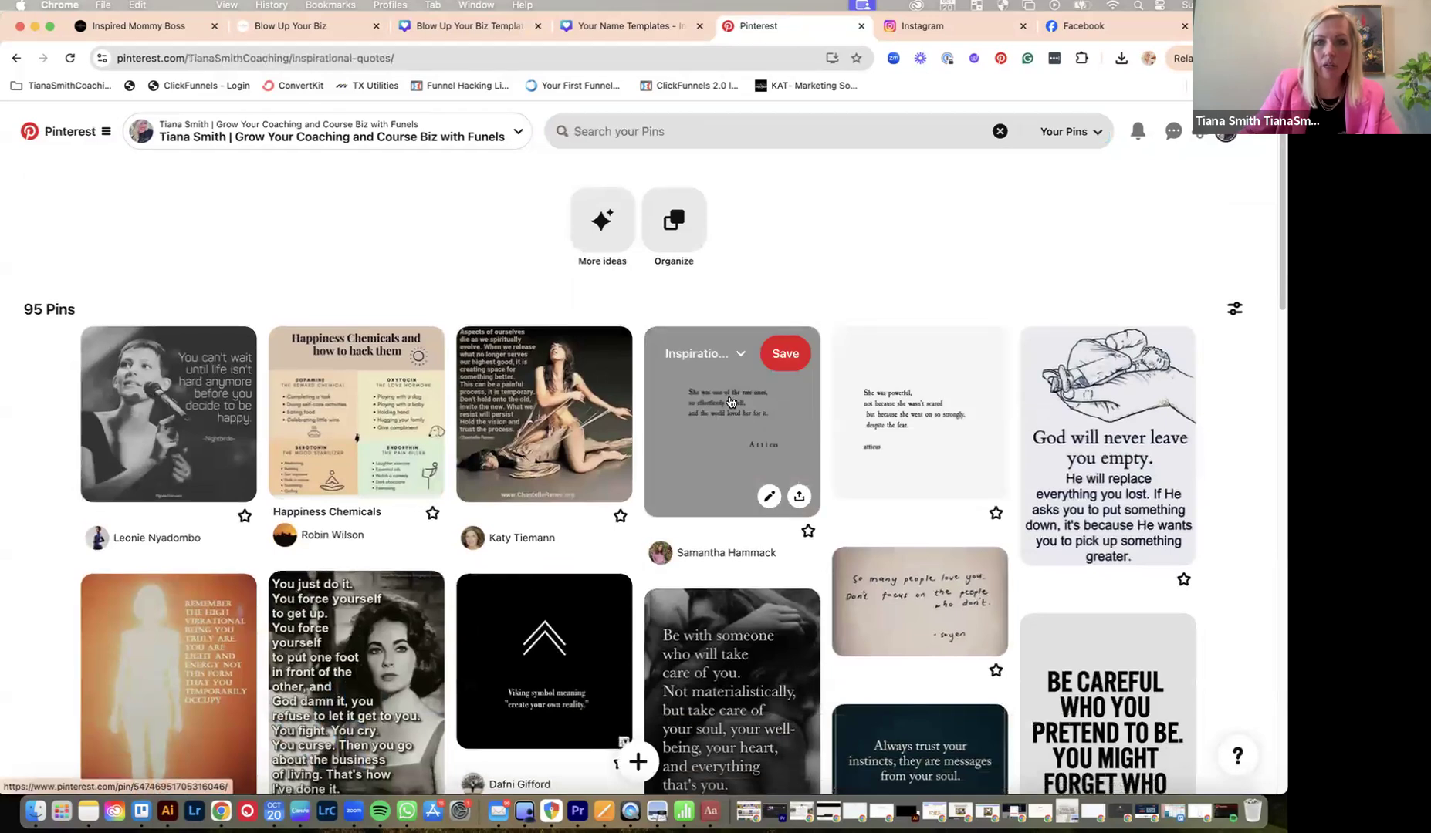
- Open the "She was powerful" quote pin by Atticus and take a screenshot of just the quote image
left_click(933, 407)
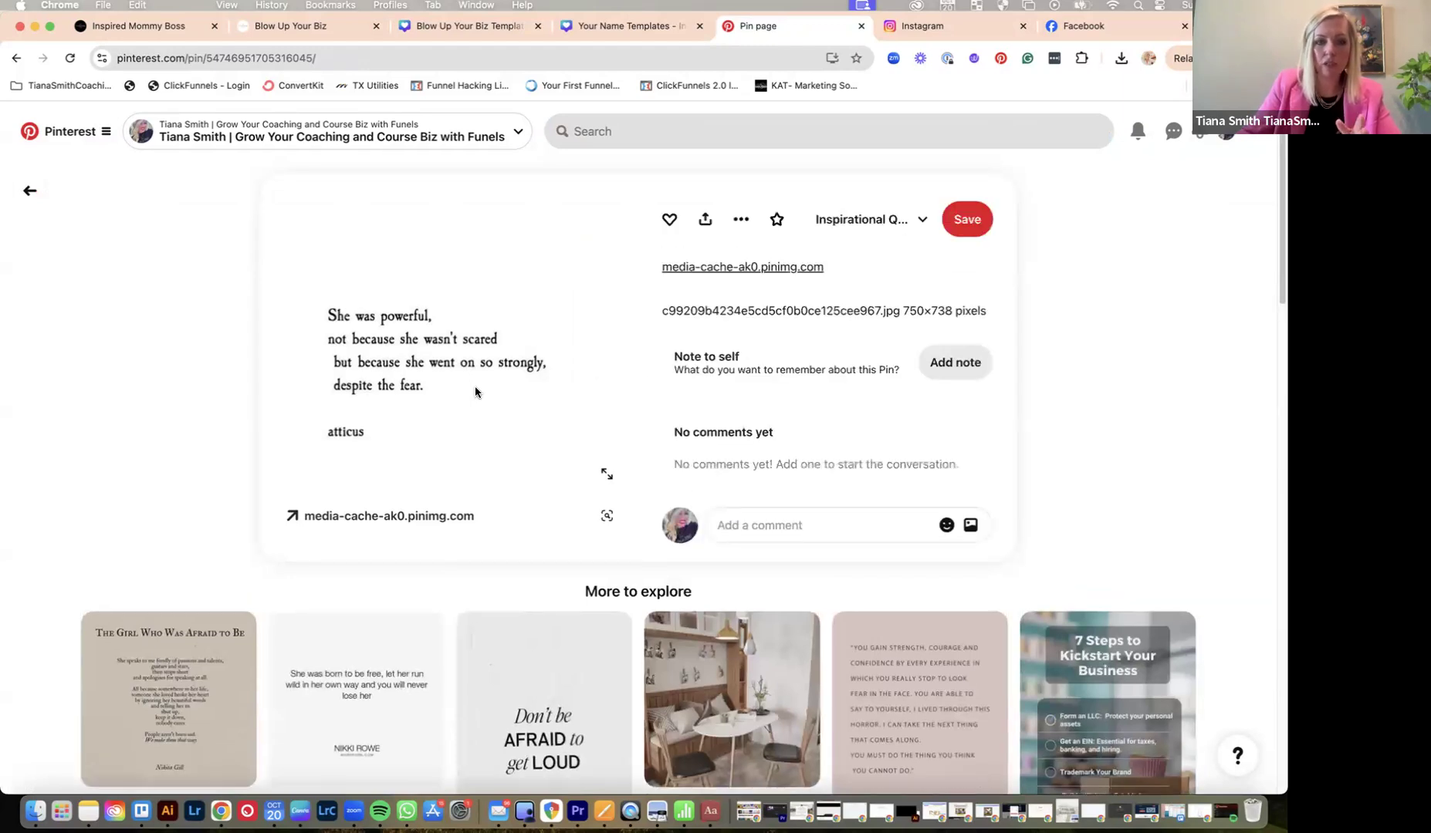
scroll(475, 390, "down", 3)
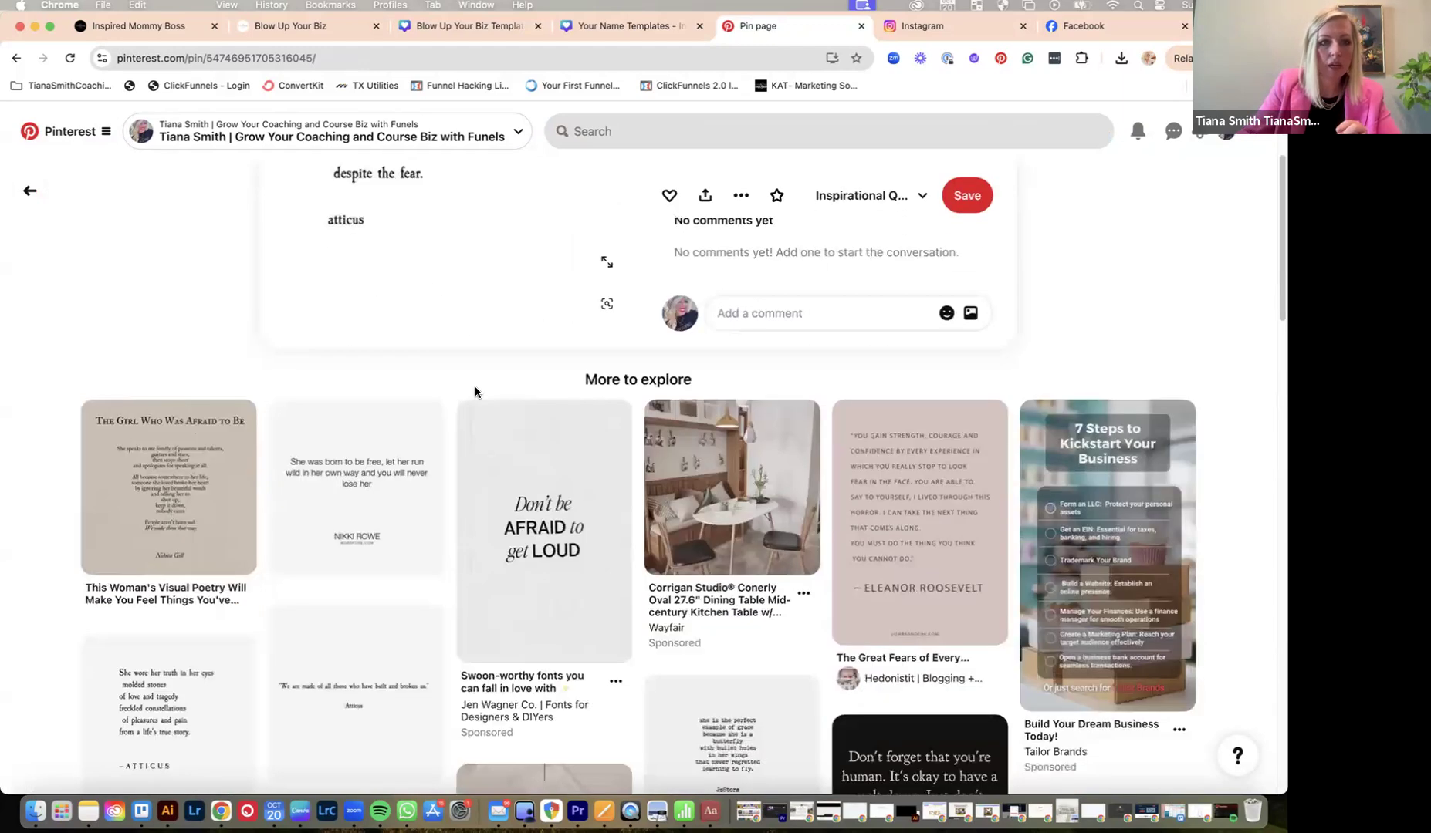
scroll(475, 386, "up", 3)
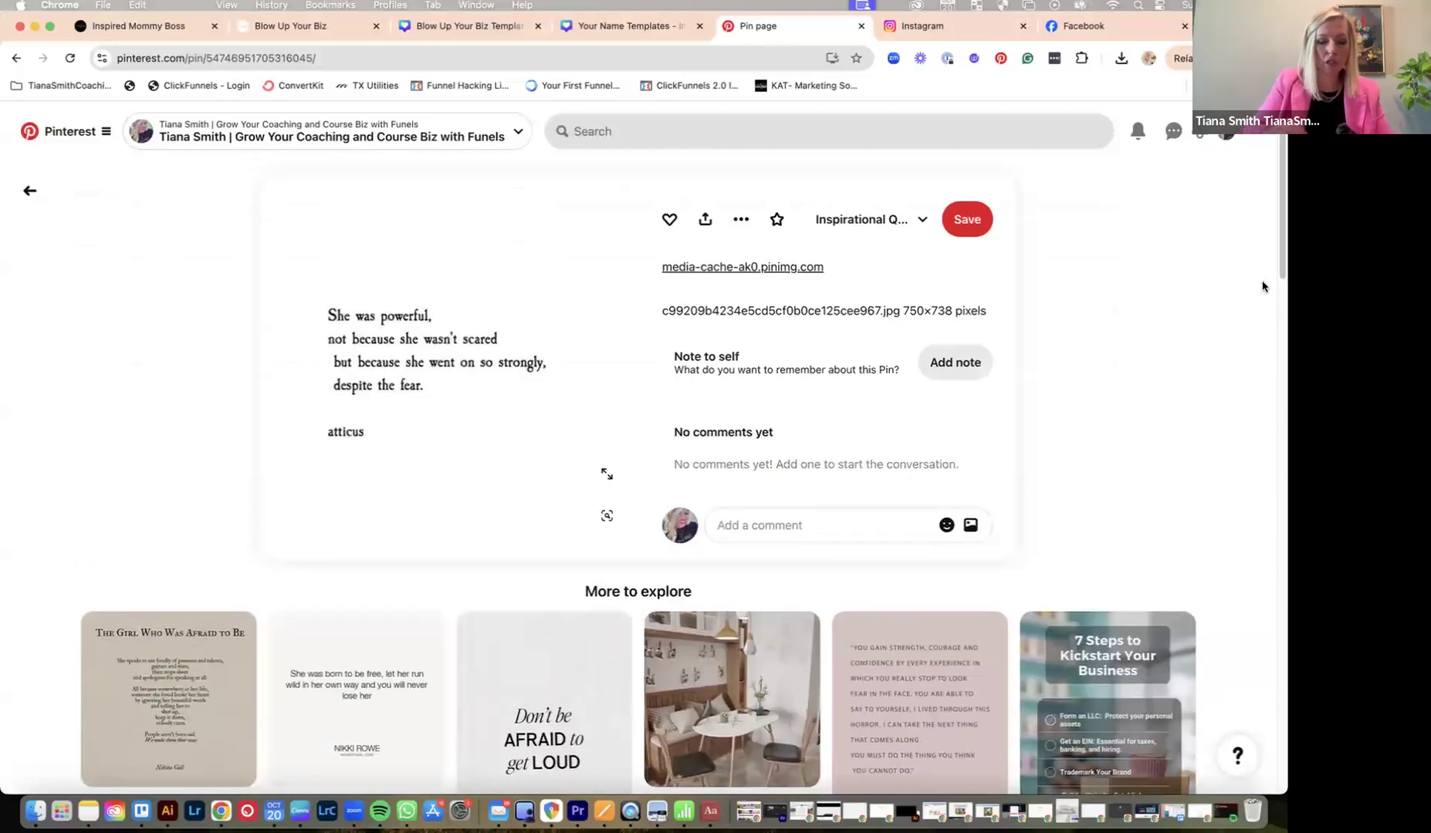
key("super+shift+4")
left_click_drag(269, 194, 595, 549)
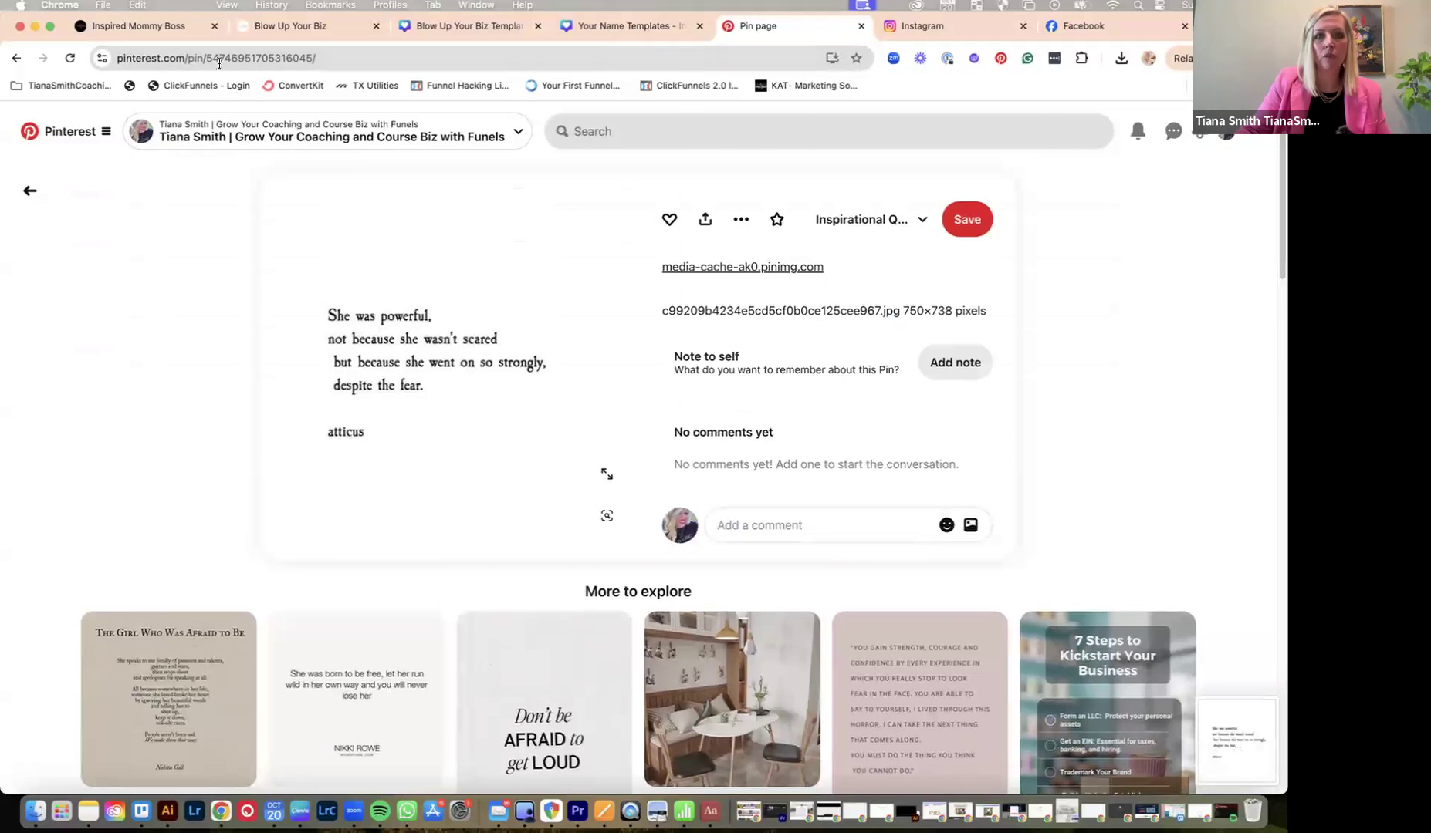
- Close the Inspired Mommy Boss and Blow Up Your Biz course tabs and return to the Your Name Templates design
left_click(139, 25)
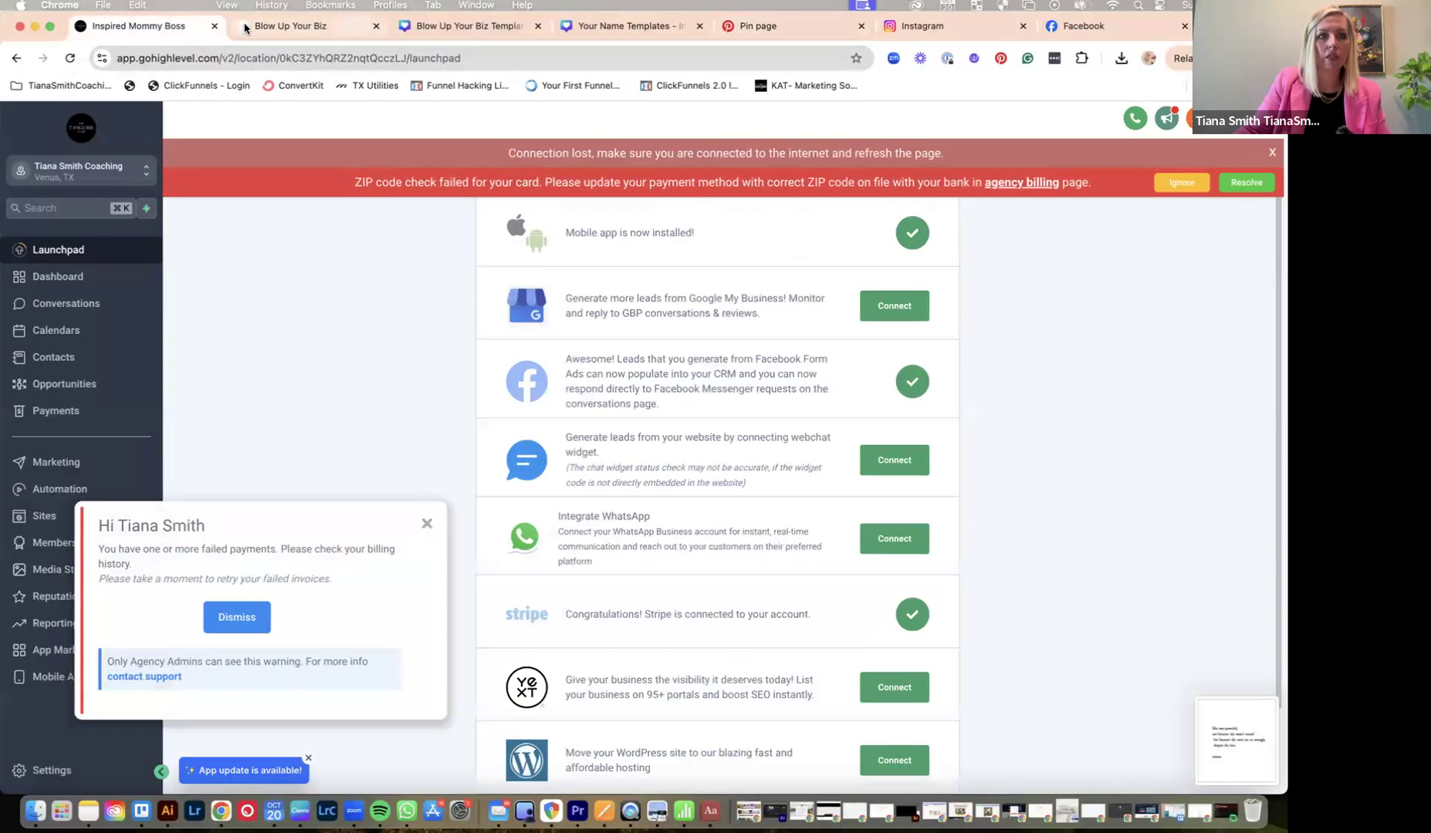
left_click(245, 29)
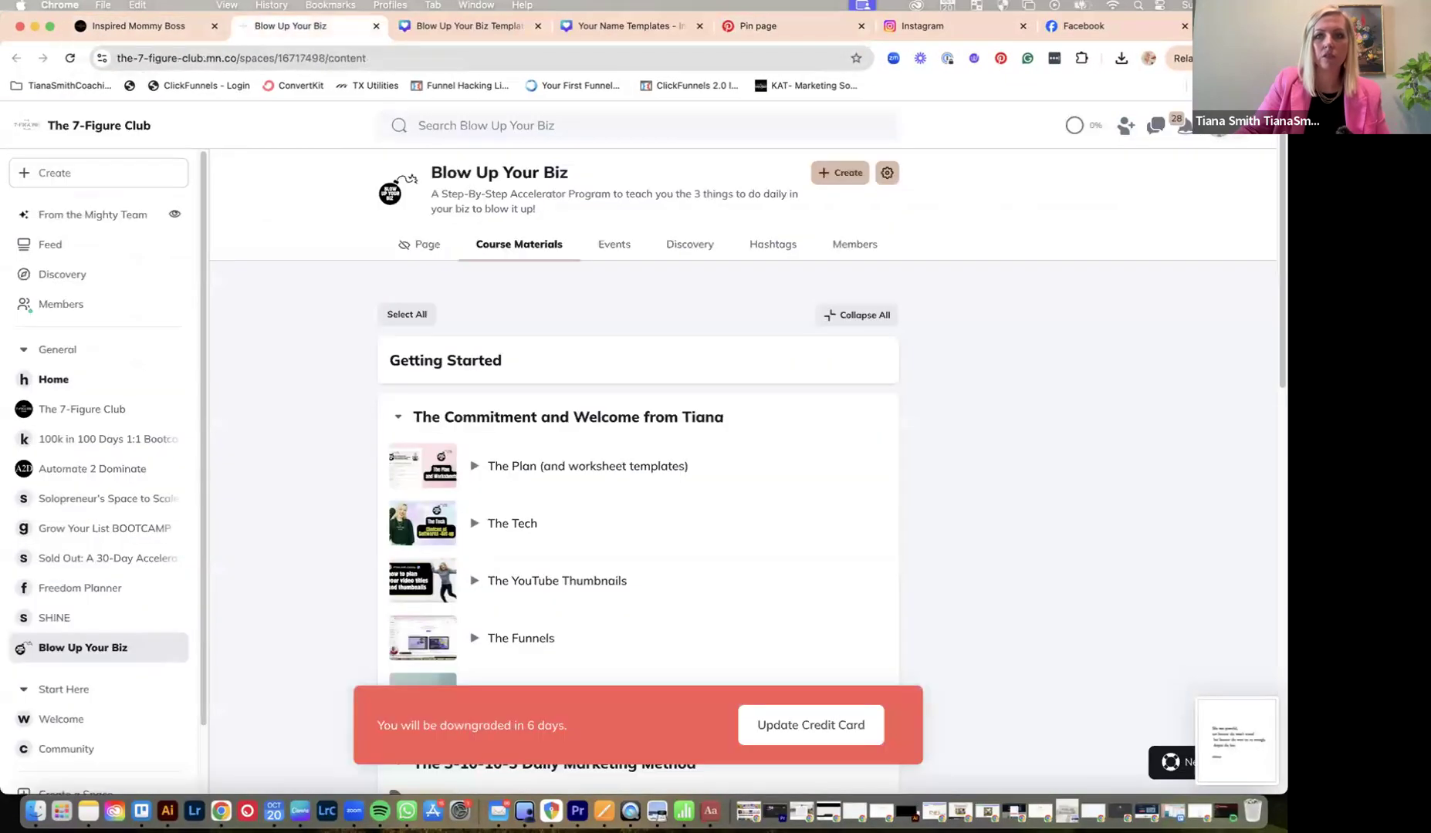
key("super+t")
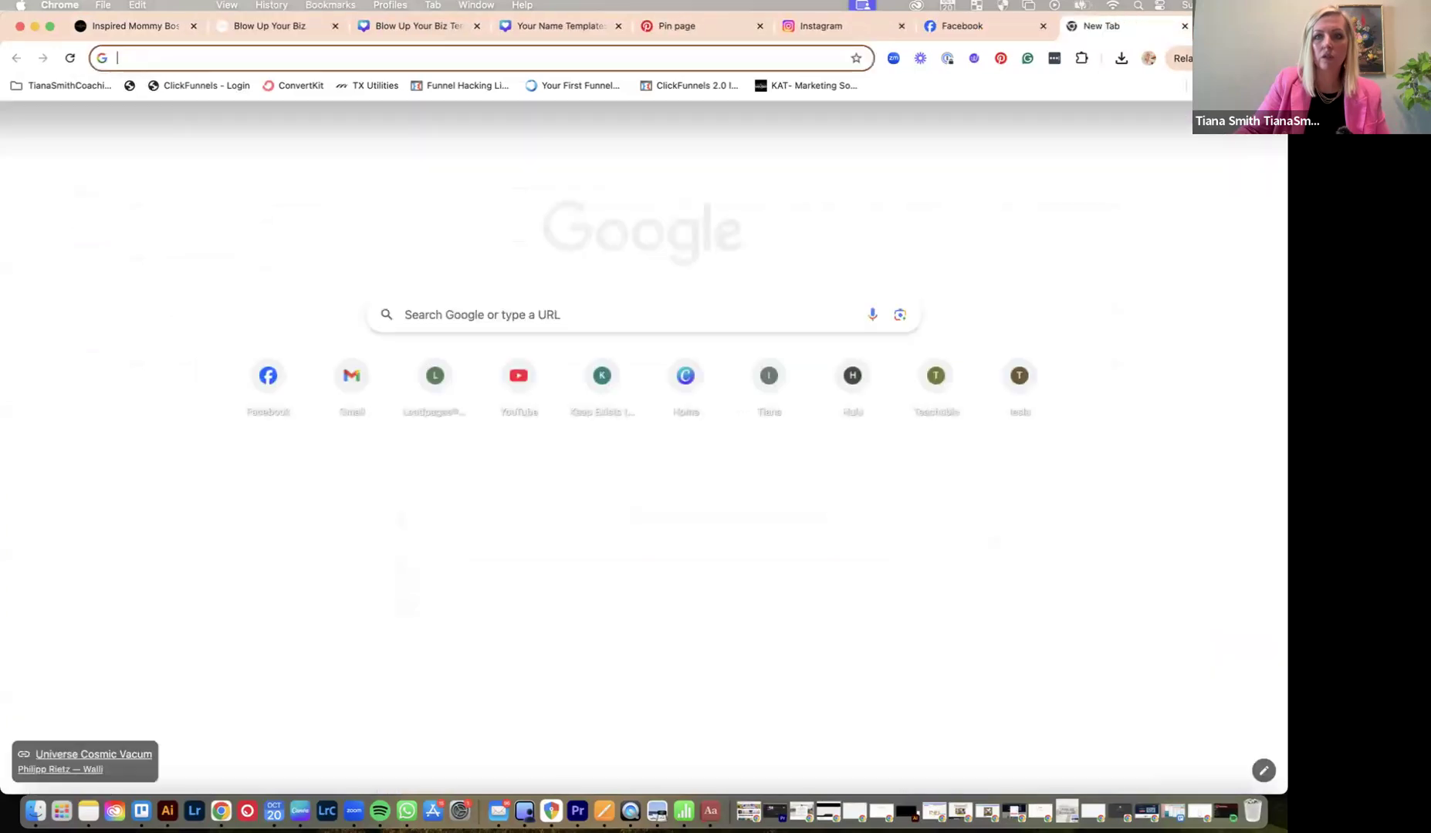
left_click_drag(255, 13, 256, 64)
left_click(334, 76)
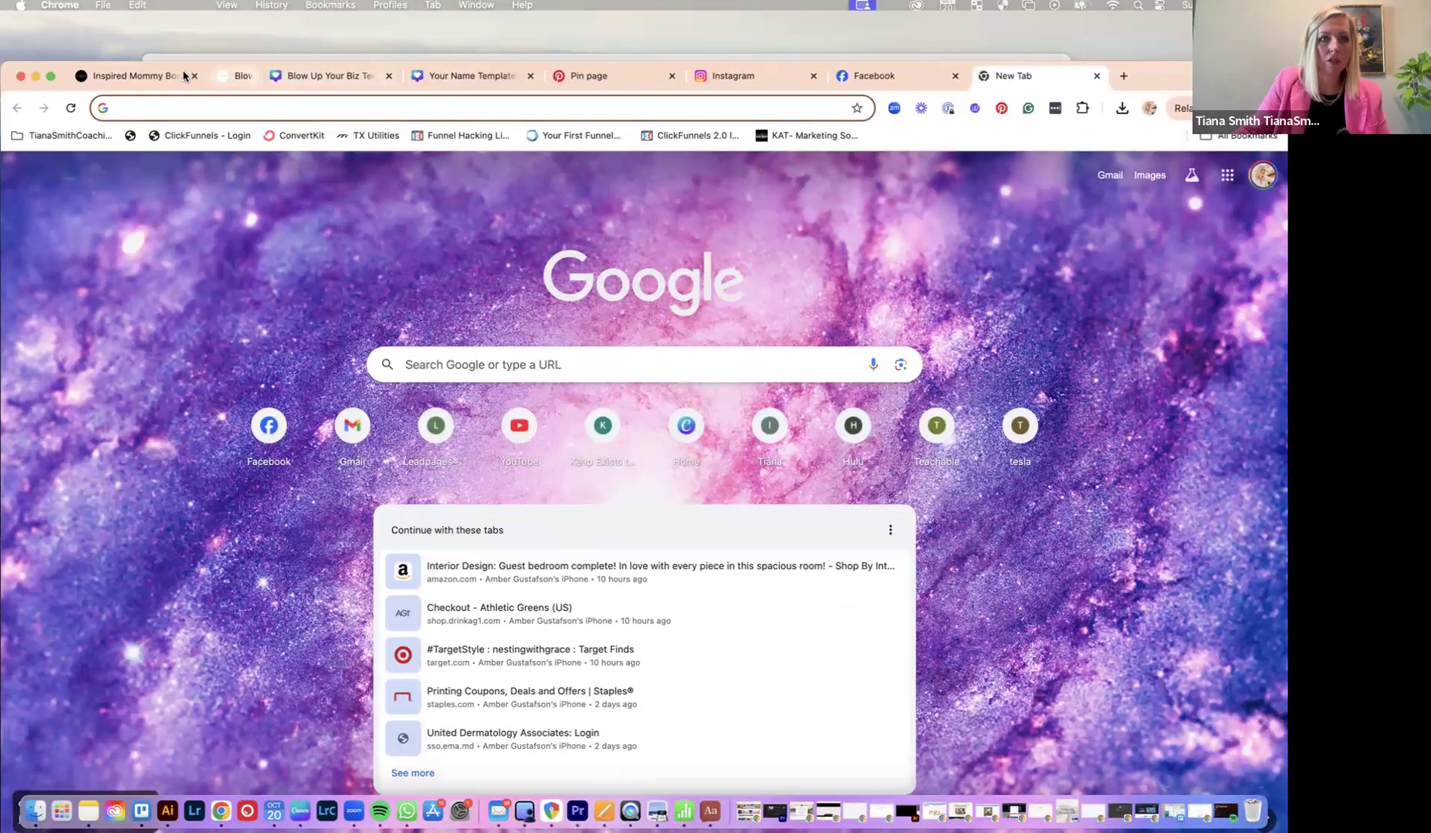
left_click(193, 76)
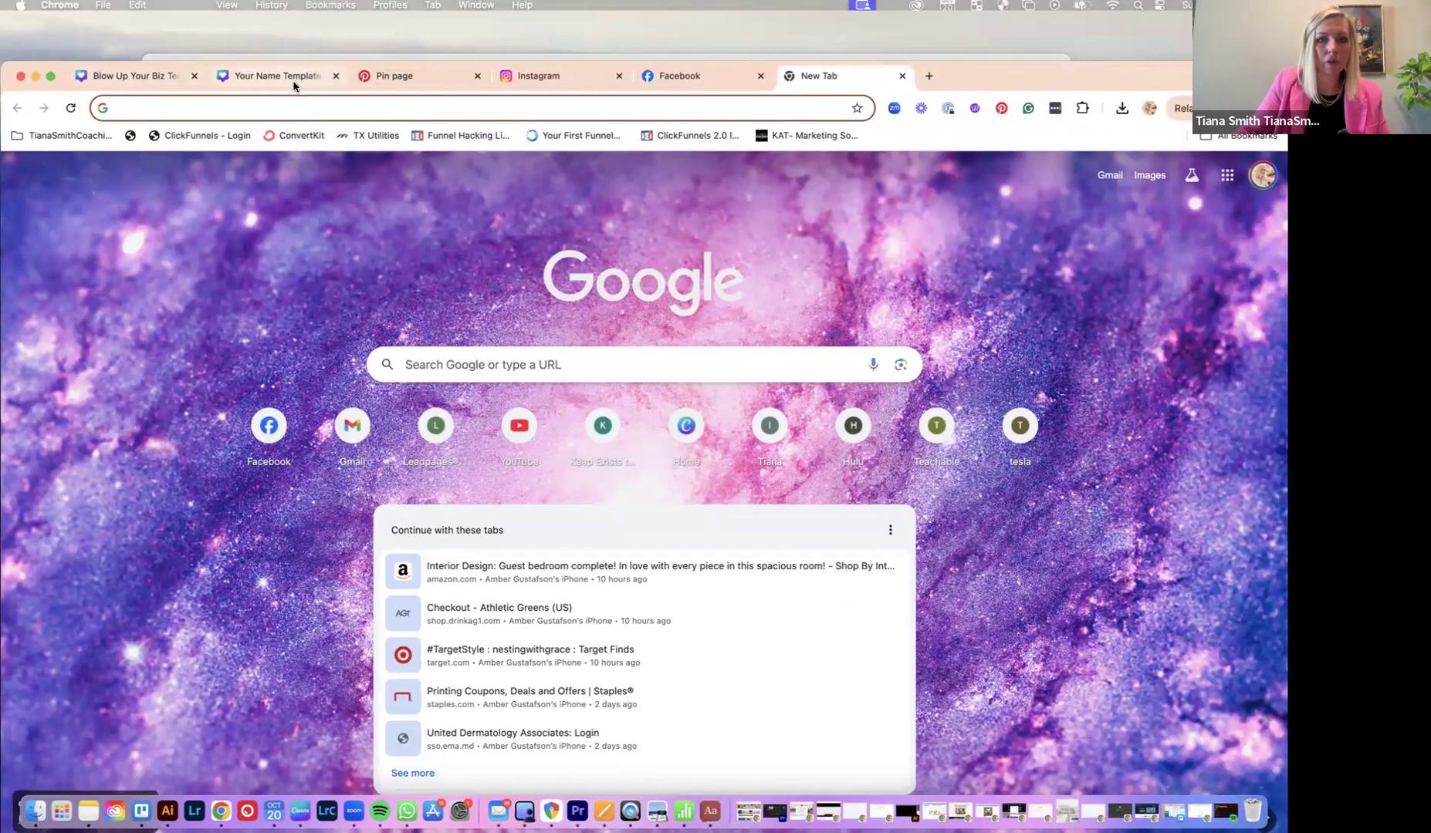
left_click(293, 85)
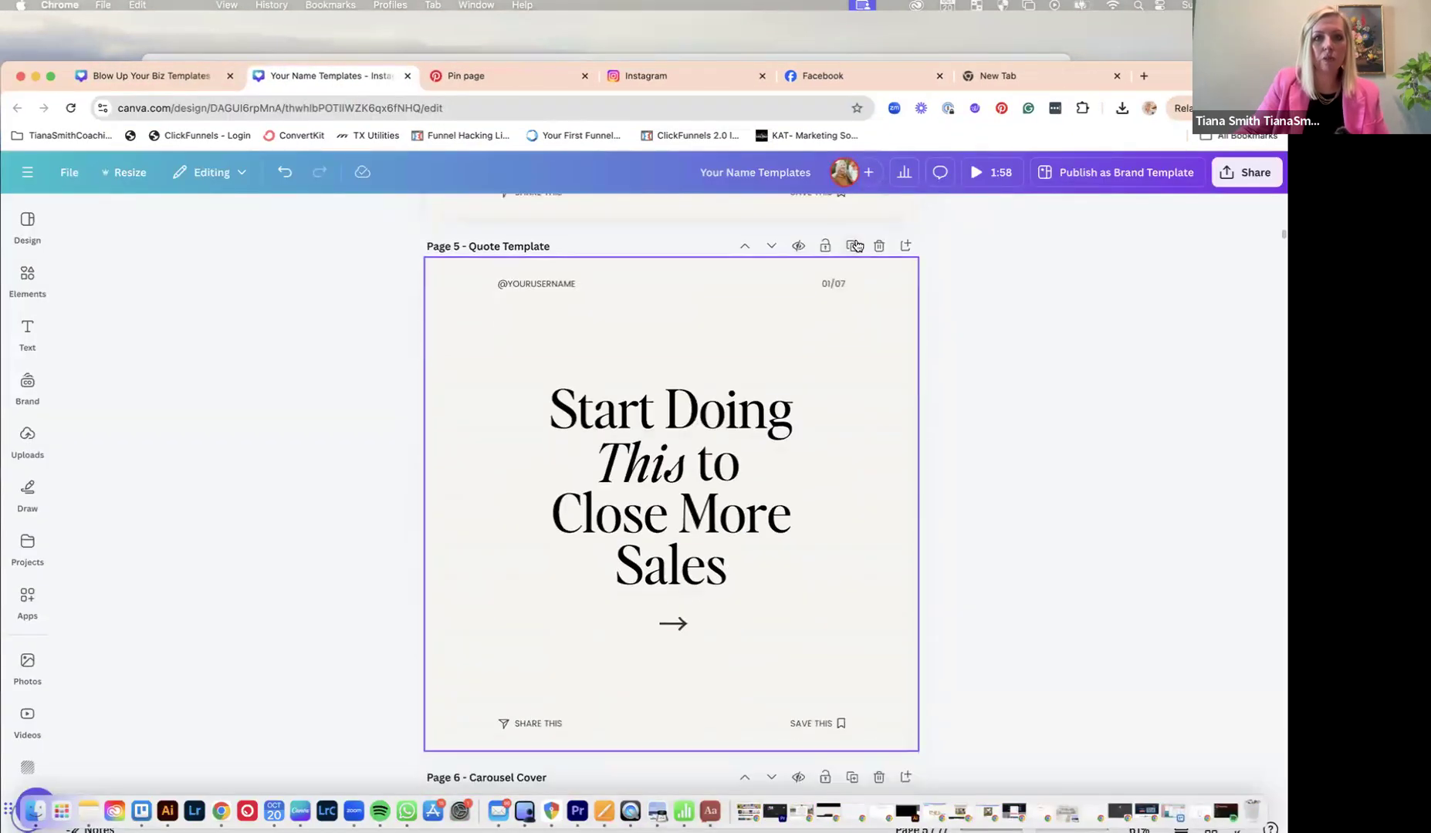
- Upload the 2.16.08 PM quote screenshot from the Desktop and place it on the Quote Template page
left_click(28, 446)
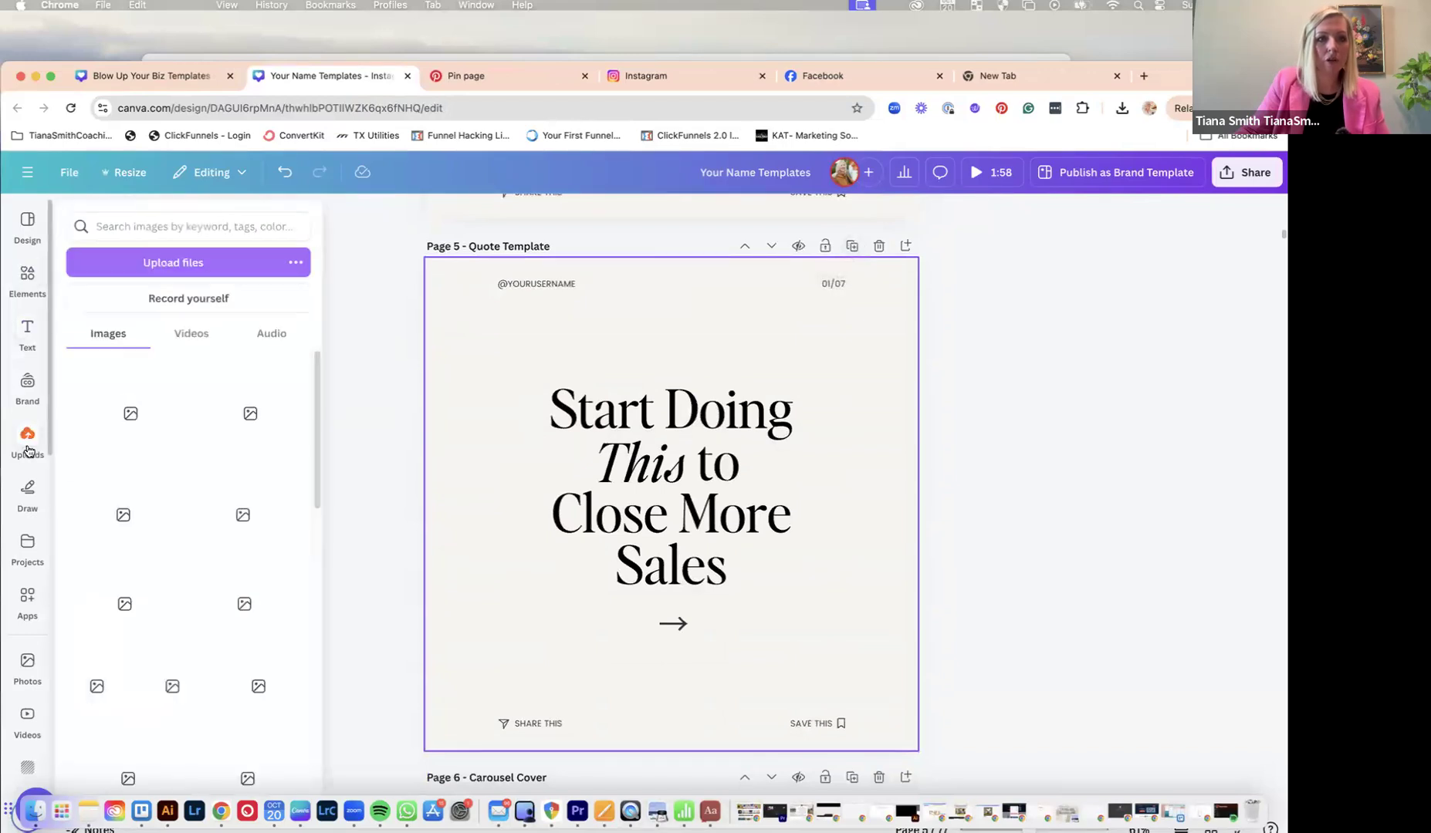
left_click(185, 262)
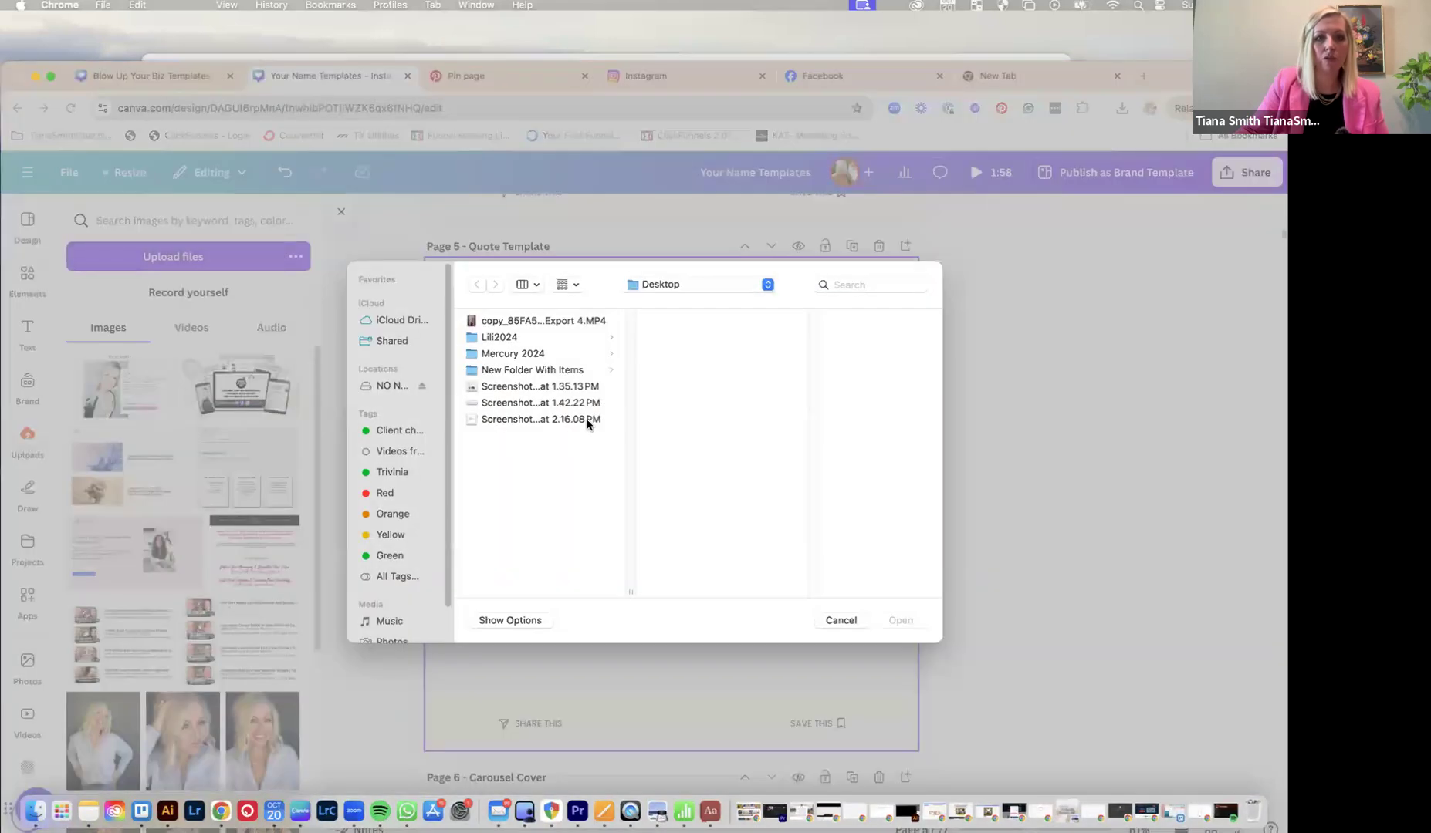
left_click(561, 421)
left_click(898, 621)
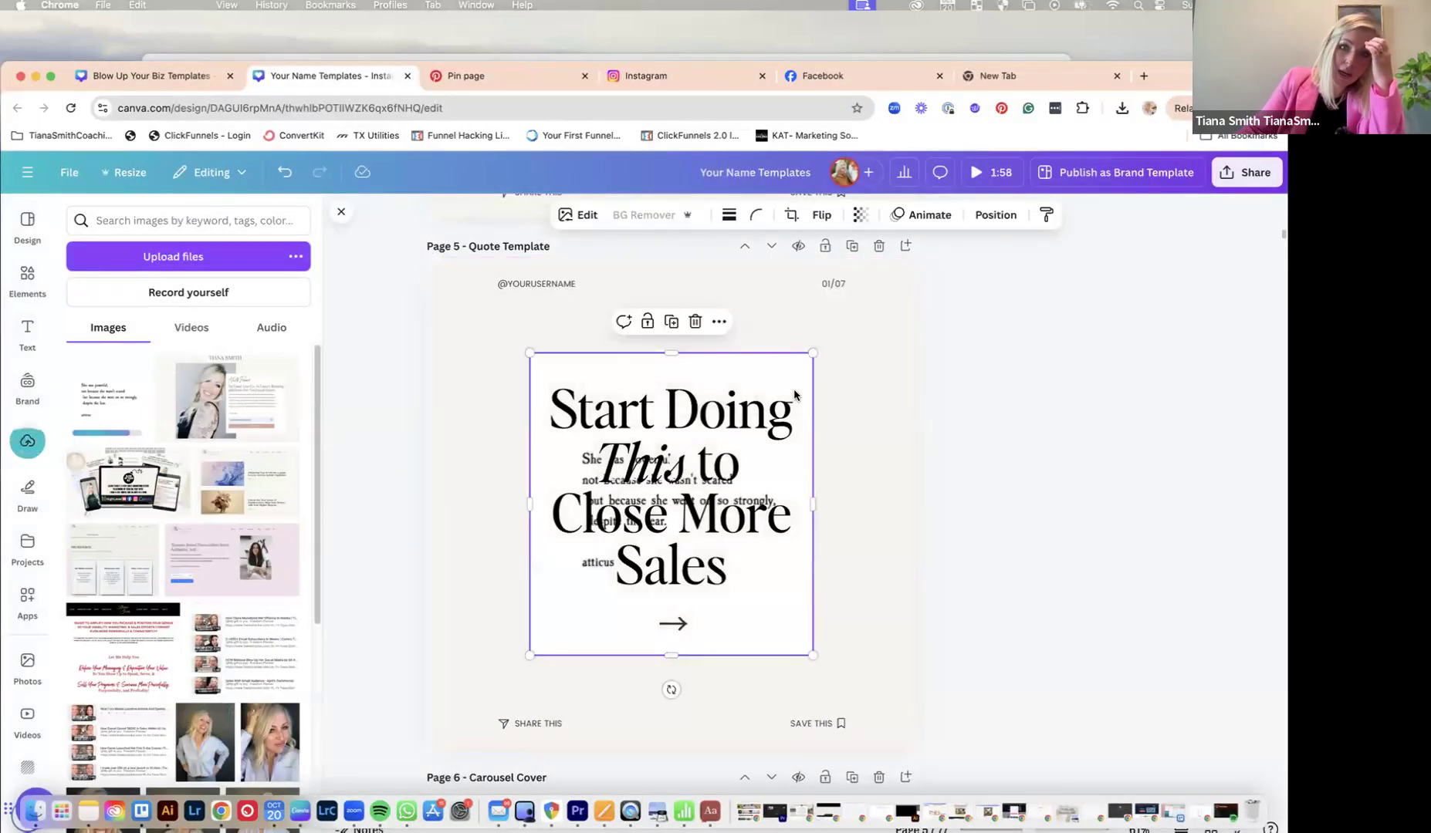
- Move the quote screenshot from the middle of the page to its left edge so the quote is easier to read
left_click(761, 417)
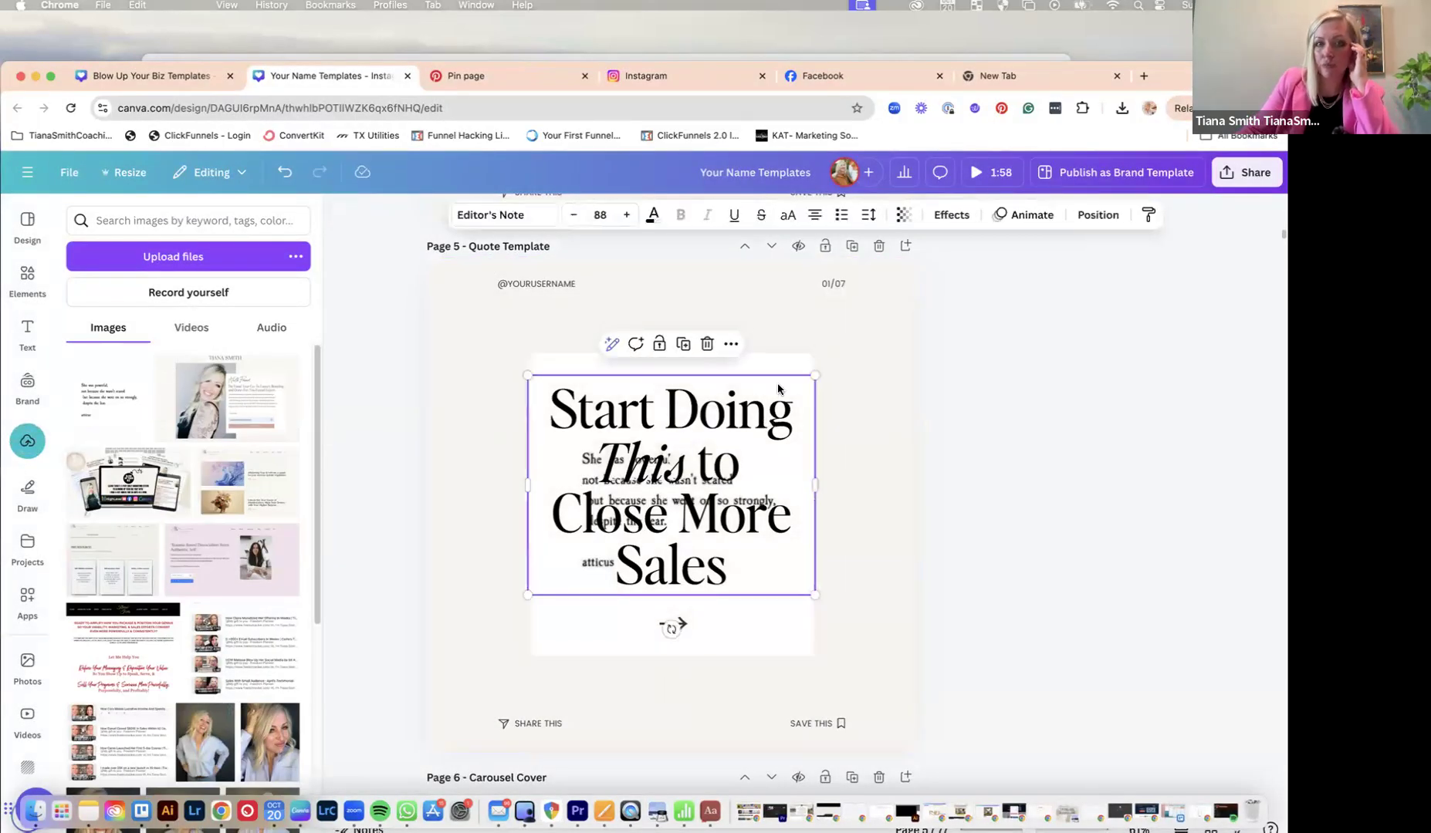
left_click(794, 356)
left_click_drag(776, 358, 656, 362)
left_click(774, 417)
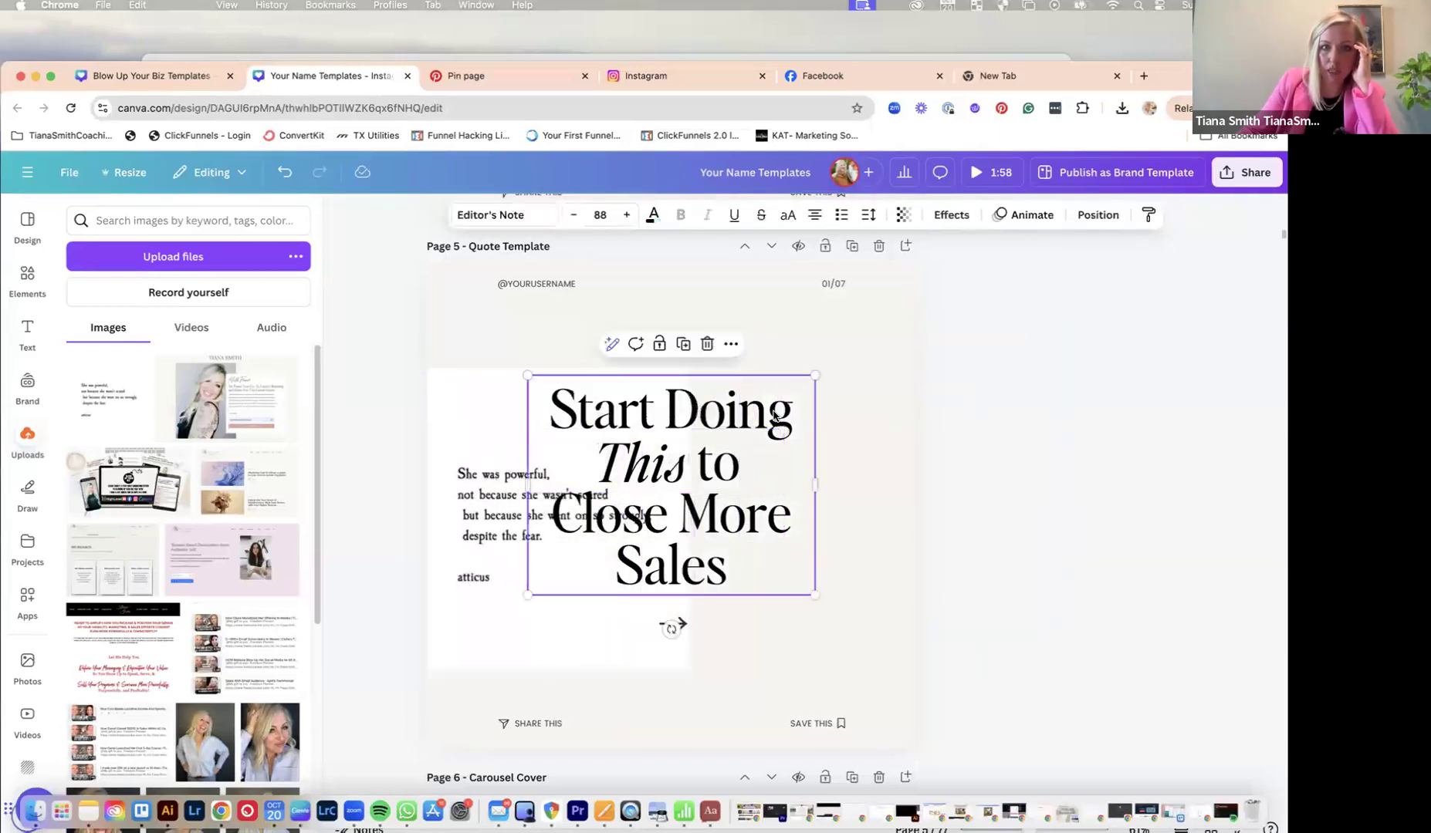
double_click(586, 283)
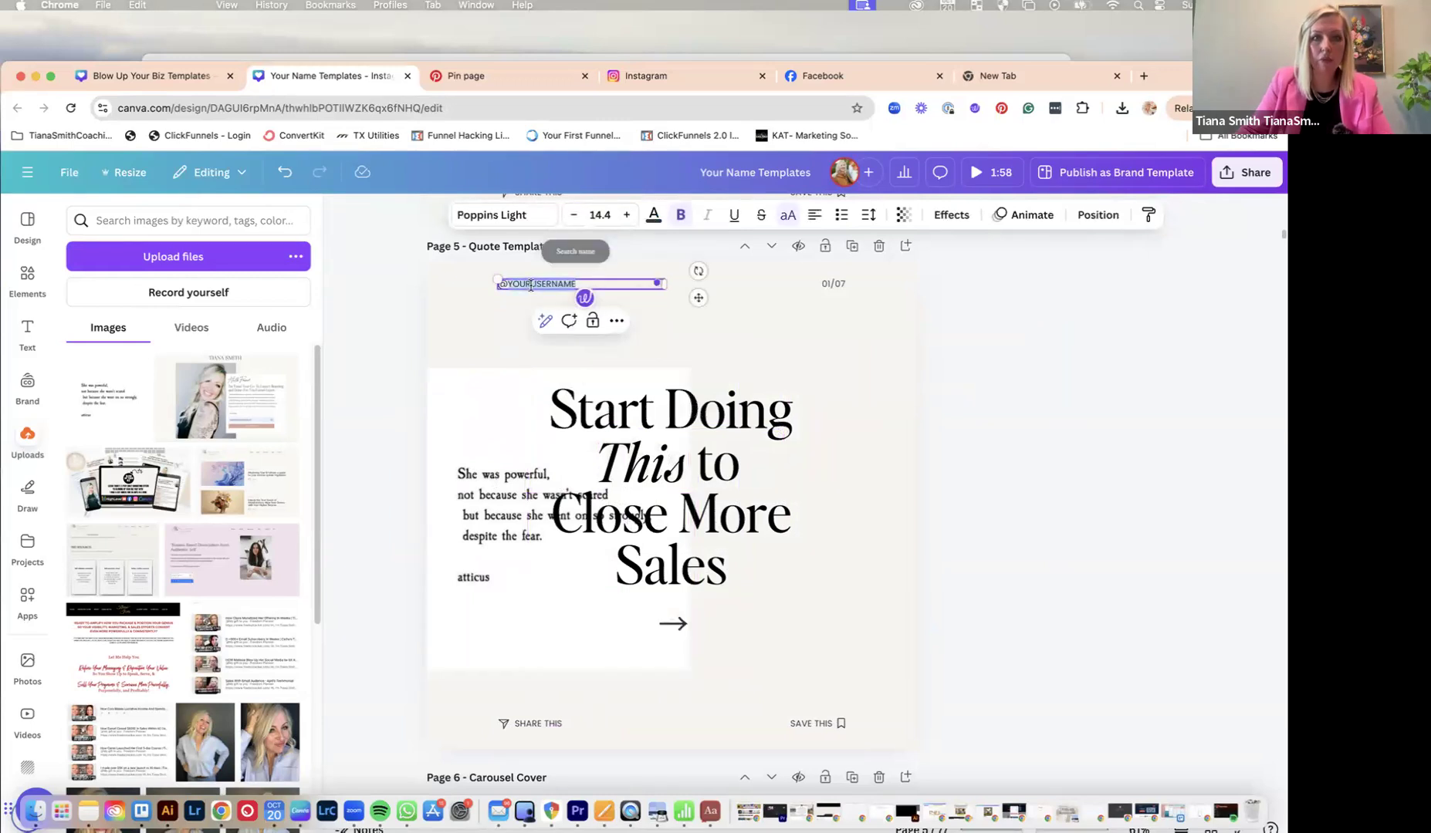
type("TIANA_SMITH_COACHING")
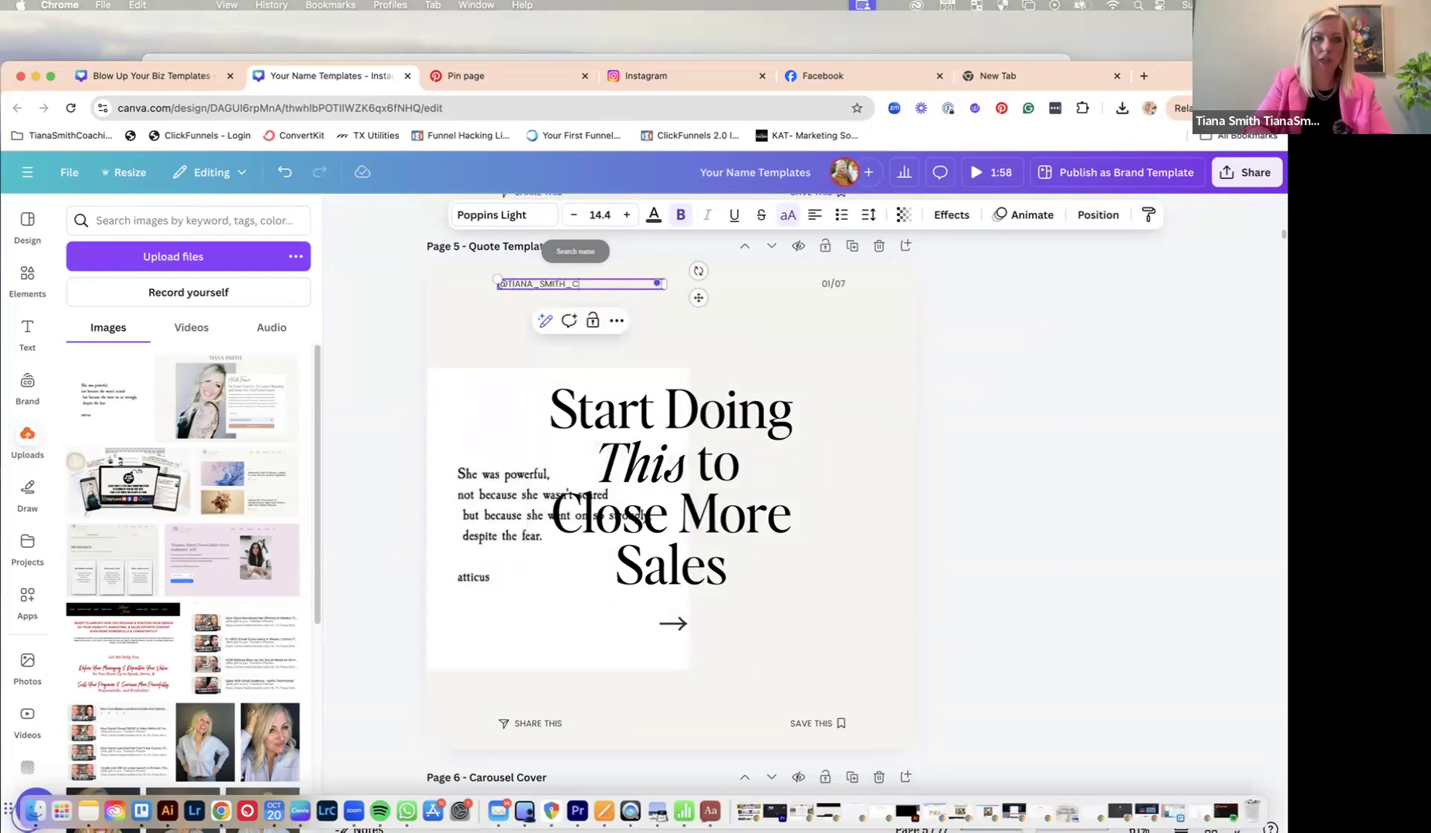
left_click(876, 337)
left_click(844, 285)
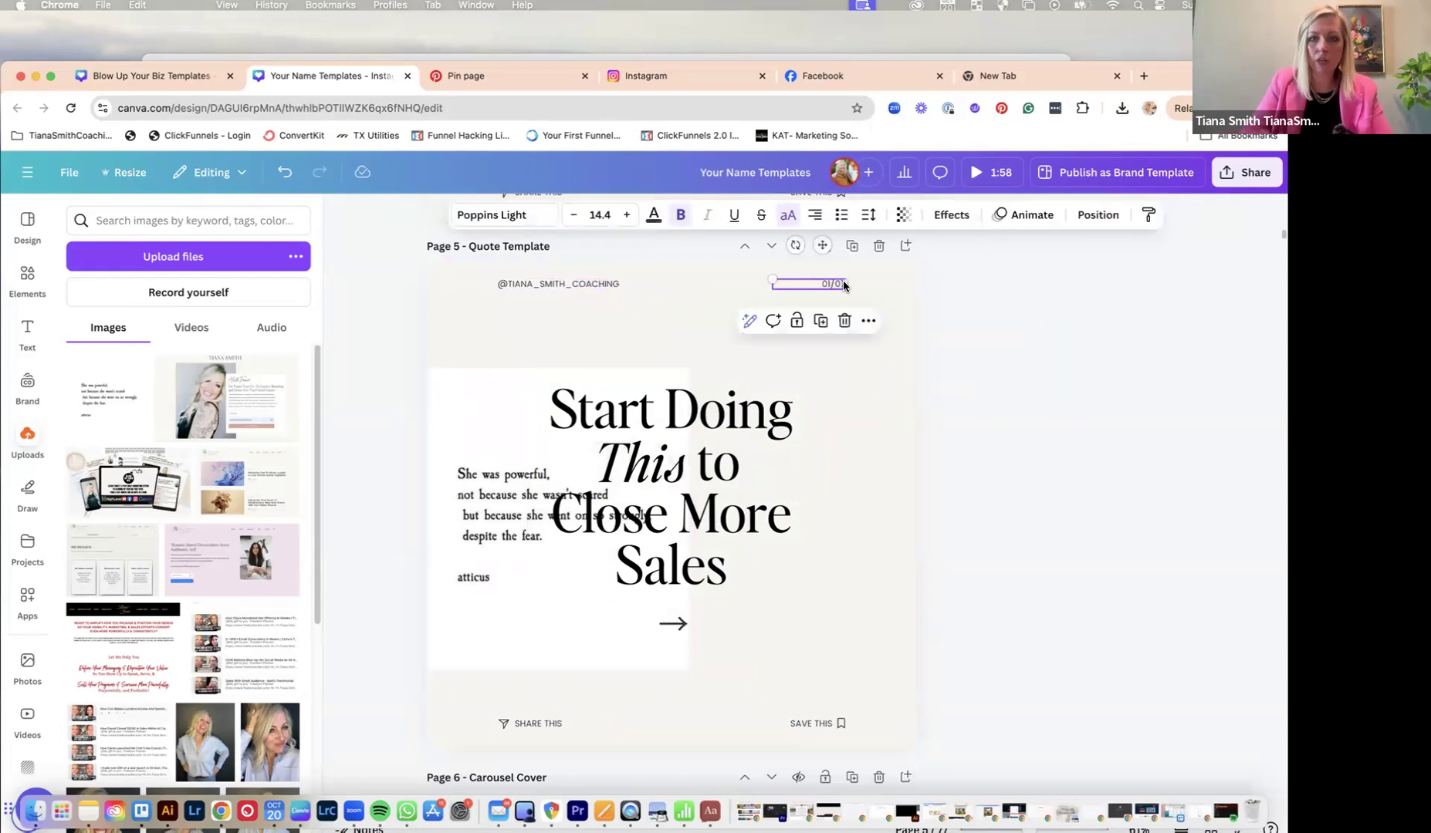
scroll(844, 309, "down", 5)
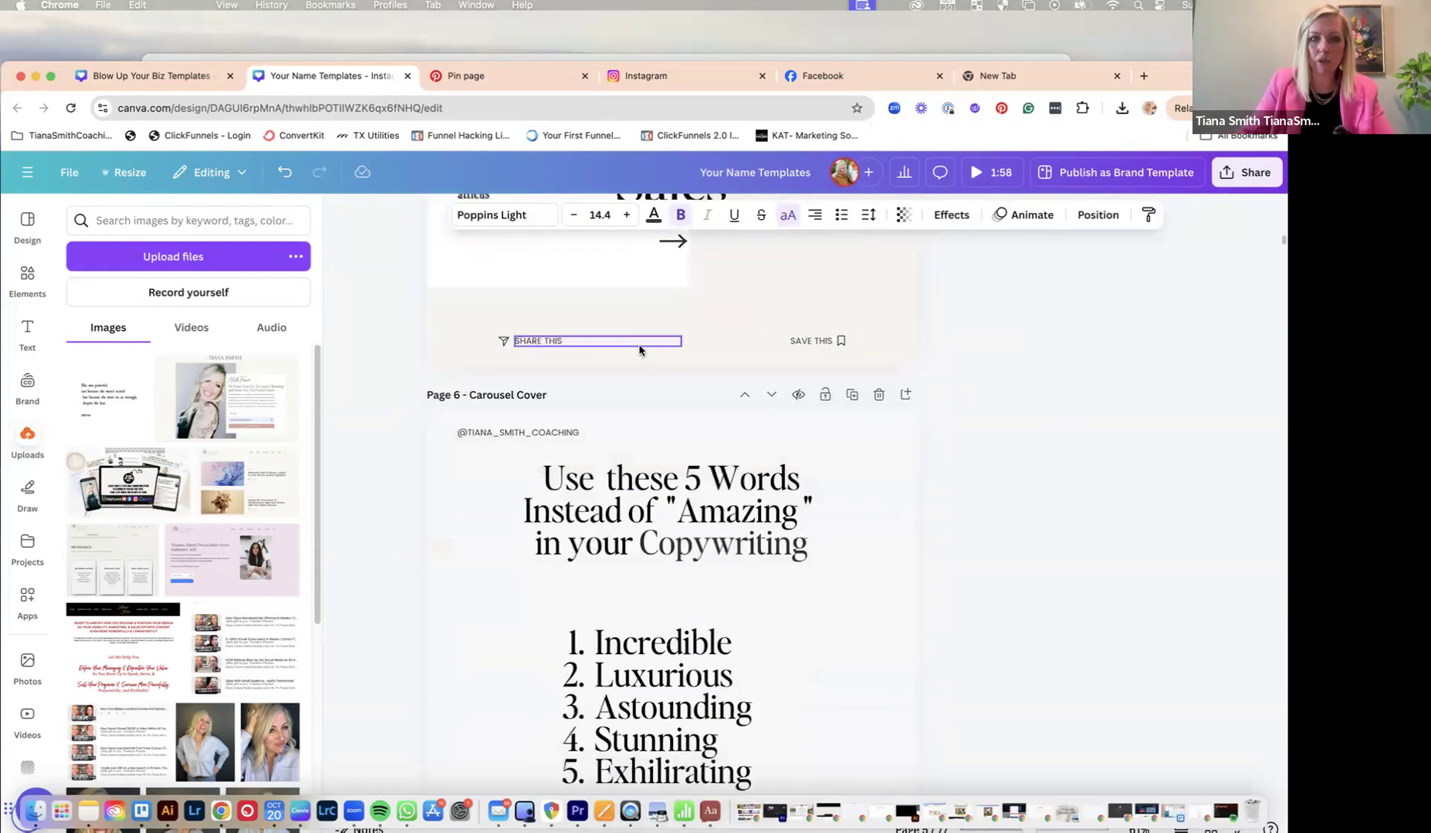
scroll(835, 509, "up", 5)
left_click(818, 331)
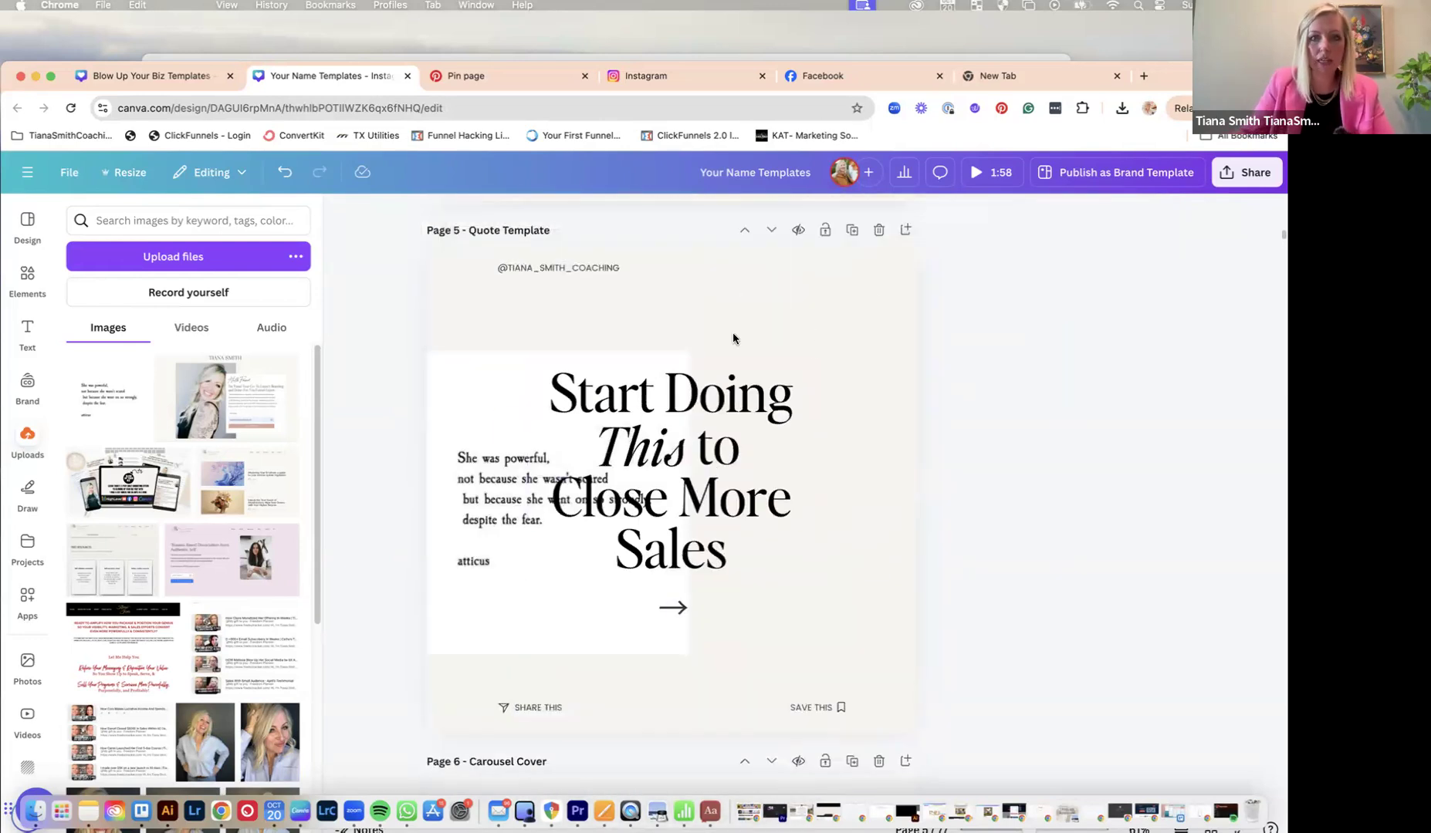
- Look up the heading's font in the list of brand and uploaded fonts
left_click(725, 374)
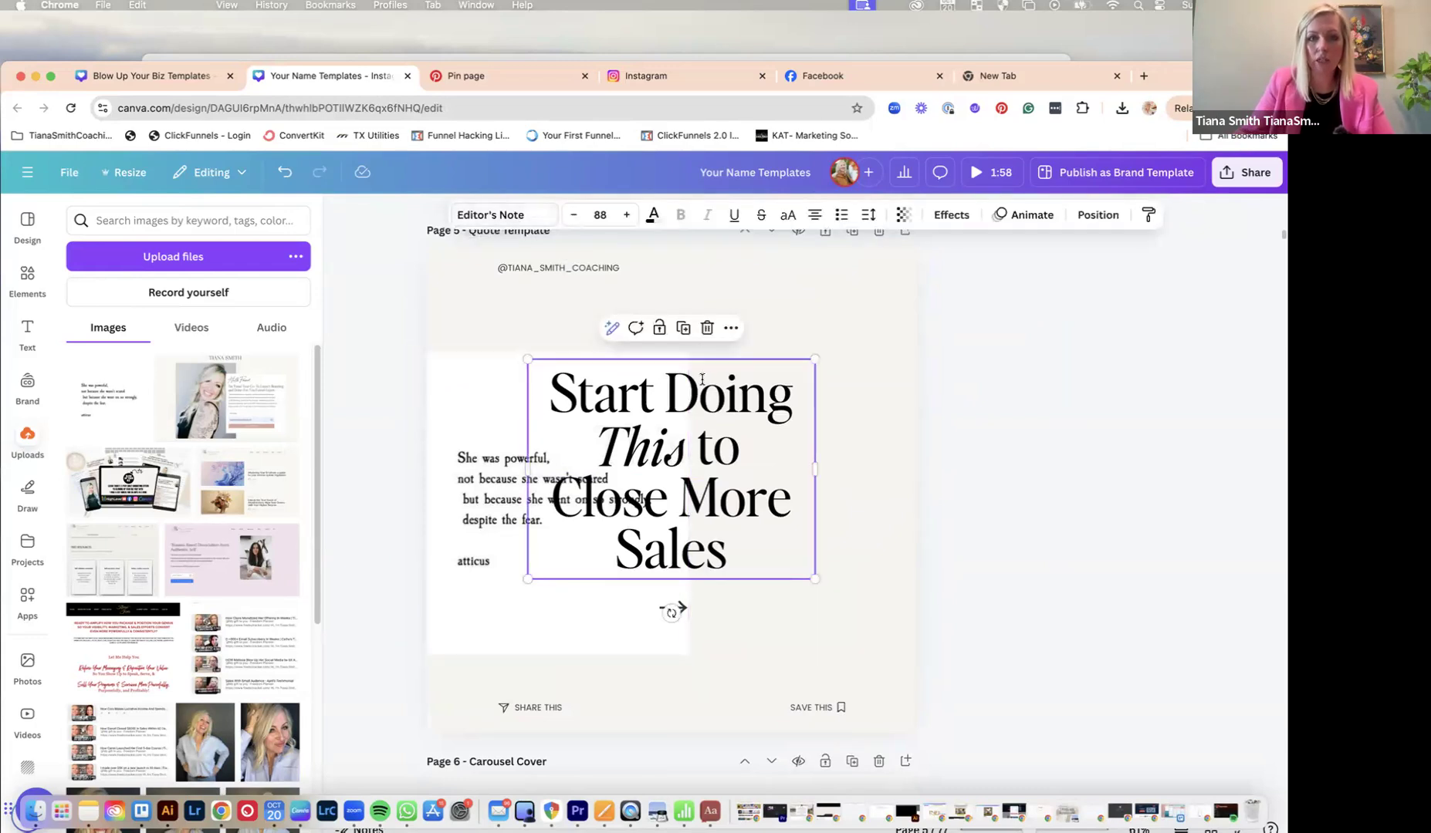
triple_click(701, 379)
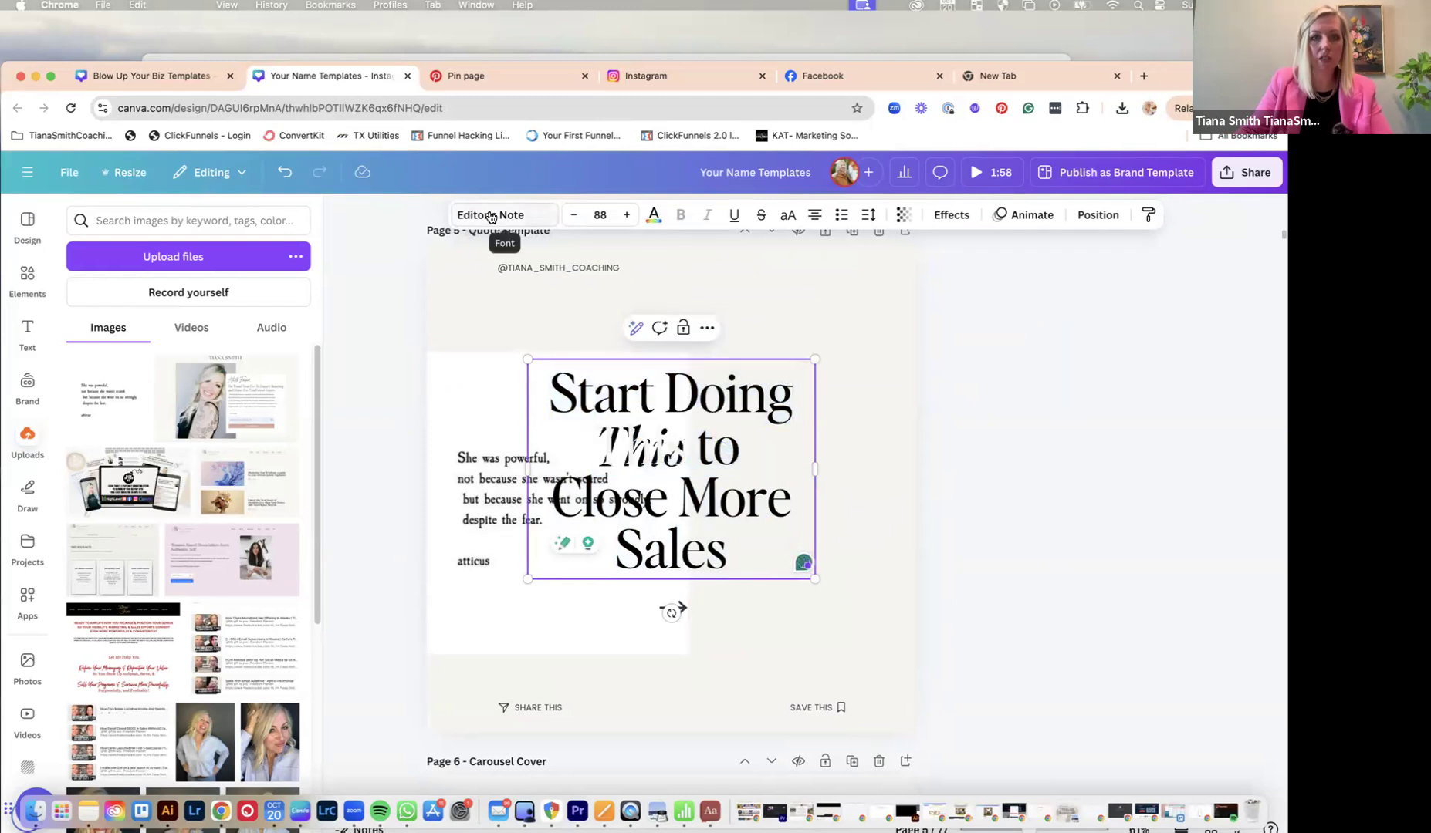
left_click(491, 217)
scroll(166, 582, "down", 5)
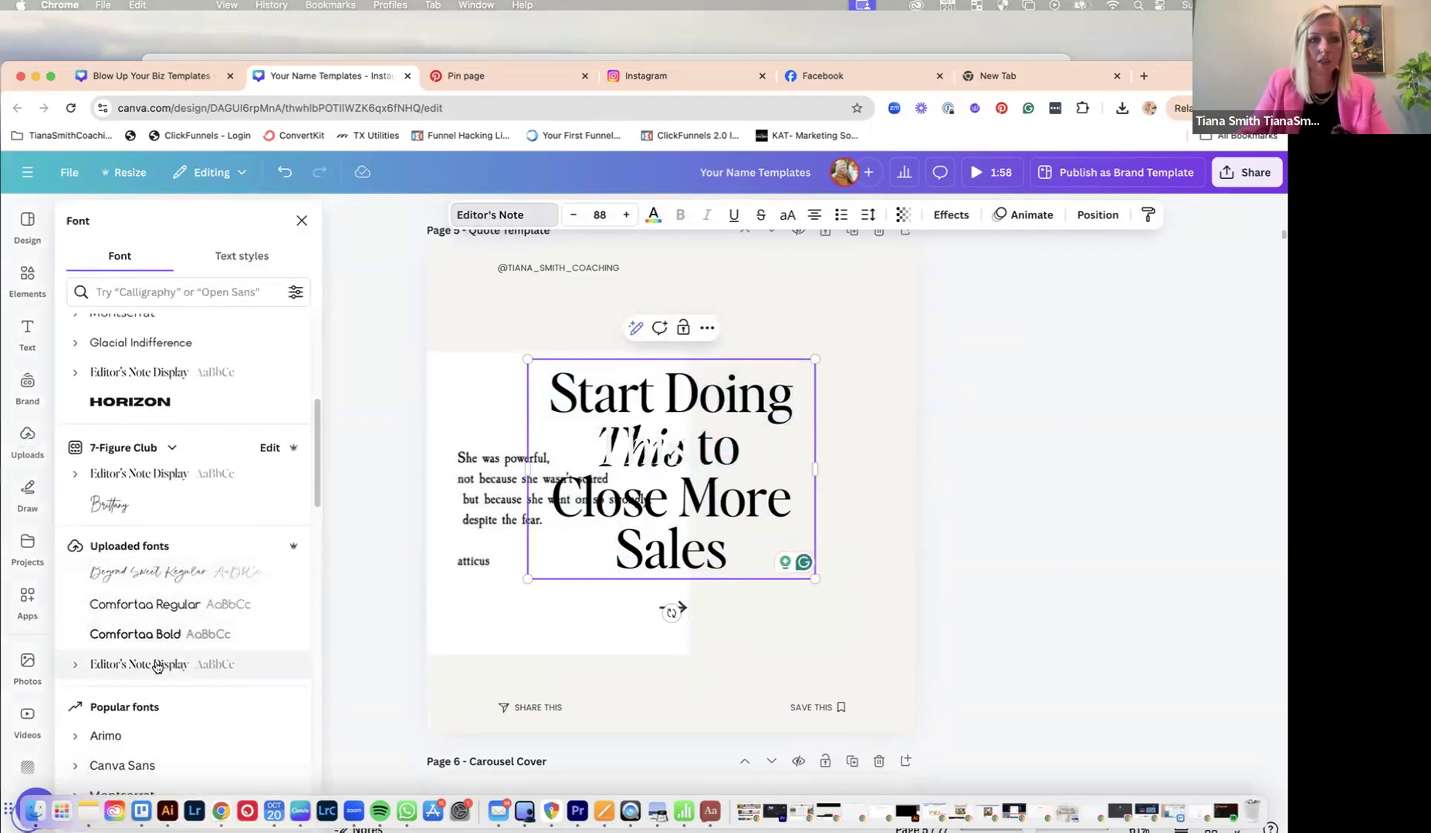
left_click(825, 386)
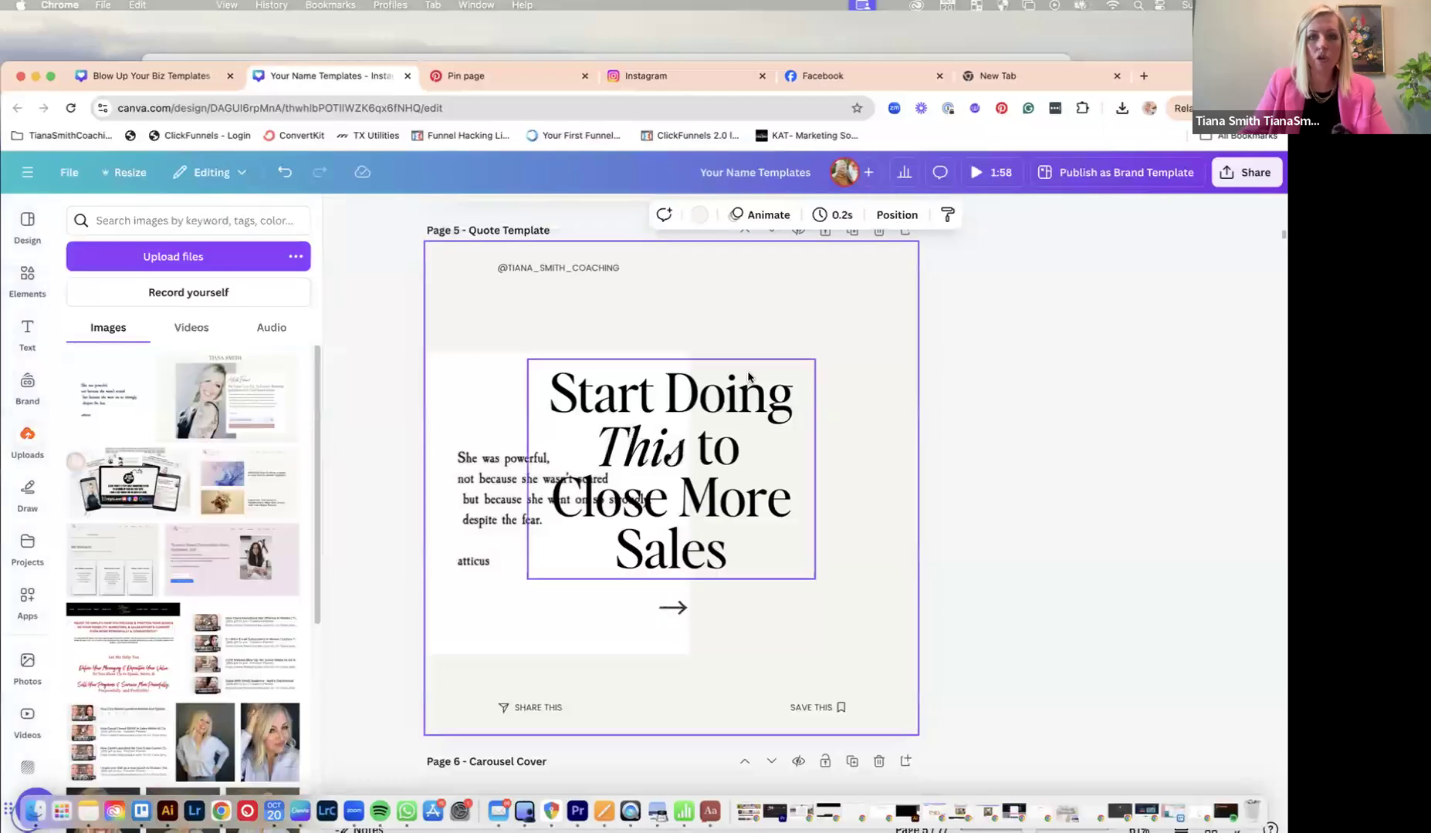
- Move the heading slightly up and right on the page and replace its words "Start Doing" with "She was"
left_click_drag(743, 387, 796, 364)
double_click(796, 374)
left_click(807, 369)
left_click(815, 349)
double_click(815, 350)
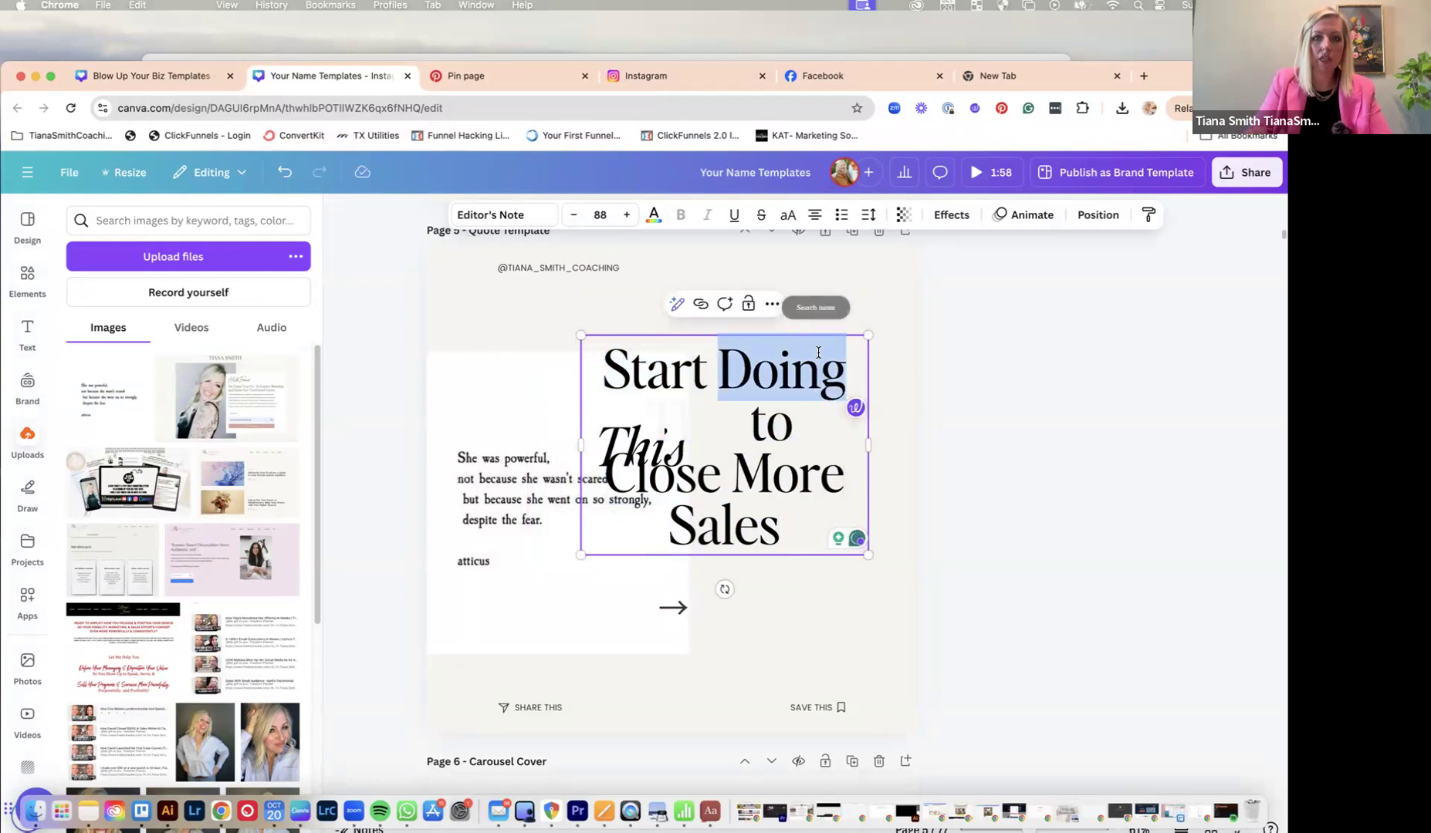
key("BackSpace")
key("BackSpace")
key("BackSpace")
key("BackSpace")
key("BackSpace")
type("he was")
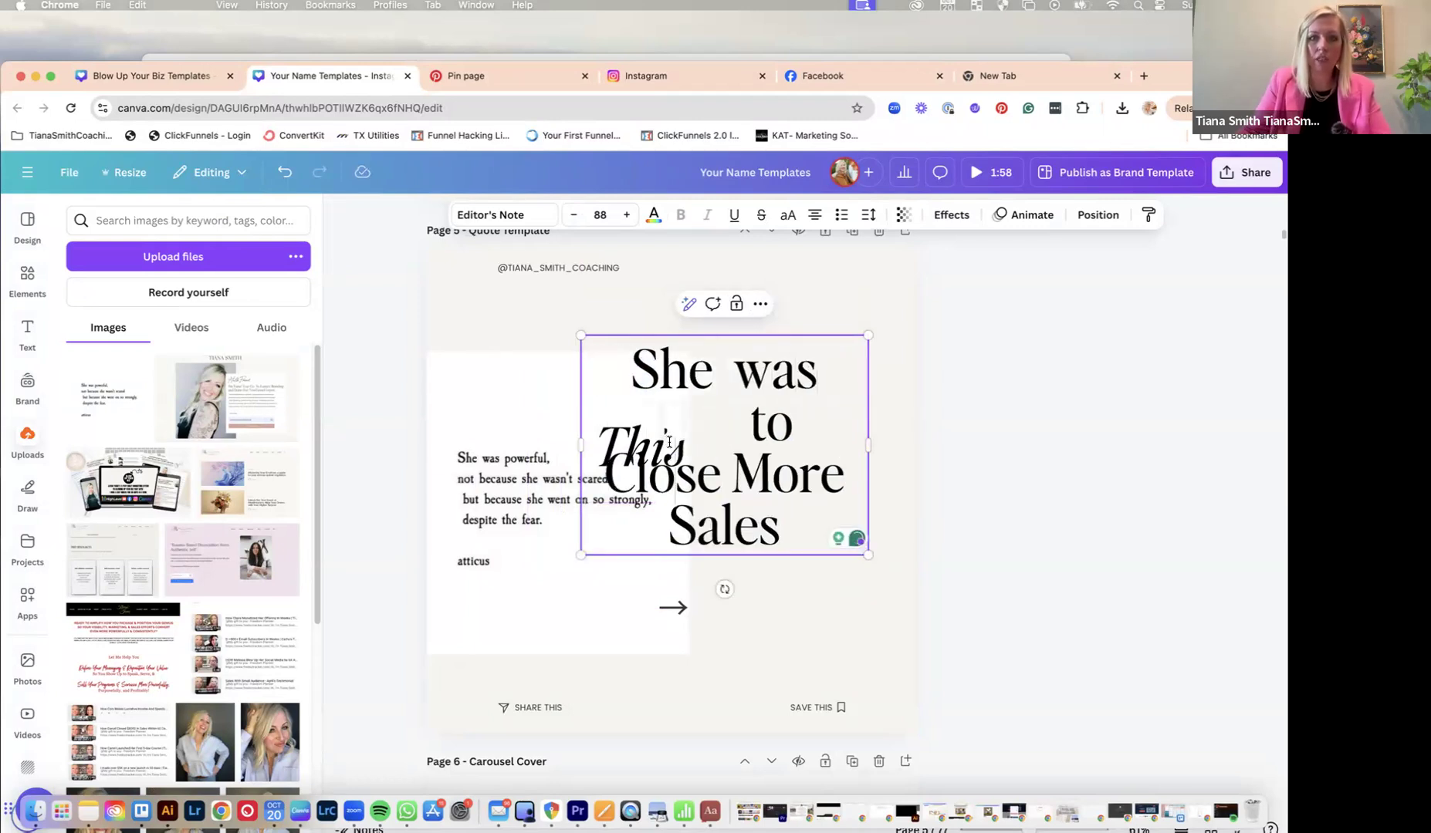
- Delete the separate italic "This" text overlapping the heading
double_click(617, 442)
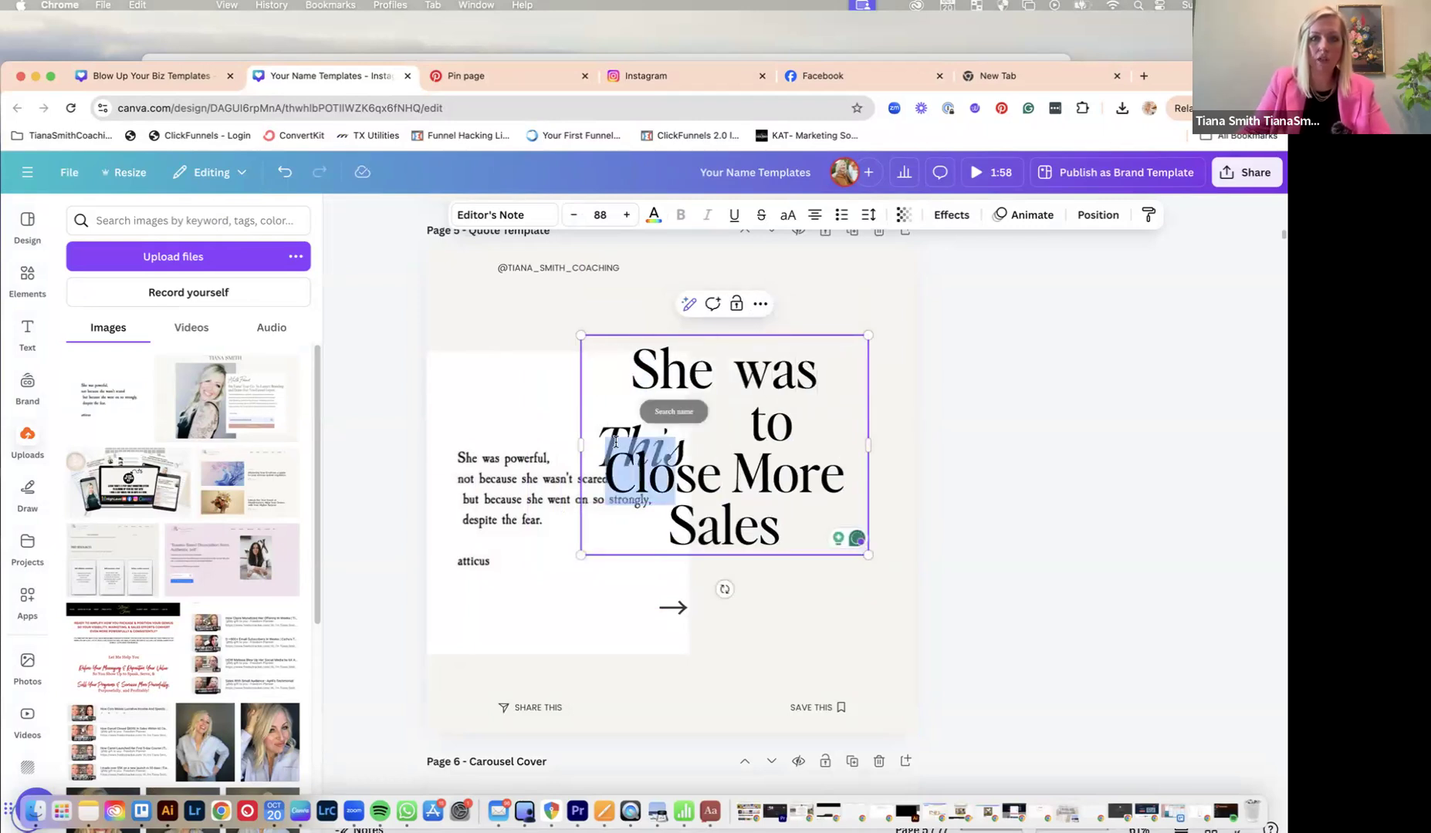
left_click(826, 394)
left_click(873, 417)
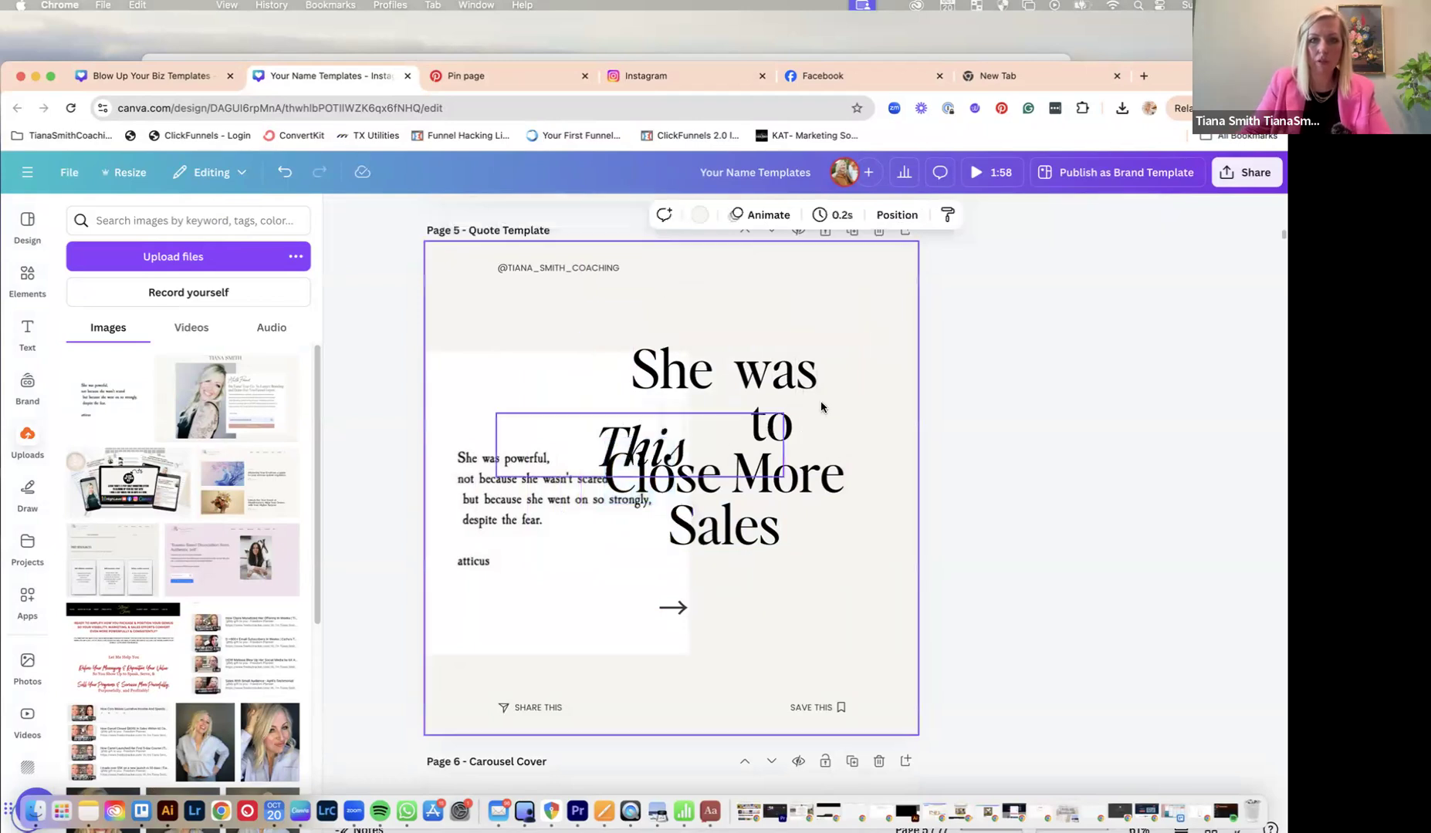
left_click(625, 449)
left_click(675, 381)
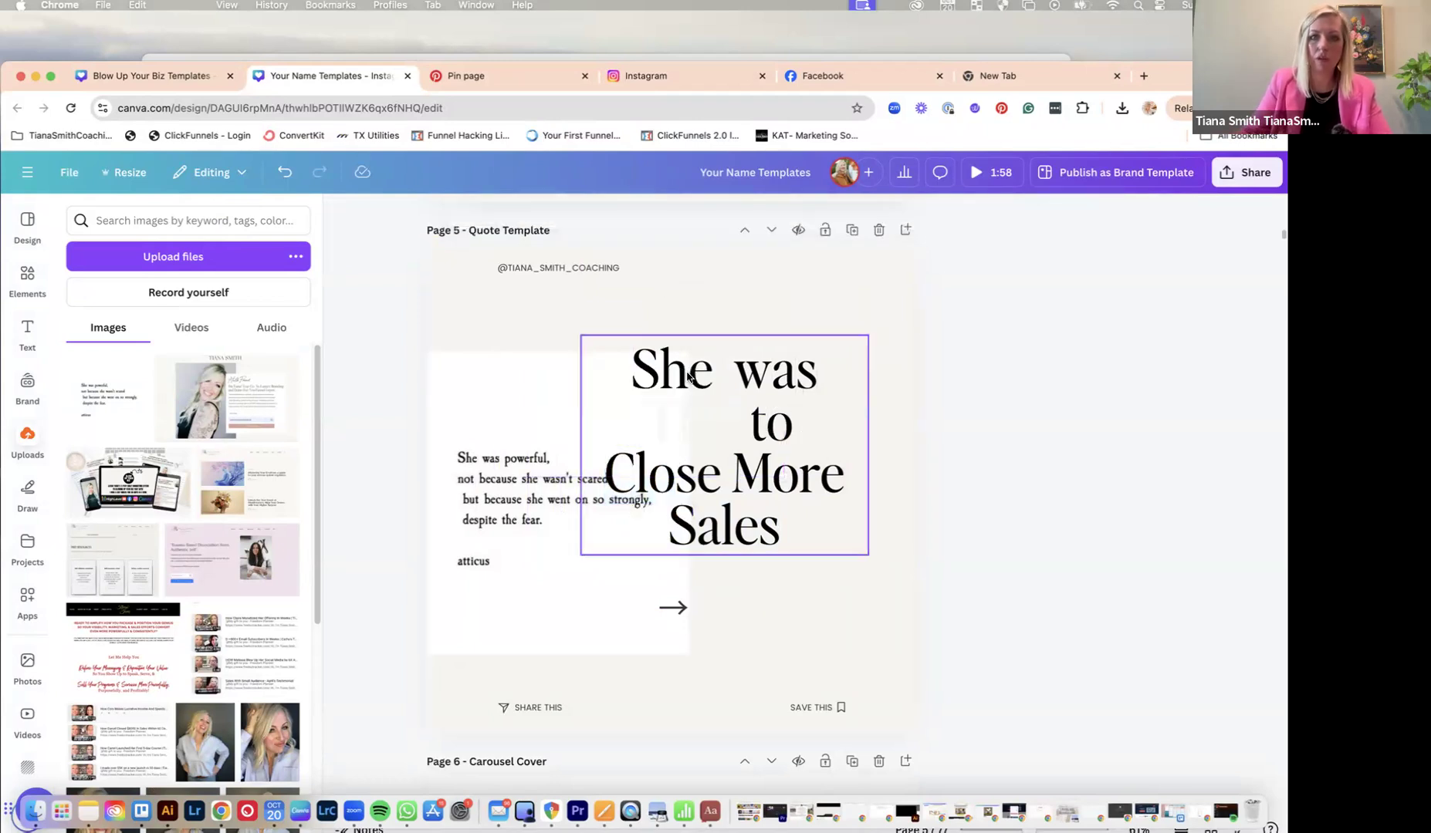
- Continue the quote after "She was" with "powerful, not because she wasn't scared.. but because she went on so strongly, despite the fear."
left_click(817, 374)
type("powerful,")
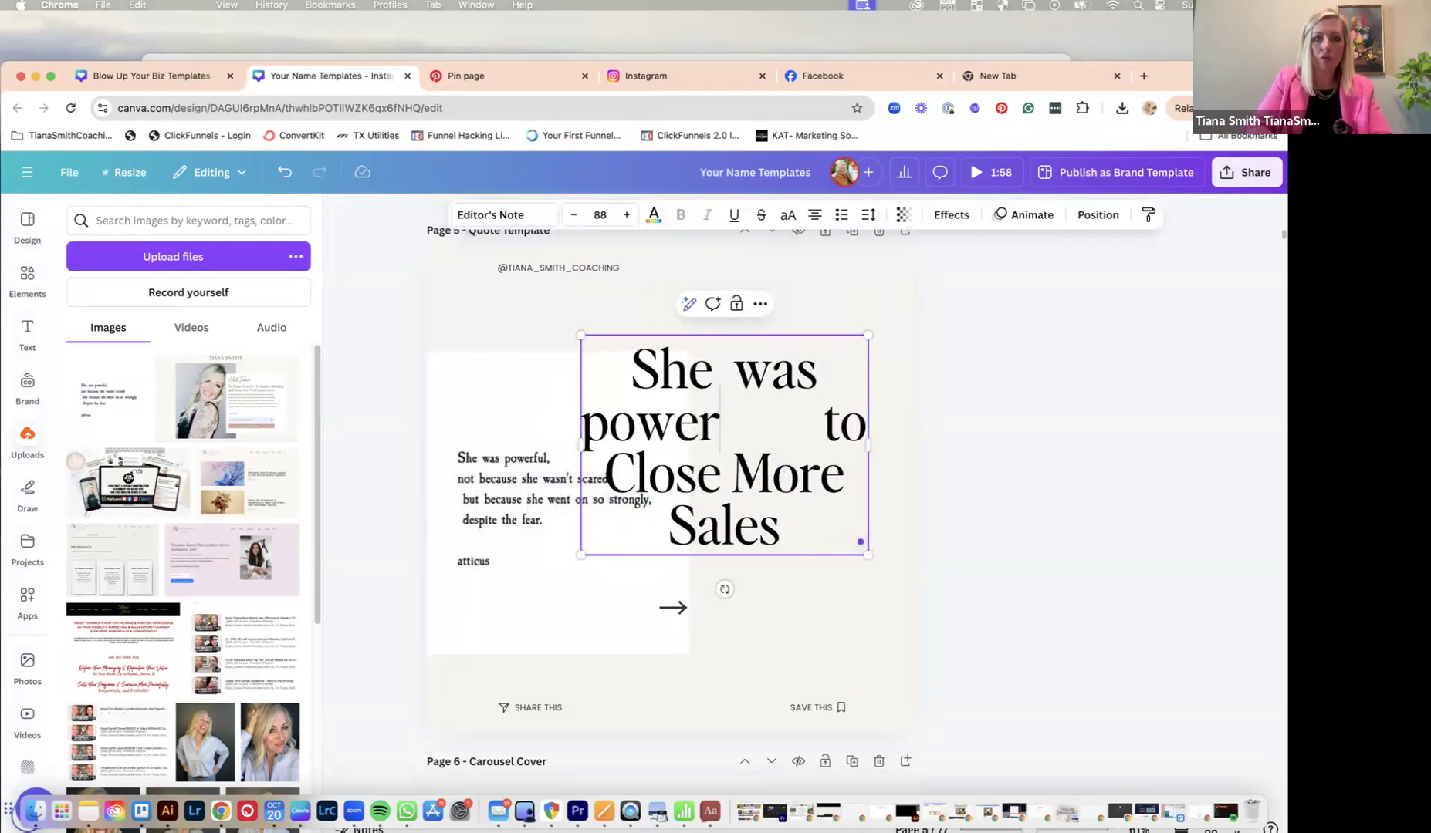
type(" not because she")
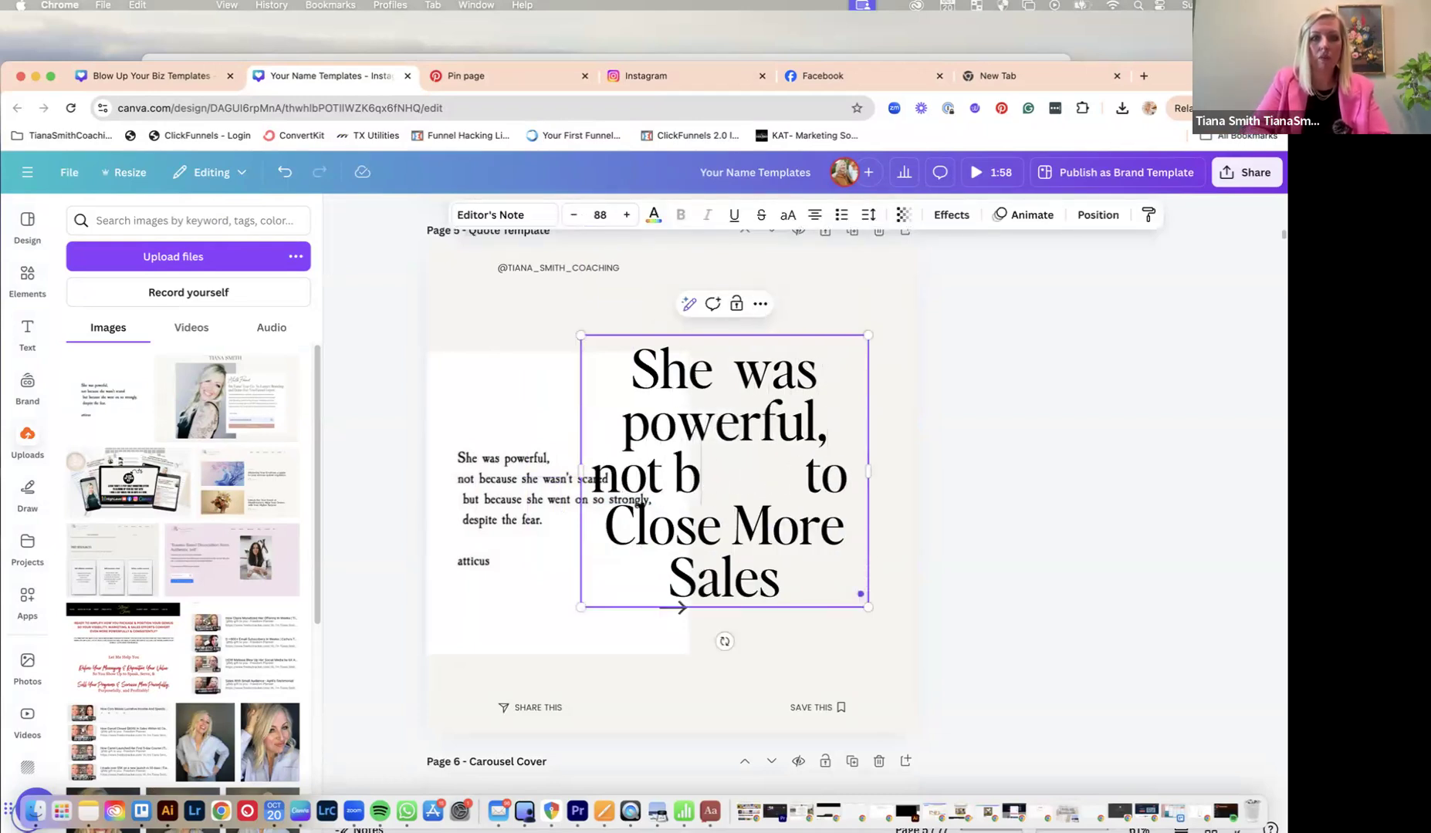
type(" wasn't scared")
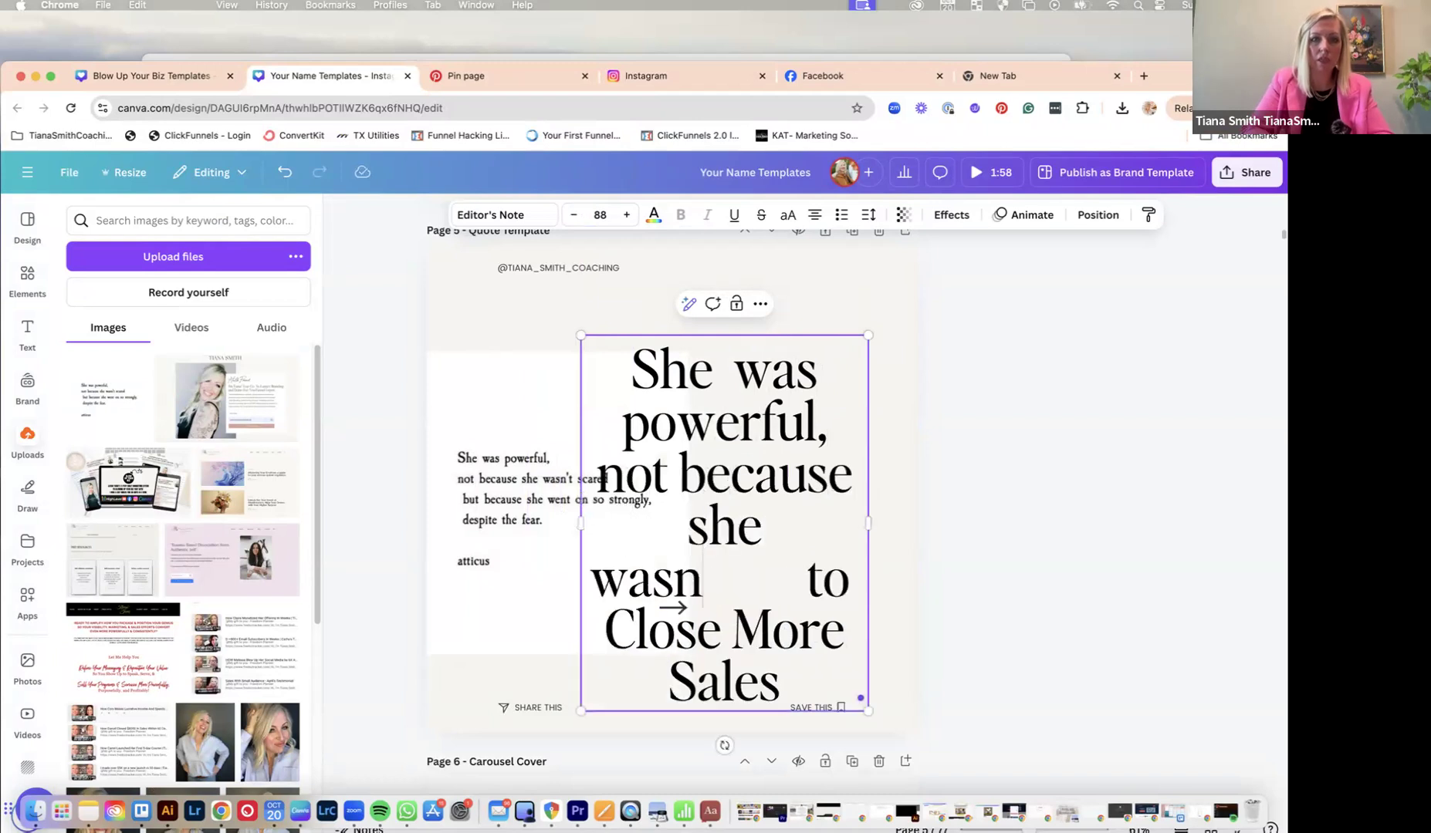
type(".. but because she")
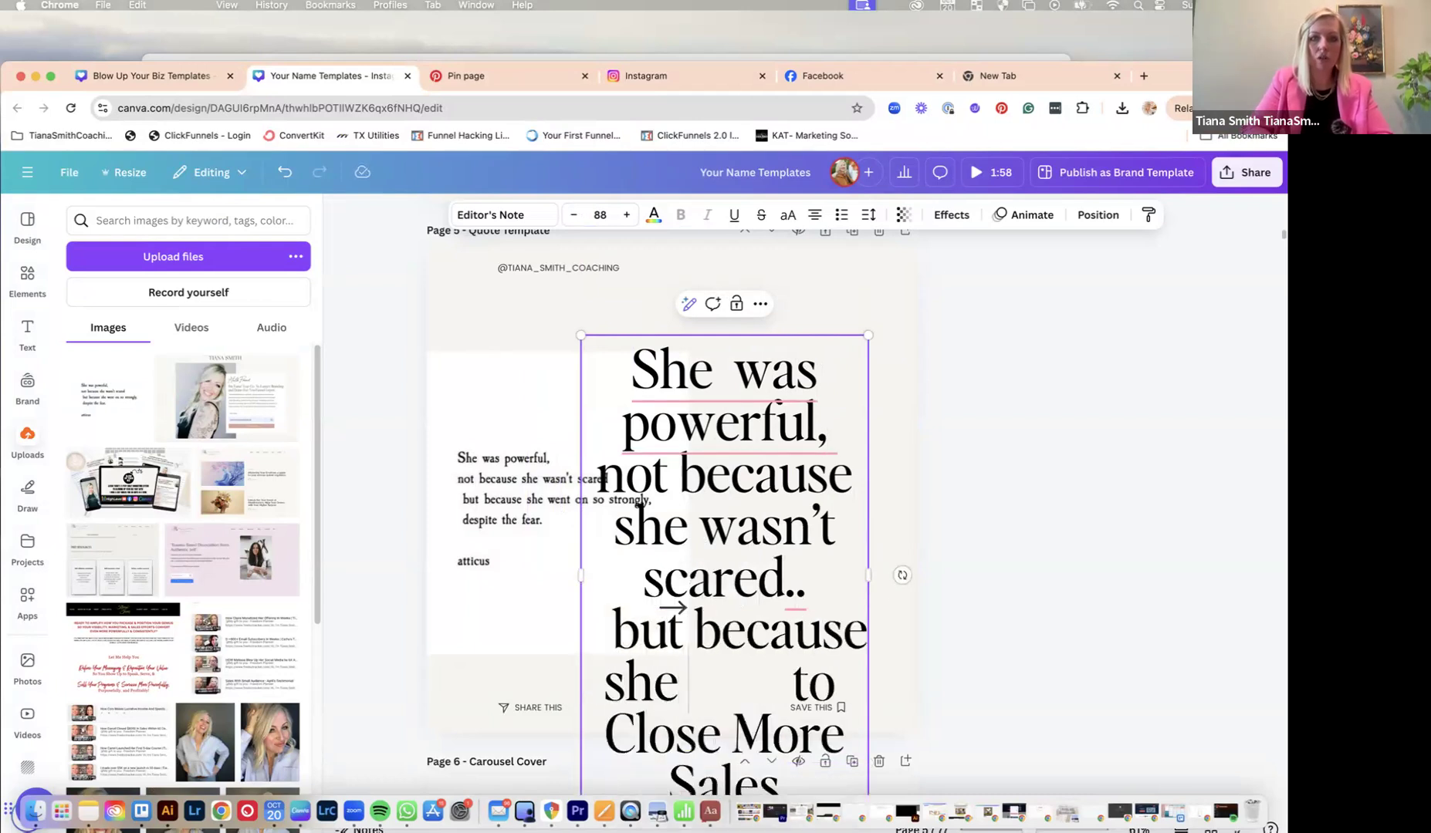
type(" went on so strongl")
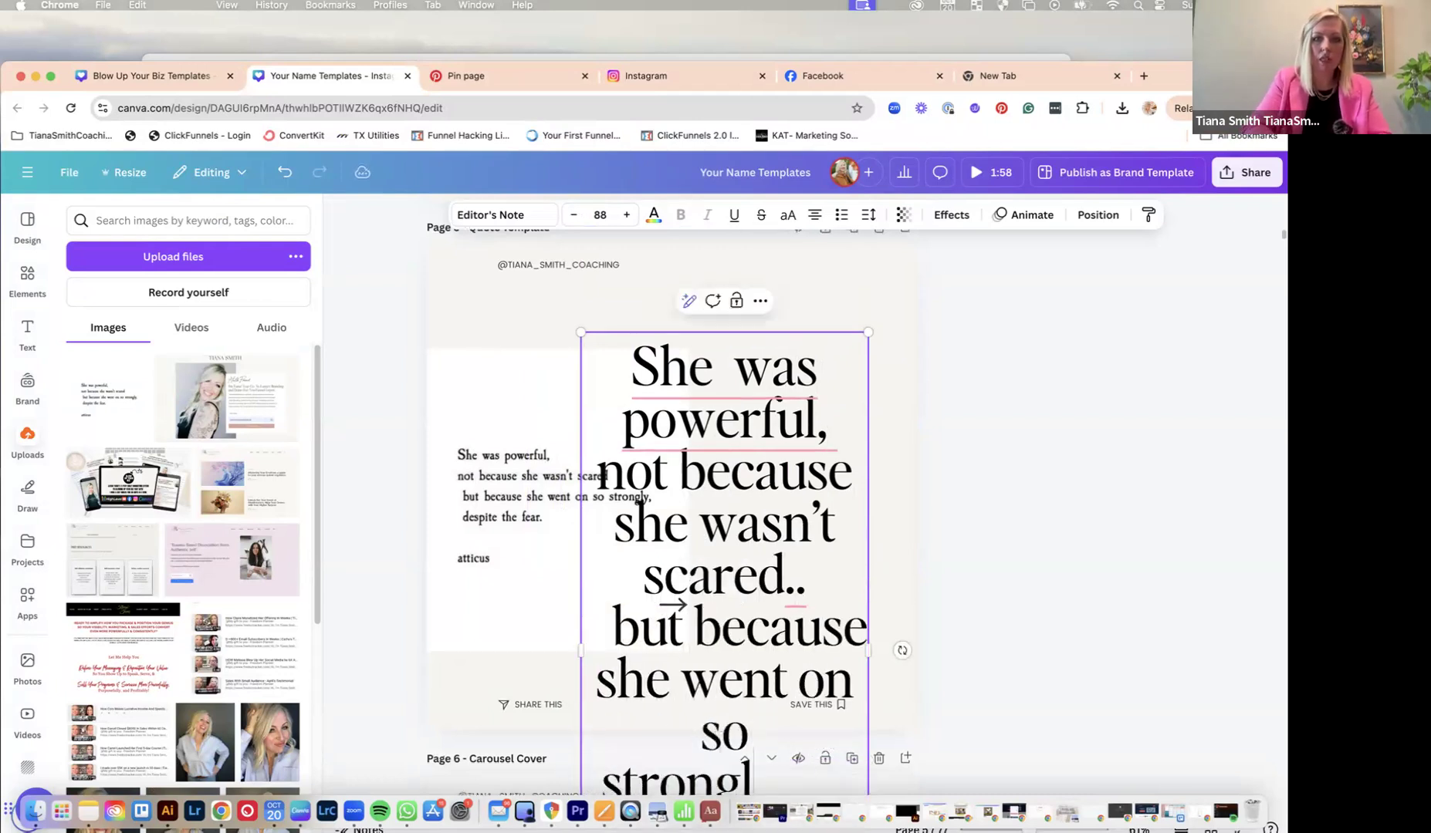
type("y, despite the fear")
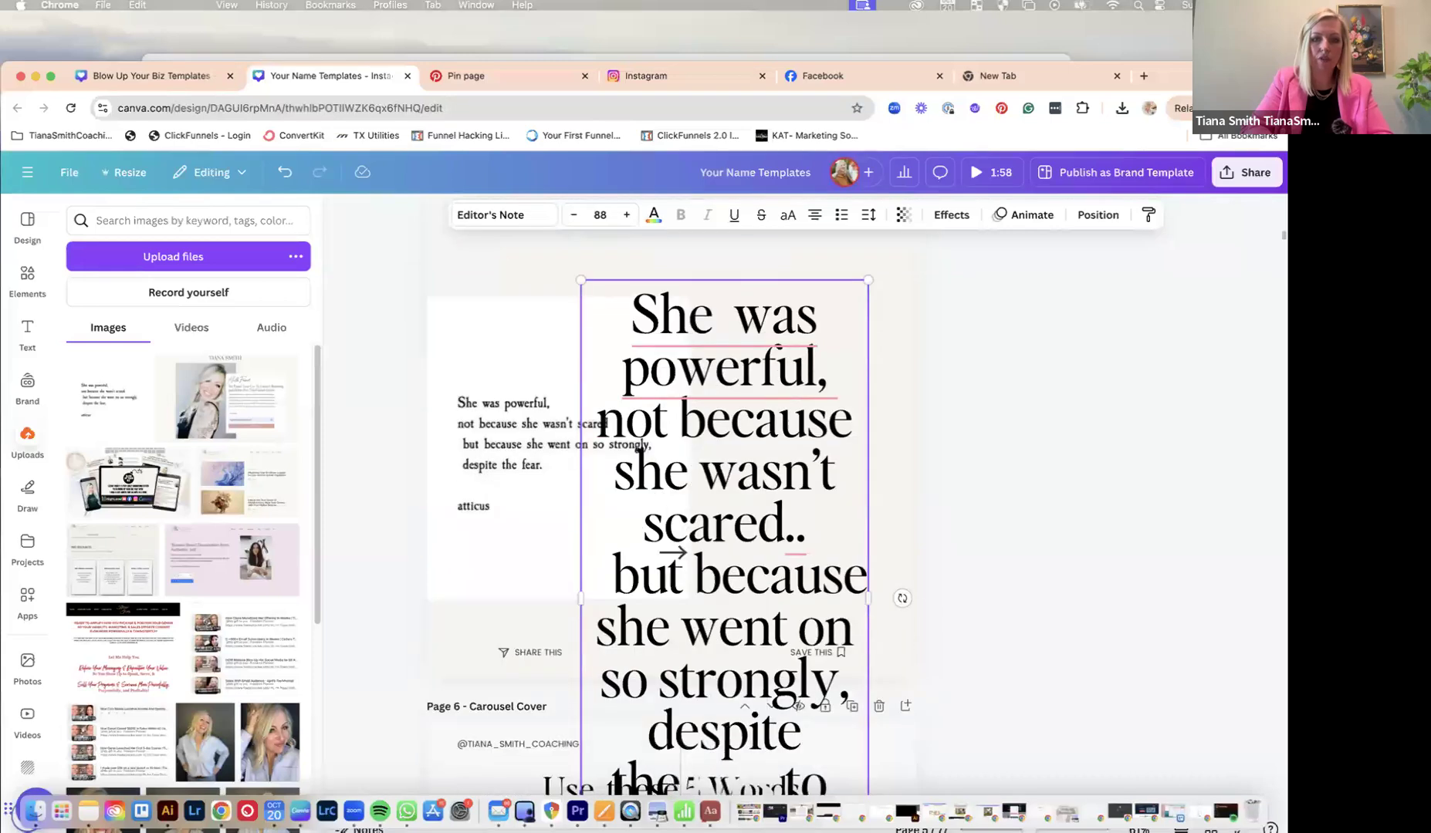
- Set the font size of the whole quote text to 40
left_click(981, 307)
left_click(801, 349)
left_click(609, 217)
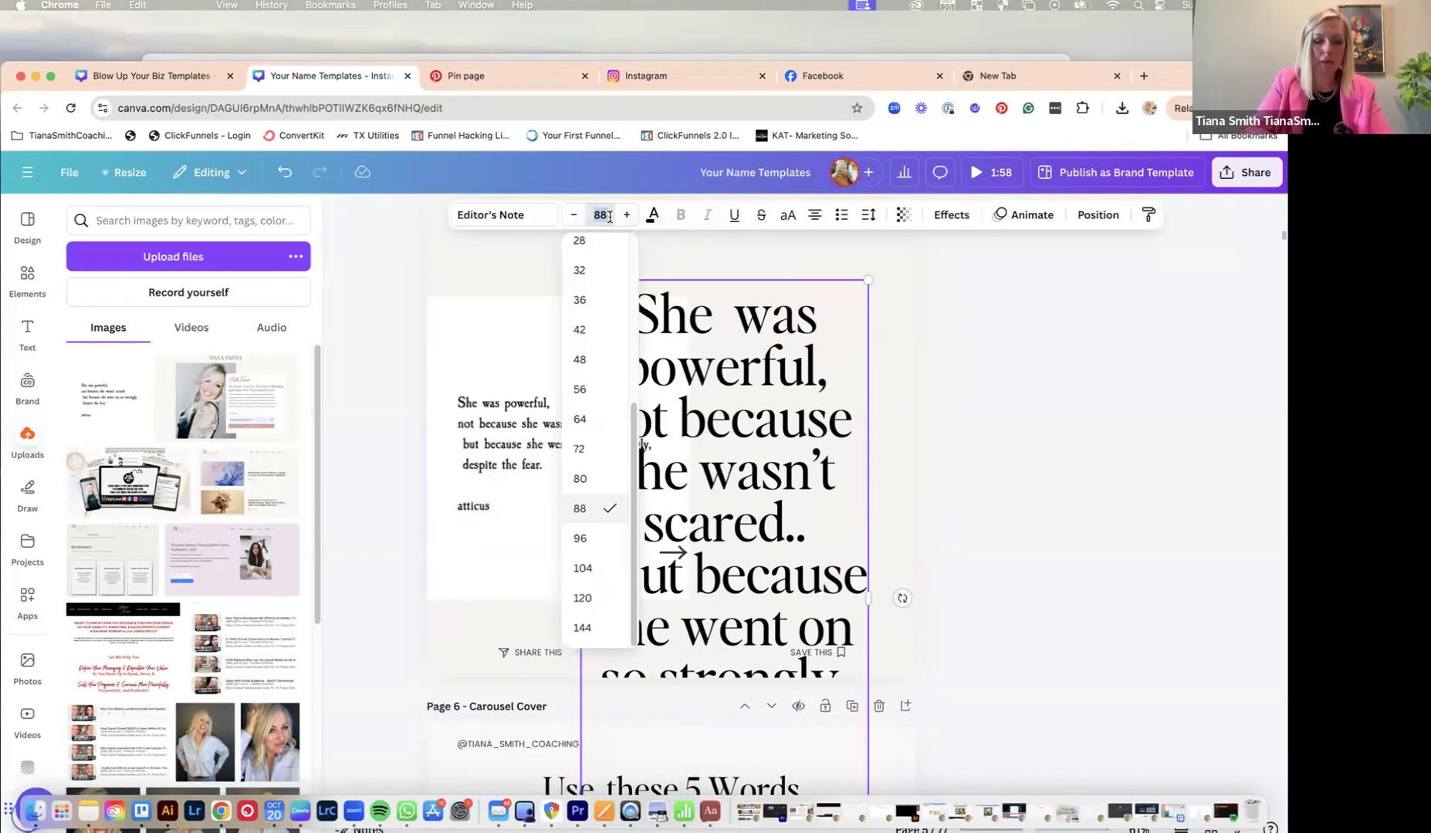
key("Return")
- Delete the leftover heading words "to Close More Sales" from the end of the quote text
left_click(876, 482)
left_click(761, 416)
double_click(761, 417)
left_click_drag(756, 417, 806, 438)
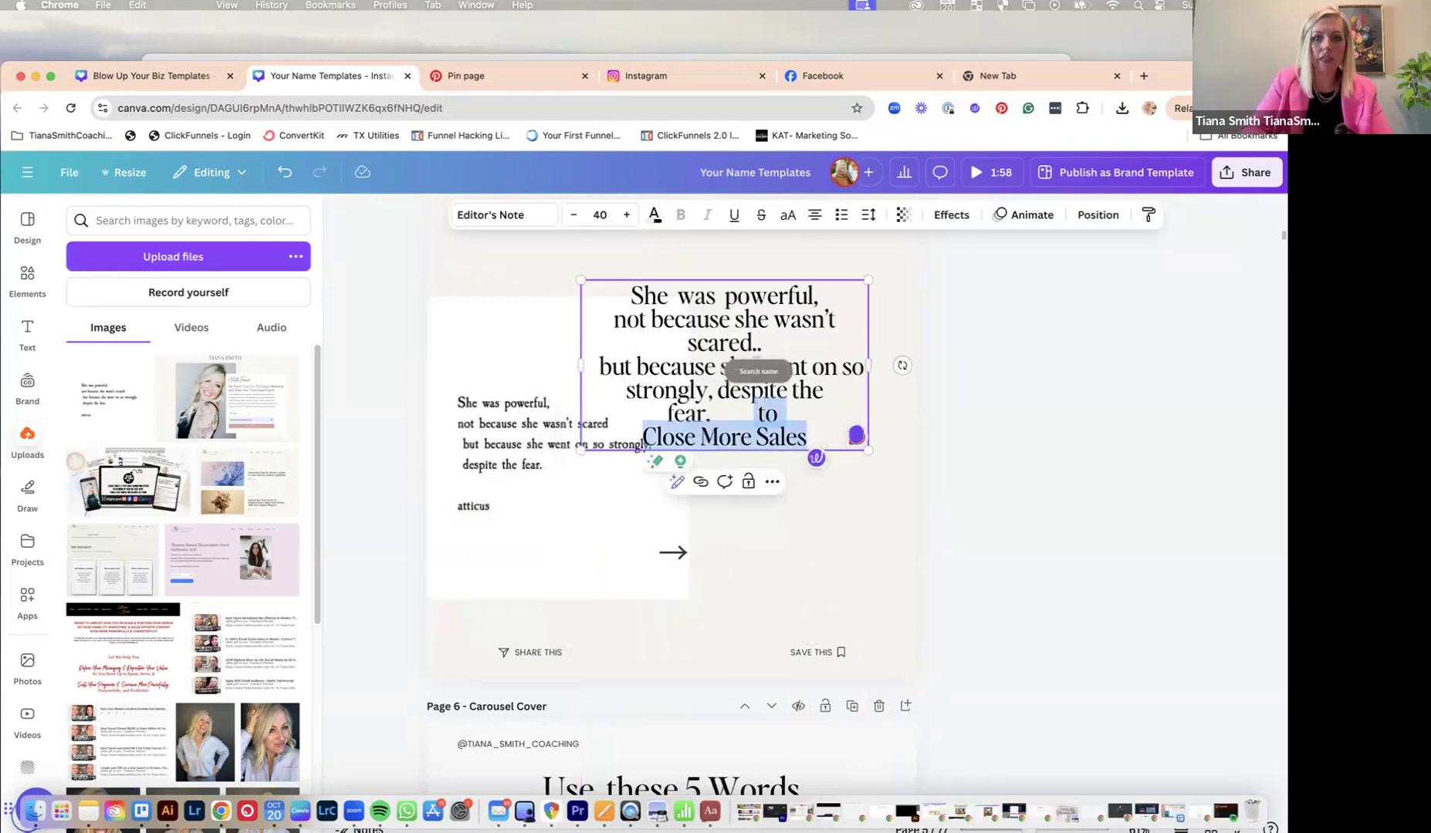
key("BackSpace")
left_click(852, 555)
- Move the quote text down and left to the middle of the page
left_click(743, 352)
left_click_drag(743, 352, 747, 432)
left_click(571, 384)
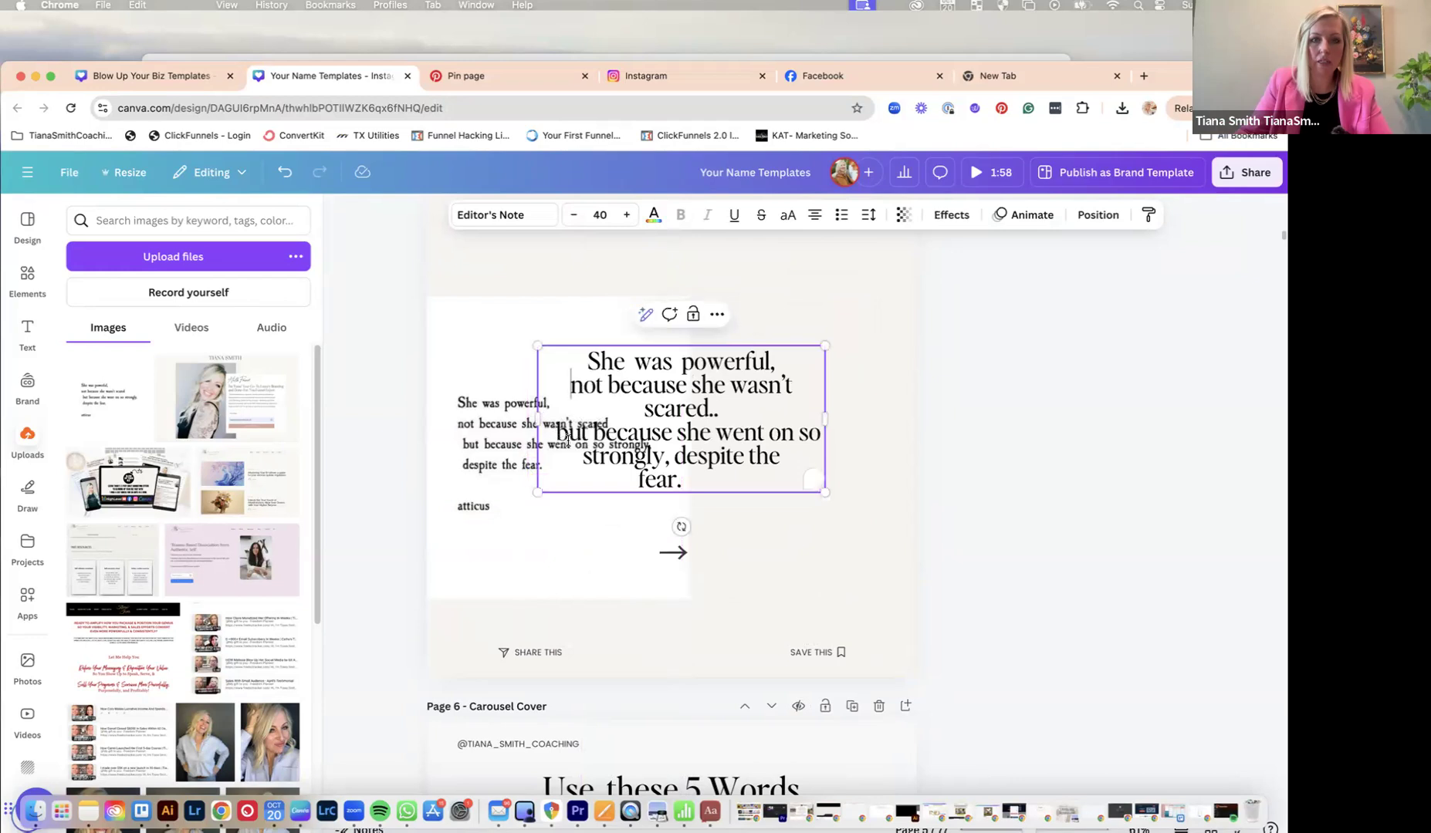
- Delete the arrow below the quote text
left_click(757, 578)
left_click(674, 553)
key("BackSpace")
left_click(605, 581)
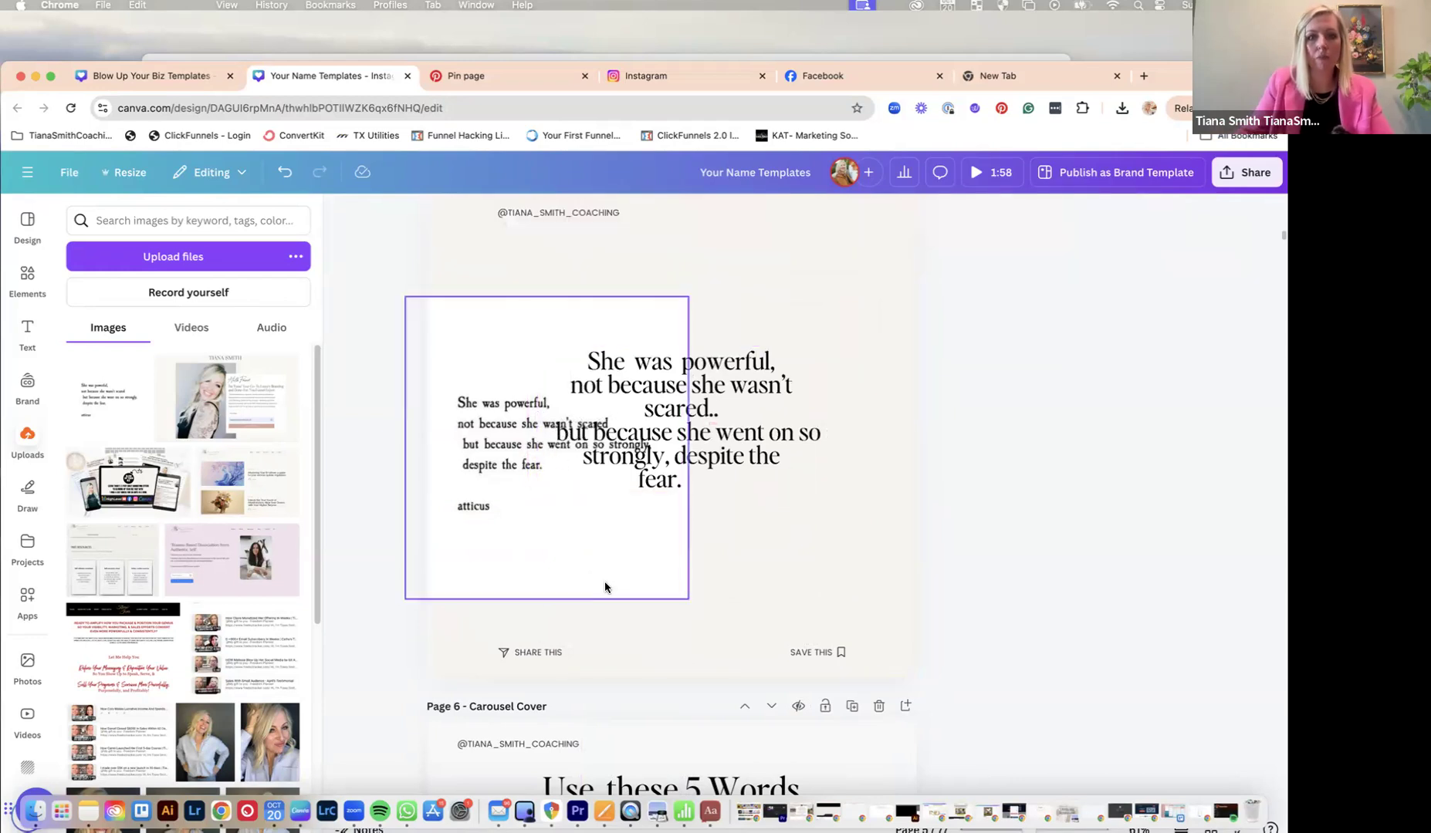
- Delete the reference quote image from the Quote Template page and nudge the quote text slightly up
key("BackSpace")
left_click(715, 452)
left_click_drag(714, 451, 715, 440)
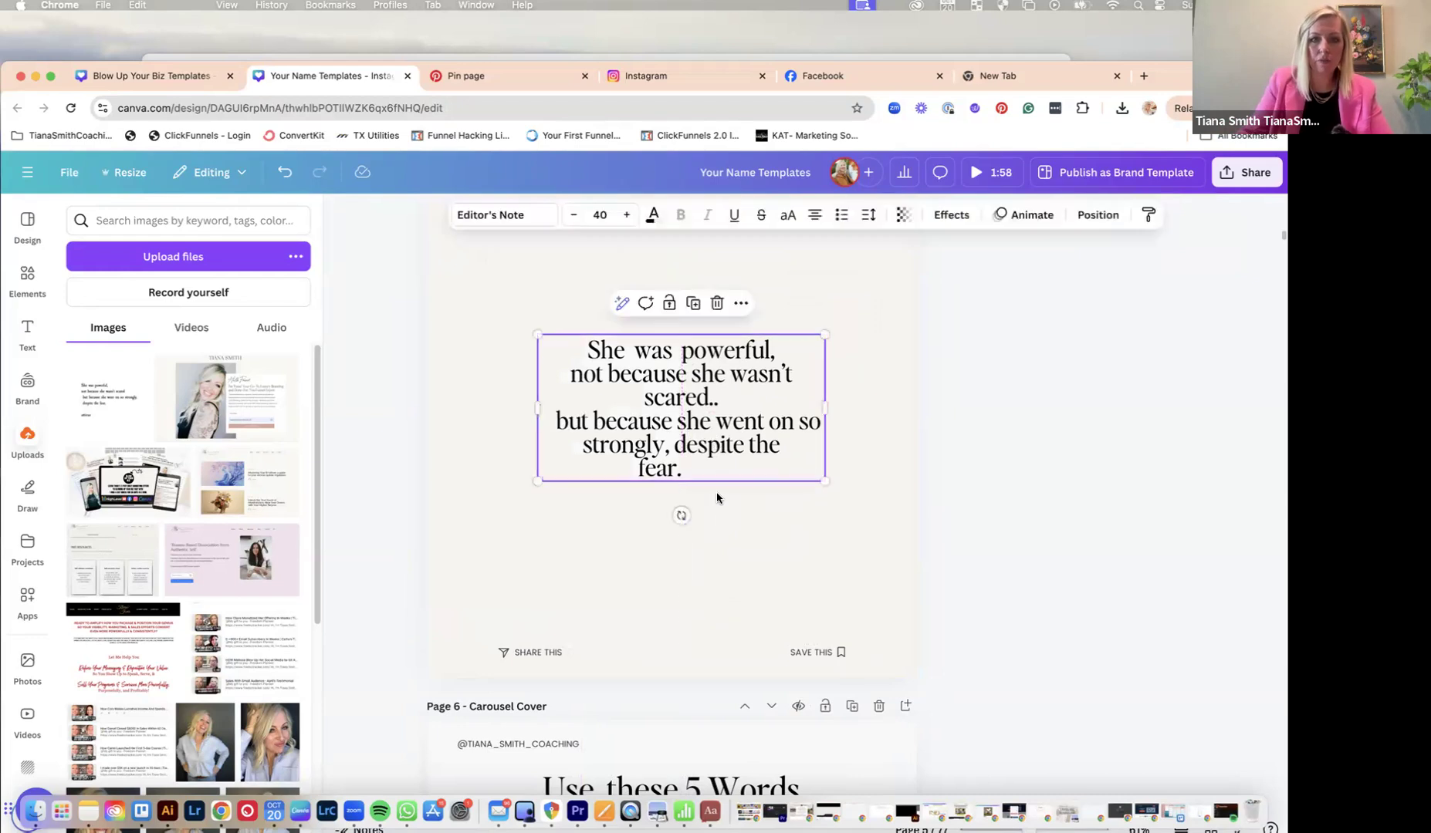
- Widen the quote text box to the right so that "not because she wasn't scared" fits on one line
left_click(743, 556)
scroll(737, 524, "up", 2)
left_click(735, 491)
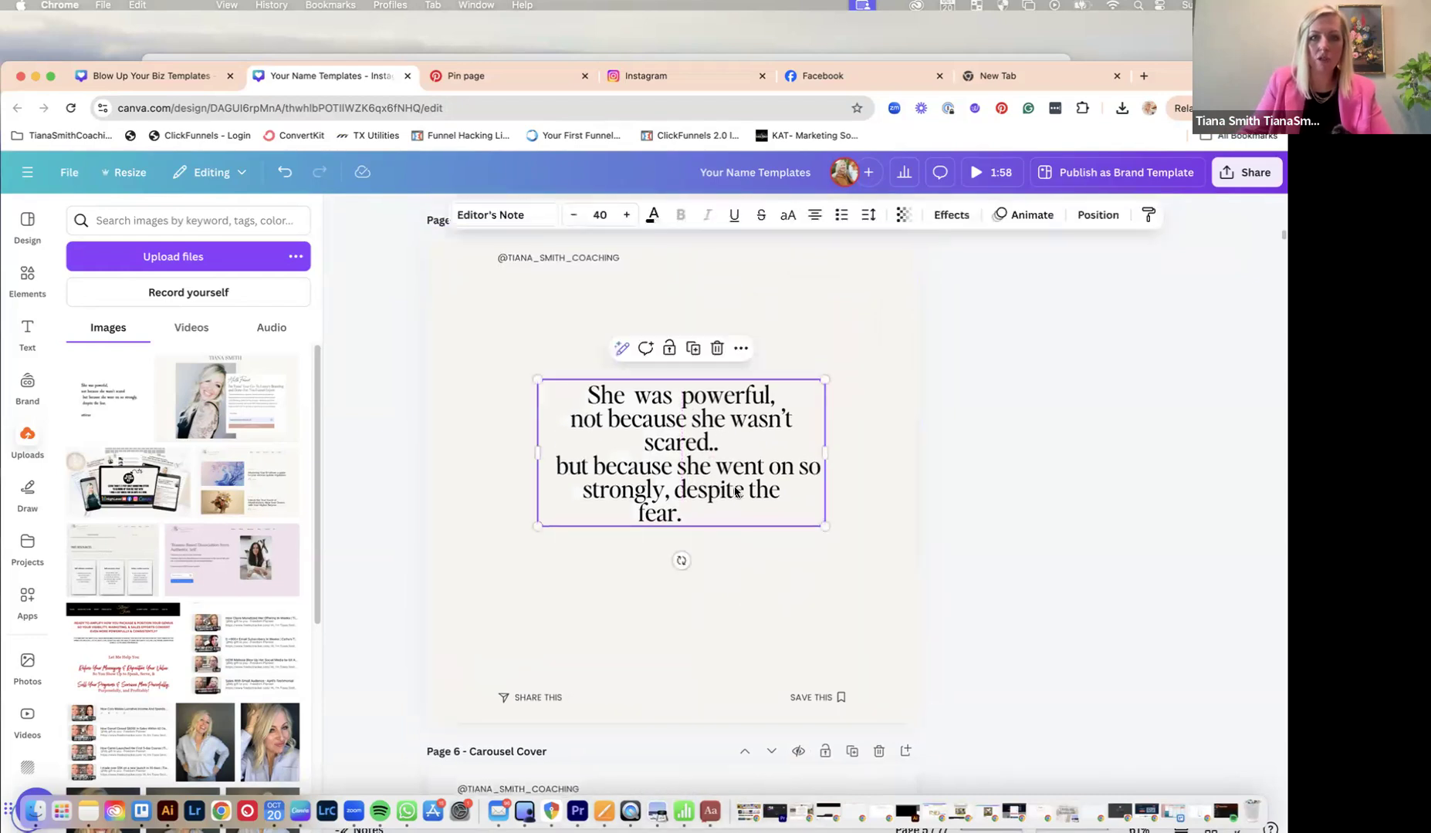
left_click_drag(824, 451, 875, 432)
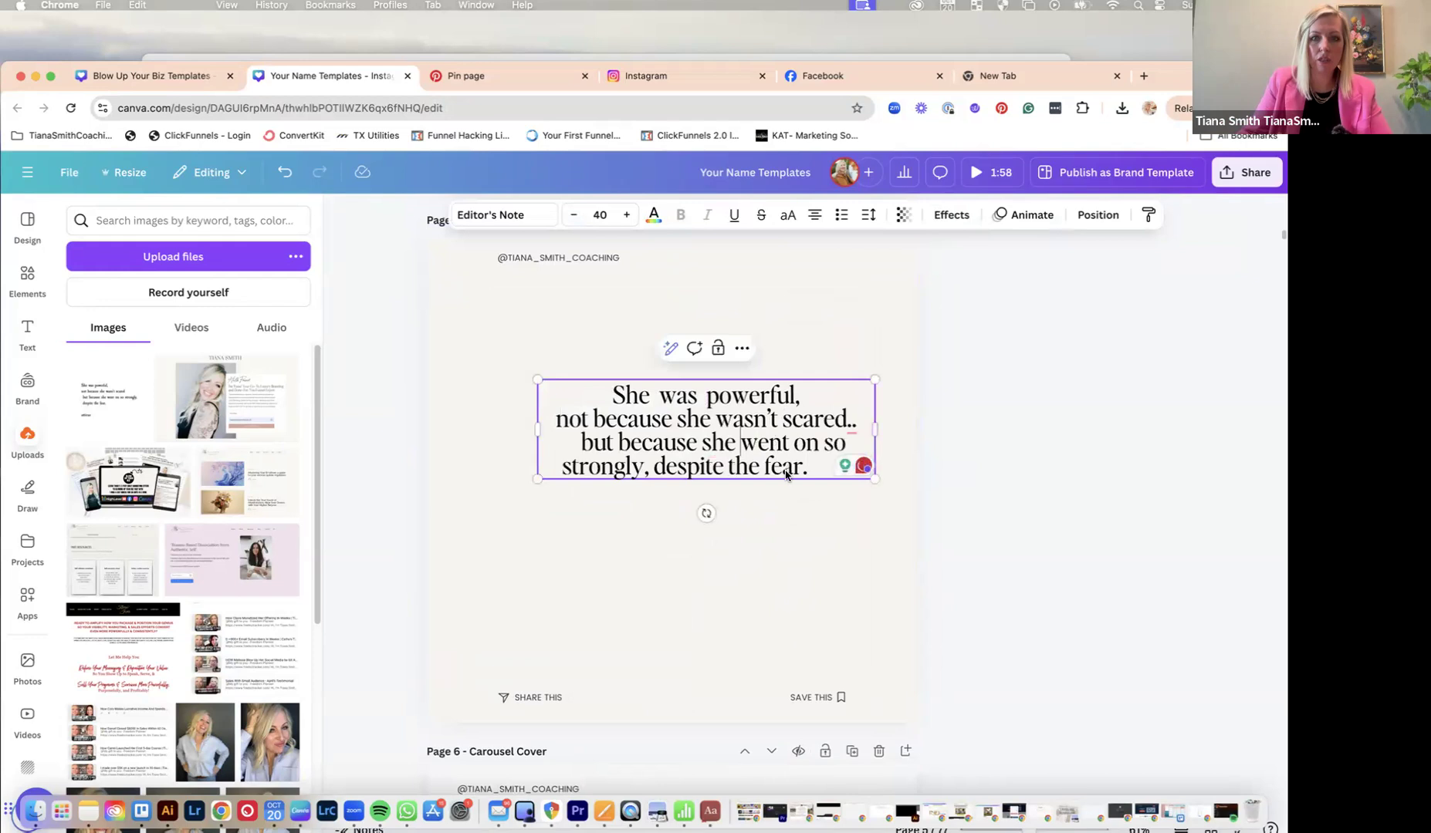
- Insert line breaks in the quote before "she wasn't scared", "on so strongly,", "she went" and "despite the fear."
left_click(677, 419)
key("Return")
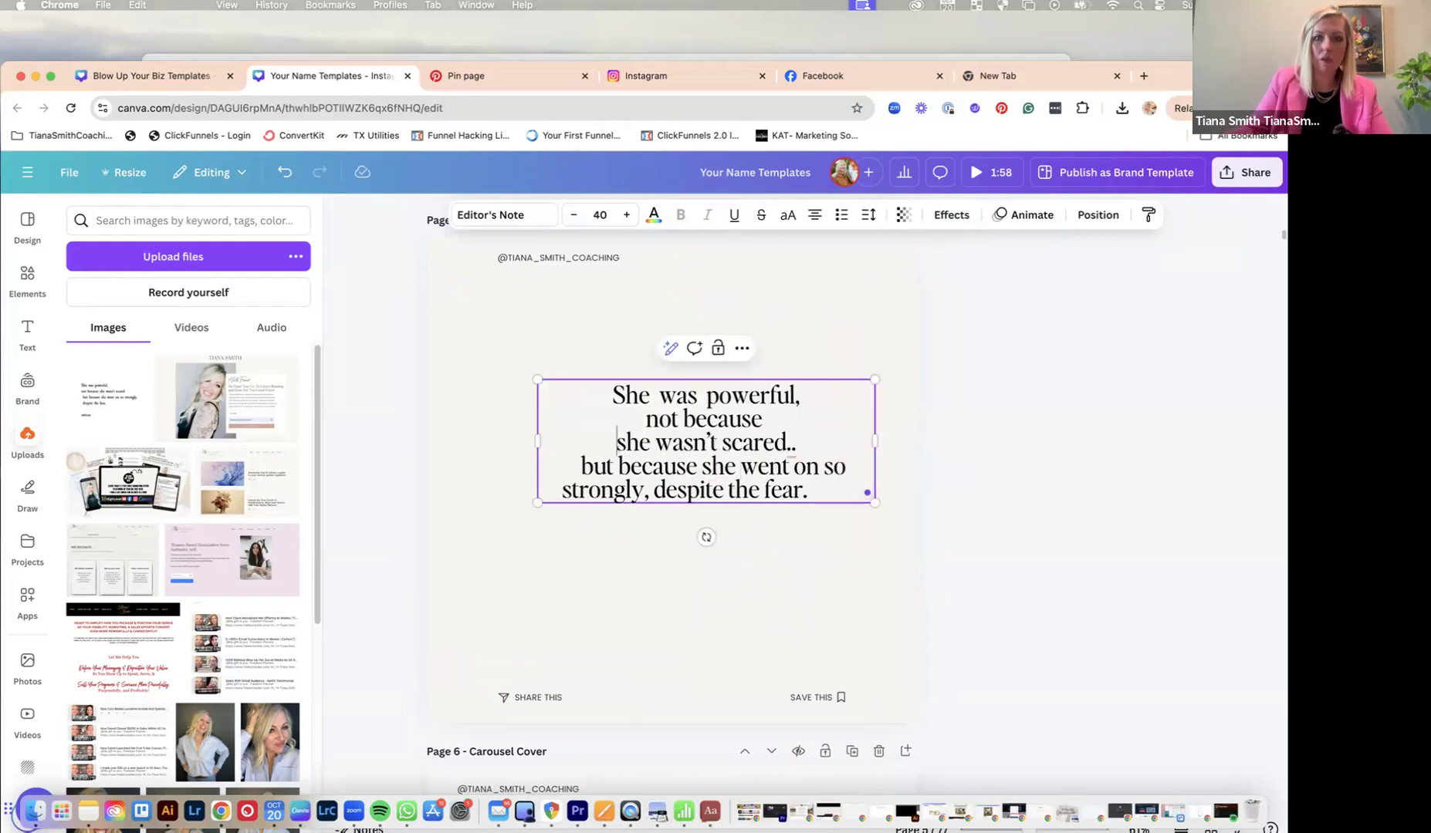
left_click(794, 468)
key("Return")
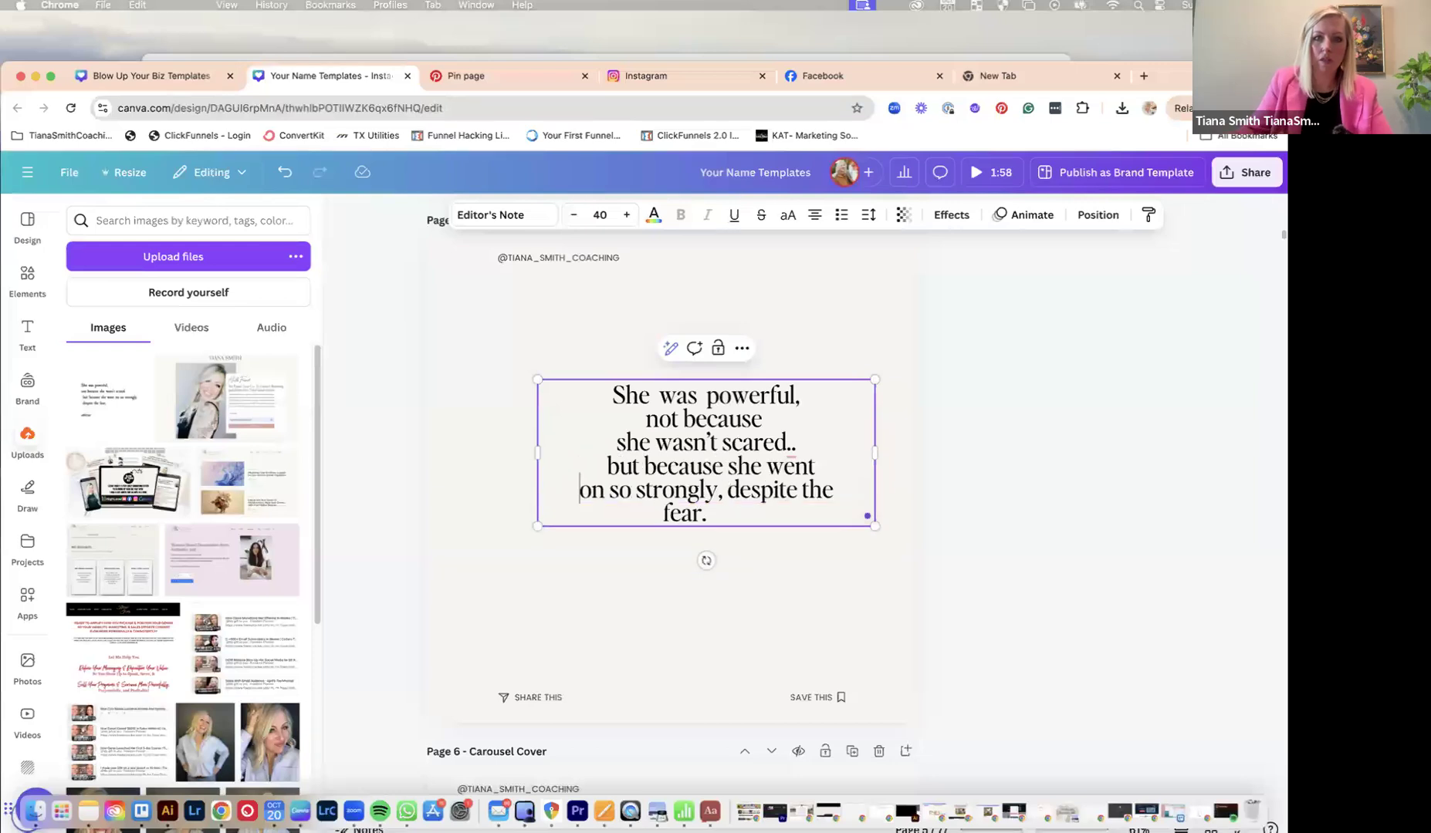
left_click(722, 464)
key("Return")
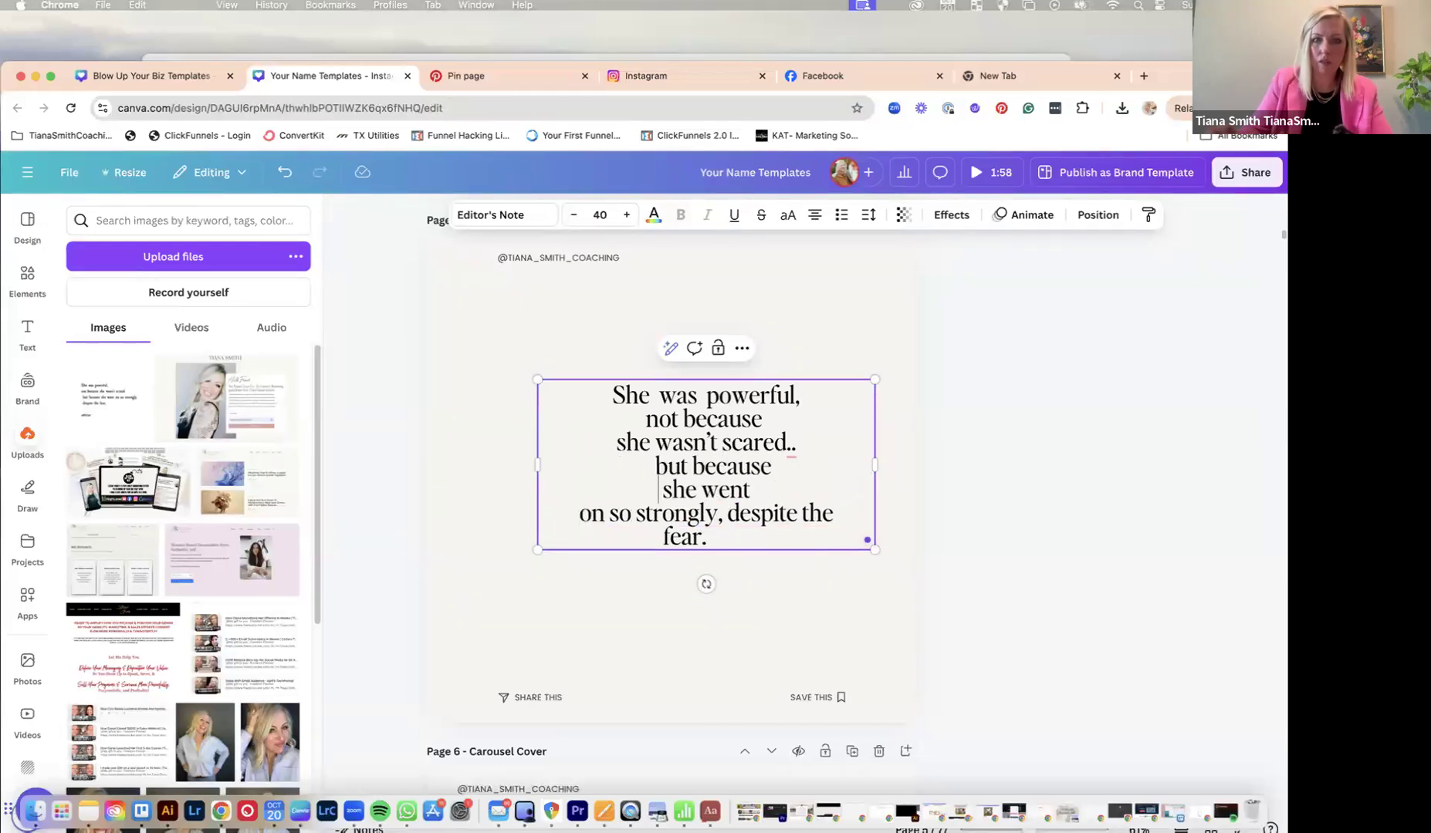
left_click(723, 511)
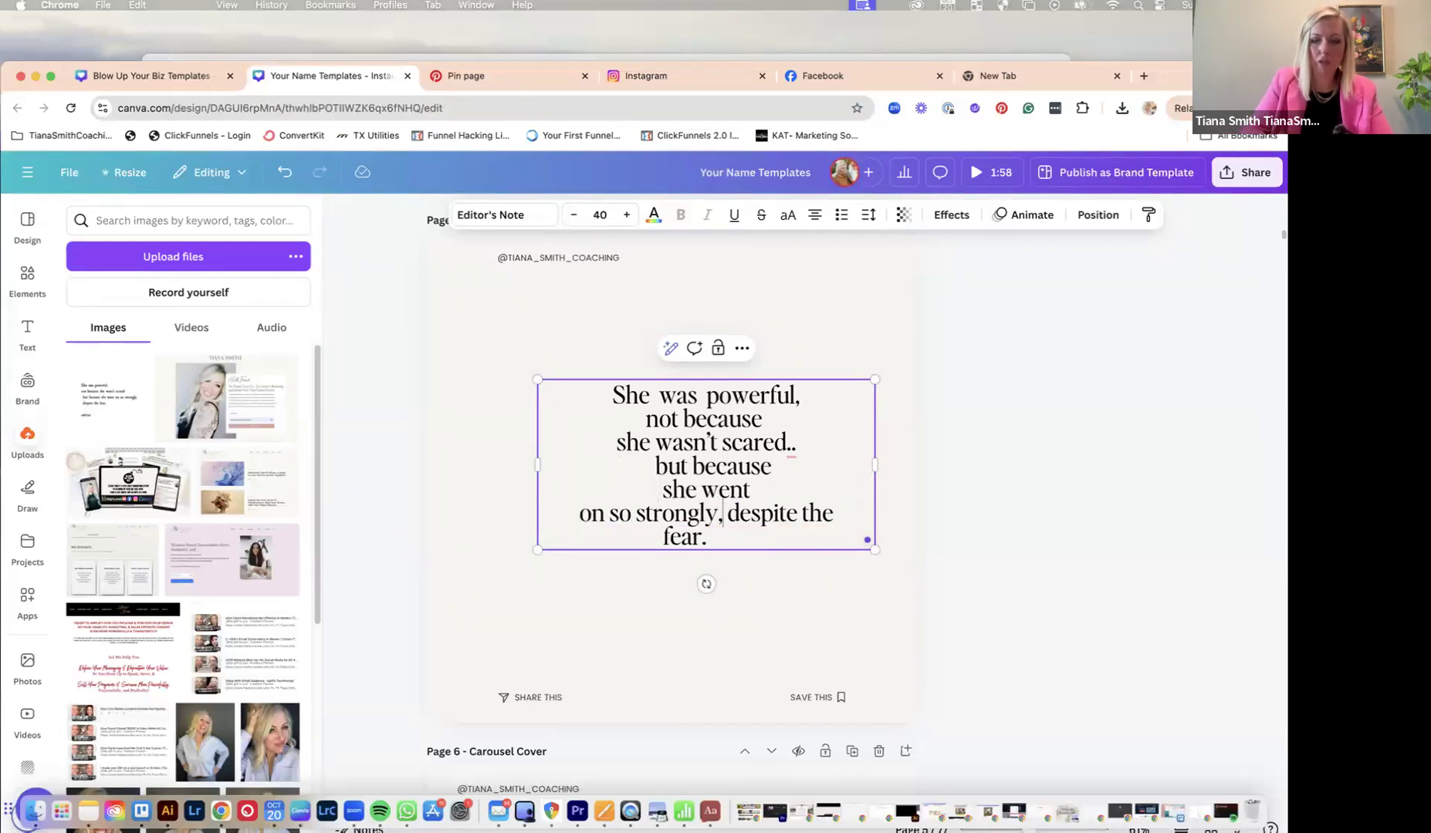
key("Return")
- Complete the ellipsis after "scared" and restart "but because" and "she went" on separate lines without the leading space
triple_click(665, 486)
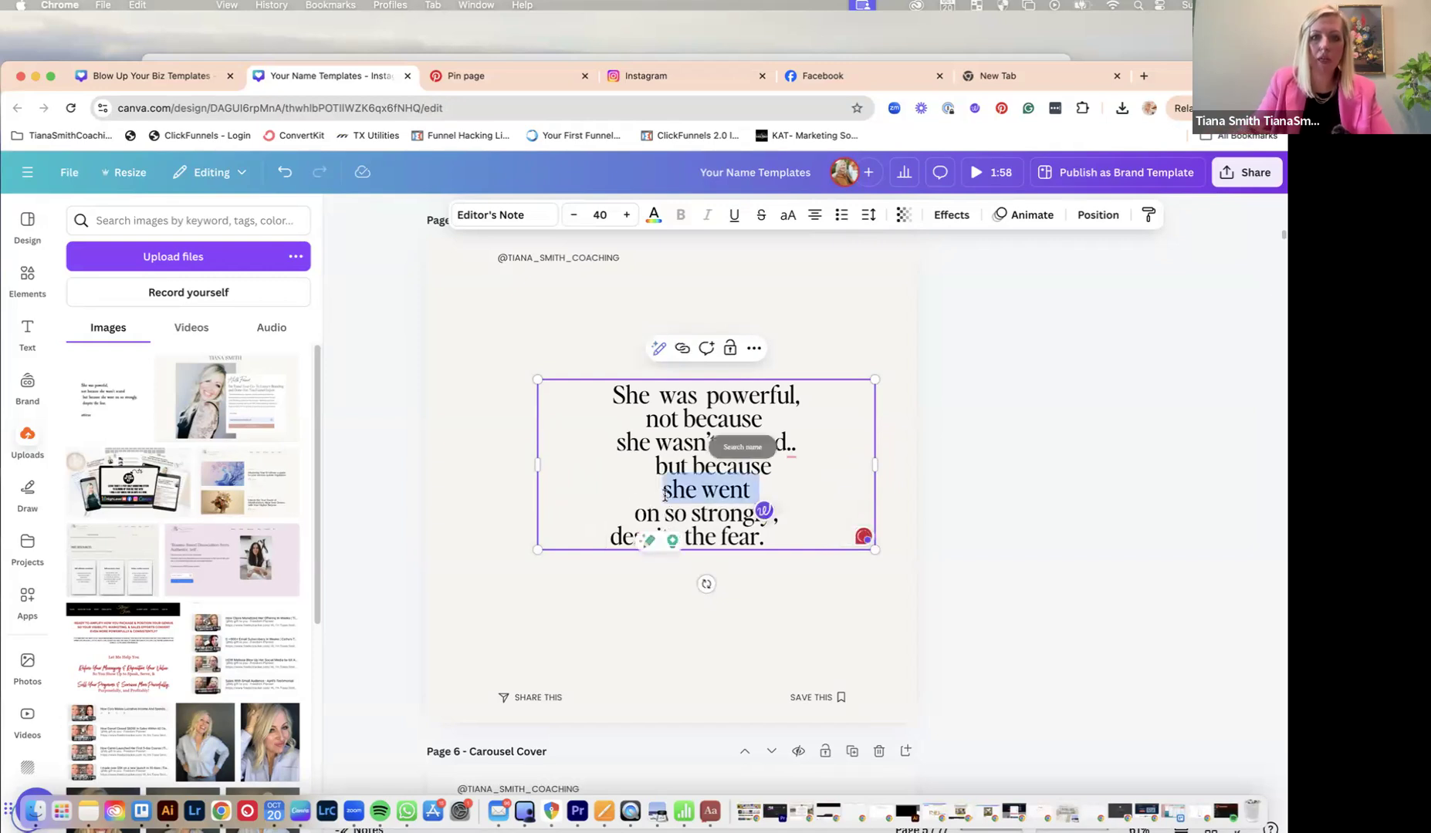
left_click(665, 477)
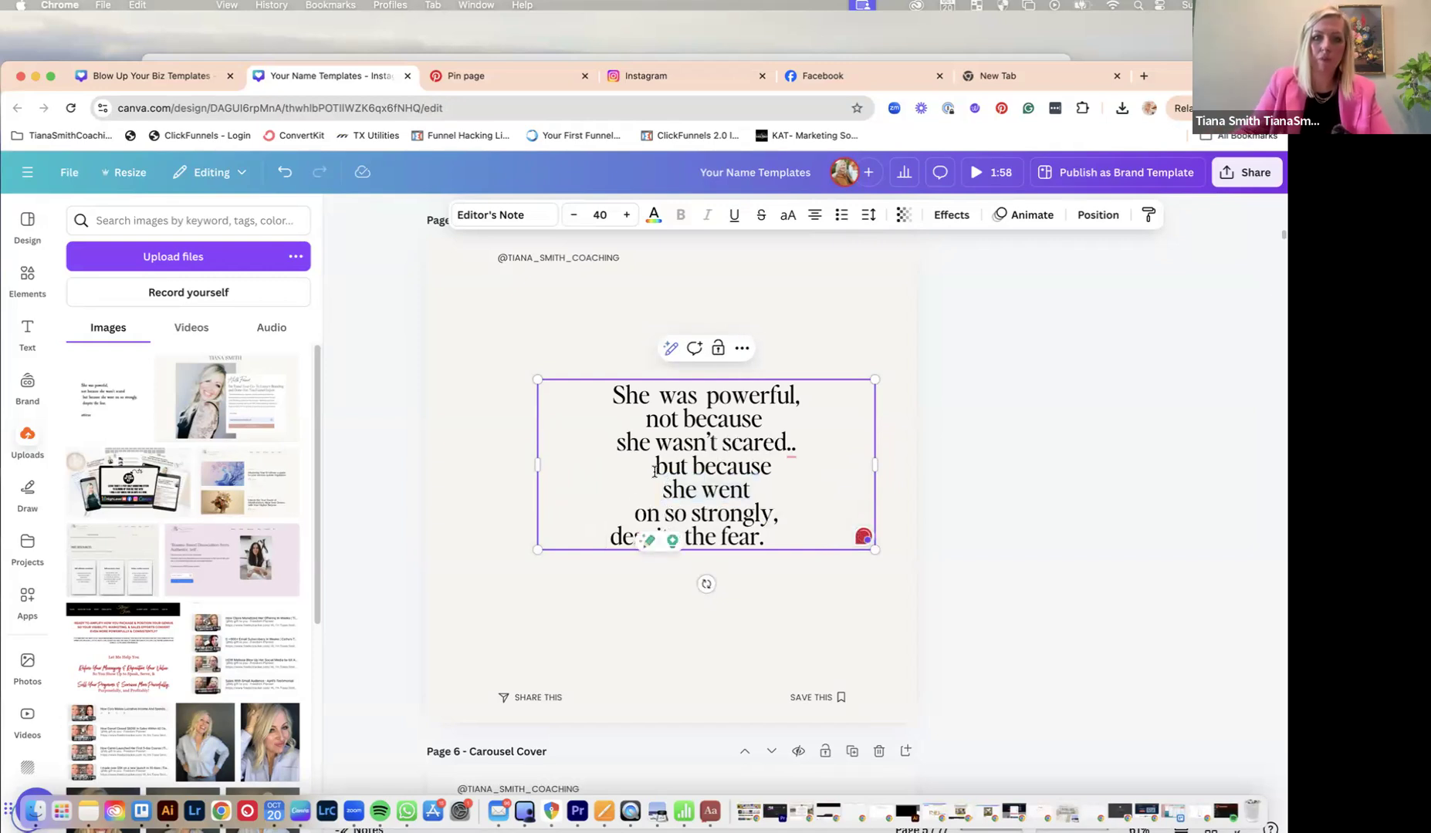
left_click(656, 465)
key("BackSpace")
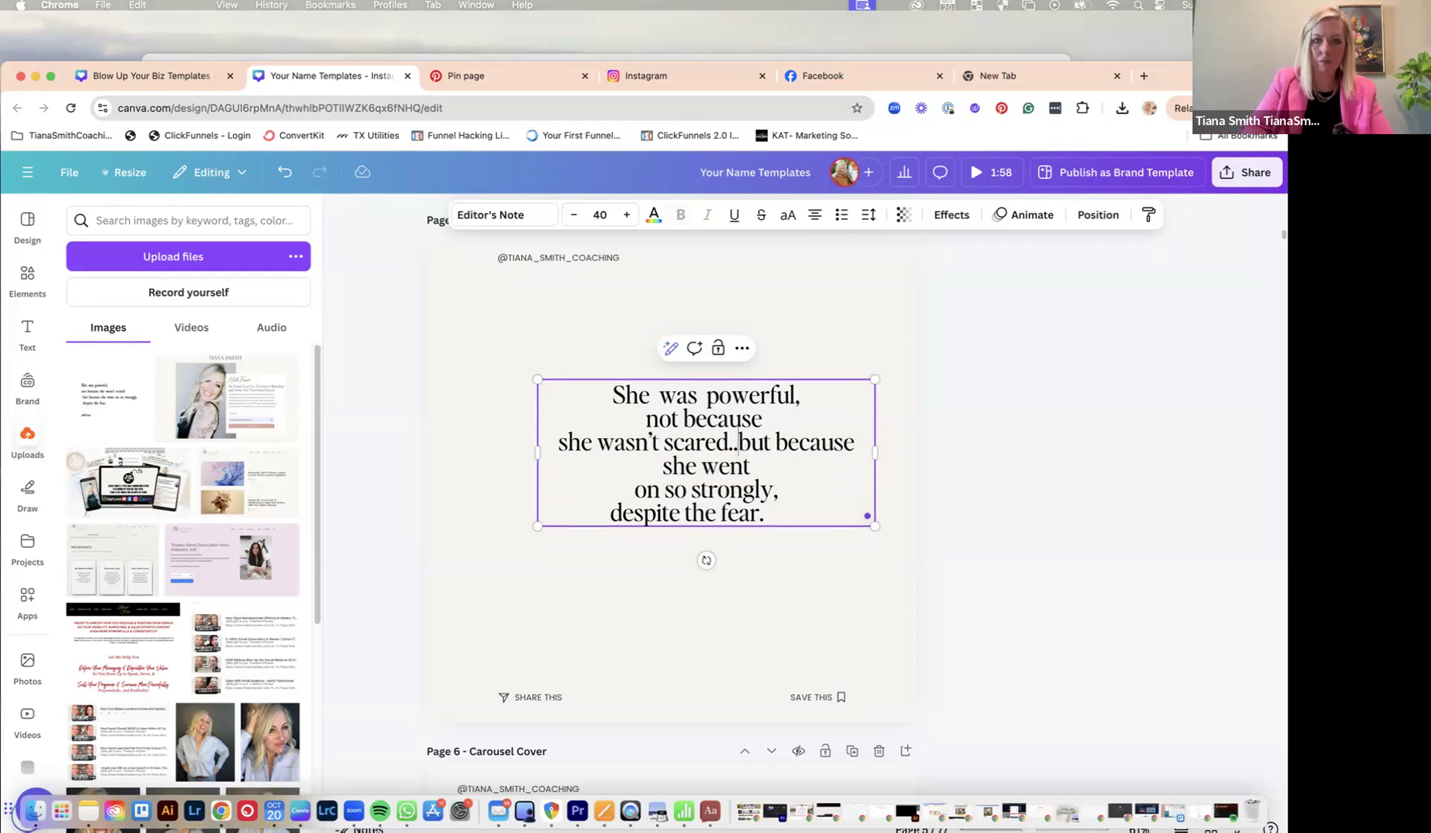
key("Return")
key("Return")
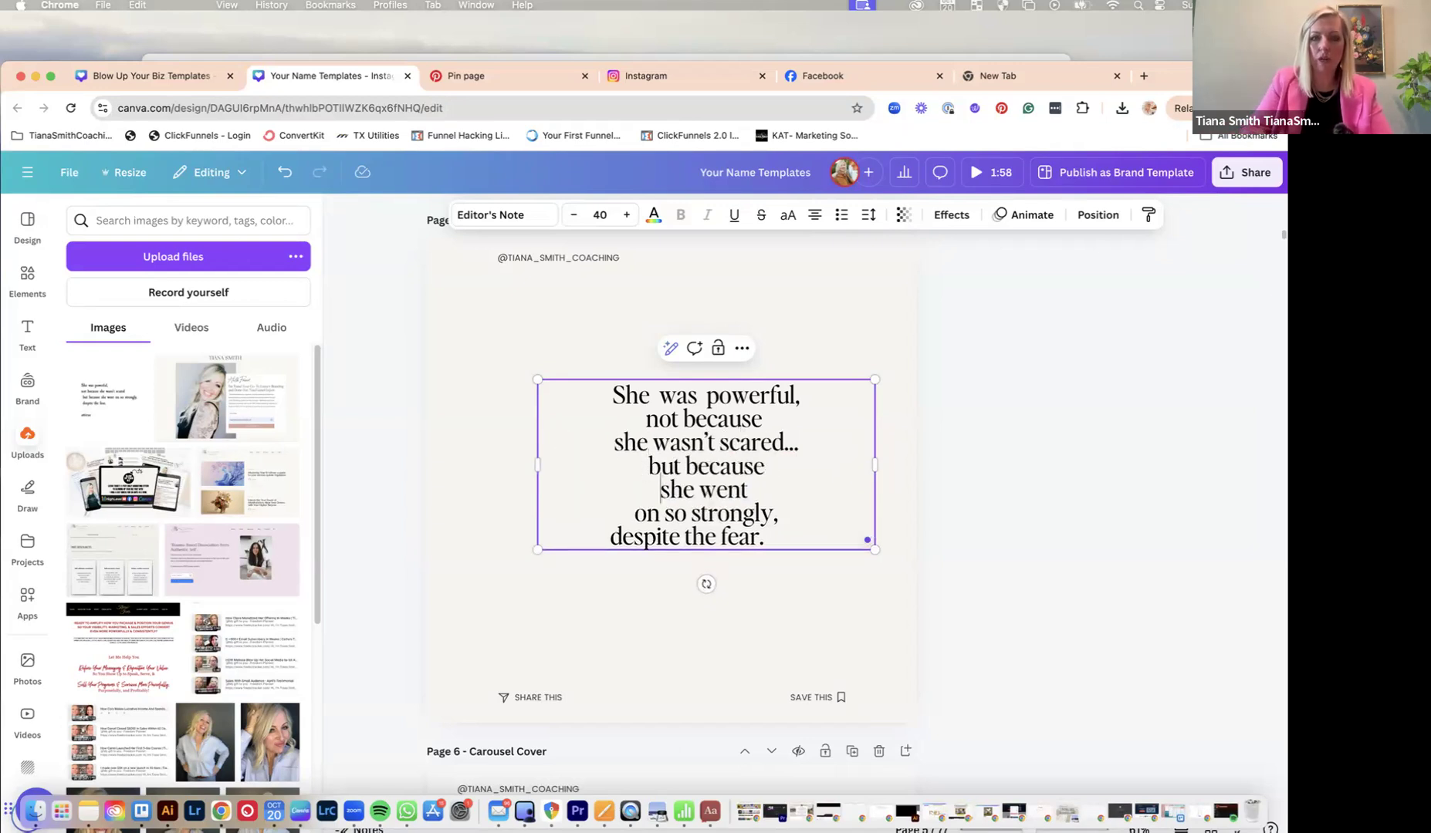
- Join "she went" to the "but because" line and keep "despite the fear." on its own last line
key("BackSpace")
left_click(605, 509)
key("BackSpace")
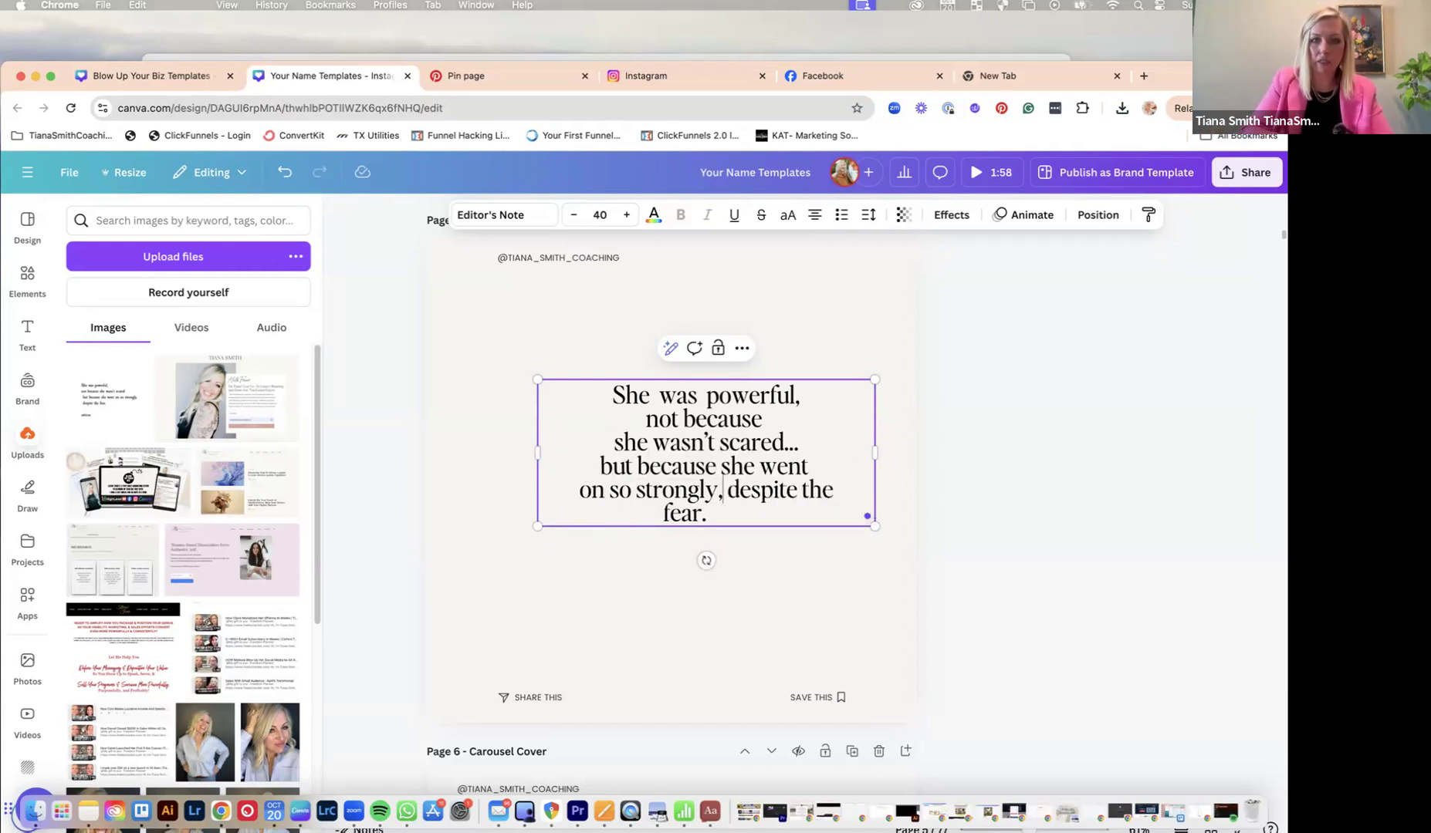
key("Return")
key("Escape")
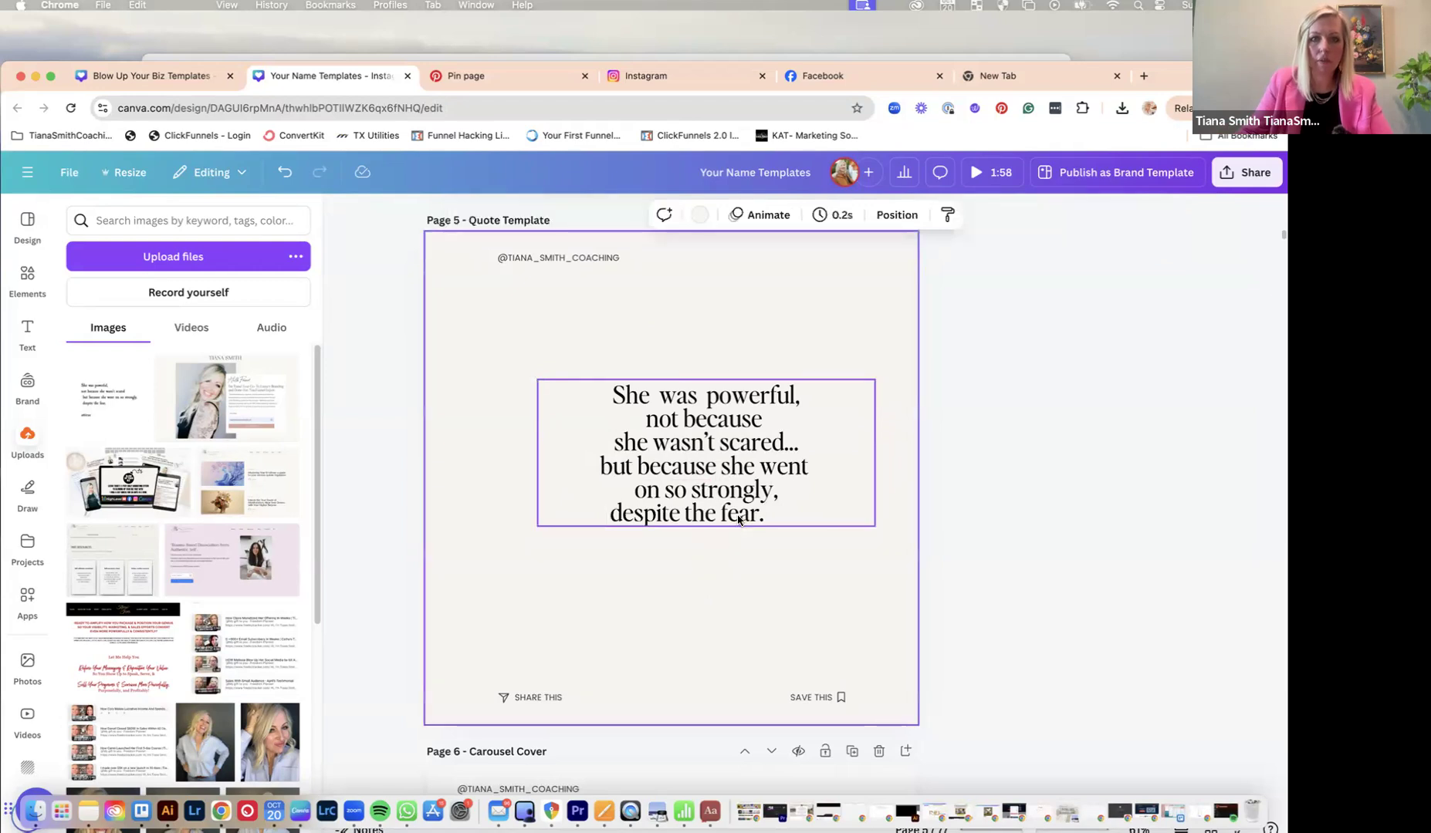
left_click(819, 216)
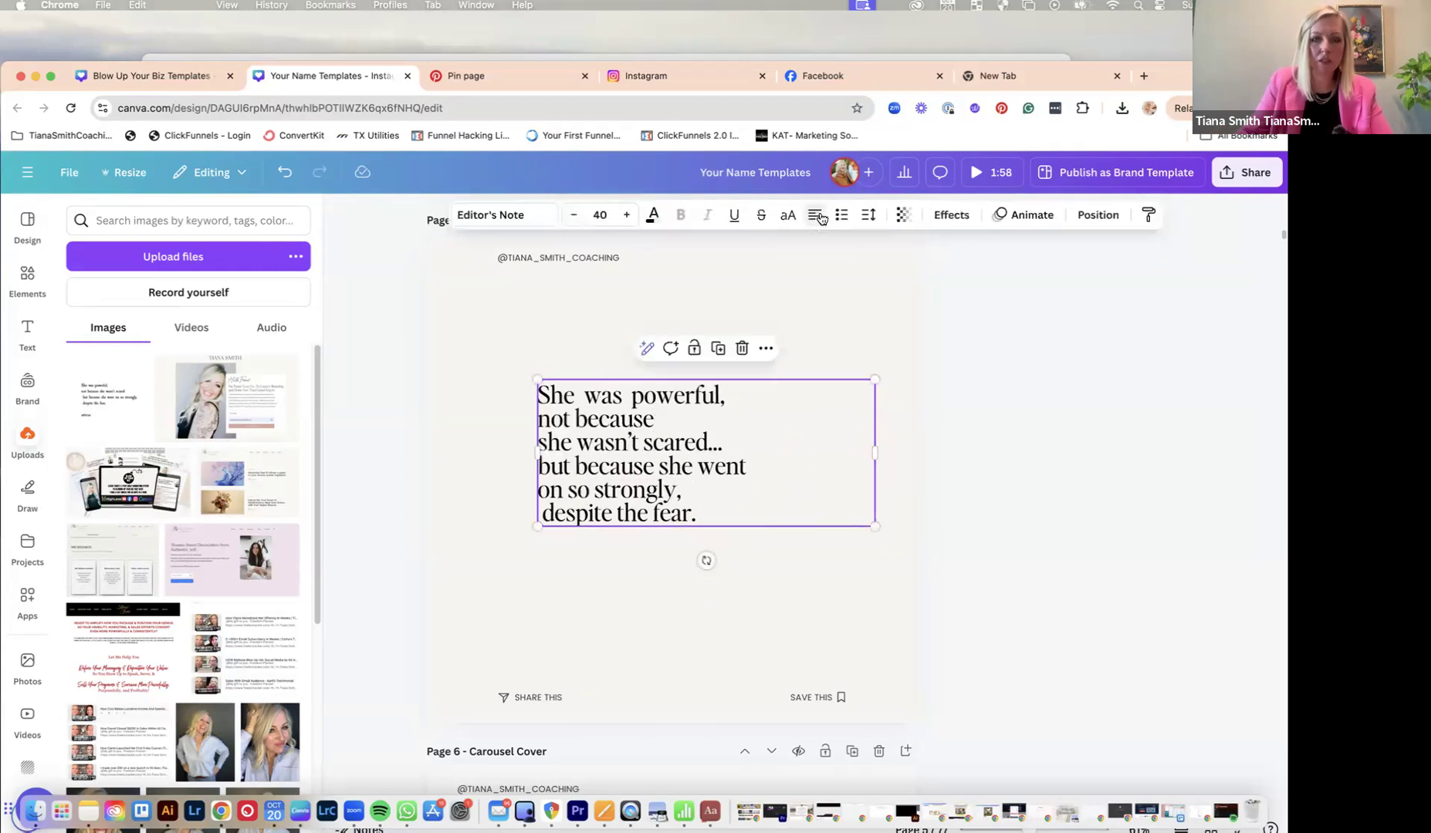
left_click(815, 220)
left_click(815, 220)
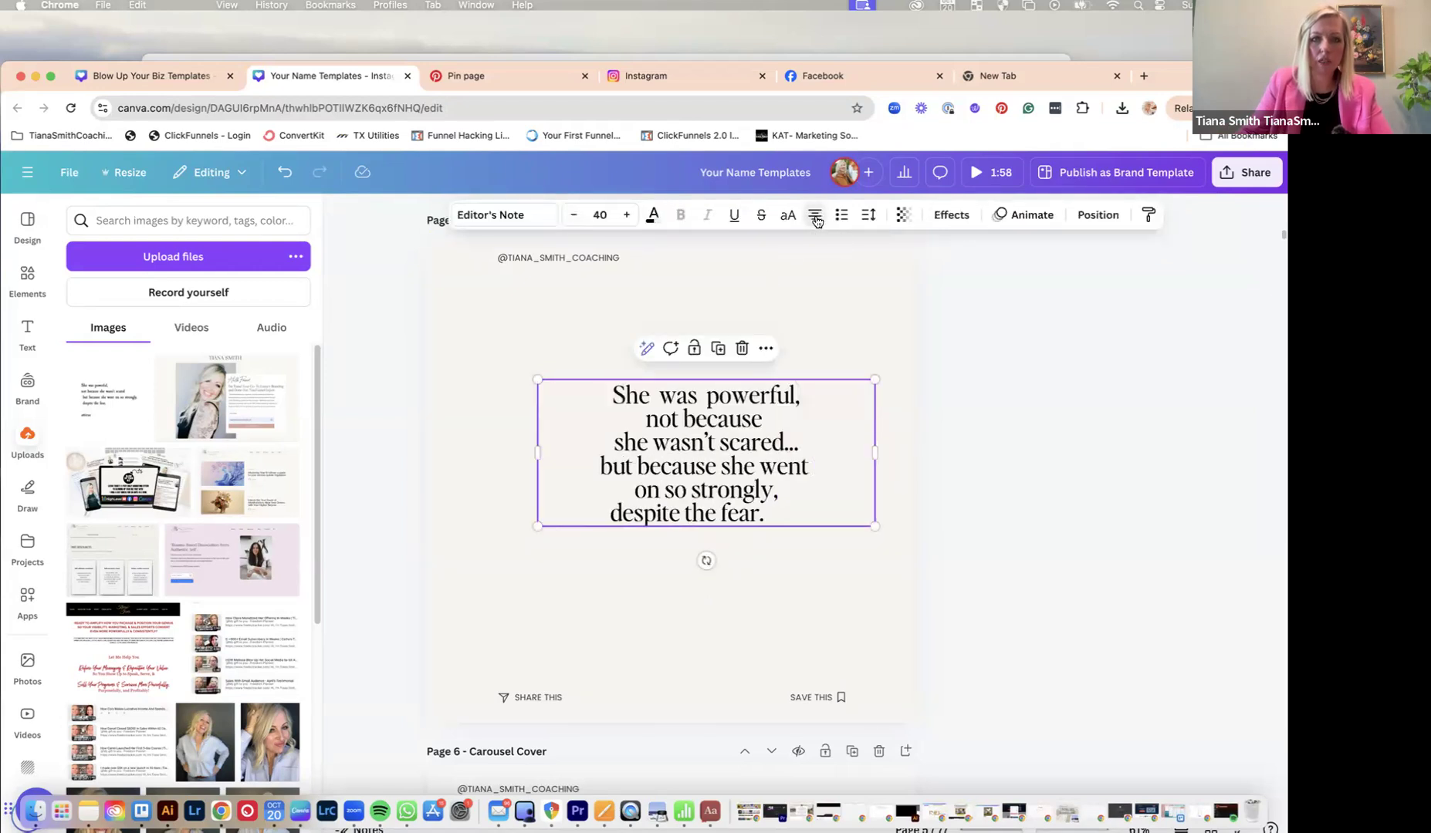
left_click(776, 598)
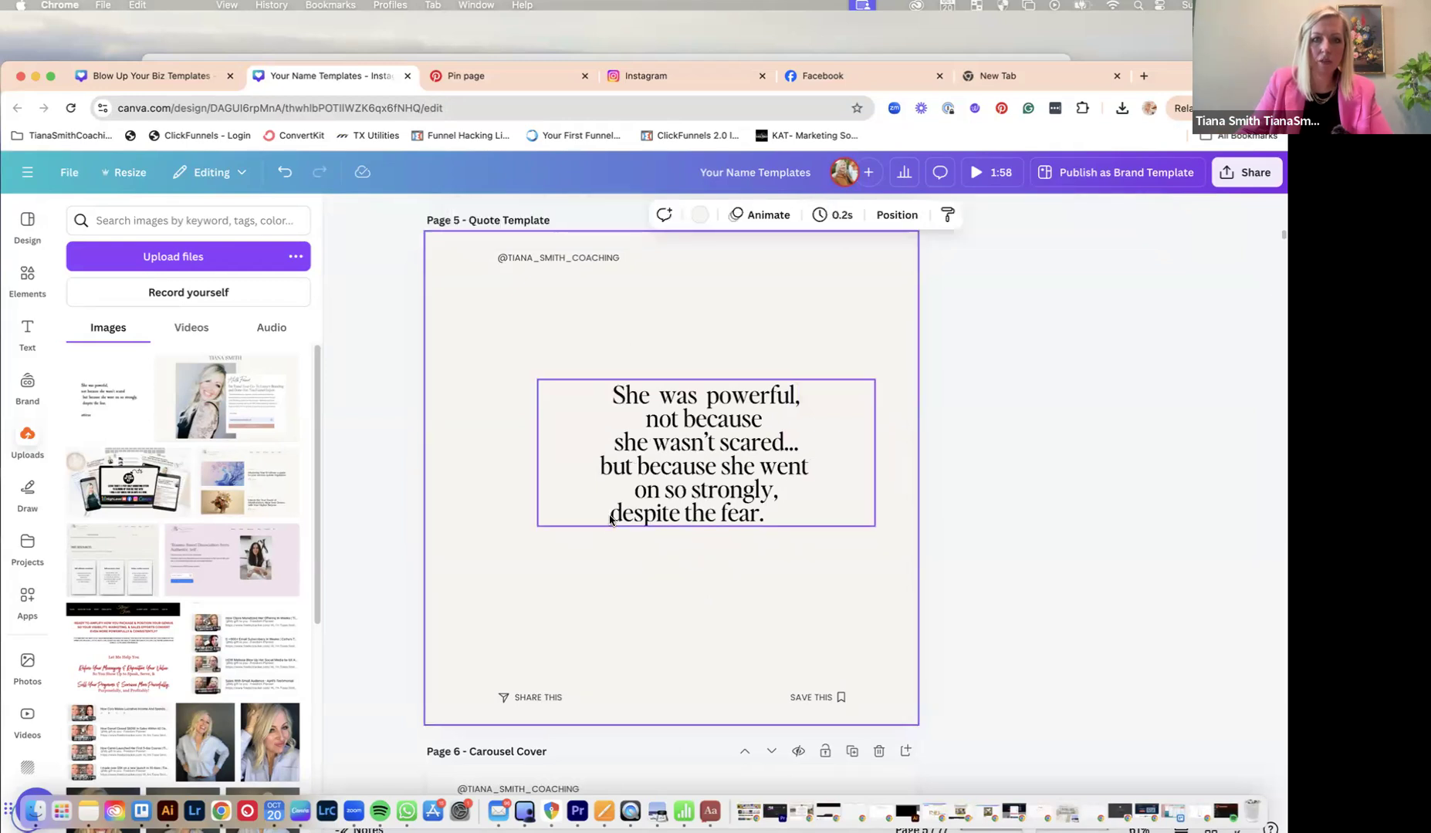
- Remove the leading space before "despite the fear." and put the phrase back on its own line
left_click(610, 513)
key("BackSpace")
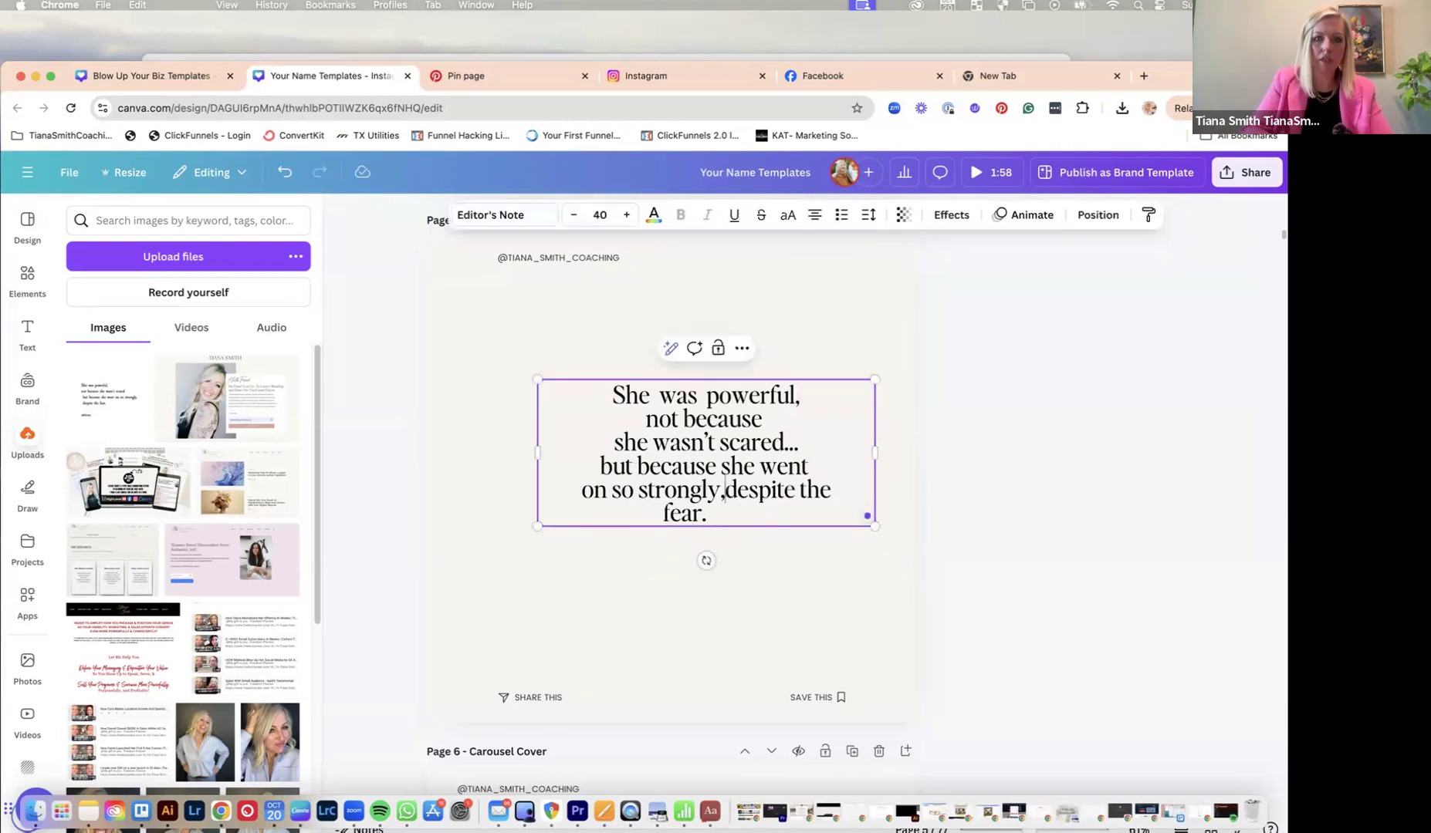
key("Return")
left_click(753, 590)
- Move the quote text down and to the left side of the page and set it to left alignment
left_click(747, 482)
left_click_drag(746, 482, 708, 501)
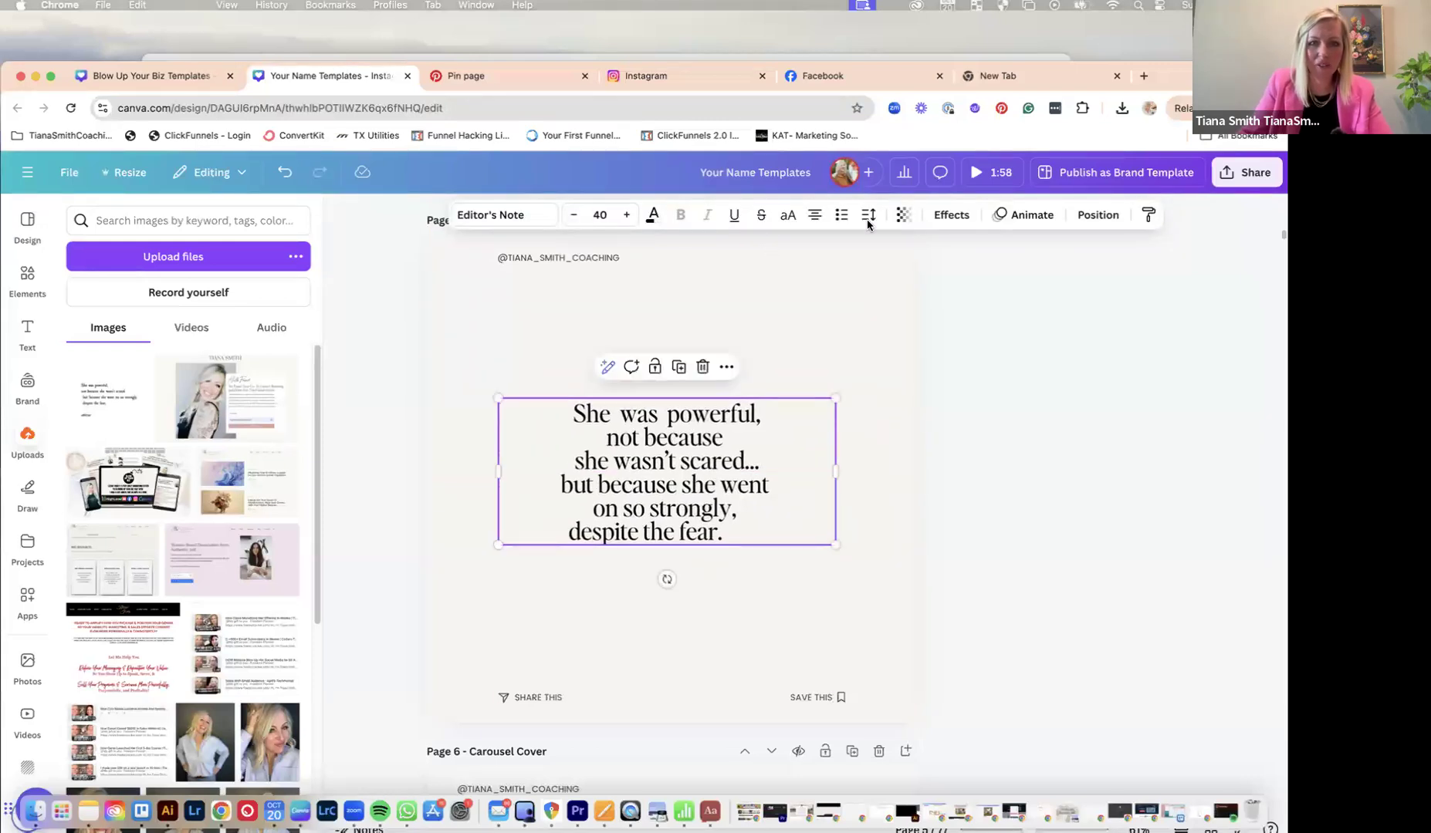
left_click(814, 215)
left_click(671, 549)
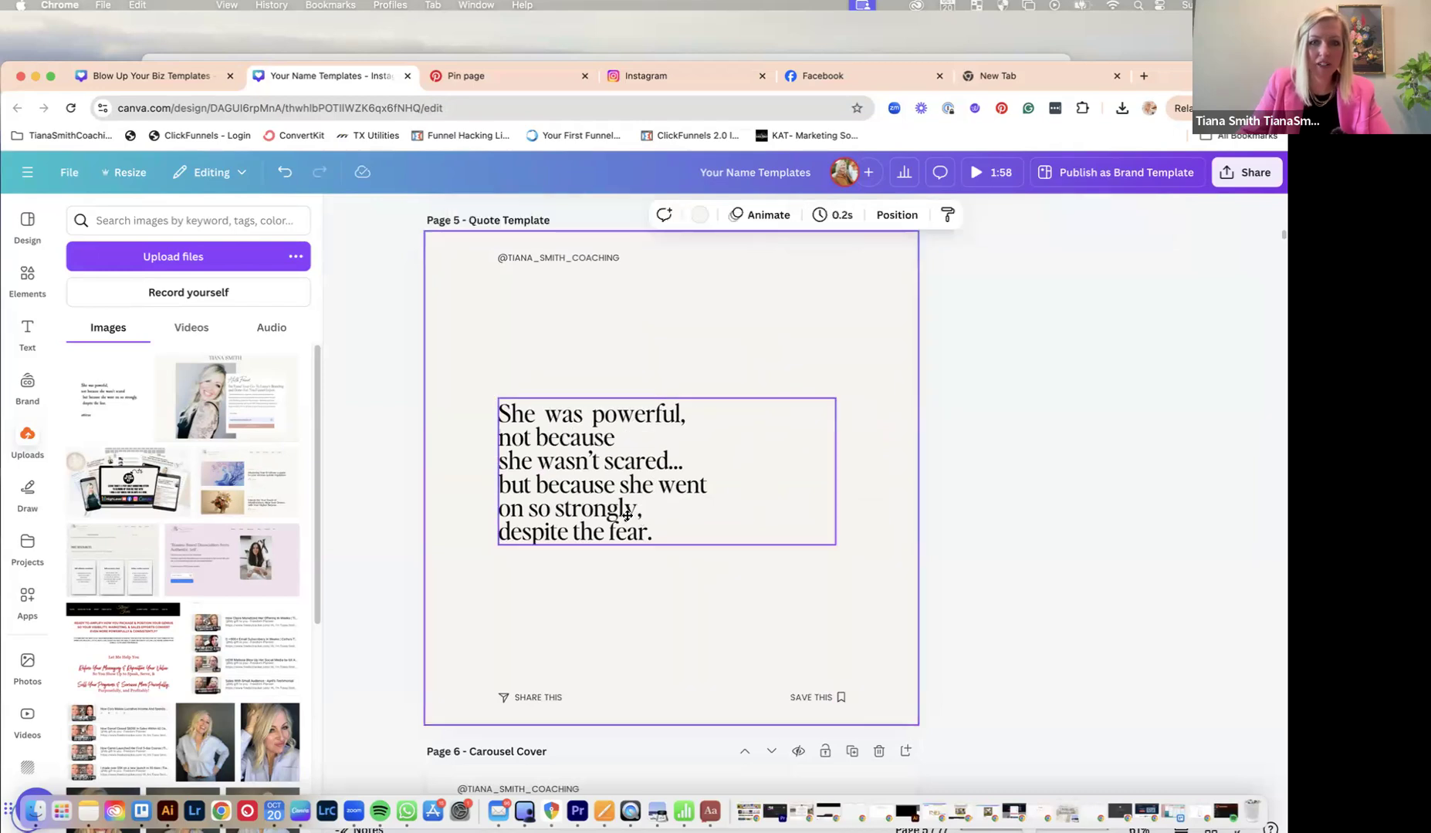
left_click_drag(629, 505, 618, 504)
left_click(629, 609)
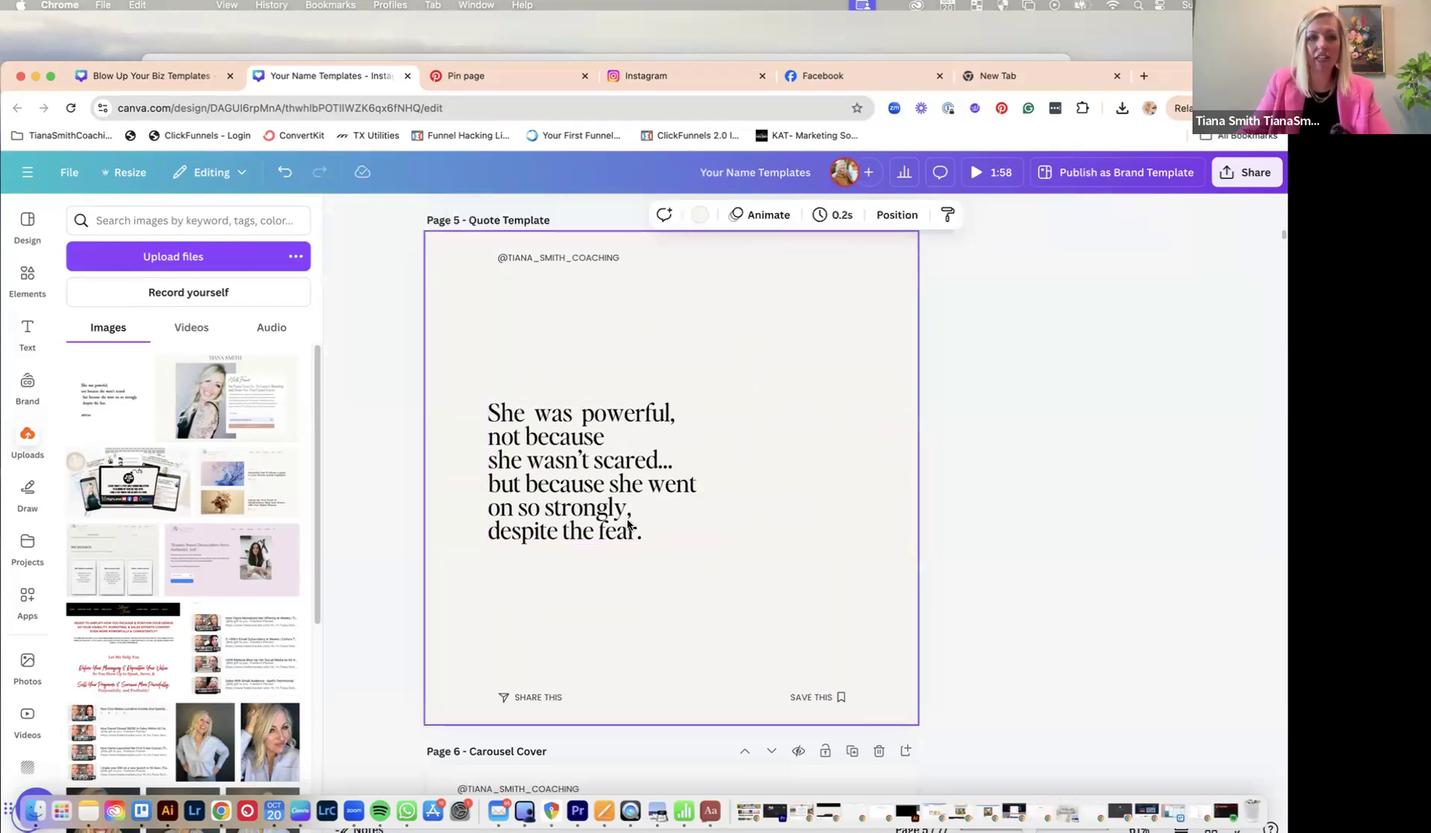
left_click(629, 525)
left_click(644, 590)
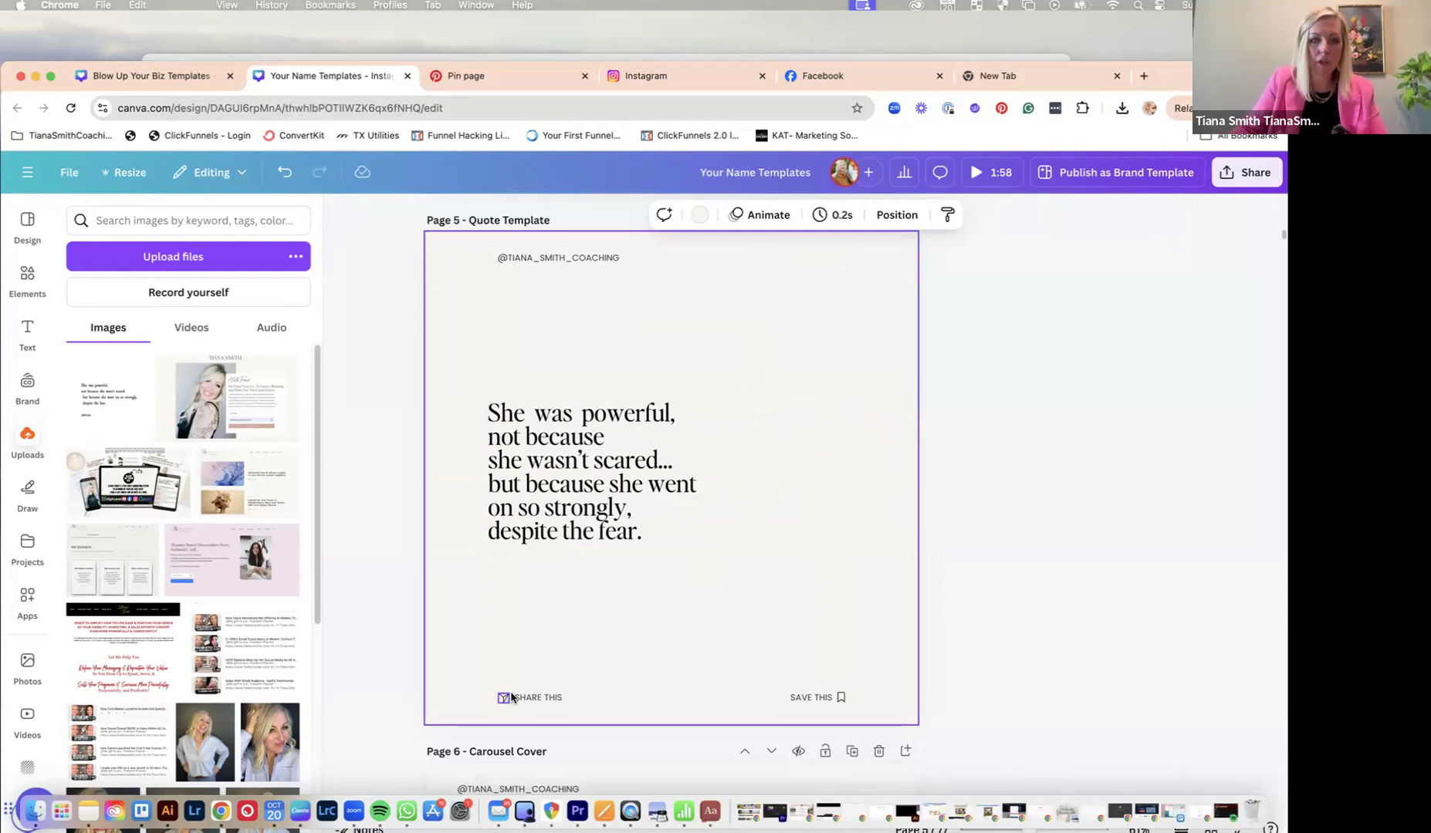
- Duplicate the SHARE THIS label and place the copy directly below the last line of the quote
left_click(551, 699)
left_click(609, 662)
left_click_drag(624, 744, 584, 596)
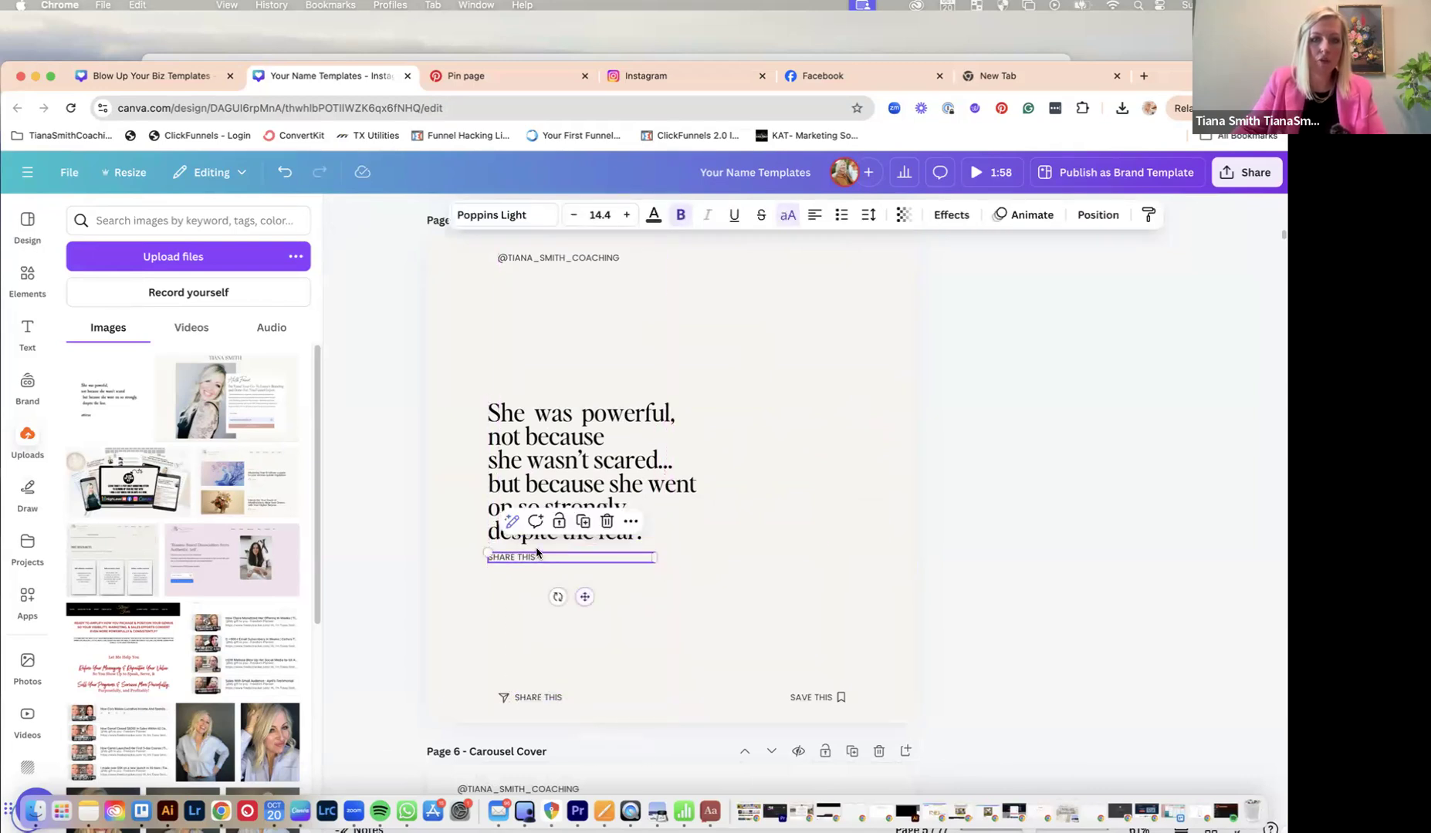
- Replace the copied label's text with the attribution "-ATTICUS"
double_click(535, 552)
key("BackSpace")
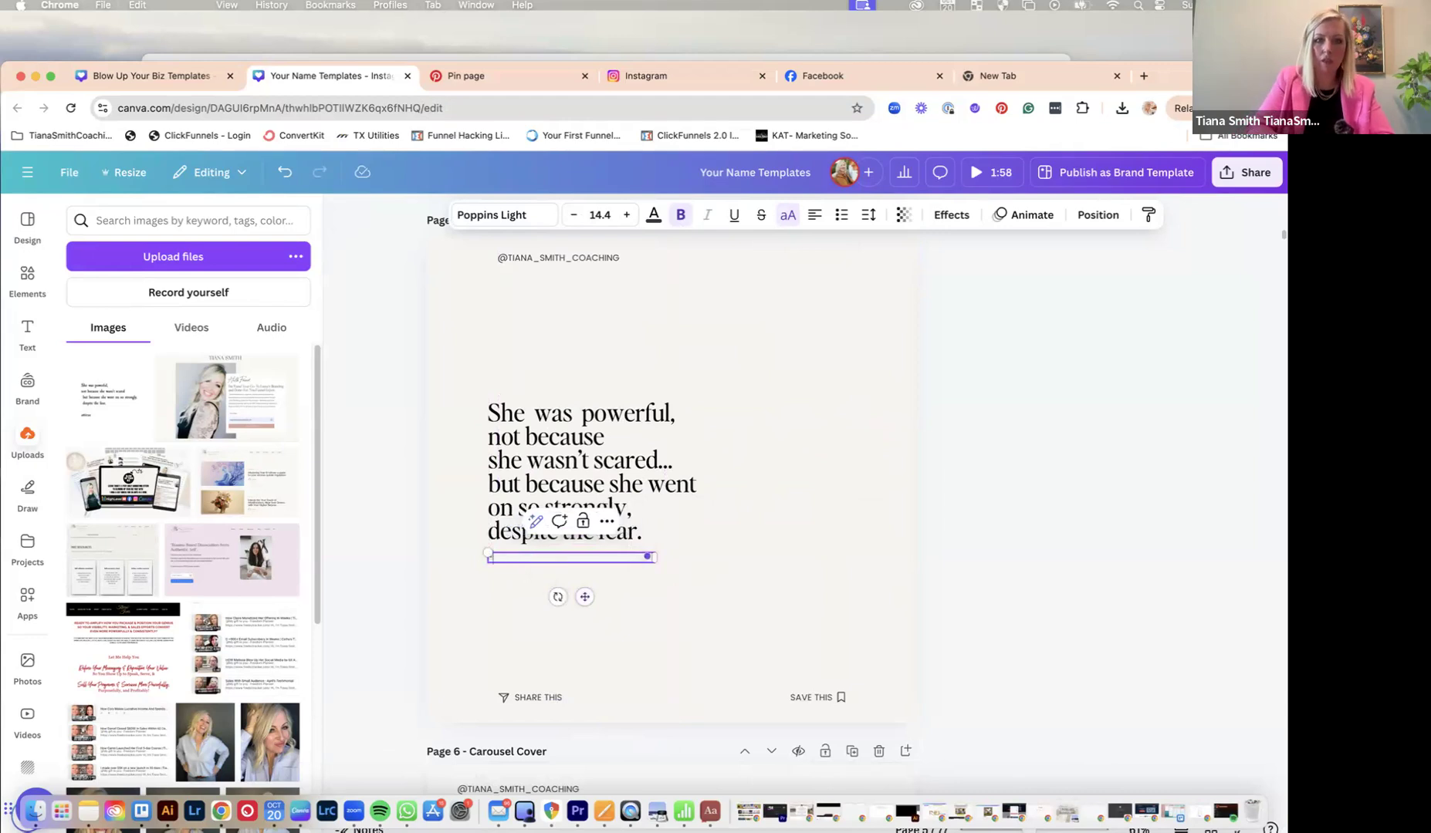
type("ATTICUS")
left_click(720, 517)
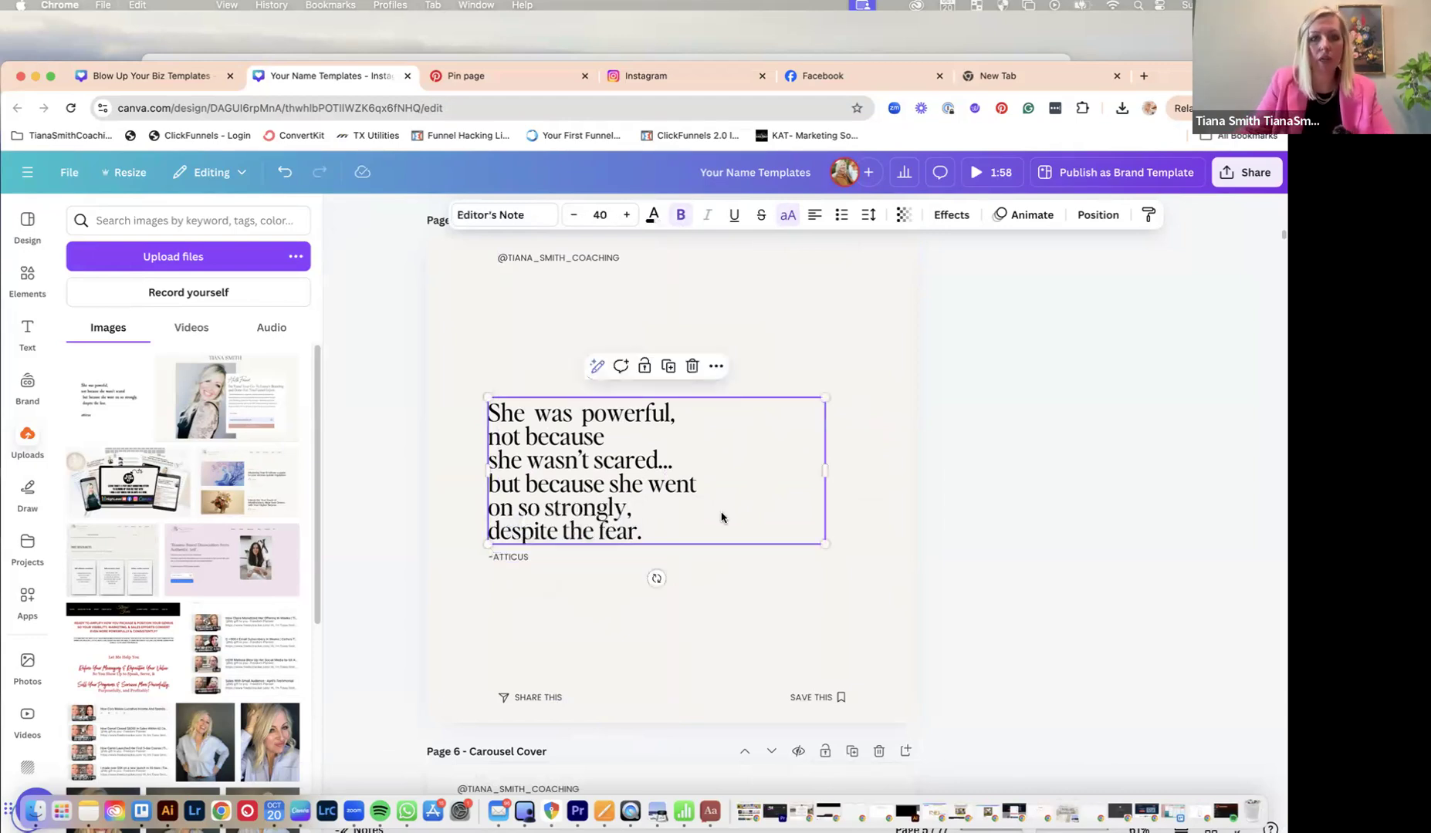
left_click(546, 554)
left_click(747, 550)
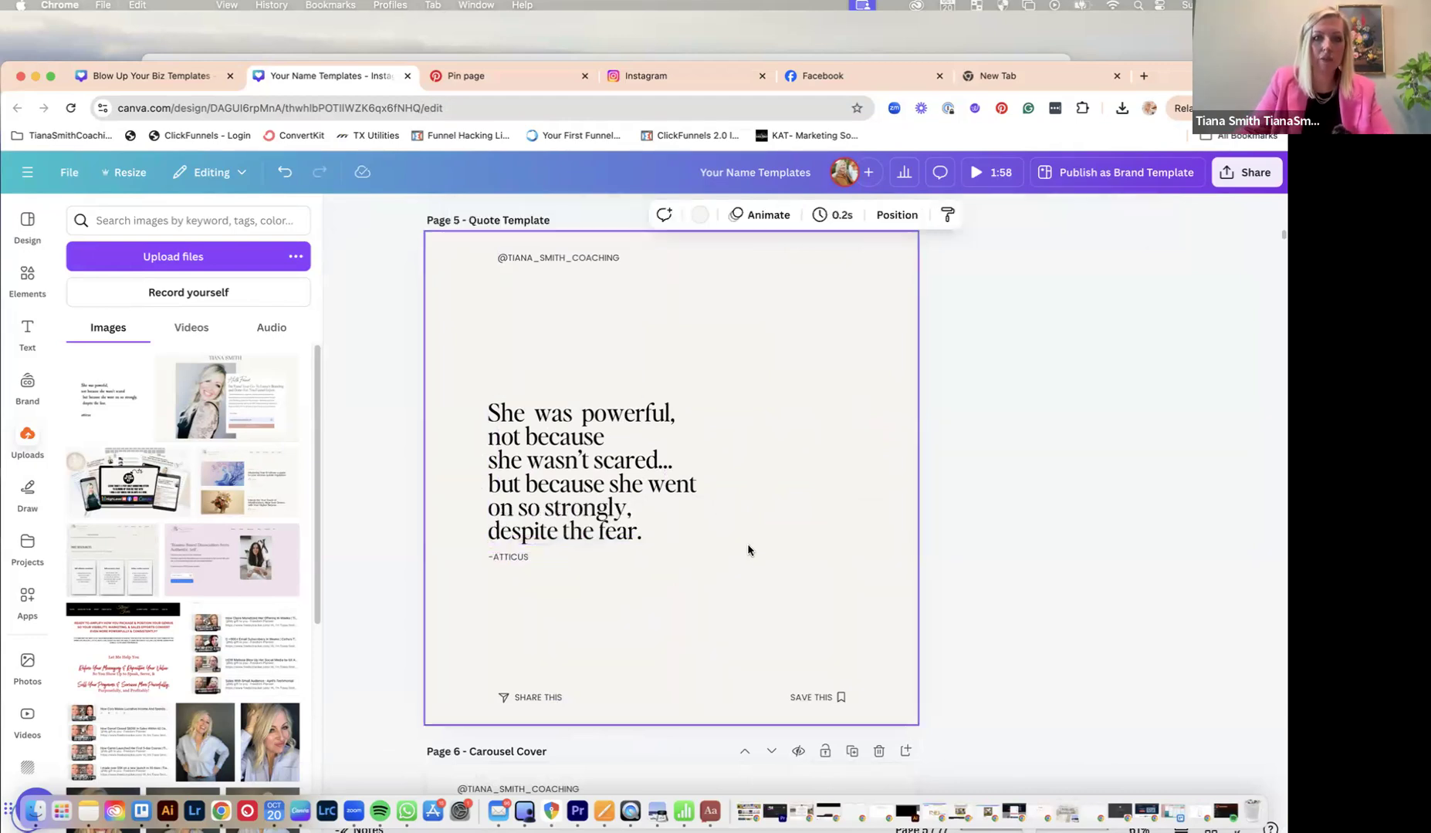
- Shift the account handle at the top of the page slightly left and down
left_click(549, 257)
left_click_drag(550, 257, 534, 261)
left_click(808, 603)
- Move the quote text right toward the page's middle and place the -ATTICUS line beneath the end of its last line
left_click_drag(563, 427, 646, 421)
left_click_drag(512, 554, 707, 544)
left_click(906, 495)
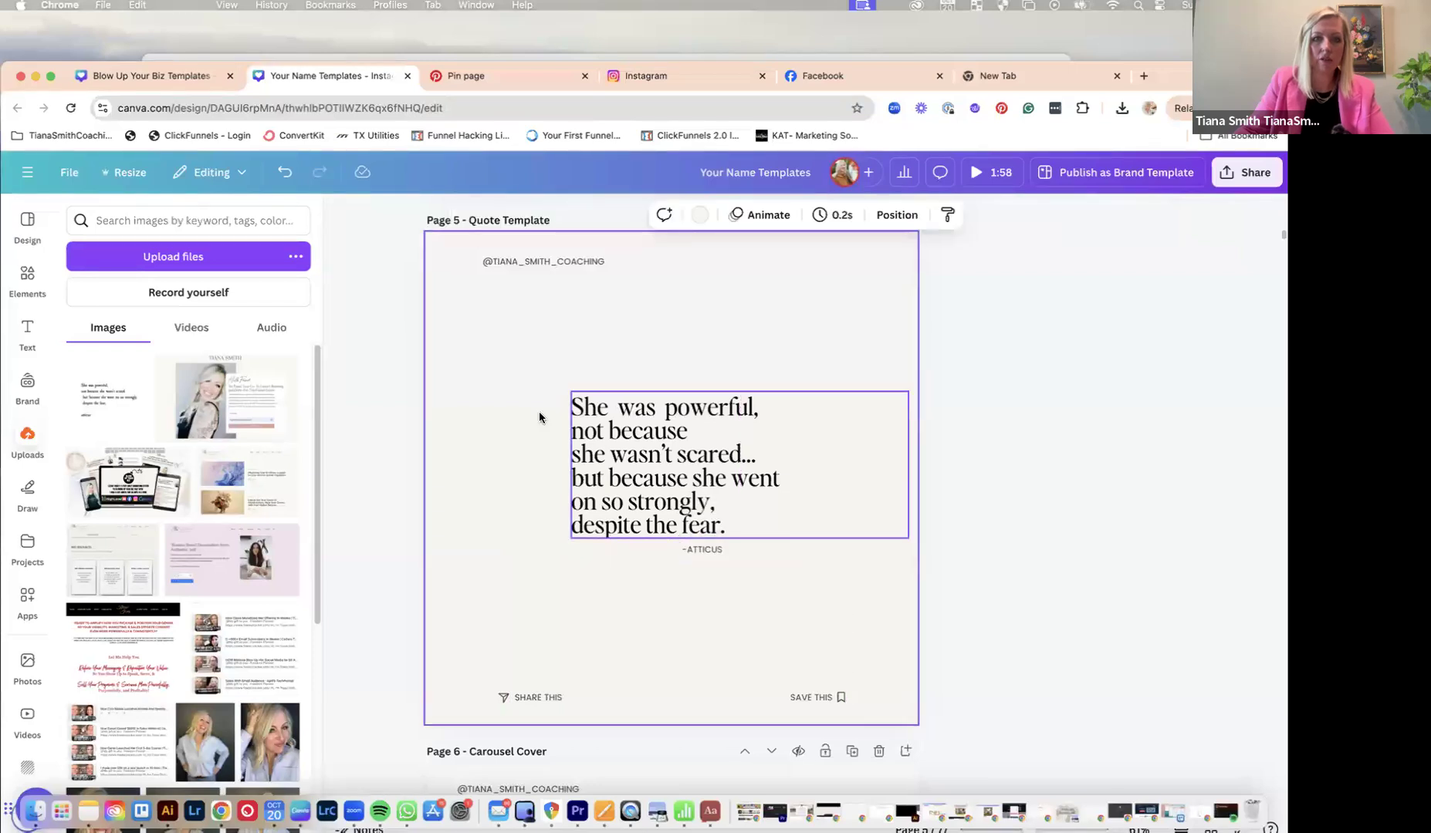
left_click(588, 430)
left_click(565, 639)
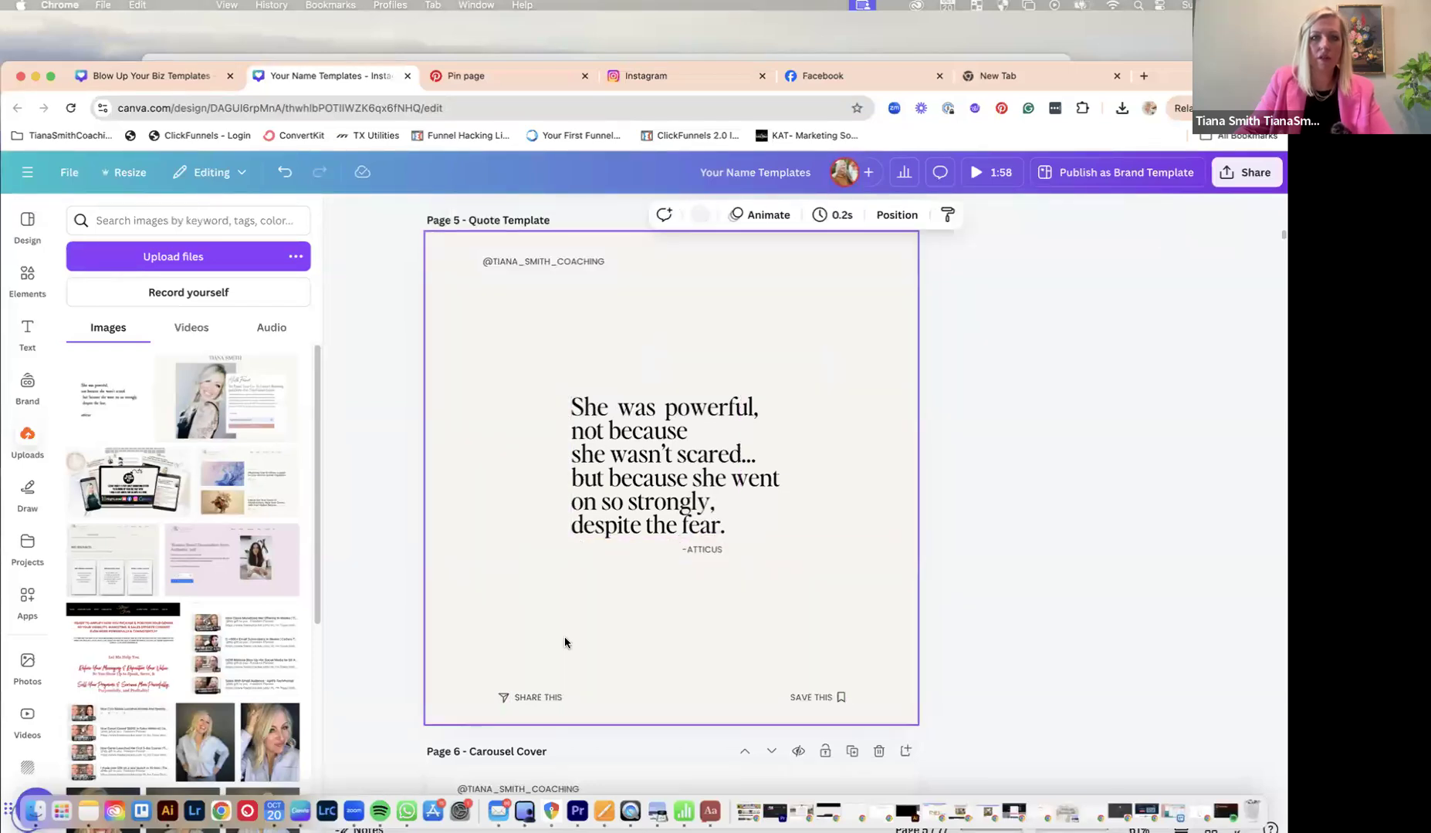
- Move the account handle further left and slightly up, closer to the page's upper-left corner
left_click(548, 266)
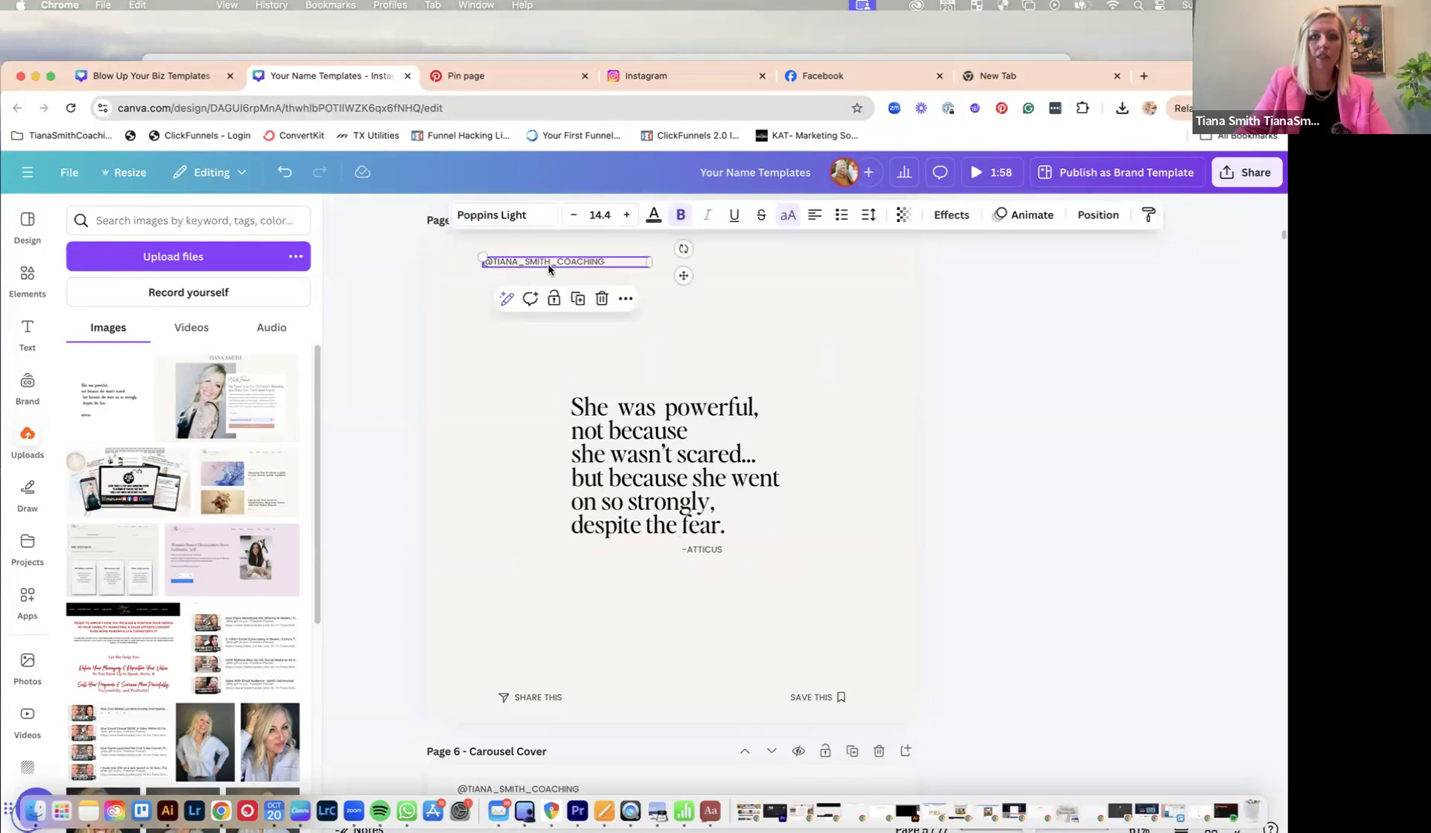
left_click_drag(532, 261, 510, 259)
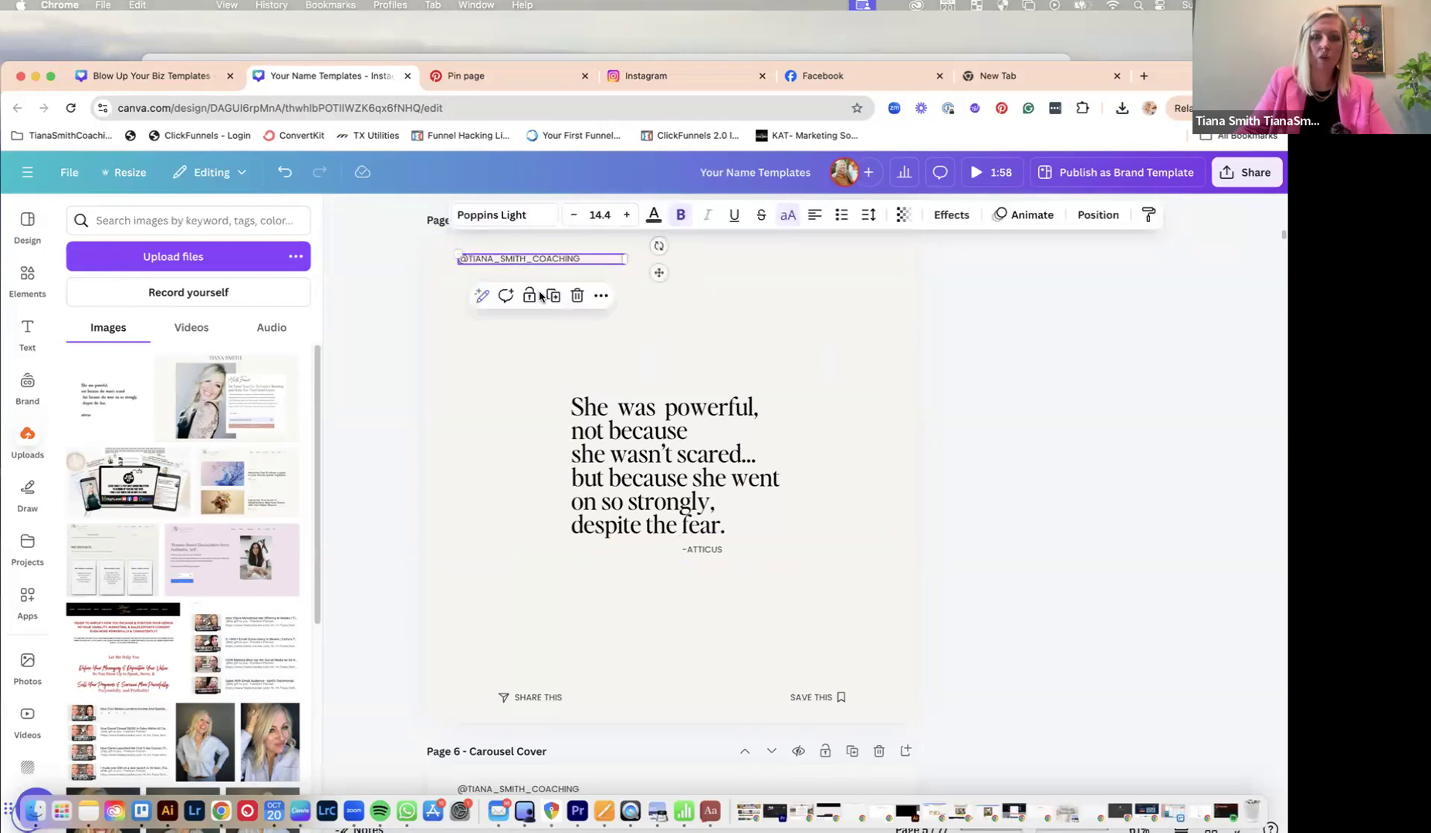
left_click(715, 337)
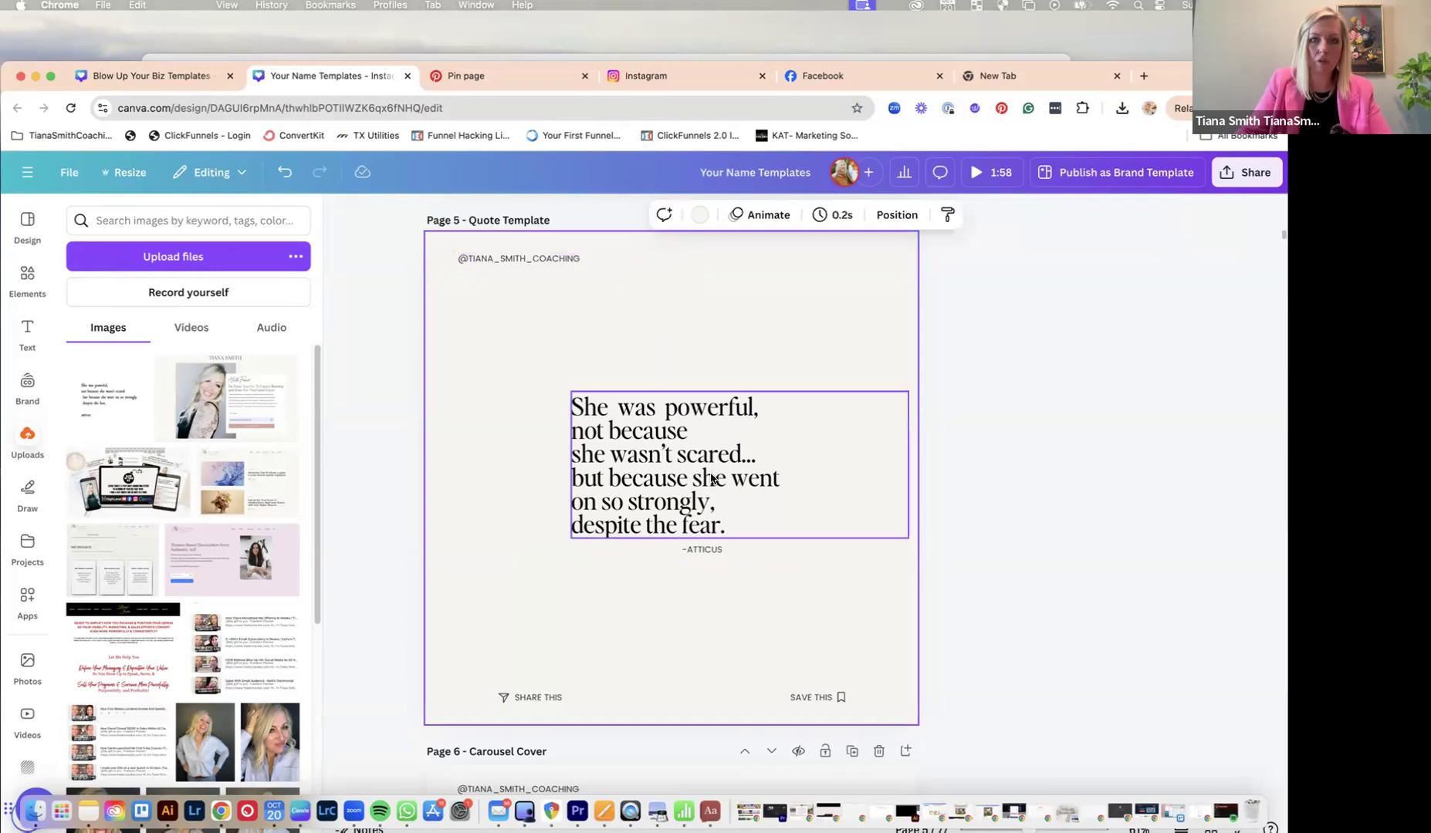
- Nudge the quote text slightly right and shift the -ATTICUS attribution right to follow it
left_click_drag(713, 467, 722, 467)
left_click_drag(732, 550, 766, 549)
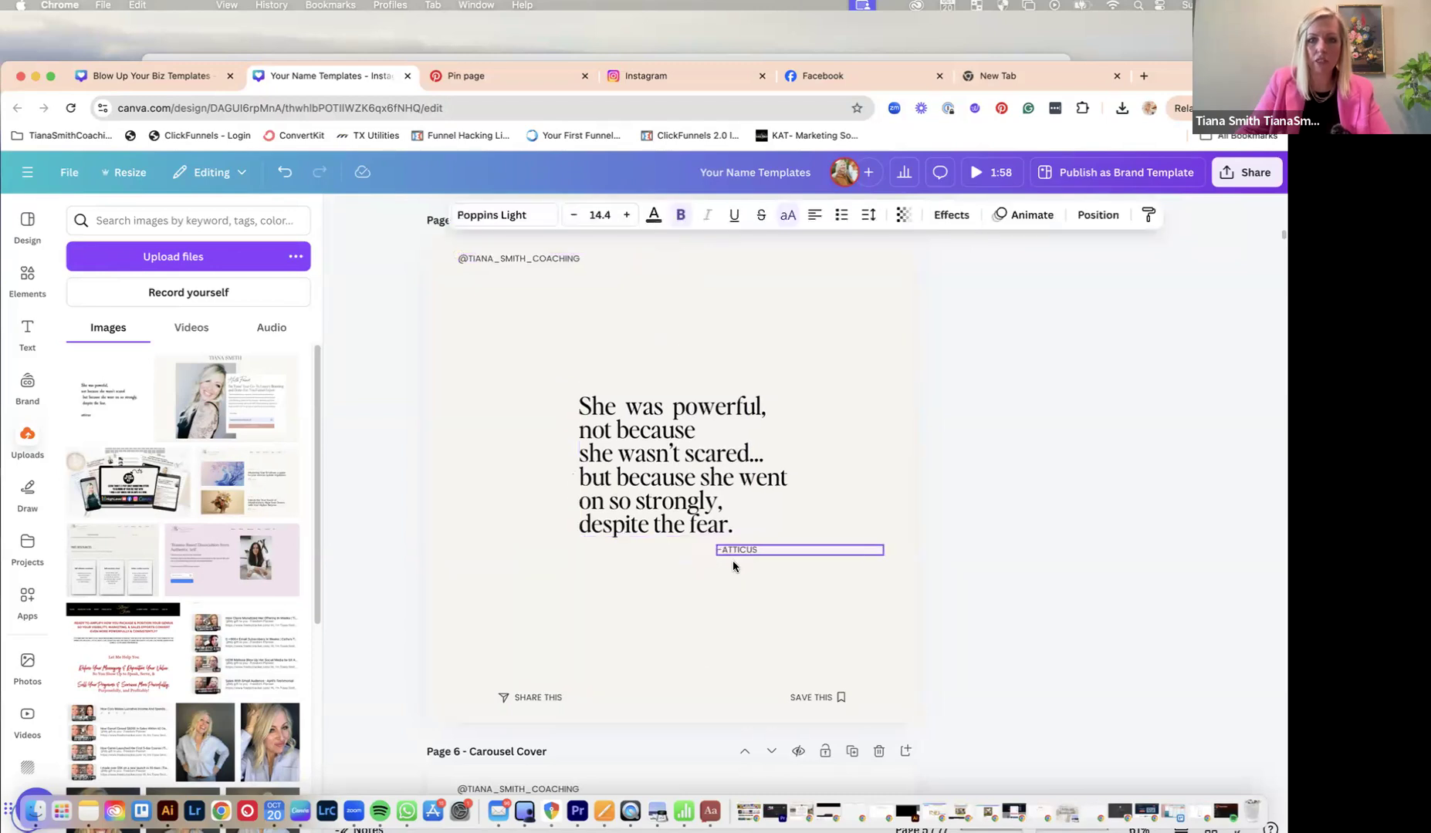
left_click(682, 656)
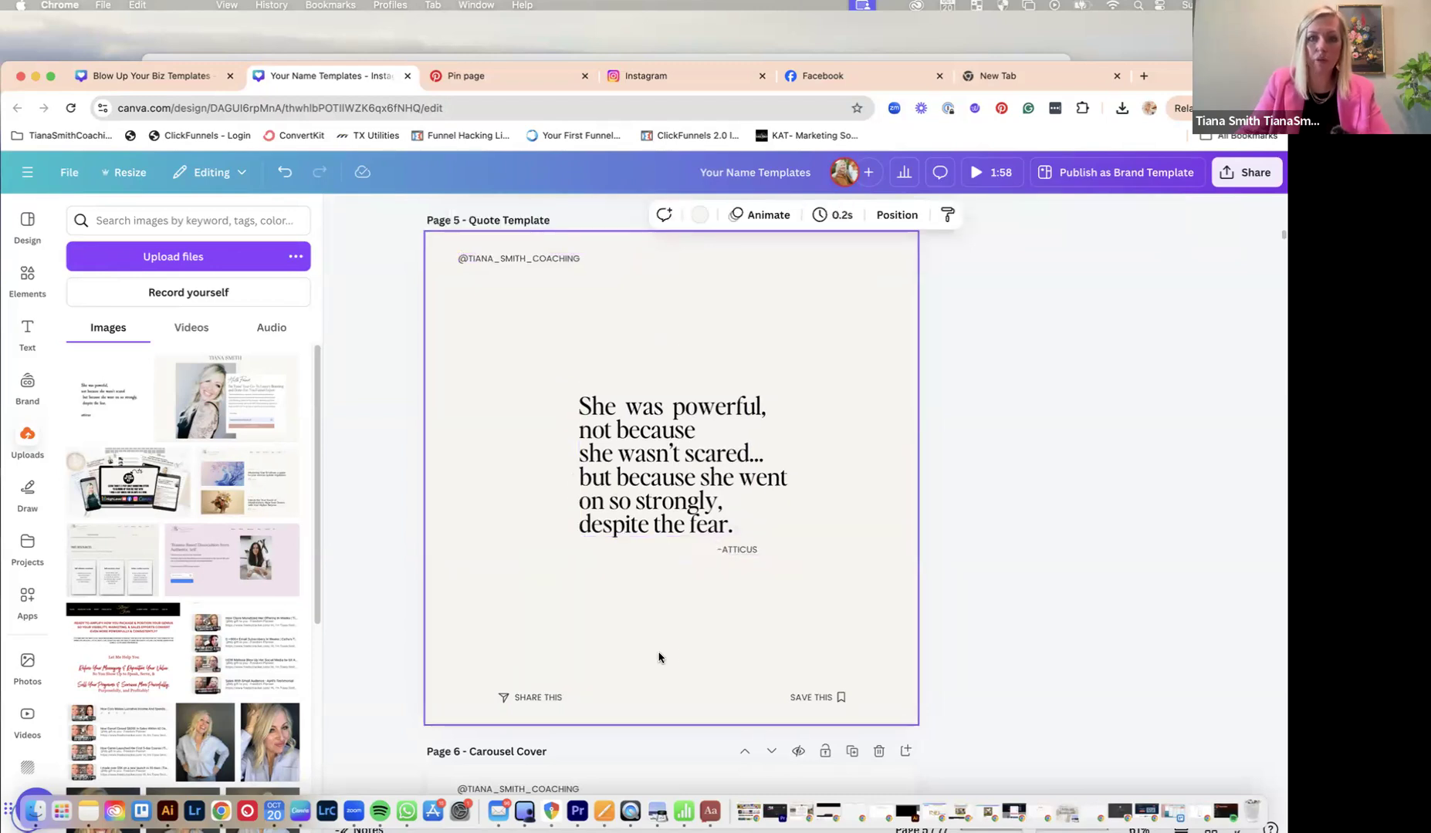
left_click(985, 567)
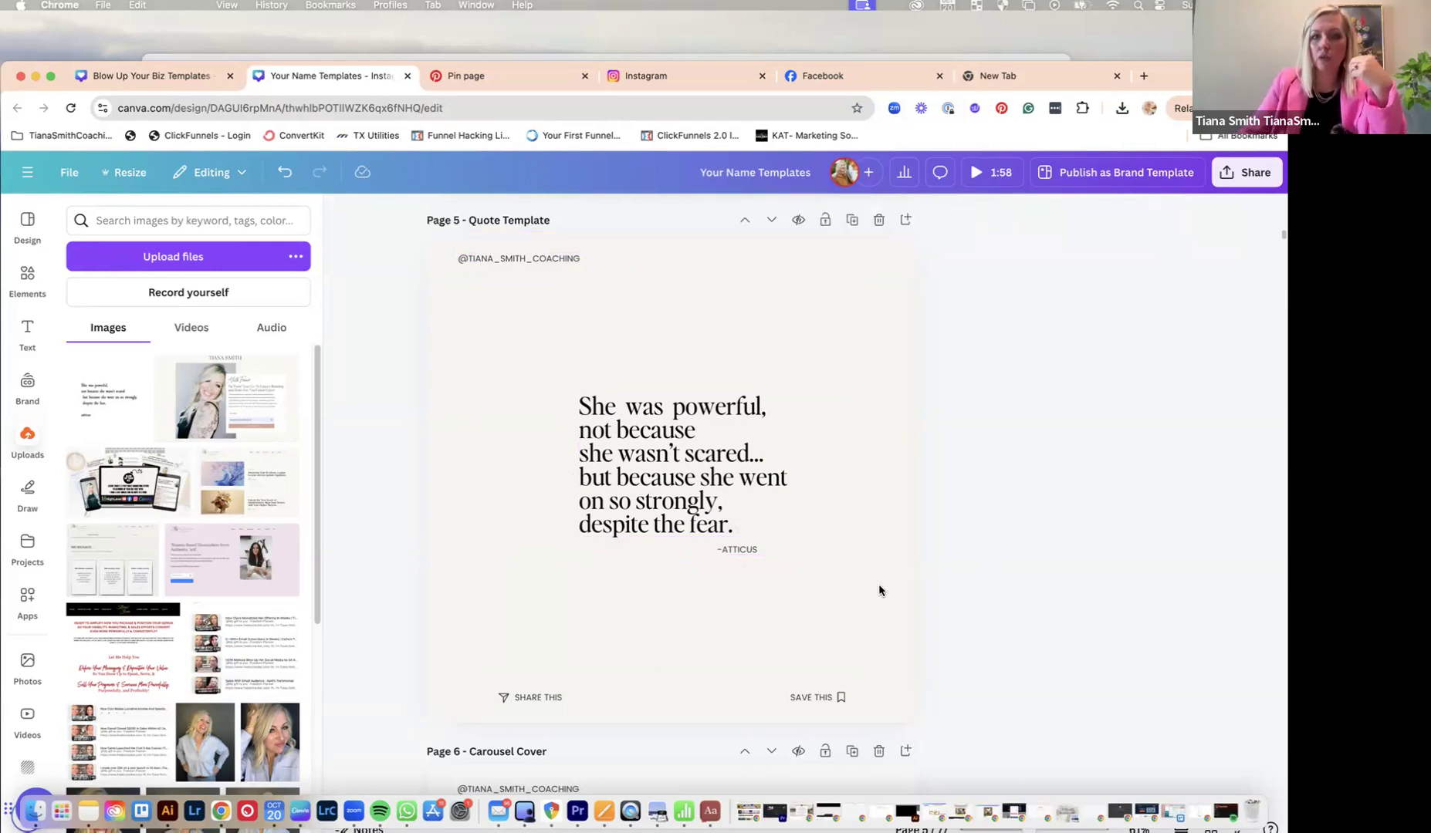
- Duplicate the finished Quote Template page and go on to the Carousel Cover page
left_click(852, 220)
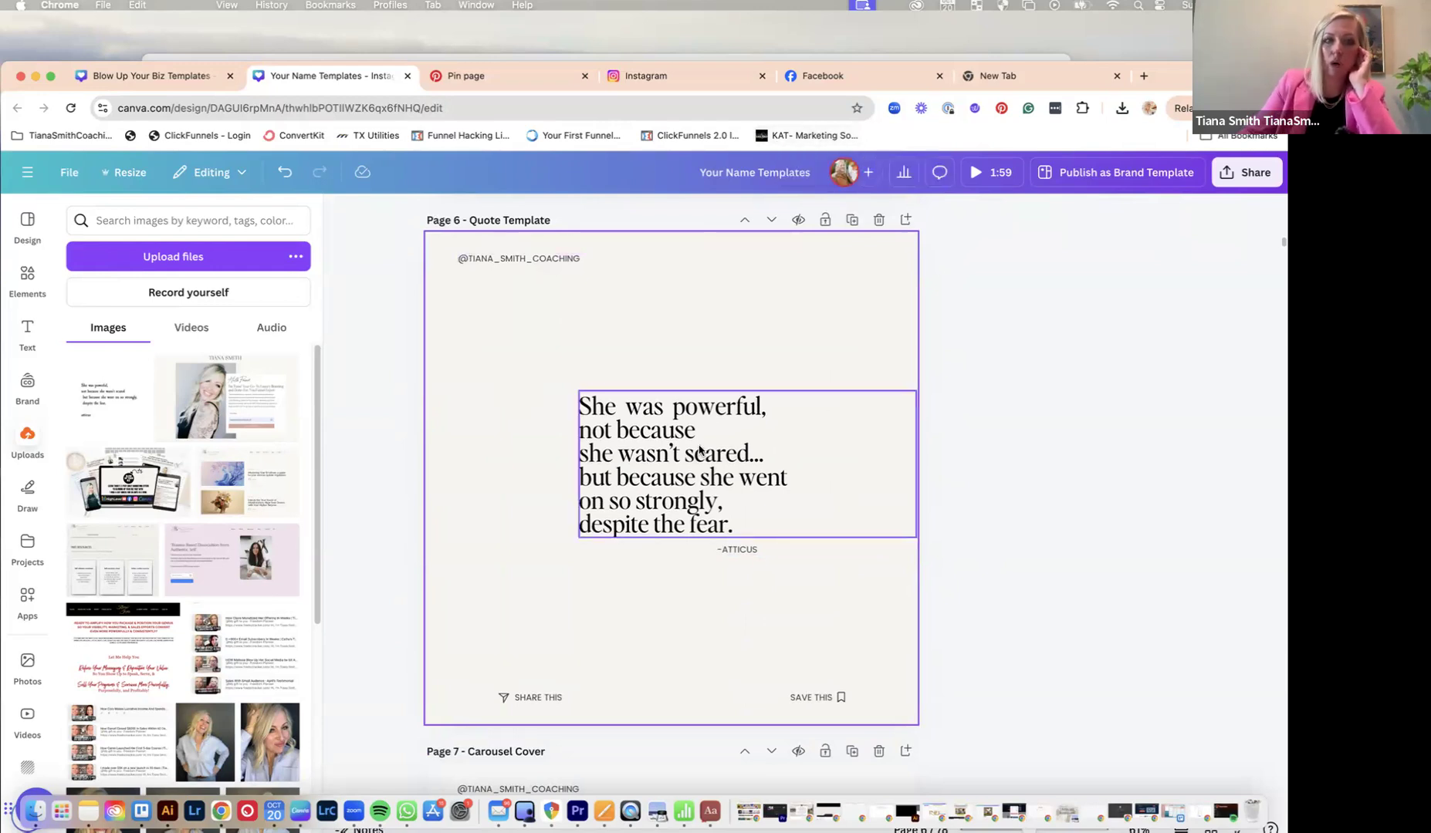
scroll(700, 449, "down", 10)
scroll(653, 457, "up", 4)
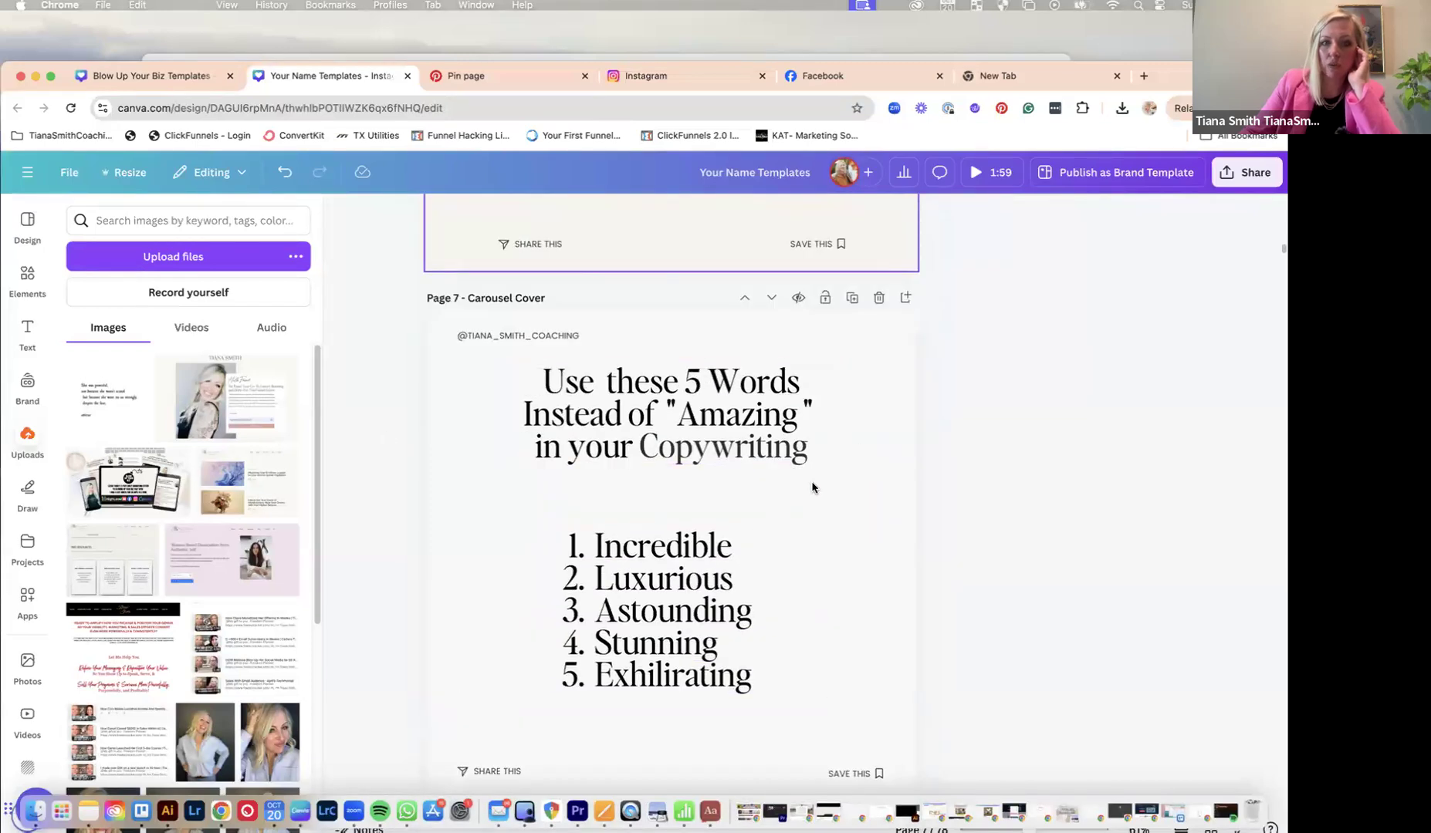
- Try an uploaded close-up portrait as the background of the "Here's Why You Need Great Brand Photos" carousel cover
scroll(811, 487, "down", 5)
left_click(687, 506)
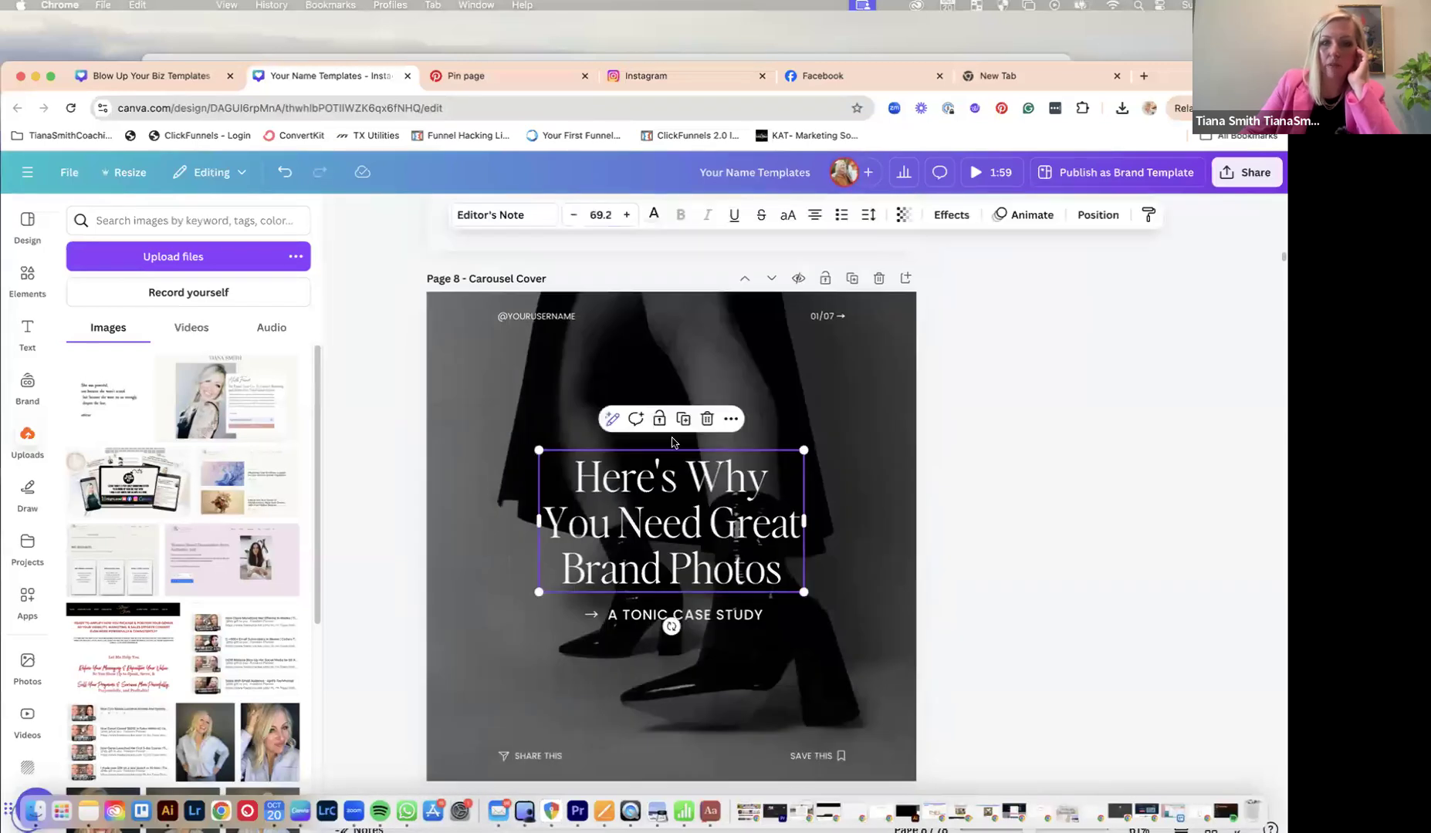
left_click(432, 399)
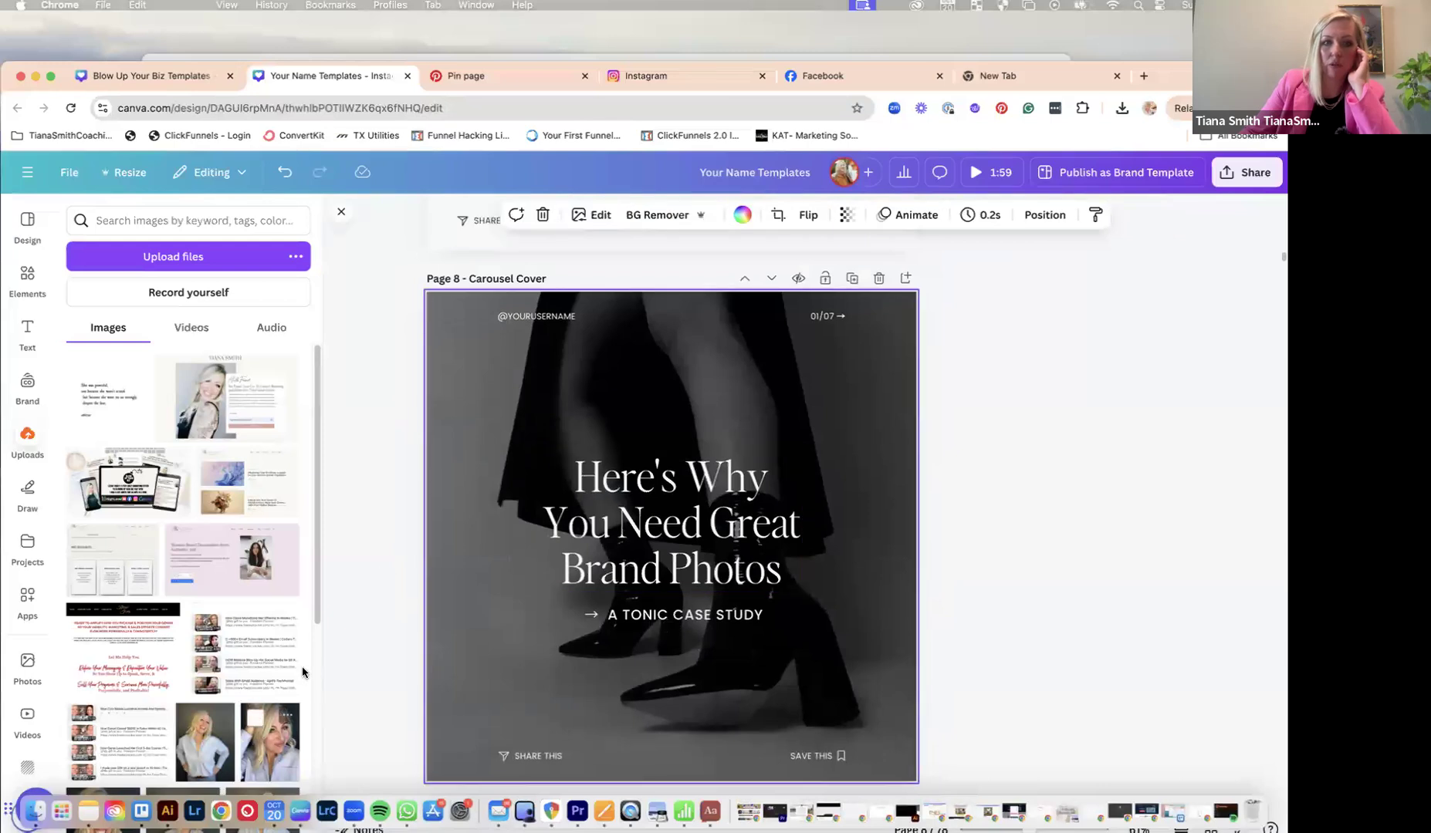
left_click_drag(270, 725, 463, 376)
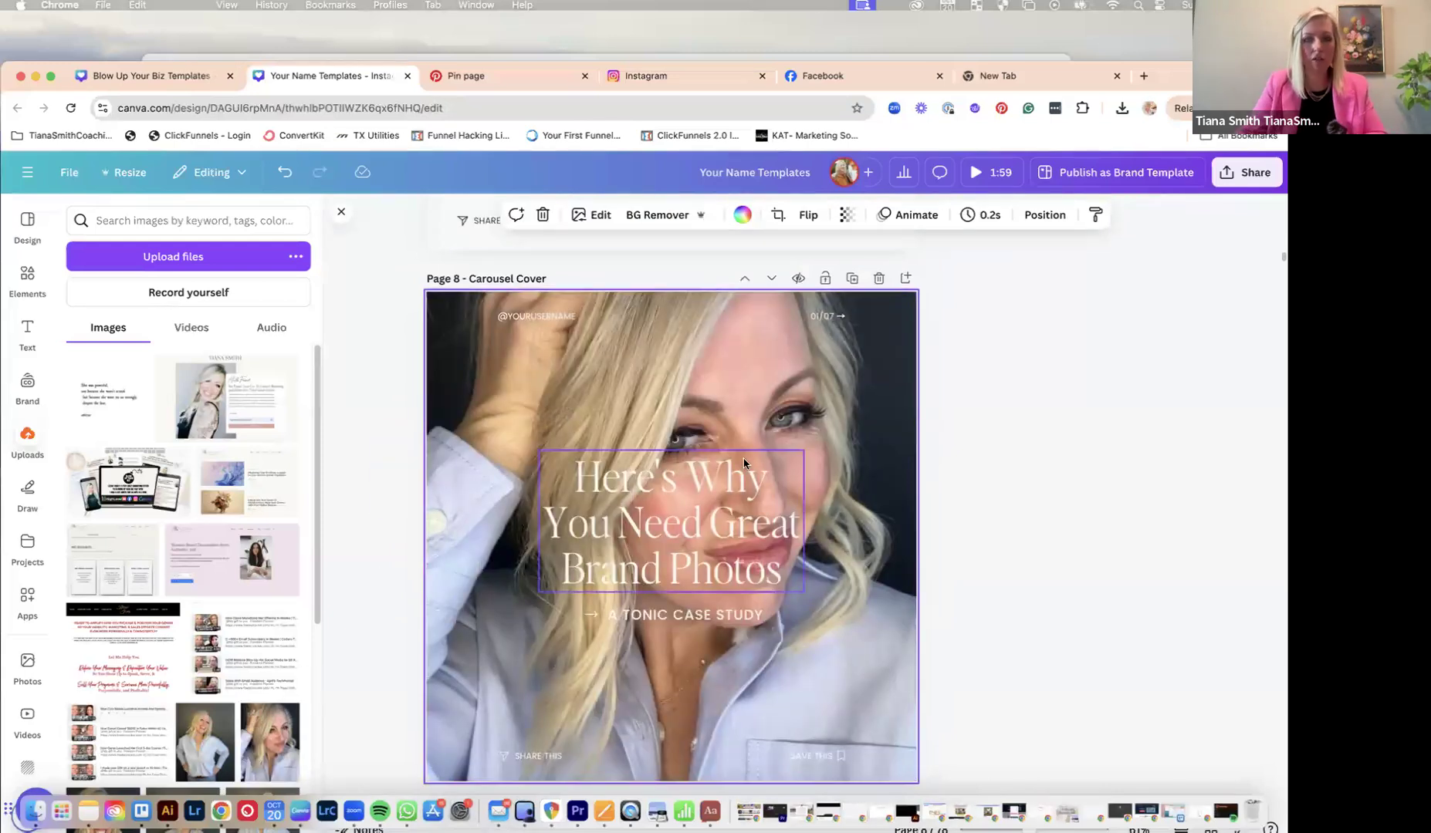
key("super+z")
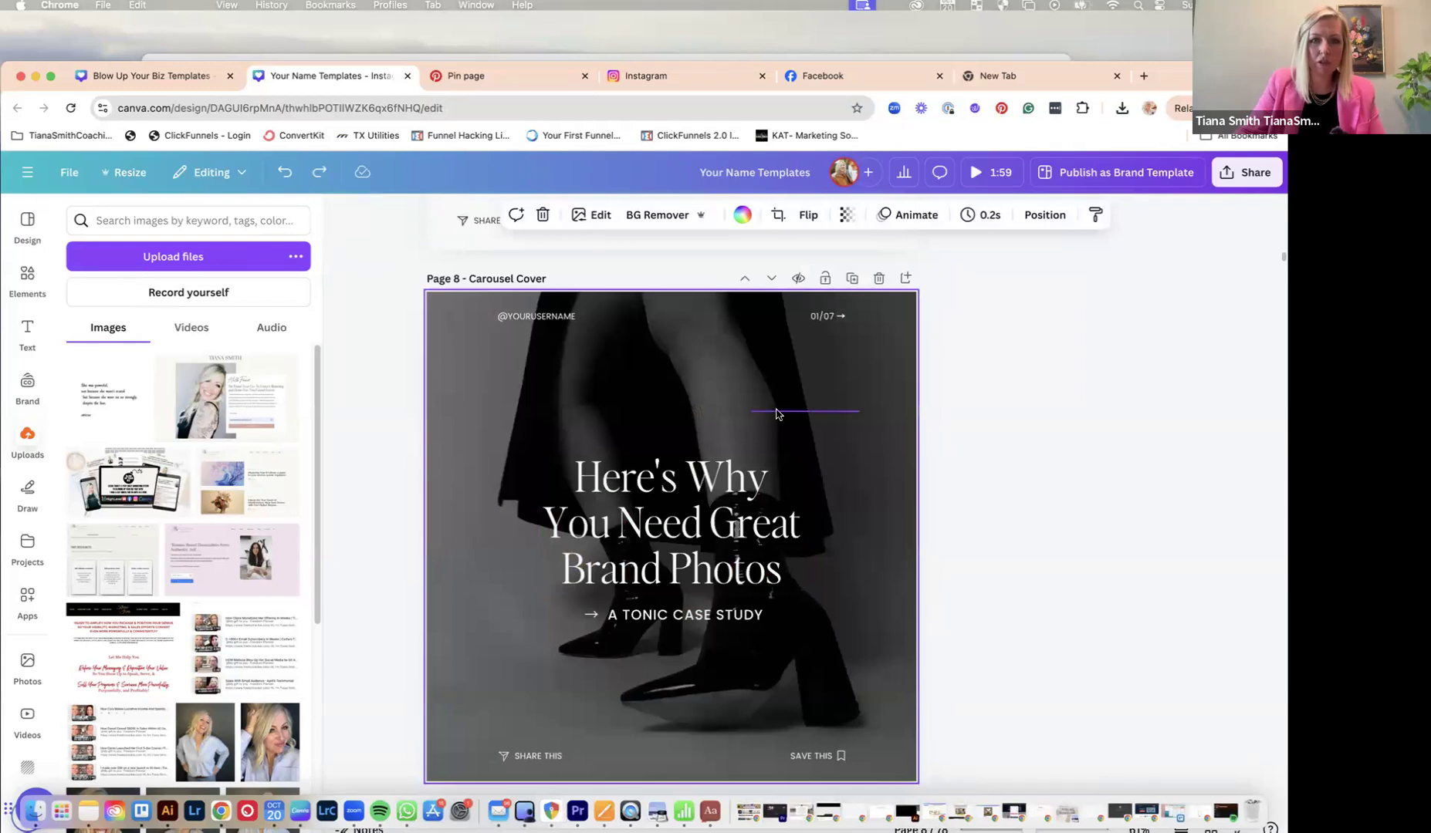
double_click(776, 415)
left_click(1044, 392)
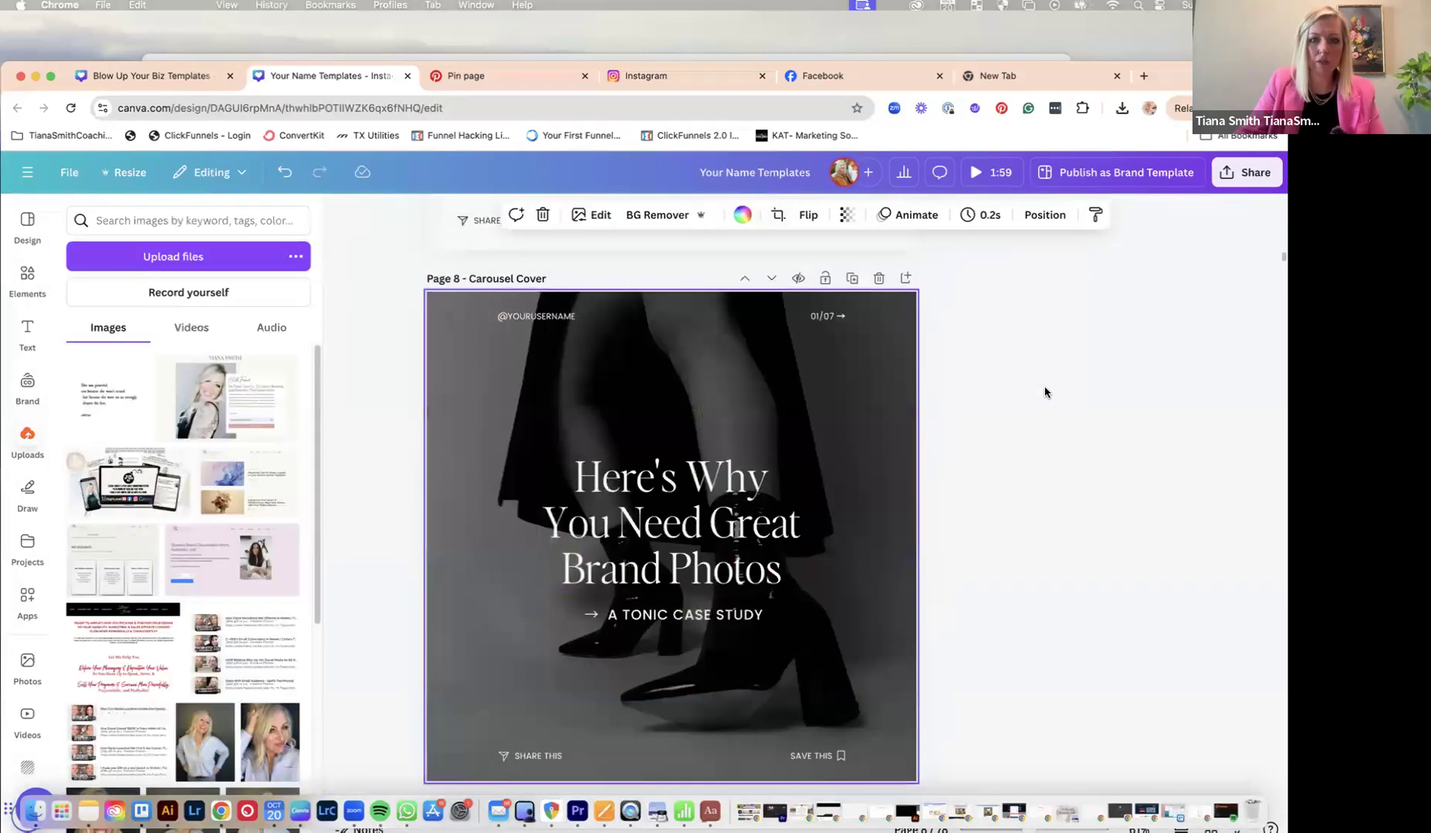
scroll(1045, 392, "down", 3)
scroll(1045, 392, "up", 5)
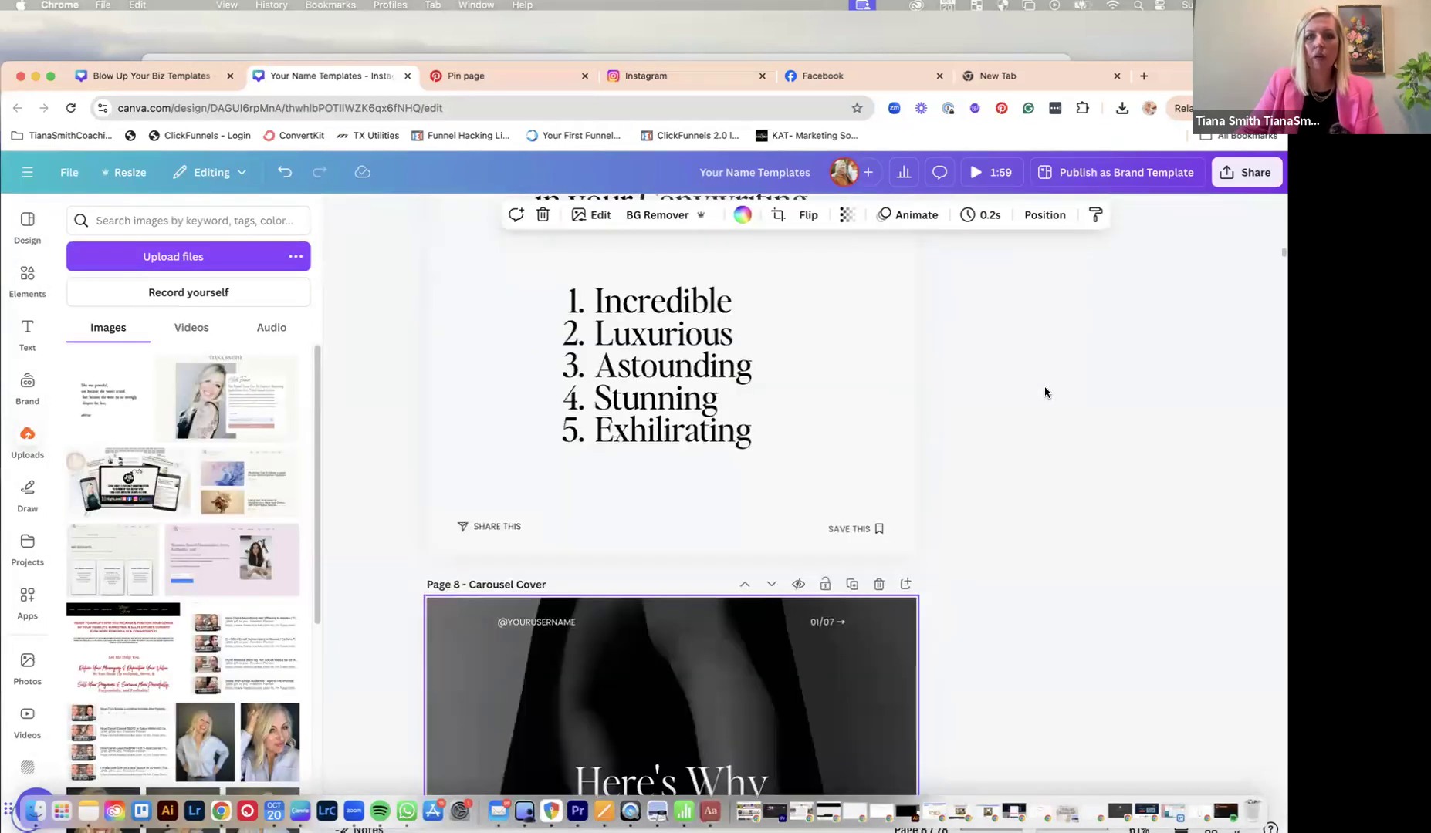
scroll(1045, 392, "up", 6)
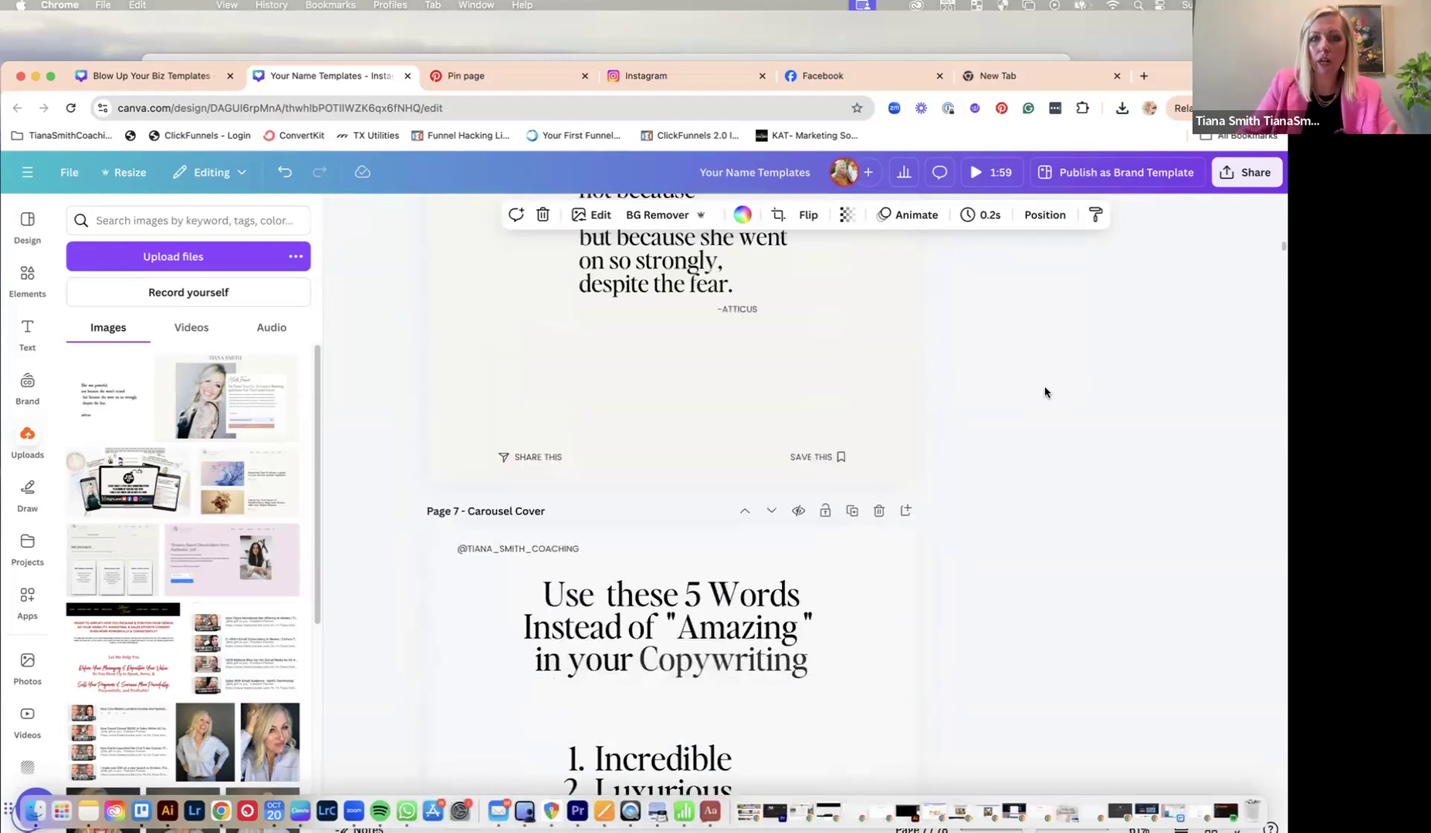
scroll(1044, 392, "up", 3)
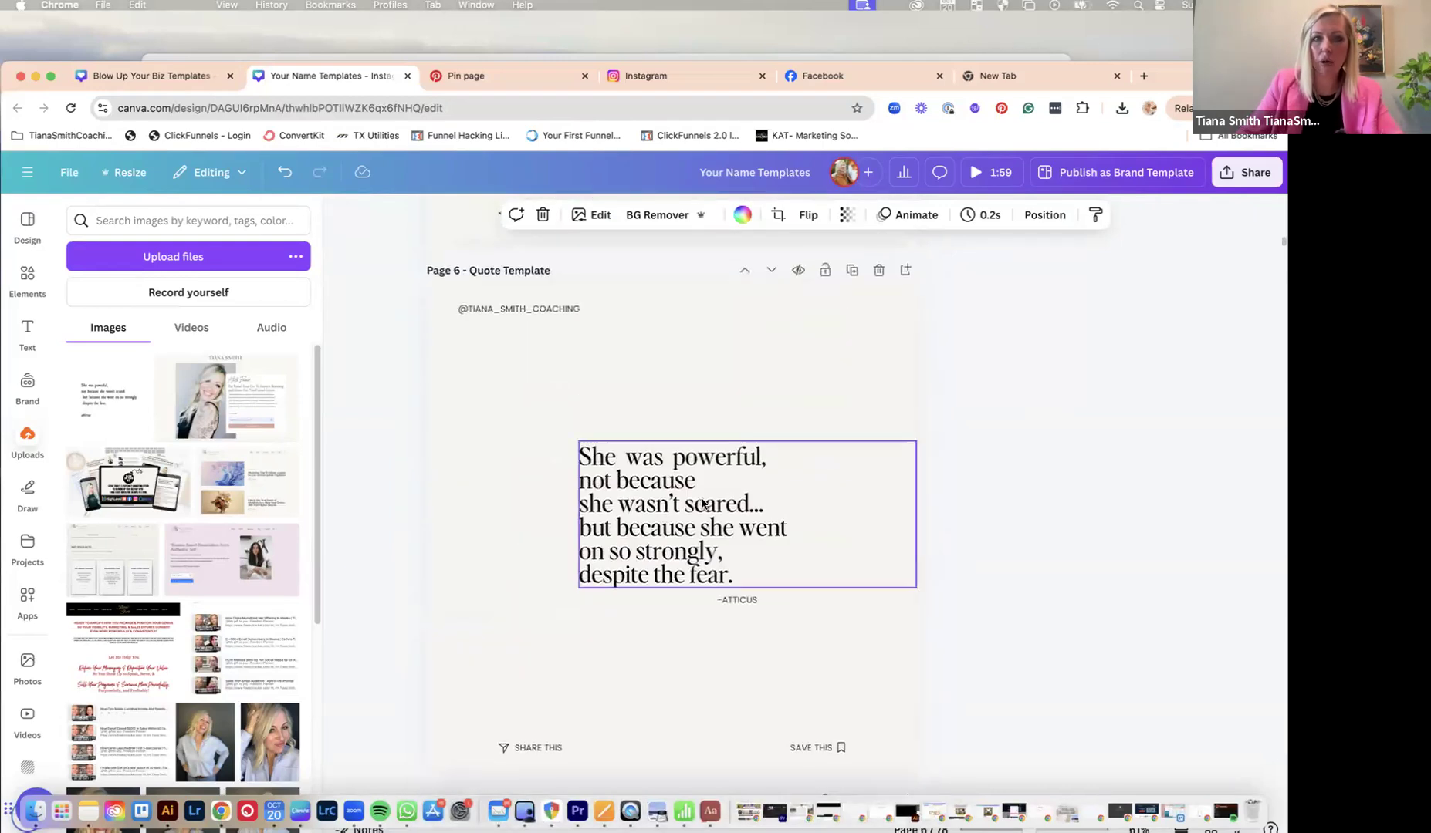
left_click(877, 376)
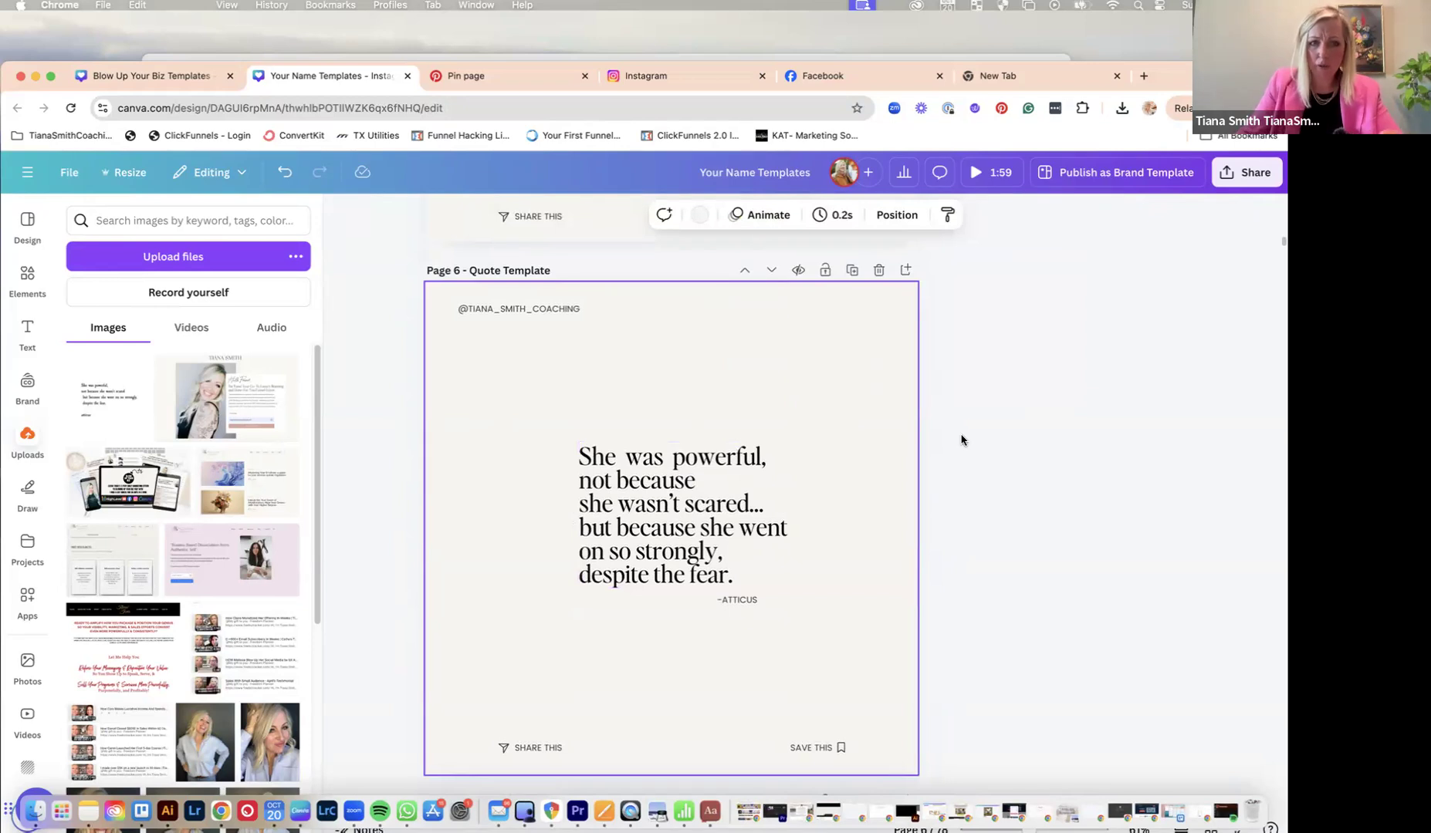
- Replace the small photo on the "5 Tips for Better Reels" cover with the uploaded device mockup and widen its crop to the full image
scroll(960, 440, "down", 15)
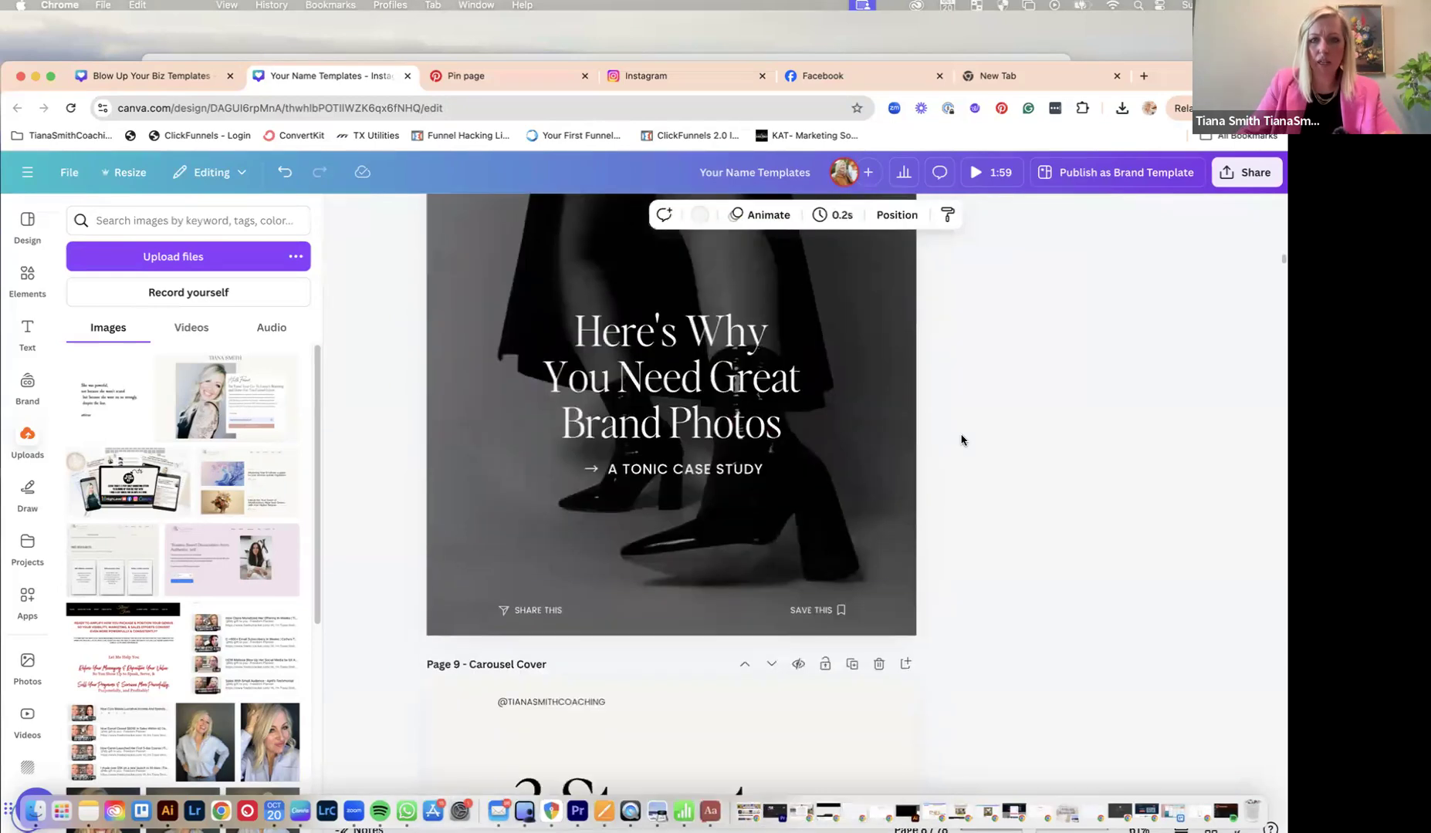
scroll(961, 439, "down", 15)
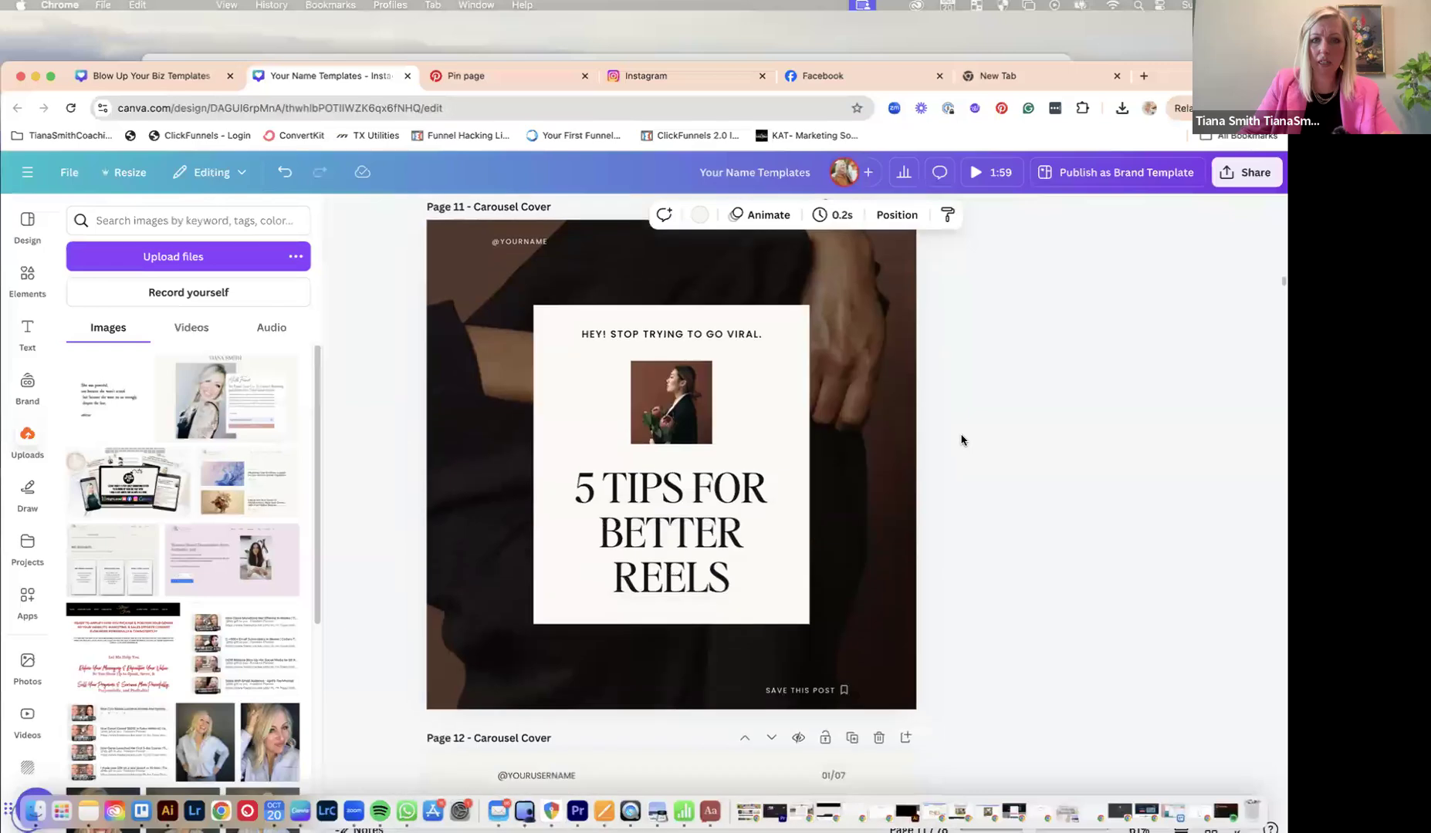
scroll(961, 440, "up", 1)
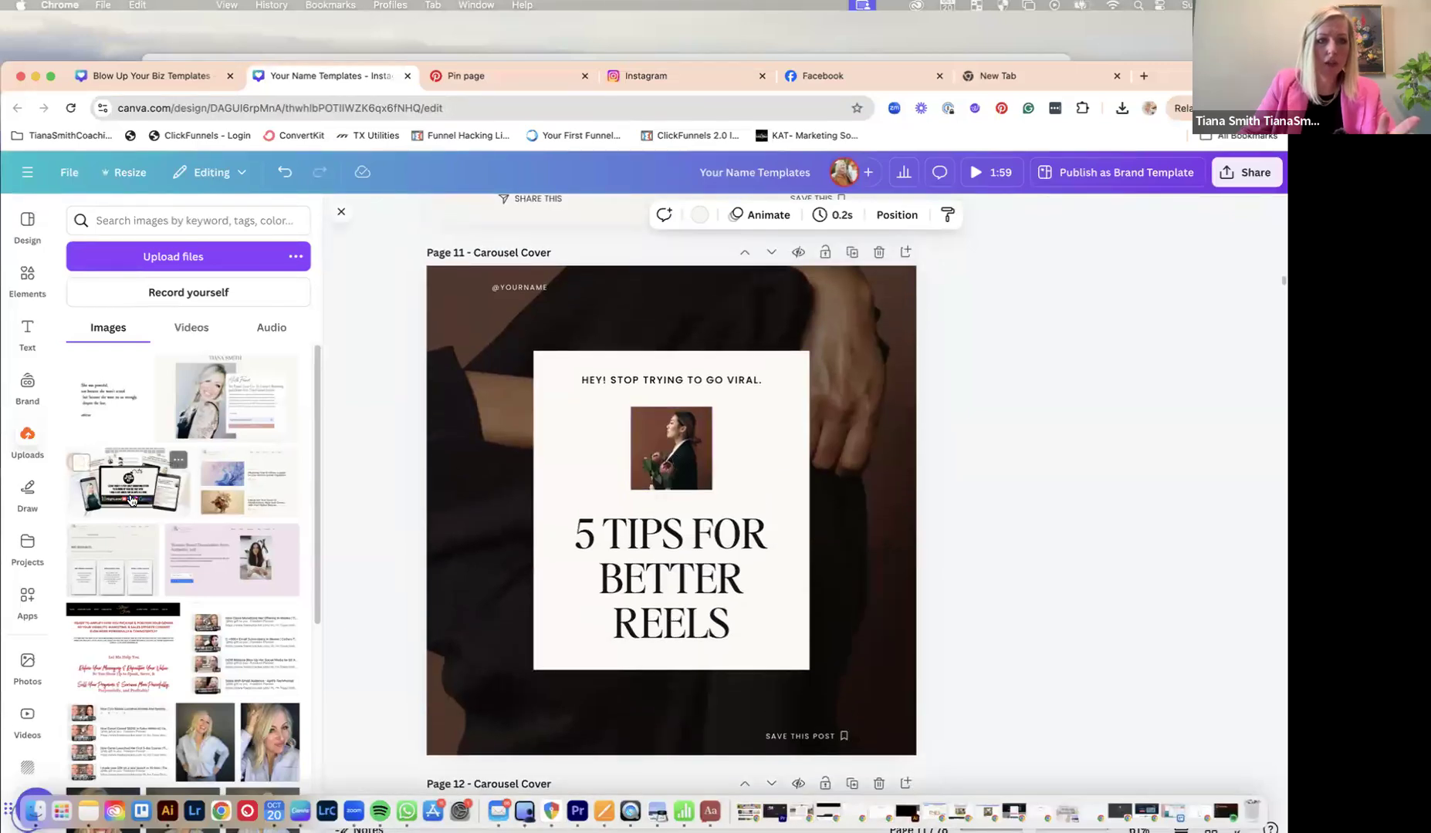
left_click_drag(131, 500, 653, 438)
double_click(653, 438)
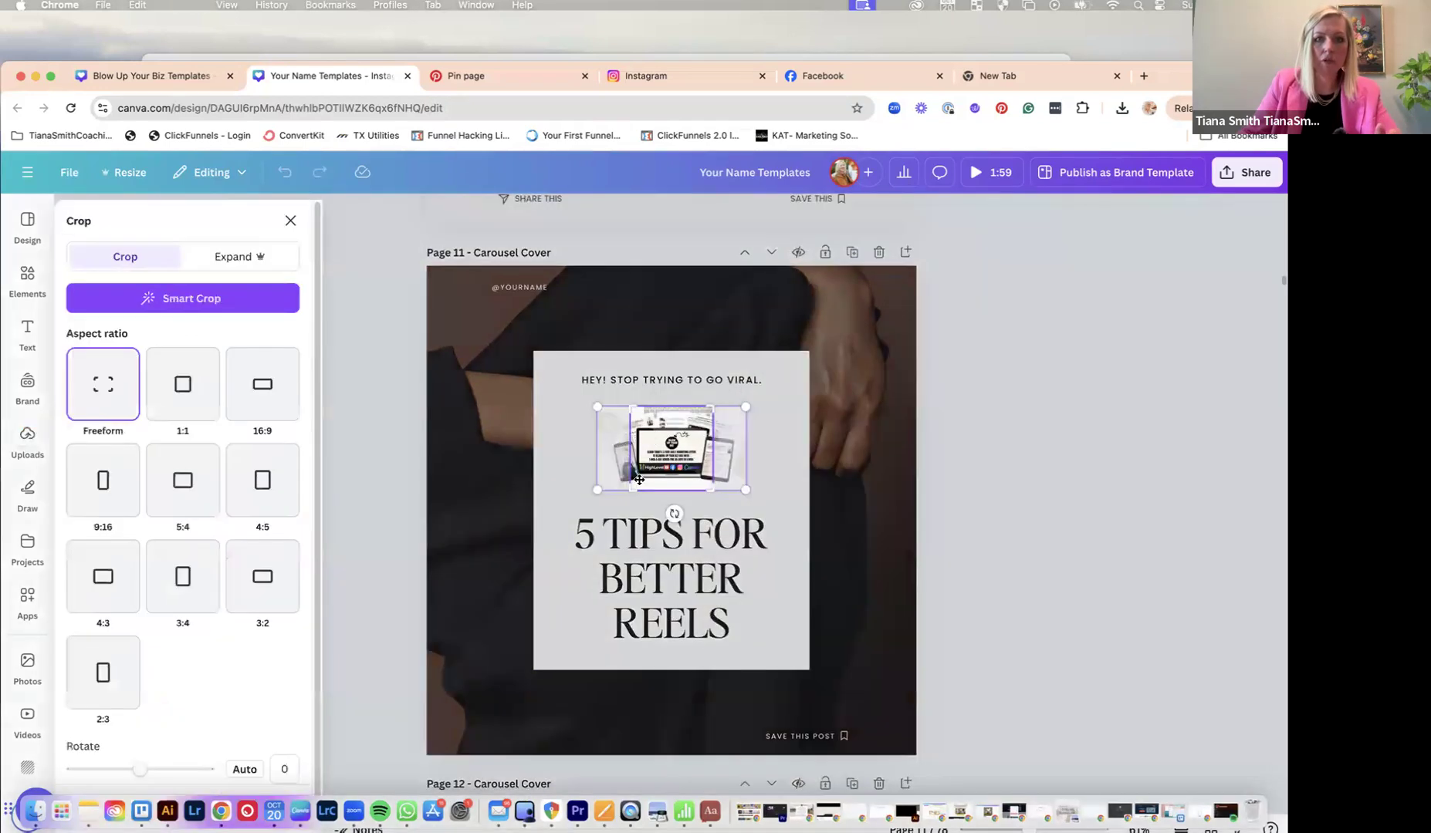
left_click_drag(636, 487, 597, 488)
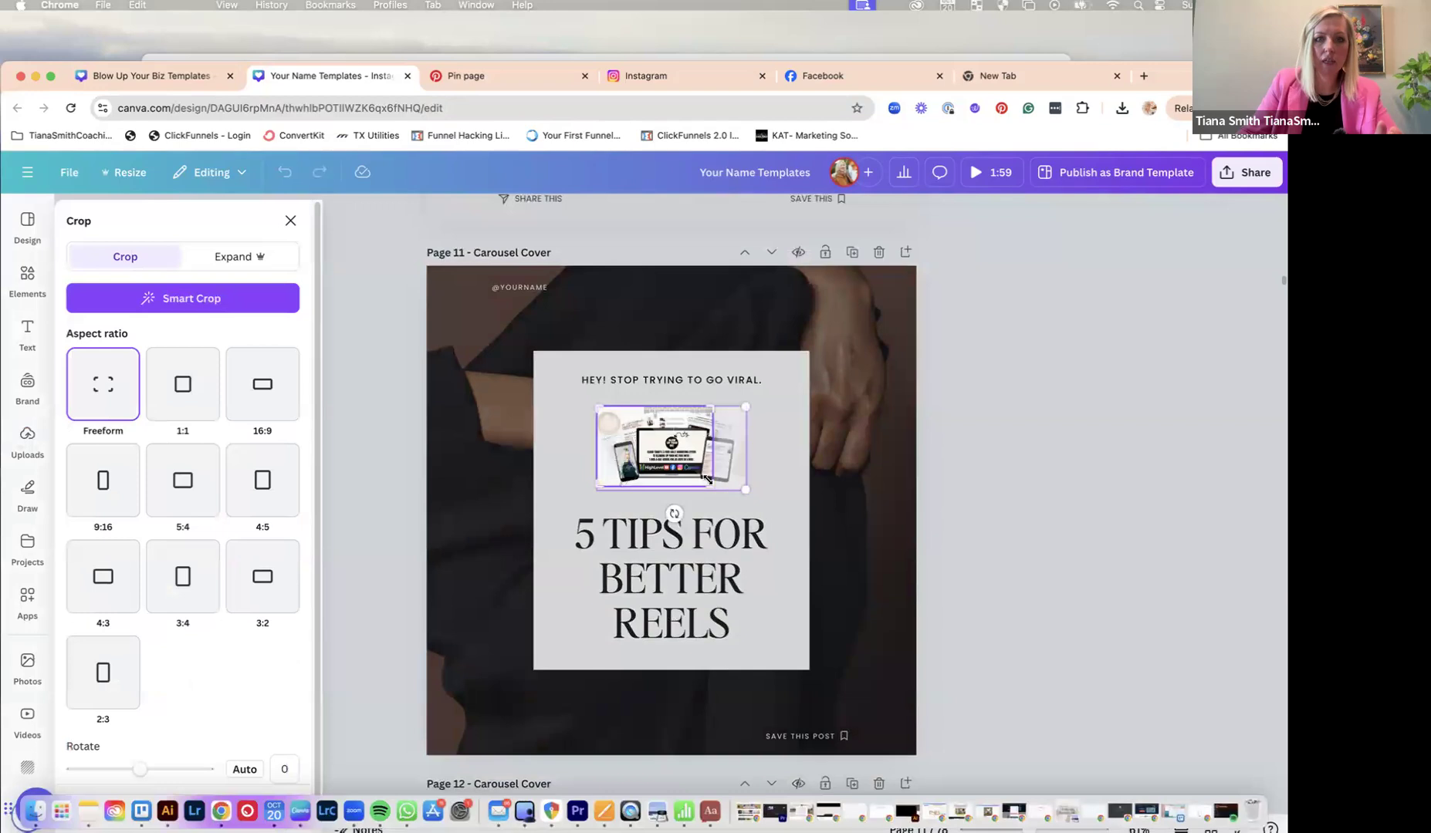
left_click(956, 567)
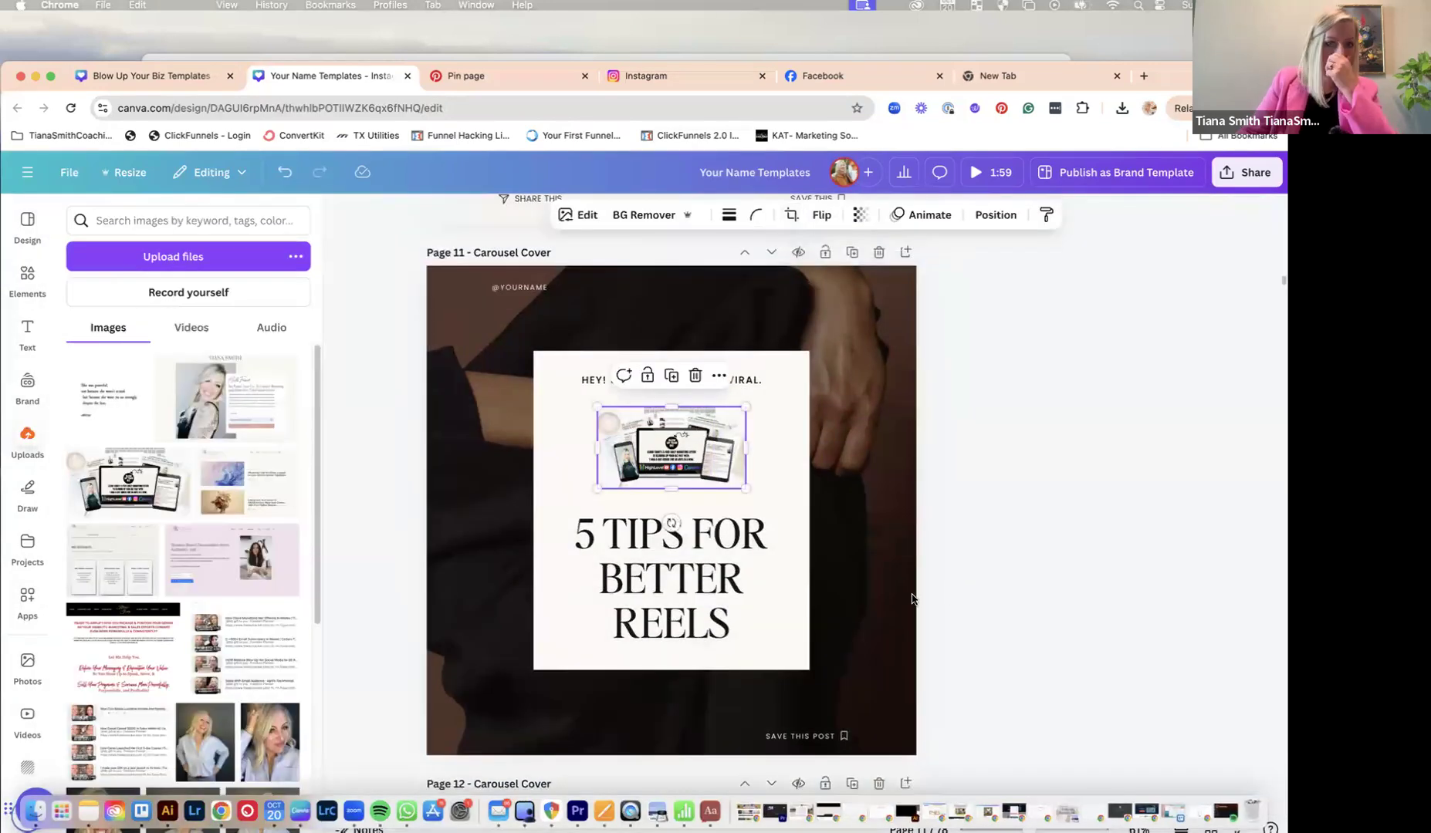
- Replace the "5 Tips for Better Reels" cover's background with the recently used stock photo of a phone in a ring light
left_click(34, 693)
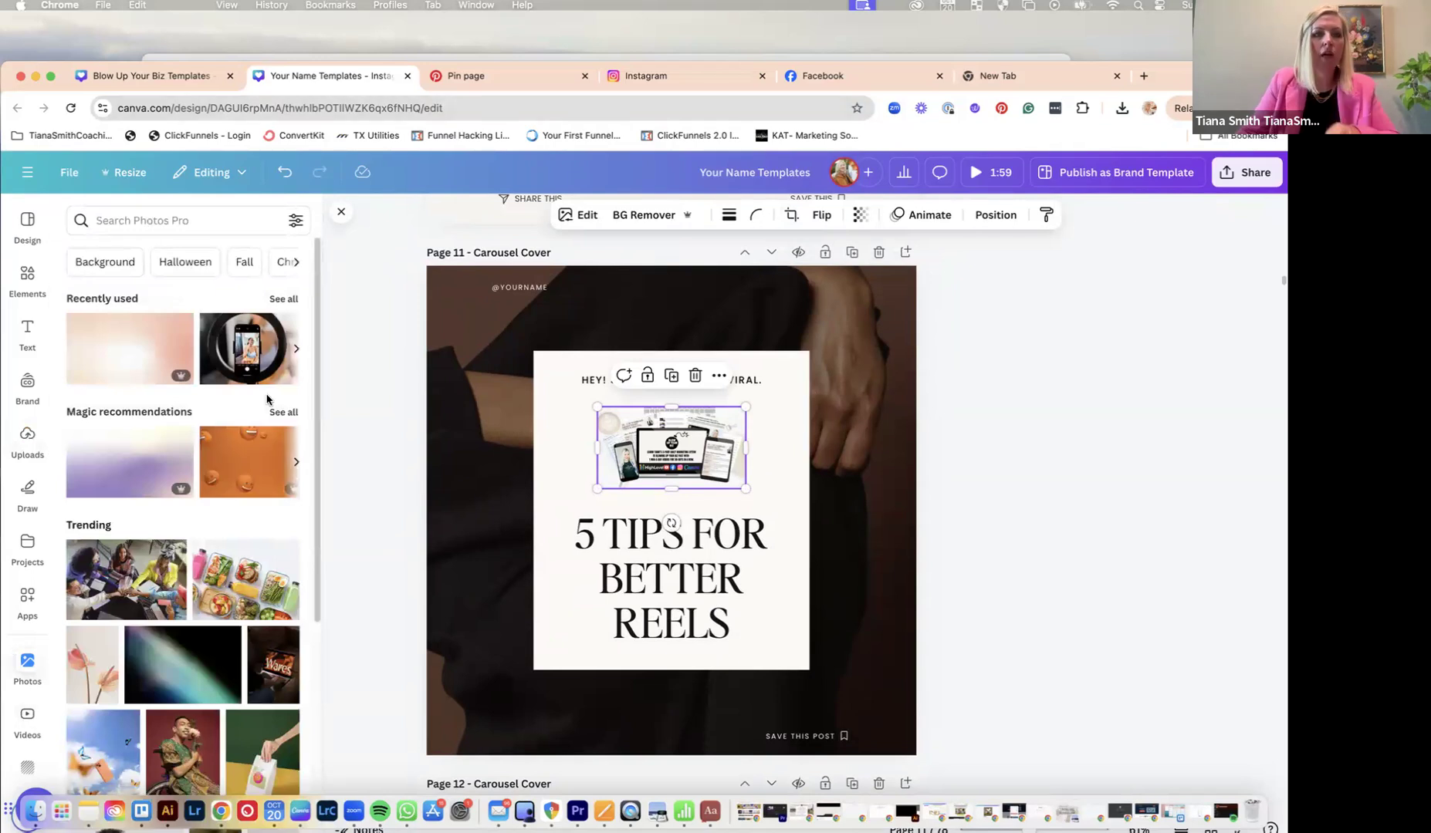
left_click_drag(242, 349, 465, 311)
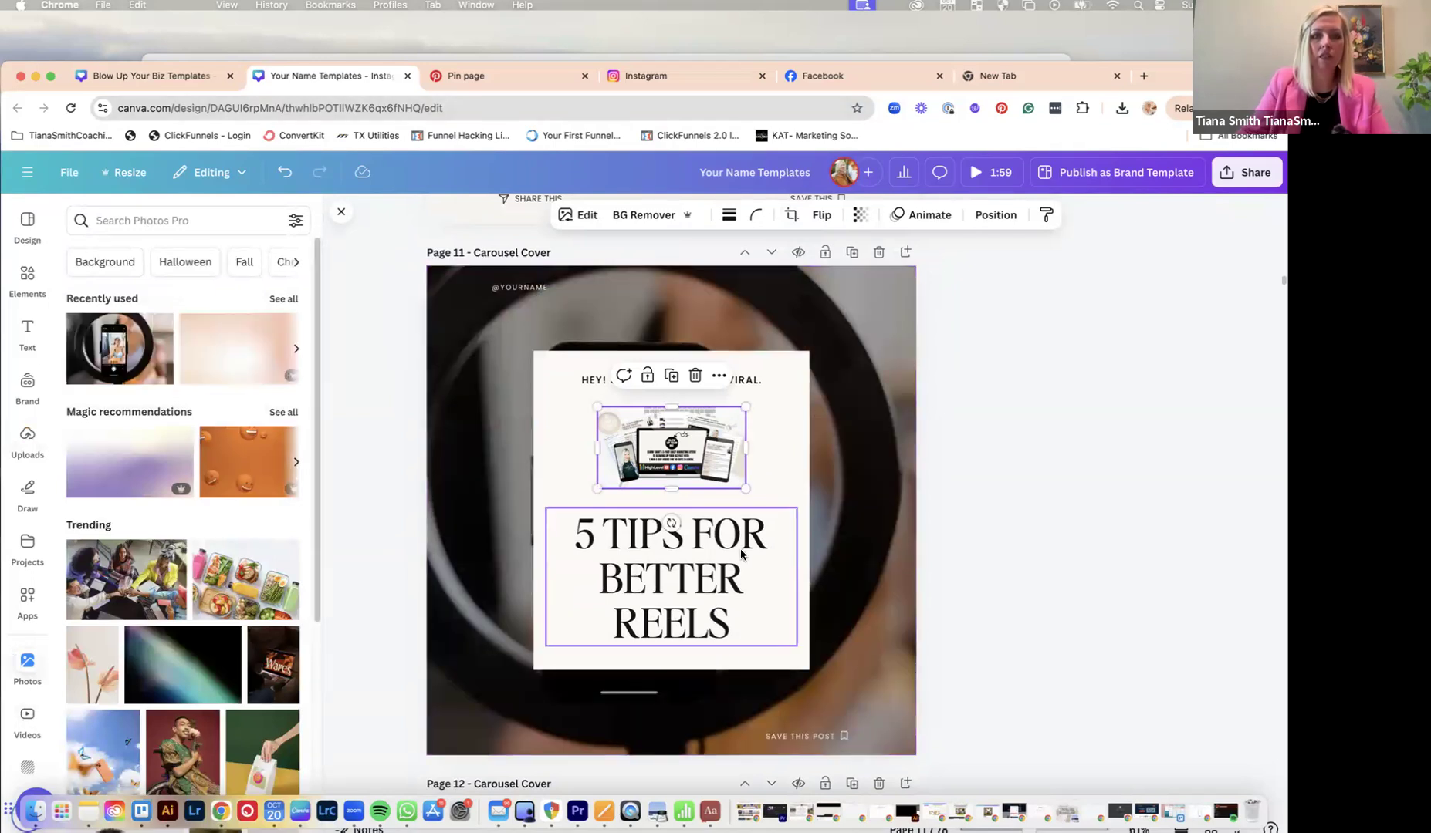
left_click(852, 610)
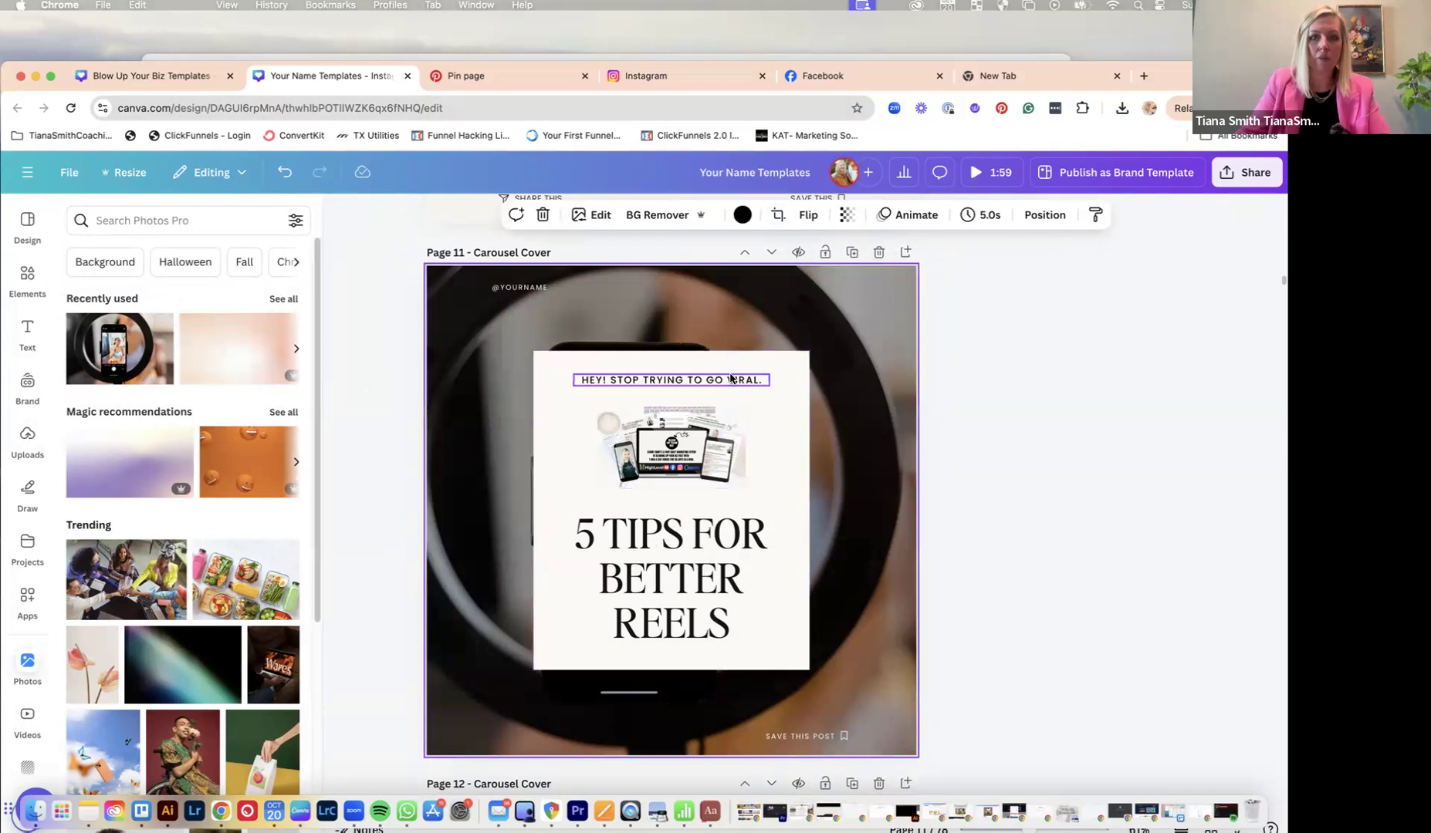
left_click(709, 575)
double_click(696, 548)
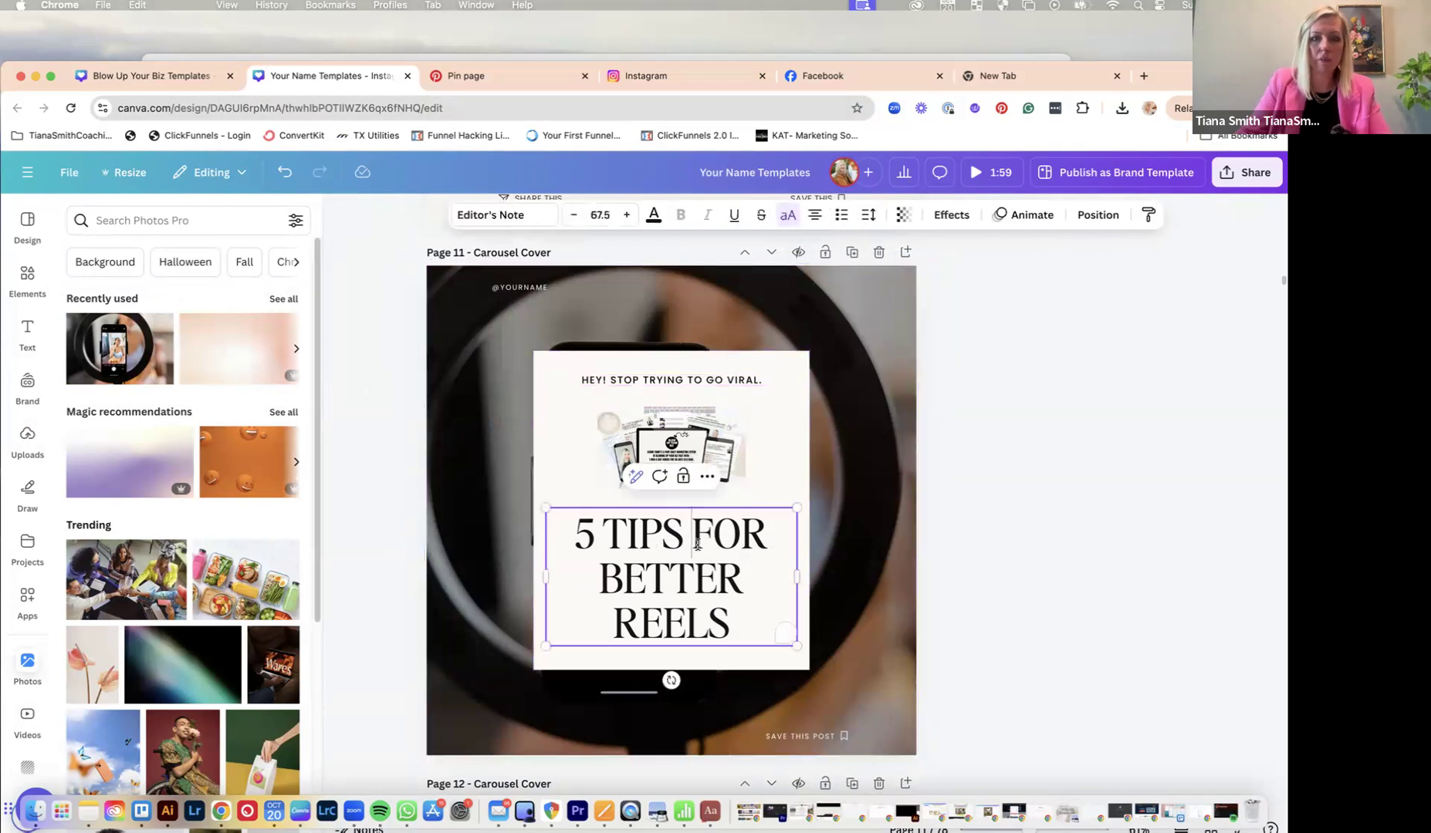
left_click(545, 290)
left_click(547, 288)
left_click_drag(552, 287, 499, 288)
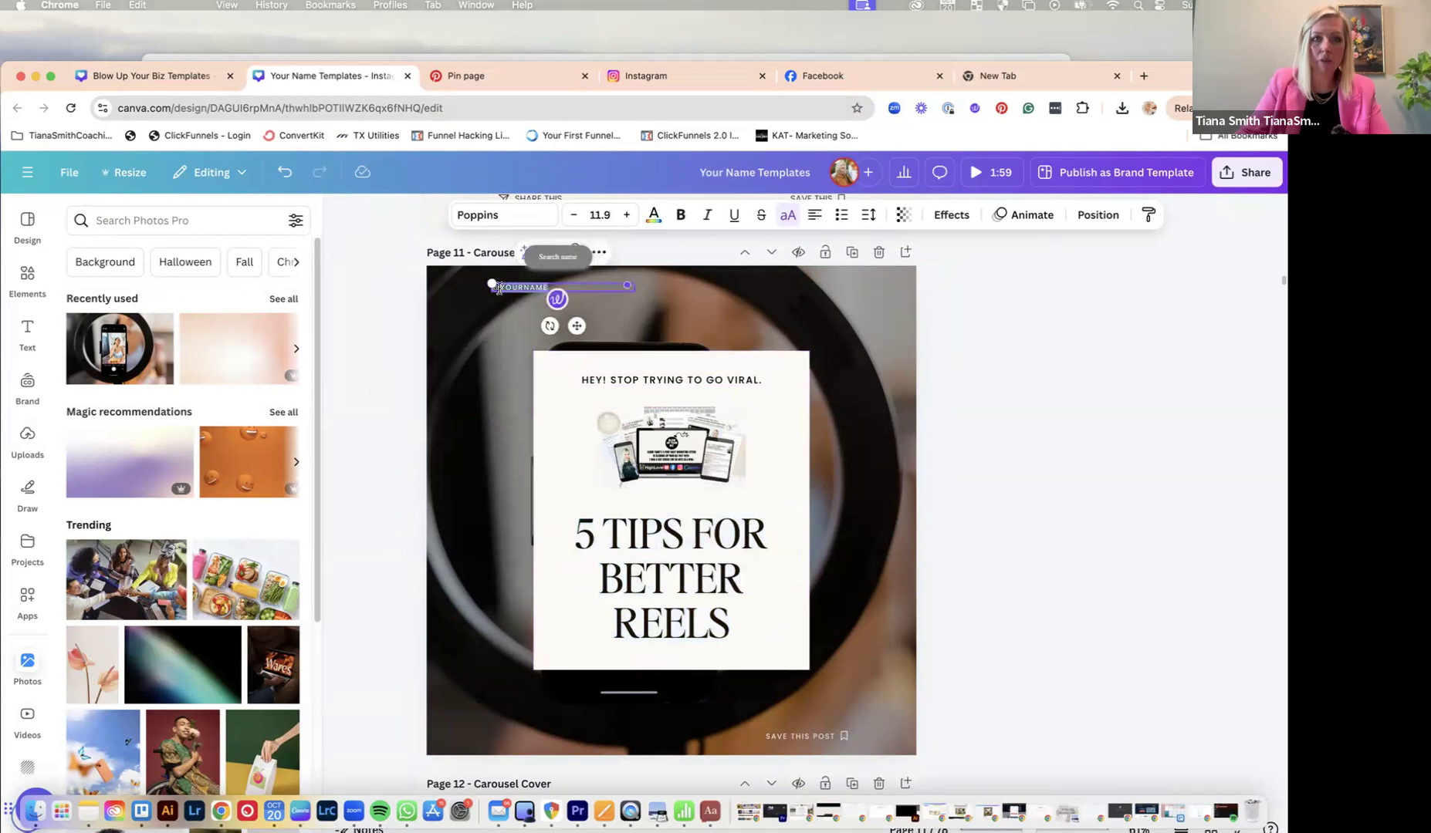
type("TIANA")
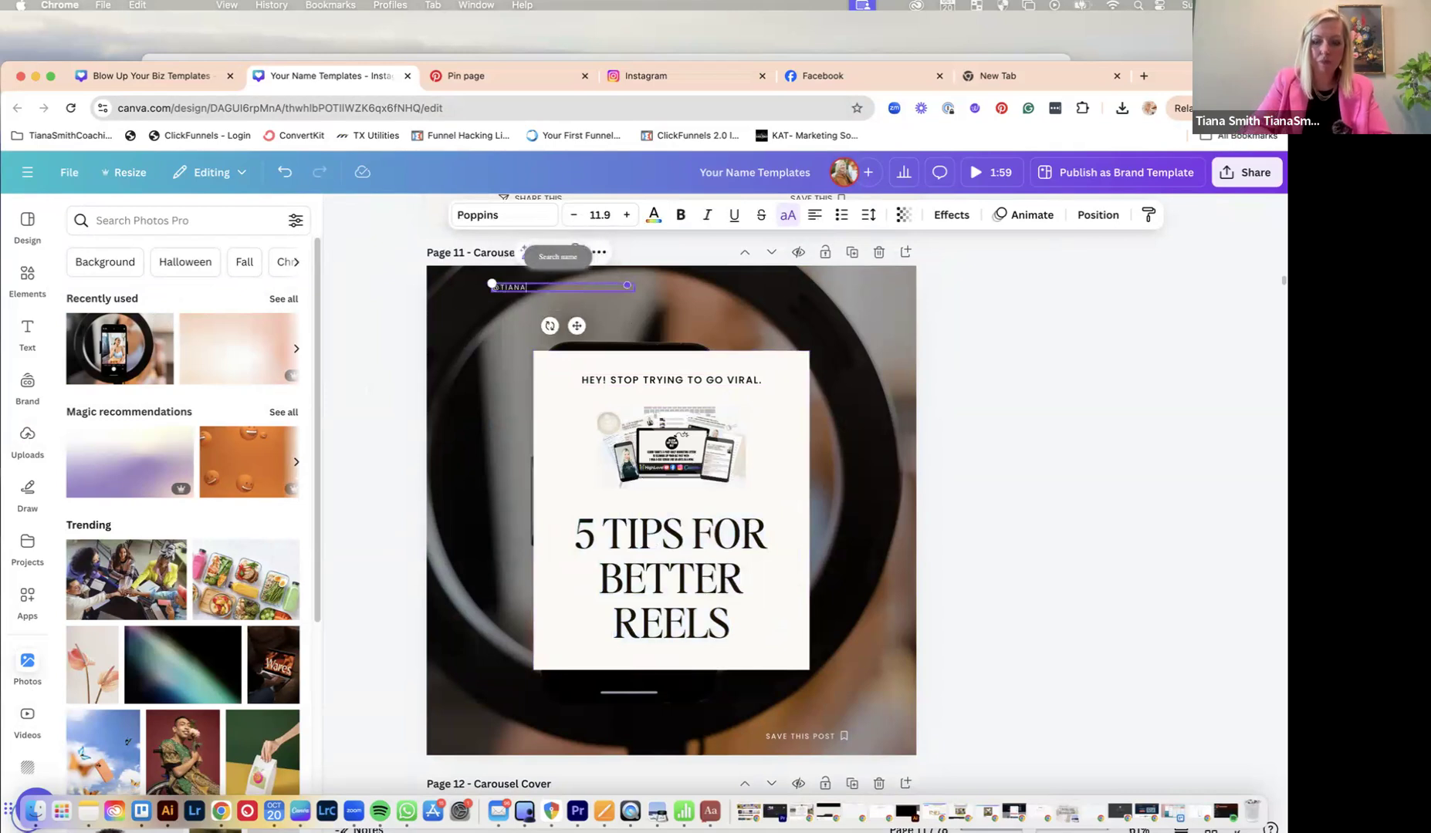
type("SMITHCOACHING")
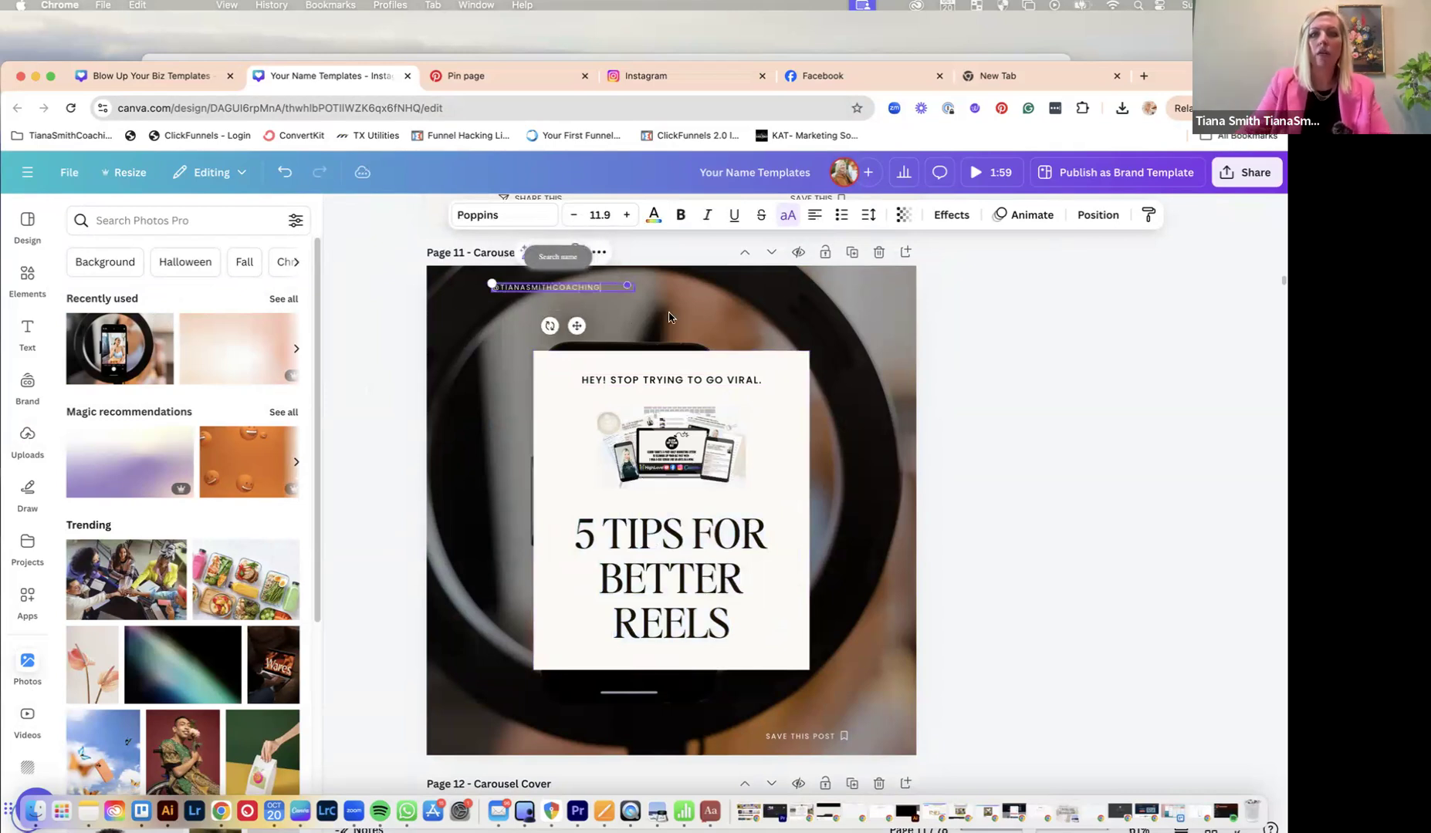
left_click(772, 540)
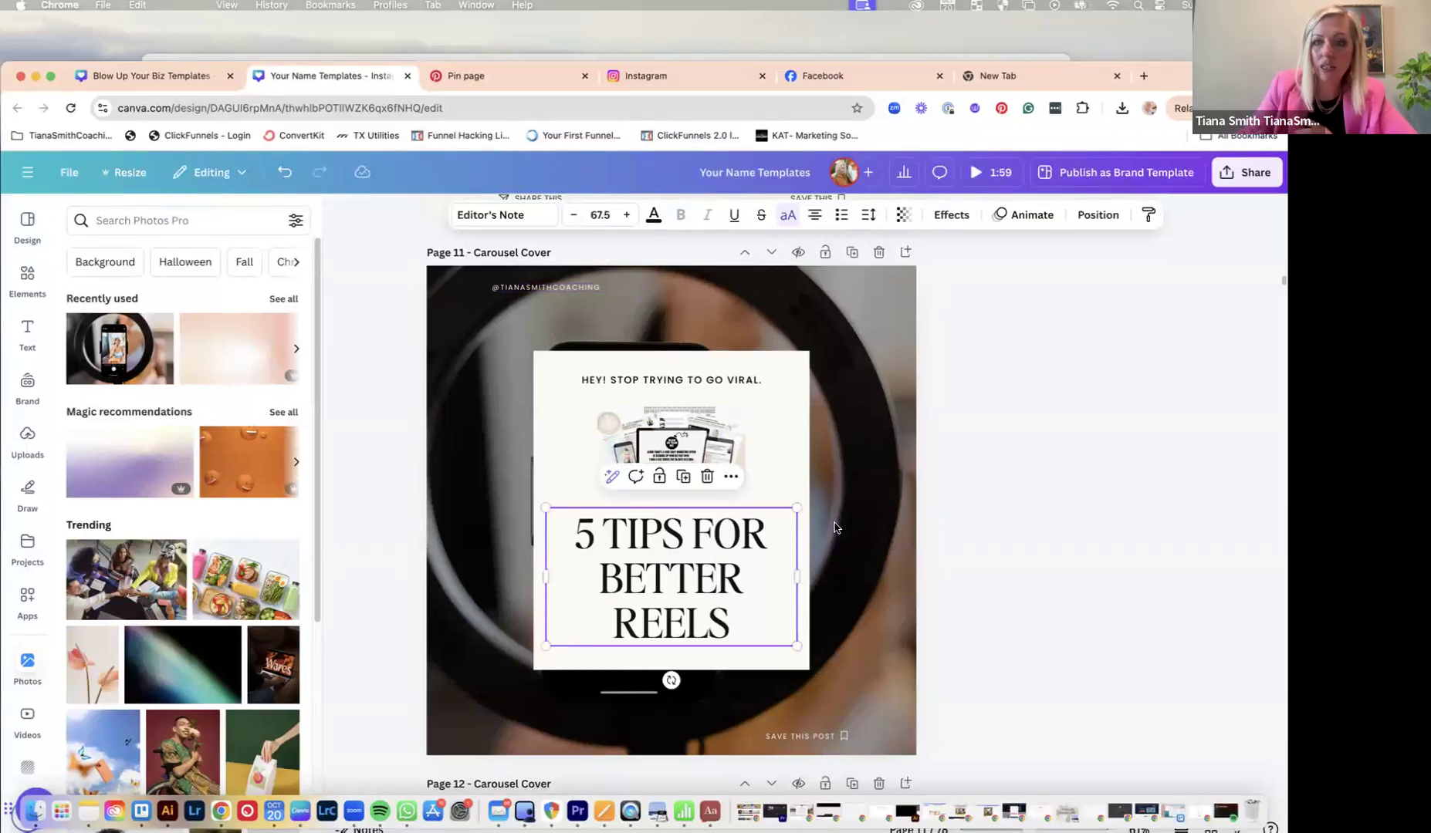
left_click(766, 527)
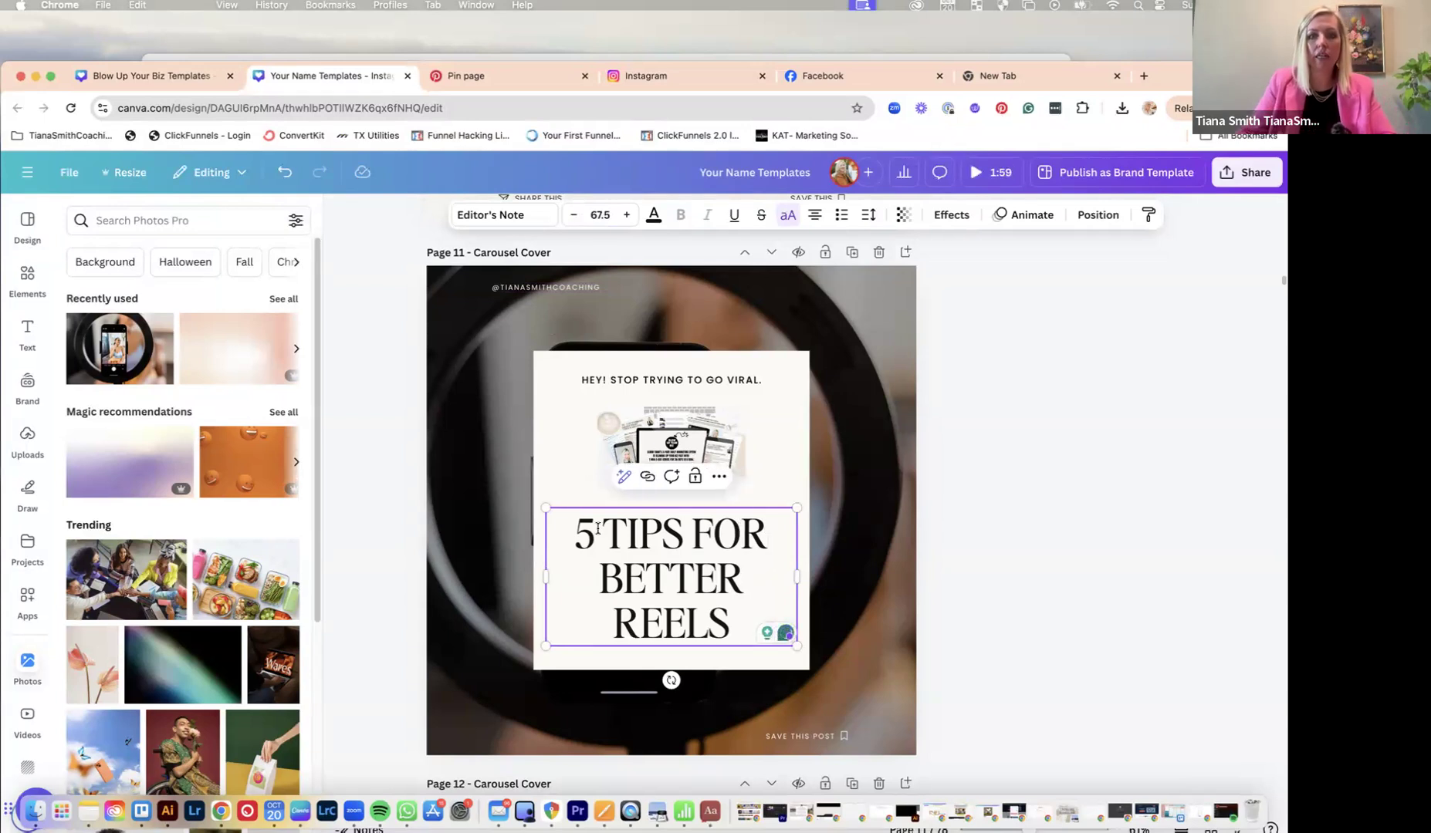
left_click(830, 674)
- Look through the carousel cover and post template pages from page 11 to page 17
scroll(758, 598, "down", 5)
scroll(761, 599, "down", 4)
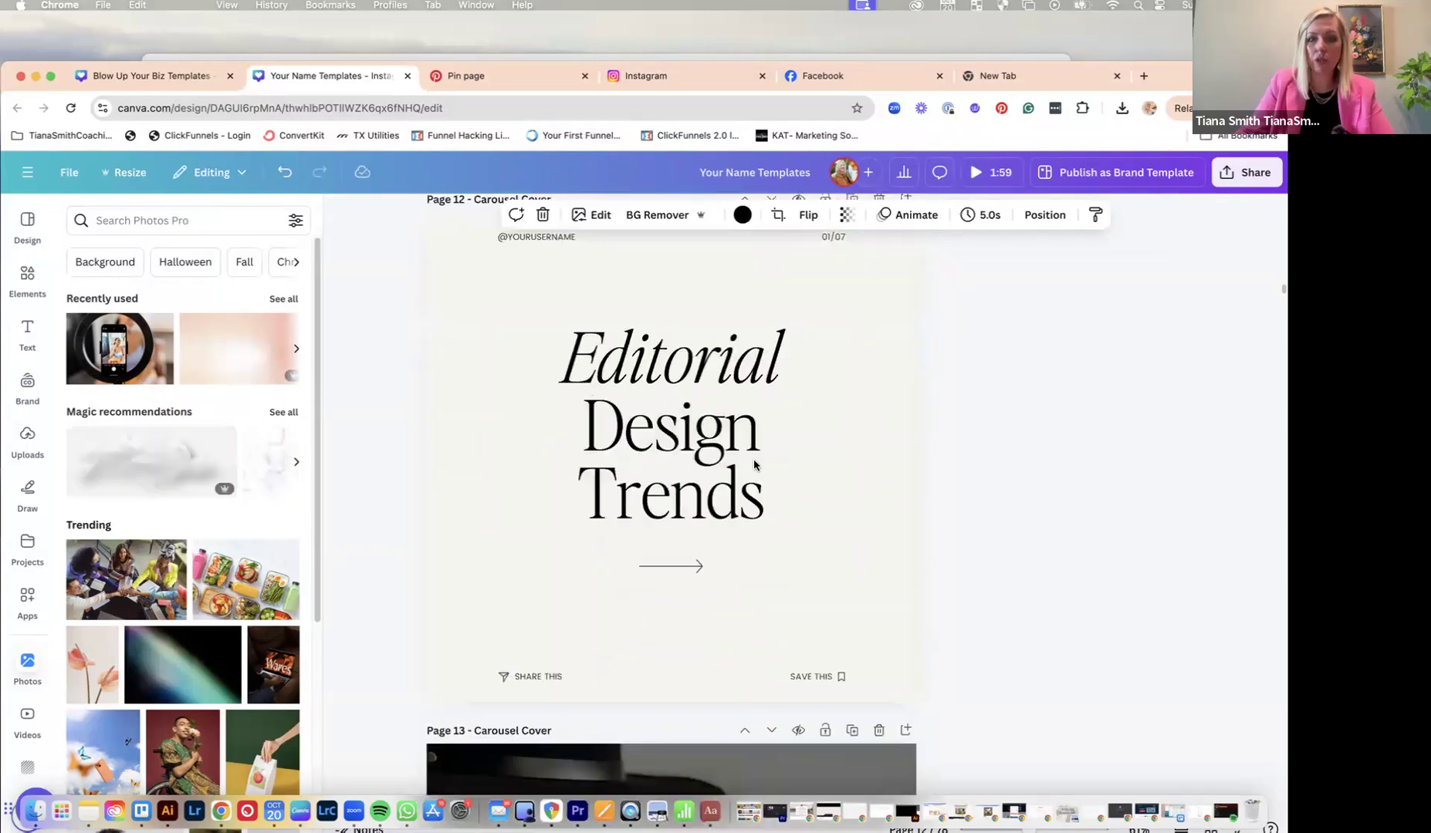
scroll(679, 584, "down", 3)
scroll(679, 584, "down", 1)
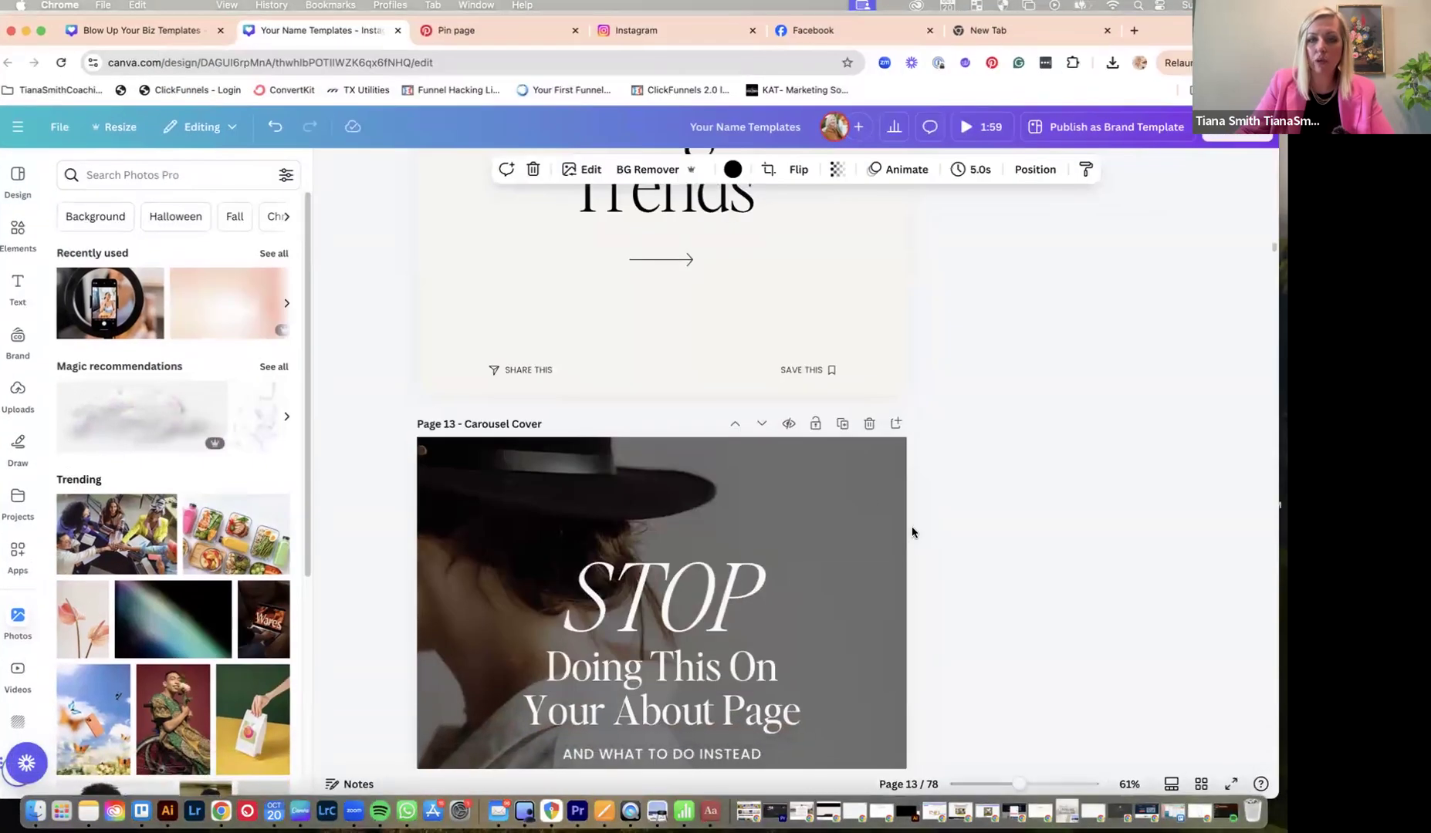
scroll(911, 530, "down", 10)
scroll(912, 532, "up", 20)
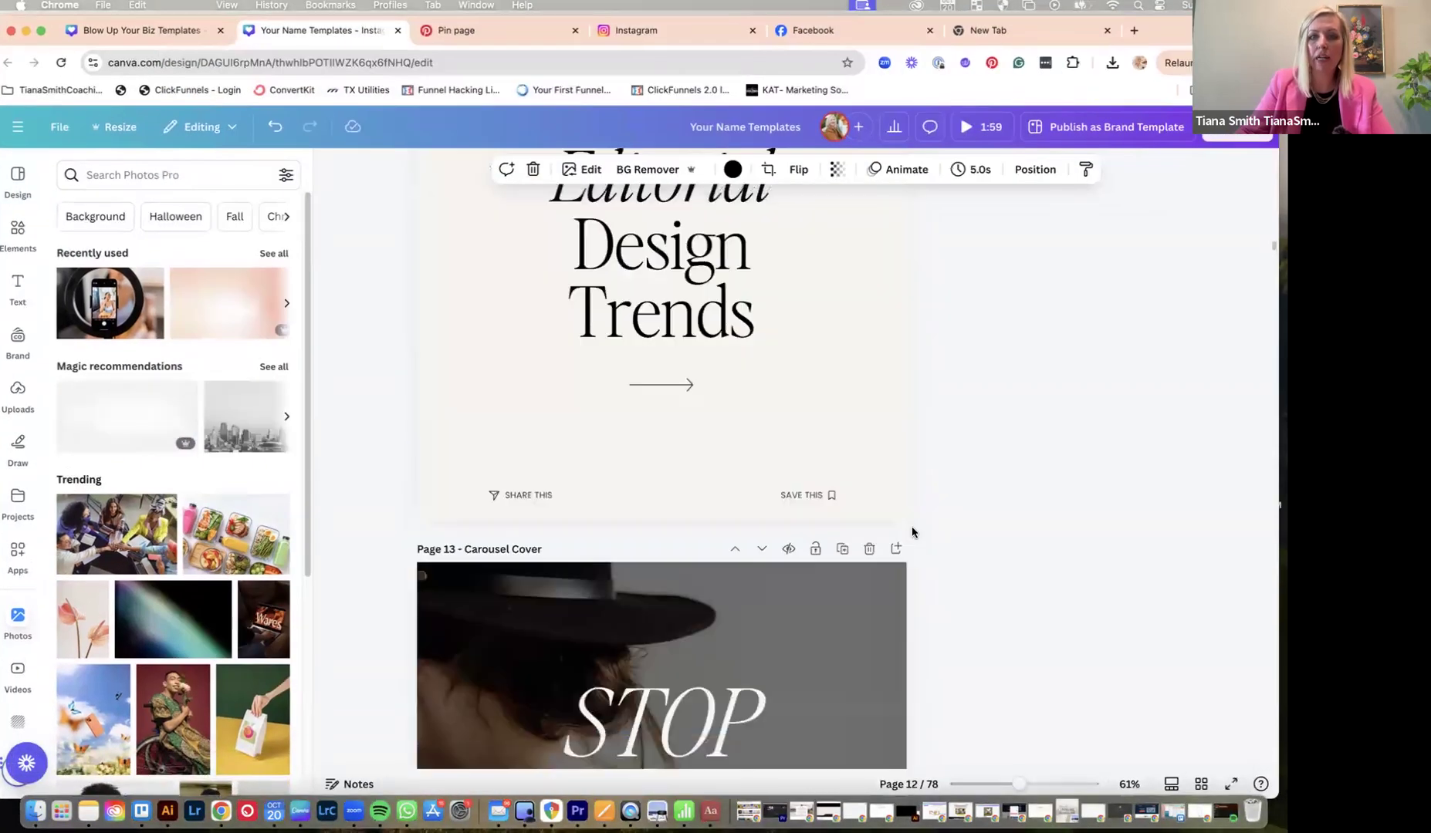
scroll(913, 533, "down", 1)
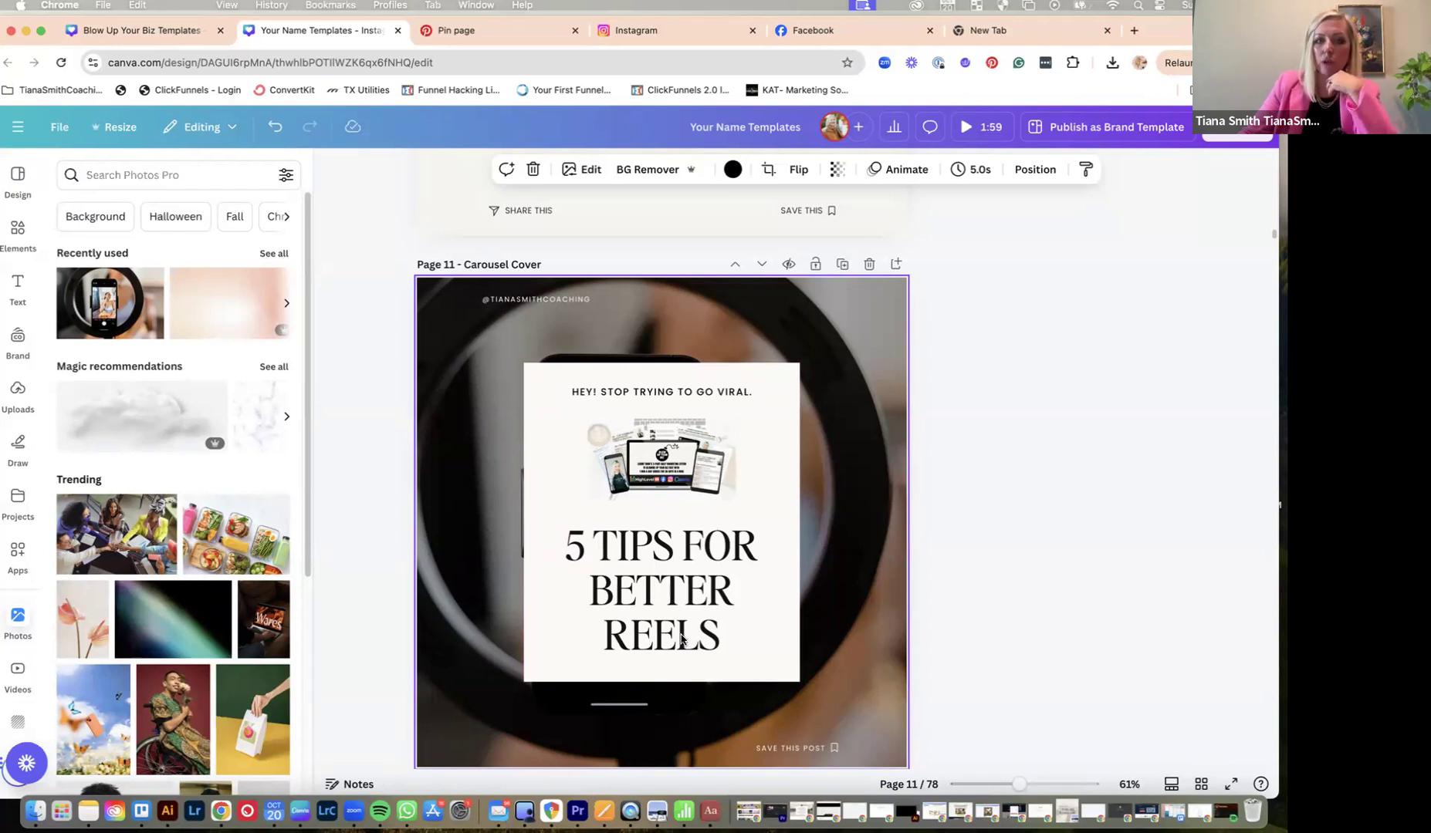
scroll(681, 639, "down", 15)
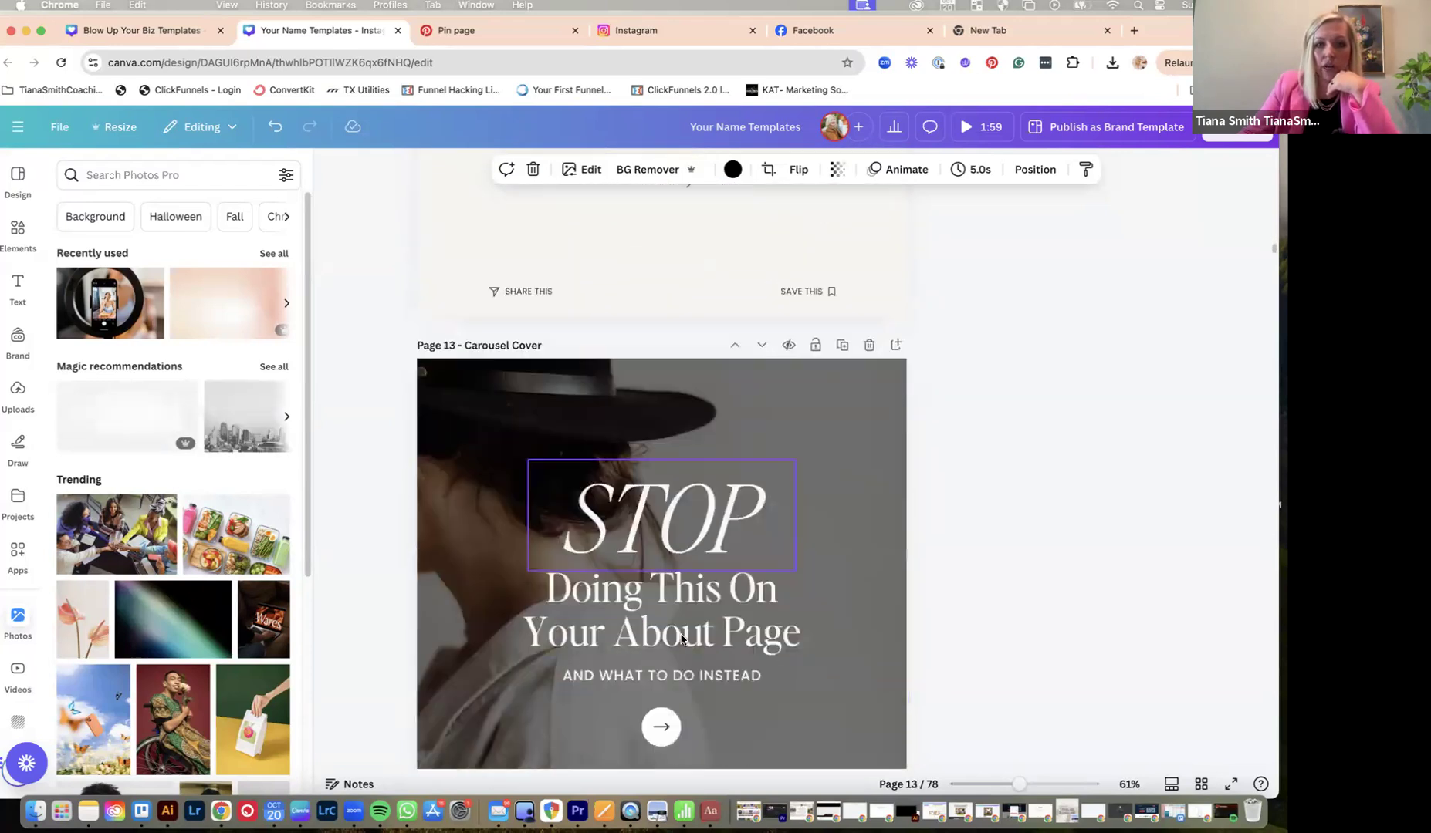
scroll(681, 639, "down", 15)
scroll(680, 638, "down", 15)
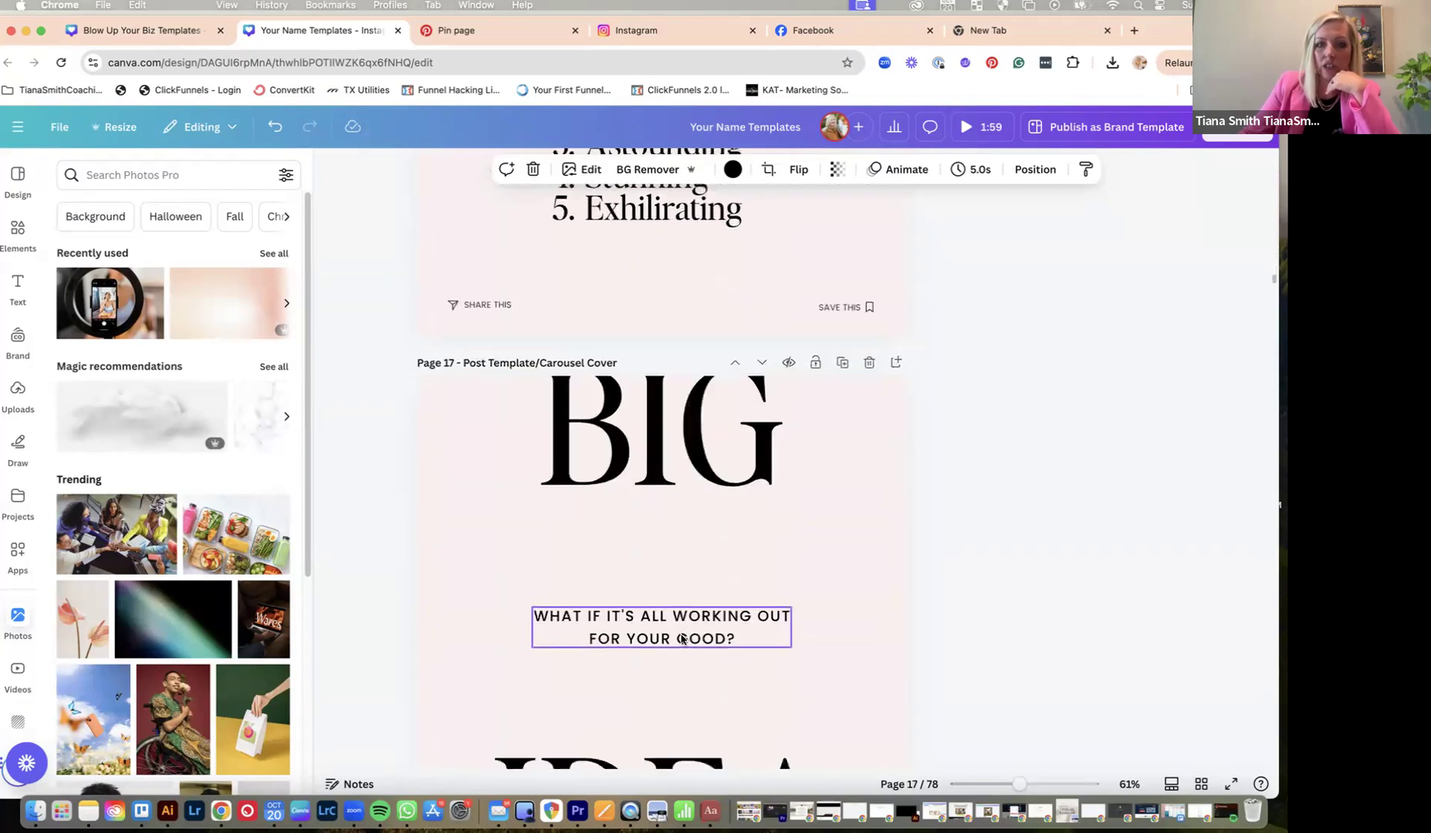
scroll(680, 639, "down", 10)
- Replace the background of the "Your Brand Matters" cover on page 18 with the uploaded photo of the woman seated in a chair
left_click(858, 592)
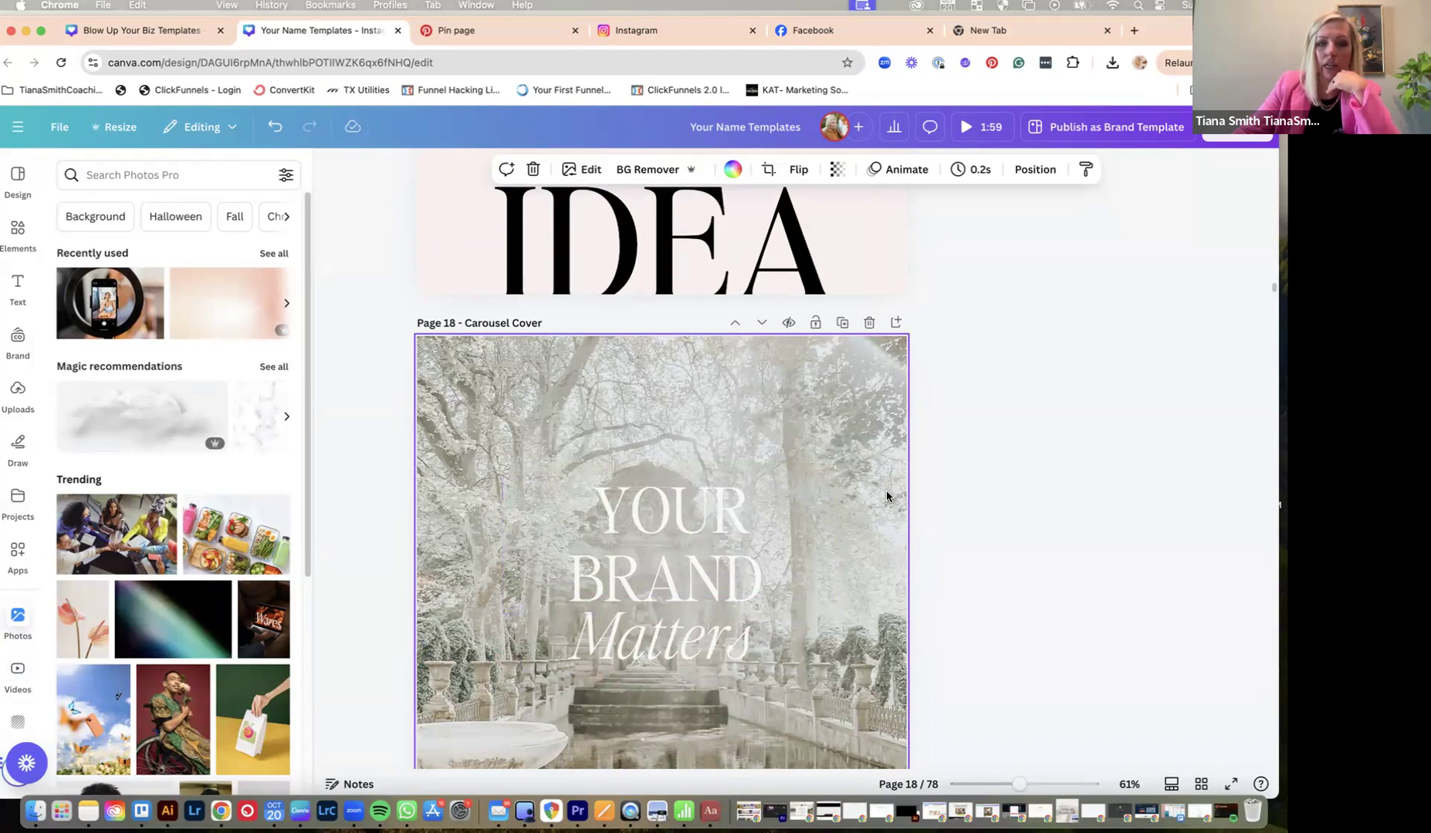
scroll(887, 494, "down", 1)
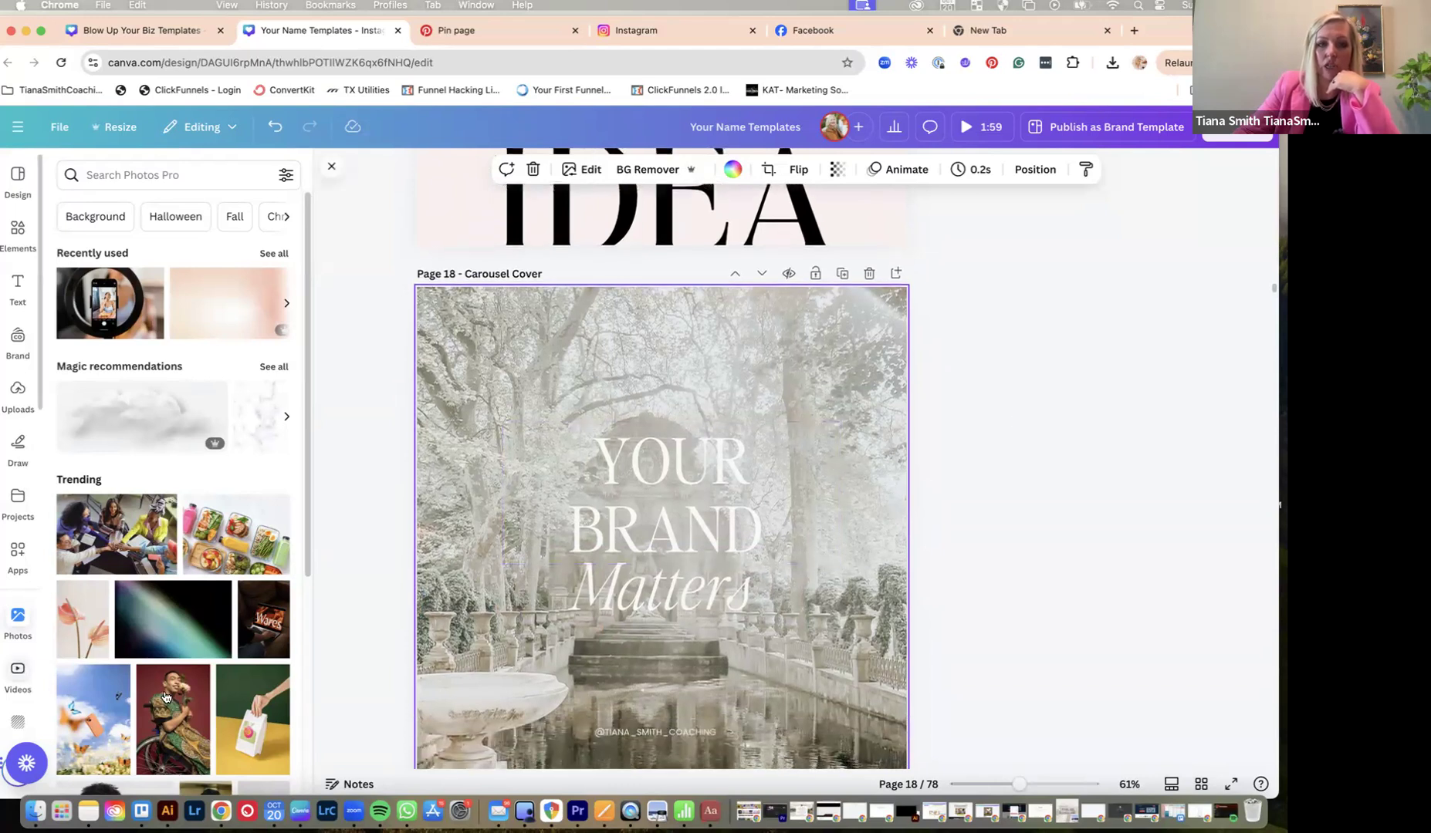
left_click(20, 397)
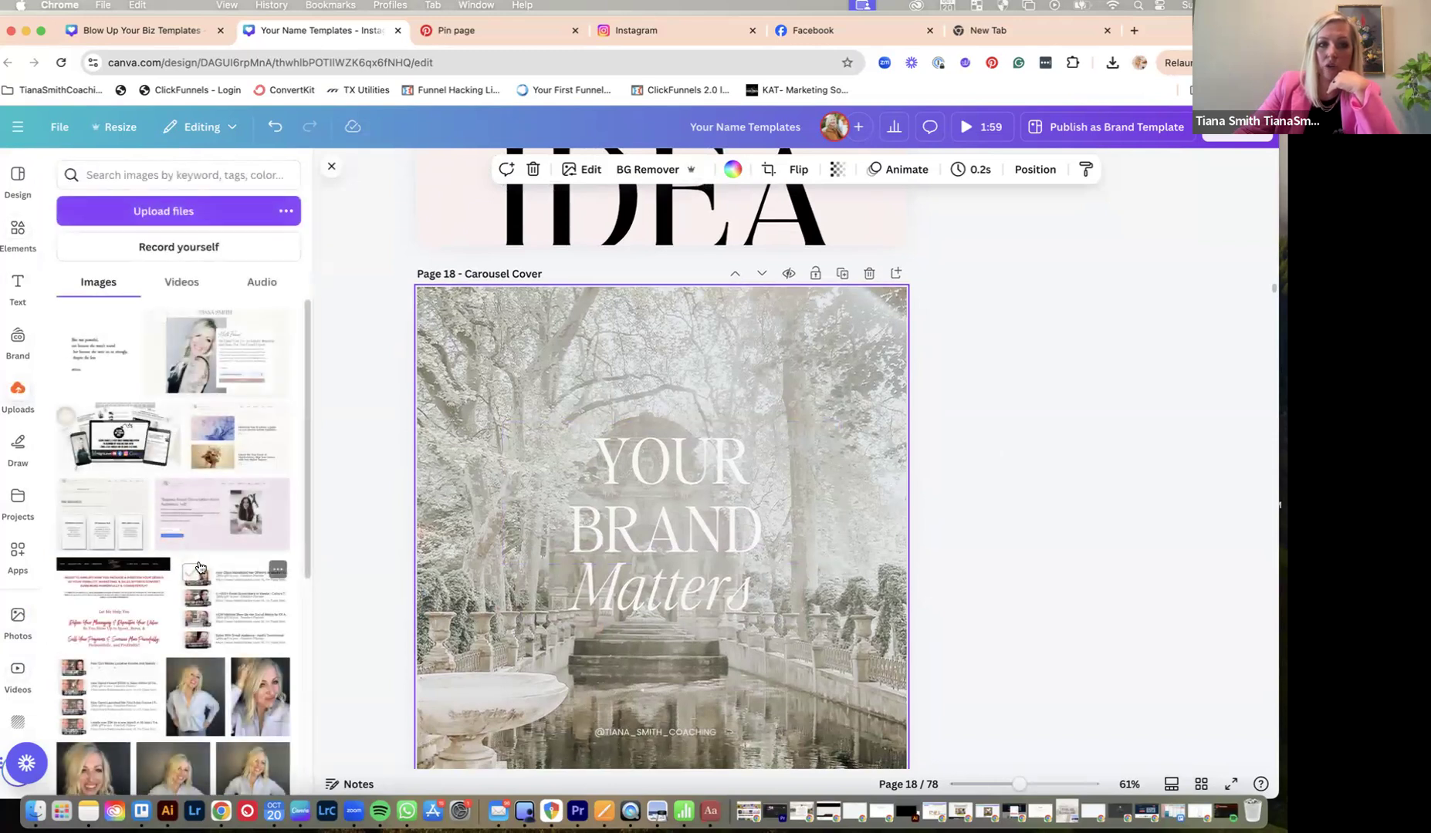
scroll(199, 567, "down", 4)
left_click_drag(253, 598, 611, 311)
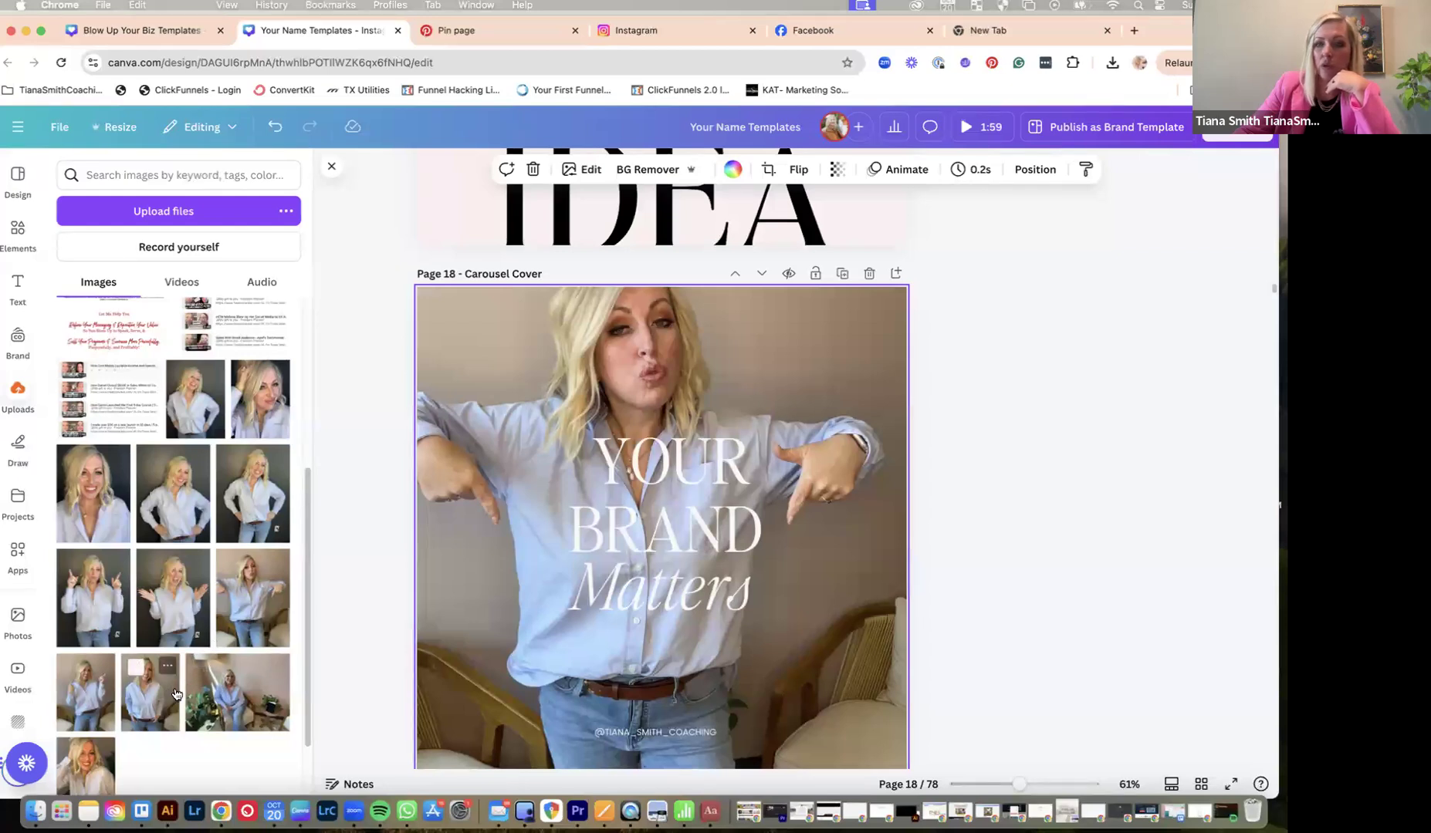
left_click_drag(247, 698, 694, 370)
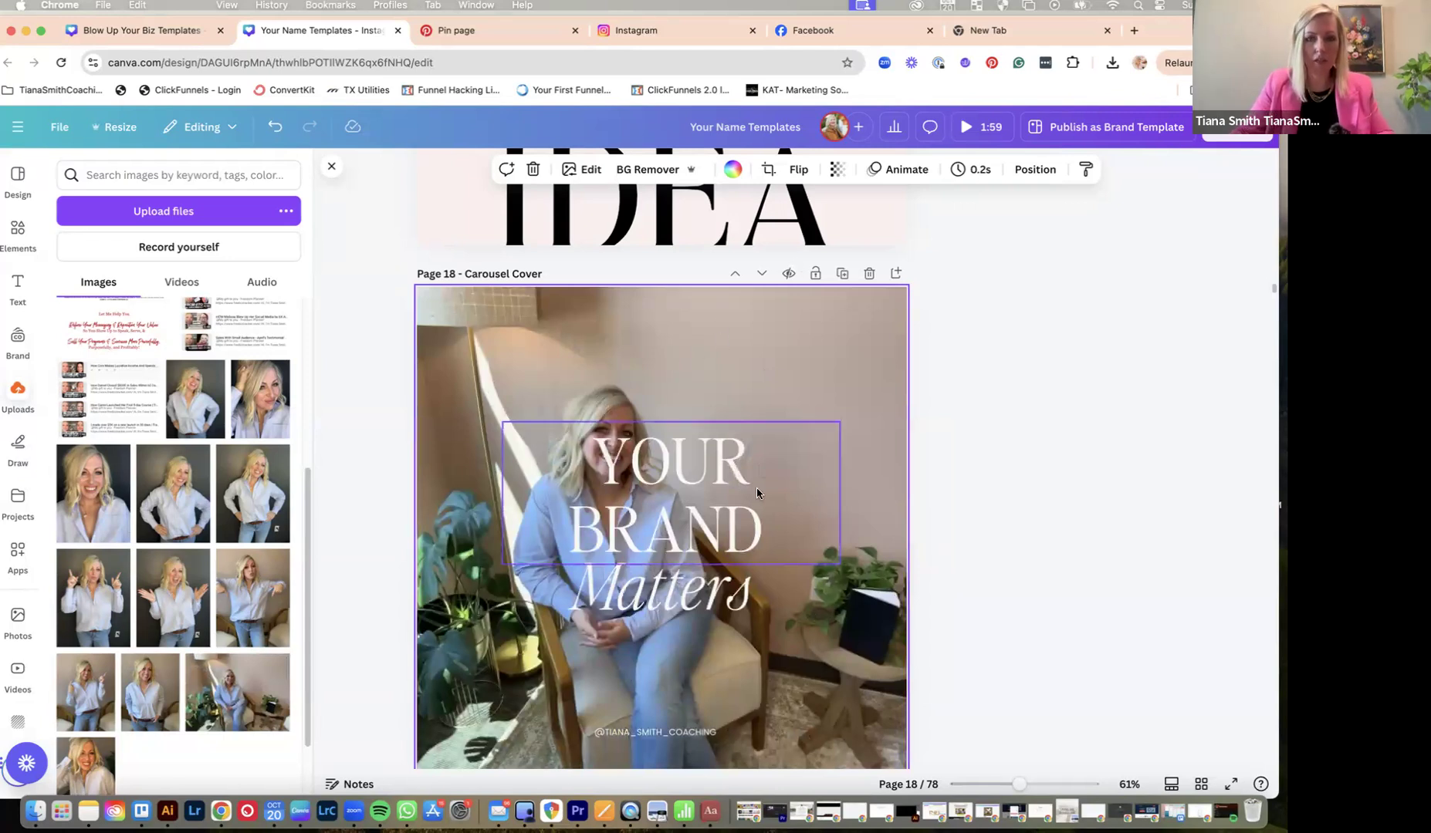
- Undo the background replacement on the page 18 "Your Brand Matters" cover and duplicate the page
key("super+z")
key("super+z")
key("super+z")
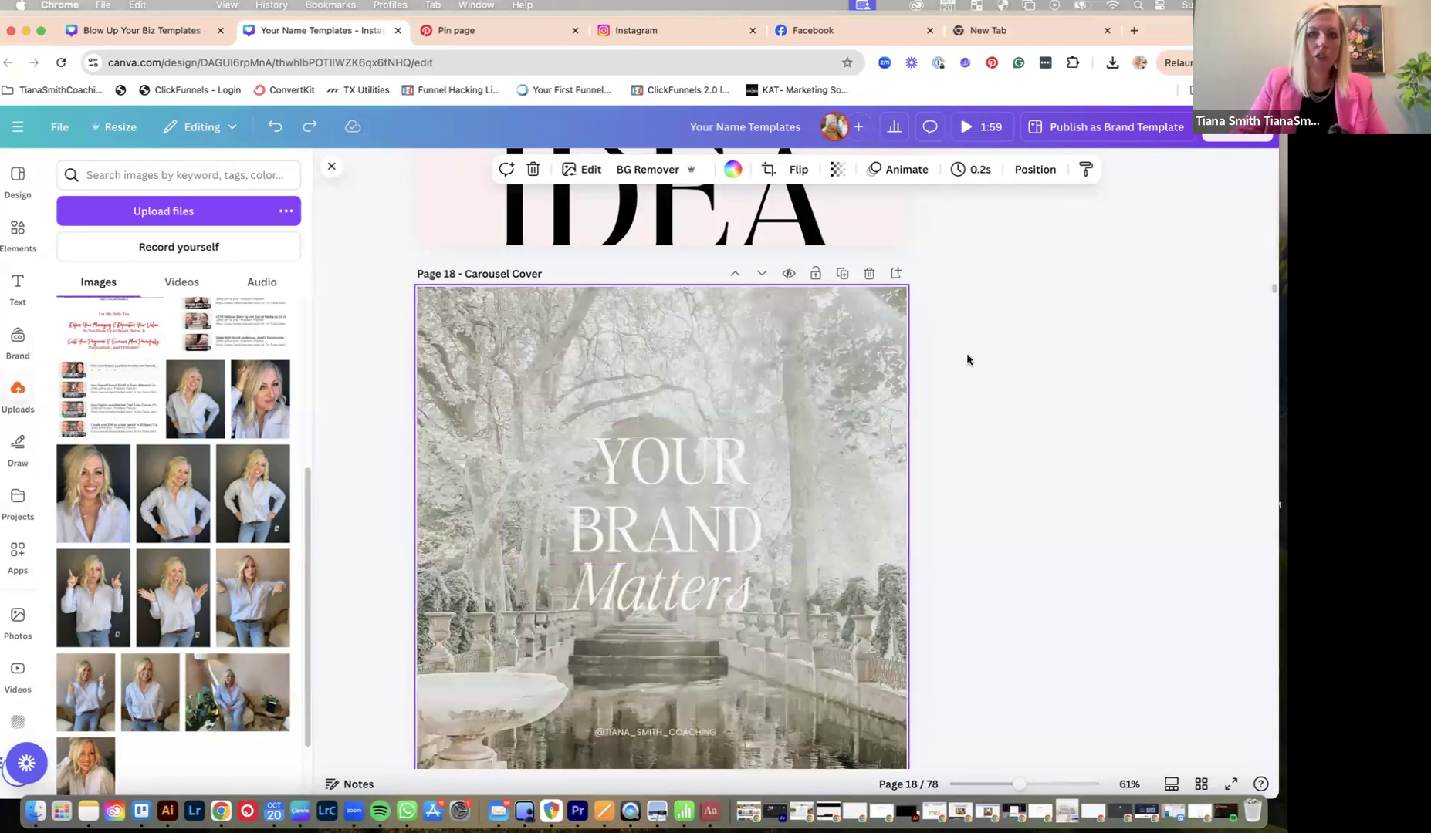
left_click(845, 272)
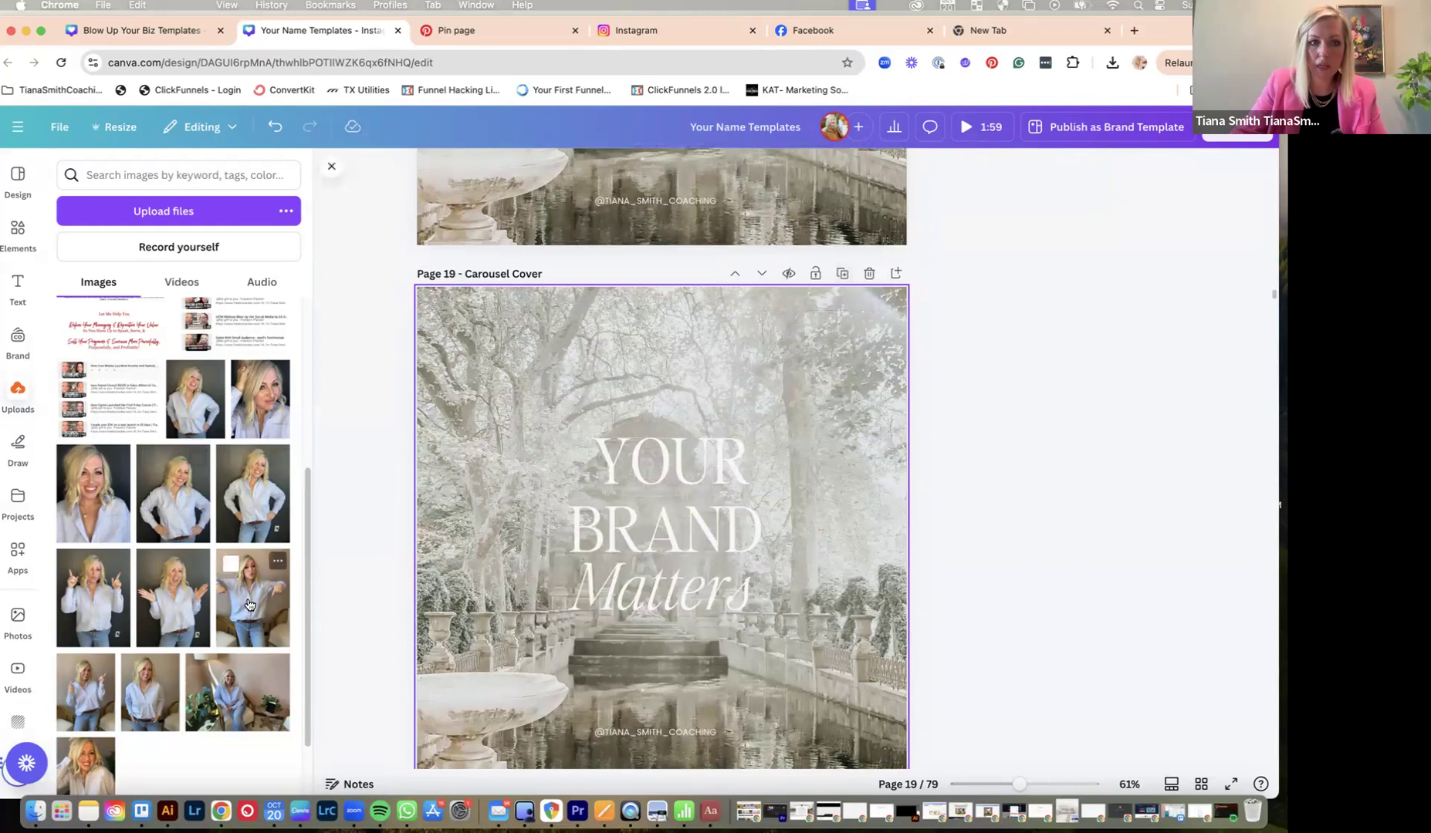
- Set the seated woman photo as the duplicated cover's background and move the title and account handle onto the empty wall beside her
left_click_drag(222, 698, 843, 344)
left_click_drag(657, 589, 788, 466)
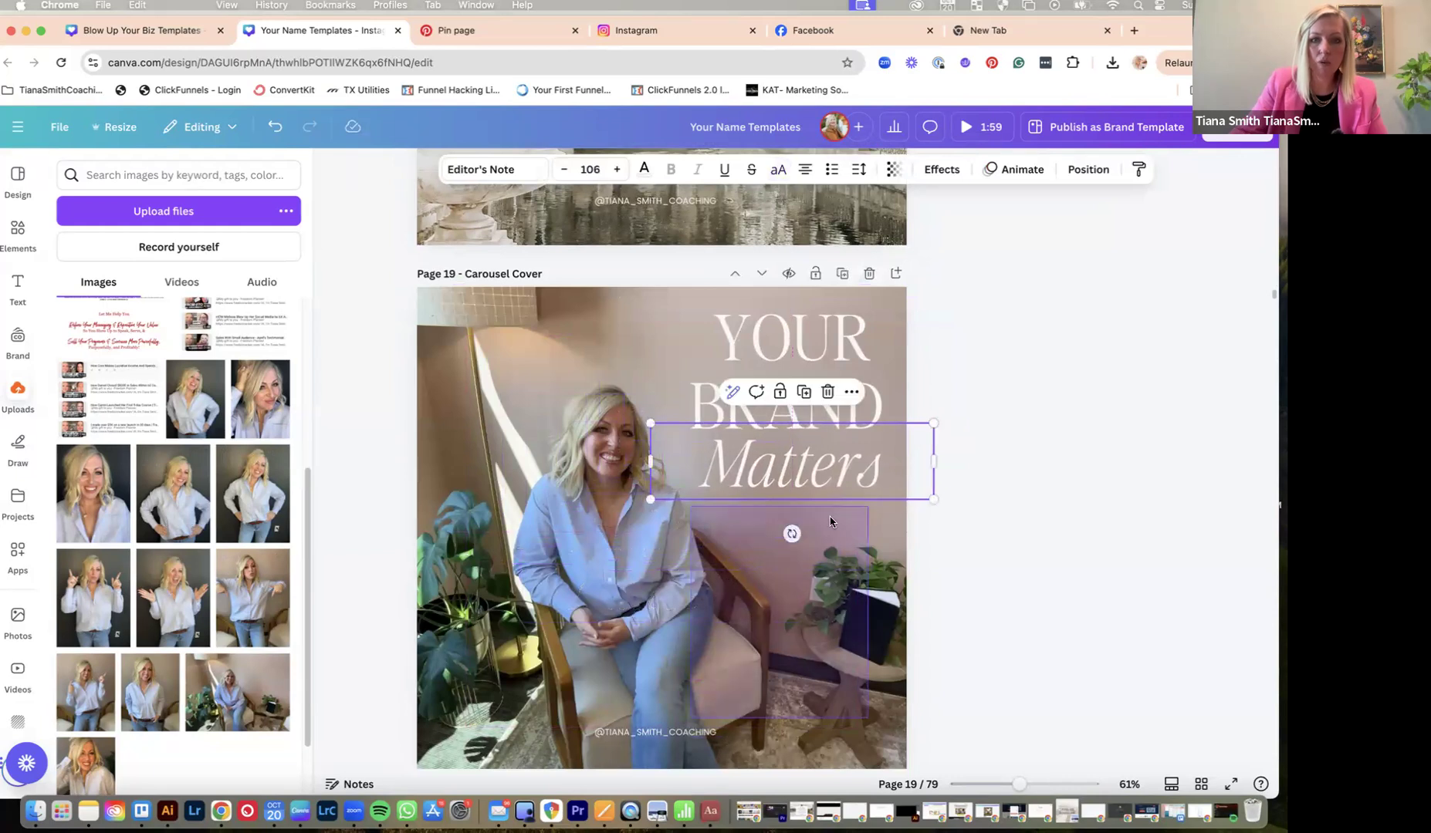
left_click(855, 721)
left_click_drag(682, 733, 827, 511)
left_click(1055, 749)
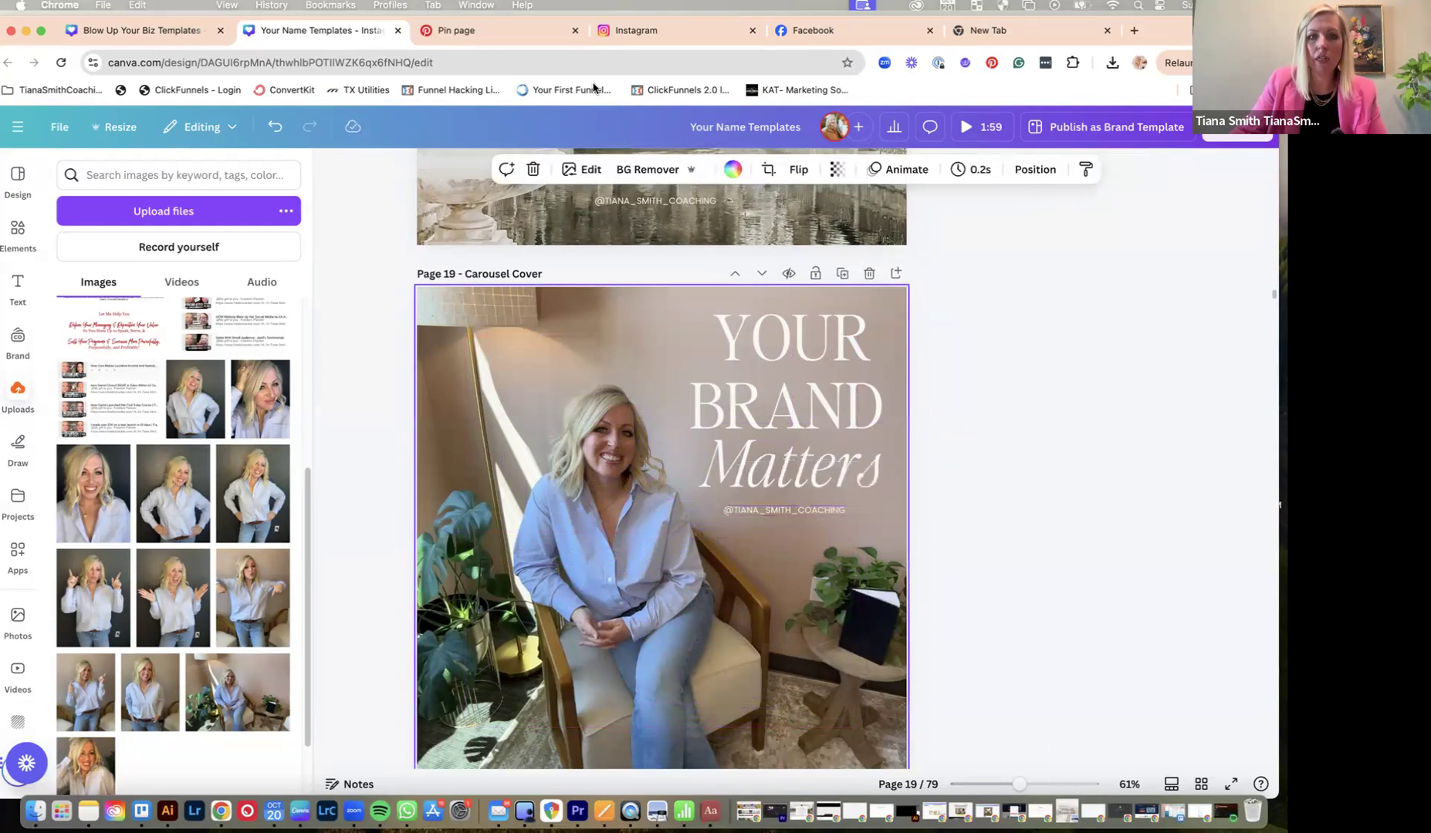
- Try the Aura filter on the page 19 background photo and replace it with the Vinto filter at full intensity
left_click(585, 169)
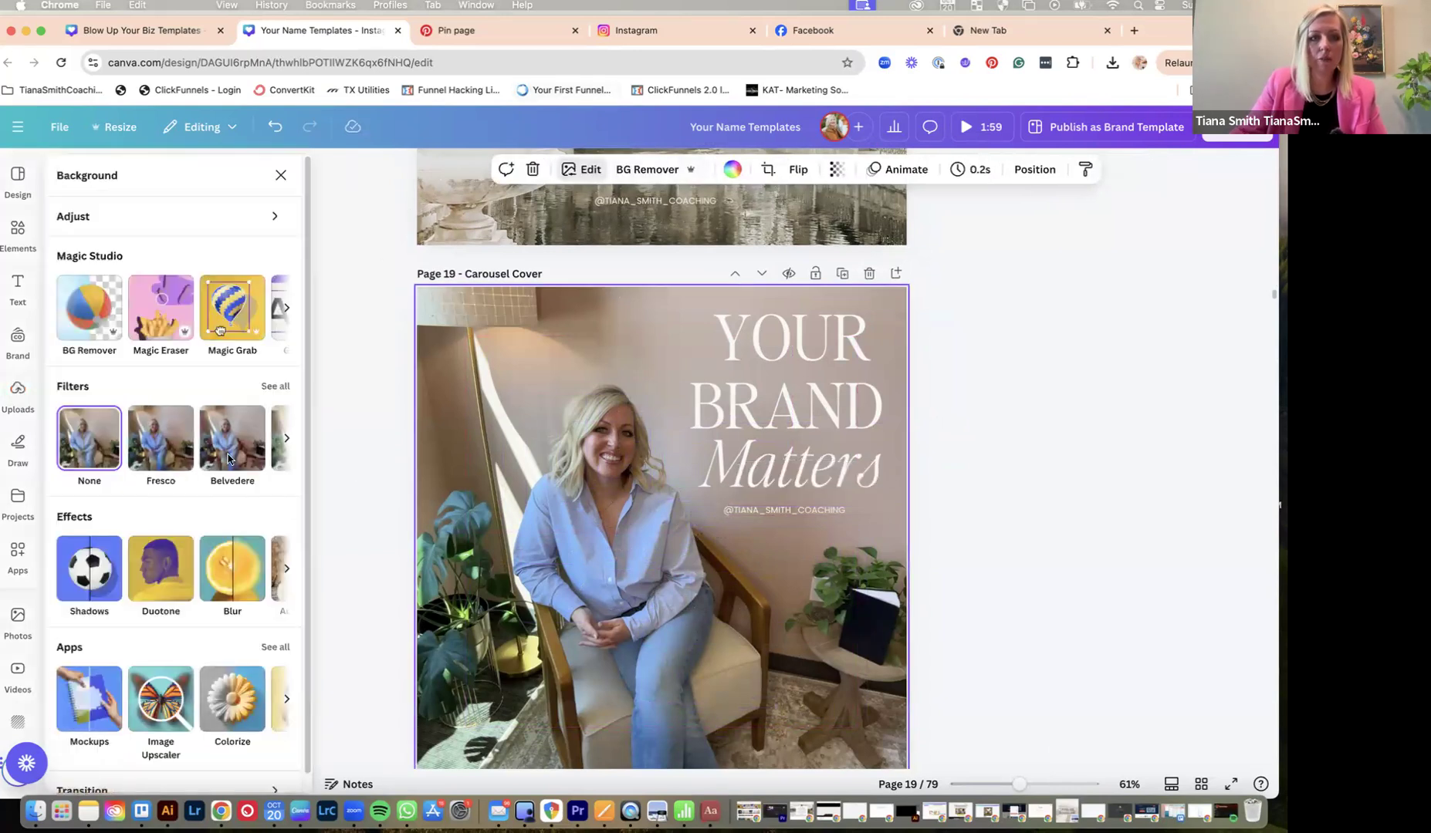
left_click(274, 387)
scroll(111, 732, "down", 5)
scroll(112, 732, "down", 3)
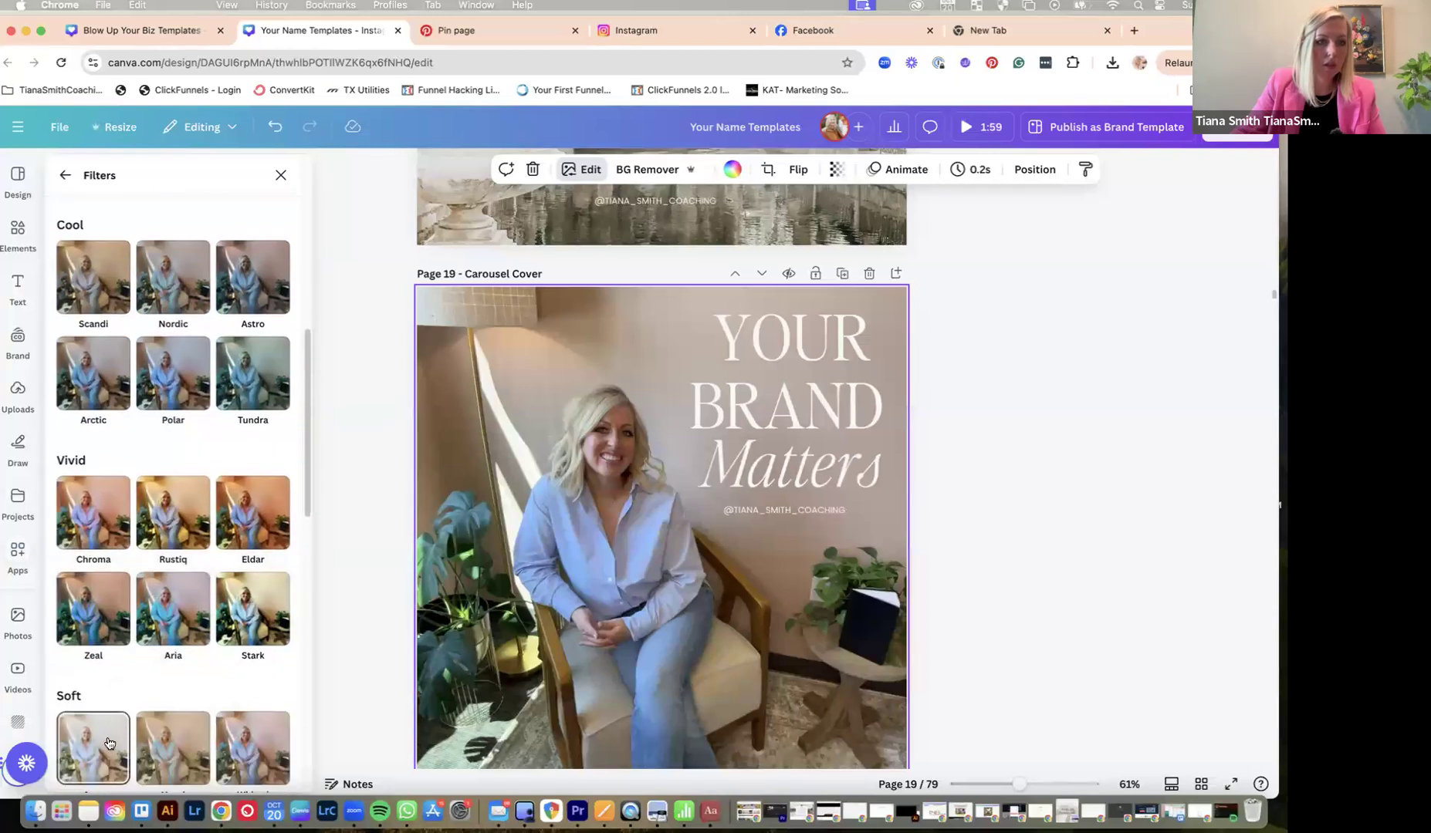
left_click(110, 741)
scroll(116, 694, "down", 4)
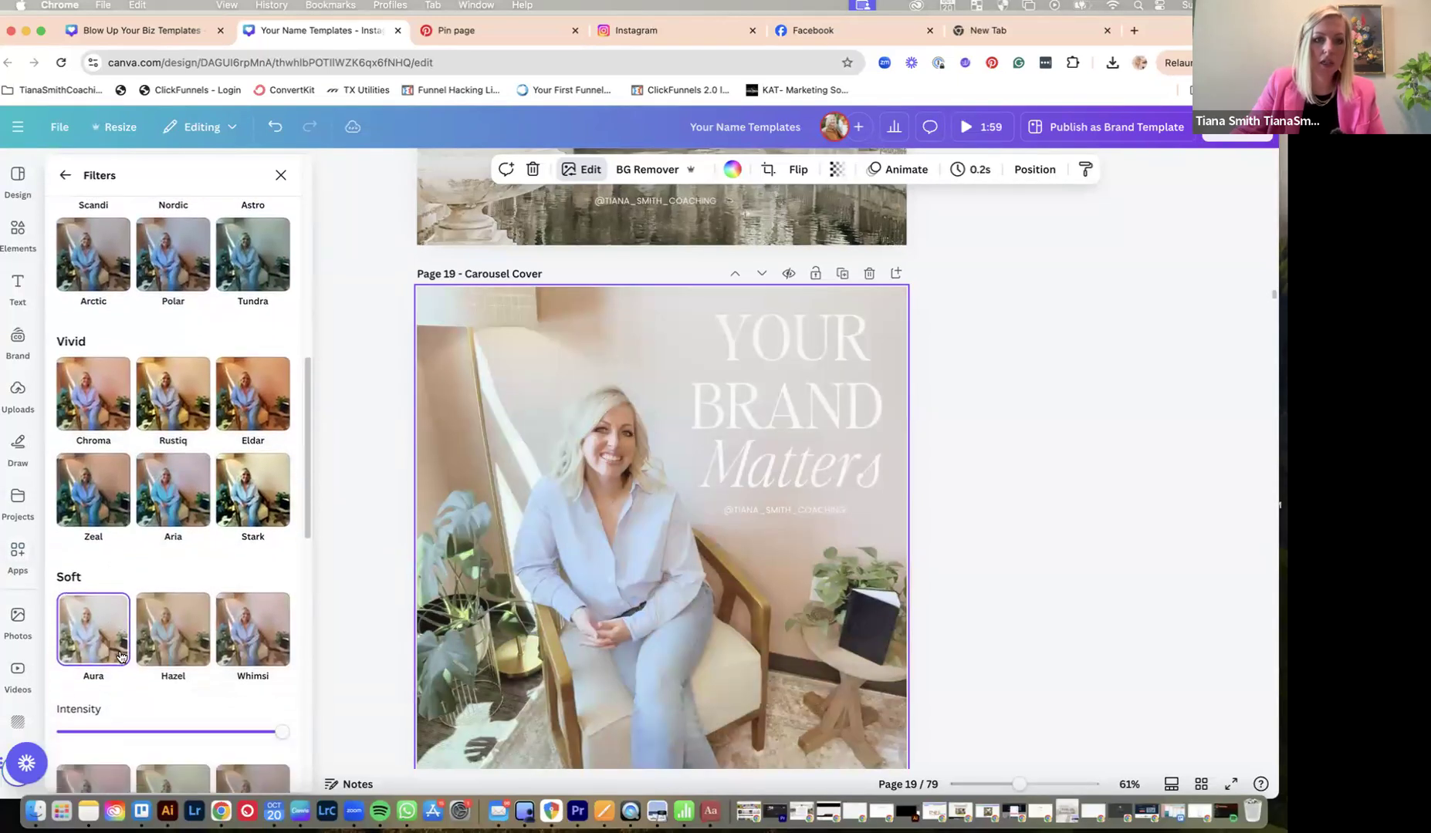
left_click(93, 764)
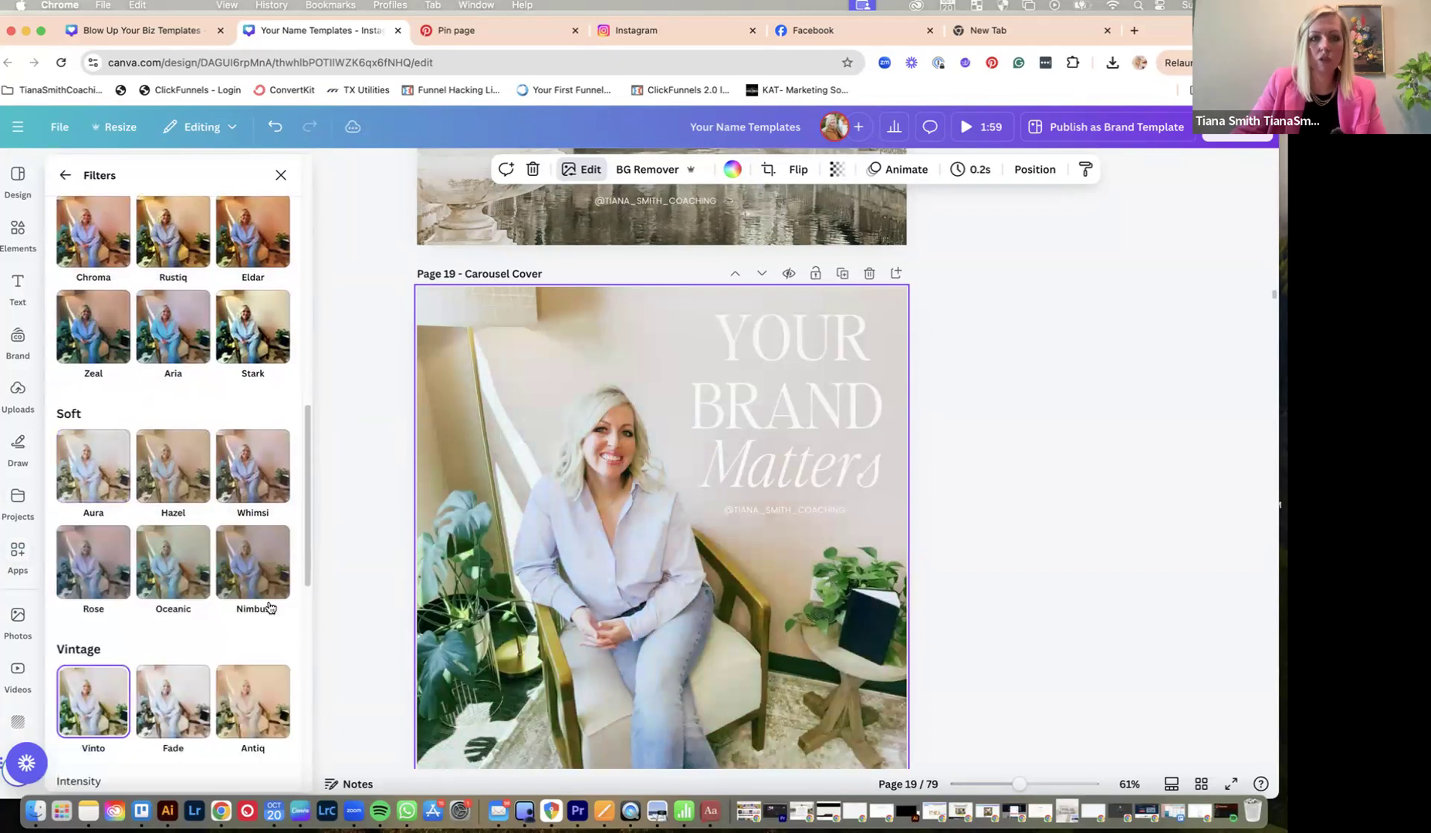
scroll(278, 695, "down", 1)
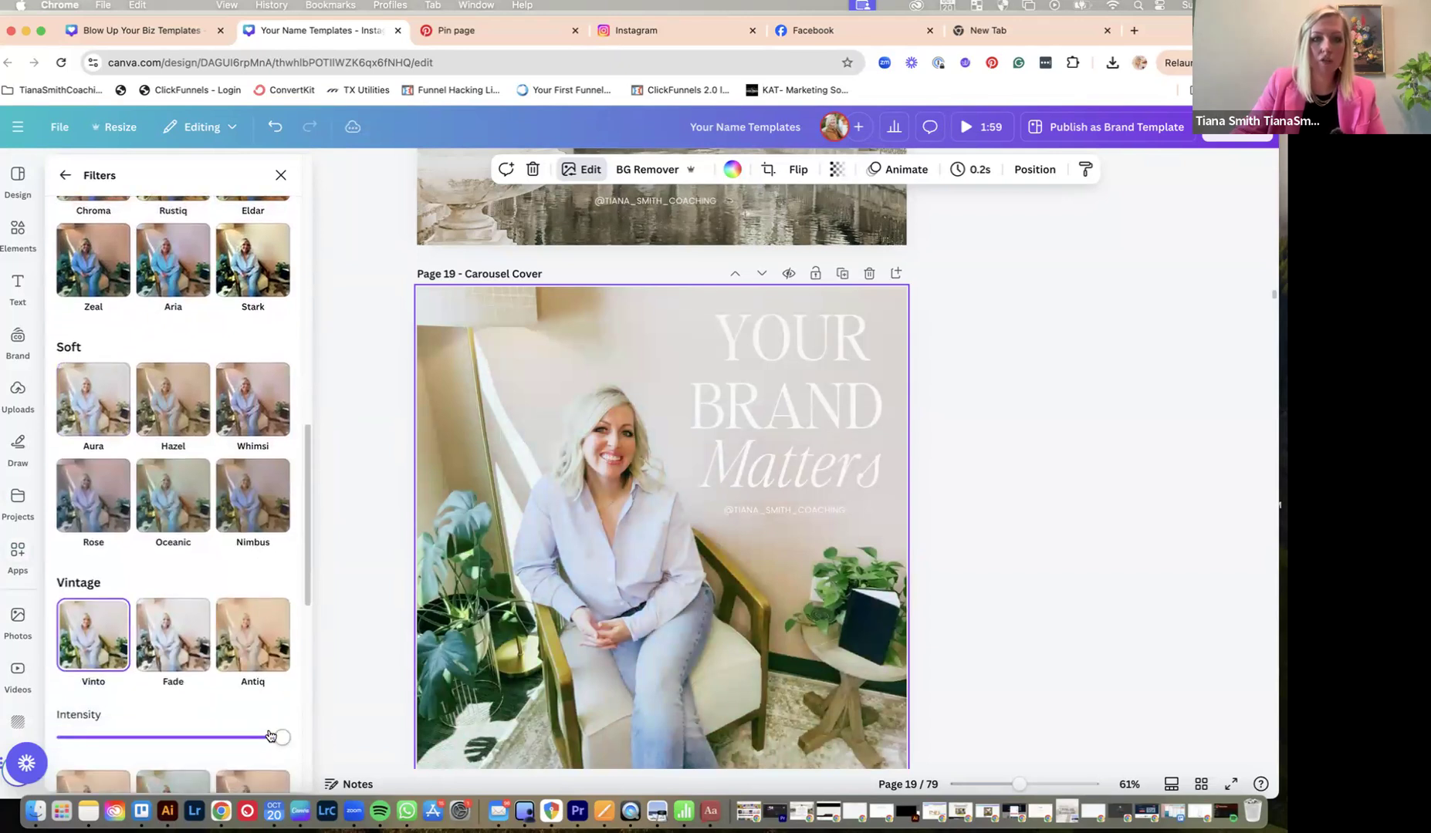
mouse_move(278, 741)
left_mouse_down()
mouse_move(230, 739)
mouse_move(295, 733)
left_mouse_up()
left_click(834, 511)
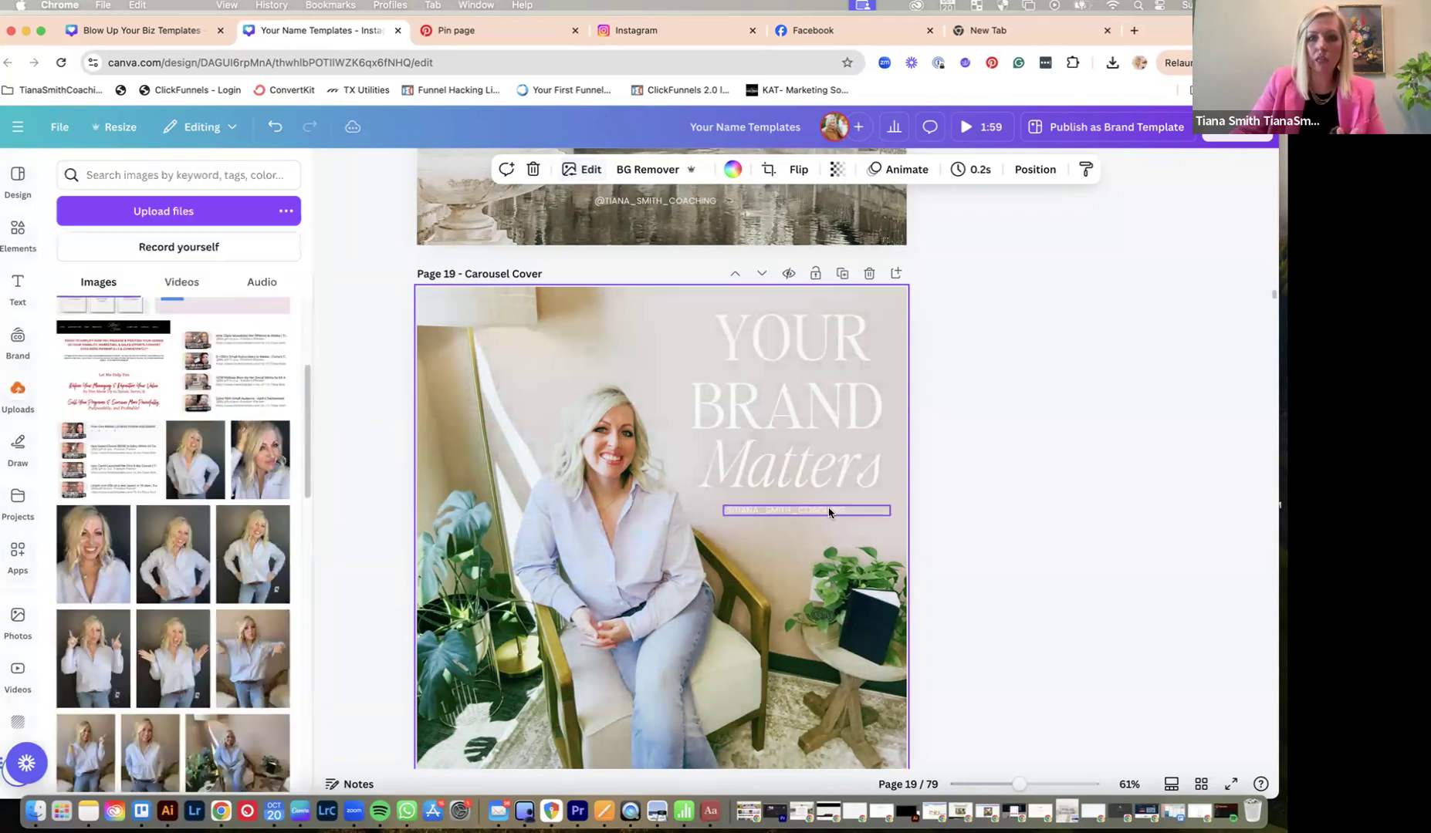
left_click(1016, 563)
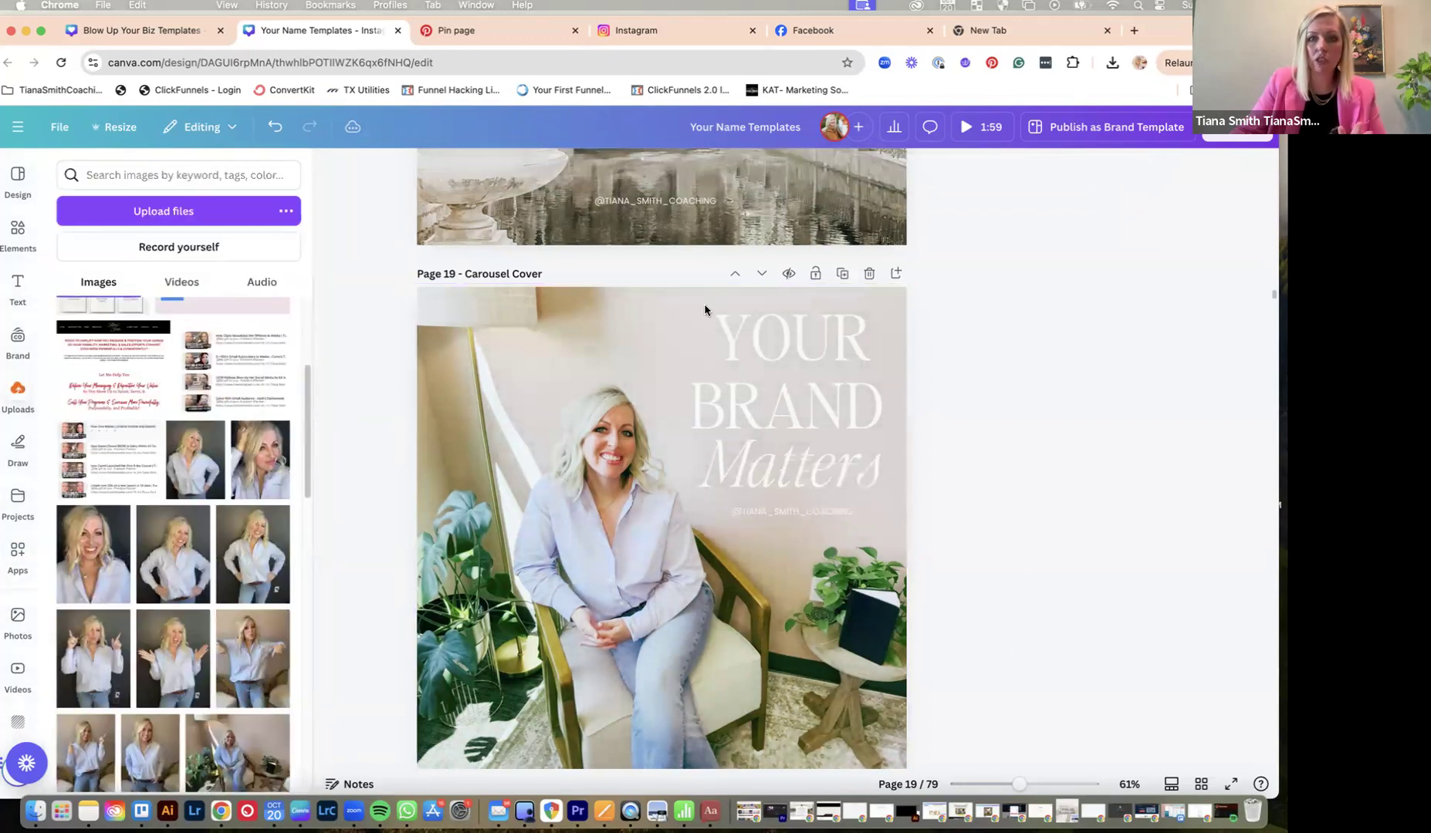
- Move the customized "Your Brand Matters" cover up in the page order from page 19 to page 14
left_click(734, 274)
left_click(737, 275)
left_click(737, 275)
left_click(737, 275)
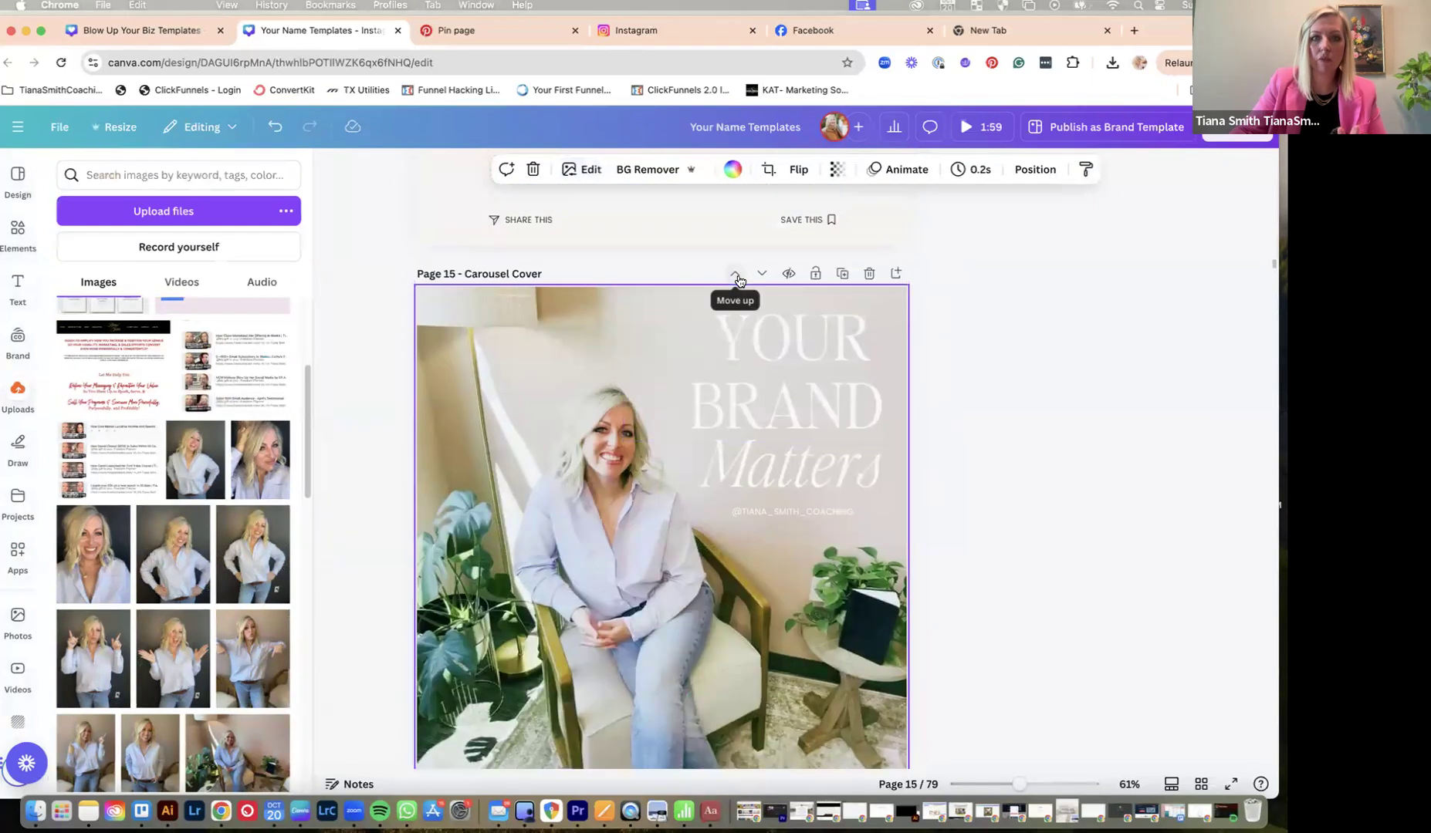
scroll(737, 276, "up", 4)
scroll(737, 276, "down", 3)
left_click(739, 340)
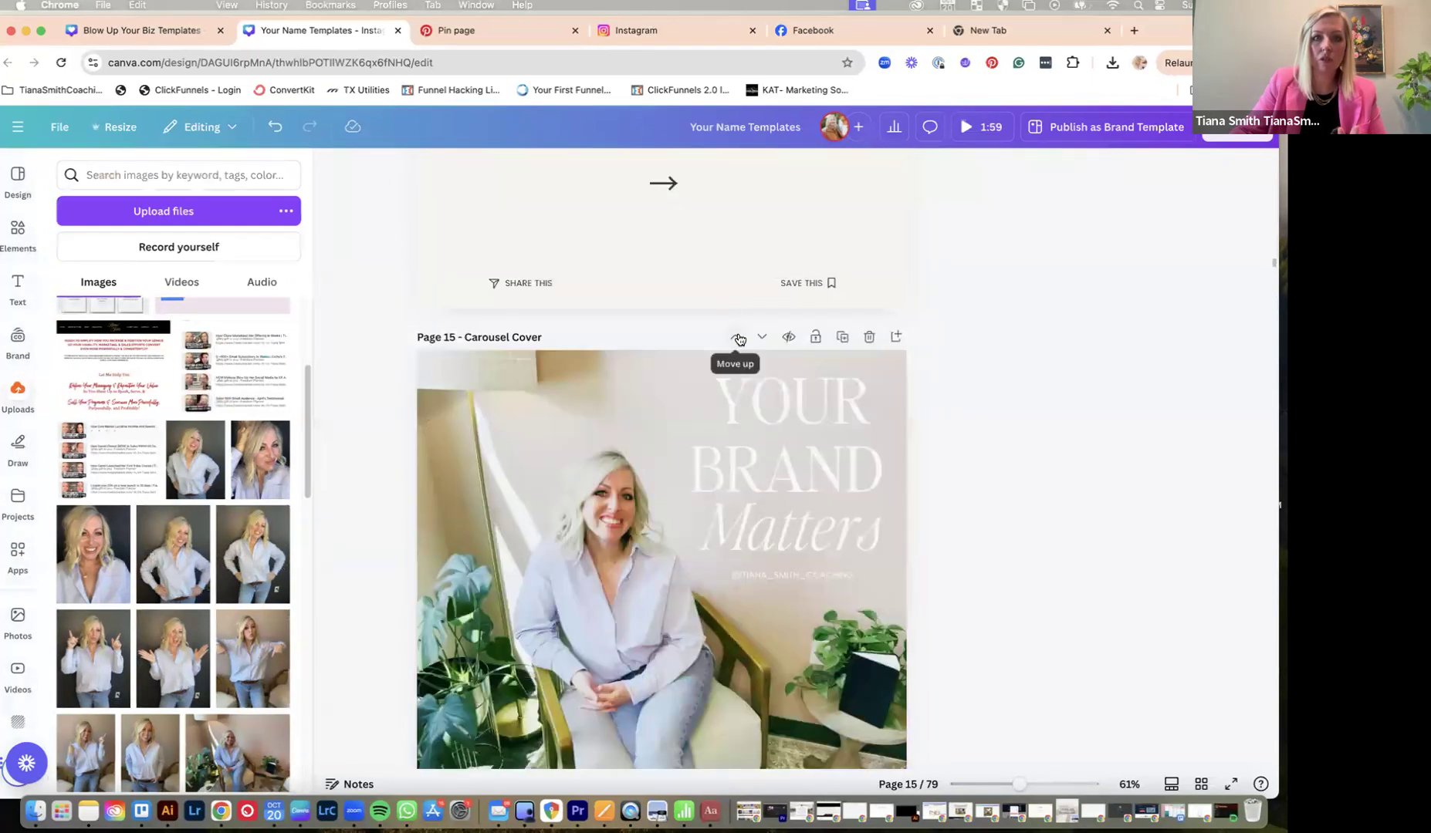
left_click(738, 339)
- Reorder the customized cover in grid view to directly follow the page 5 quote template, and check both pages in the editor
left_click(1201, 784)
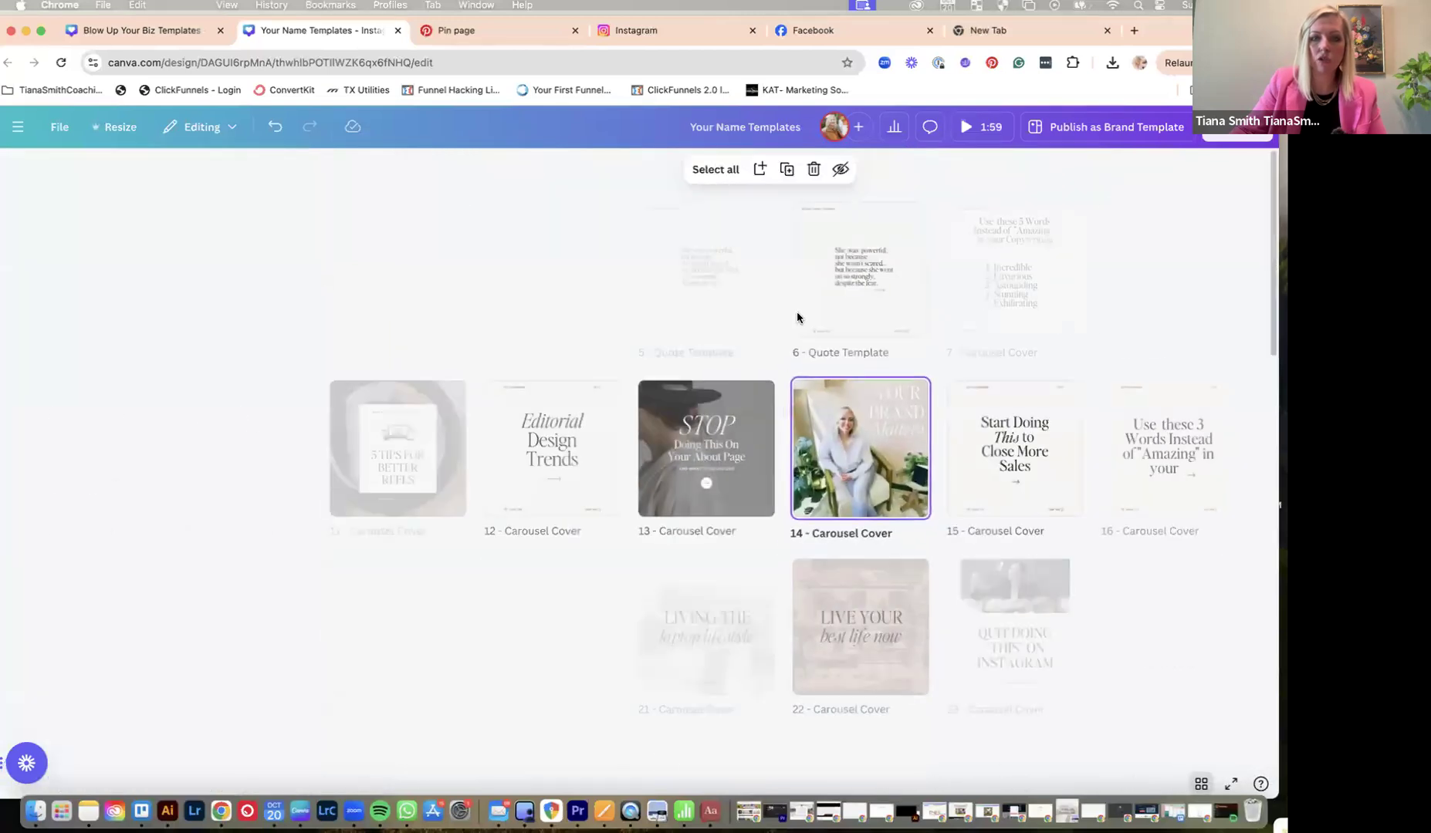
left_click_drag(861, 484, 768, 306)
left_click(709, 302)
double_click(708, 302)
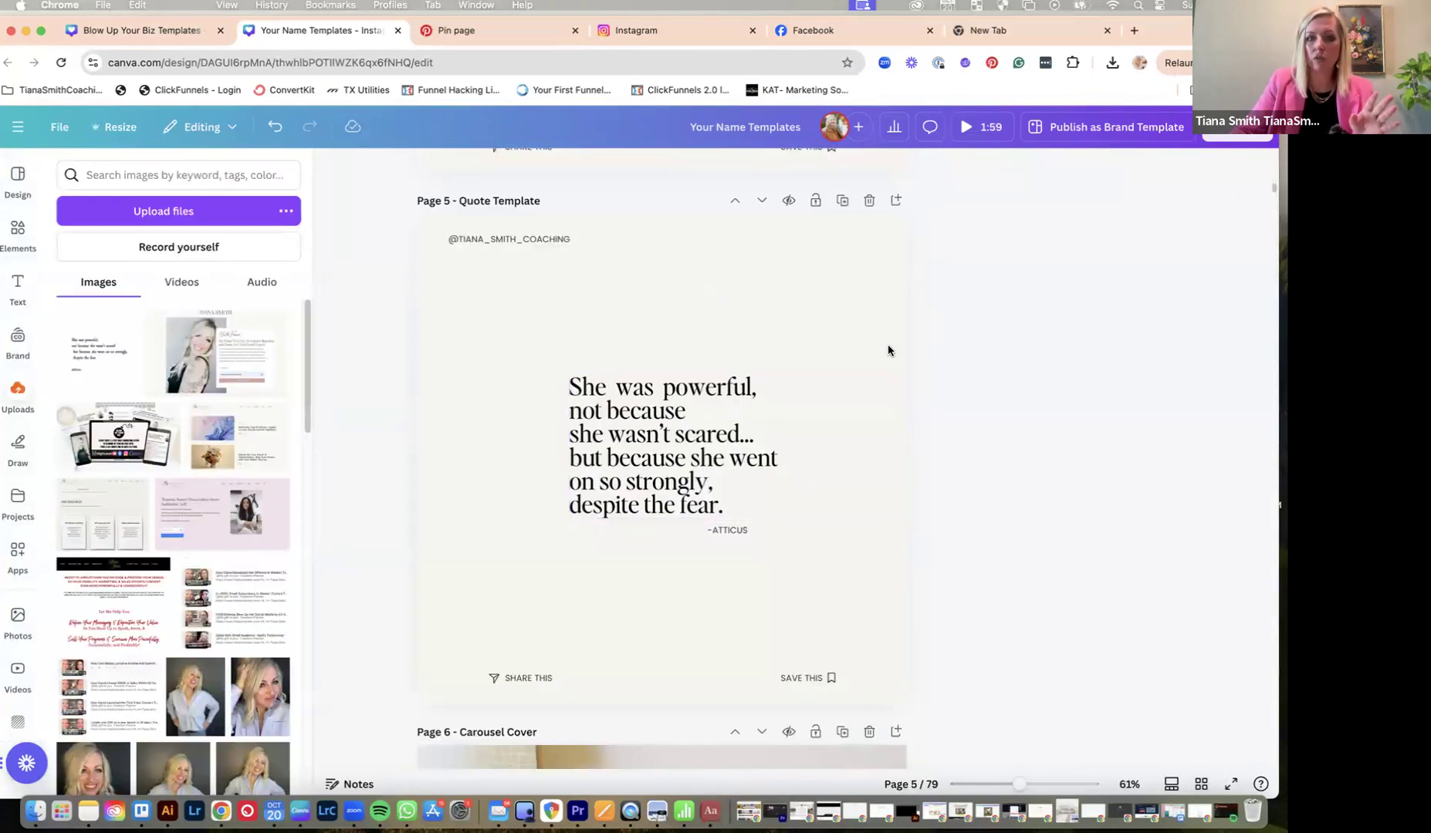
scroll(889, 344, "down", 7)
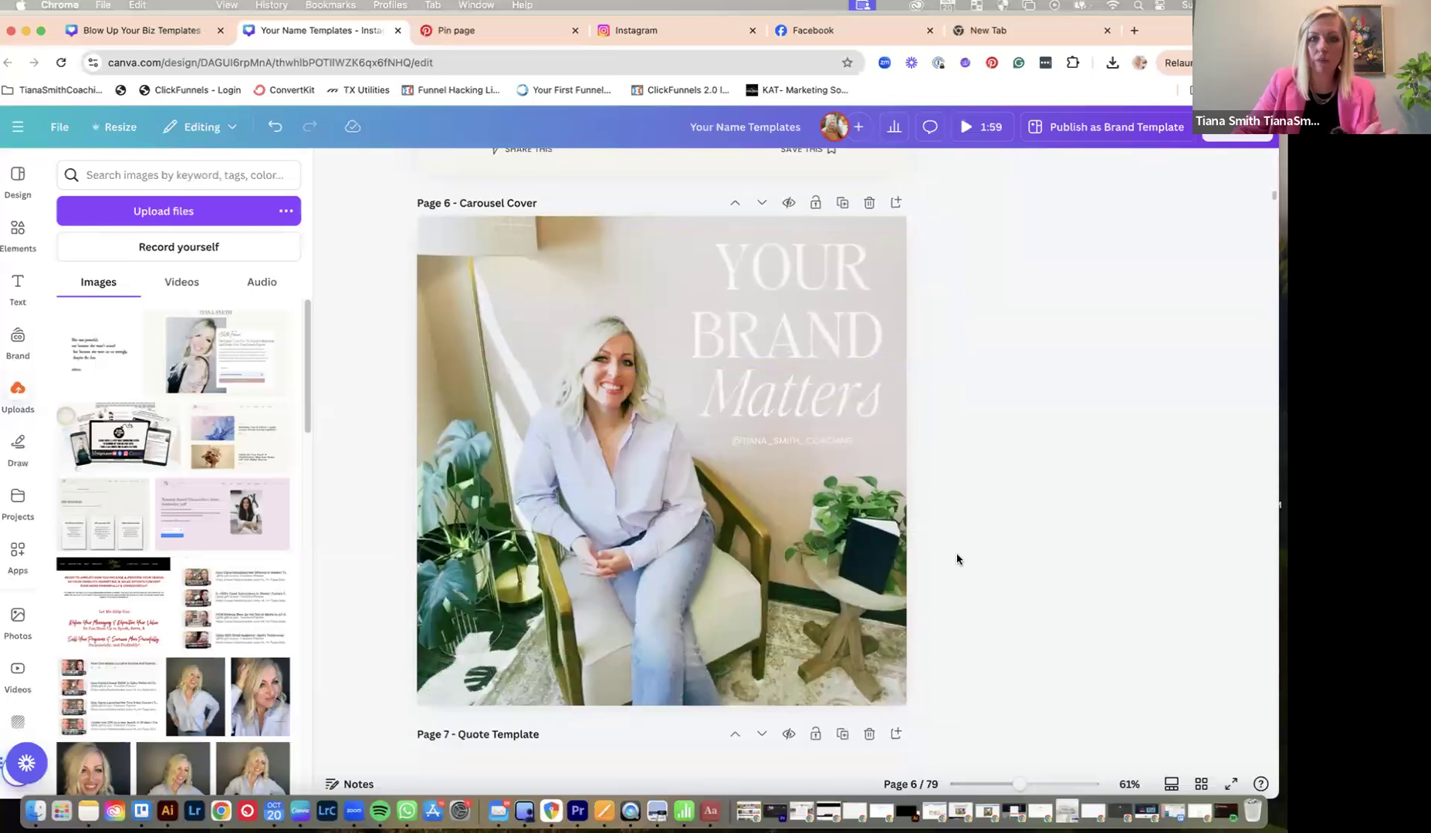
scroll(957, 559, "up", 4)
scroll(957, 559, "up", 3)
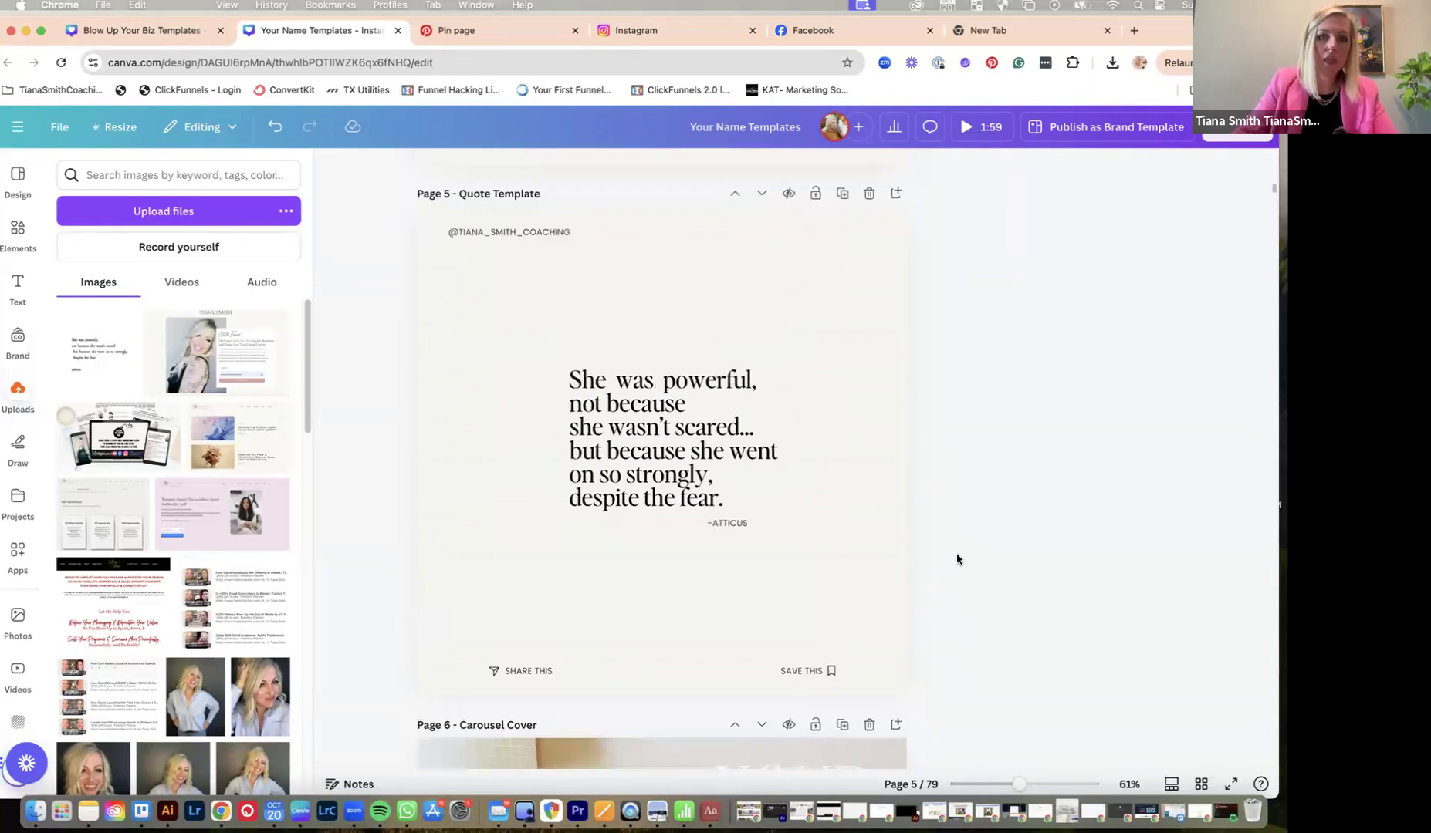
- Select the page 5 quote template and set the design's download file type to PNG
left_click(840, 303)
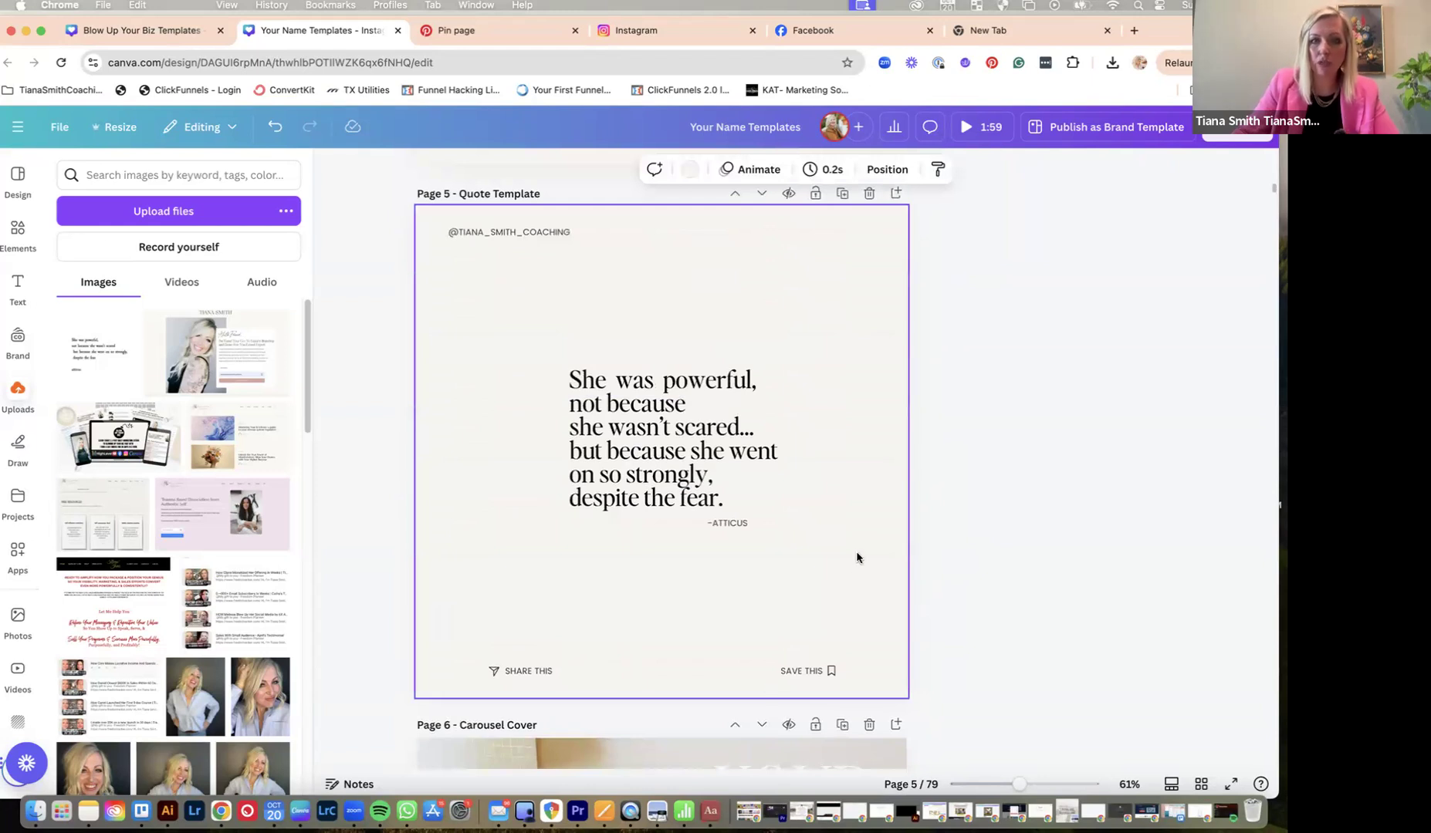
scroll(857, 557, "down", 4)
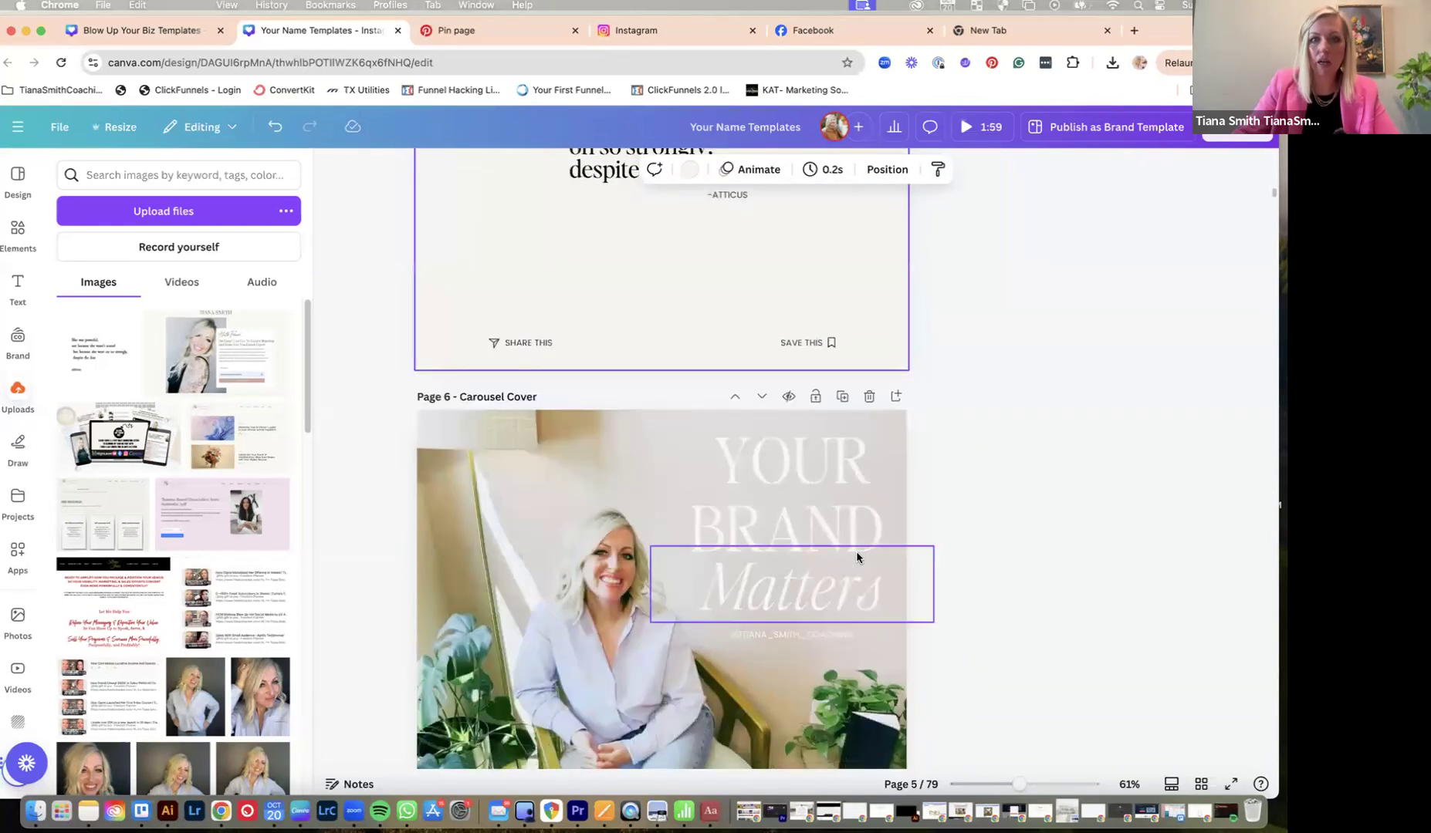
scroll(857, 550, "up", 4)
left_click(1235, 131)
left_click(1015, 431)
left_click(1210, 376)
left_click(1191, 233)
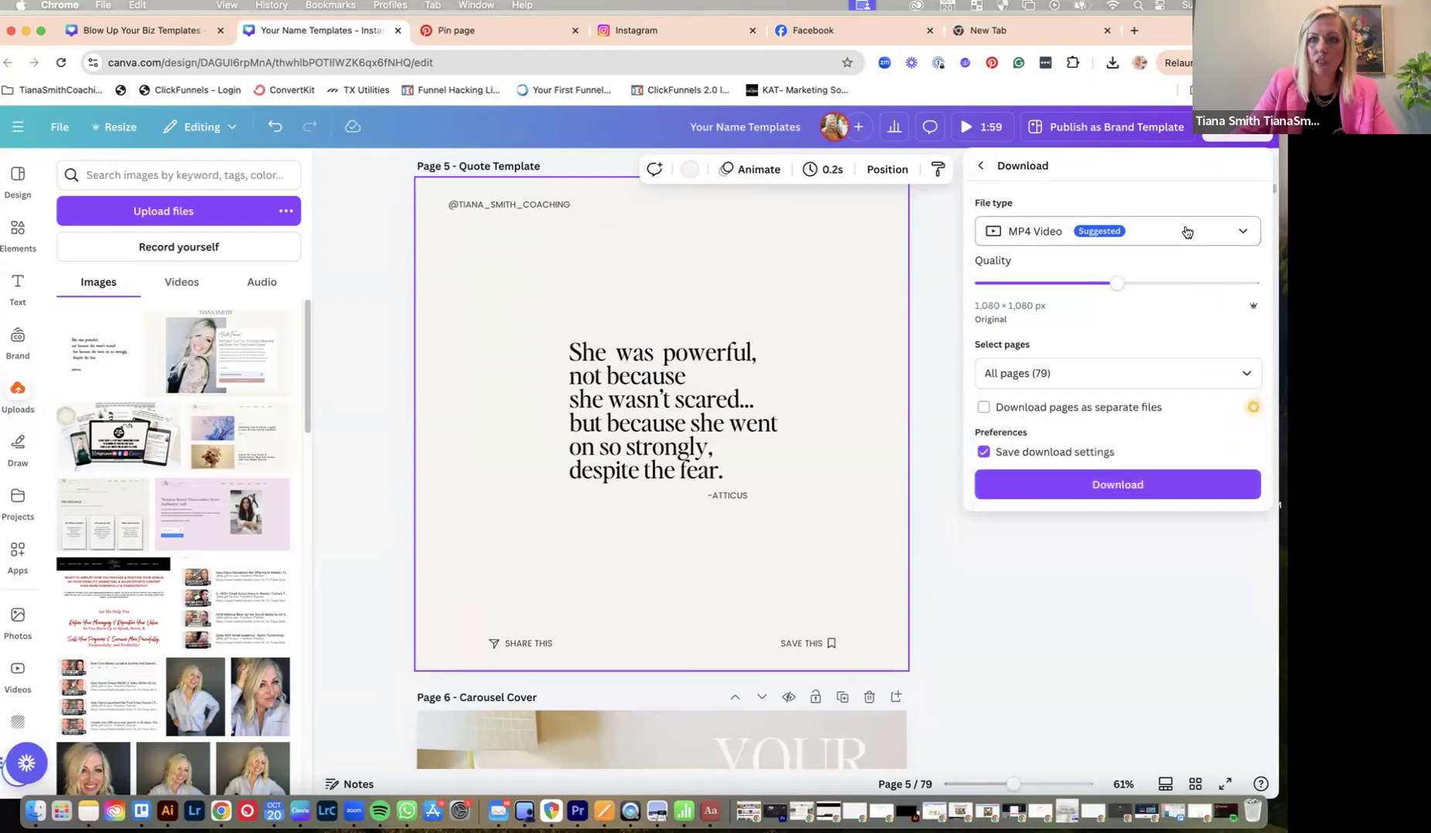
left_click(1185, 231)
left_click(1076, 330)
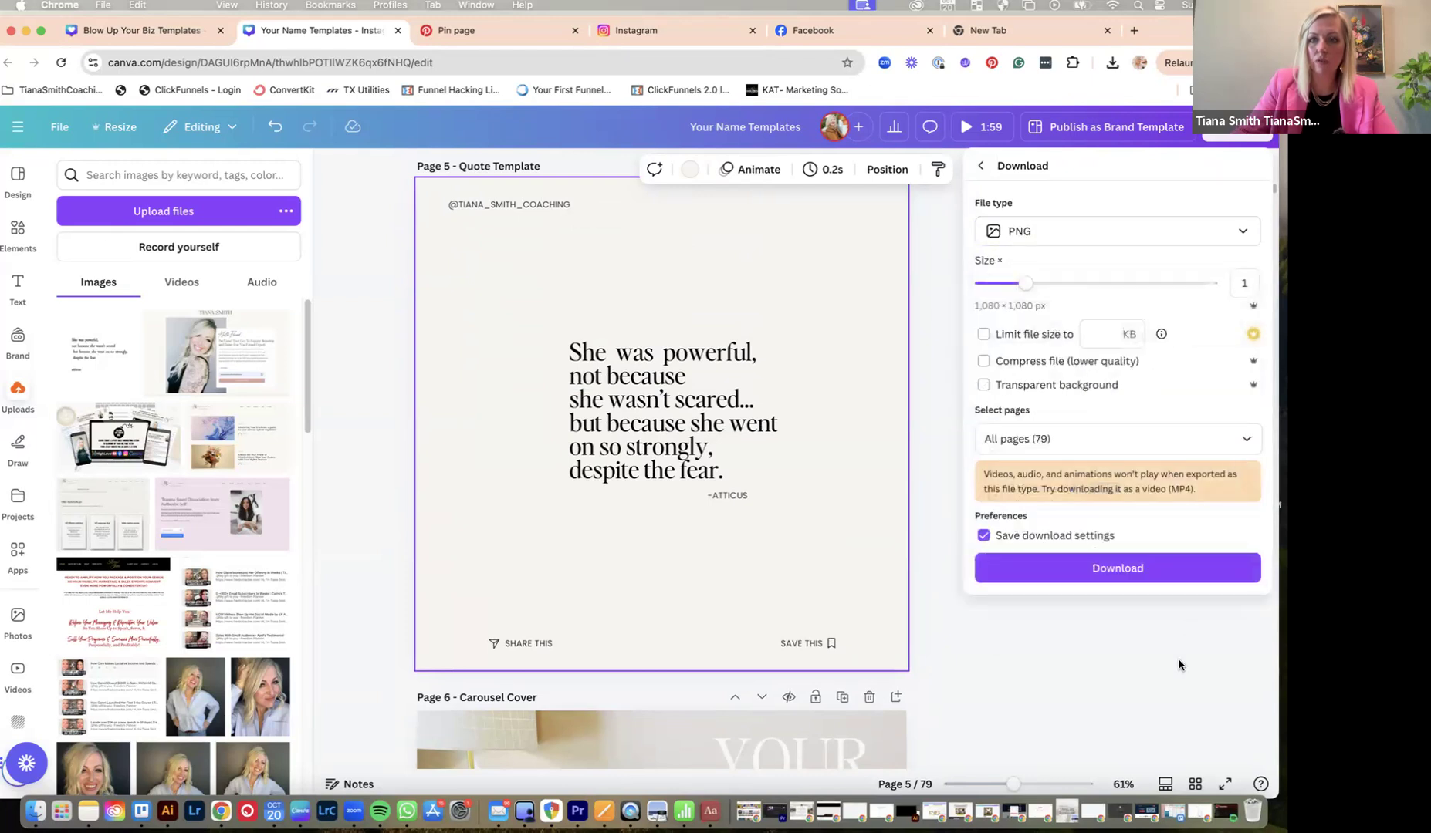
- Limit the download to page 5 (Quote Template) and page 6 (Carousel Cover) and download them
left_click(1244, 439)
left_click(1235, 482)
scroll(1240, 557, "down", 5)
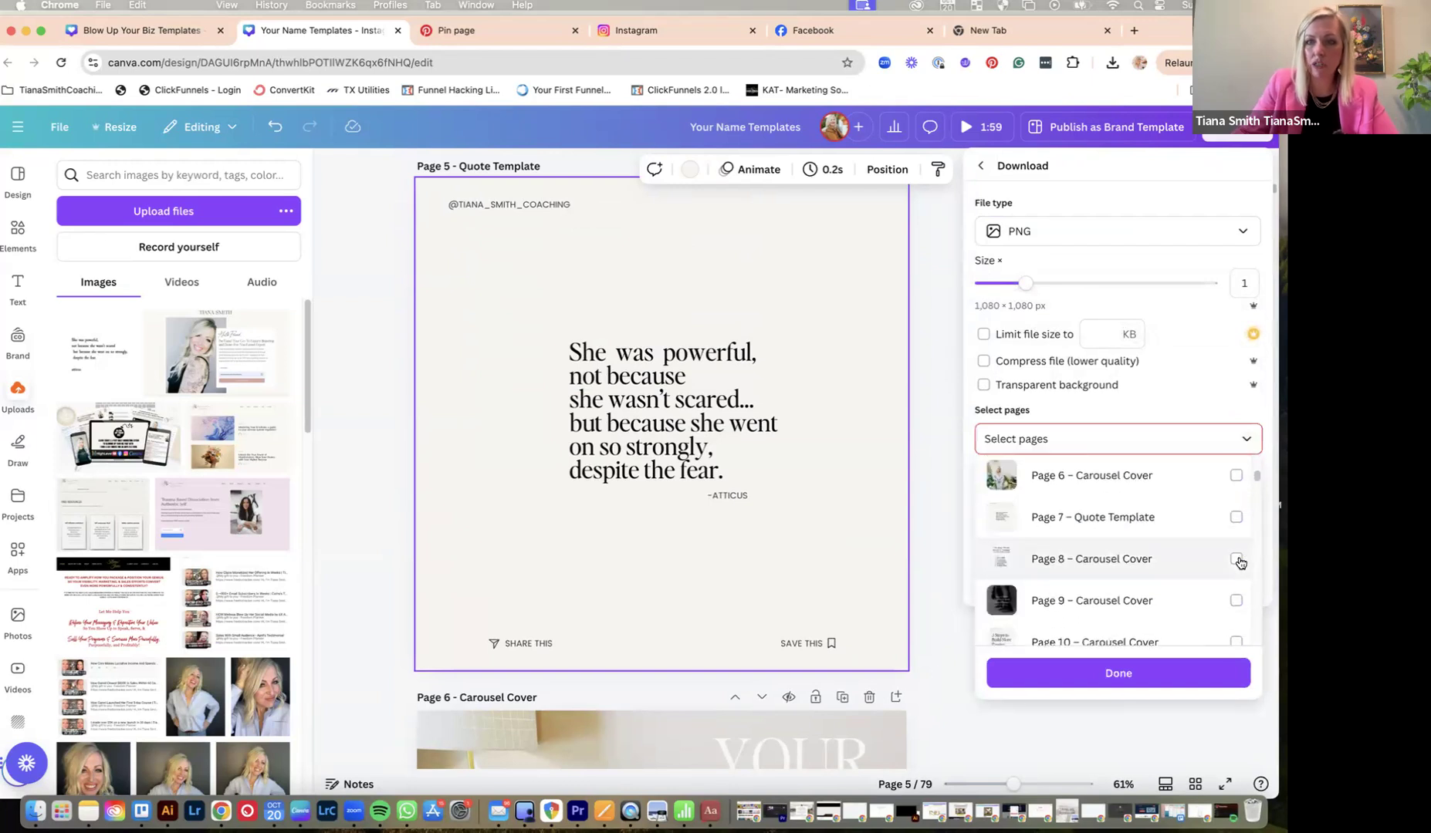
left_click(1235, 463)
left_click(1235, 510)
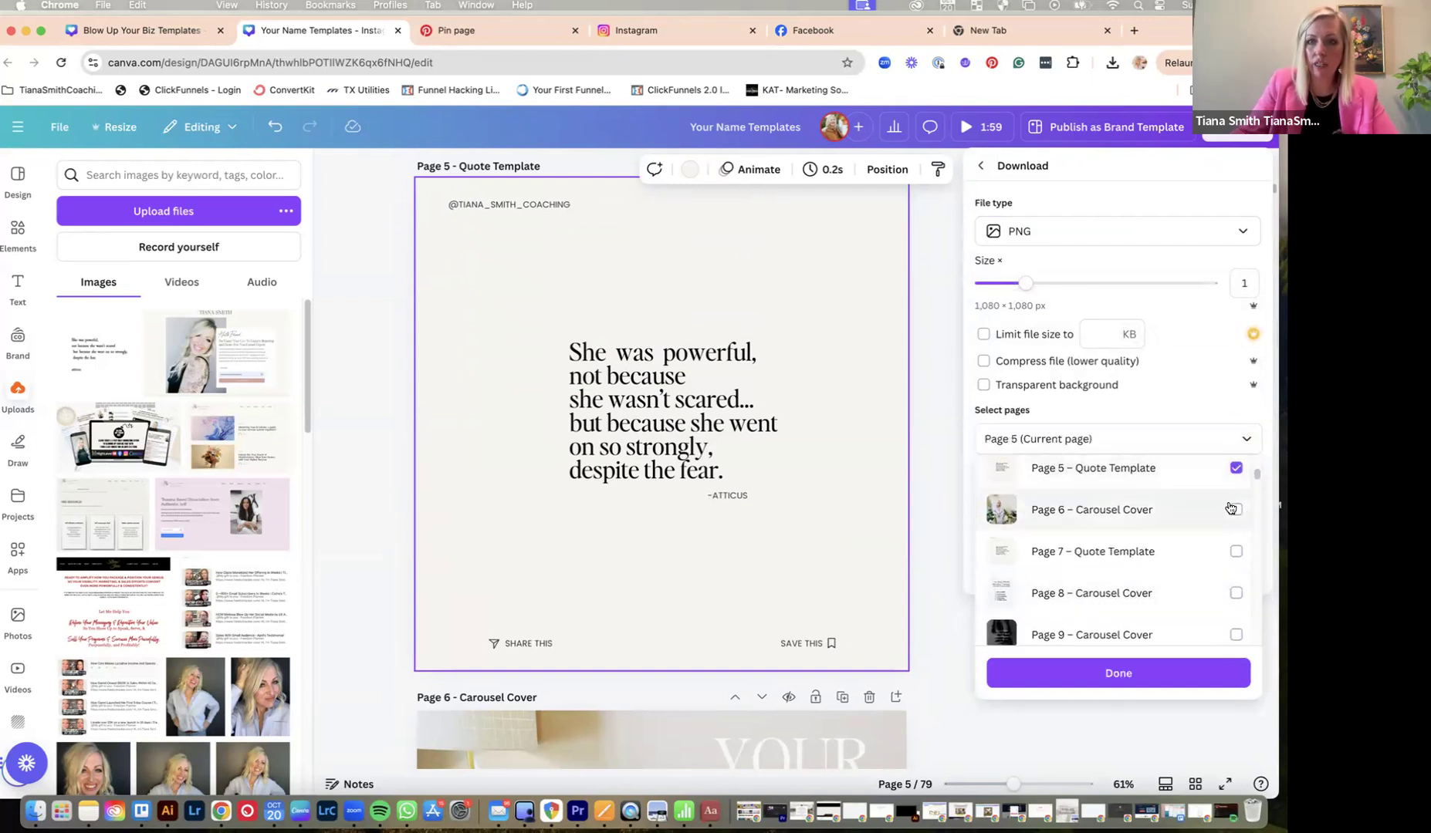
left_click(1052, 673)
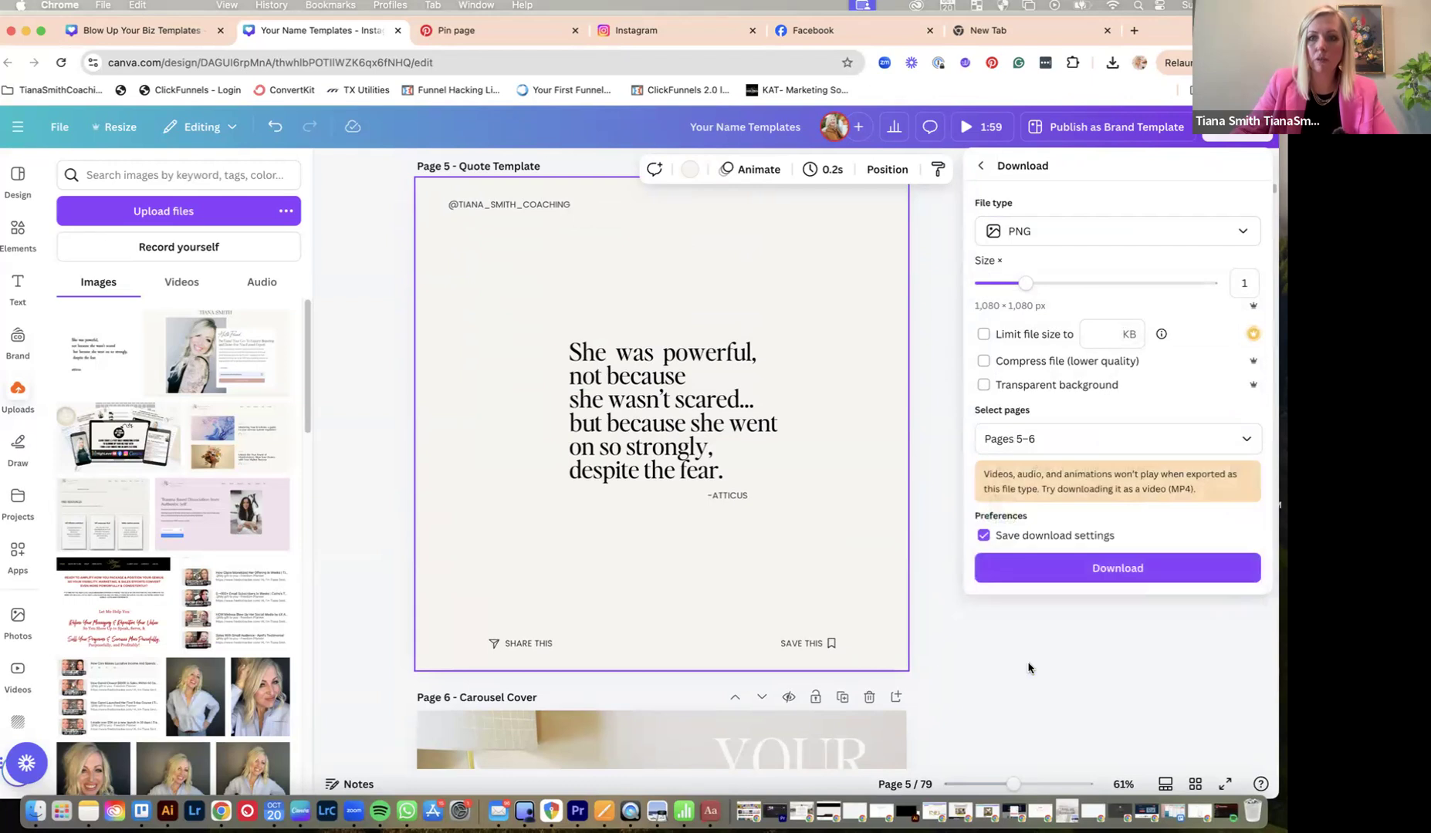
left_click(1065, 574)
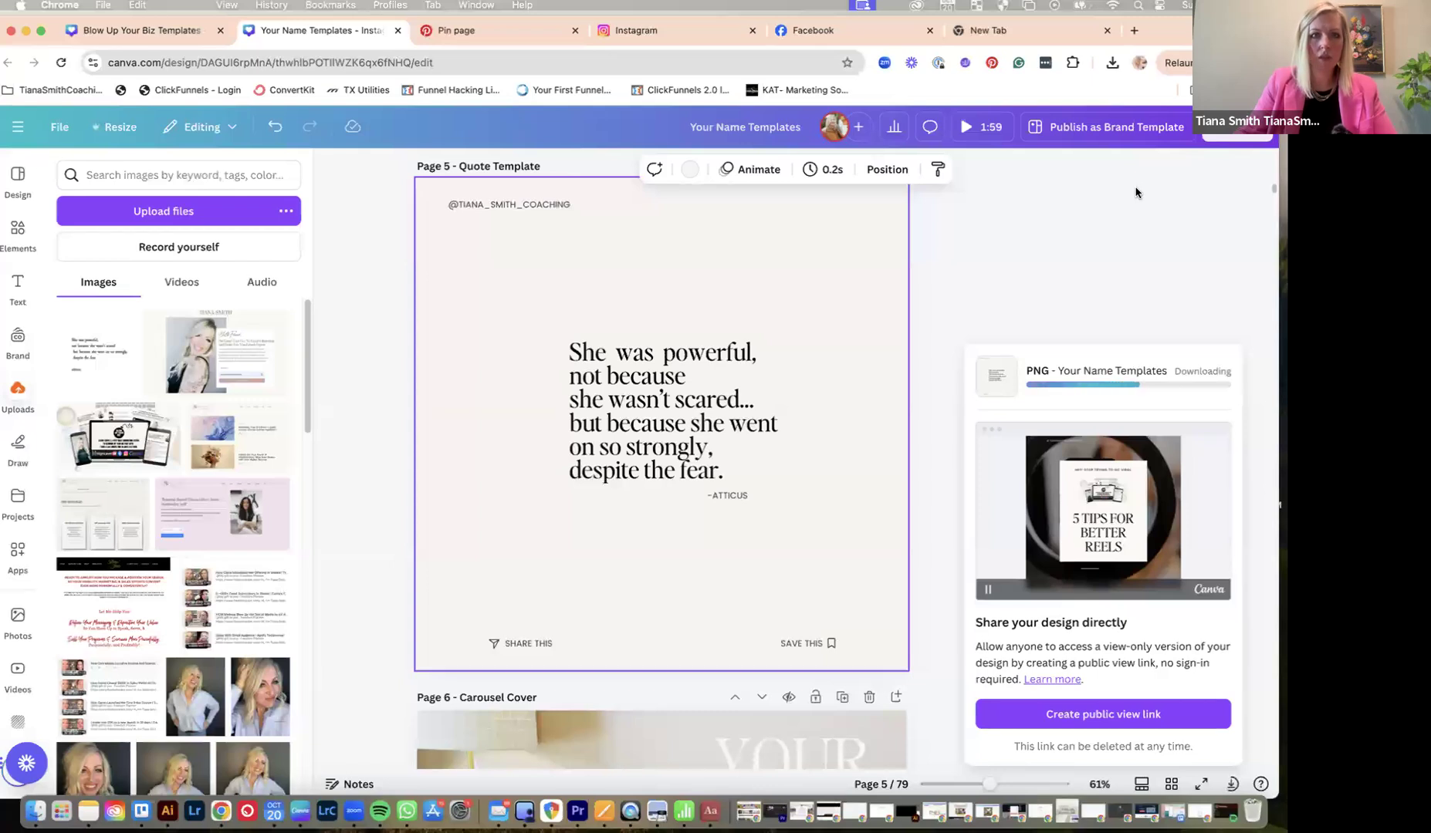
- Switch to the blank browser tab and open YouTube
left_click(841, 42)
left_click(1011, 42)
left_click(706, 65)
type("you")
key("Return")
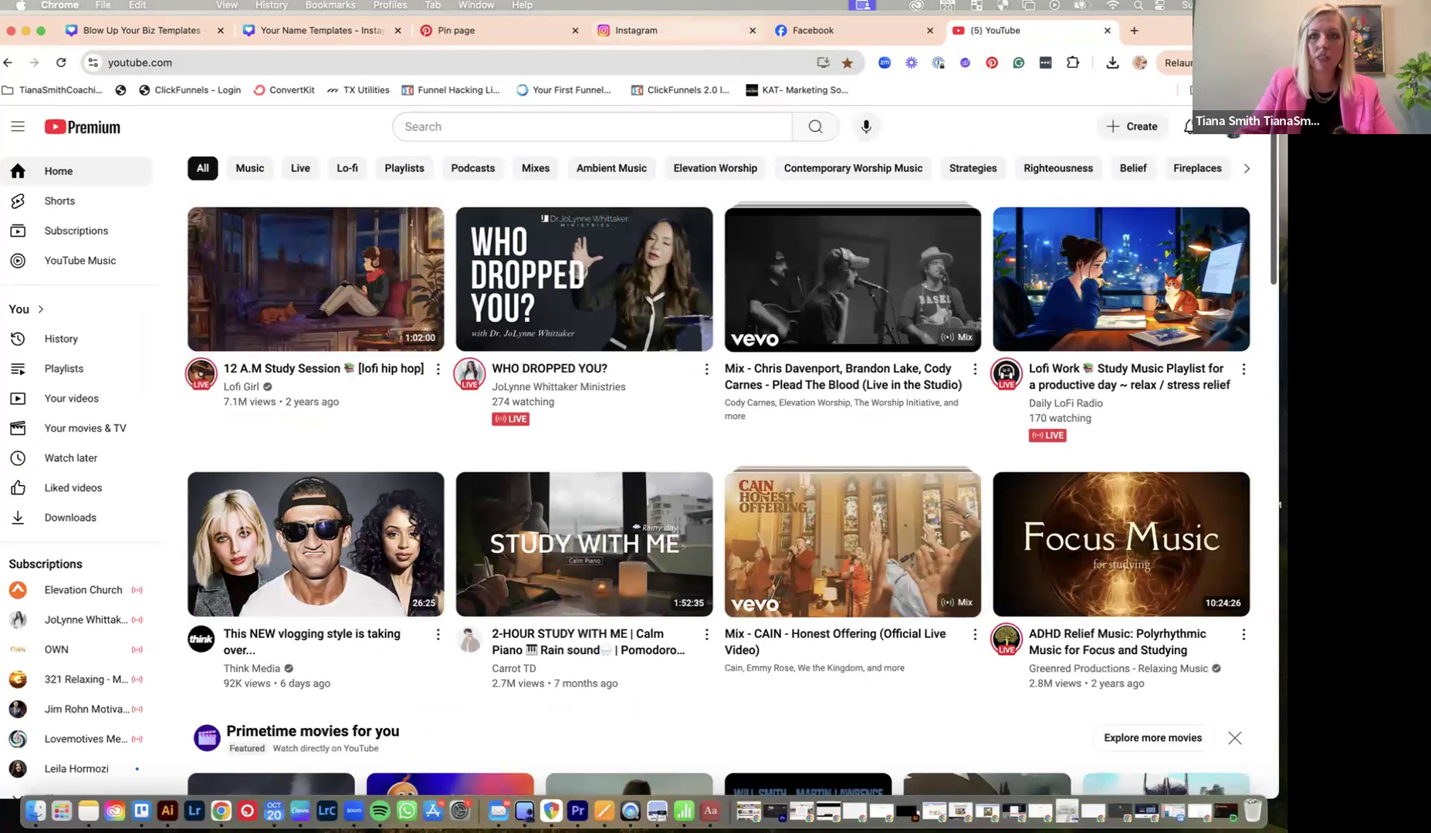
- Extract the downloaded Your Name Templates.zip and move Carousel Cover.png and Quote Template.png out of the extracted folder
left_click(1111, 66)
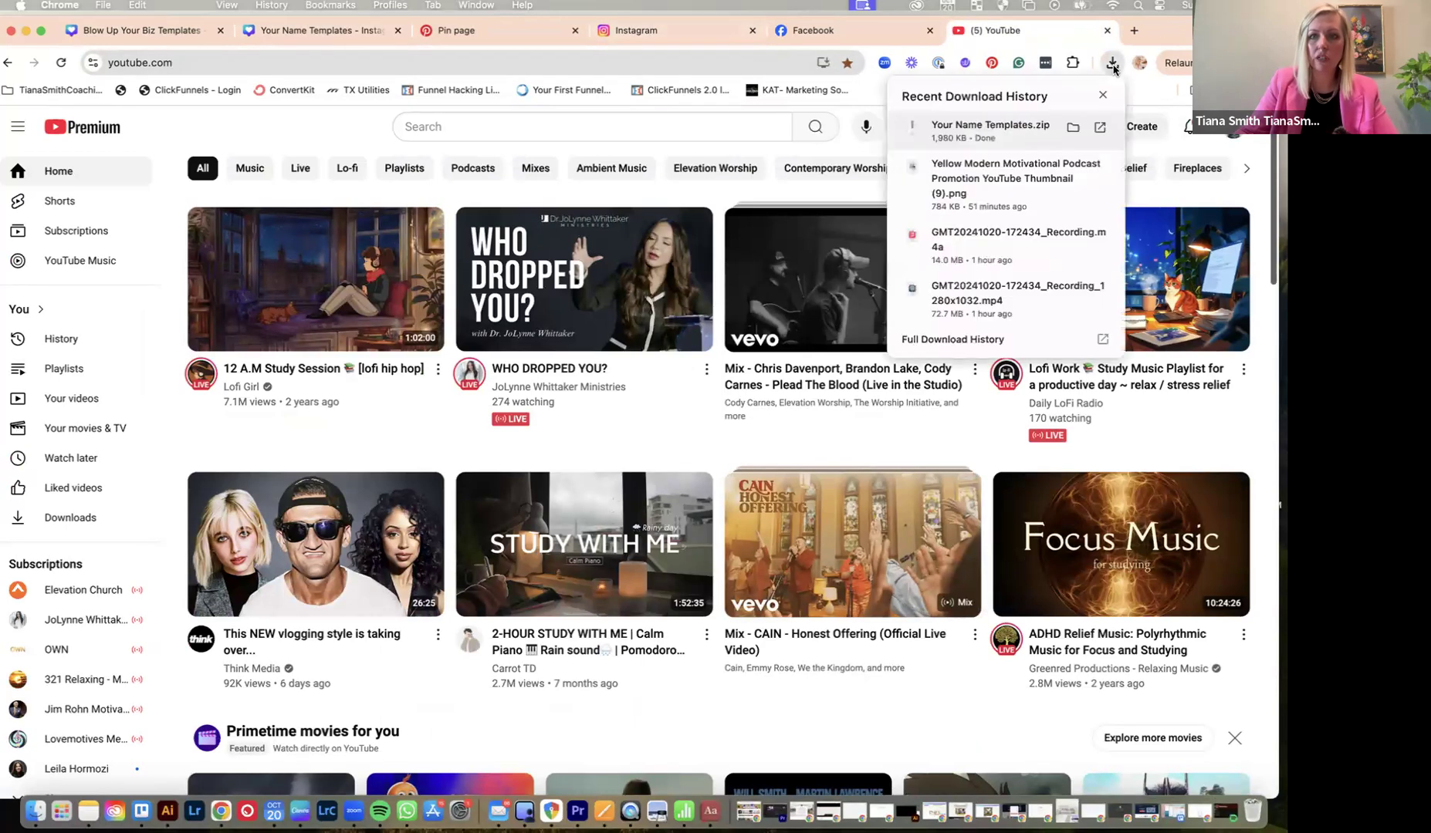
left_click(996, 131)
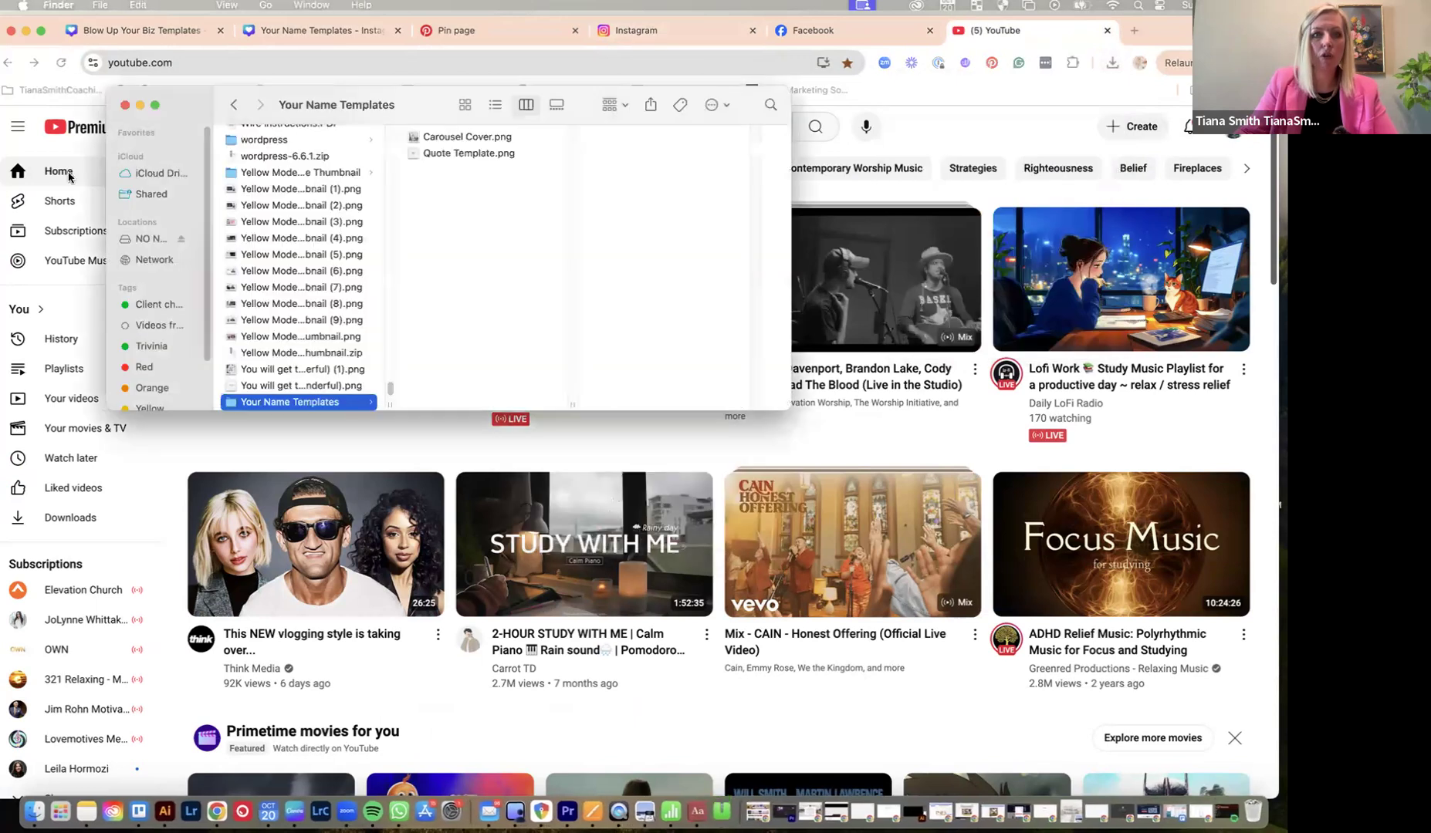
left_click(486, 137)
left_click(480, 153, "shift")
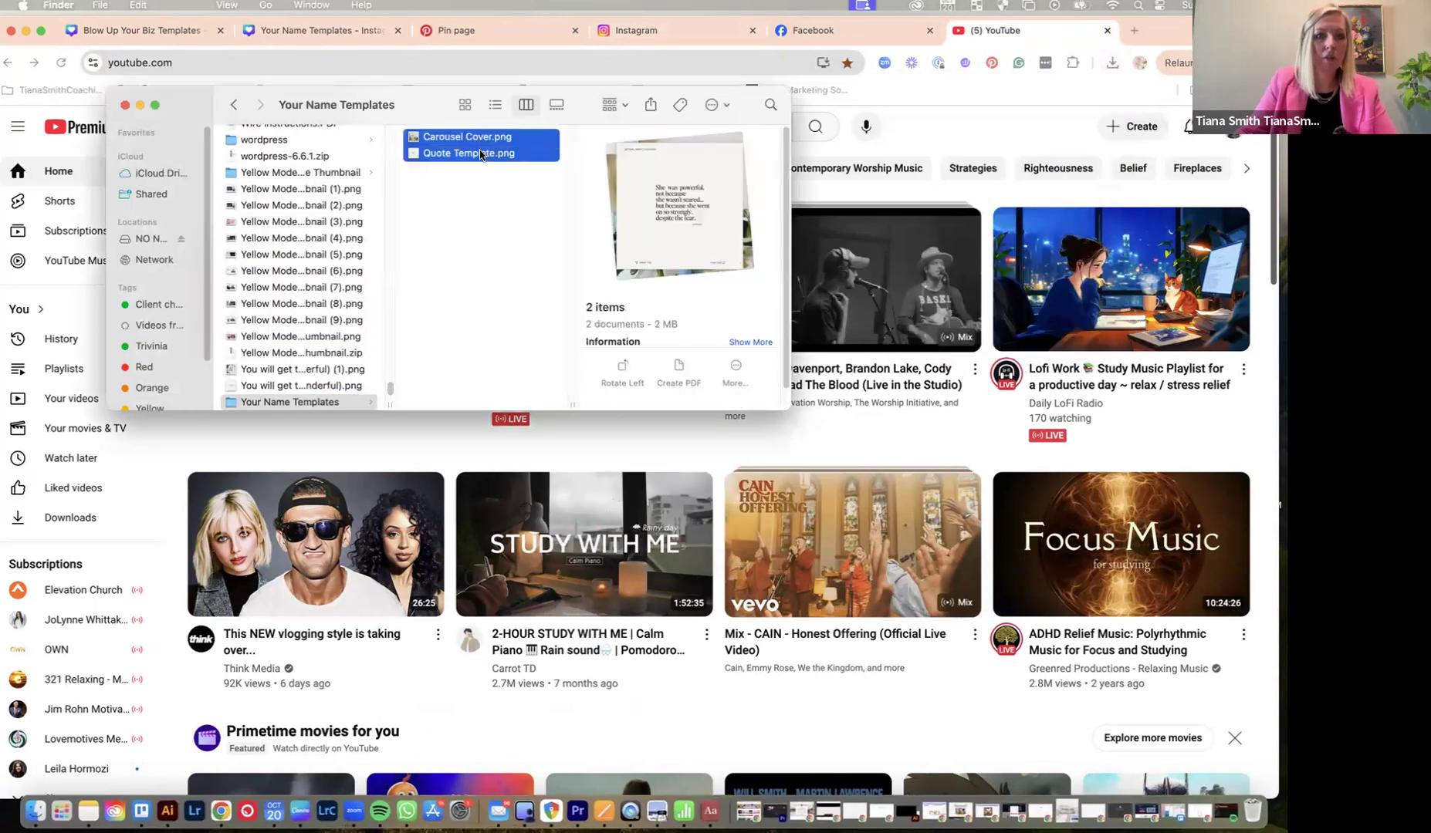
left_click_drag(3, 747, 3, 747)
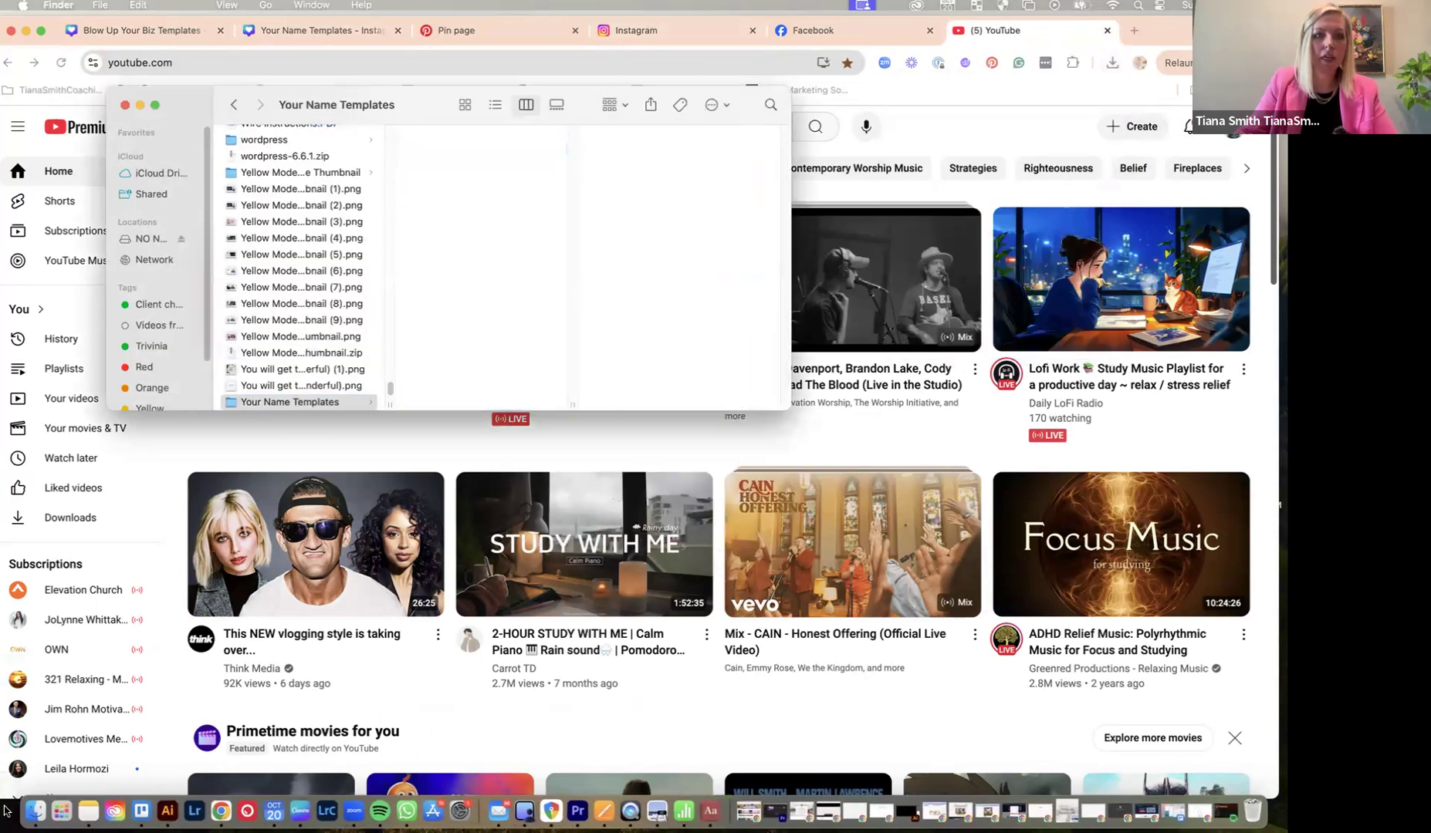
- Start a YouTube community post with Carousel Cover.png from the Desktop attached and the message "What is your brand?"
left_click(975, 152)
left_click(1118, 130)
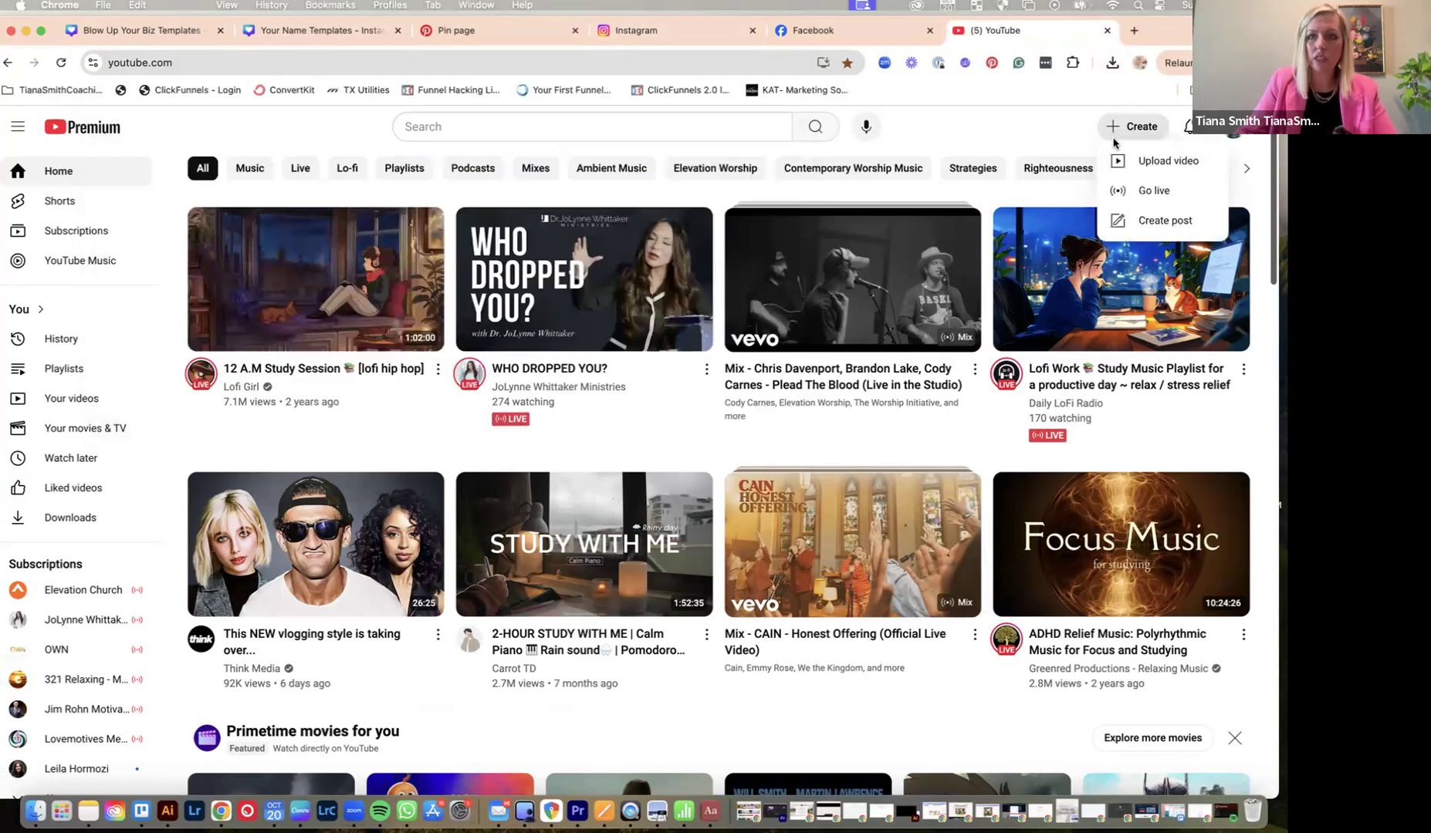
left_click(1162, 220)
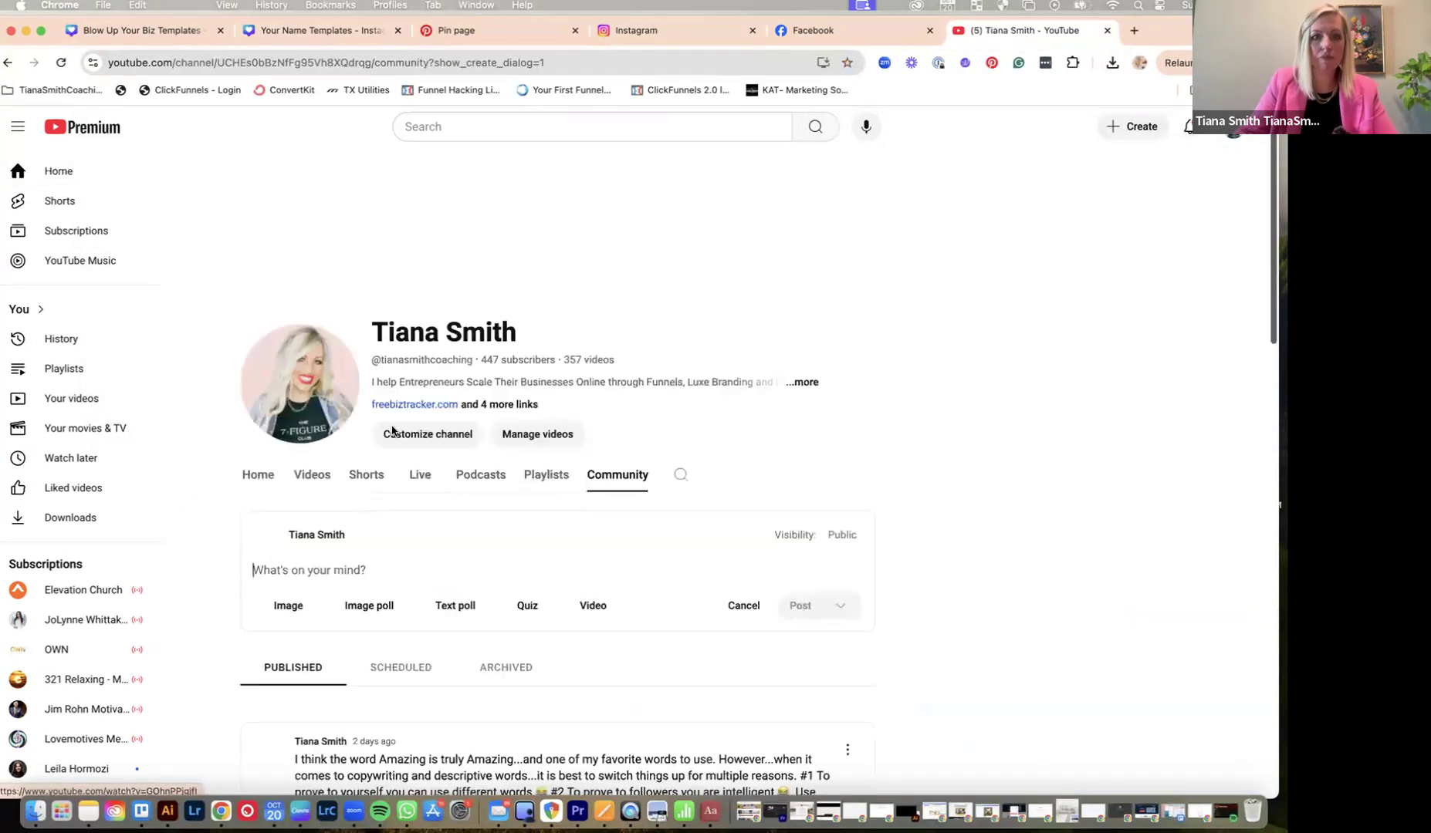
scroll(1037, 521, "down", 3)
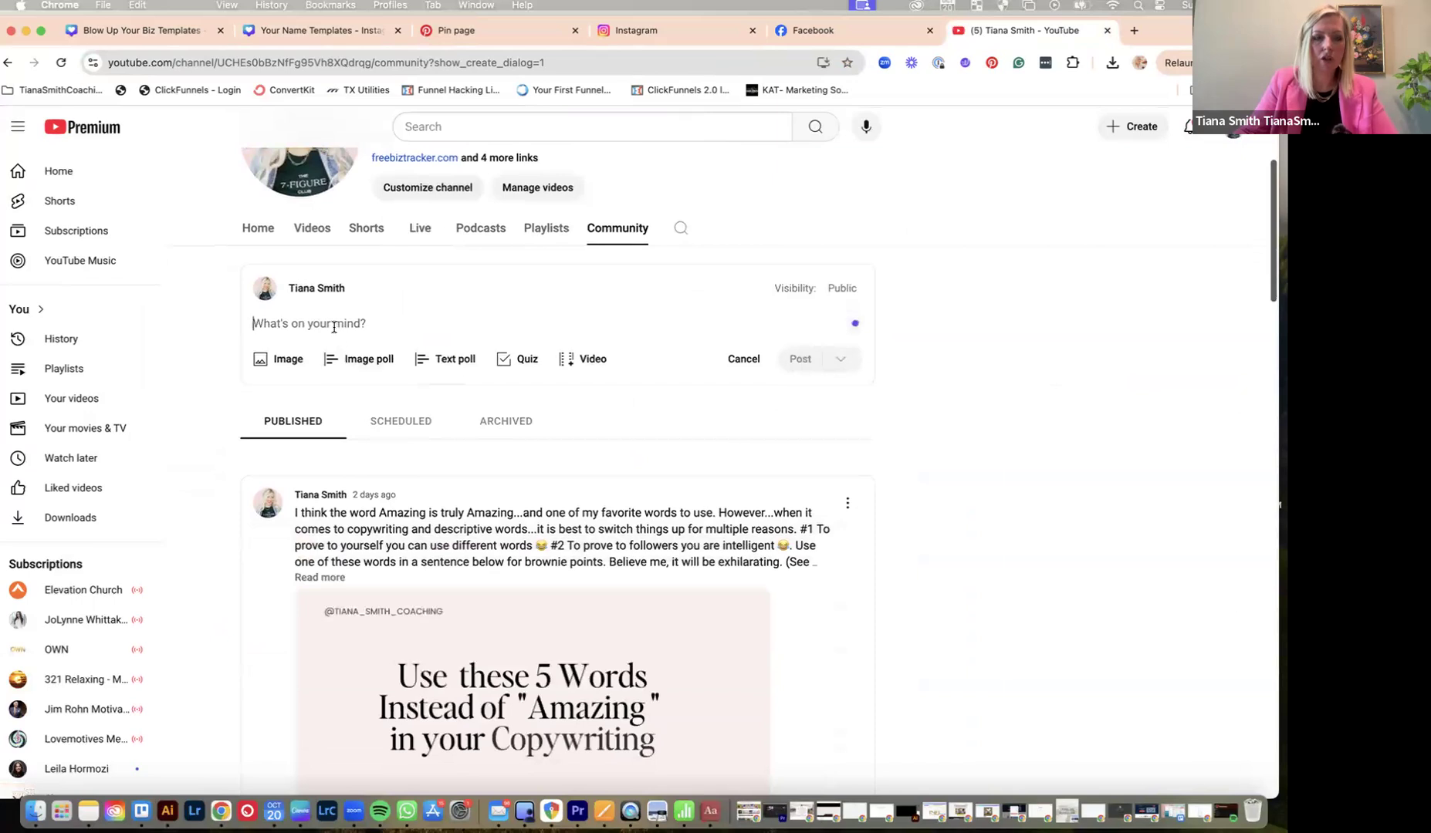
left_click(280, 359)
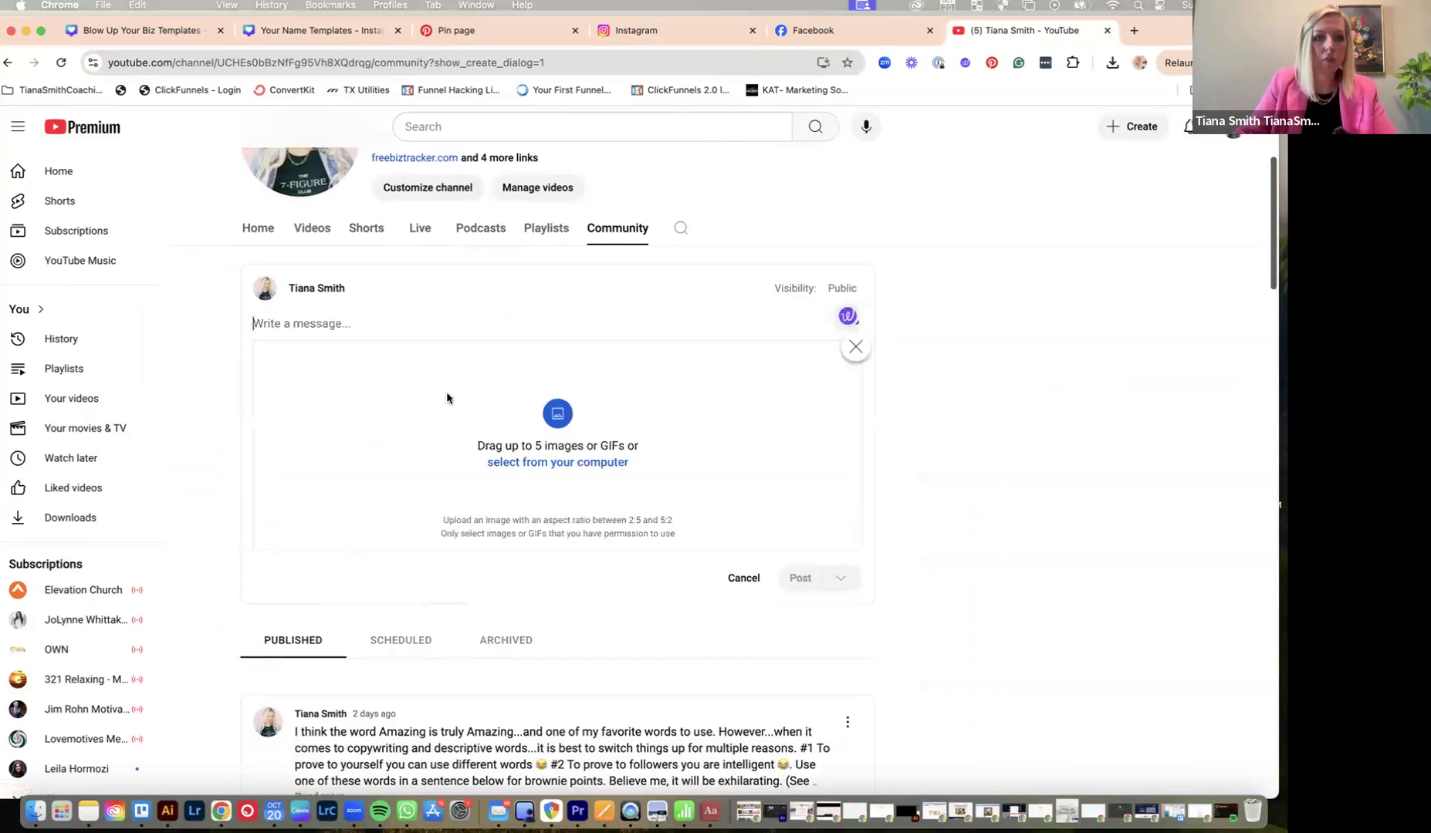
left_click(508, 462)
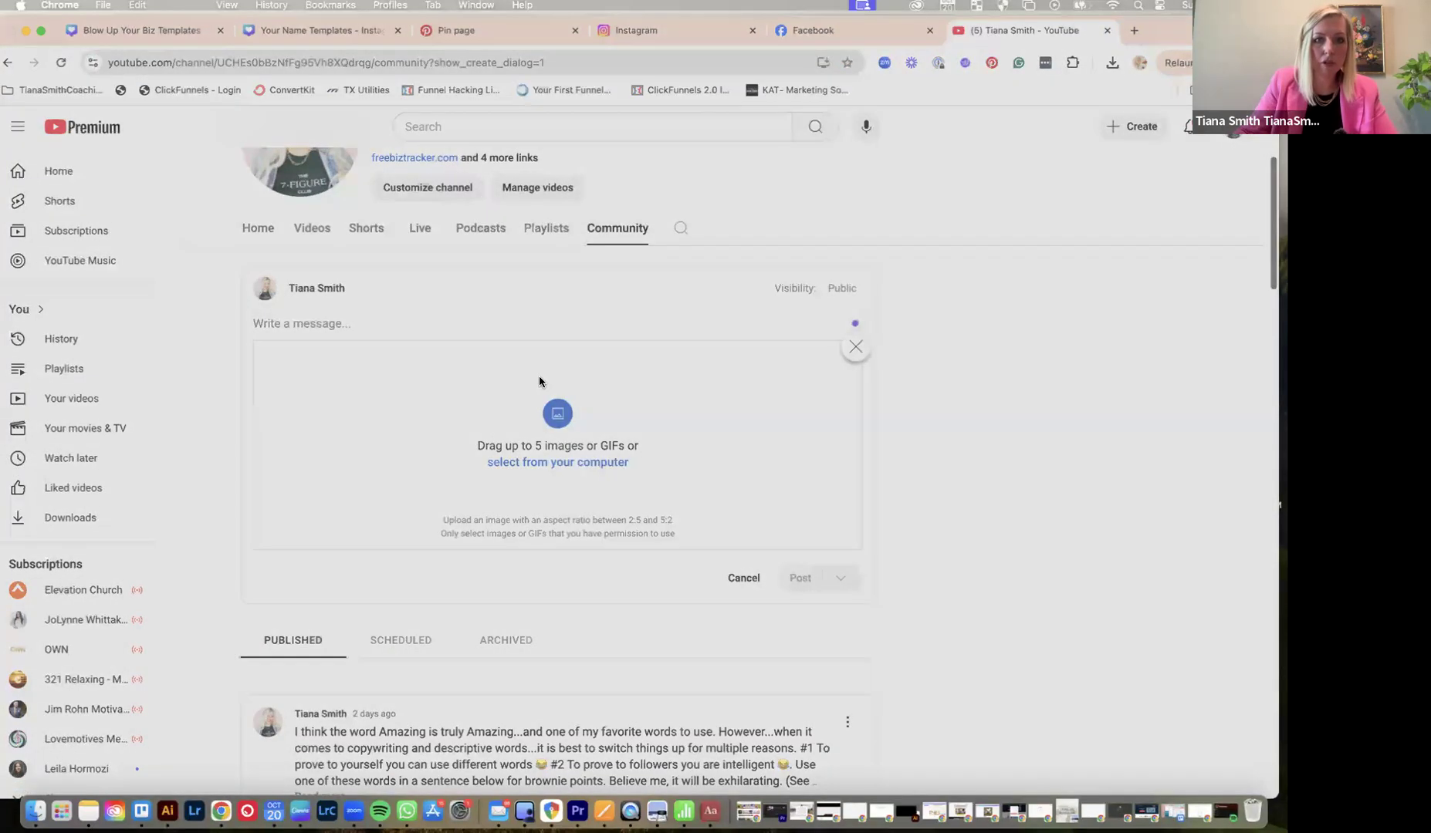
left_click(513, 276)
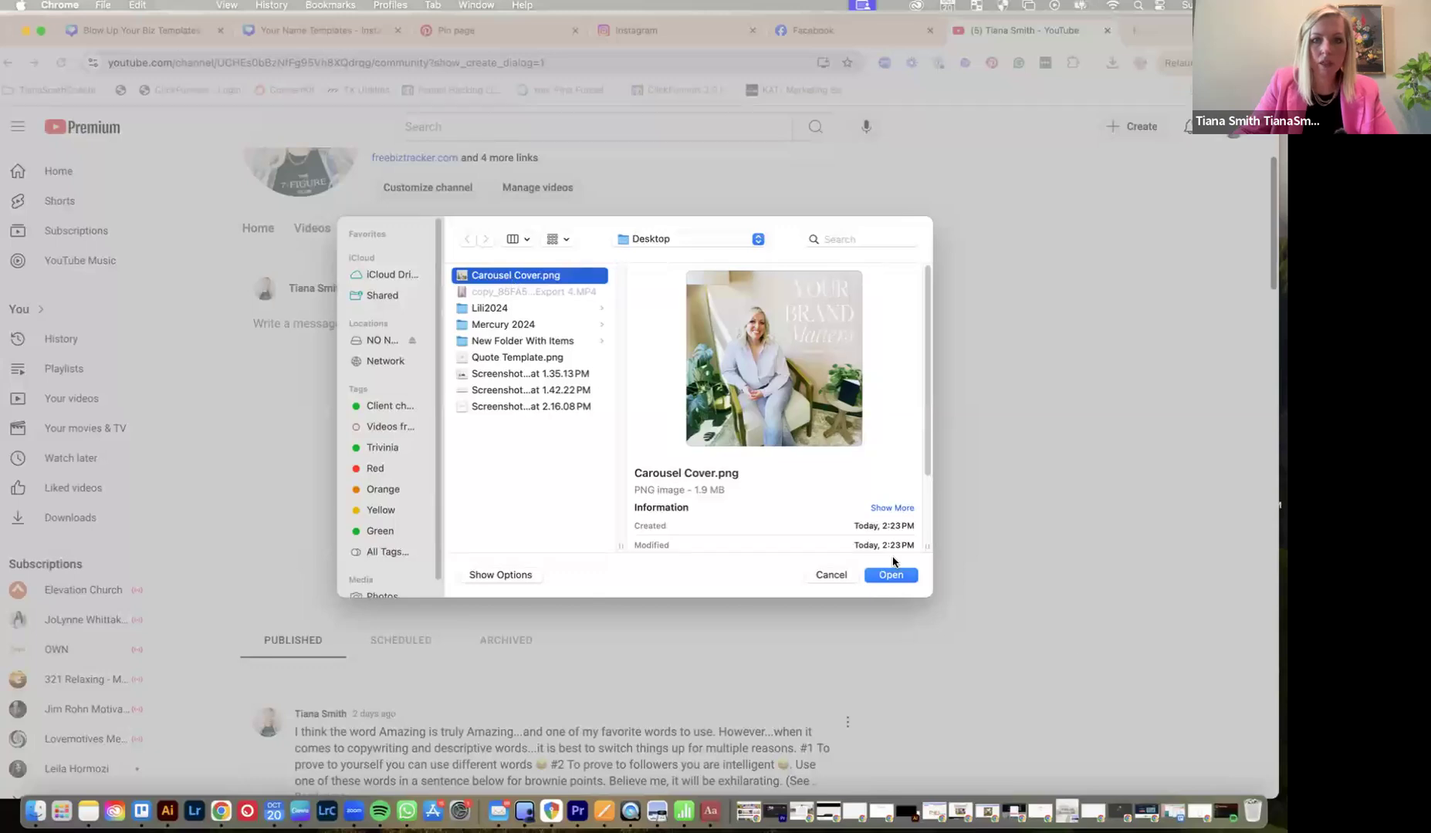
left_click(891, 580)
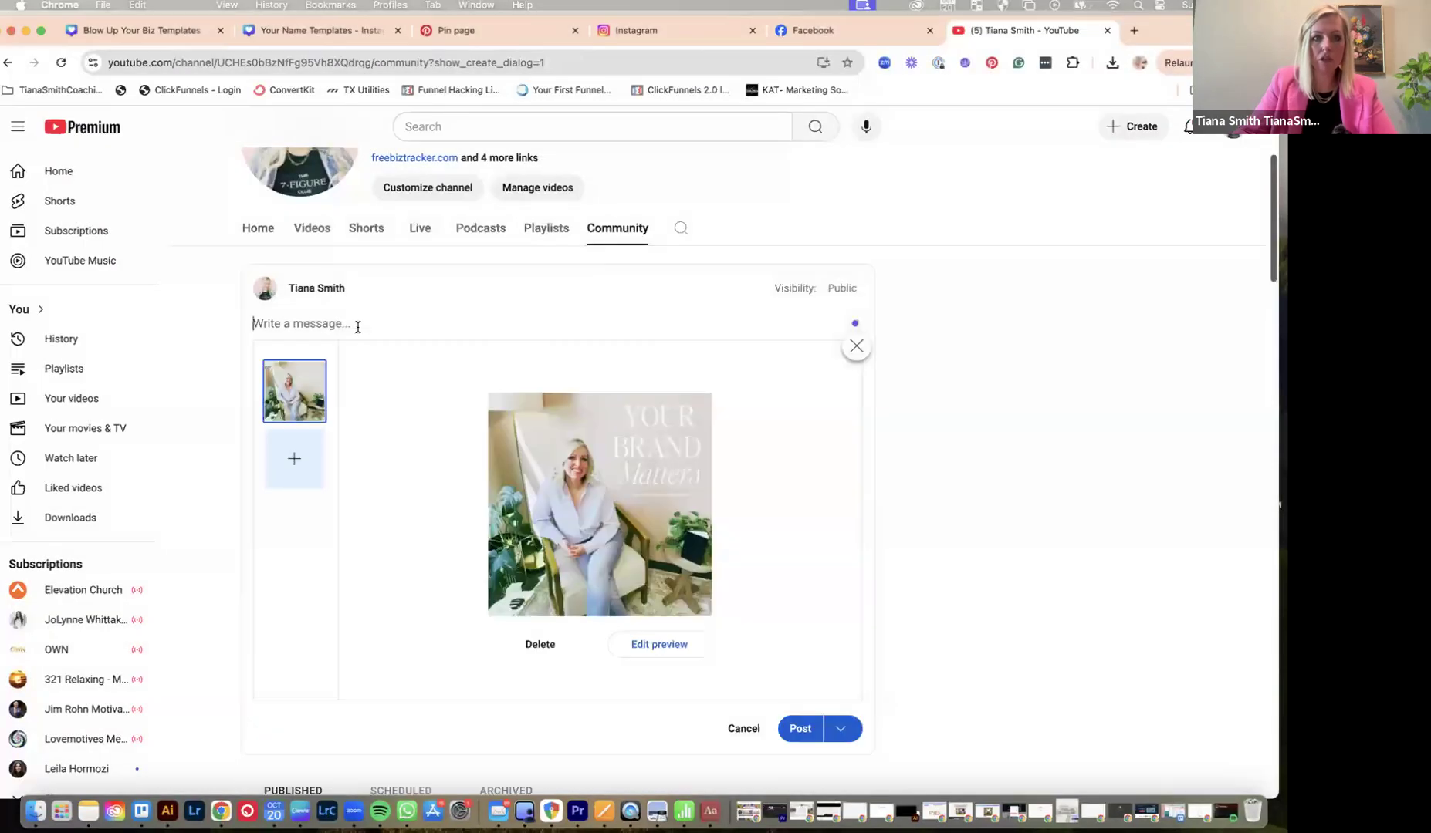
type("W")
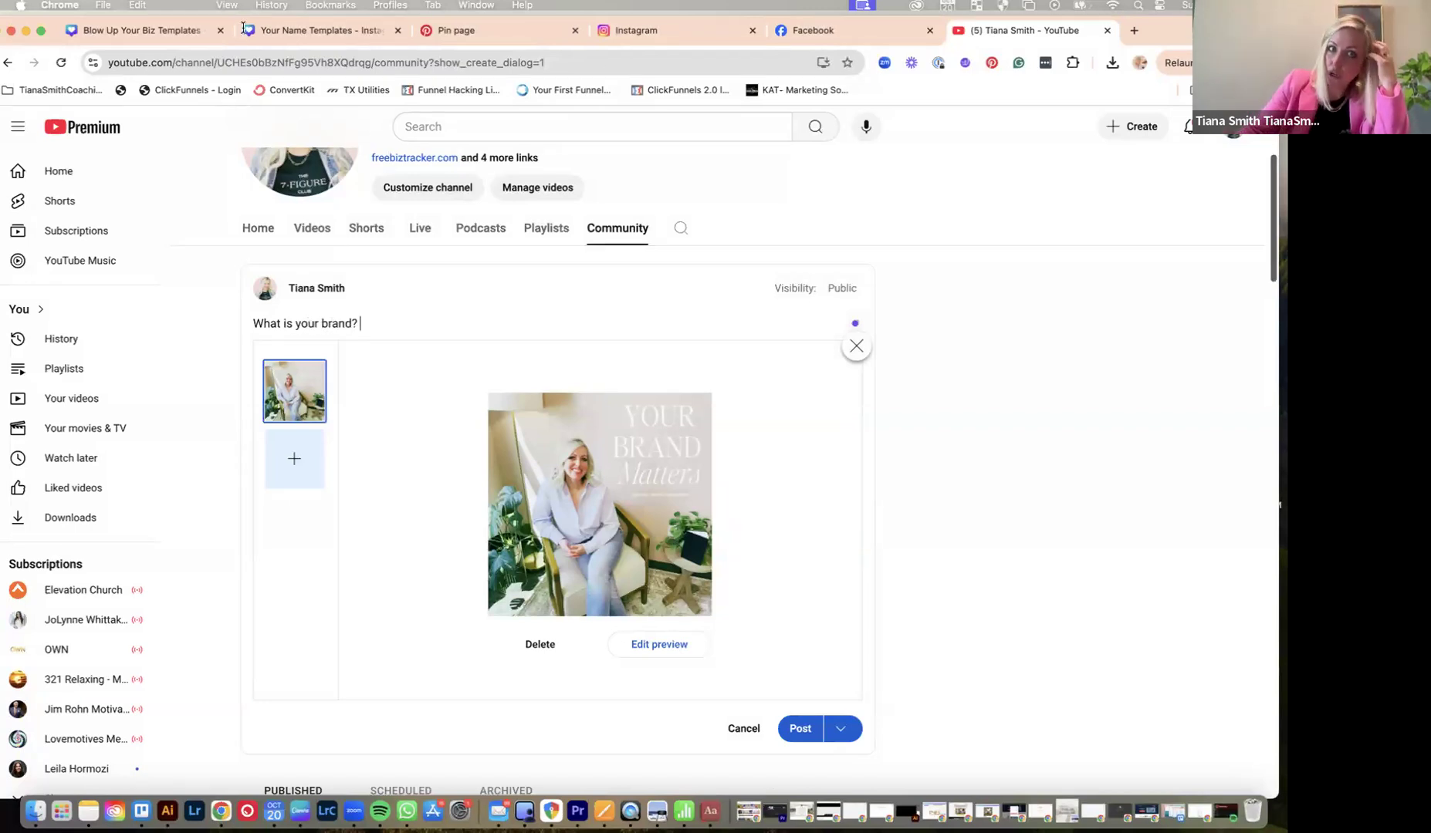
- Open the 30-day video marketing document from Canva's recent designs and review its Video Marketing Categories and 30-Days of Themes sections
left_click(328, 34)
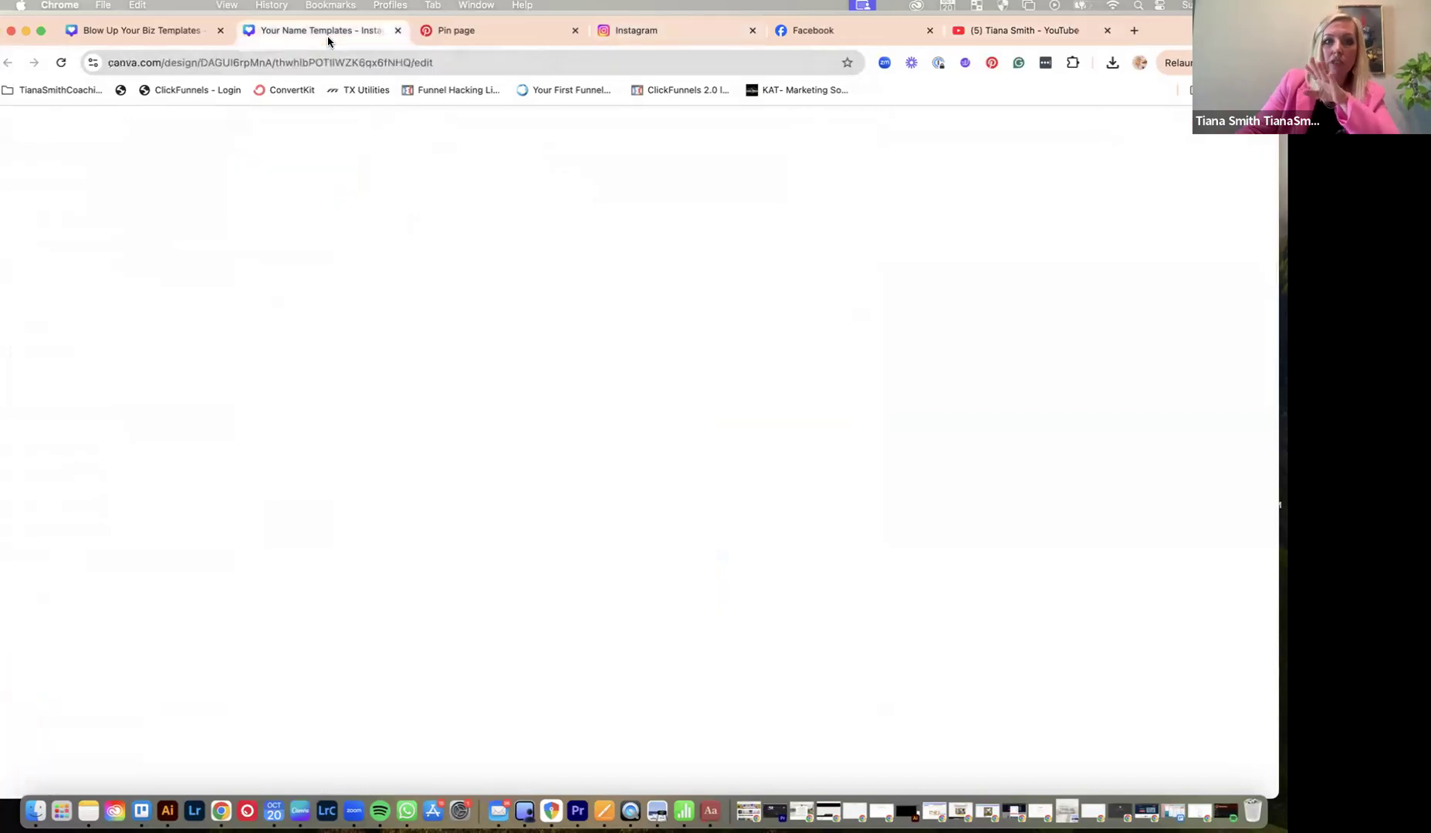
left_click(151, 28)
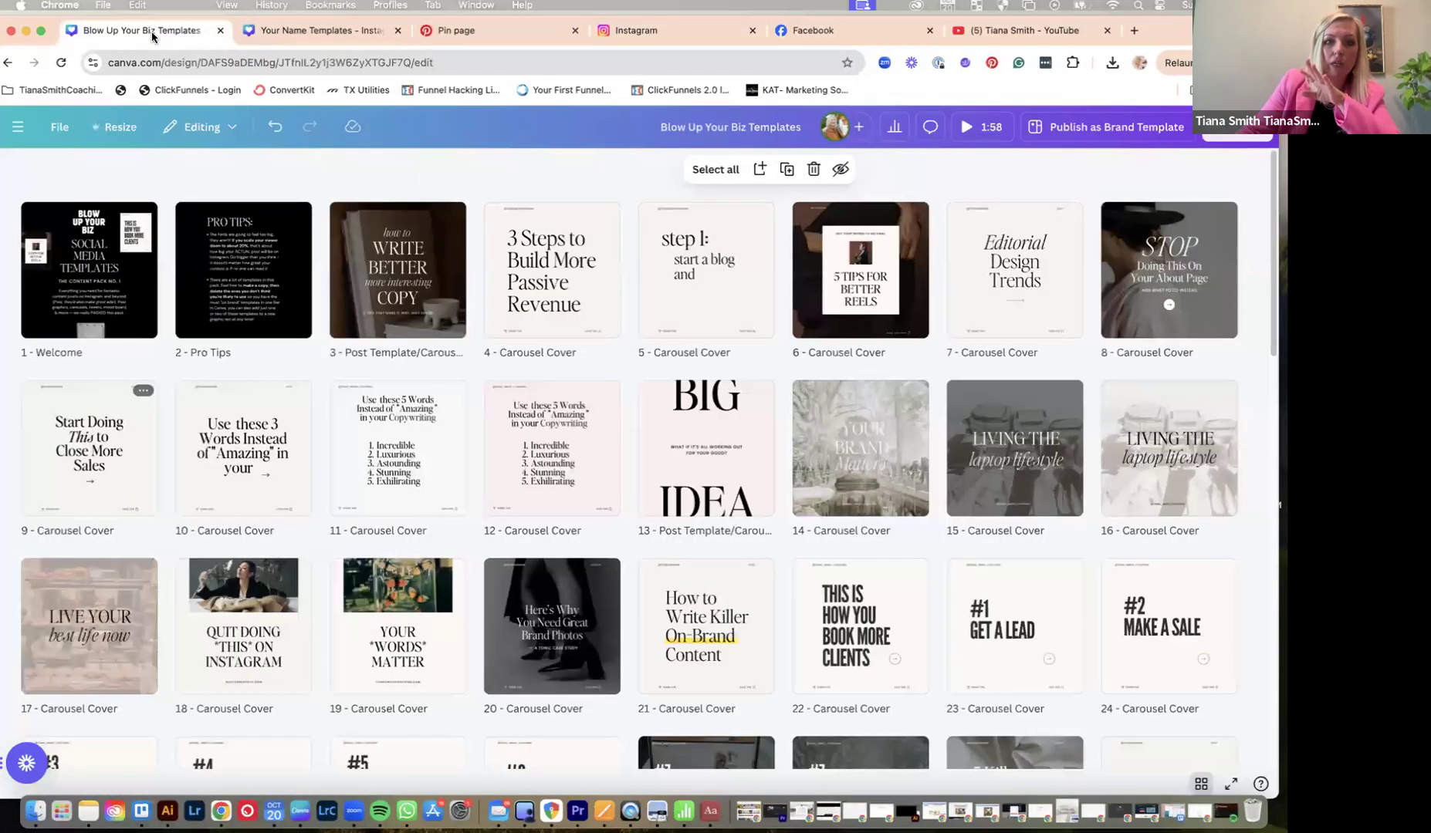
left_click(17, 127)
left_click(5, 123)
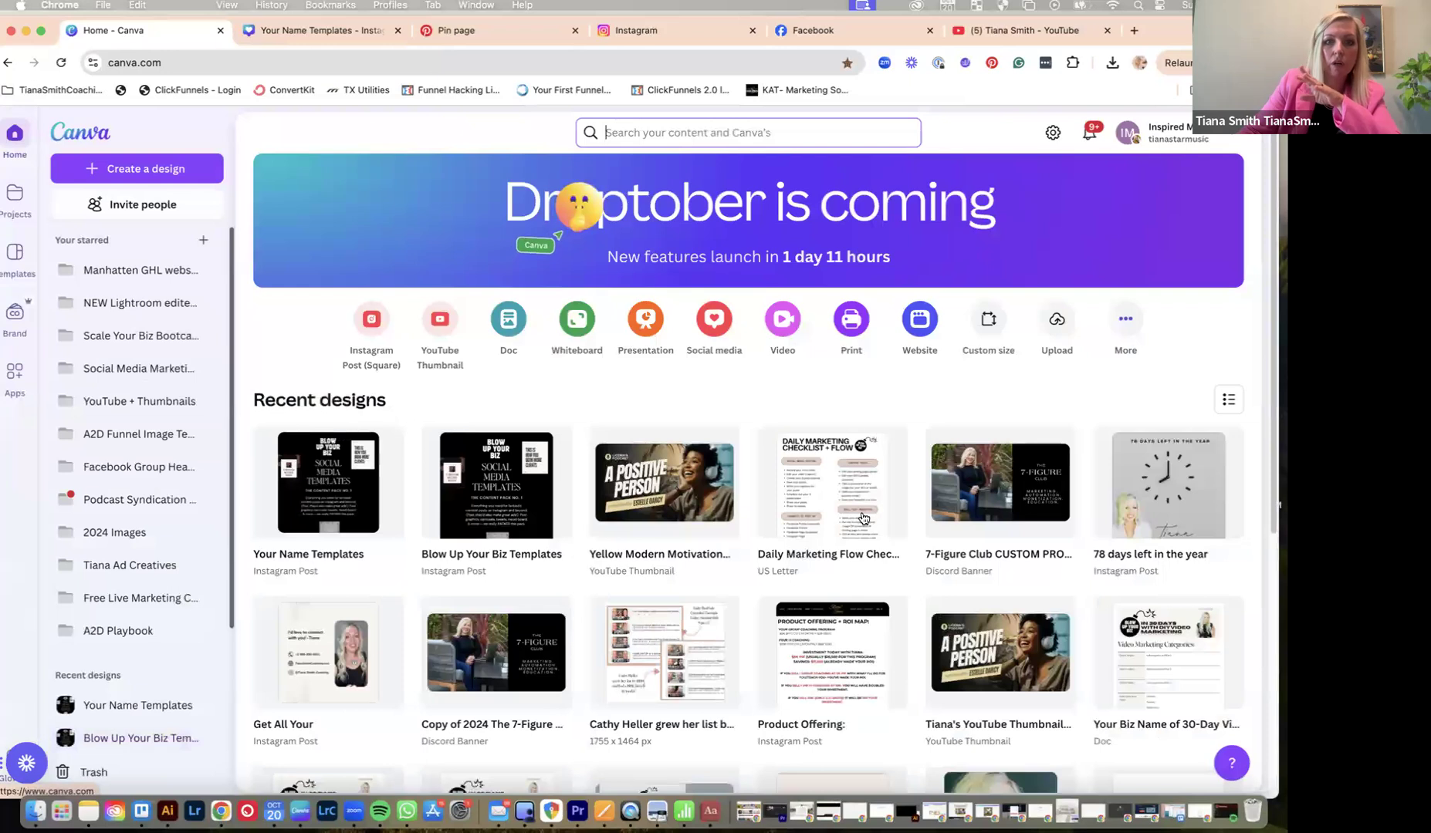
scroll(845, 528, "down", 5)
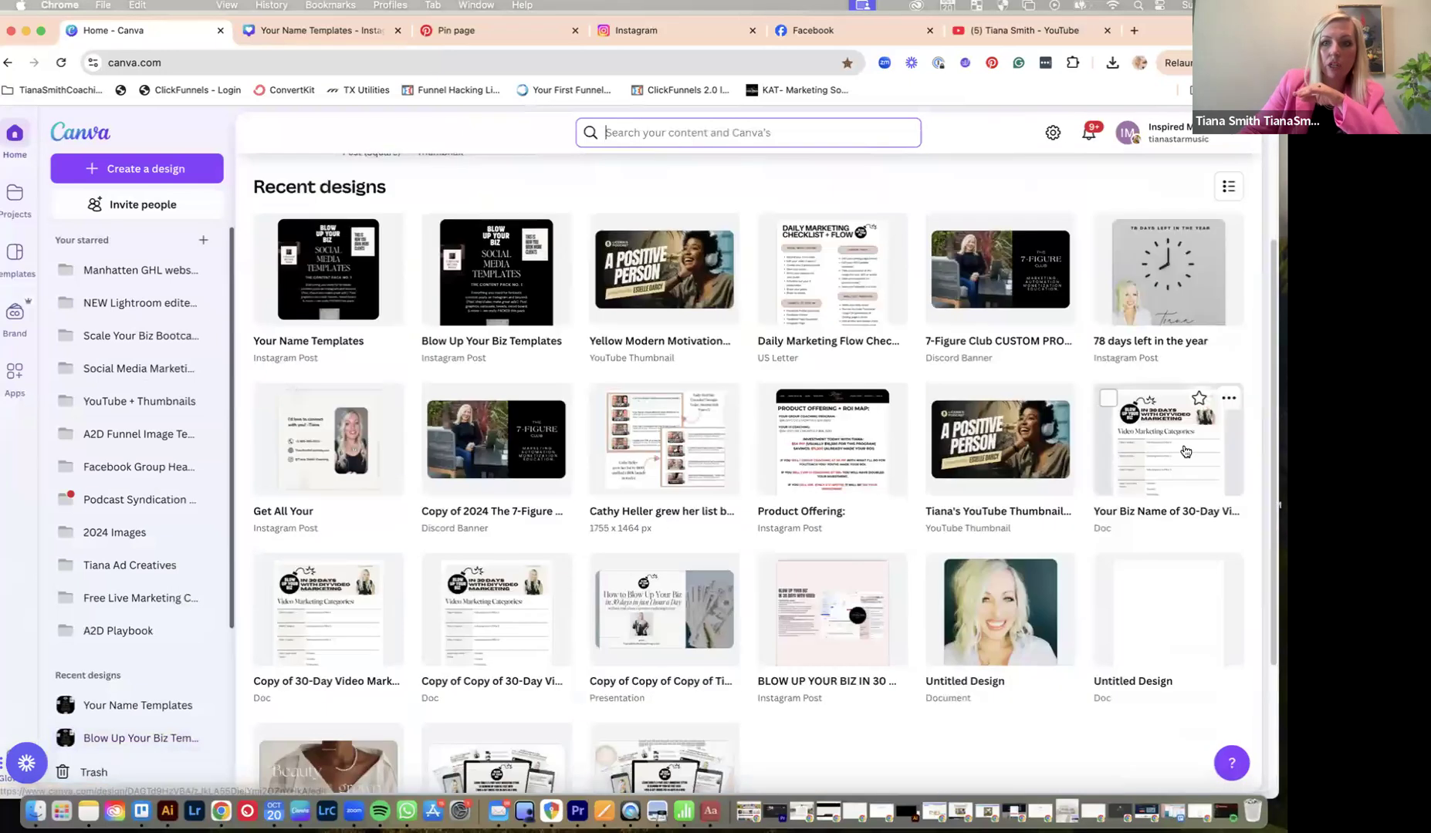
left_click(1107, 473)
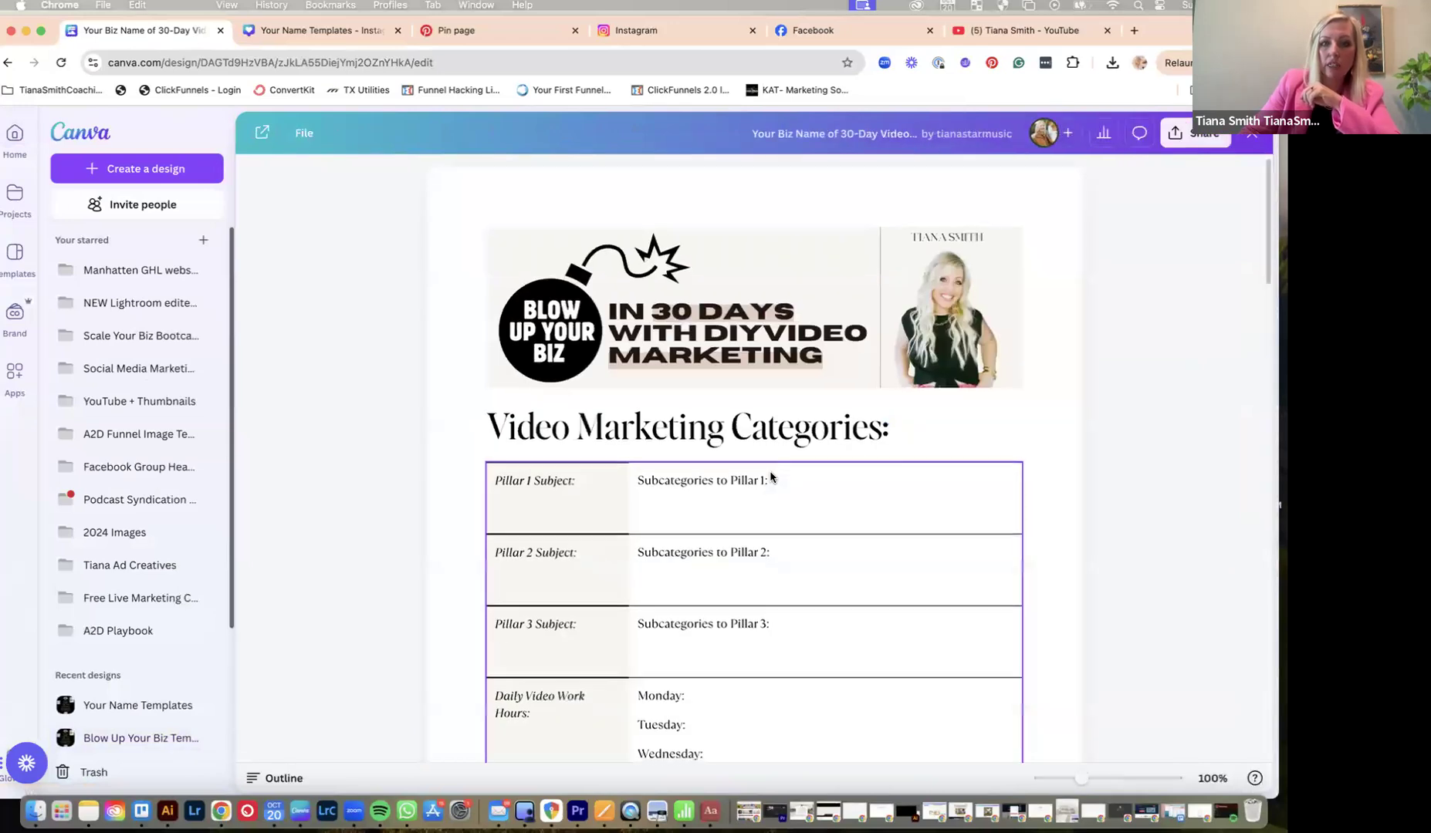
scroll(771, 478, "down", 5)
scroll(770, 478, "down", 3)
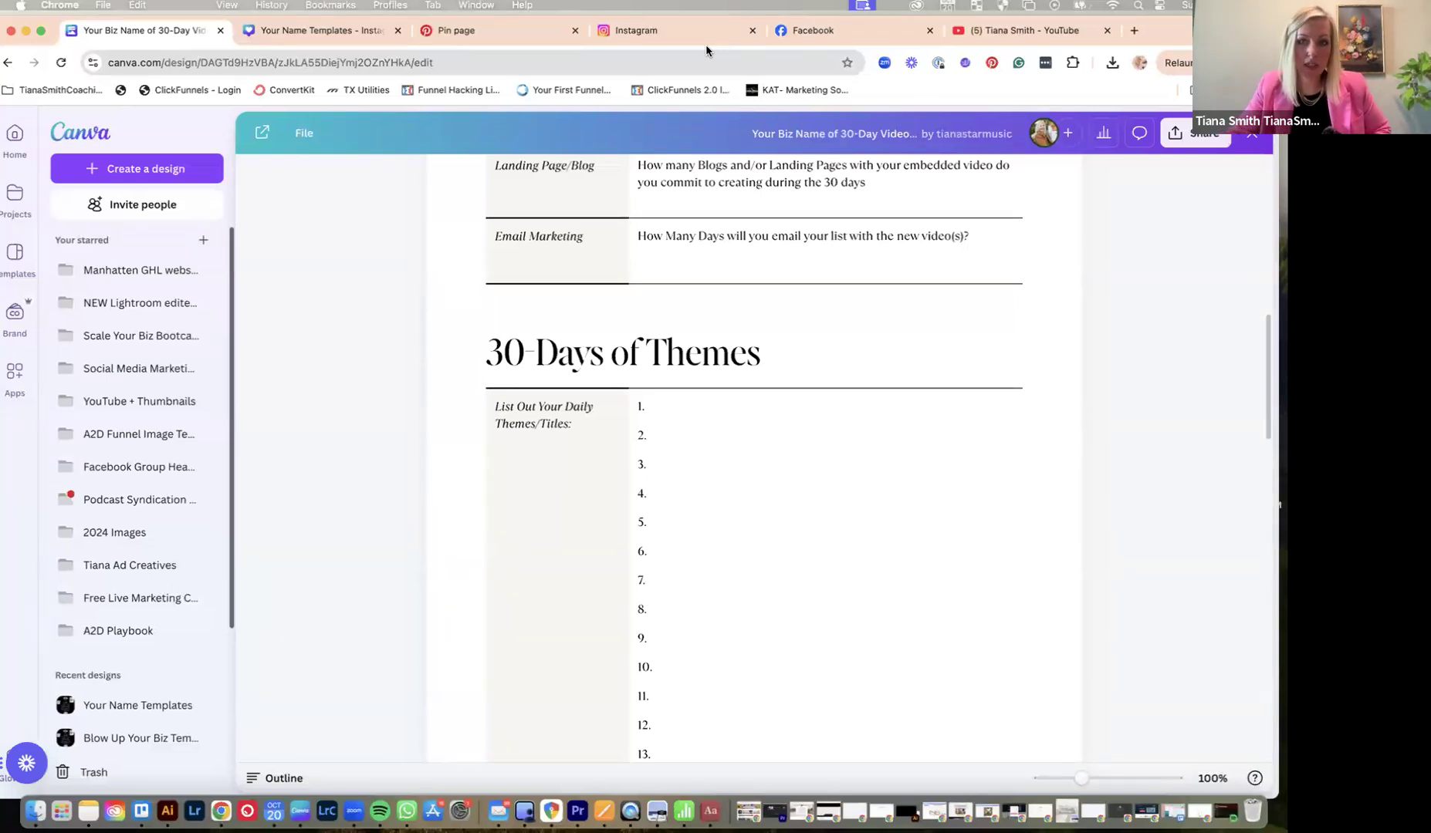
- Review the recent posts and the personal branding reel on the Instagram profile, and revisit the Canva quote template and 30-day document
left_click(688, 36)
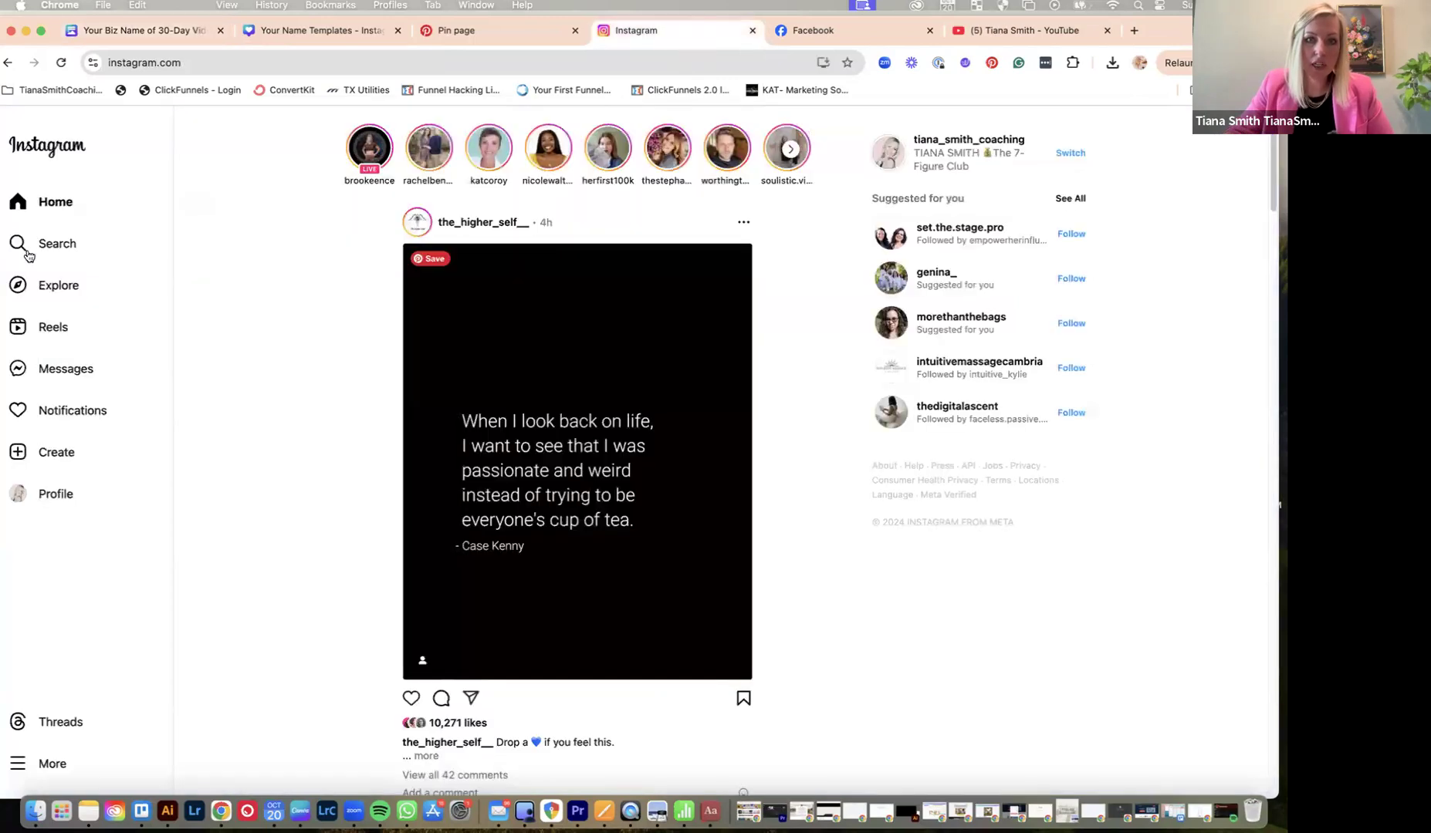
left_click(70, 501)
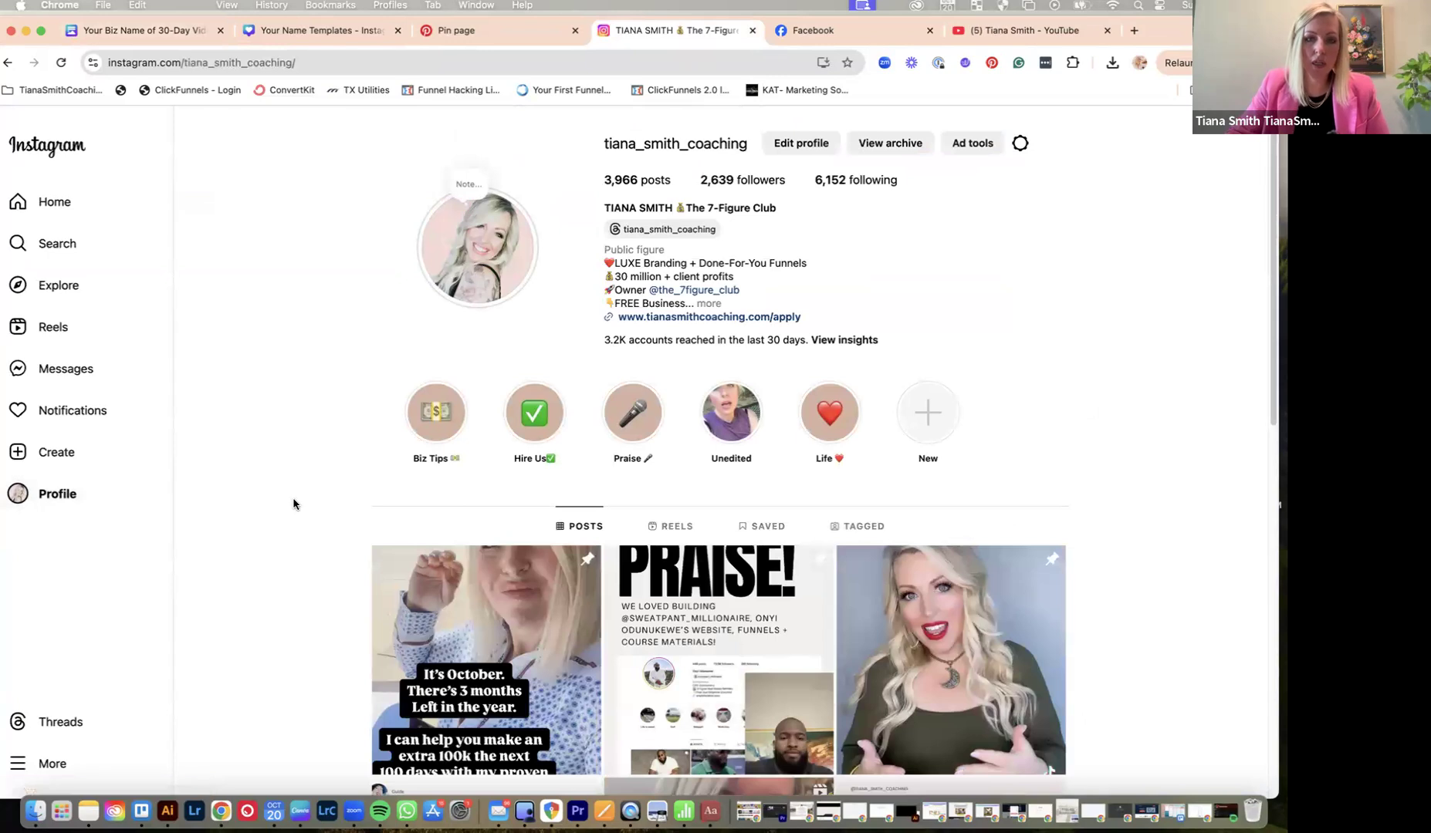
scroll(294, 503, "down", 5)
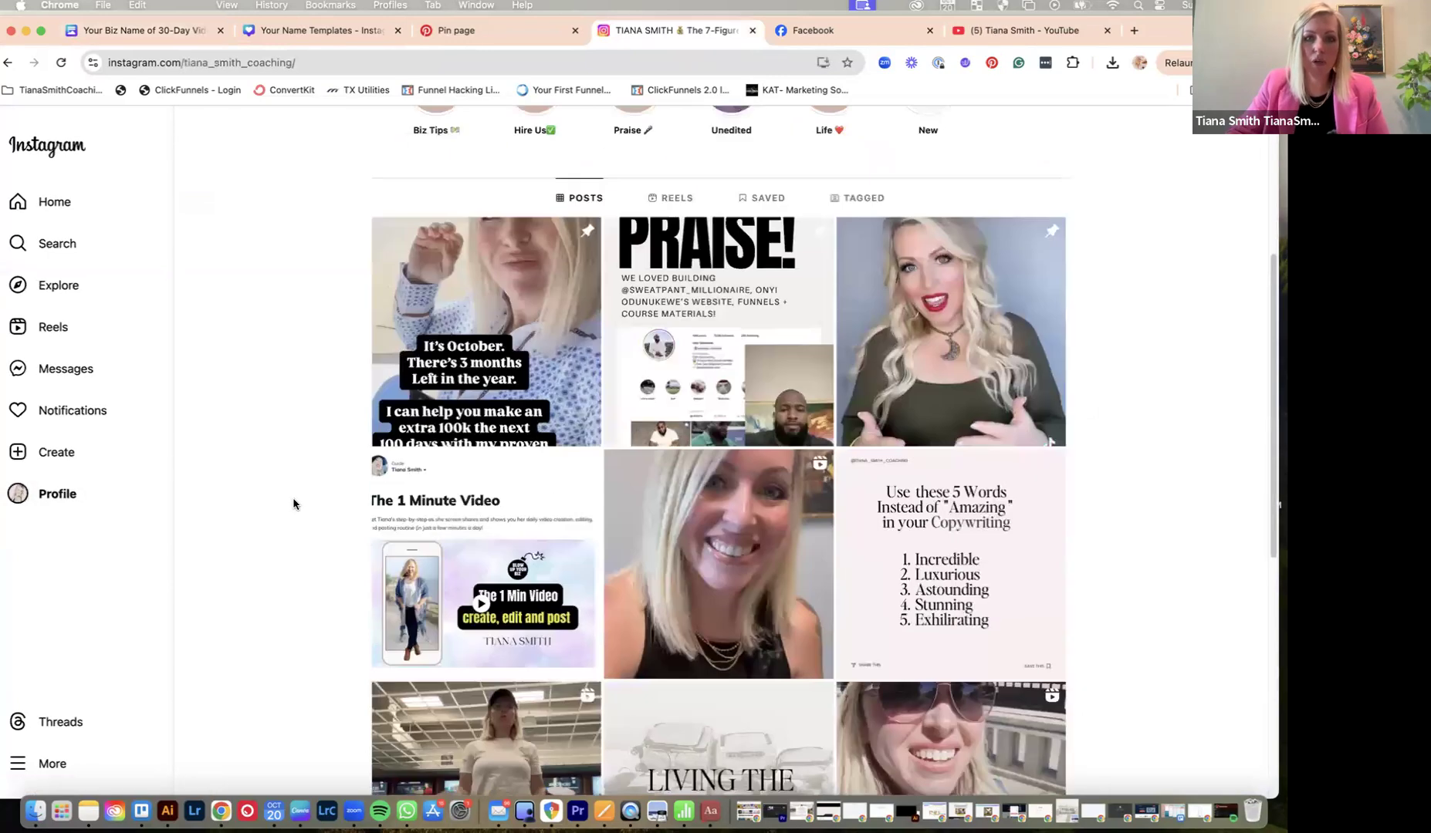
left_click(745, 582)
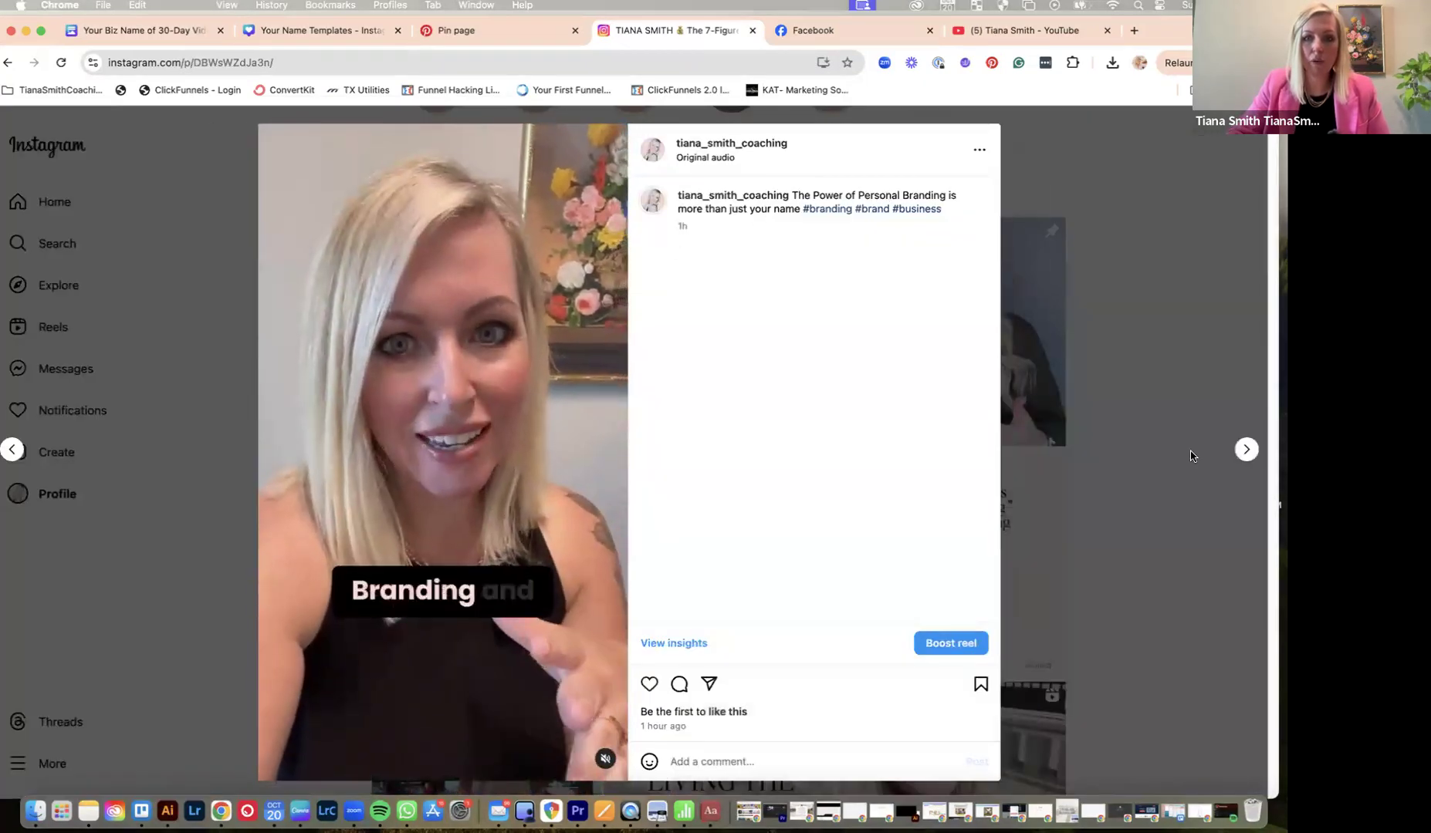
left_click(1190, 456)
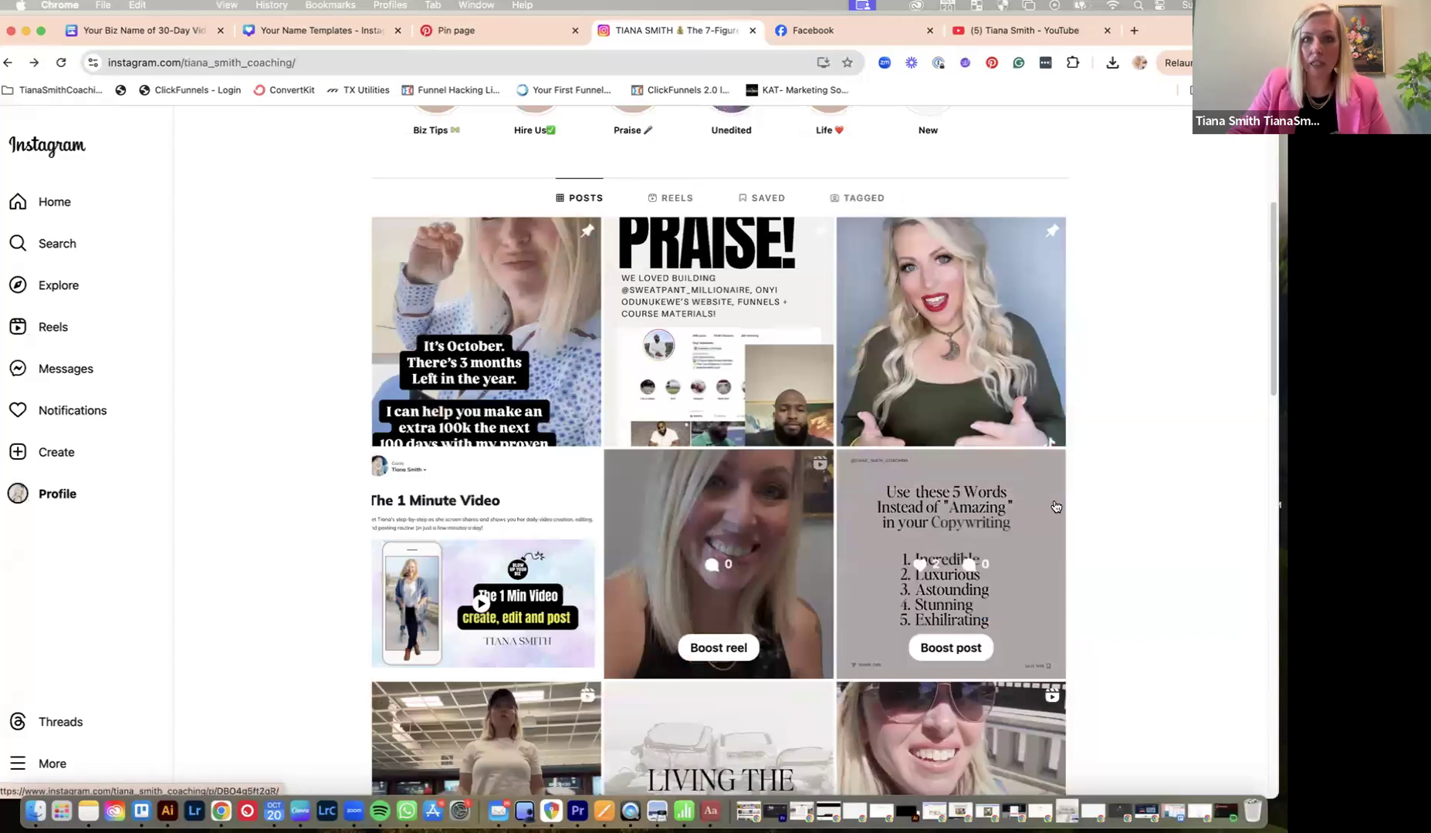
left_click(346, 31)
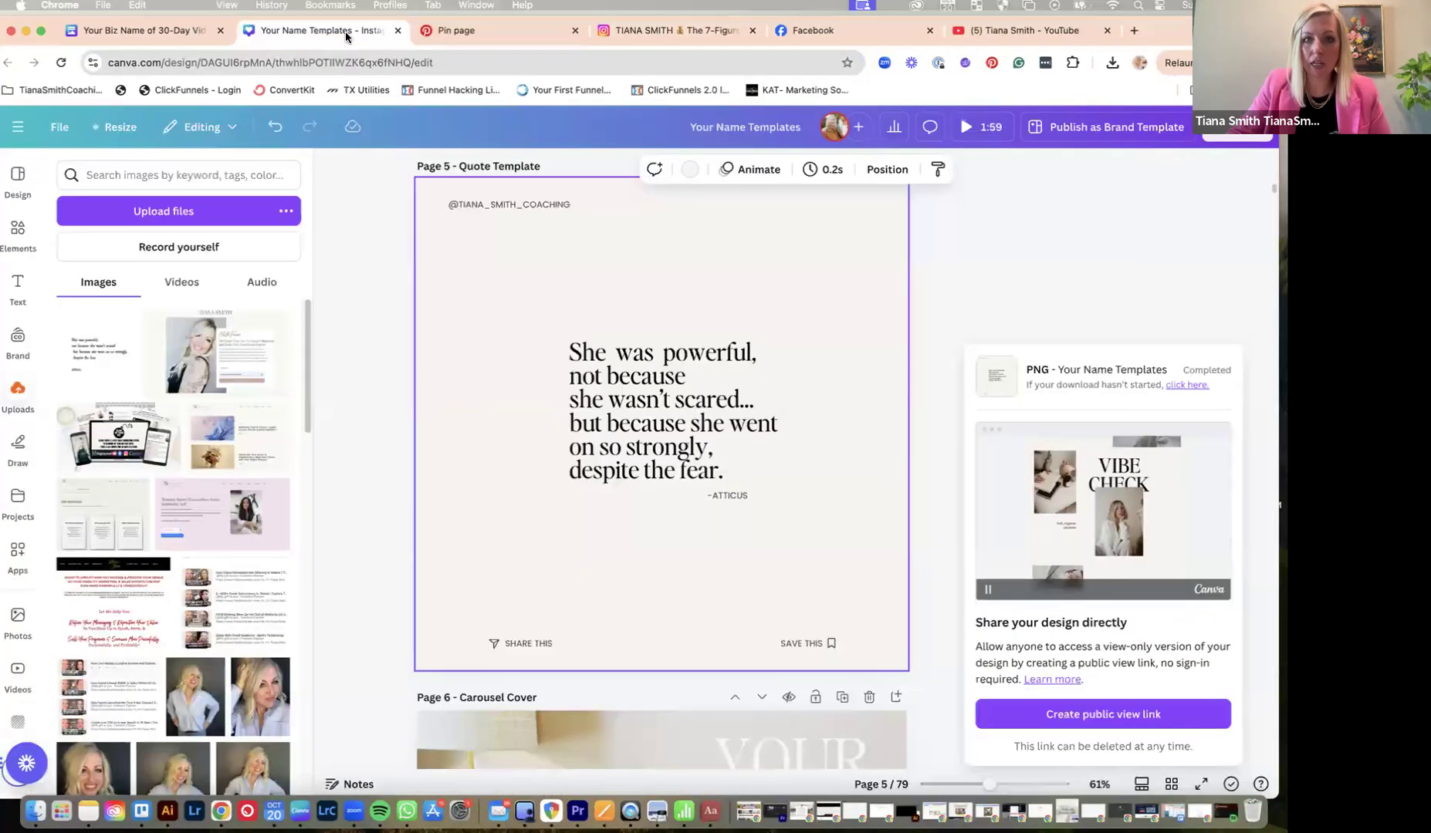
left_click(121, 35)
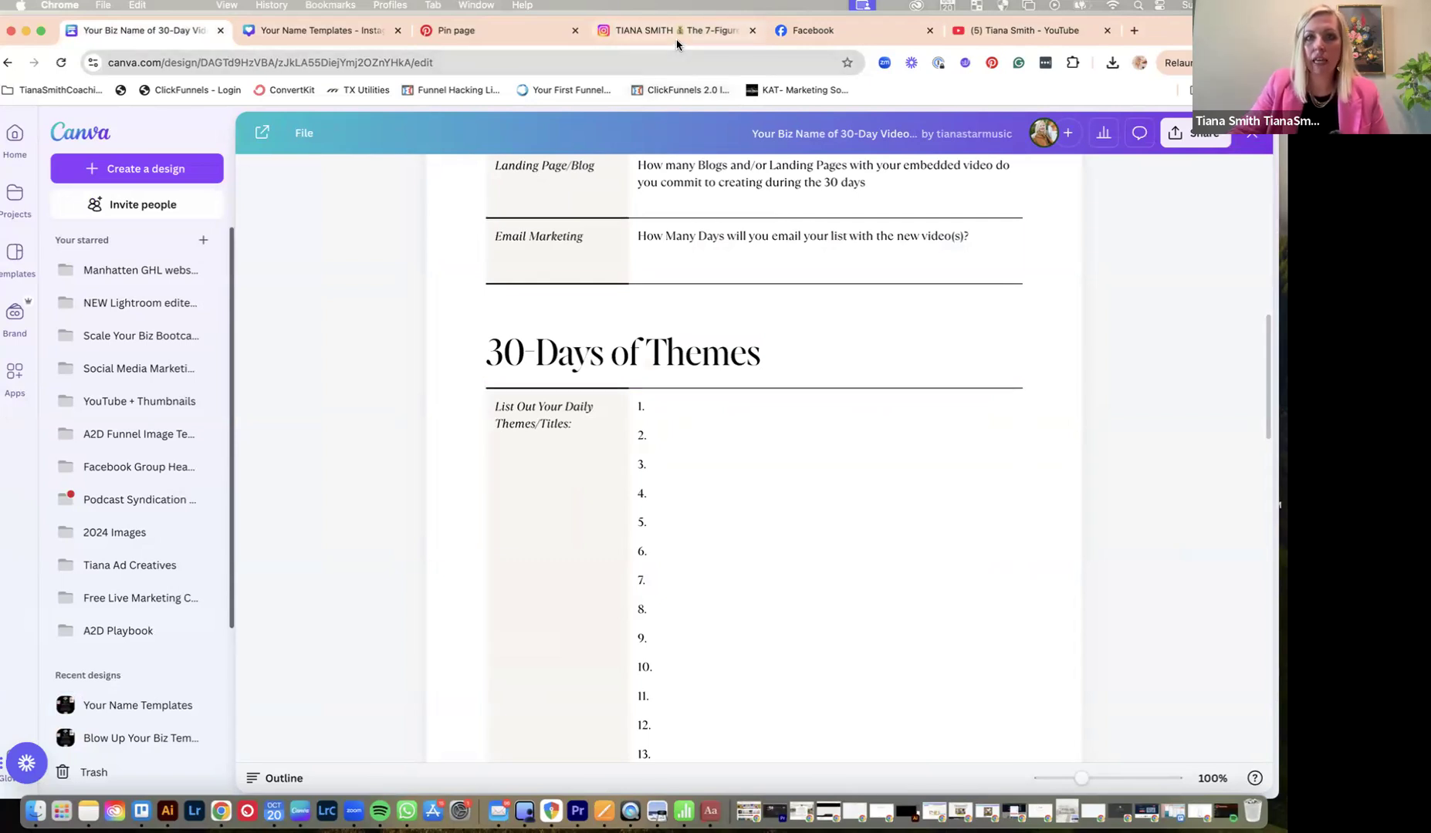
- Rewrite the YouTube post as "What is a personal brand? One of the best tips I give my clients, is to list out everything YOU love."
left_click(1032, 33)
left_click(383, 325)
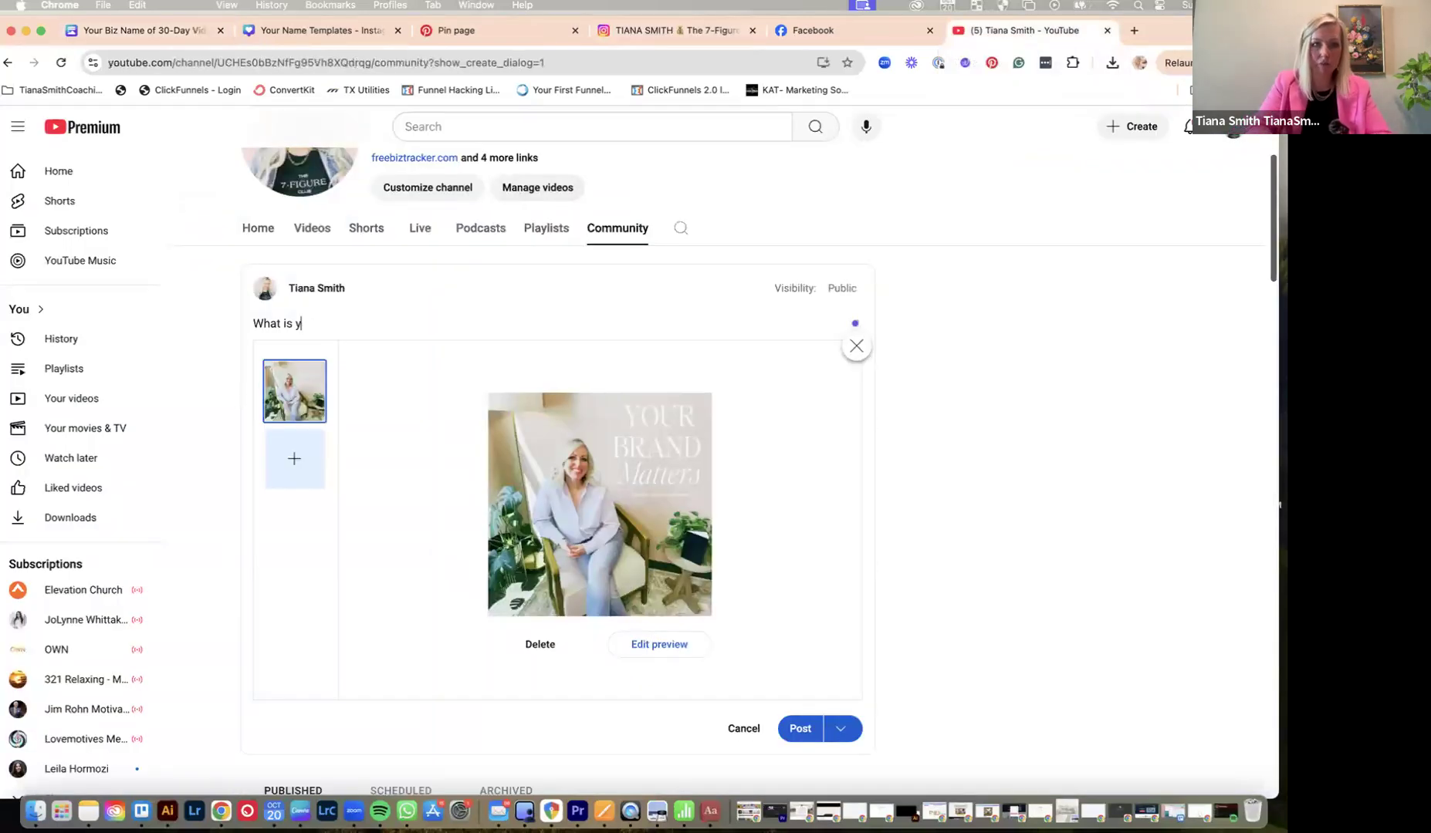
type("sonal brand? O")
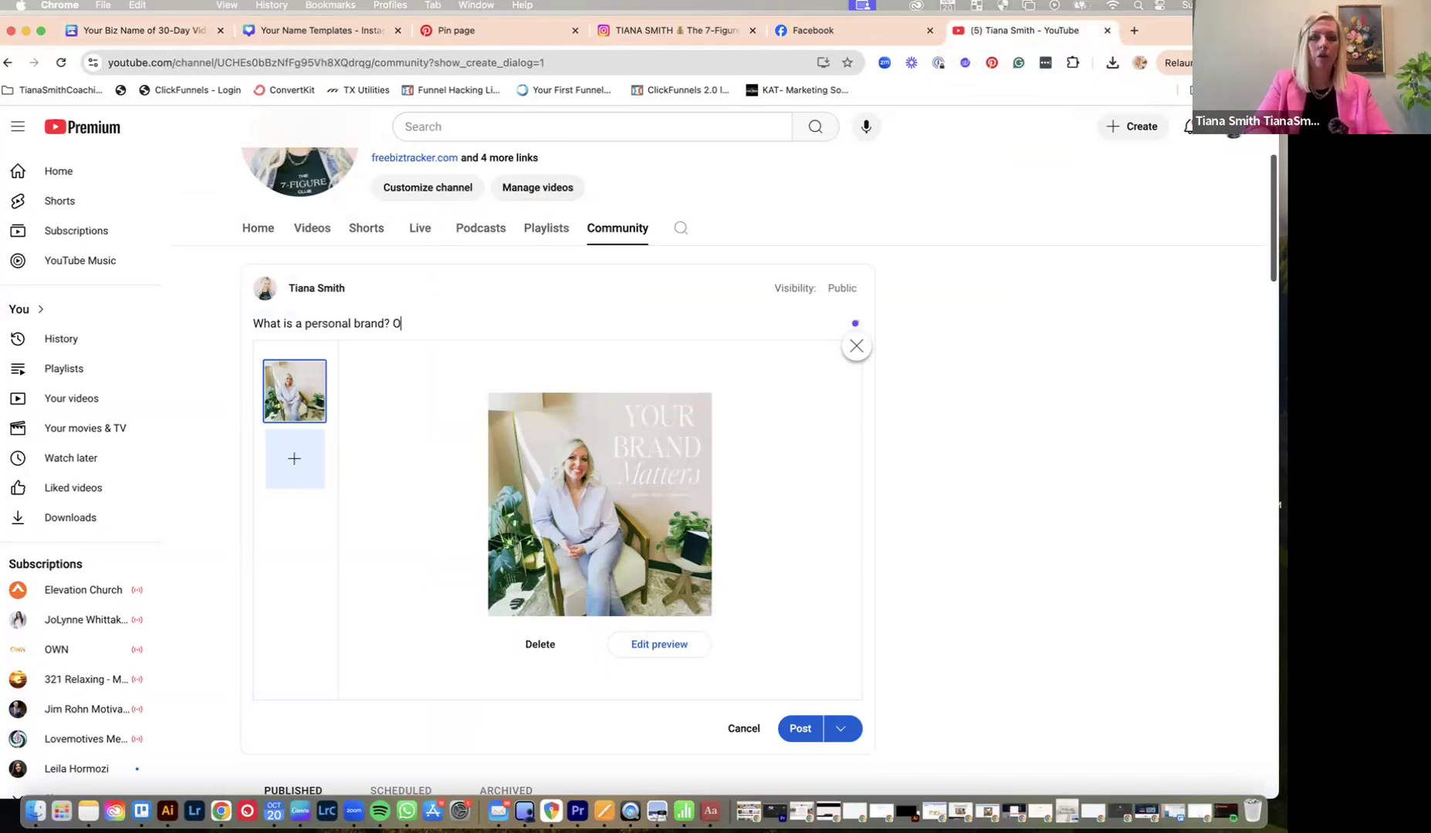
type("give my clients, is to list out everything YOU love.")
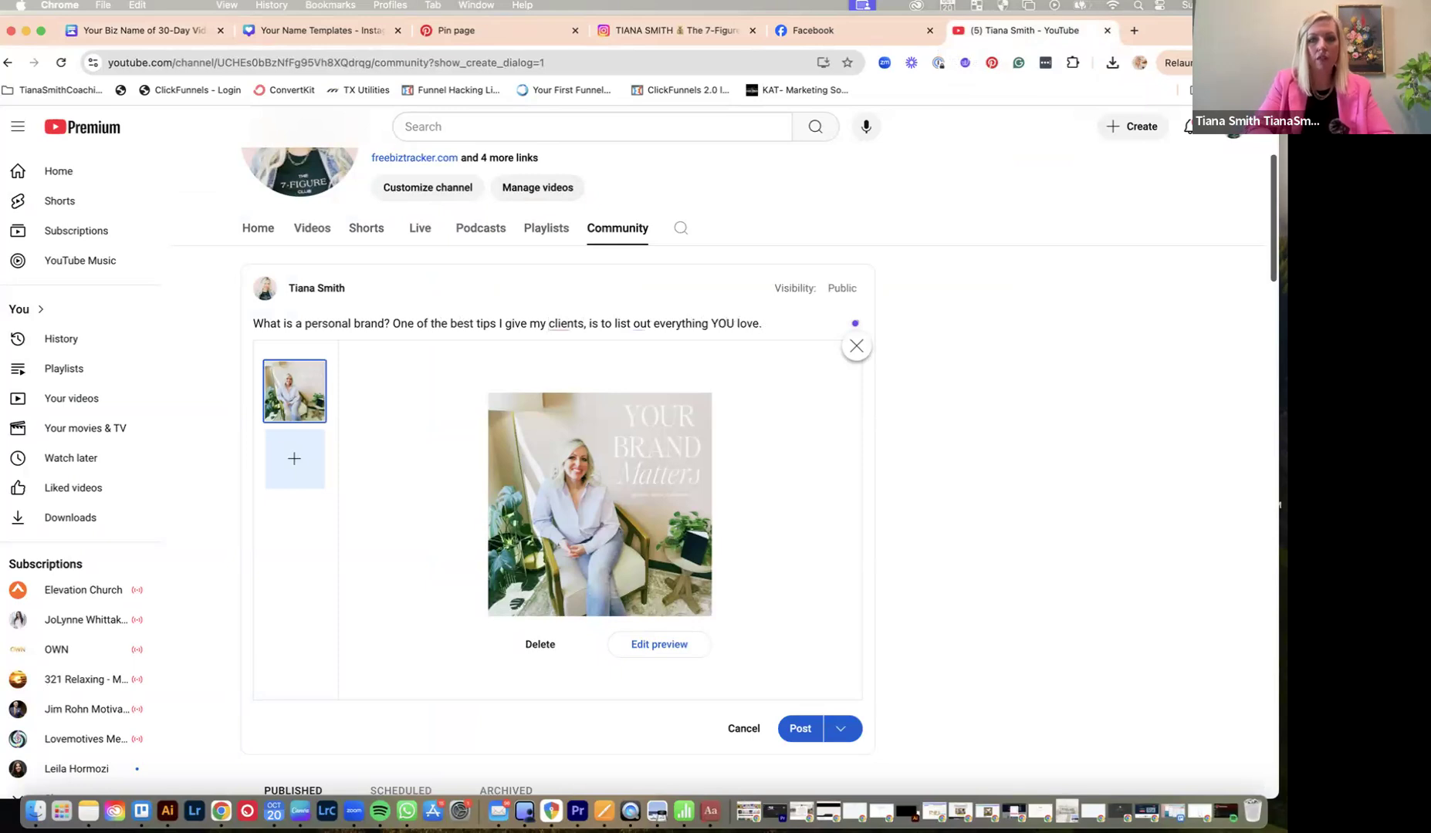
- Continue the post message with "Categorize it by style, home, brands you like to wear, stores you like to shop at,"
type("orize it by")
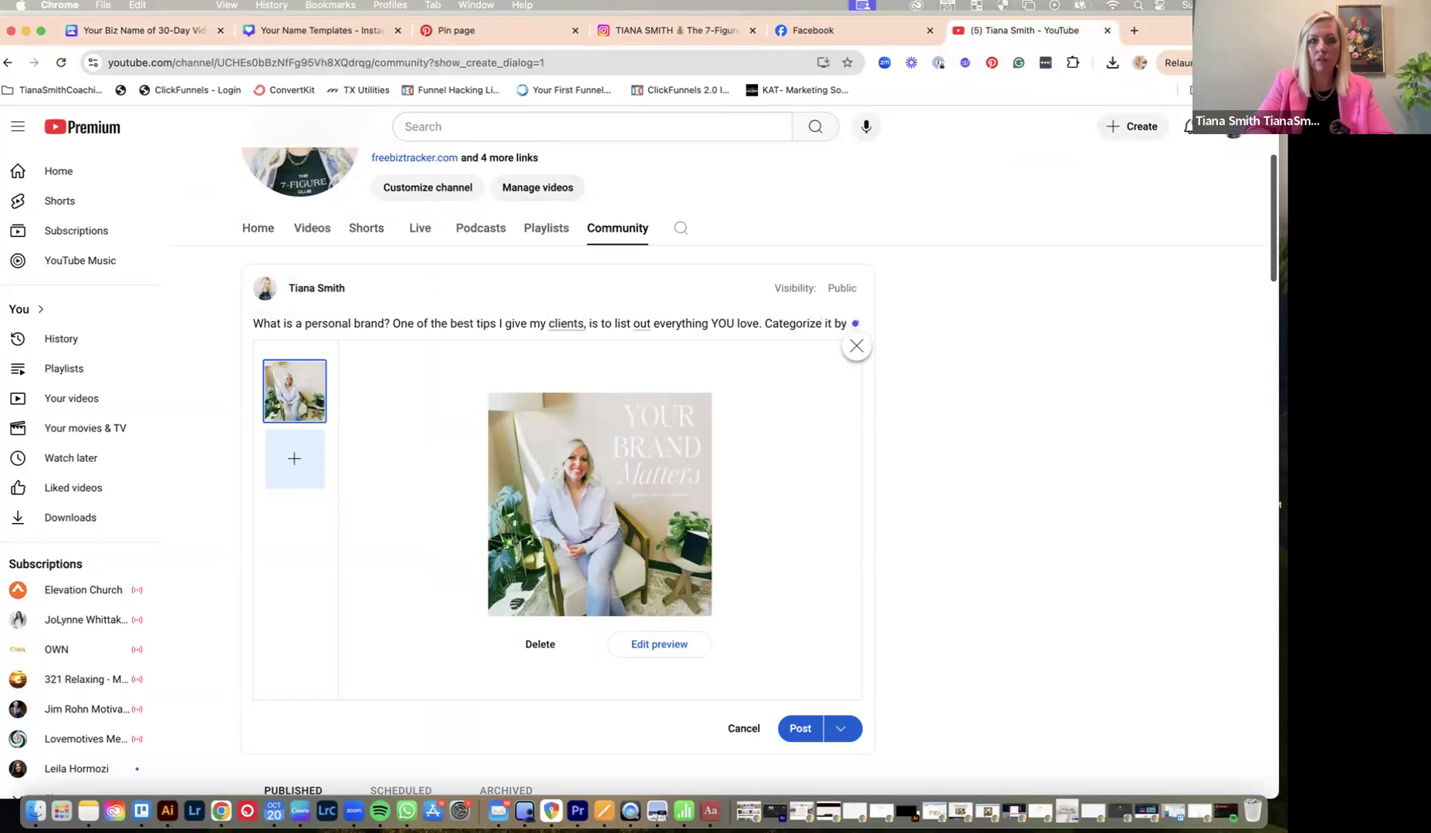
type("style")
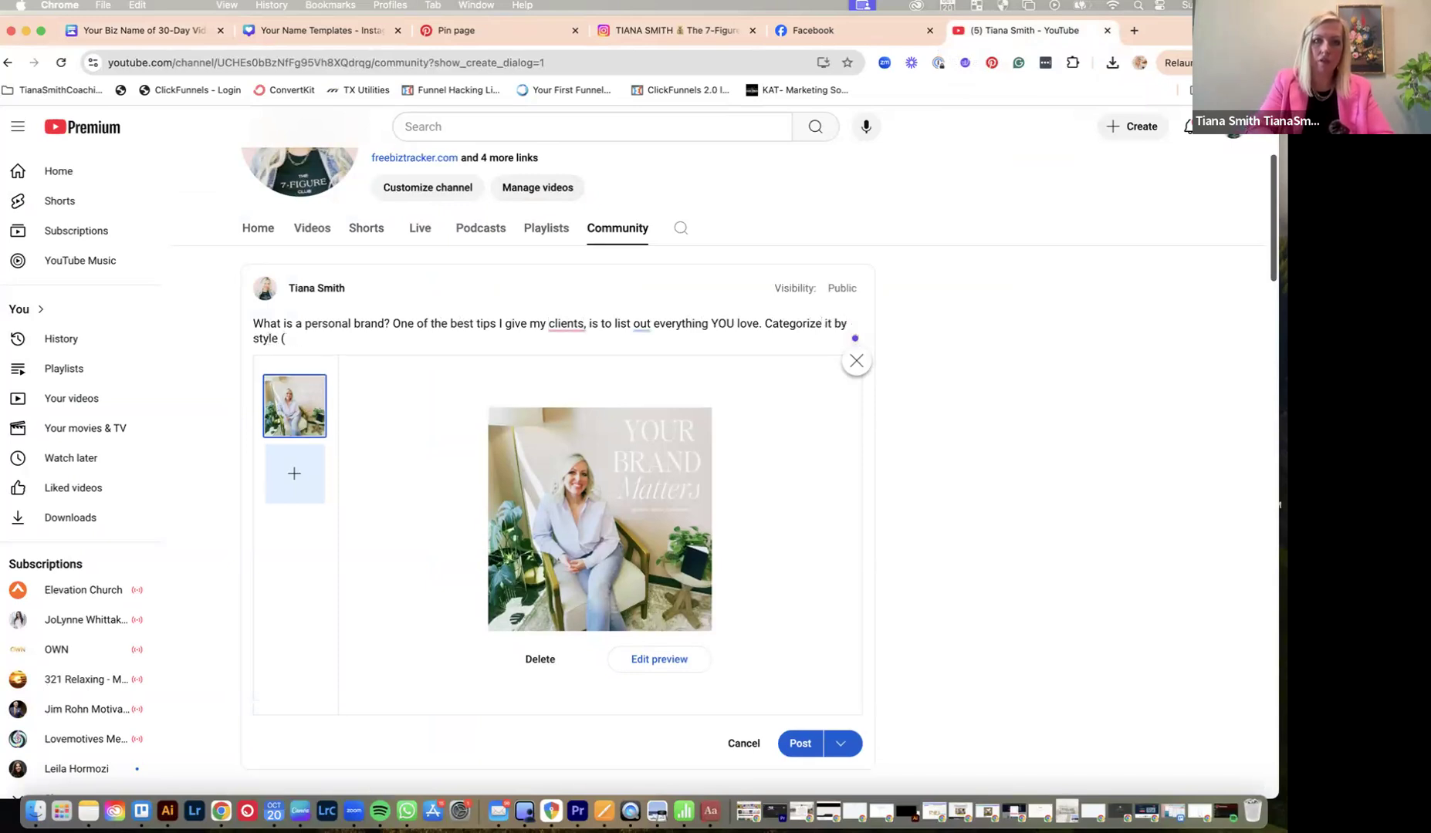
type(", home")
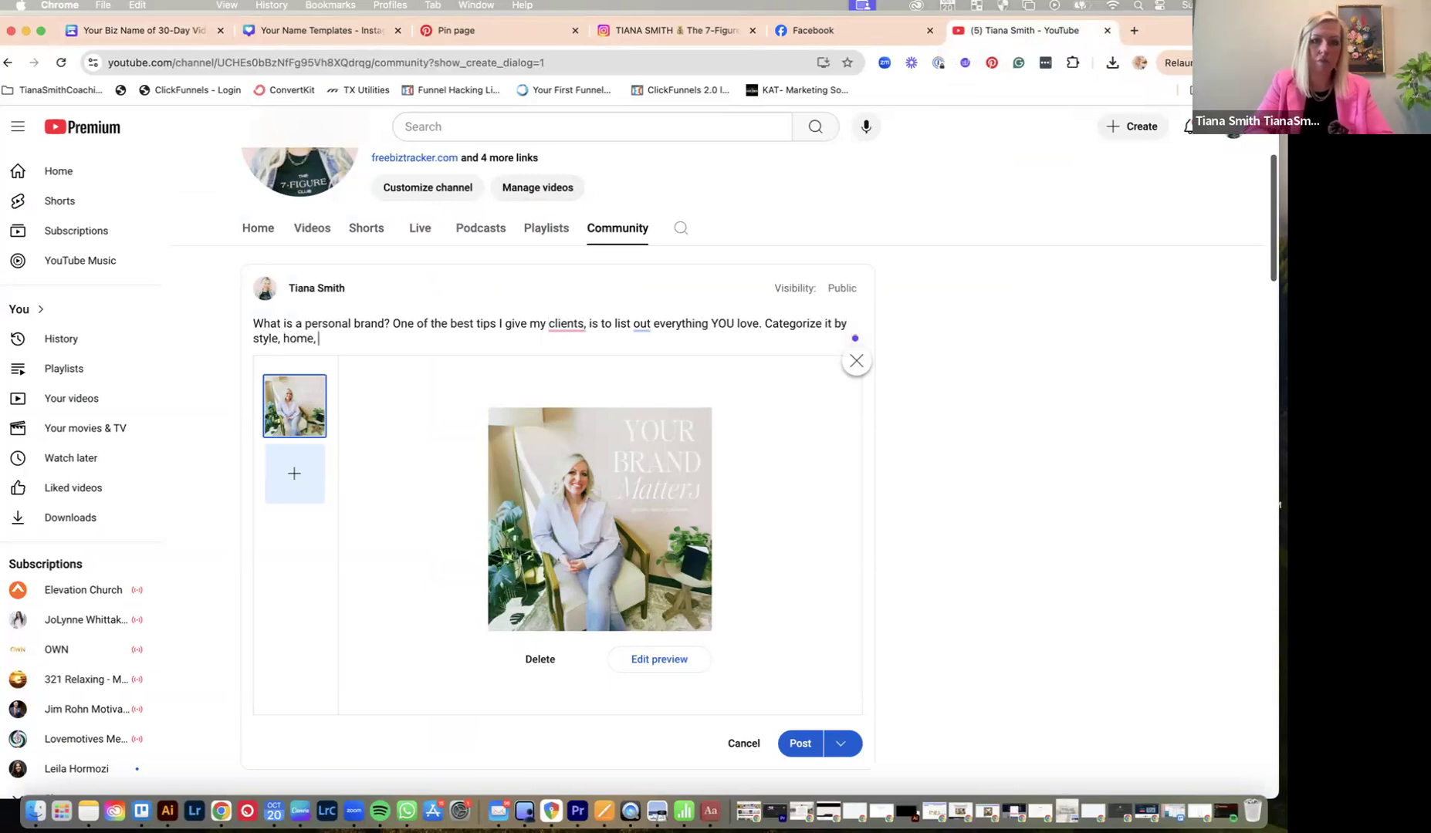
type(", brands you li")
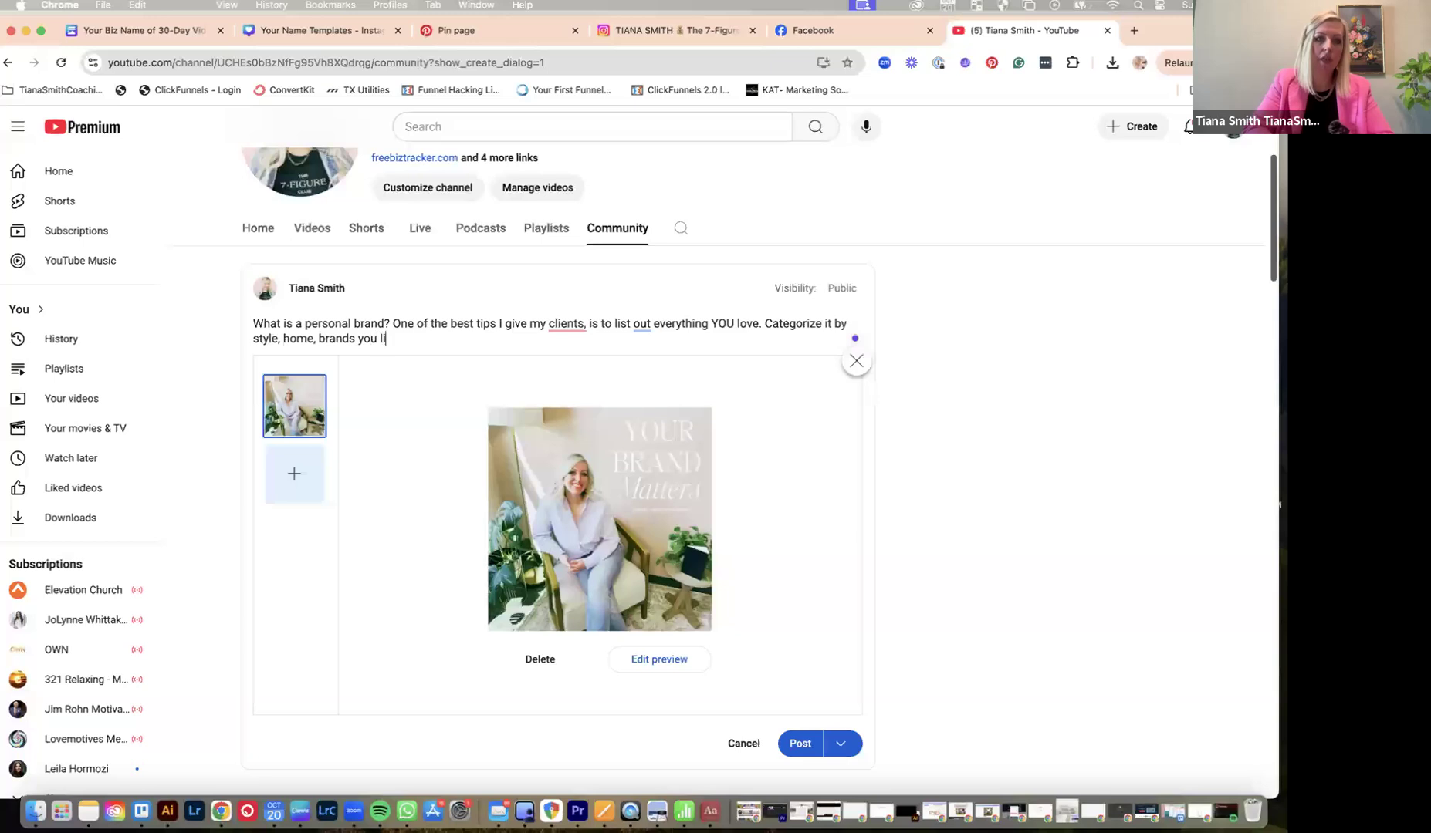
type("ke to wear, stores you like to shop at,")
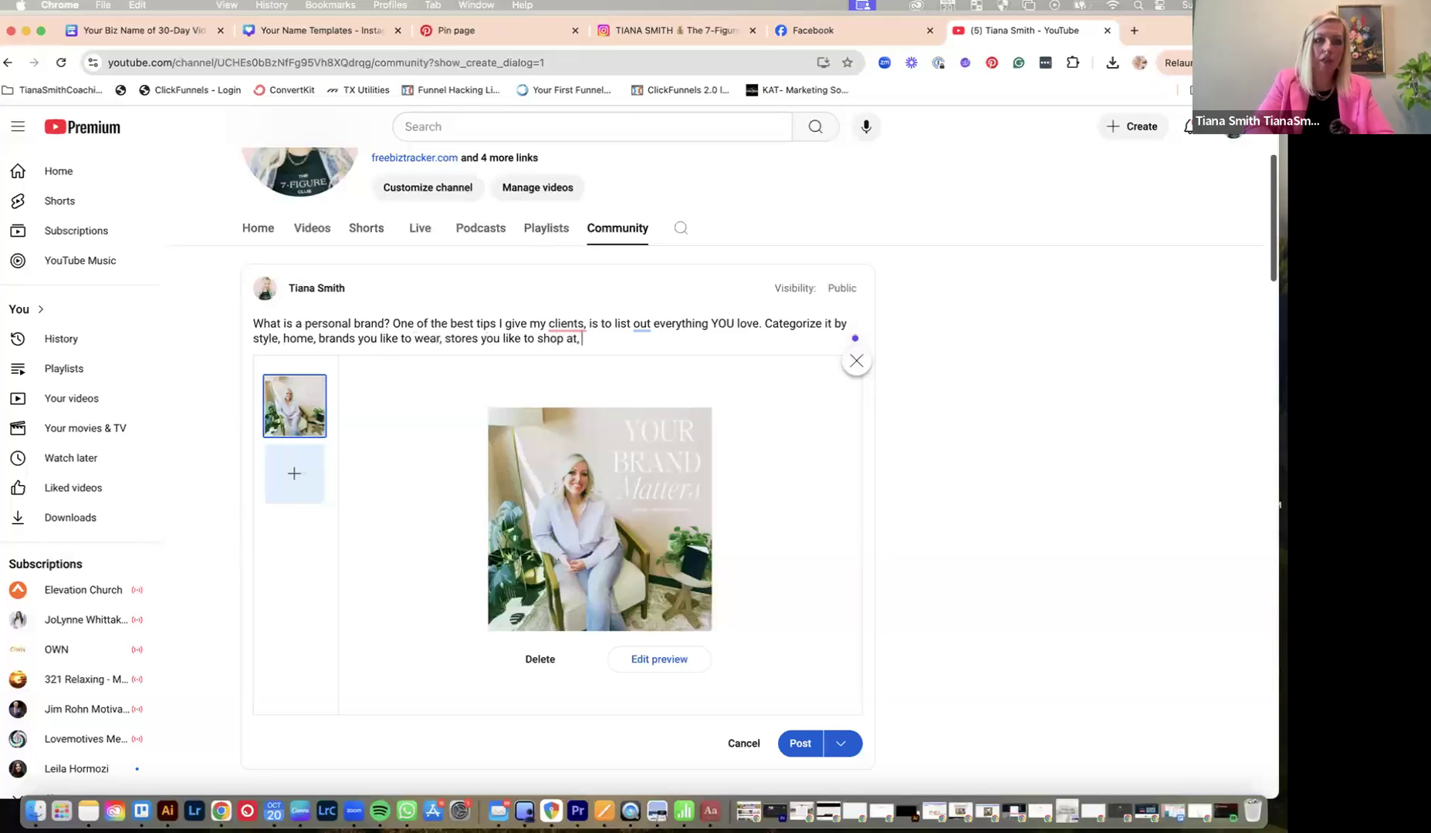
- Append "things that make YOU unique. One thing that makes me unique is my love of plants (as you can see here)." to the message
type(" things  that make YOU unique. One thing th")
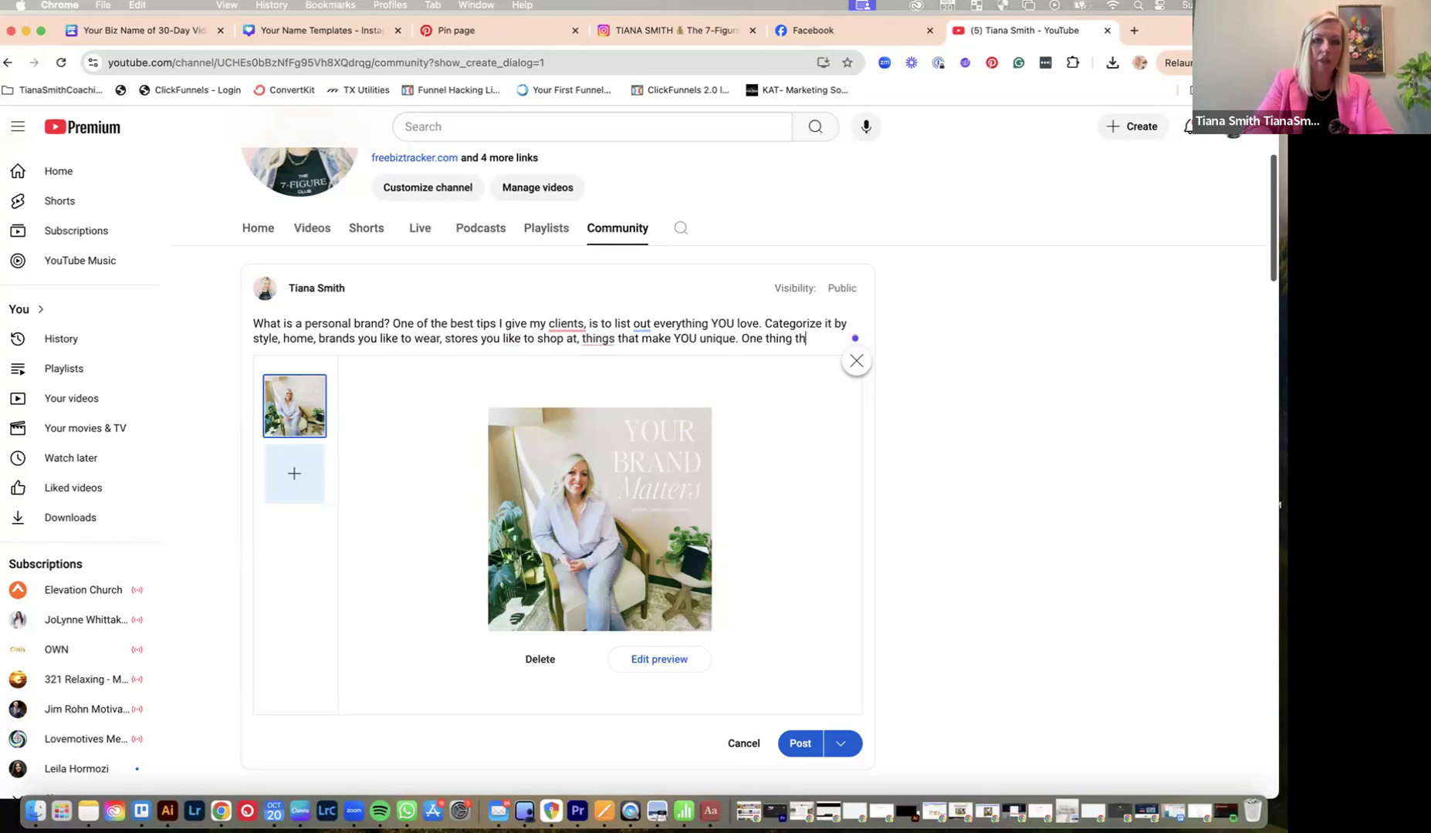
type("at makes me unique is my love of ")
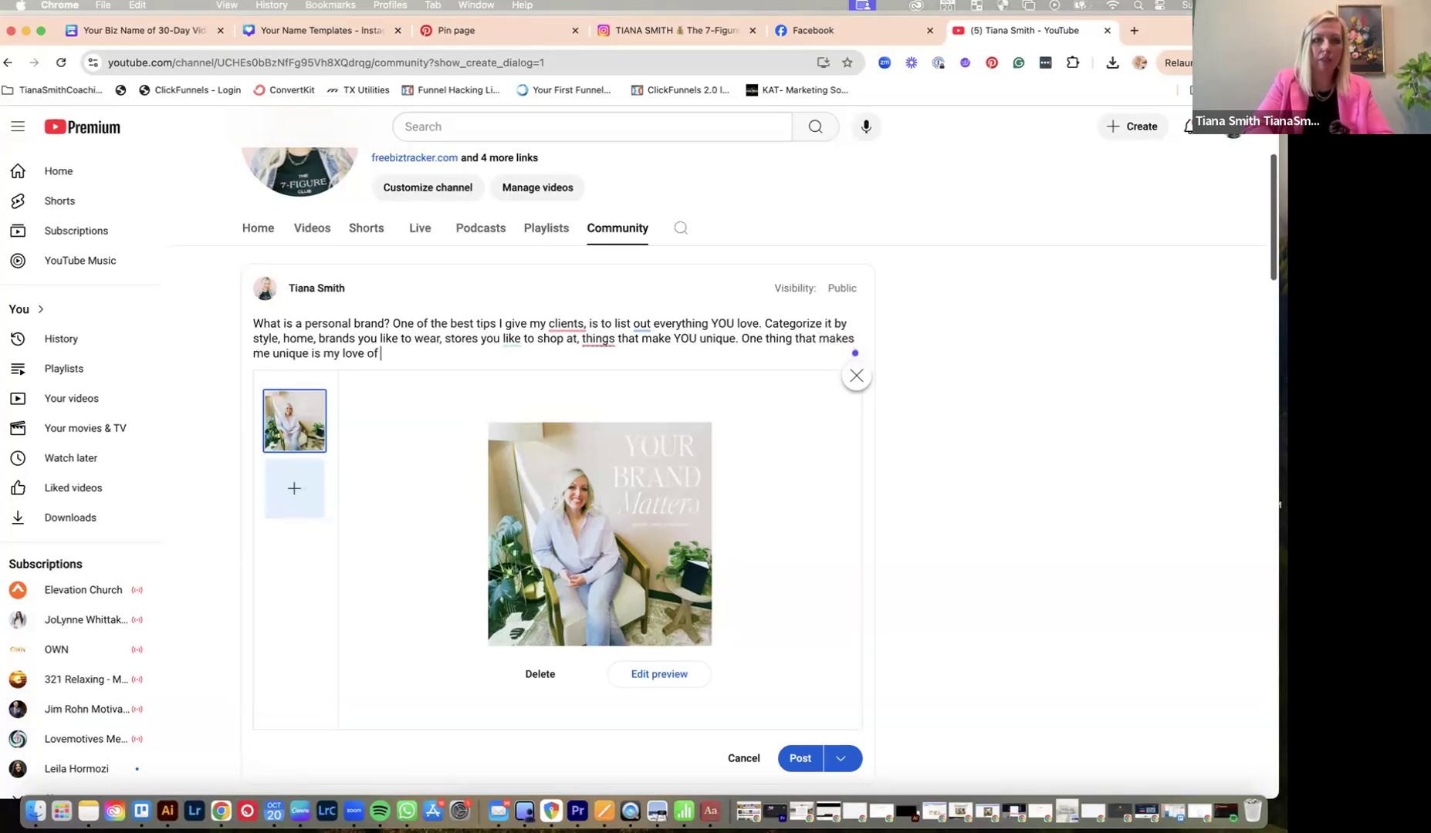
type("plants (as you can se")
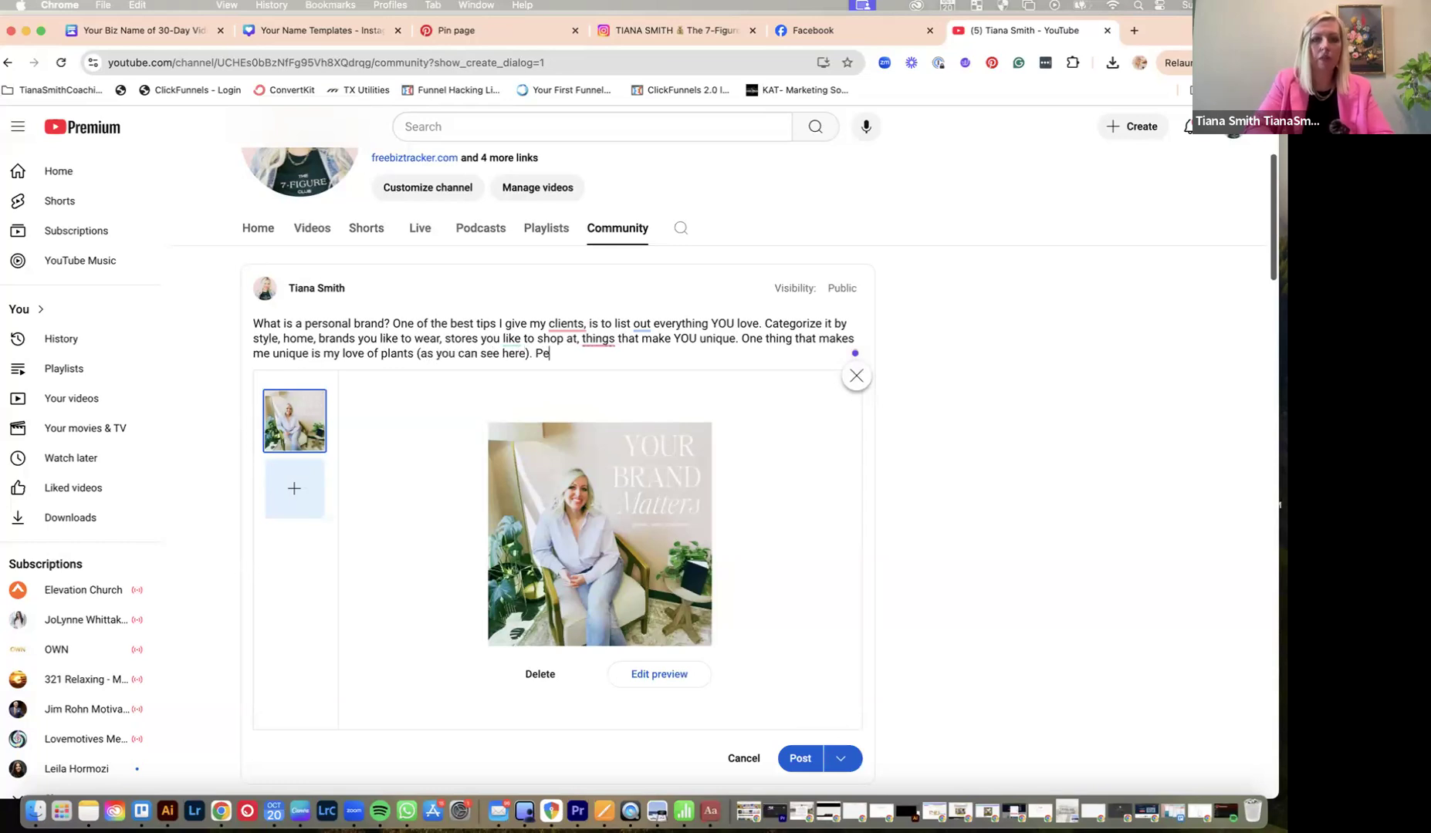
- Append "Ever since posting more about my plants at my home and office people are always sending me gifts, plants and memes about it."
type("e here). Ever since ")
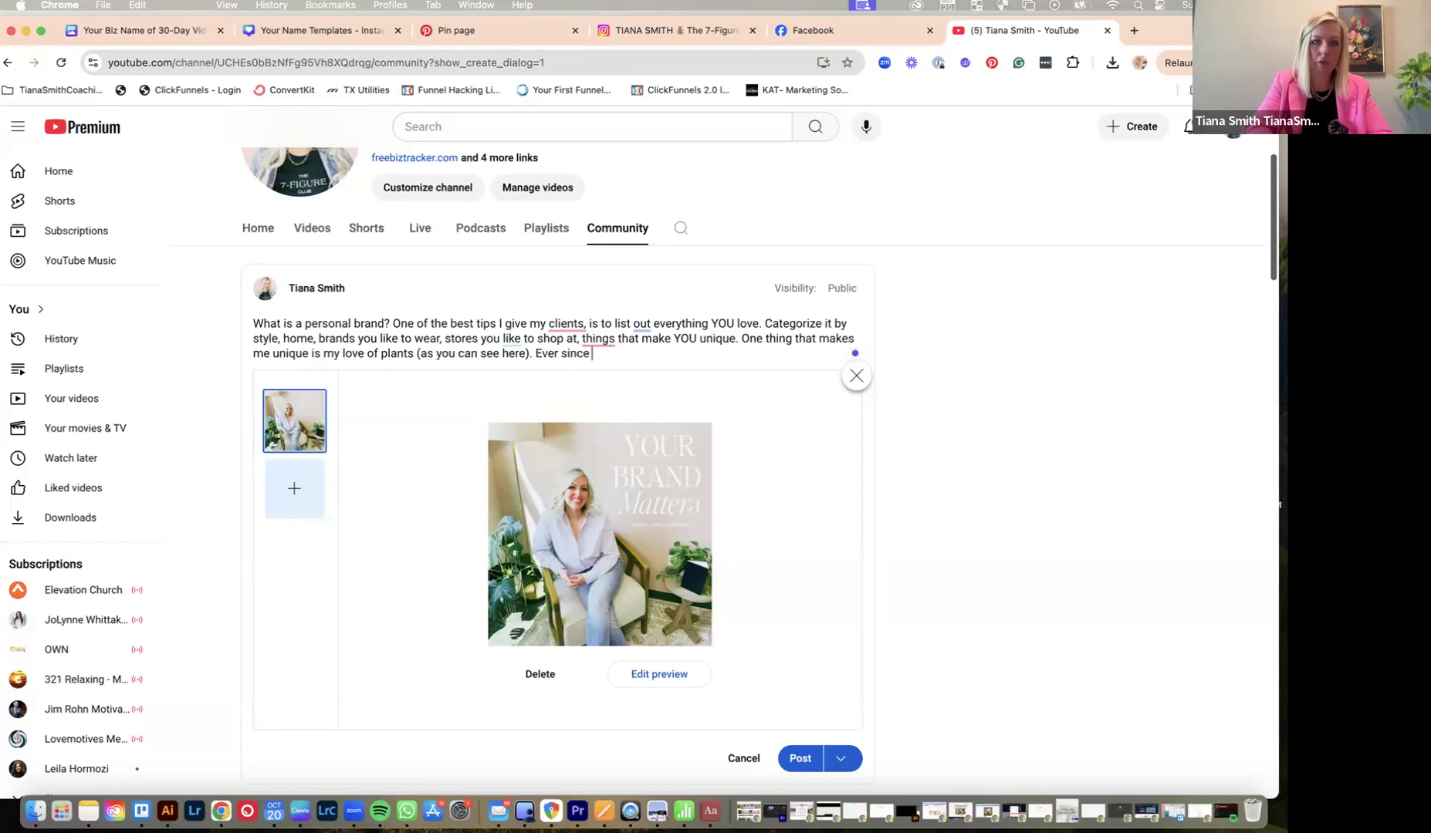
type("posting more about my plants at my home and o")
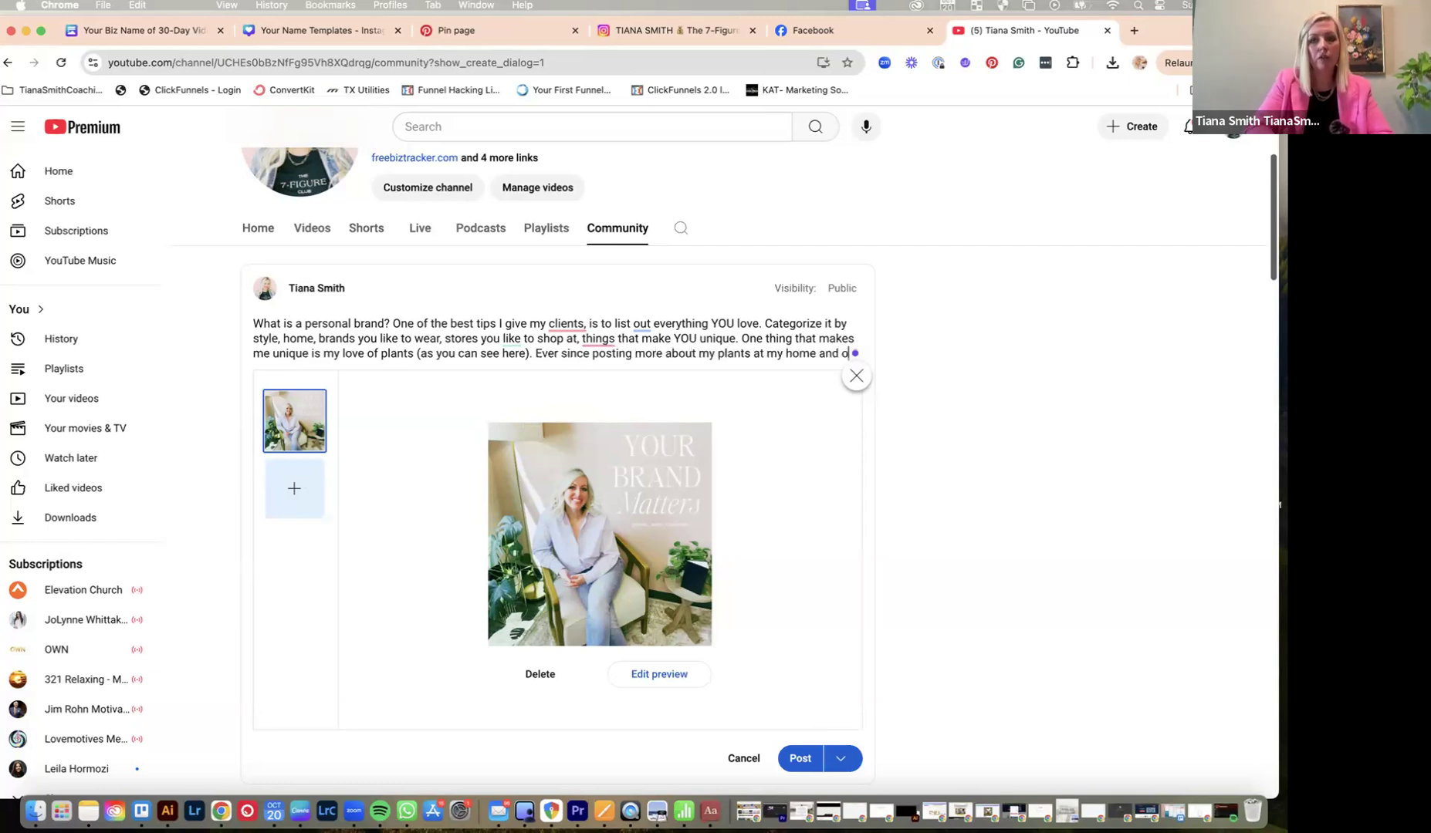
type("ffice people are always")
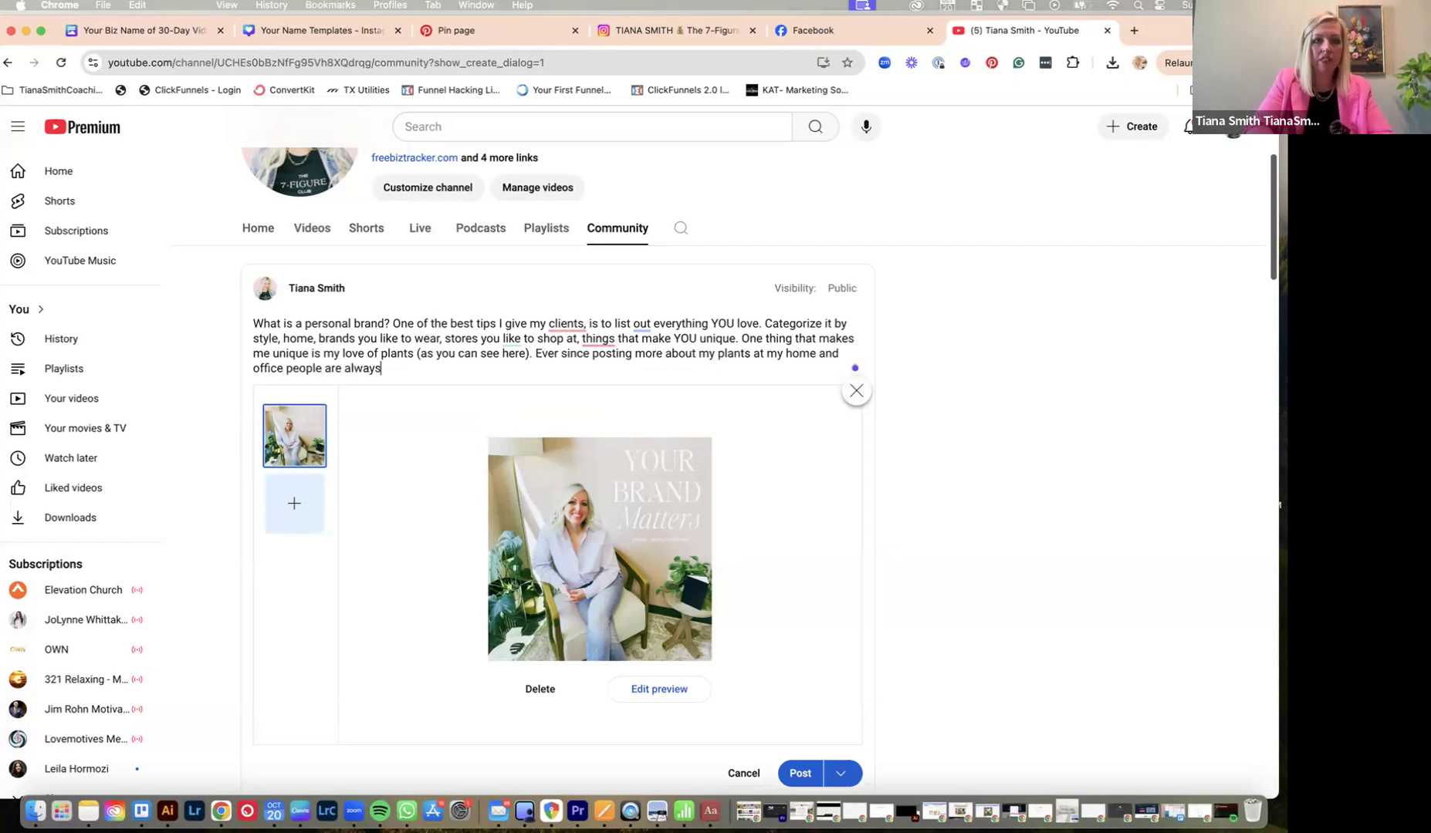
type(" sending me gifts, plants and memeb")
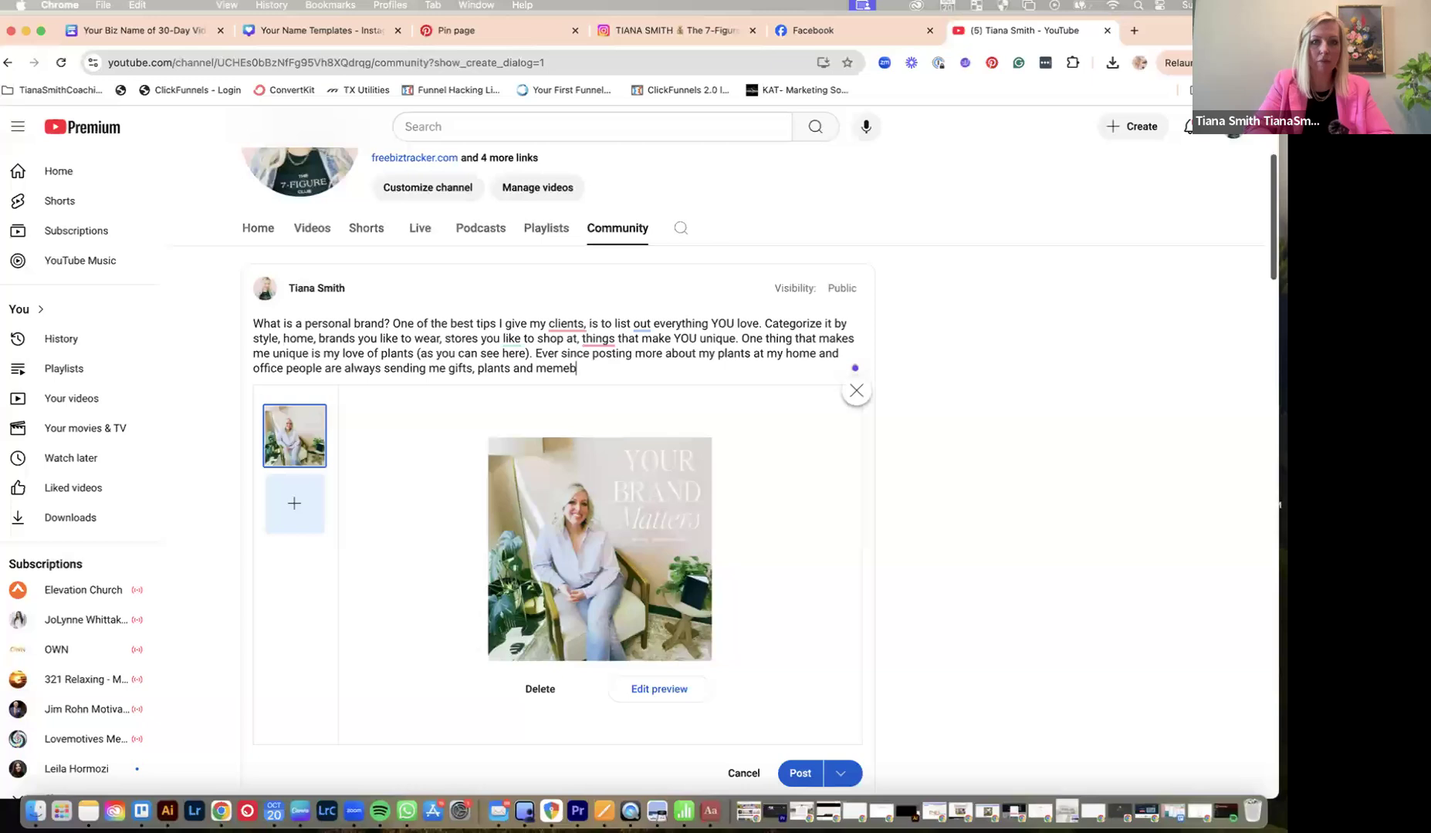
type("out p")
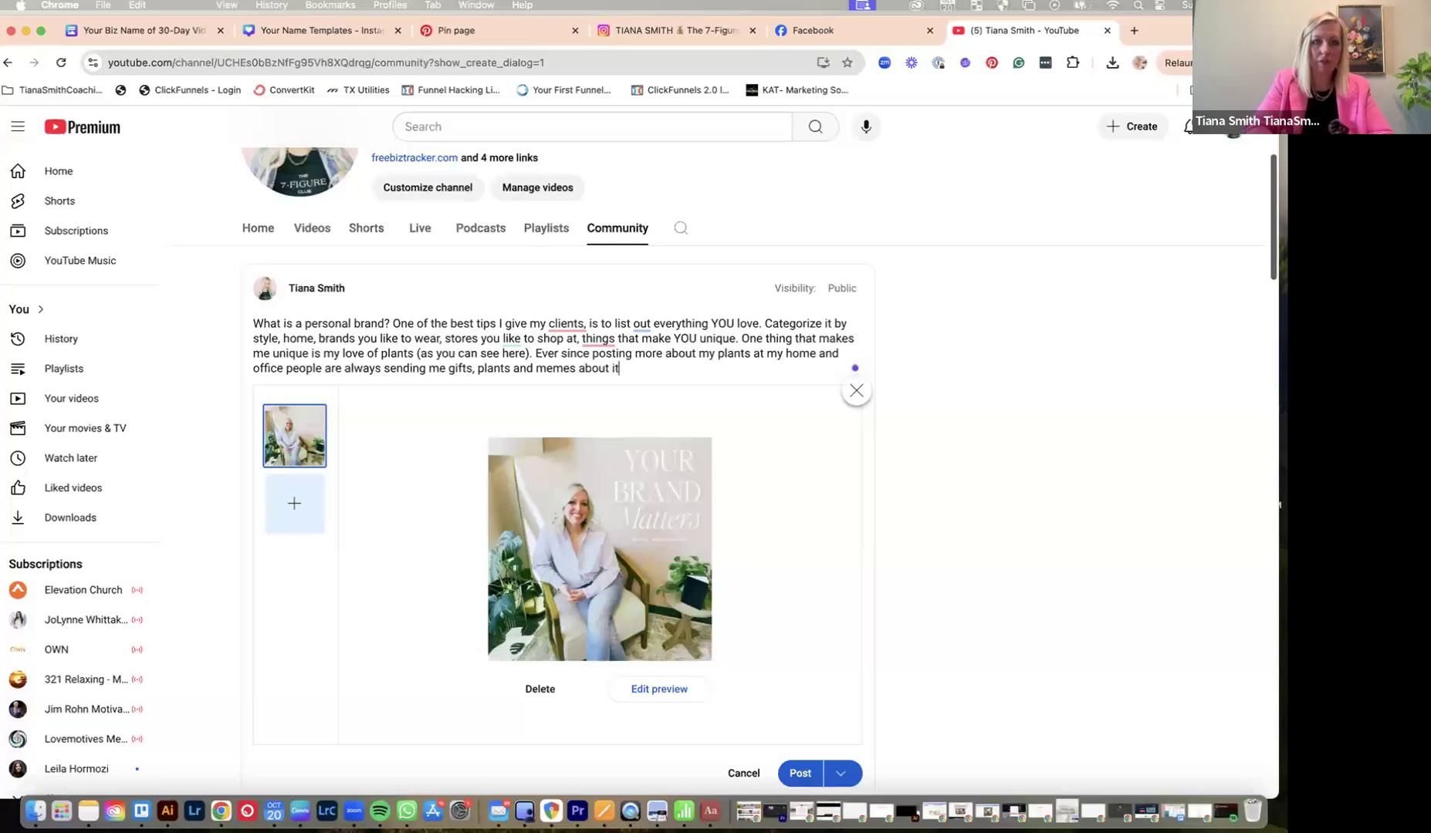
- Finish the message with "I love it! What can you find that you can share with your audience that makes them connect with you authentically?"
type("t. I love it! What can you f")
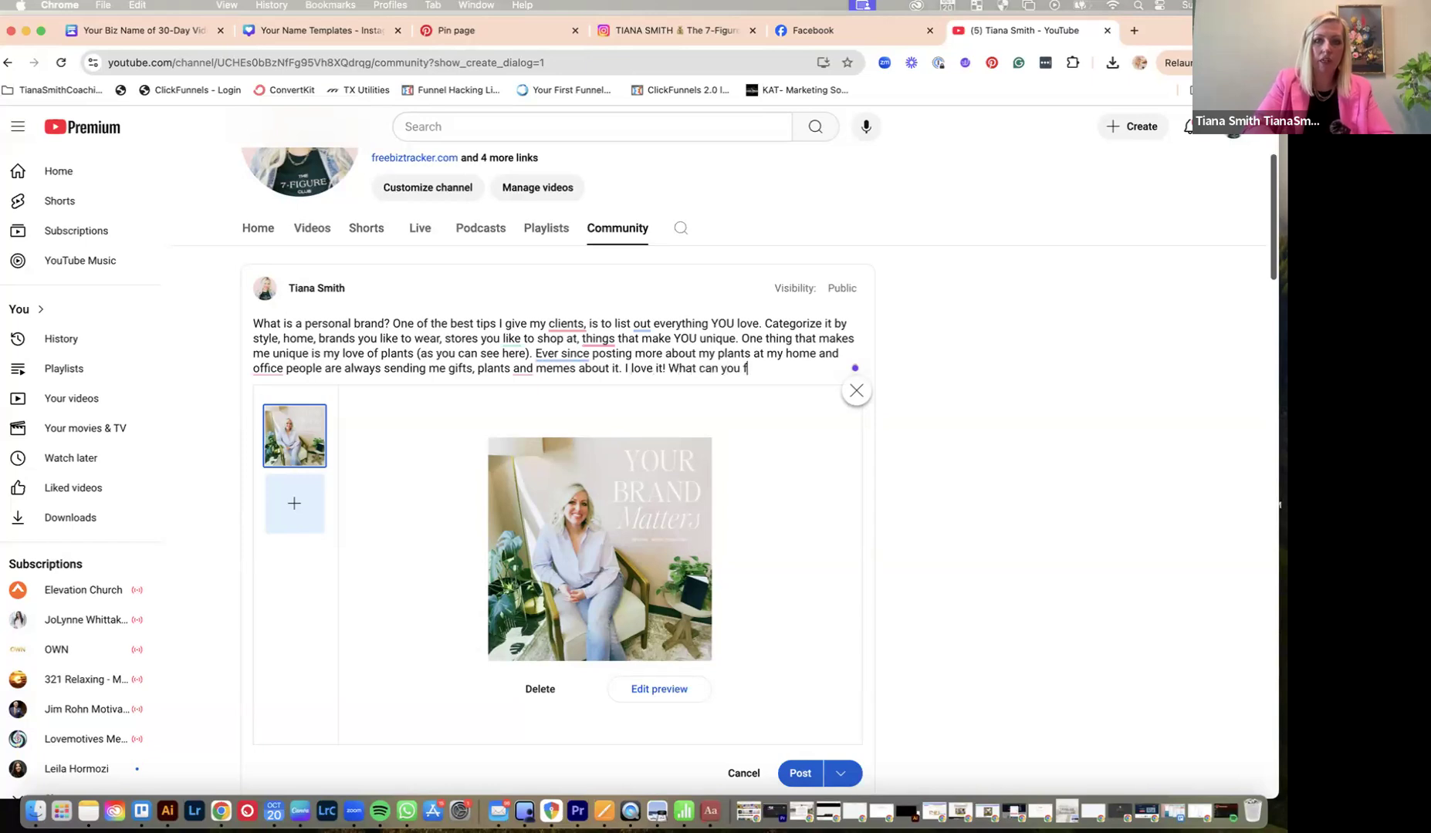
type("ind that you can share wit")
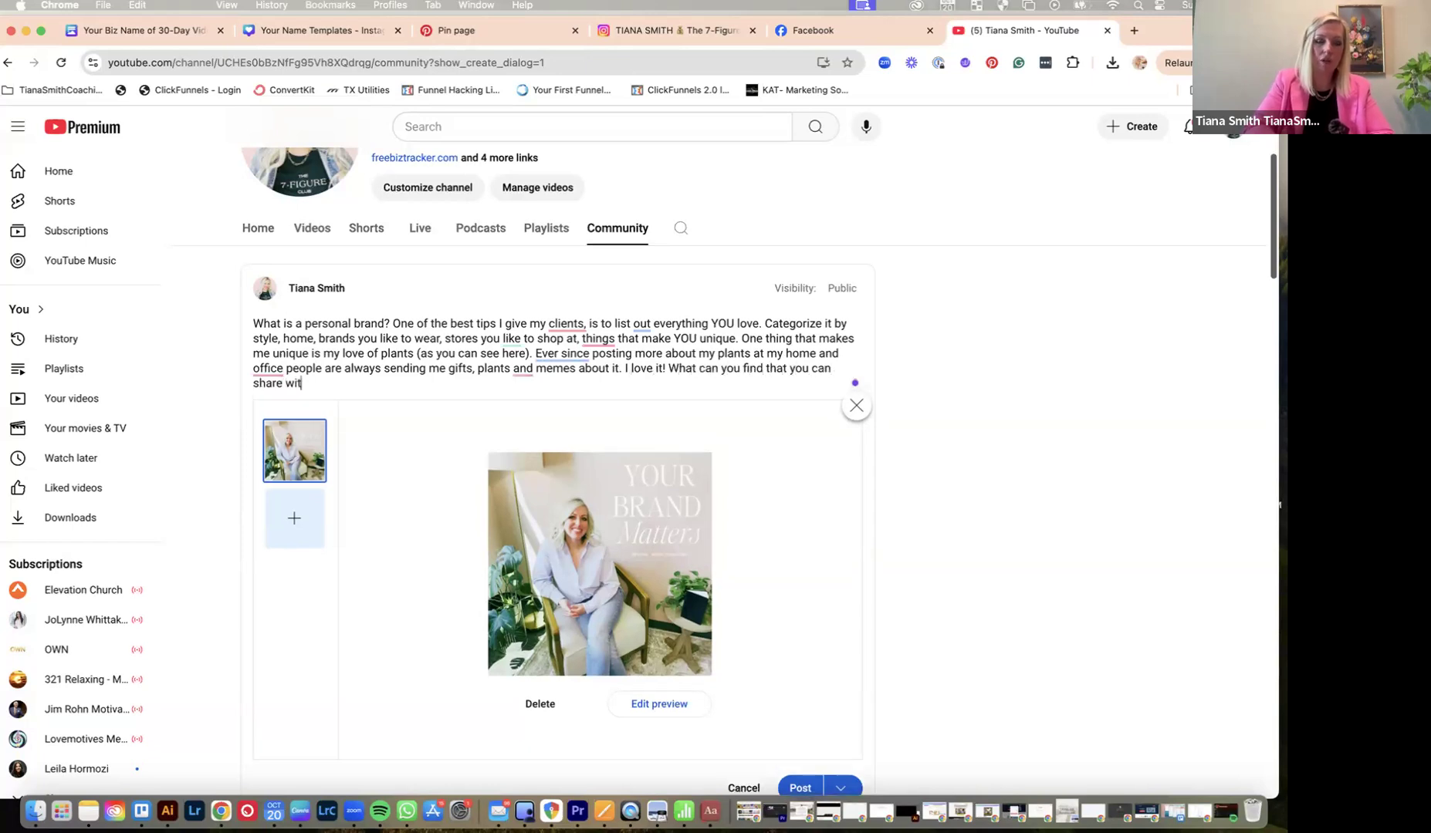
type("h your audience that m")
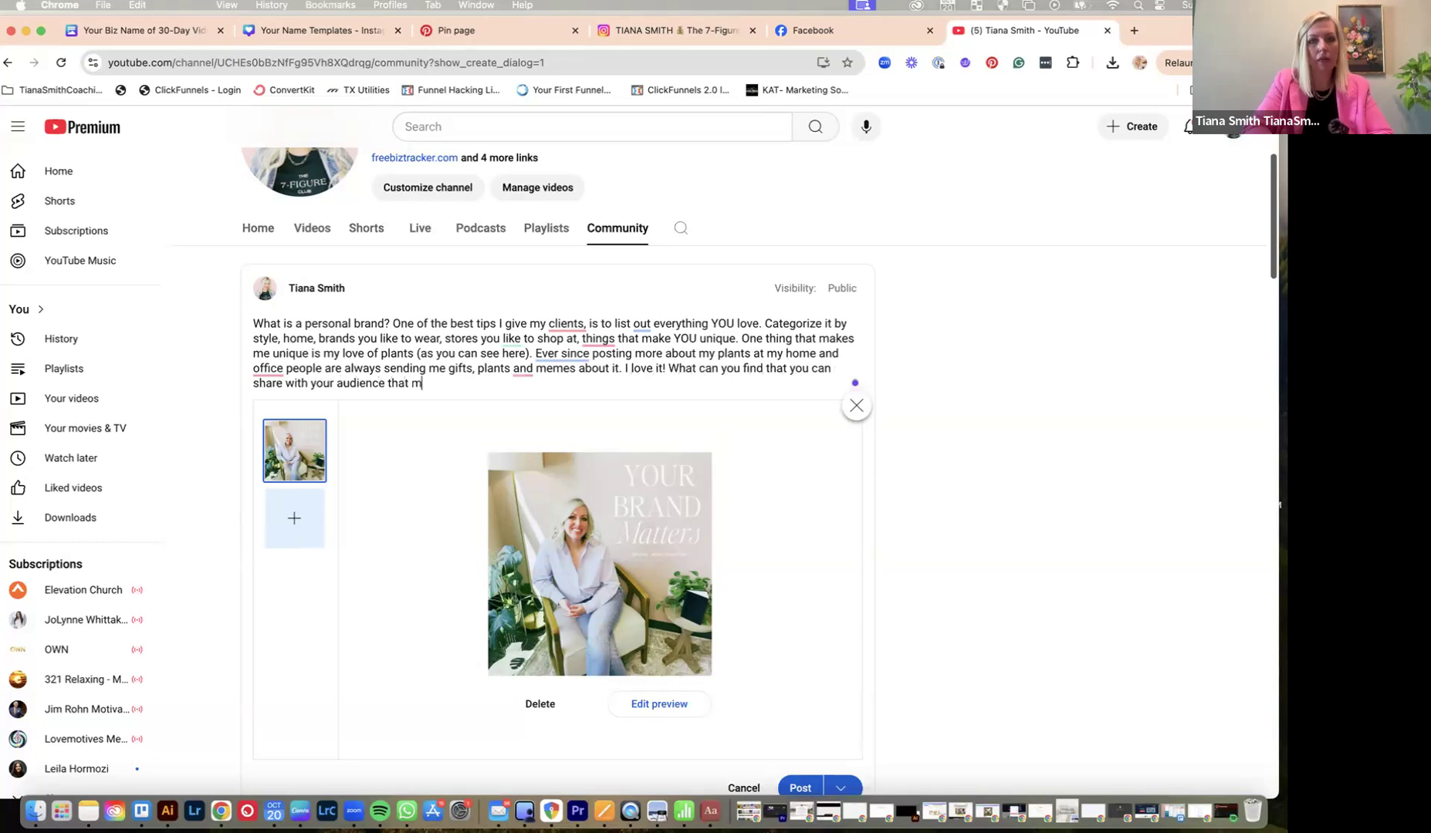
type("akes them connect with you authentically?")
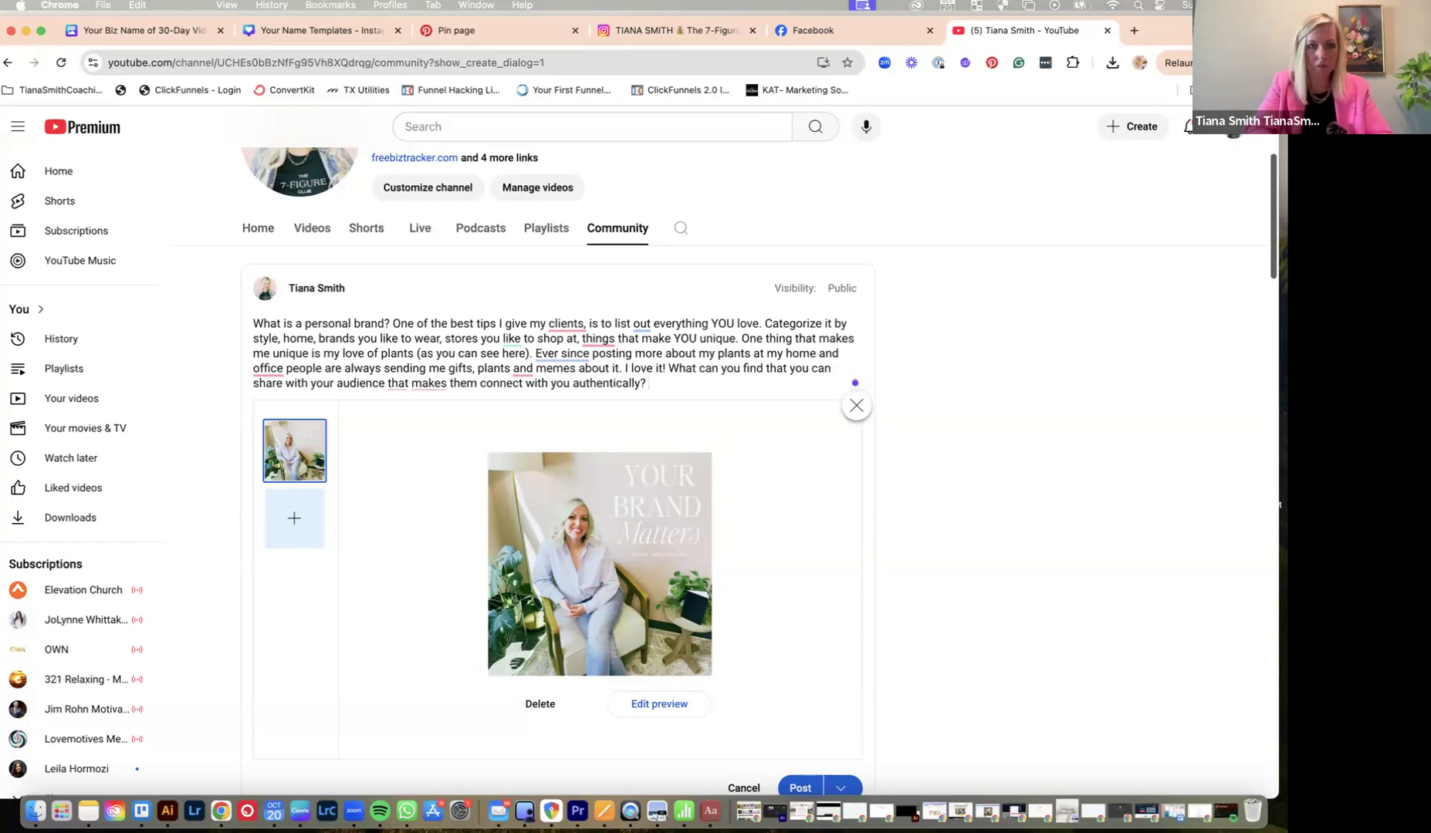
- Copy the whole message and publish the YouTube community post
left_click_drag(387, 324, 244, 311)
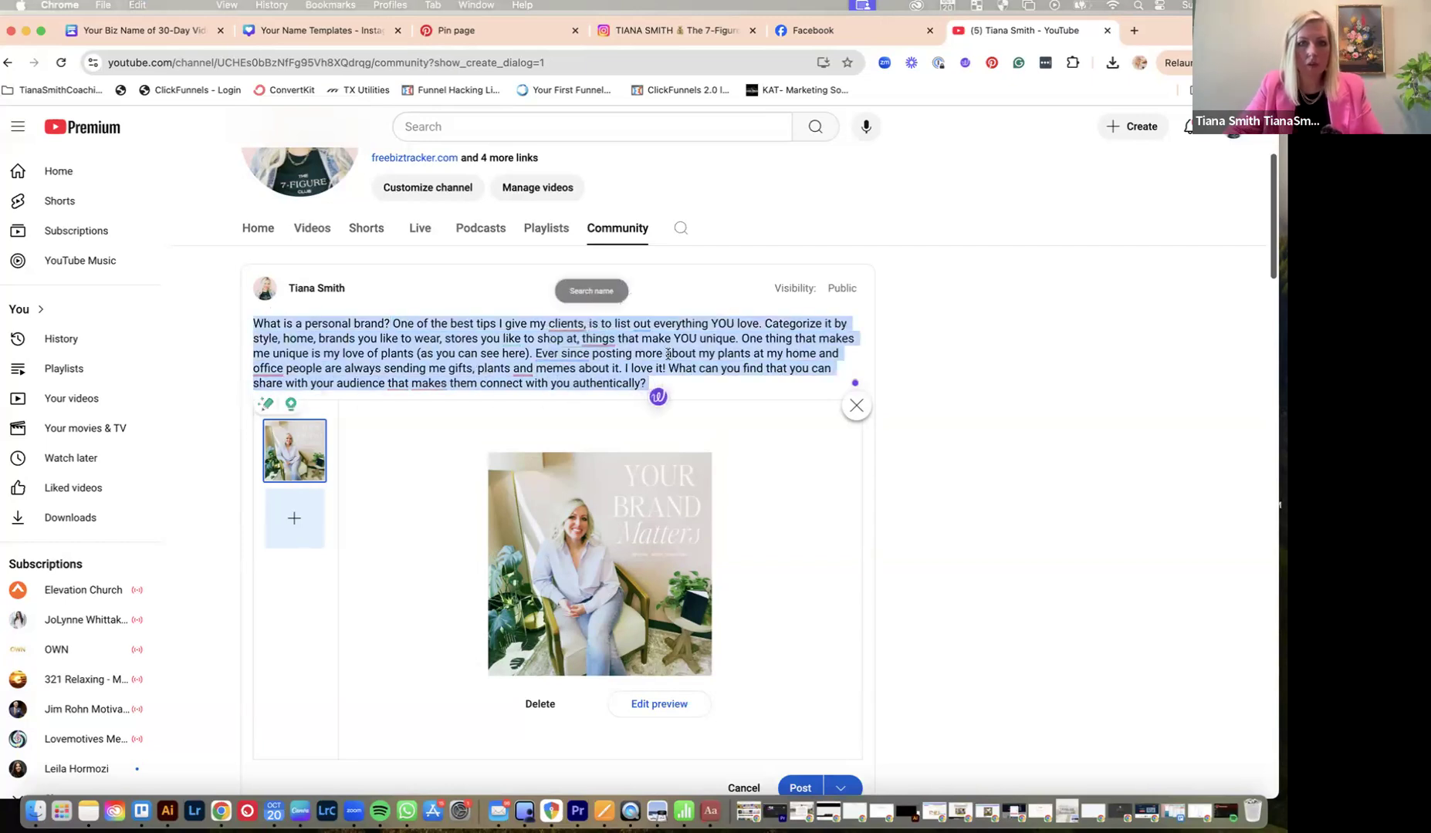
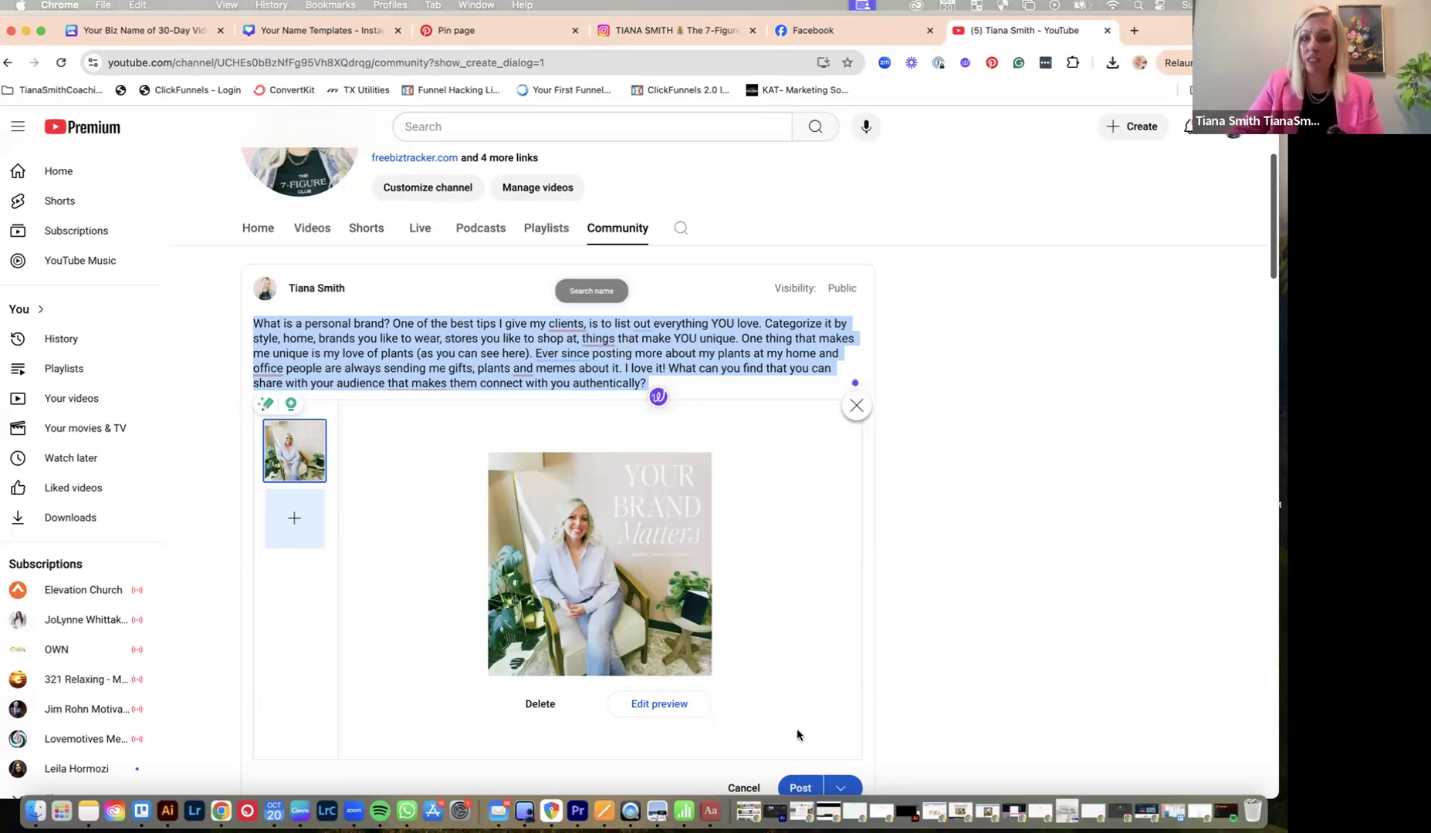
left_click(802, 788)
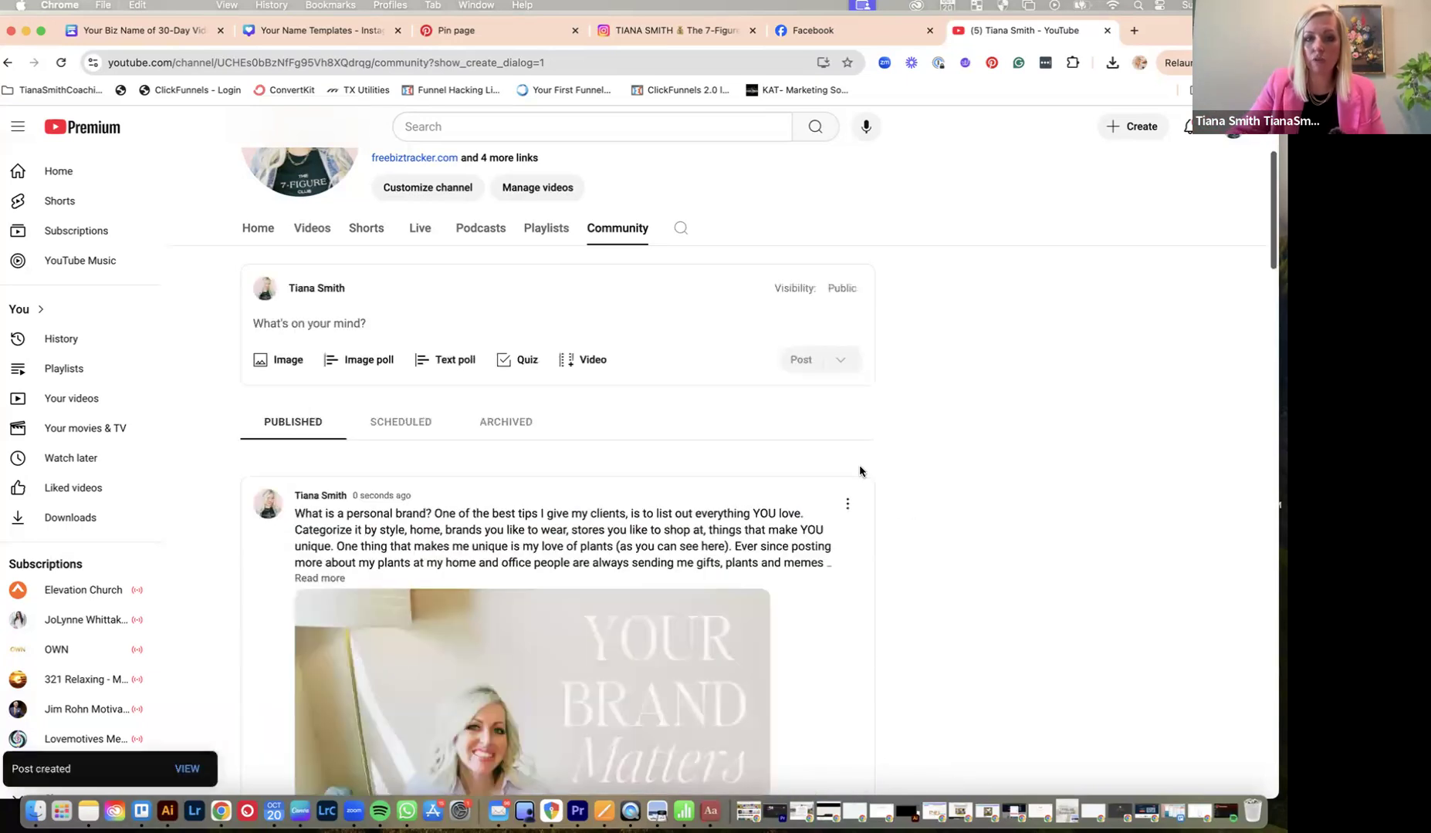
scroll(858, 471, "down", 4)
- Switch to Instagram and start a new post with Carousel Cover.png from the Desktop
left_click(646, 39)
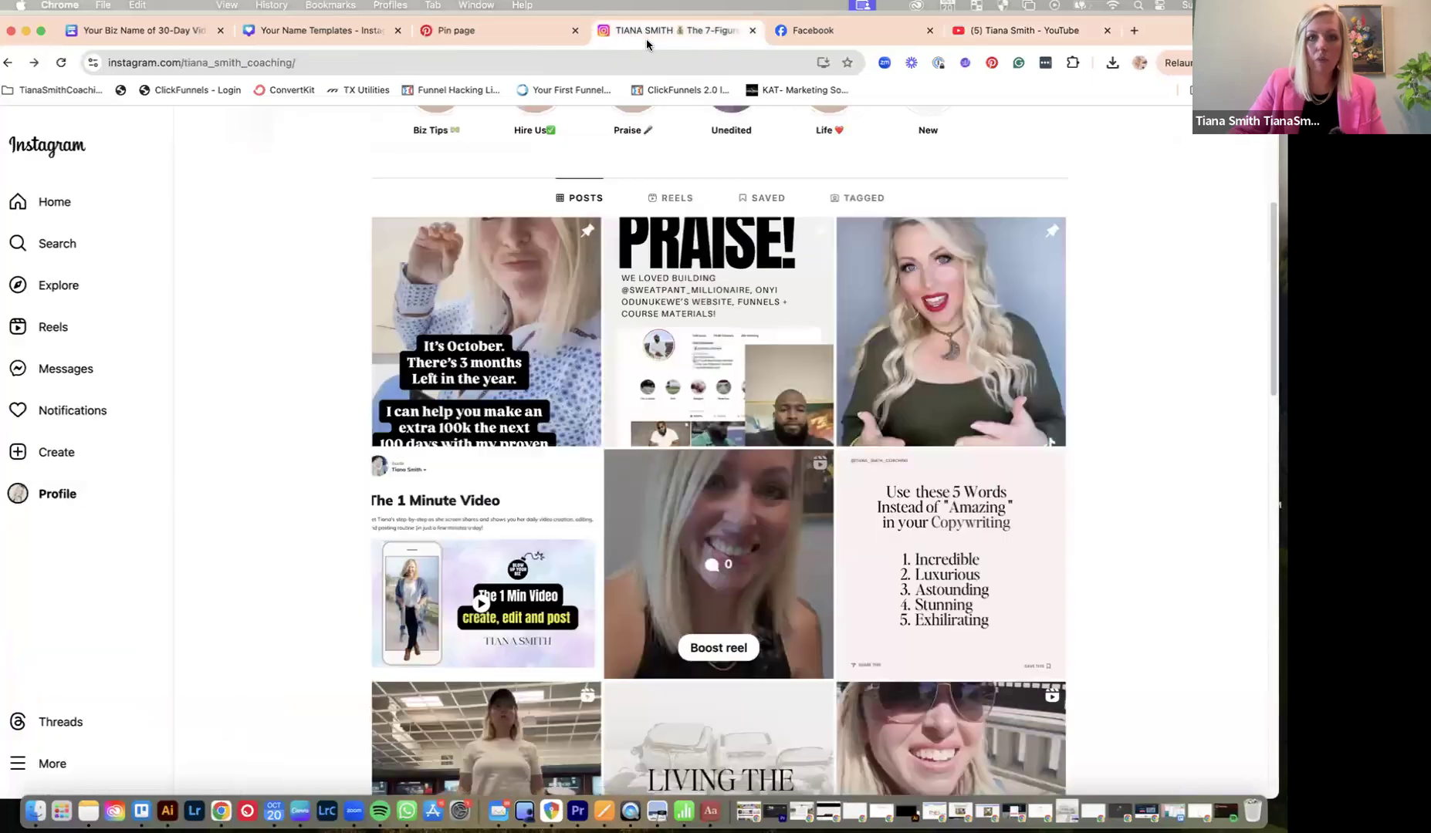
left_click(48, 454)
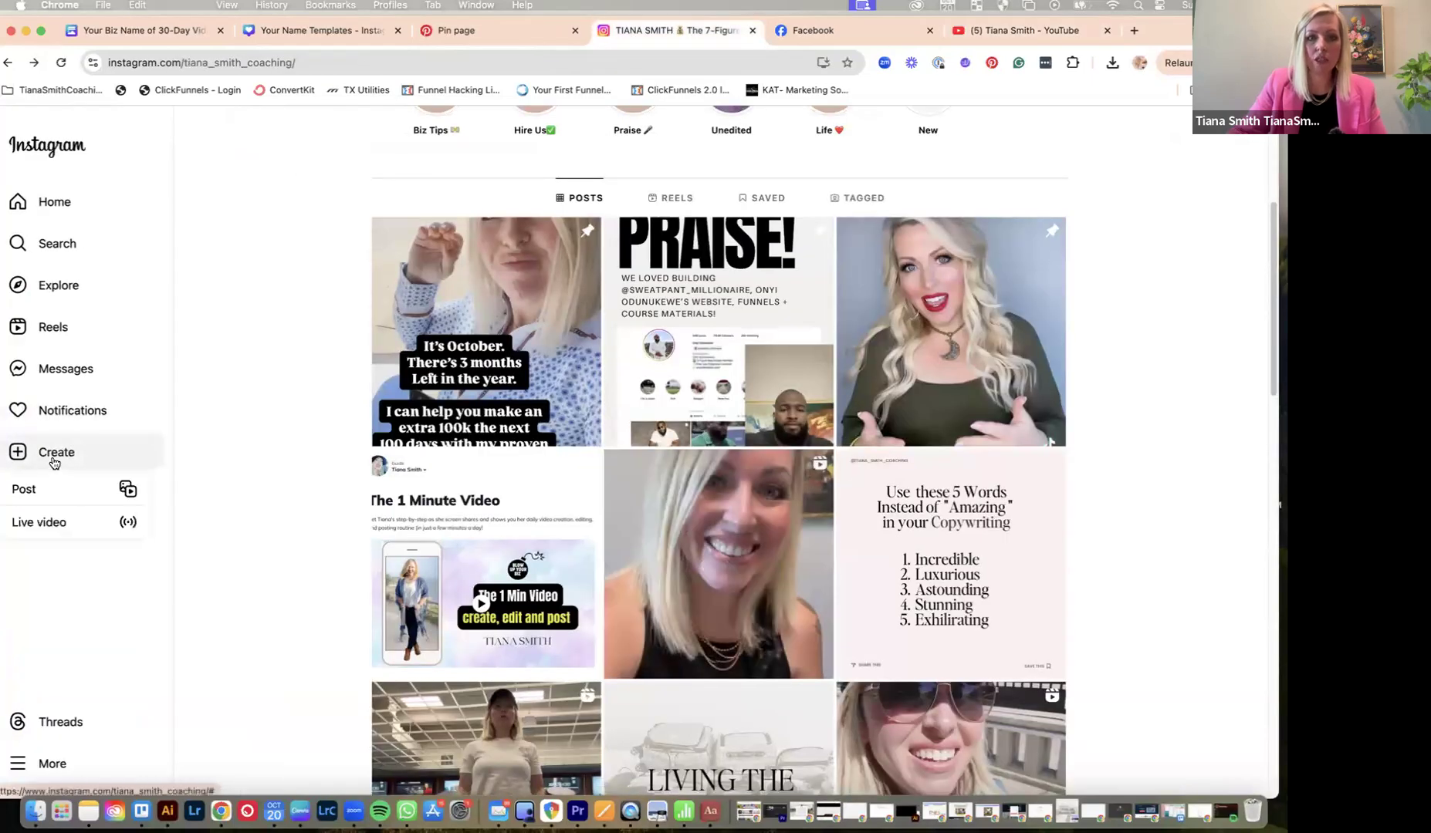
left_click(47, 487)
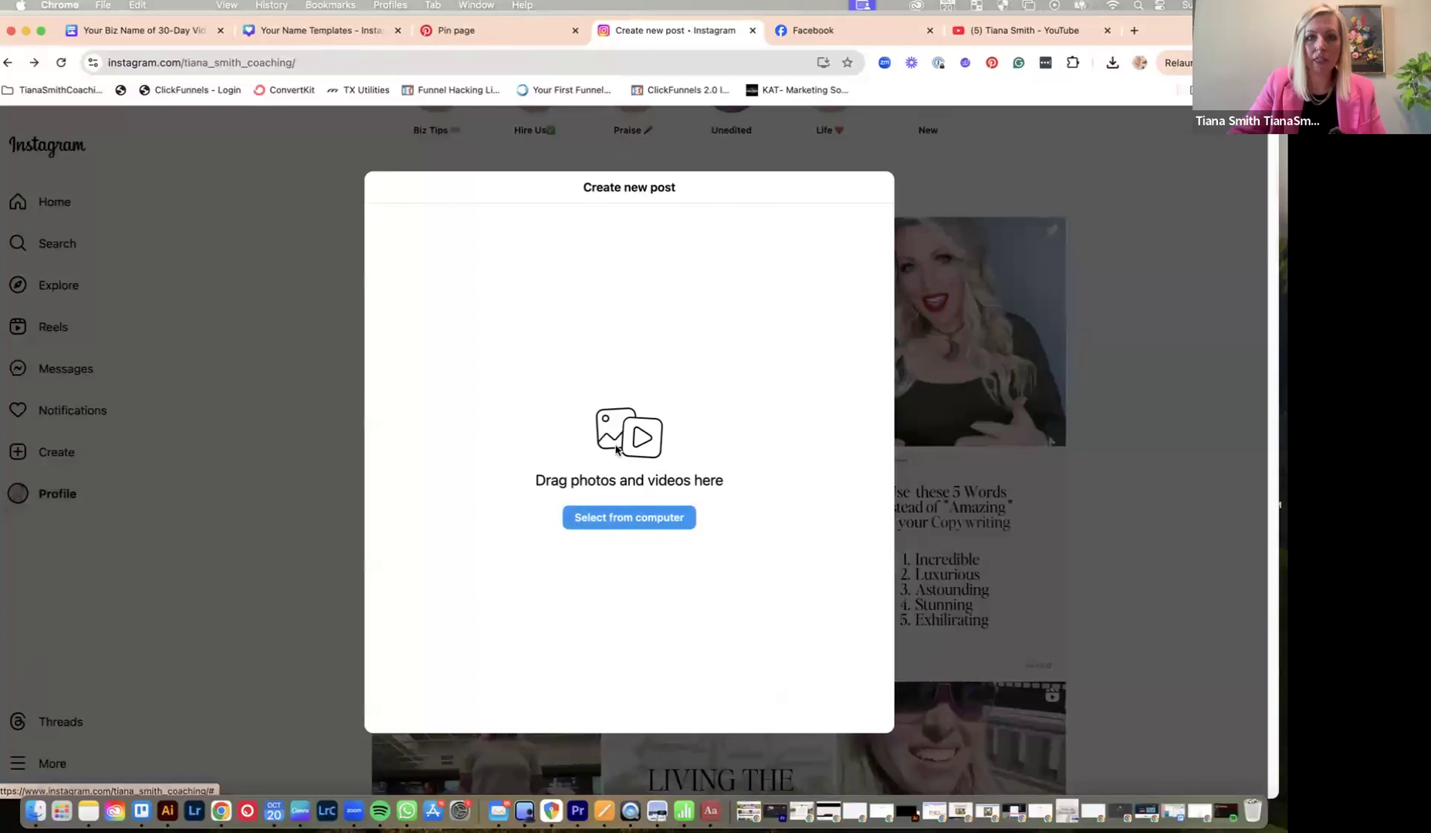
left_click(621, 519)
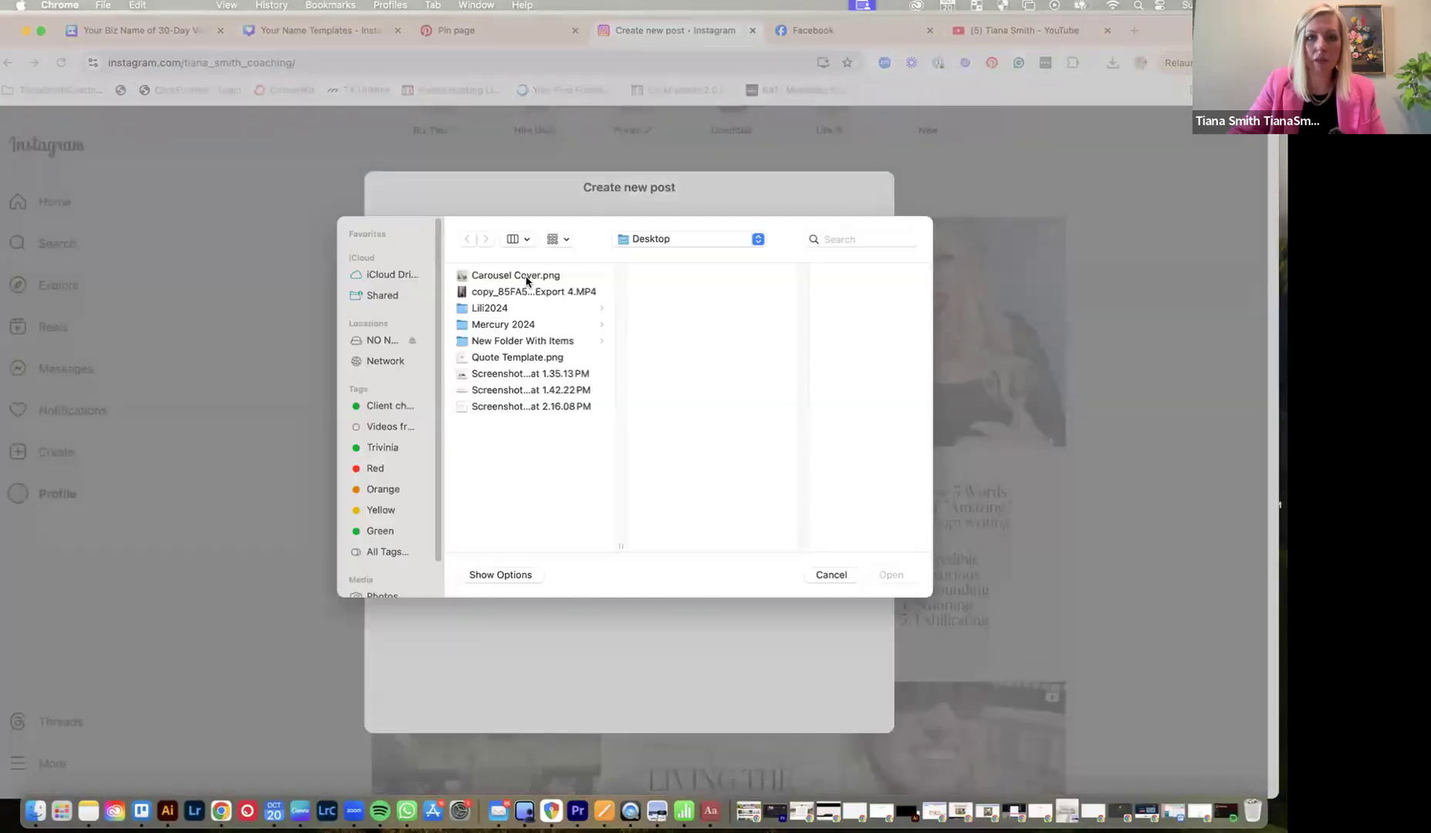
left_click(526, 278)
left_click(892, 575)
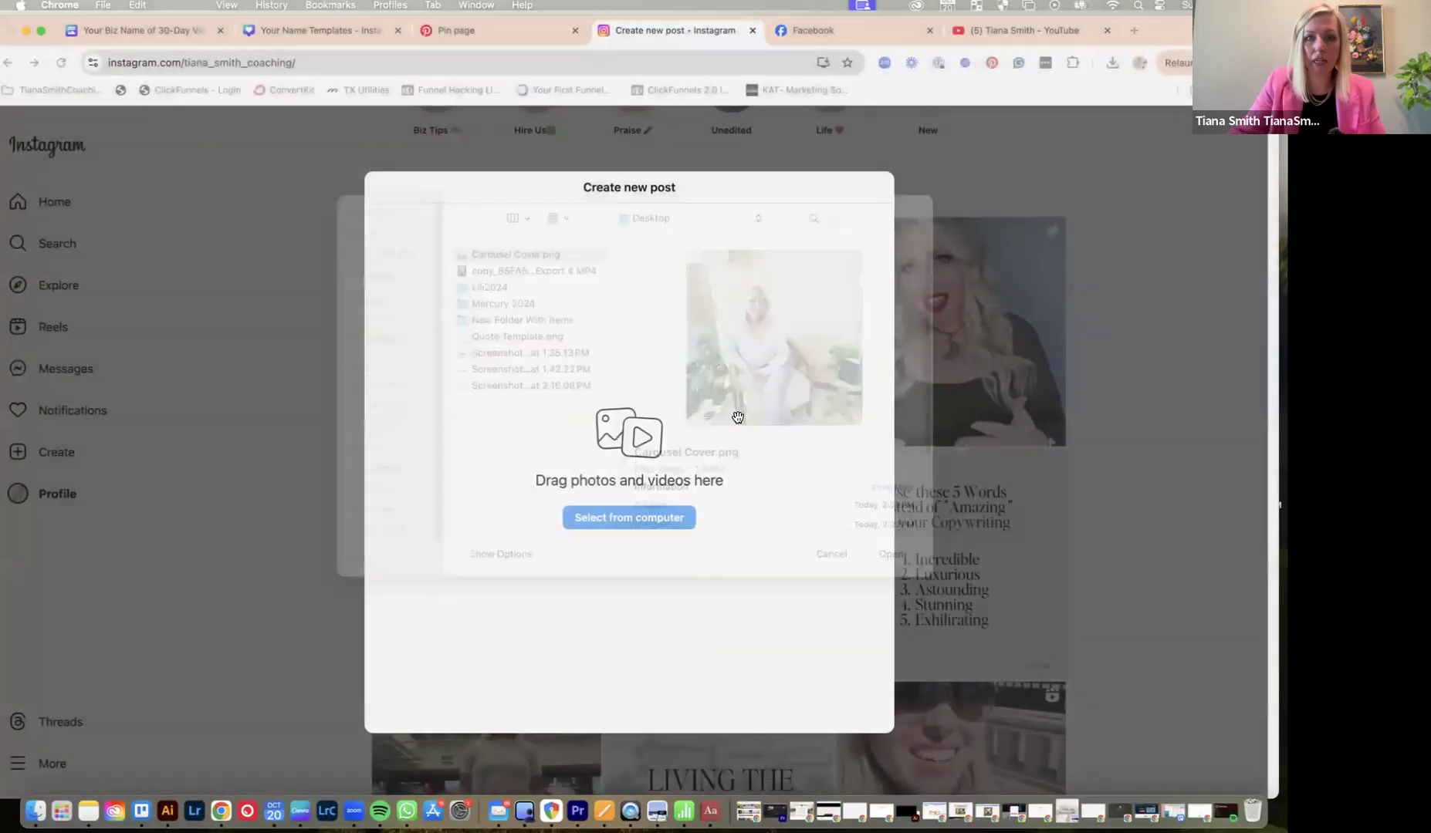
- Keep the original crop and filter, paste the copied personal brand message as the caption, and share the Instagram post
left_click(871, 187)
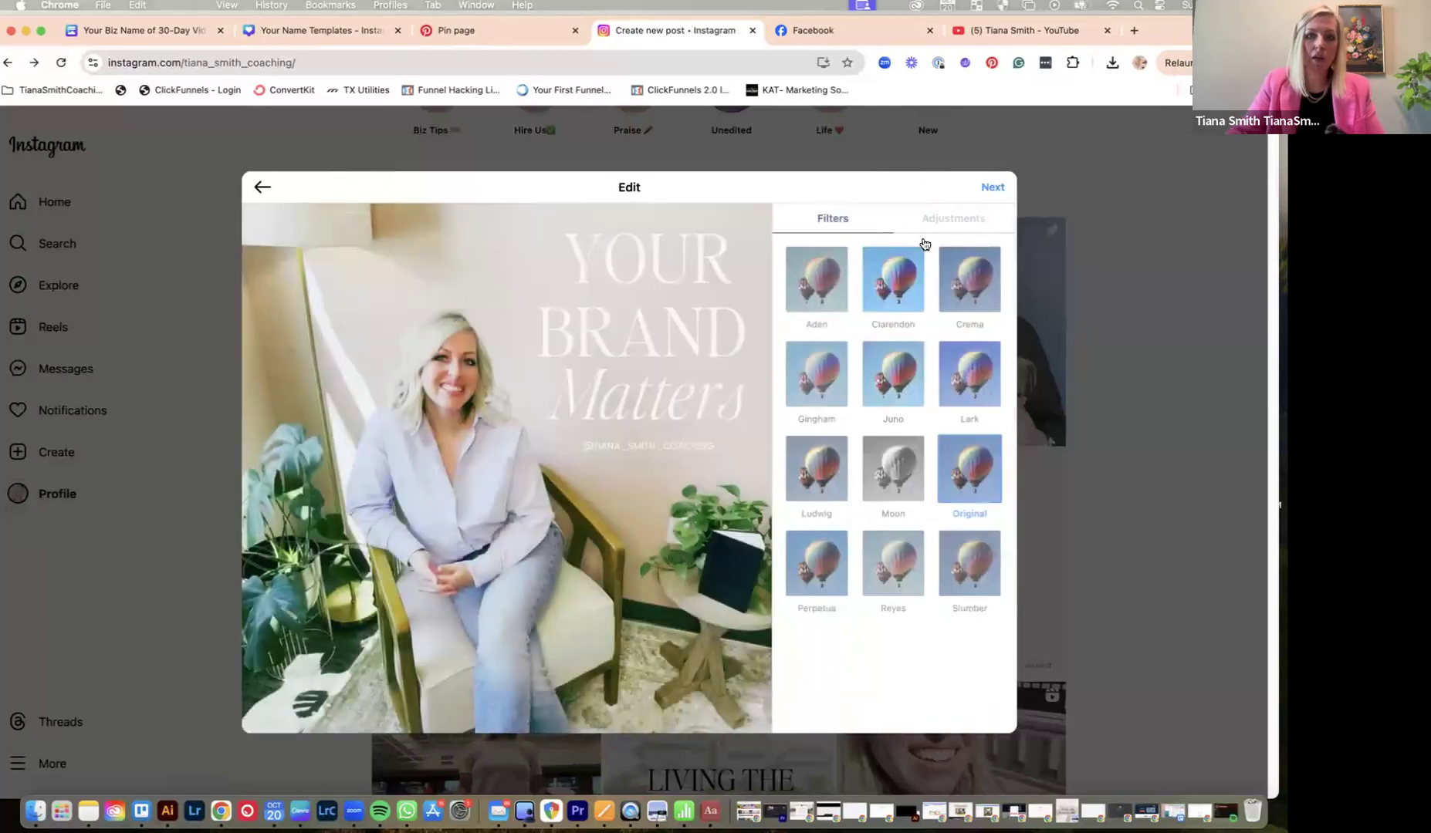
left_click(995, 187)
key("super+v")
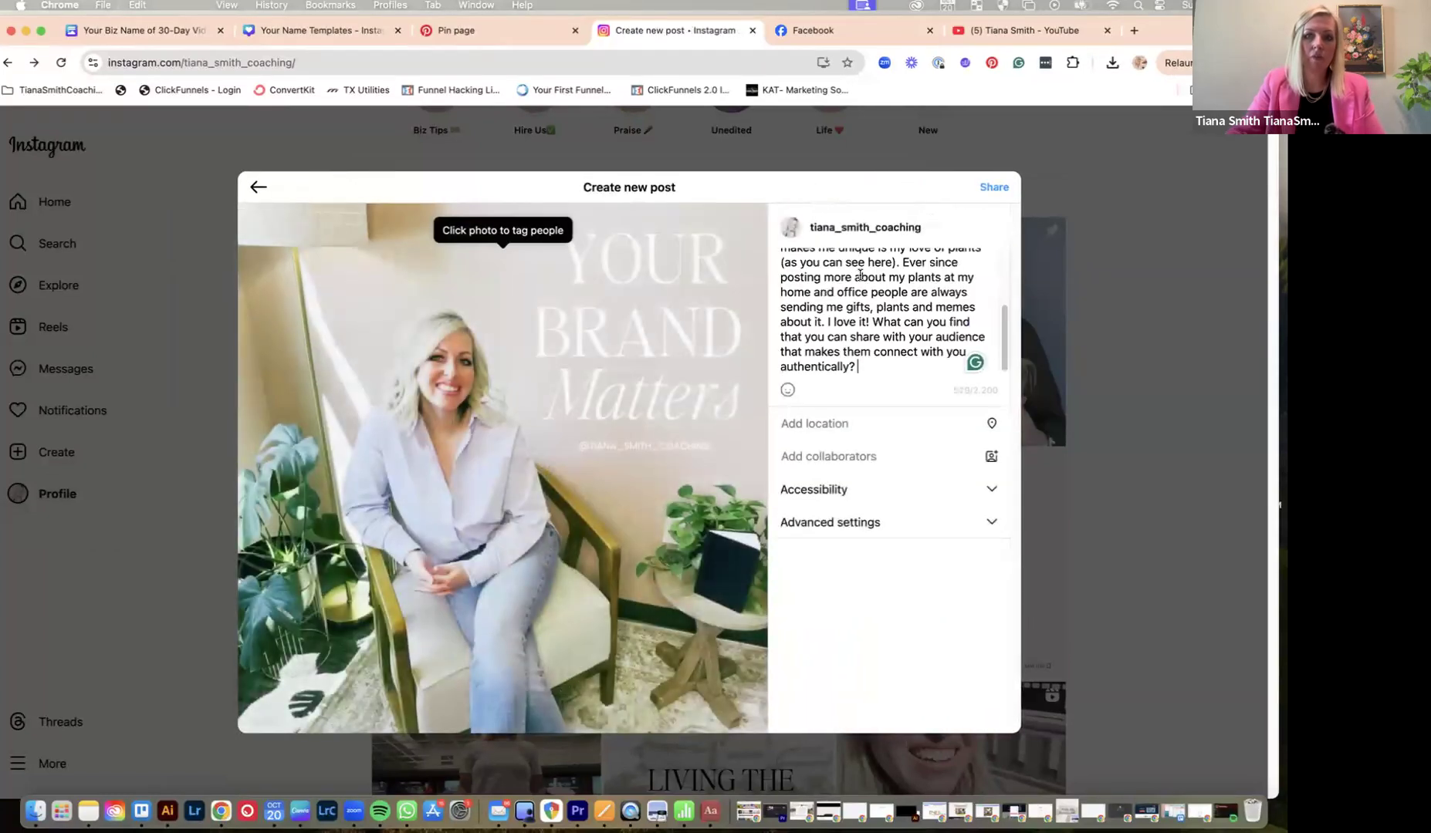
left_click(994, 188)
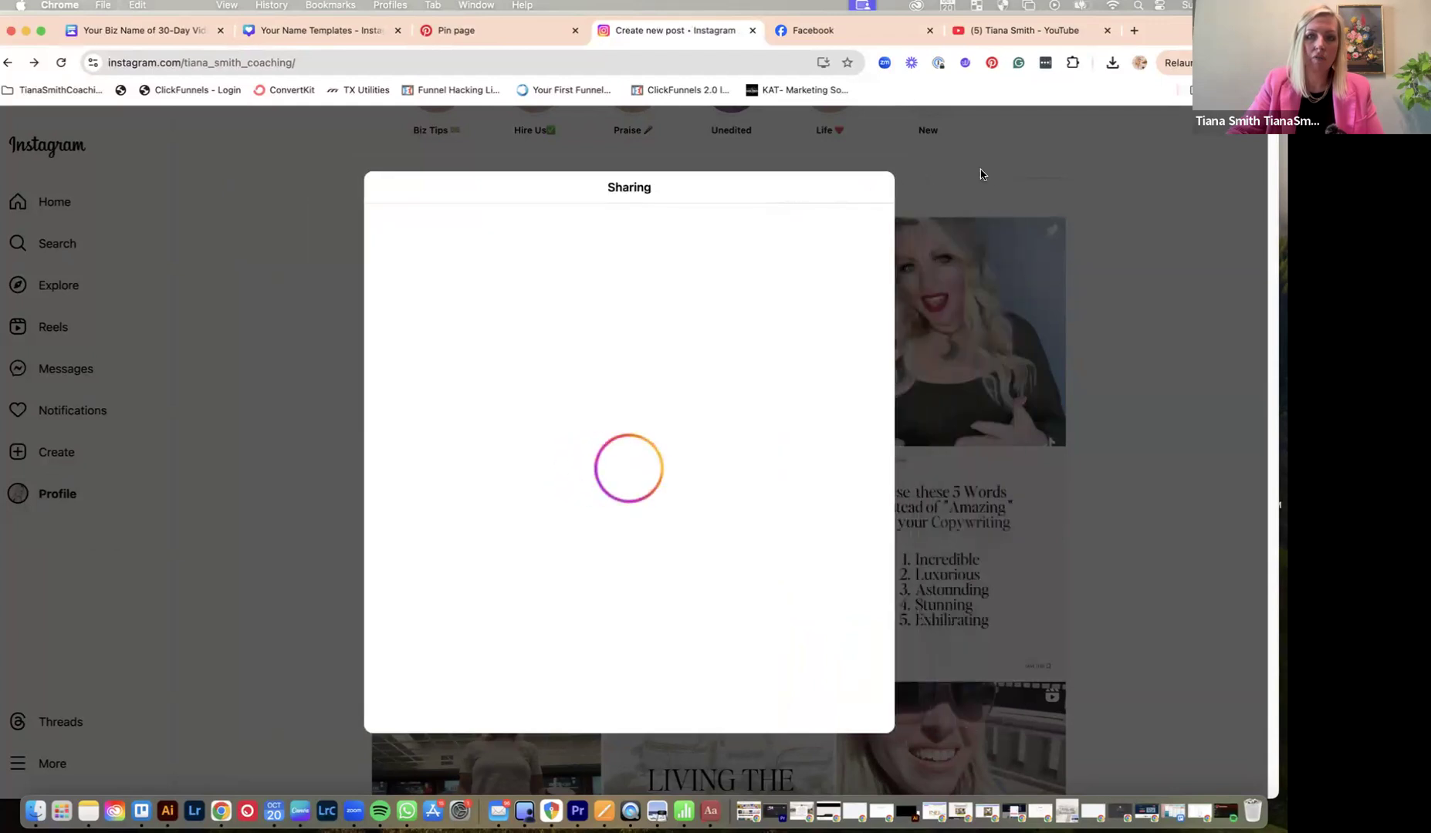
- Switch to Facebook and create a public post with the copied personal brand message and Carousel Cover.png attached
left_click(873, 33)
left_click(680, 189)
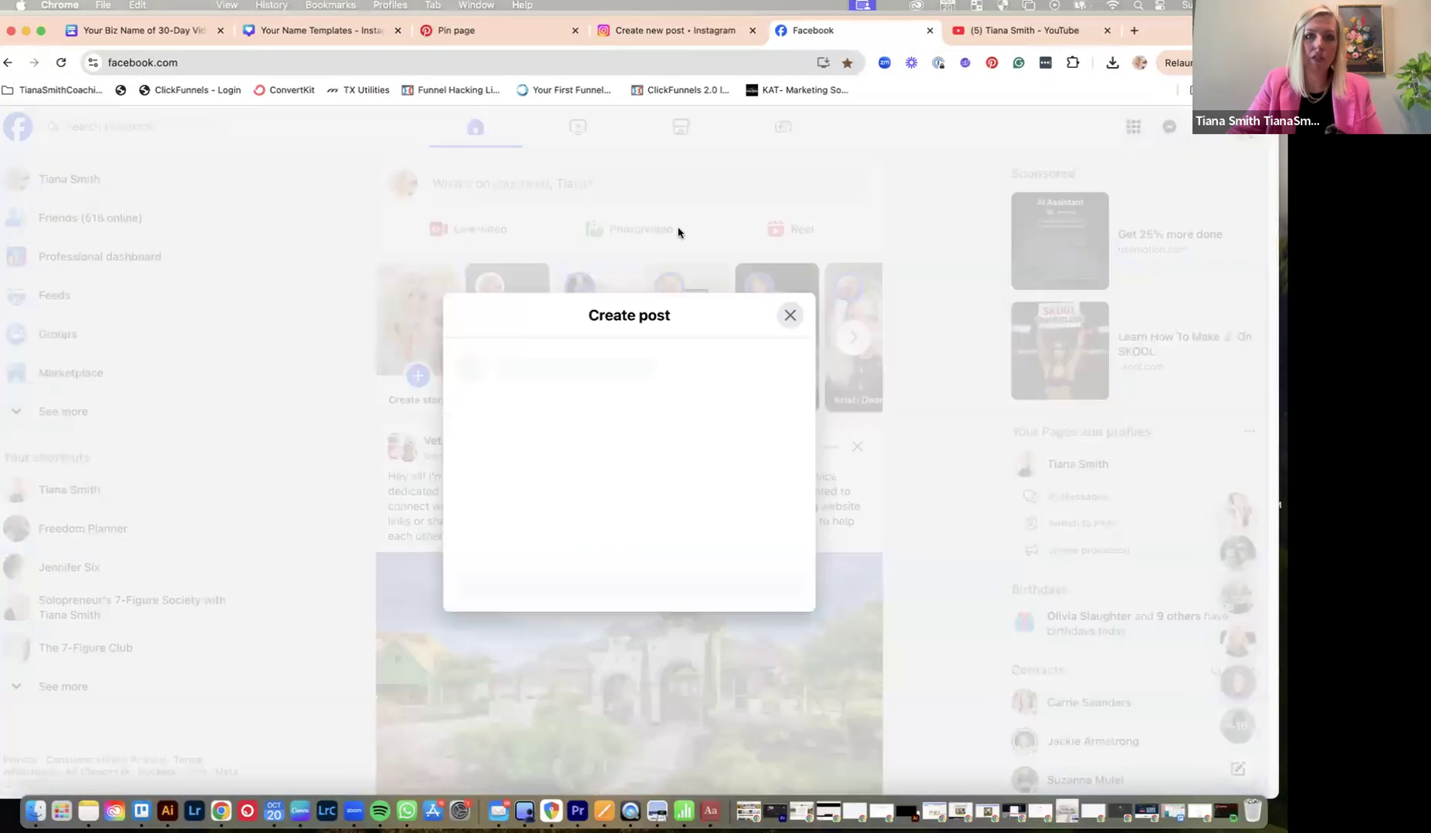
type("What is a personal brand? One of the best tips I give my clients, is to list out everything YOU love. Categorize it by style, home, brands you like to wear, stores you like to shop at, things that make YOU unique. One thing that makes me unique is my love of plants (as you can see here). Ever since posting more about my plants at my home and office people are always sending me gifts, plants and memes about it. I love it! What can you find that you can share with your audience that makes them connect with you authentically?")
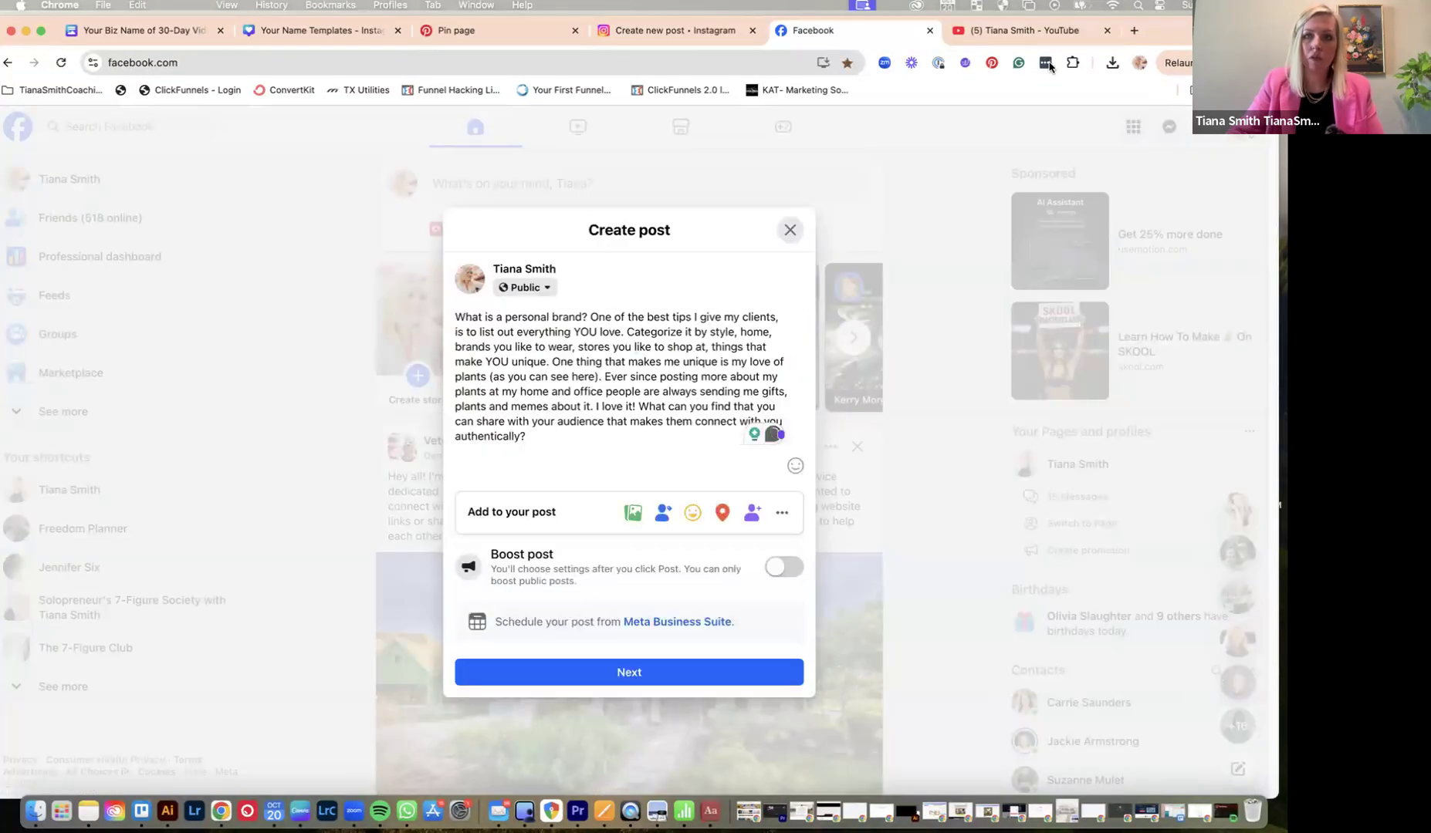
left_click(632, 513)
left_click(631, 516)
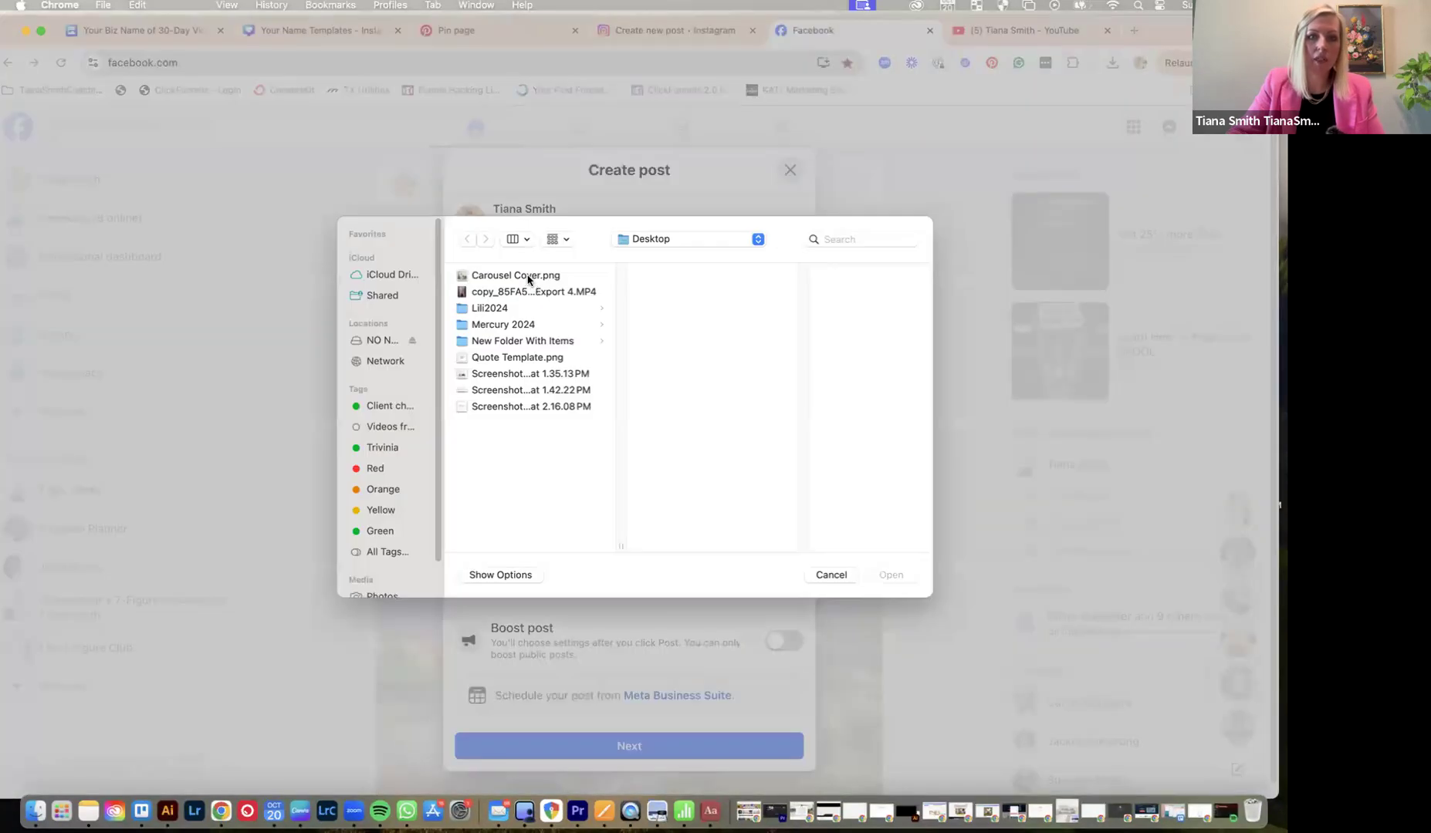
left_click(528, 277)
left_click(891, 575)
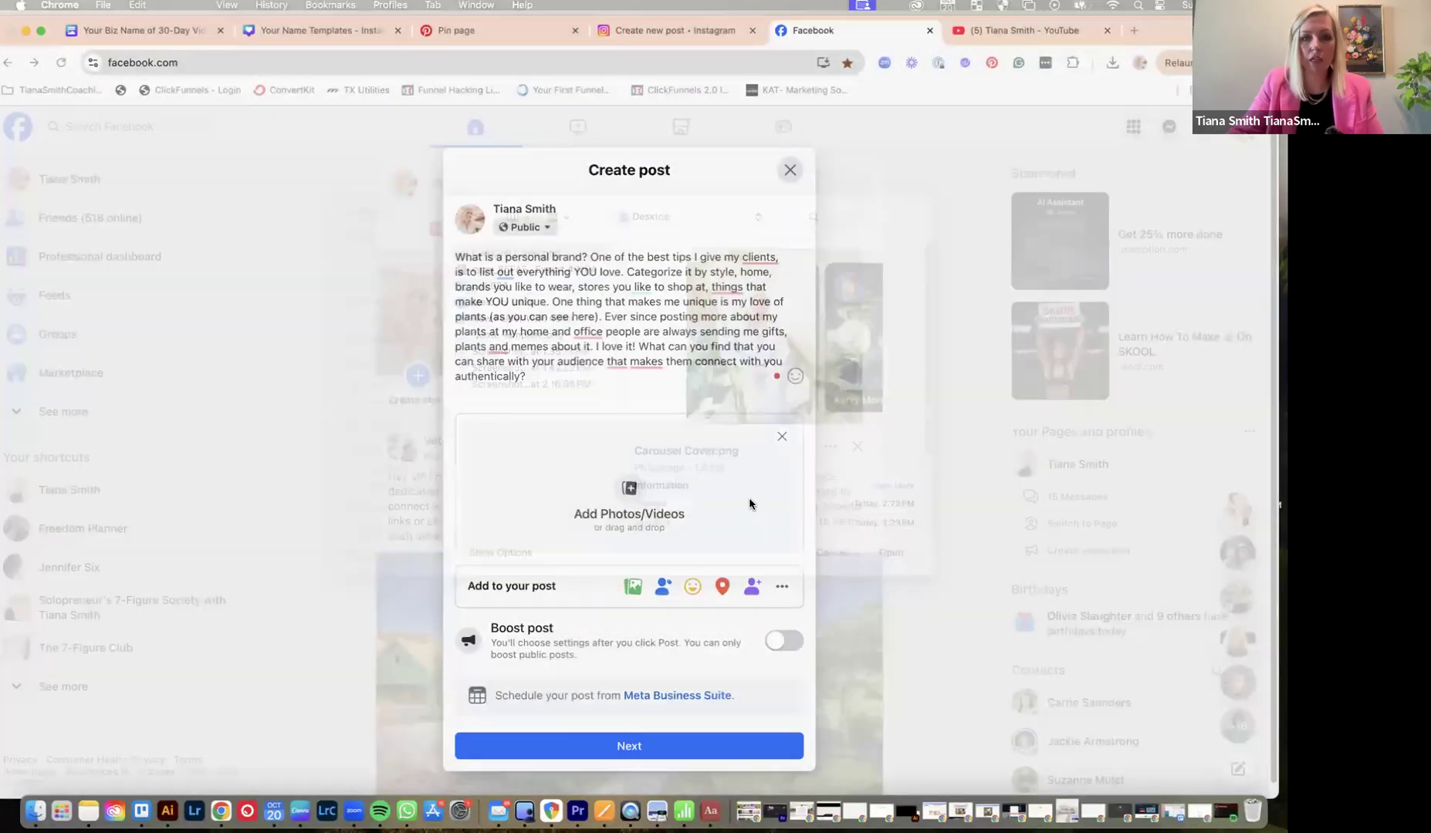
scroll(711, 320, "down", 5)
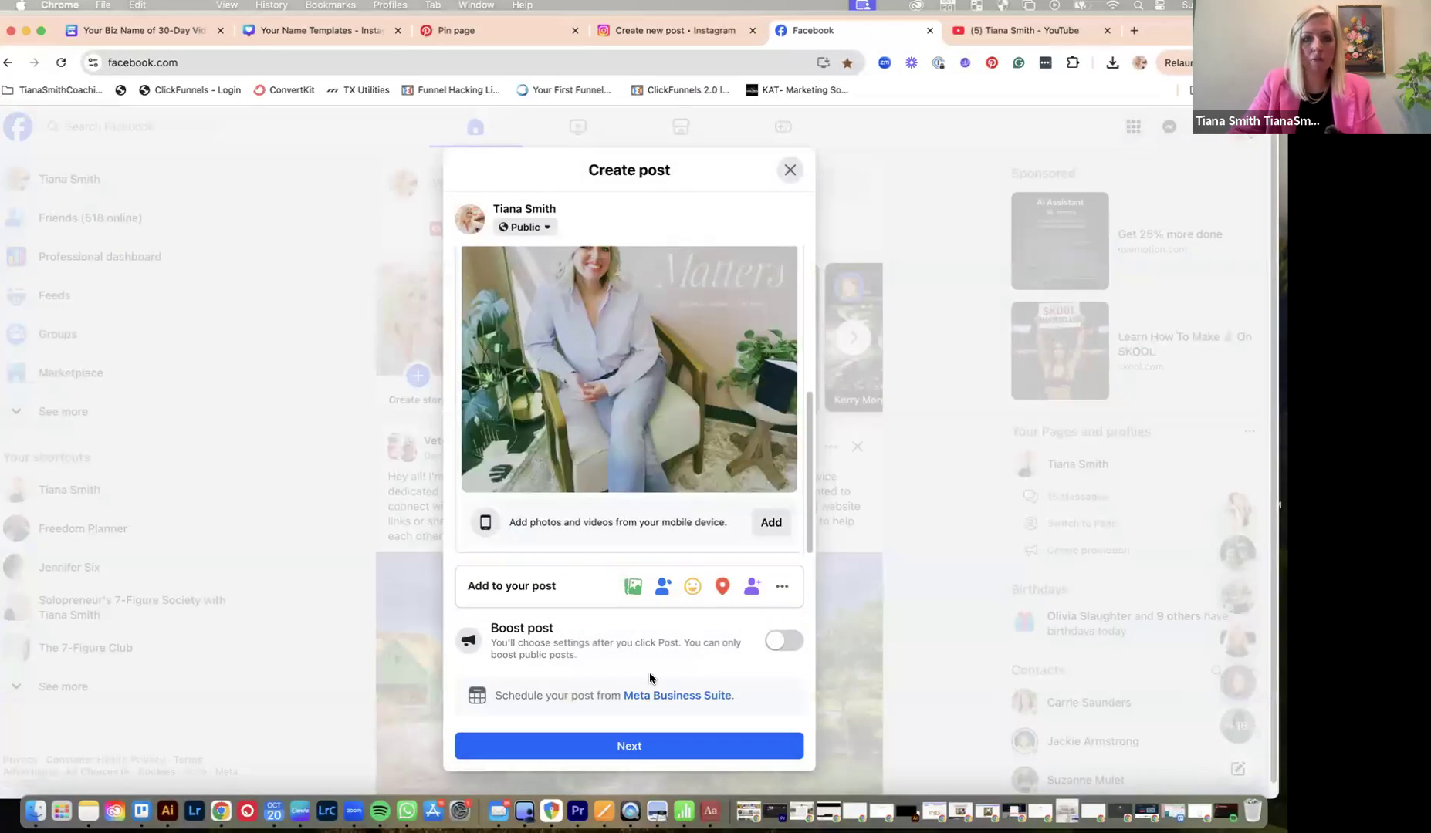
- Publish the Facebook post to the personal profile and also to the page with 3.6K followers
left_click(649, 753)
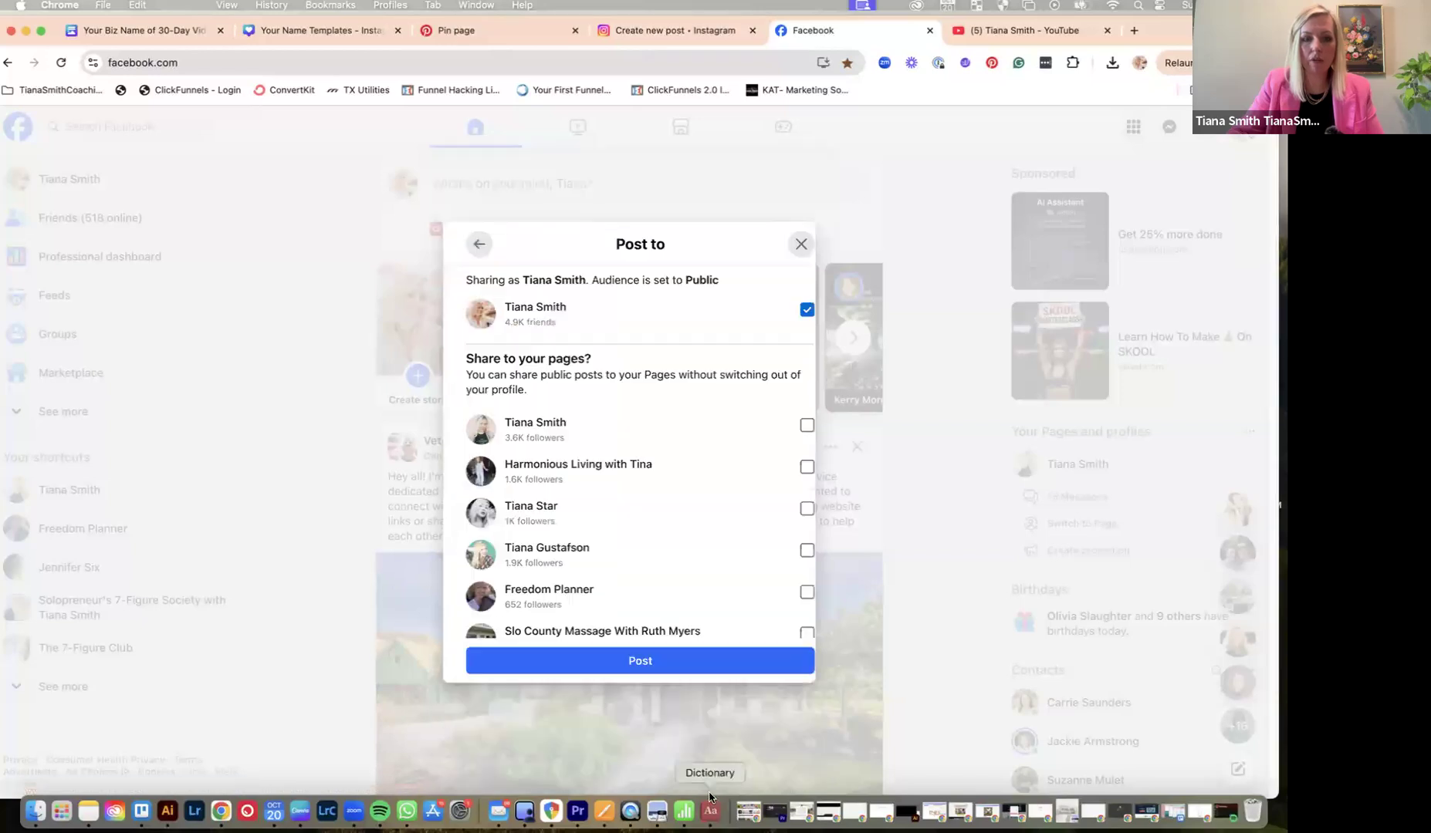
left_click(796, 425)
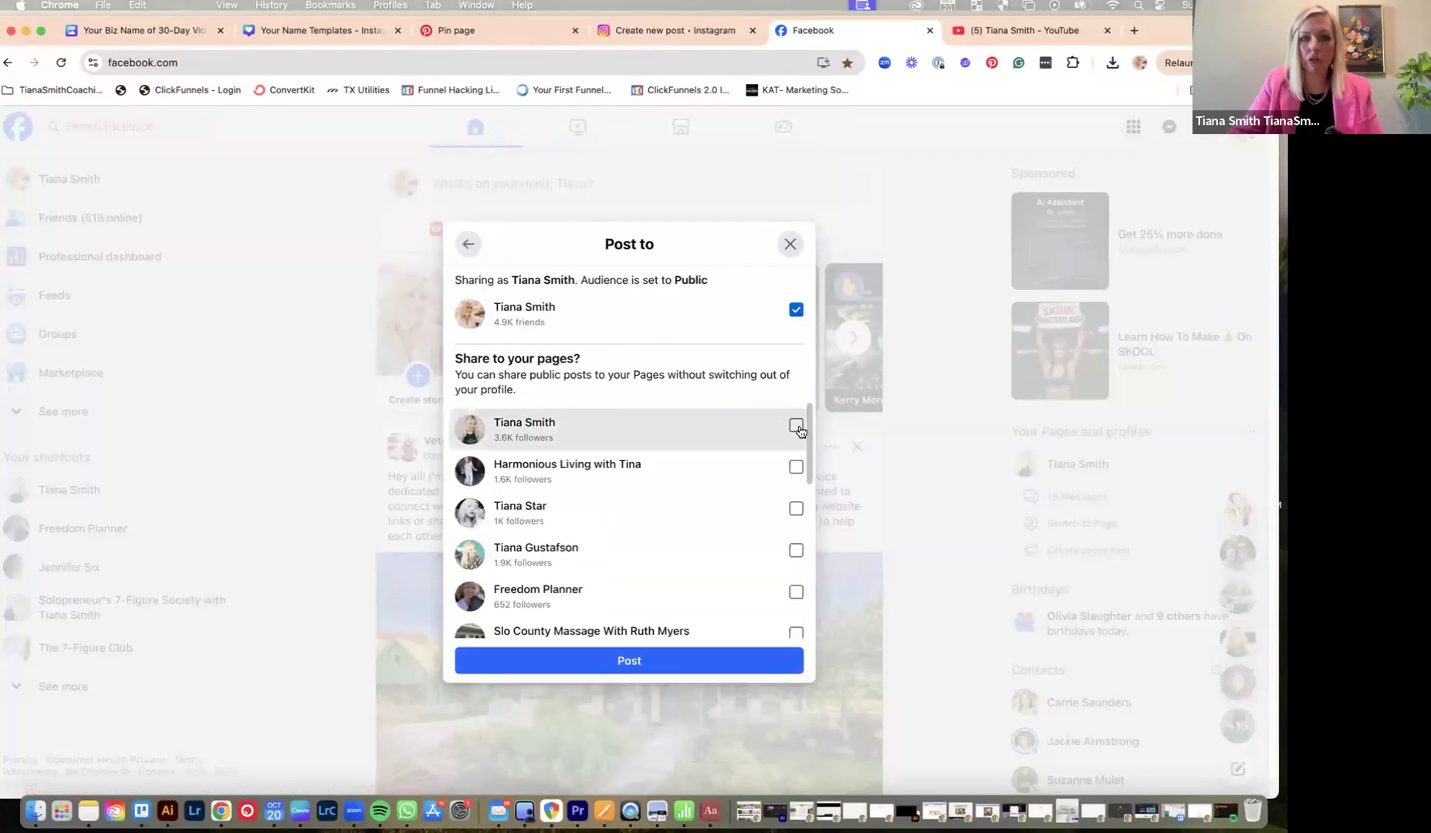
left_click(694, 664)
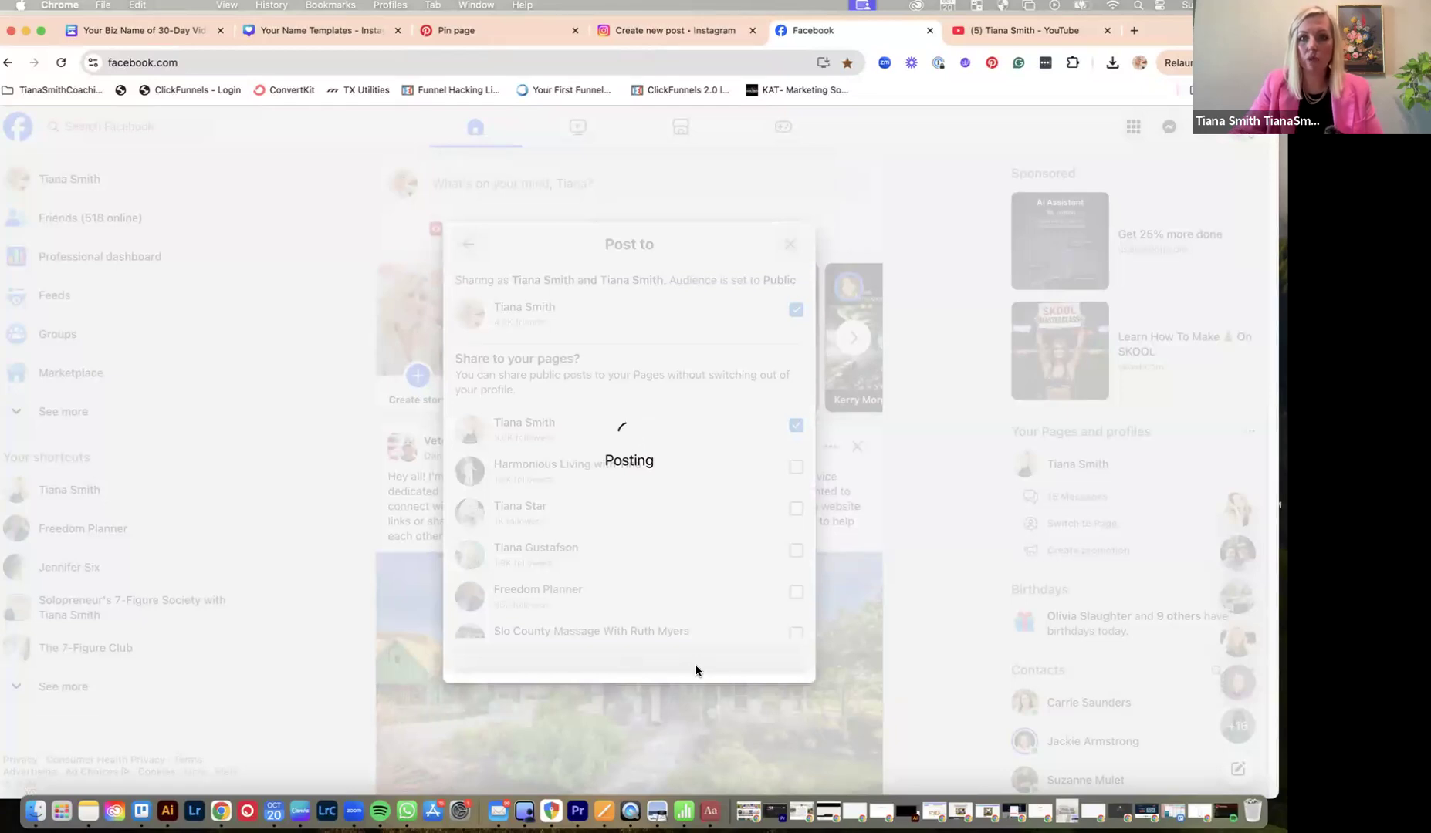
scroll(696, 672, "down", 3)
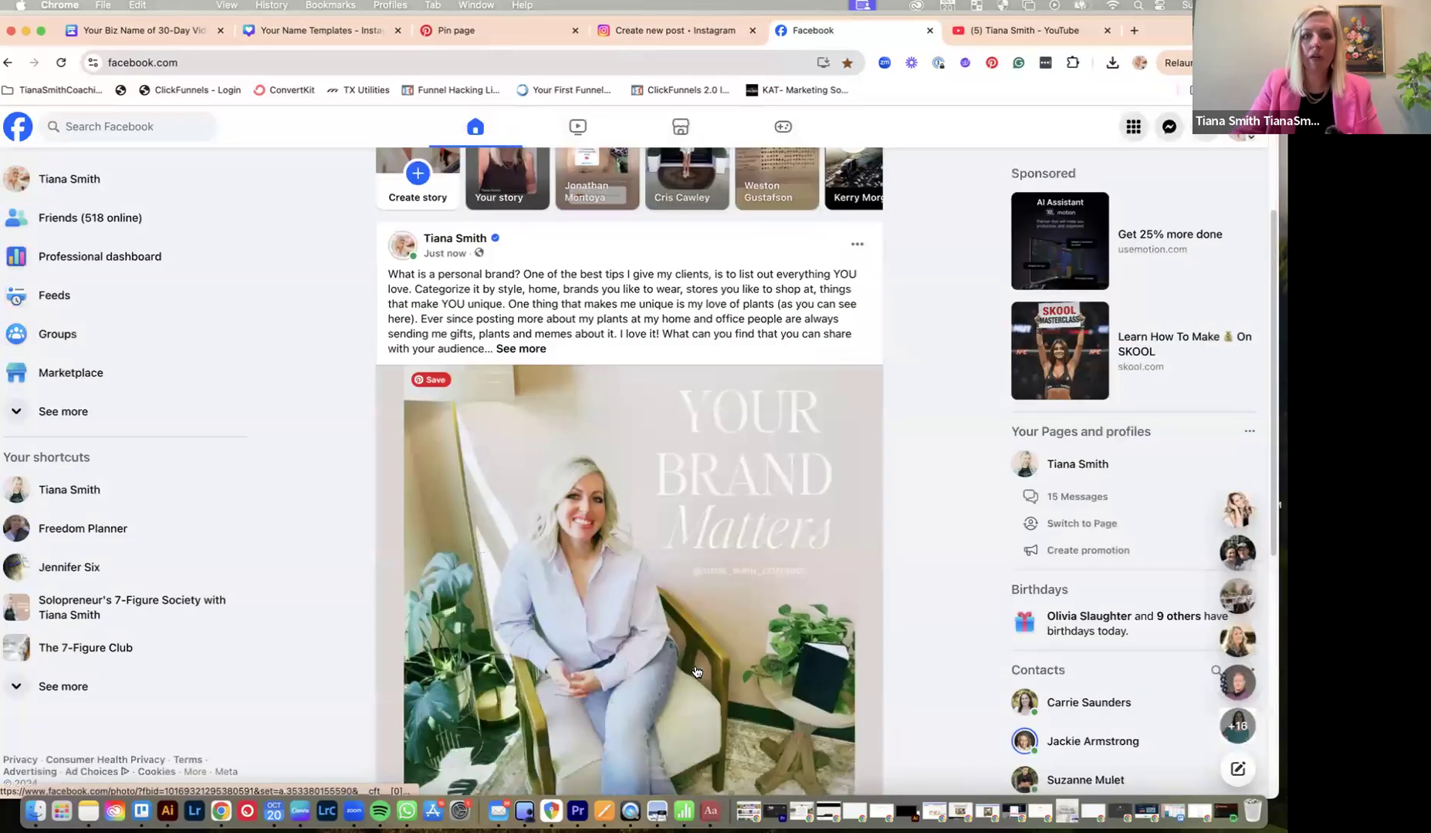
scroll(696, 672, "down", 1)
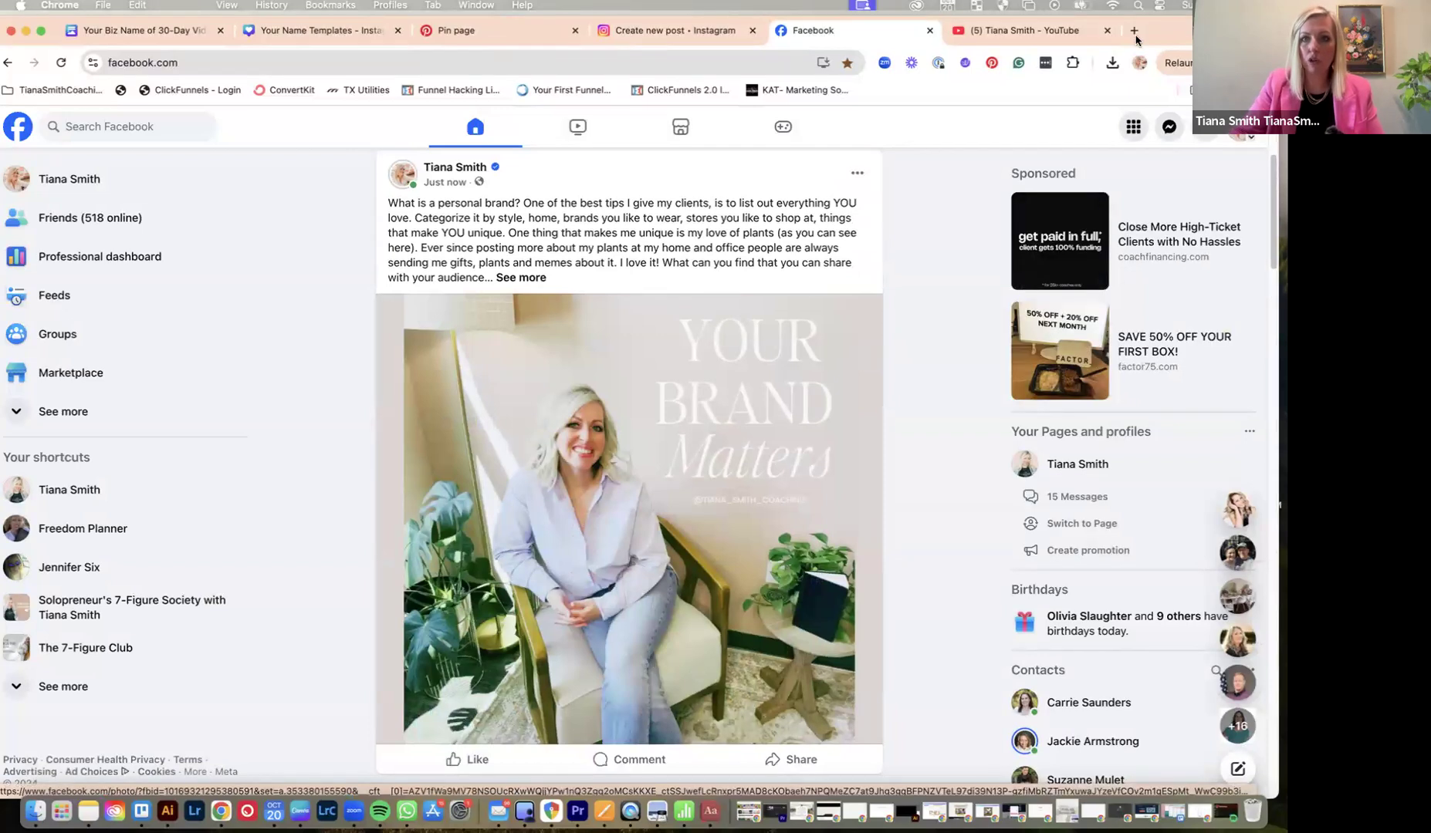
- Open LinkedIn in a new browser tab and start a post with the copied personal brand message
left_click(1134, 31)
type("linkedin")
key("Return")
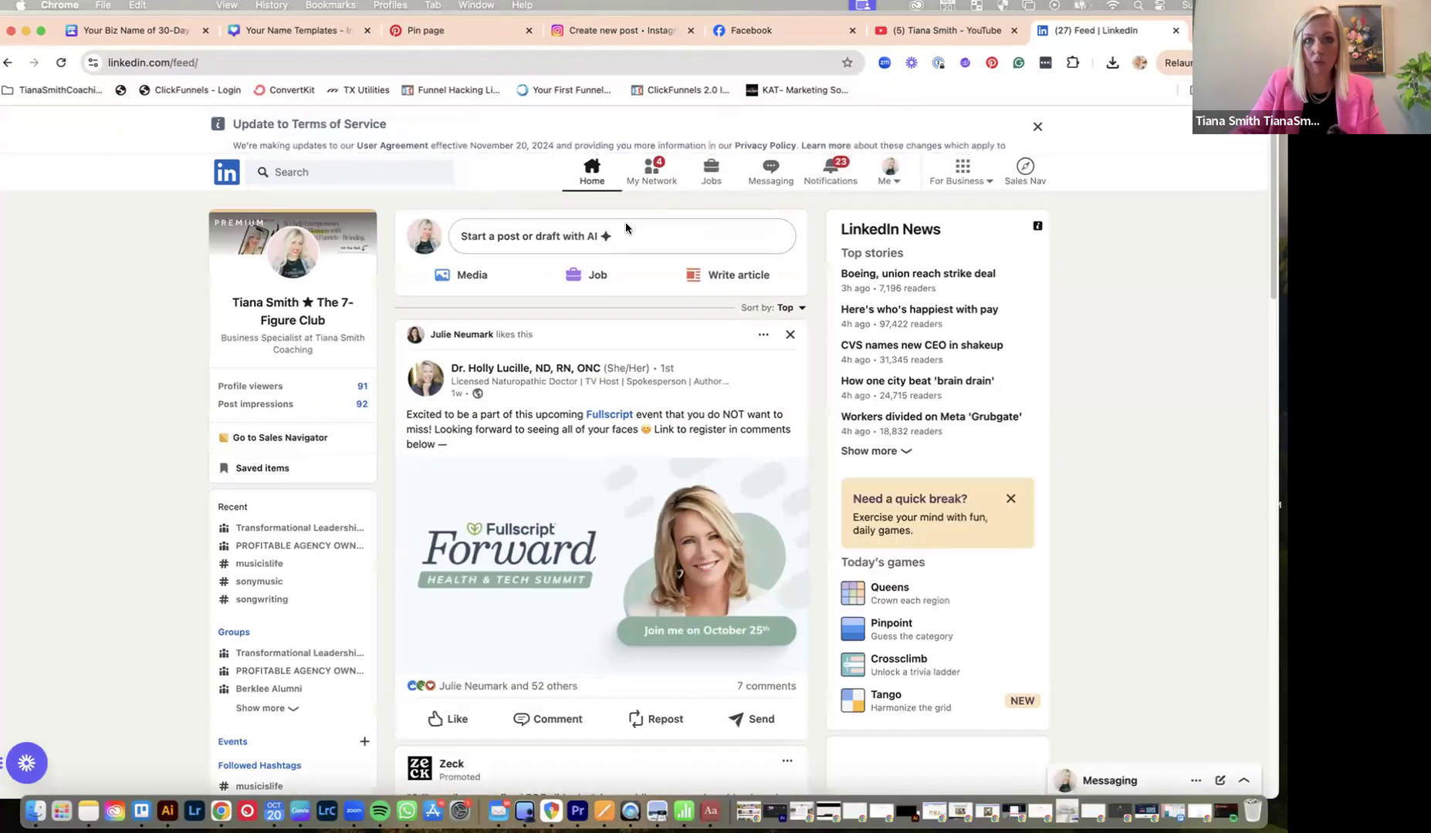
left_click(544, 256)
type("What is a personal brand? One of the best tips I give my clients, is to list out everything YOU love. Categorize it by style, home, brands you like to wear, stores you like to shop at, things that make YOU unique. One thing that makes me unique is my love of plants (as you can see here). Ever since posting more about my plants at my home and office people are always sending me gifts, plants and memes about it. I love it! What can you find that you can share with your audience that makes them connect with you authentically?")
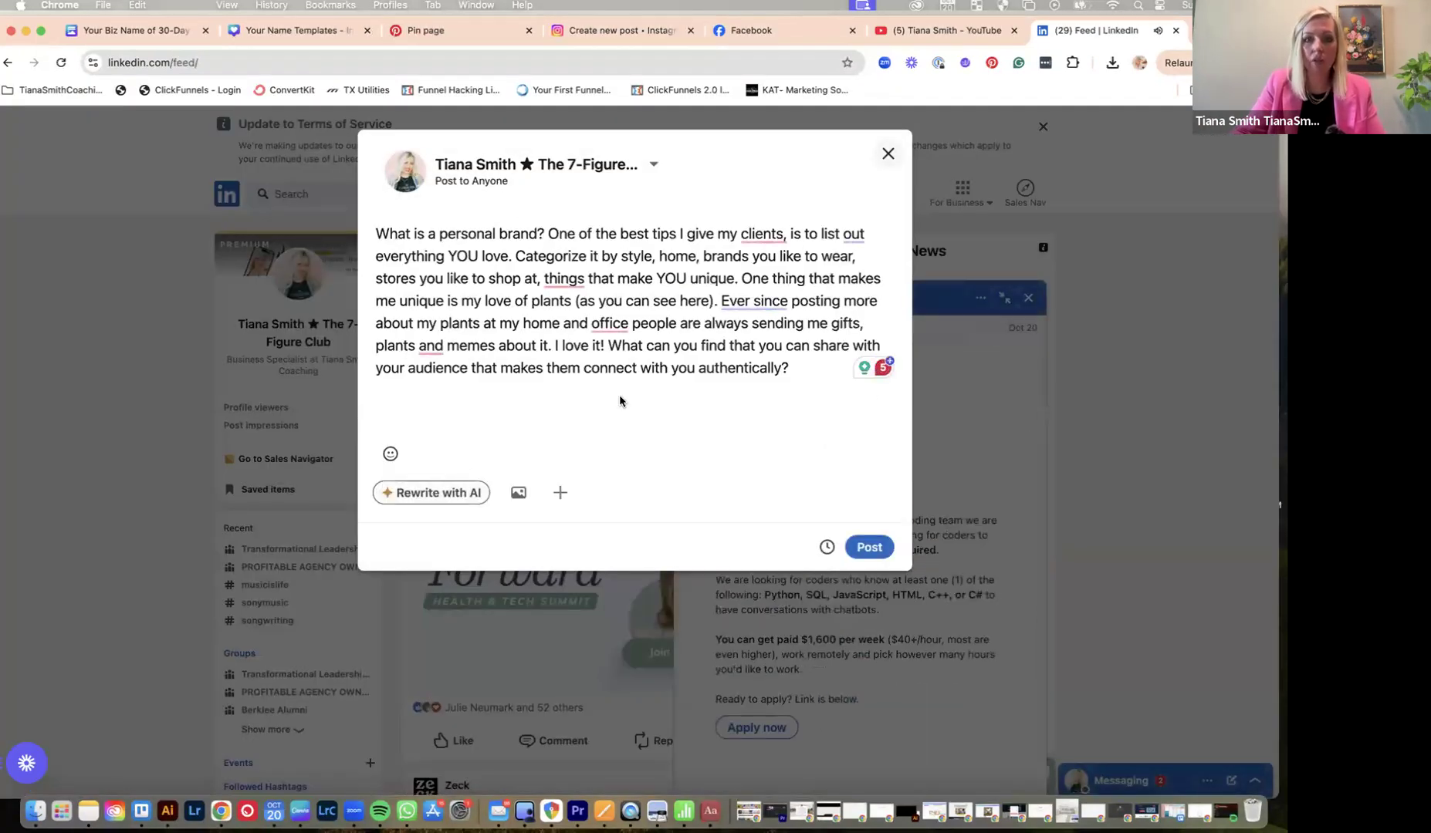
- Add the hashtags #plants #brand #personalbranding to the end of the LinkedIn post
type("#plants #@")
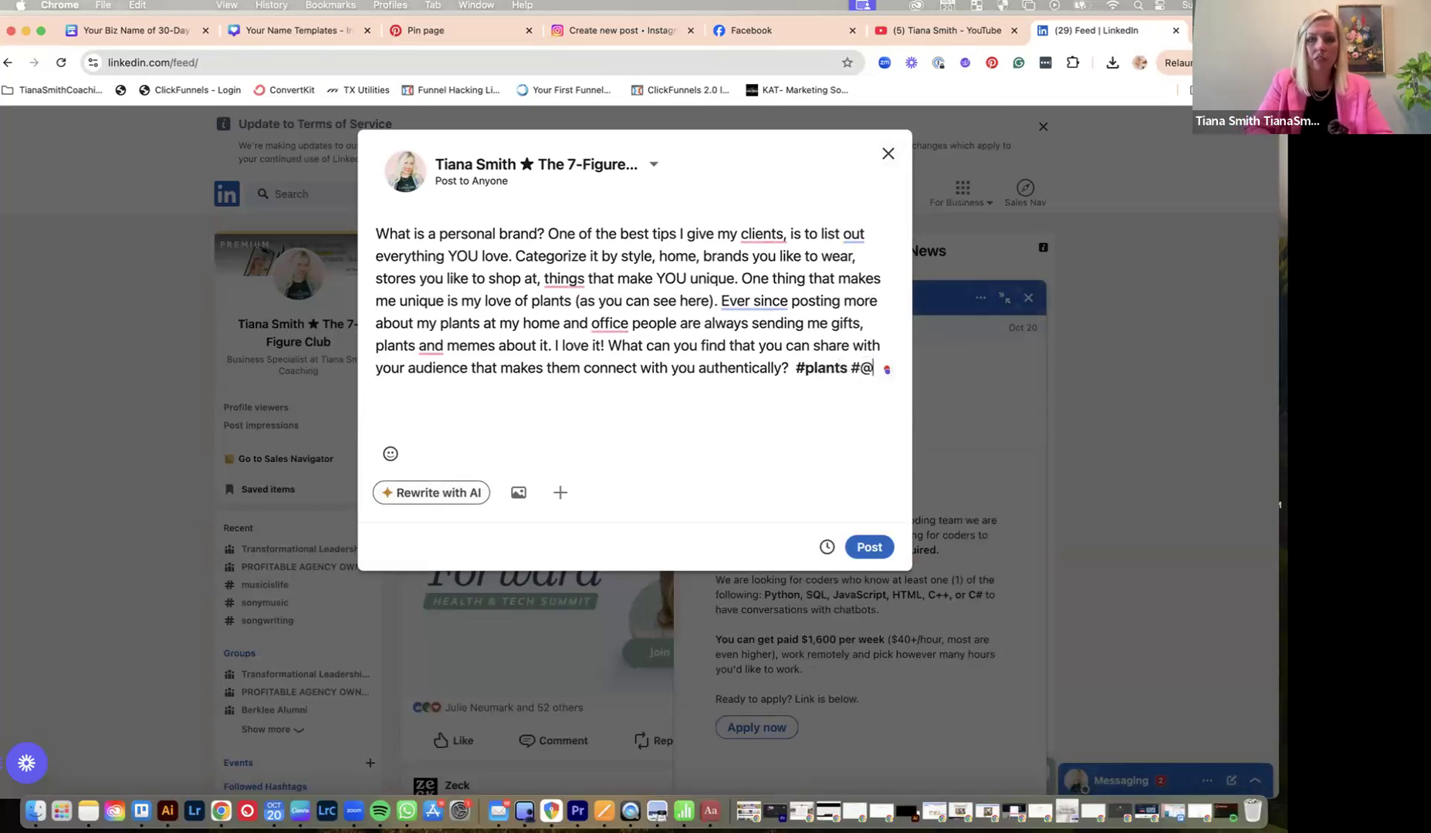
key("BackSpace")
type("b")
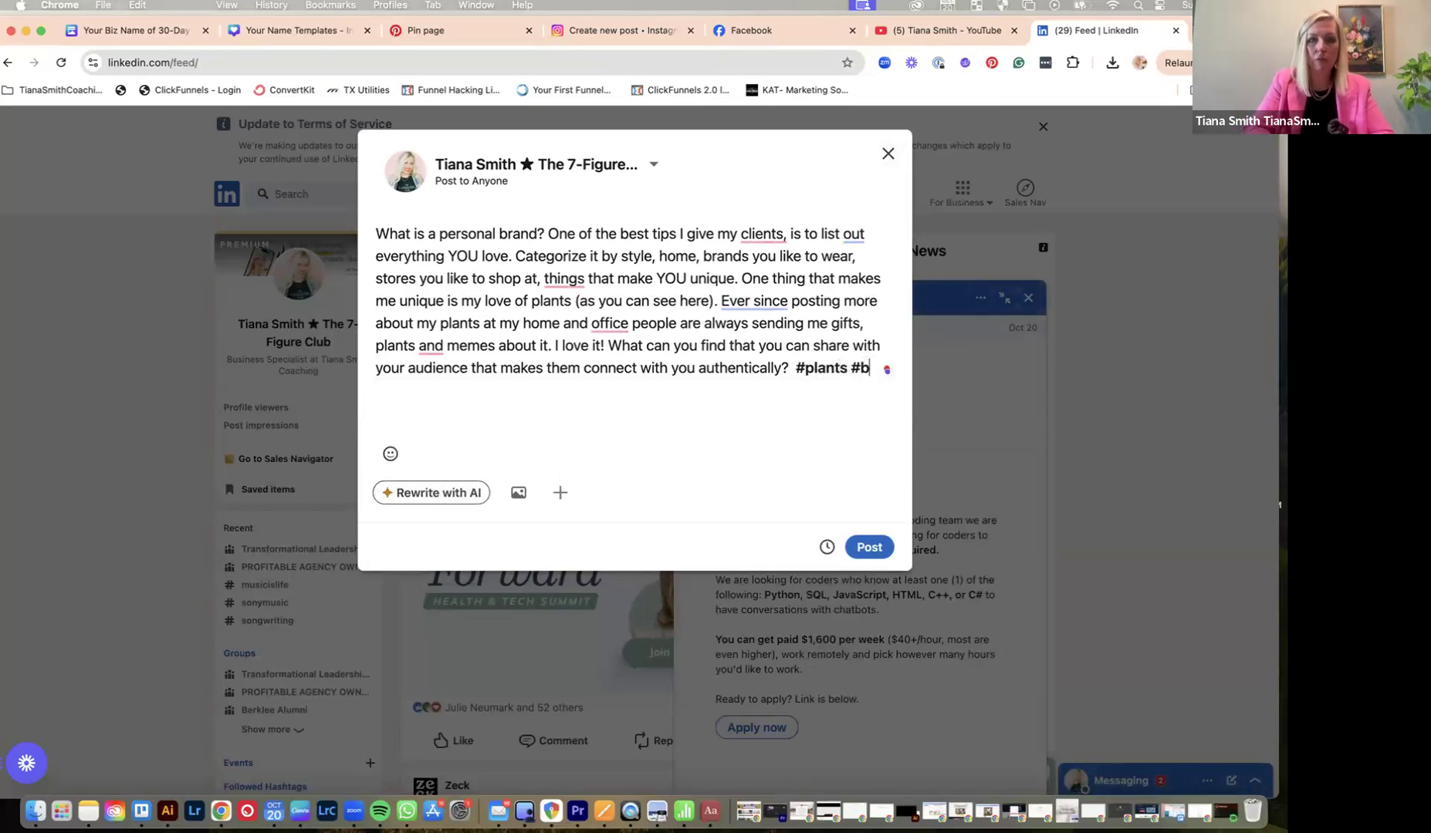
type("rand #personalbranding")
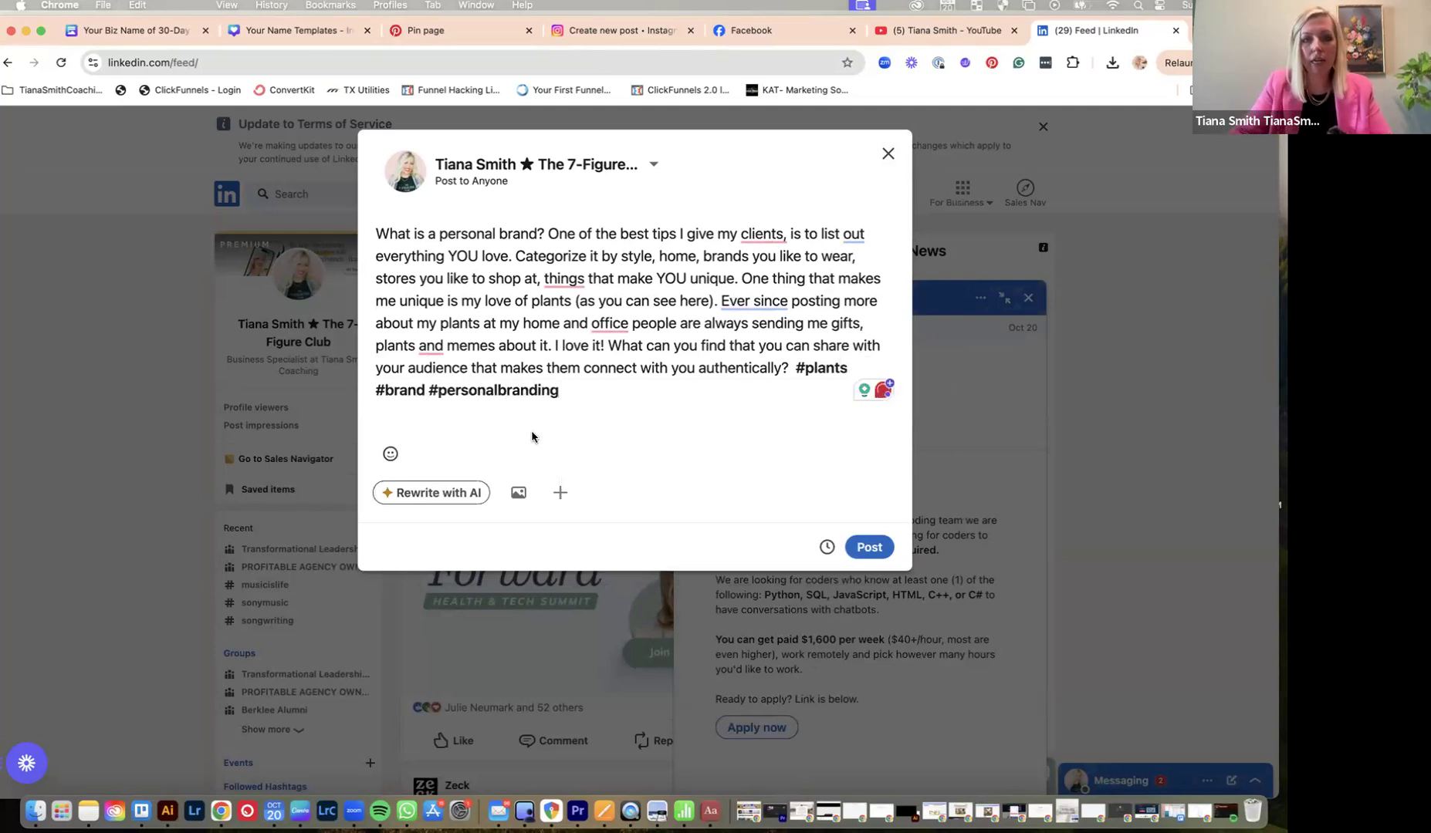
- Attach Carousel Cover.png from the Desktop to the LinkedIn post
left_click(518, 493)
left_click(523, 275)
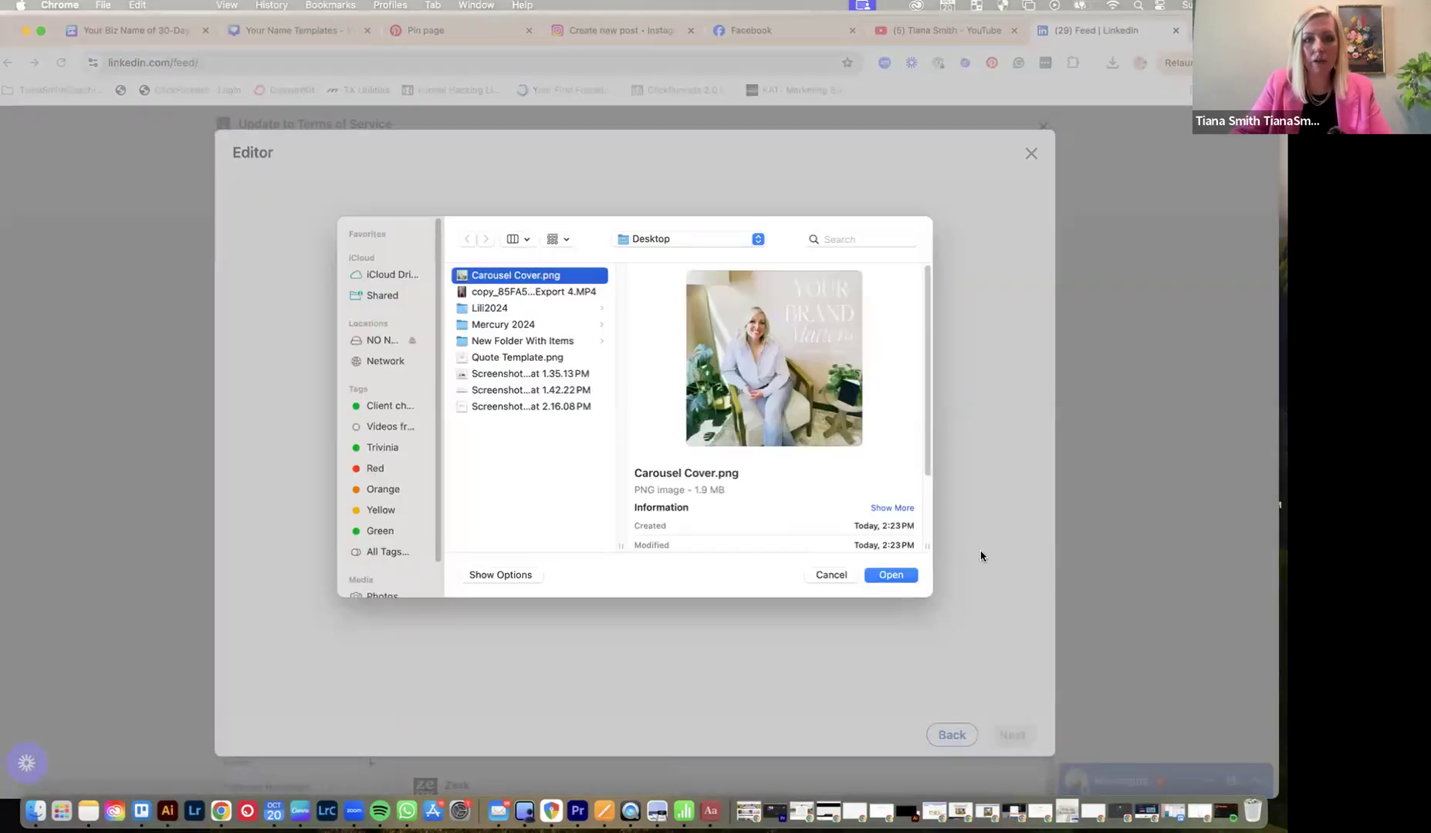
left_click(917, 576)
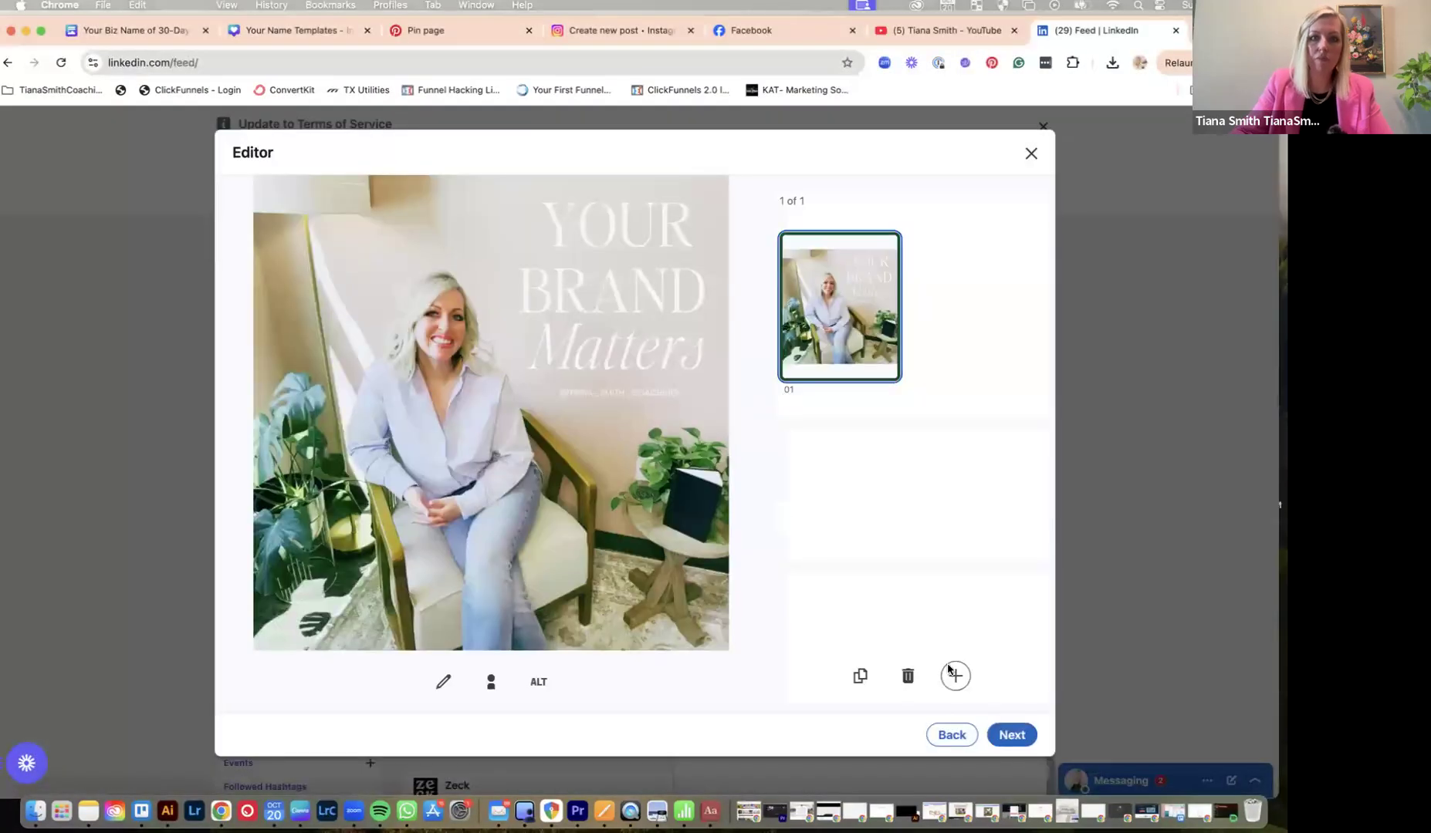
left_click(1012, 735)
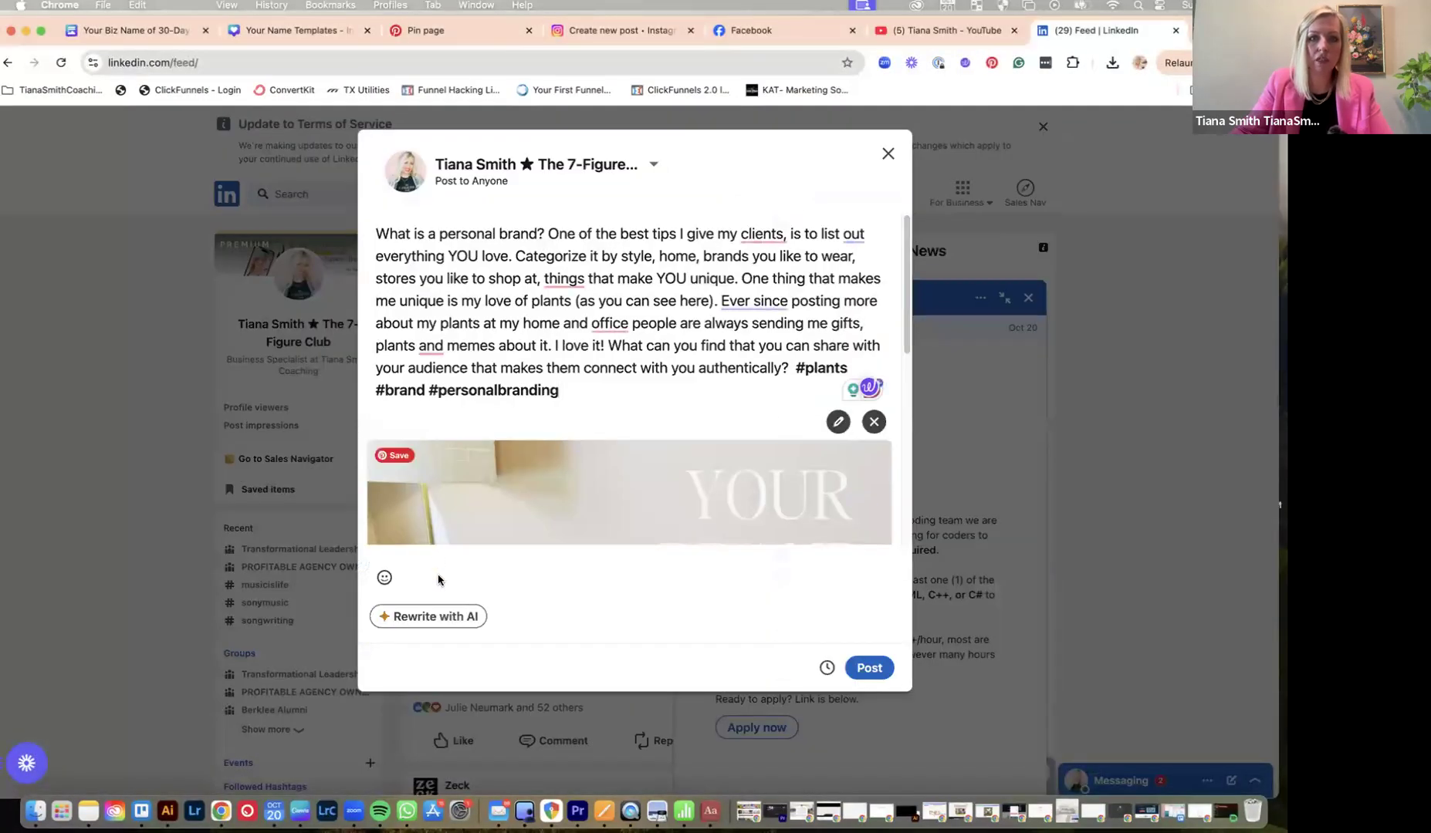
- Rewrite the LinkedIn post text with AI and accept the Grammarly corrections "have always sent", "and things", "Since" and "to make"
left_click(438, 617)
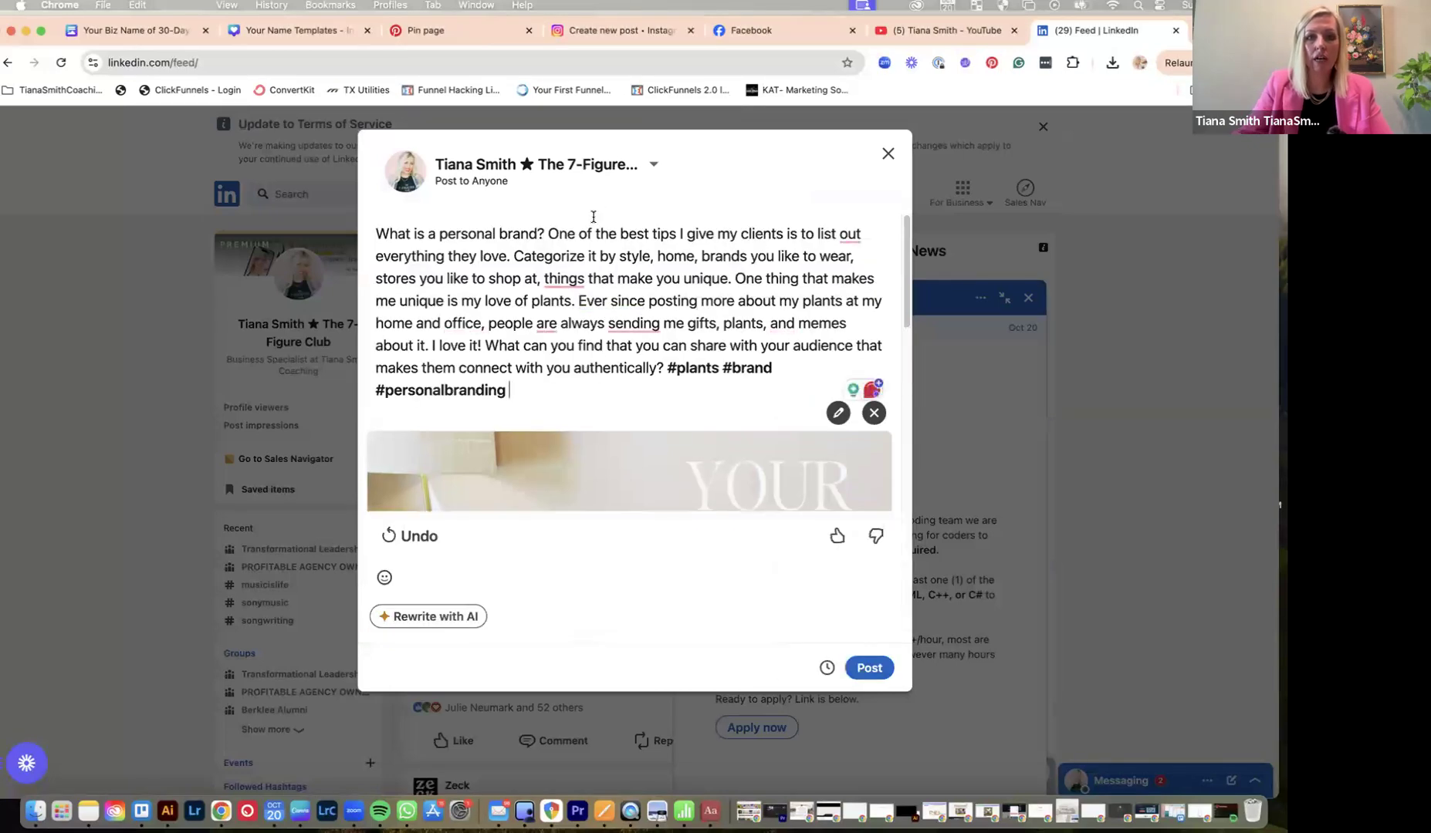
mouse_move(634, 324)
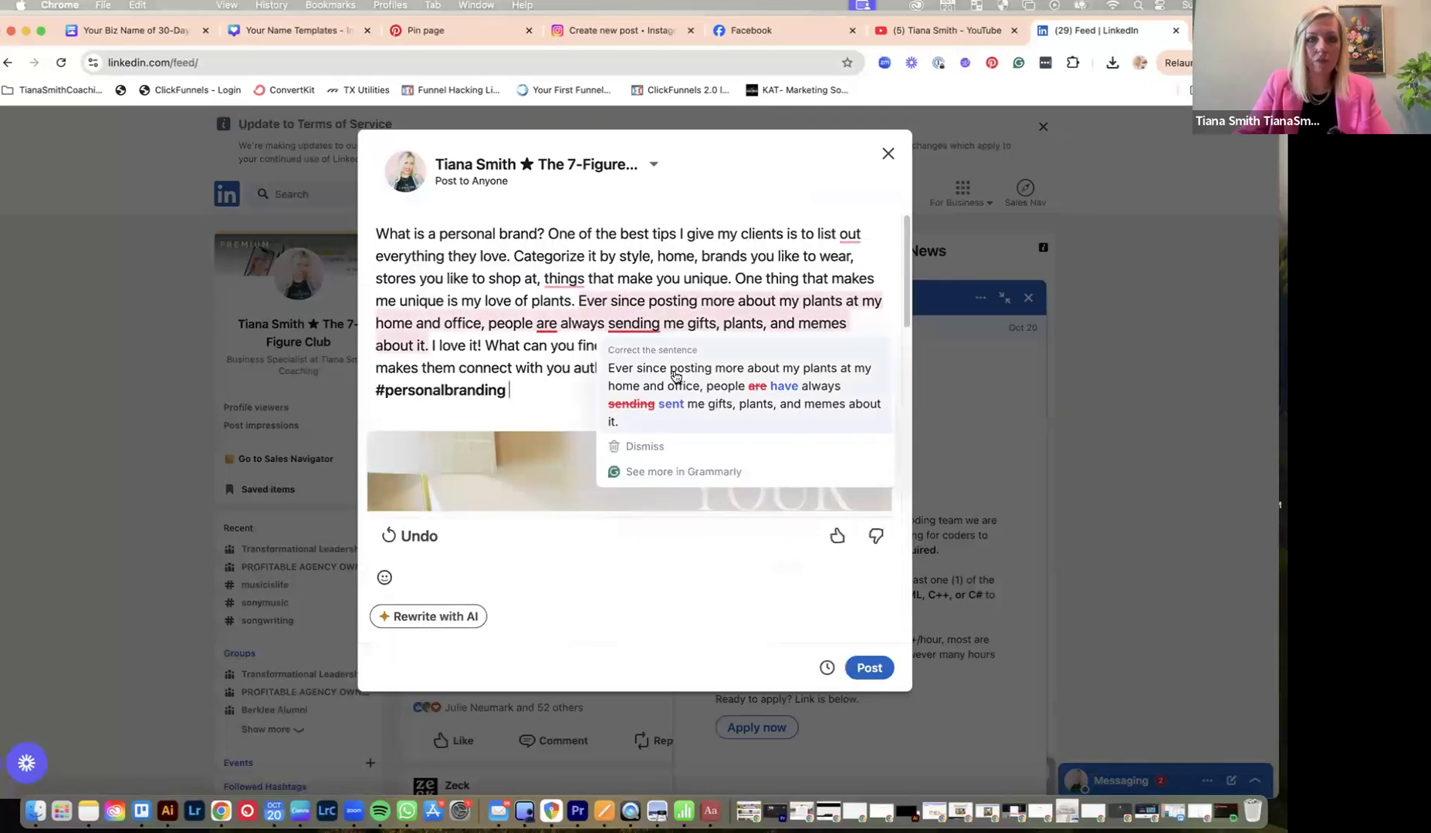
left_click(673, 376)
mouse_move(564, 279)
left_click(592, 317)
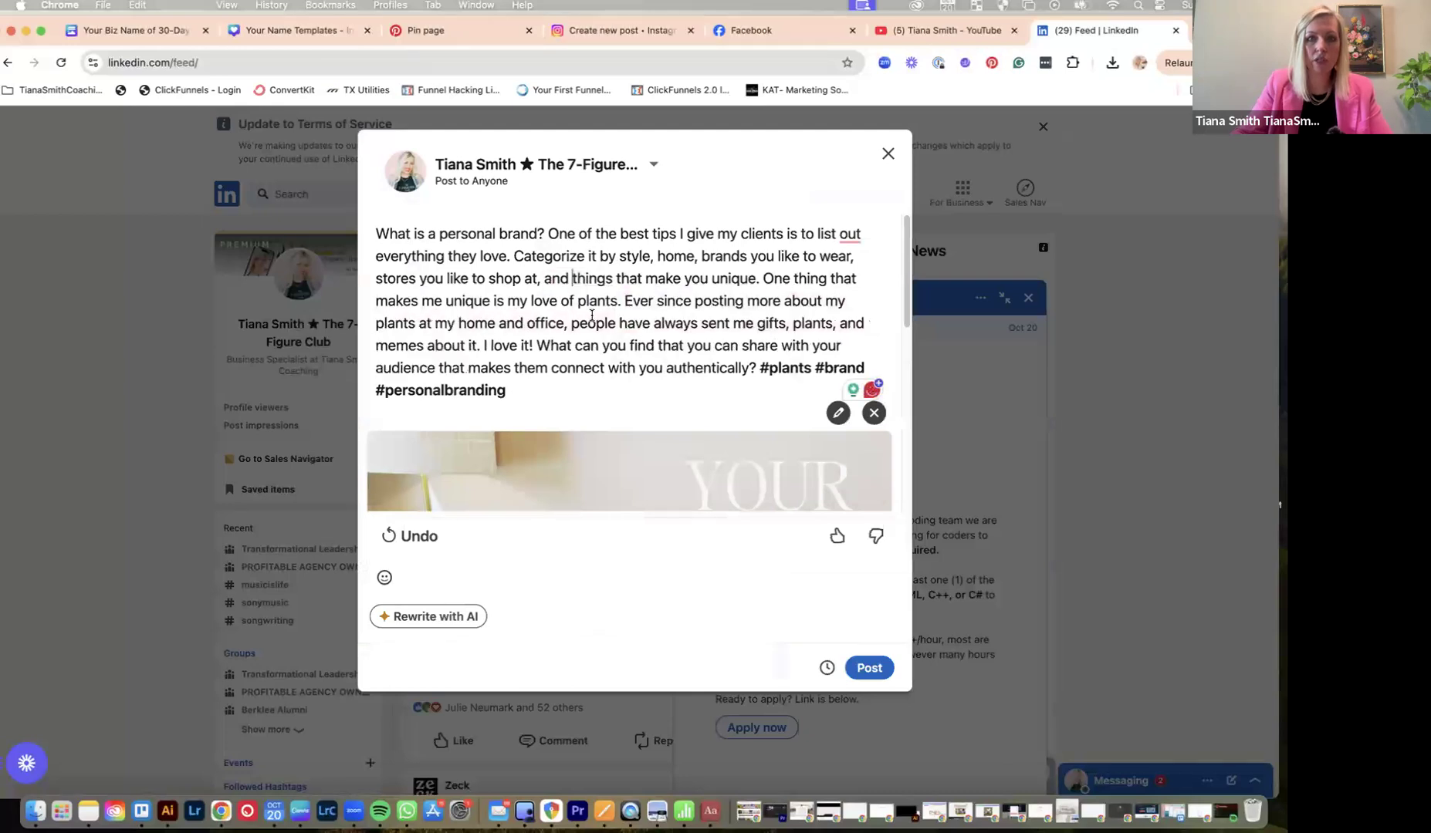
mouse_move(640, 305)
left_click(646, 345)
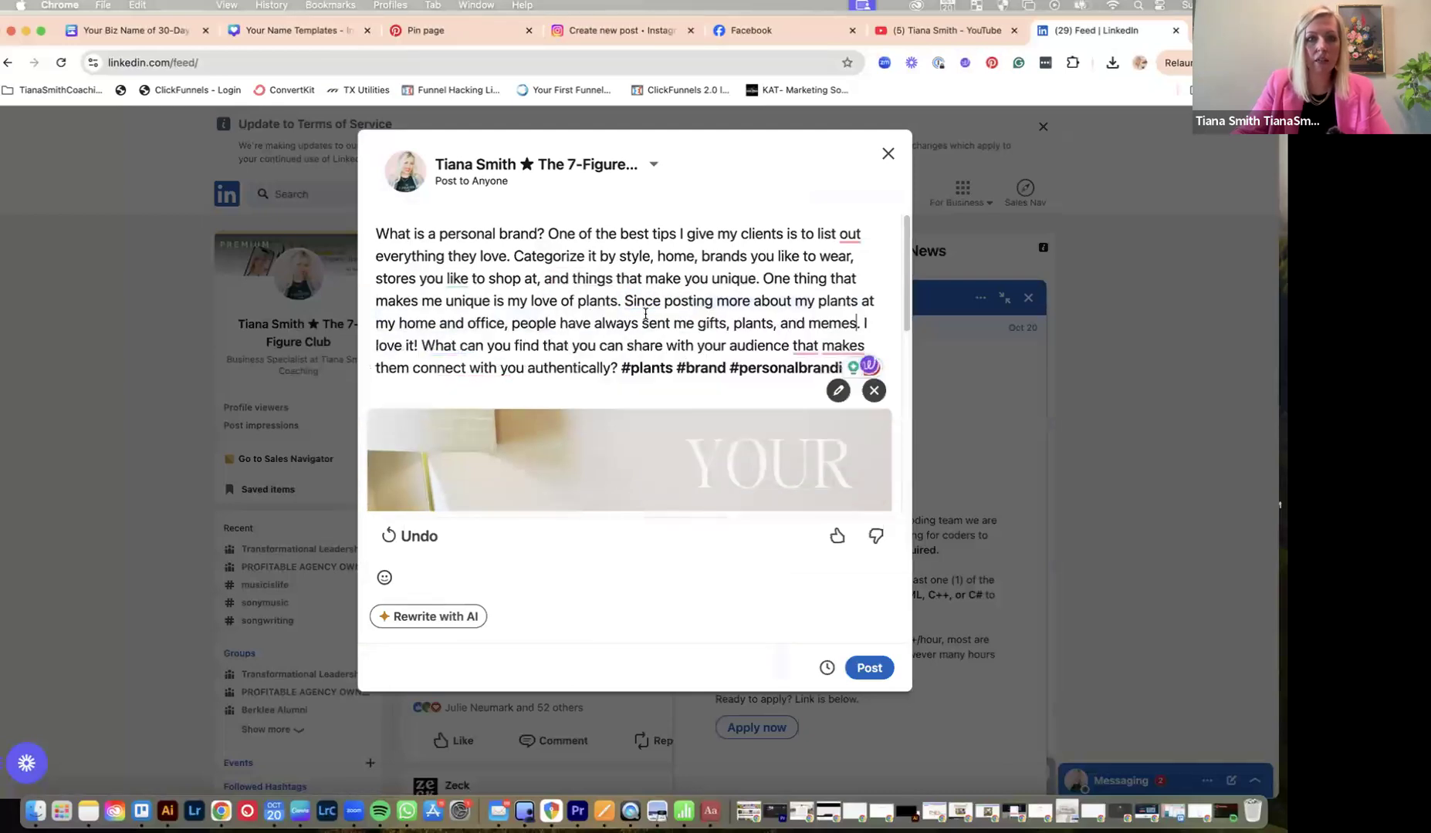
mouse_move(833, 344)
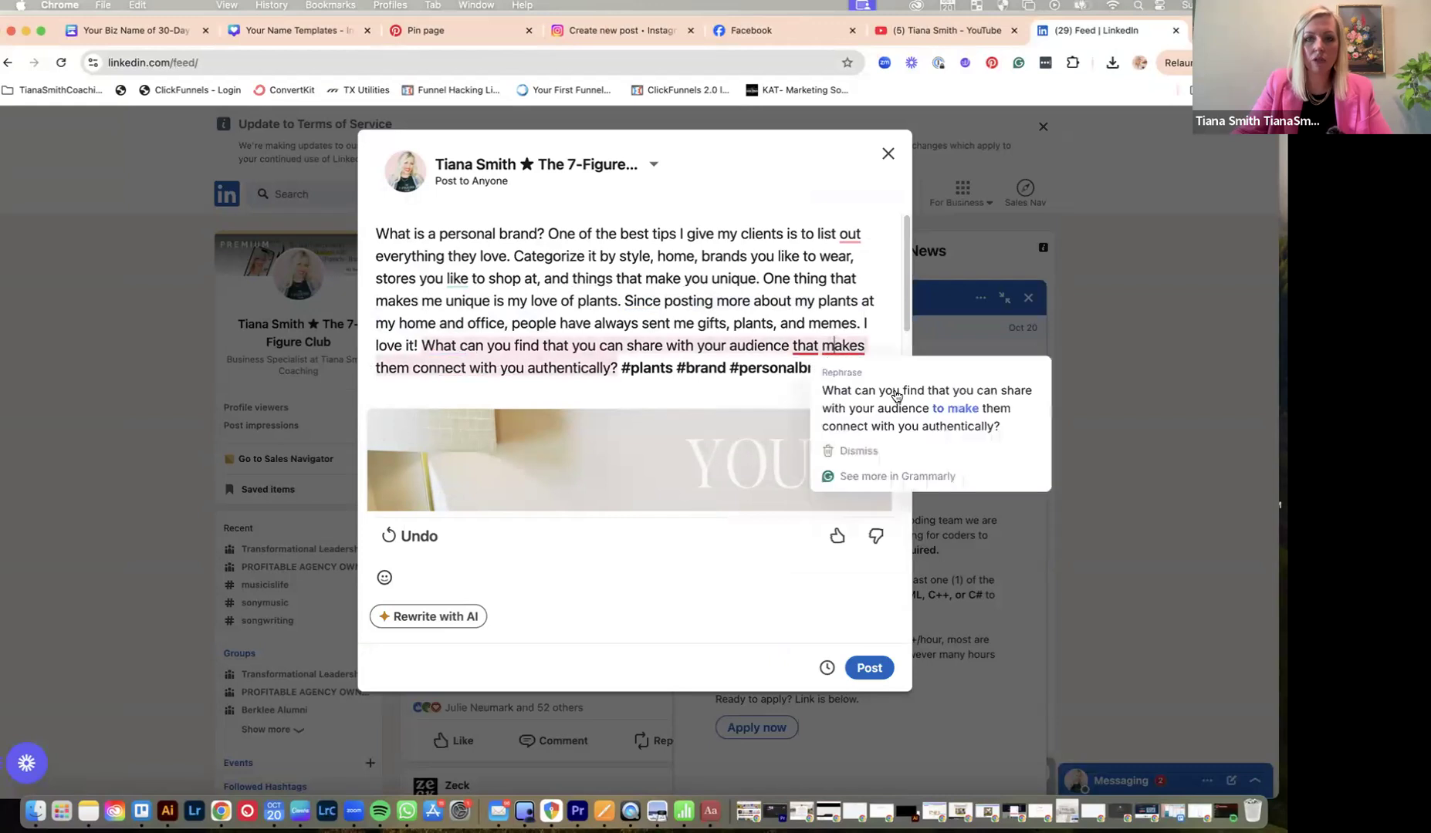
left_click(896, 395)
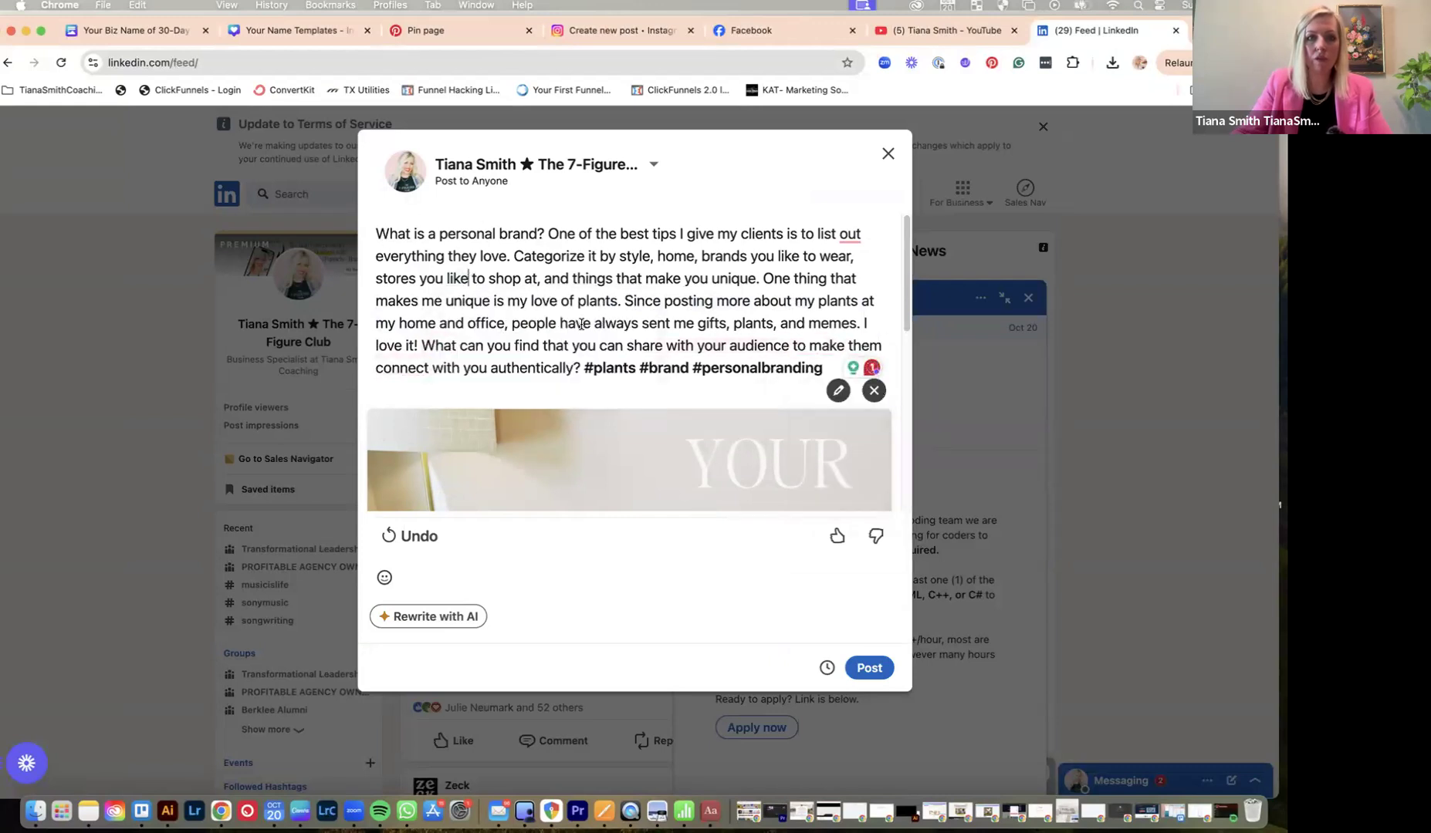
- Publish the LinkedIn post and close the sponsored message covering the feed
scroll(578, 317, "down", 5)
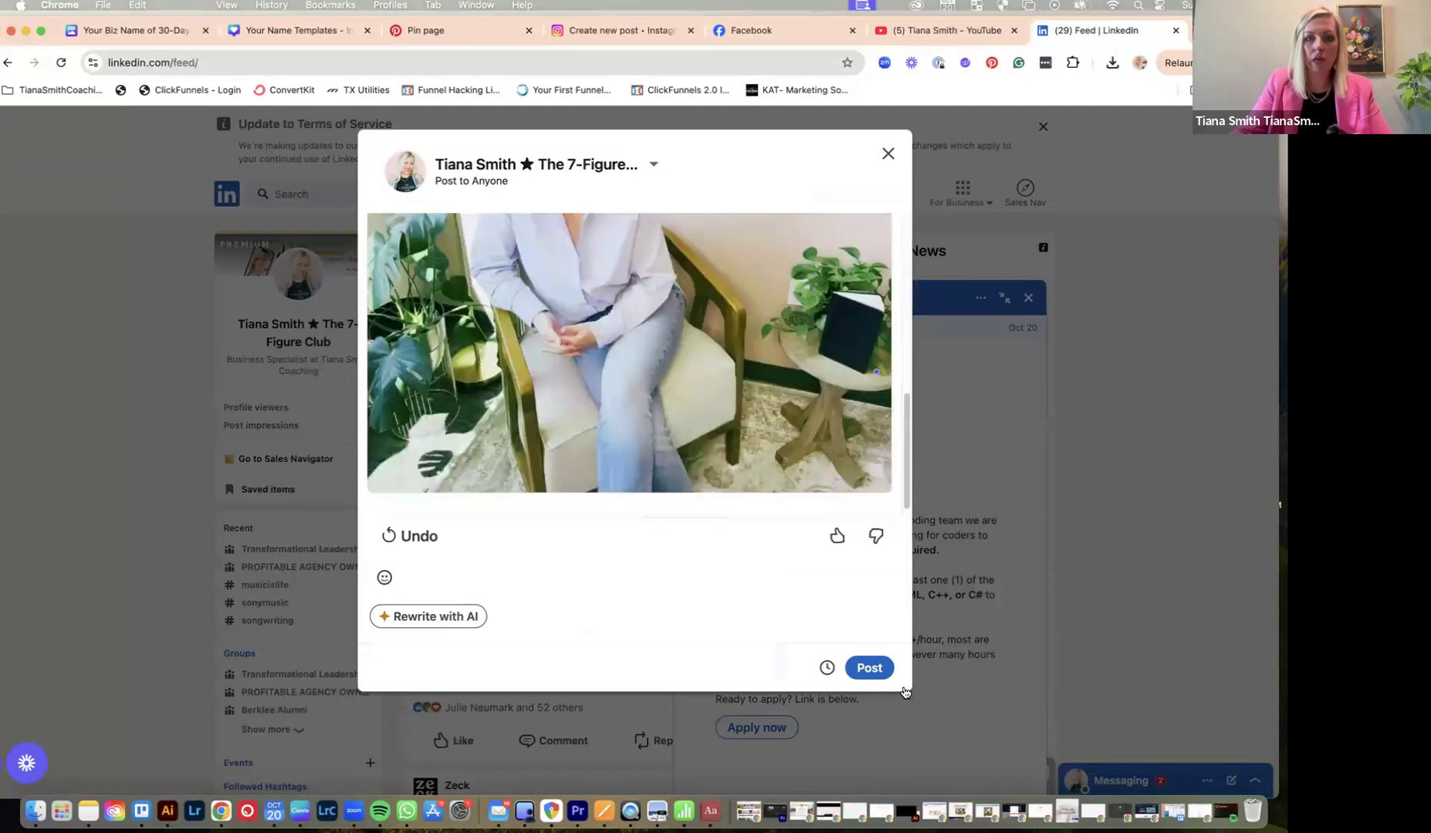
left_click(869, 669)
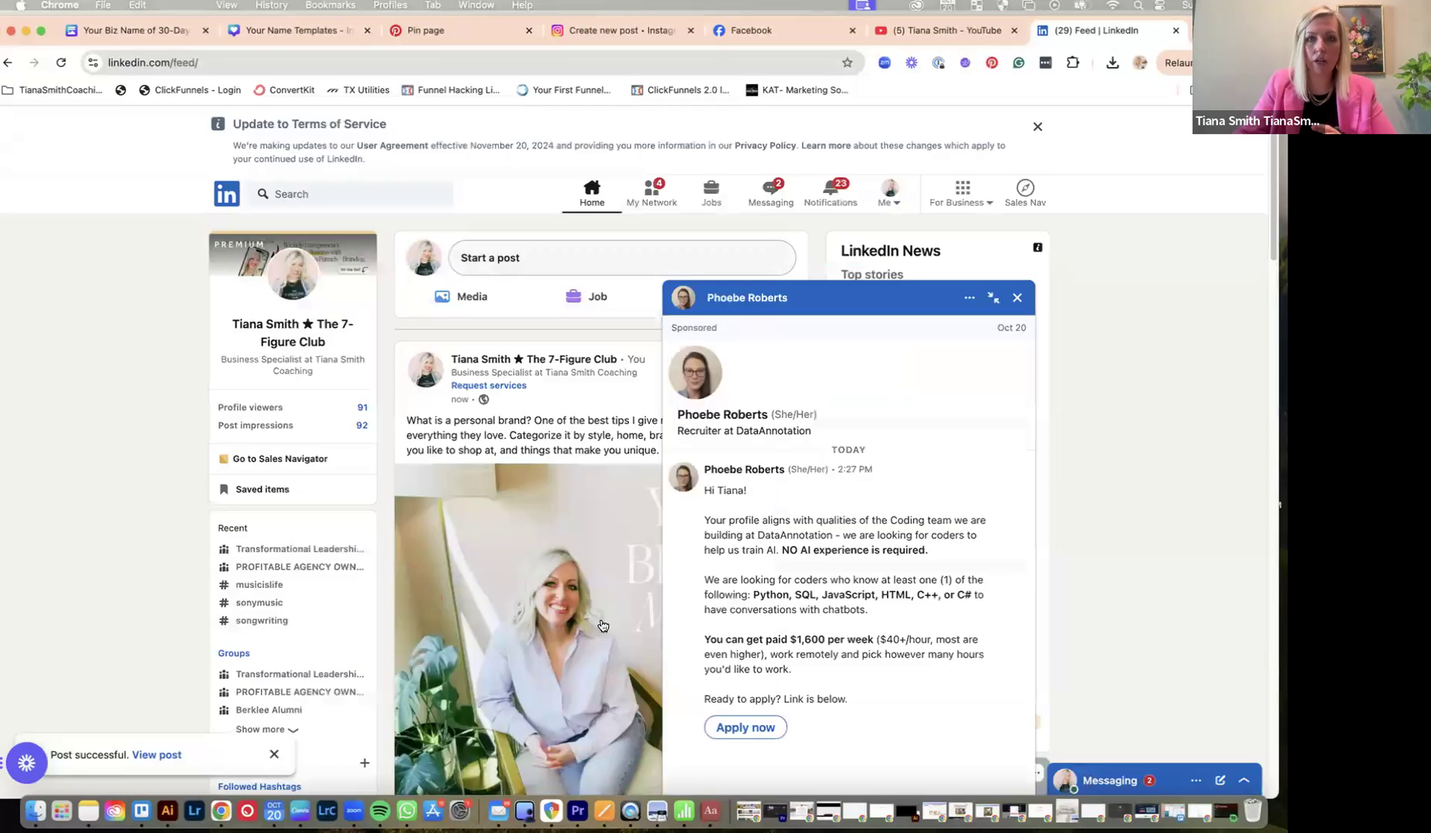
left_click(1017, 297)
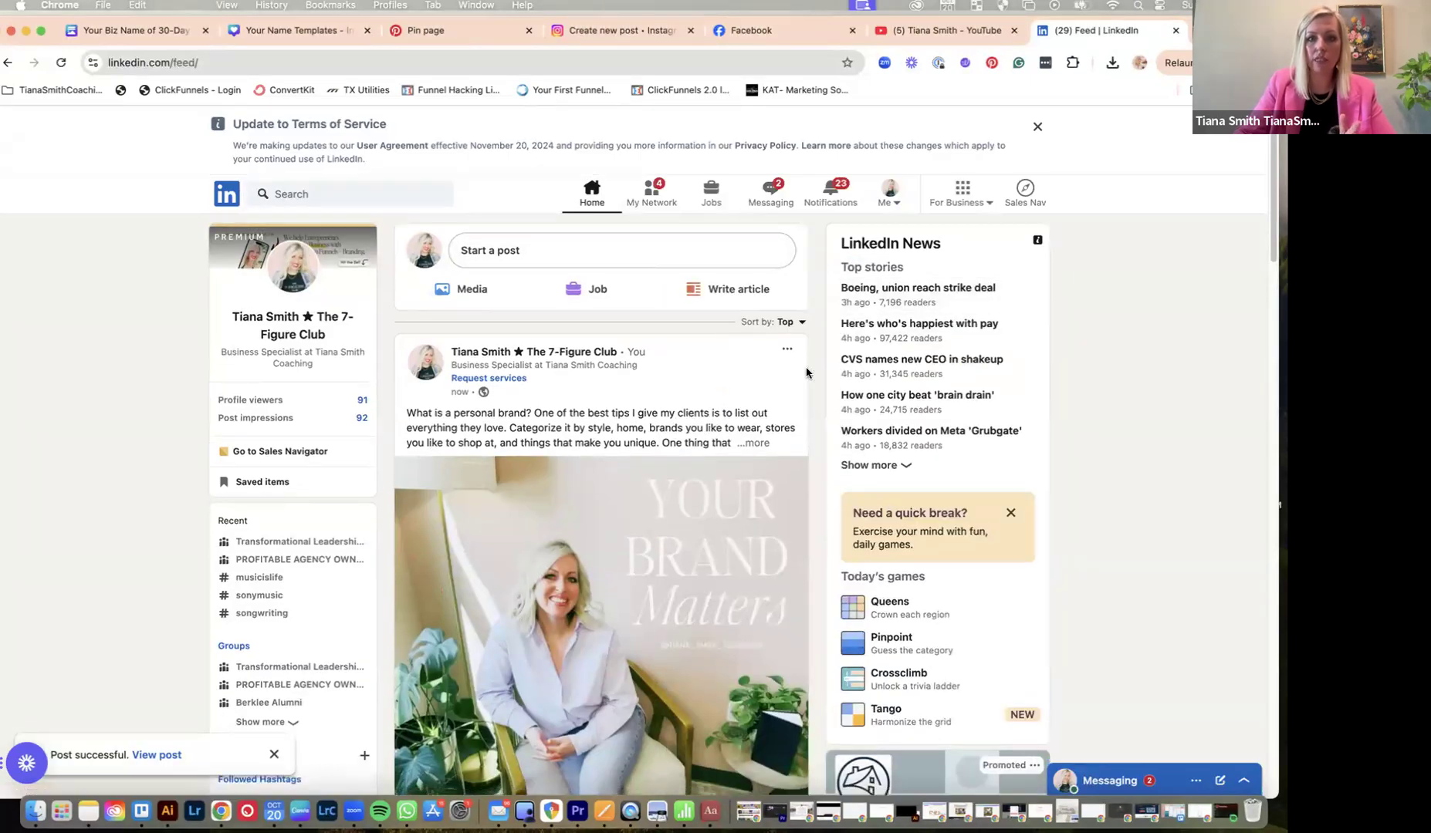
scroll(806, 372, "down", 1)
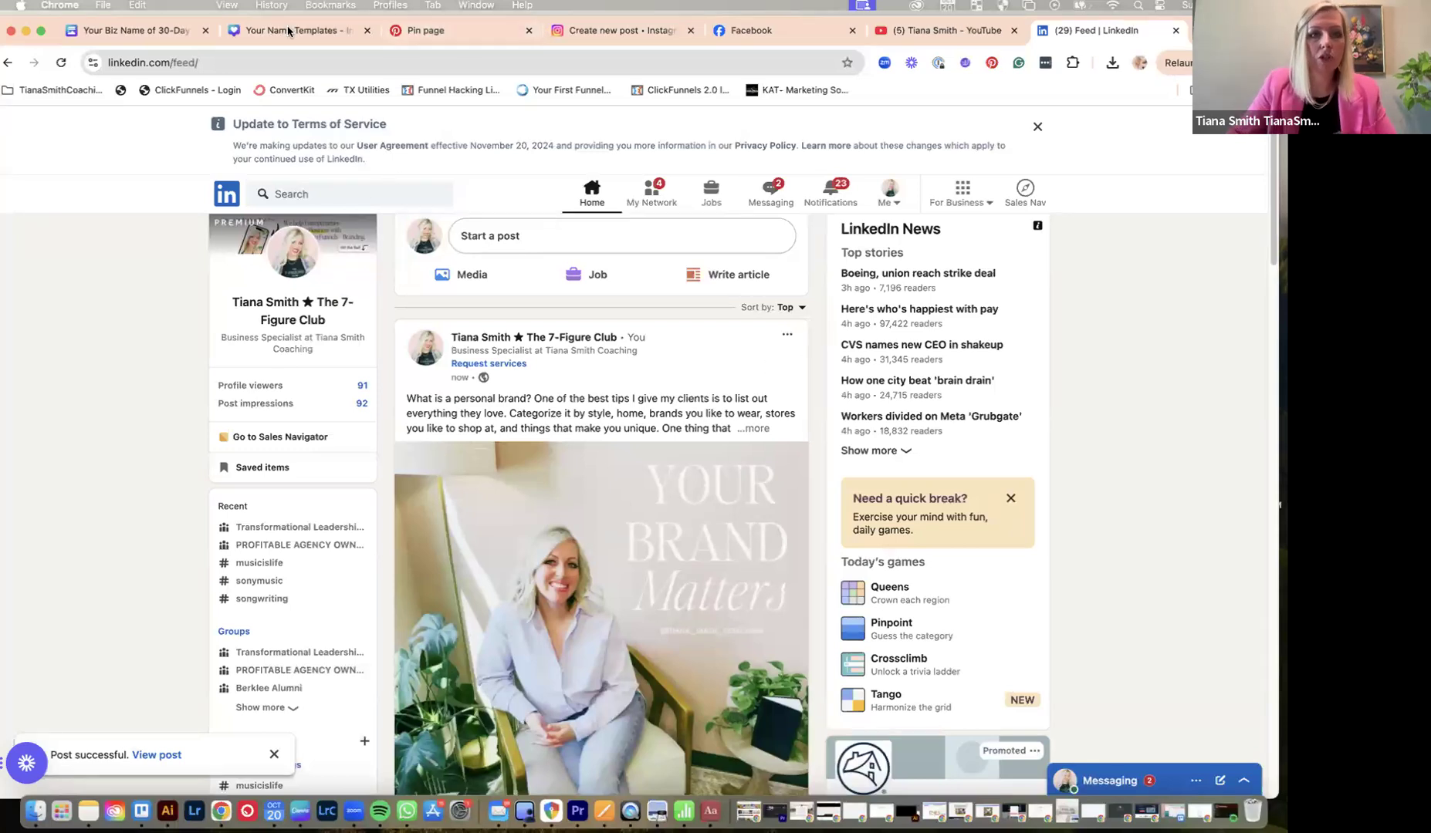
- Switch to the YouTube channel's Community page and start a new image post
left_click(963, 37)
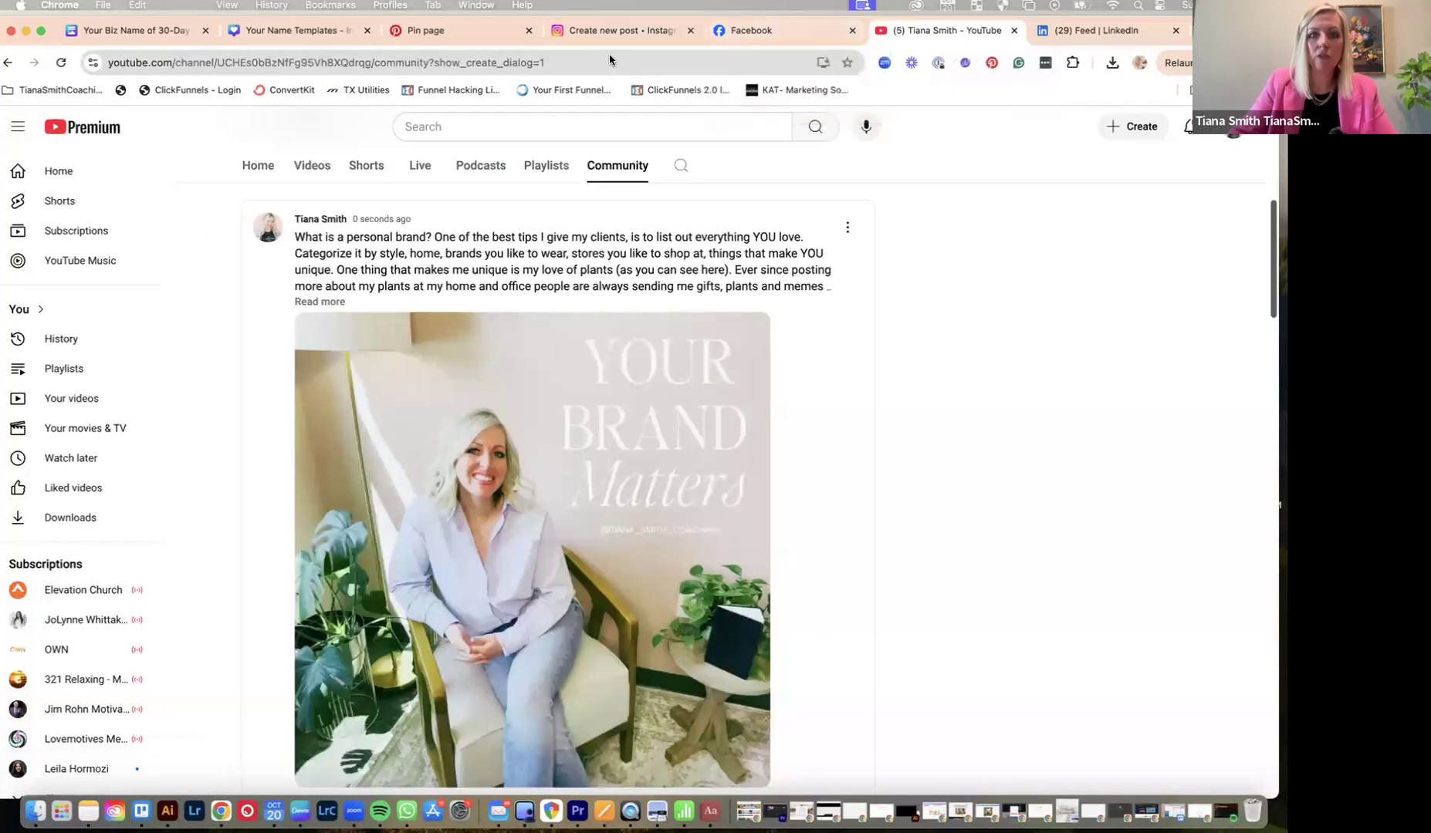
scroll(722, 355, "up", 5)
scroll(724, 353, "down", 1)
left_click(427, 524)
left_click(274, 557)
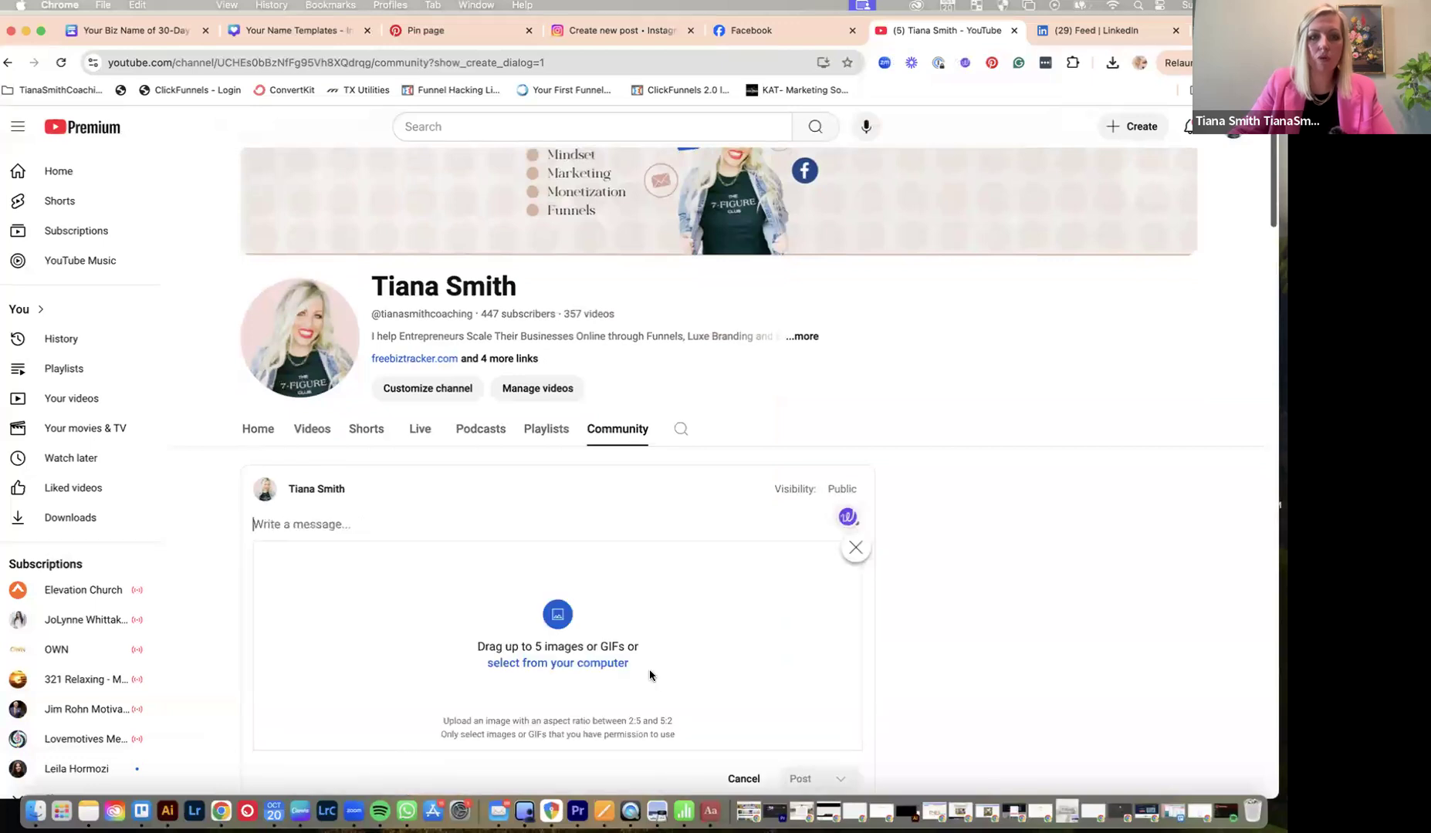
- Attach the image Quote Template.png from the Desktop to the new community post
left_click(557, 666)
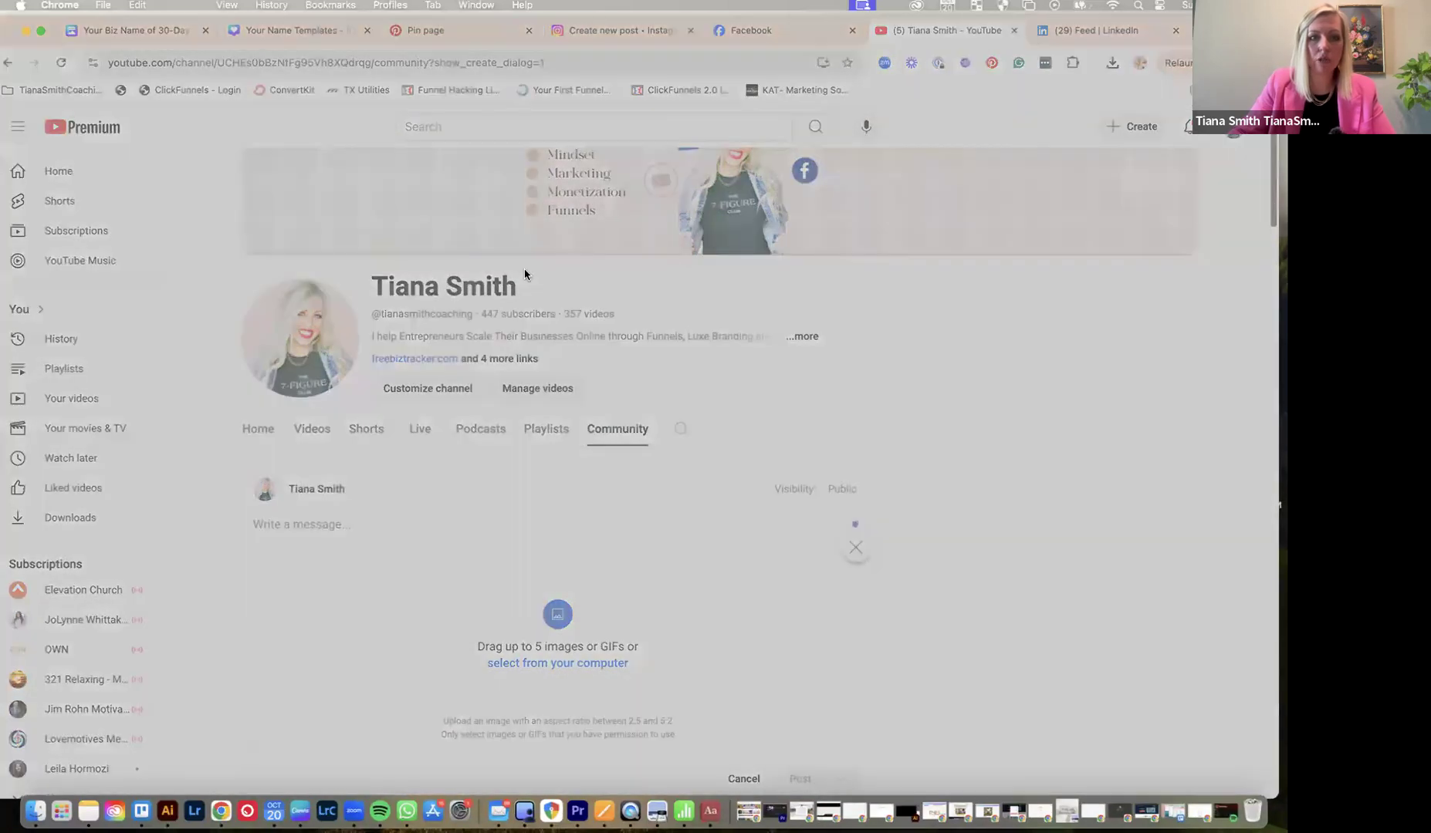
left_click(532, 357)
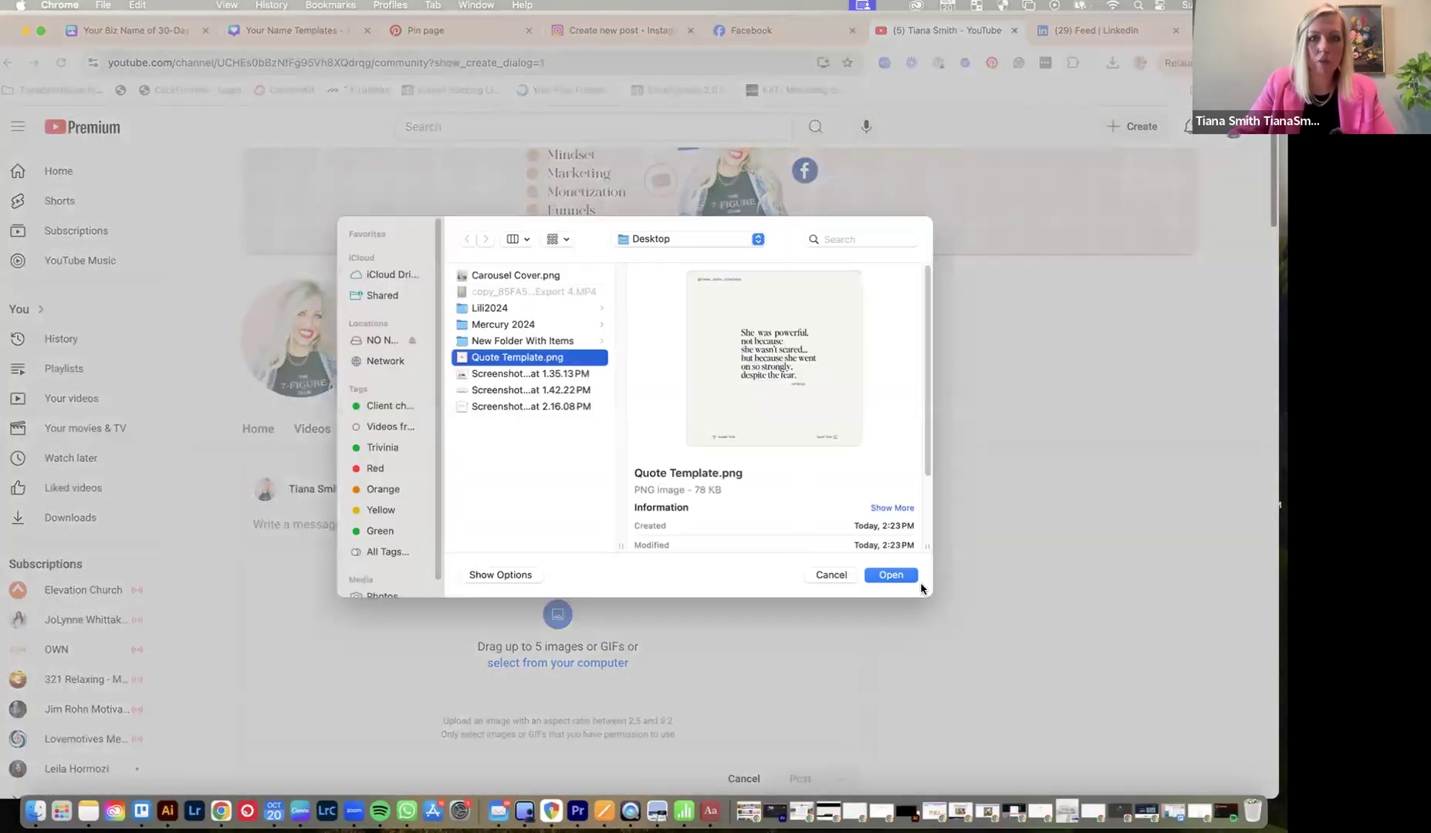
left_click(889, 575)
scroll(512, 503, "down", 2)
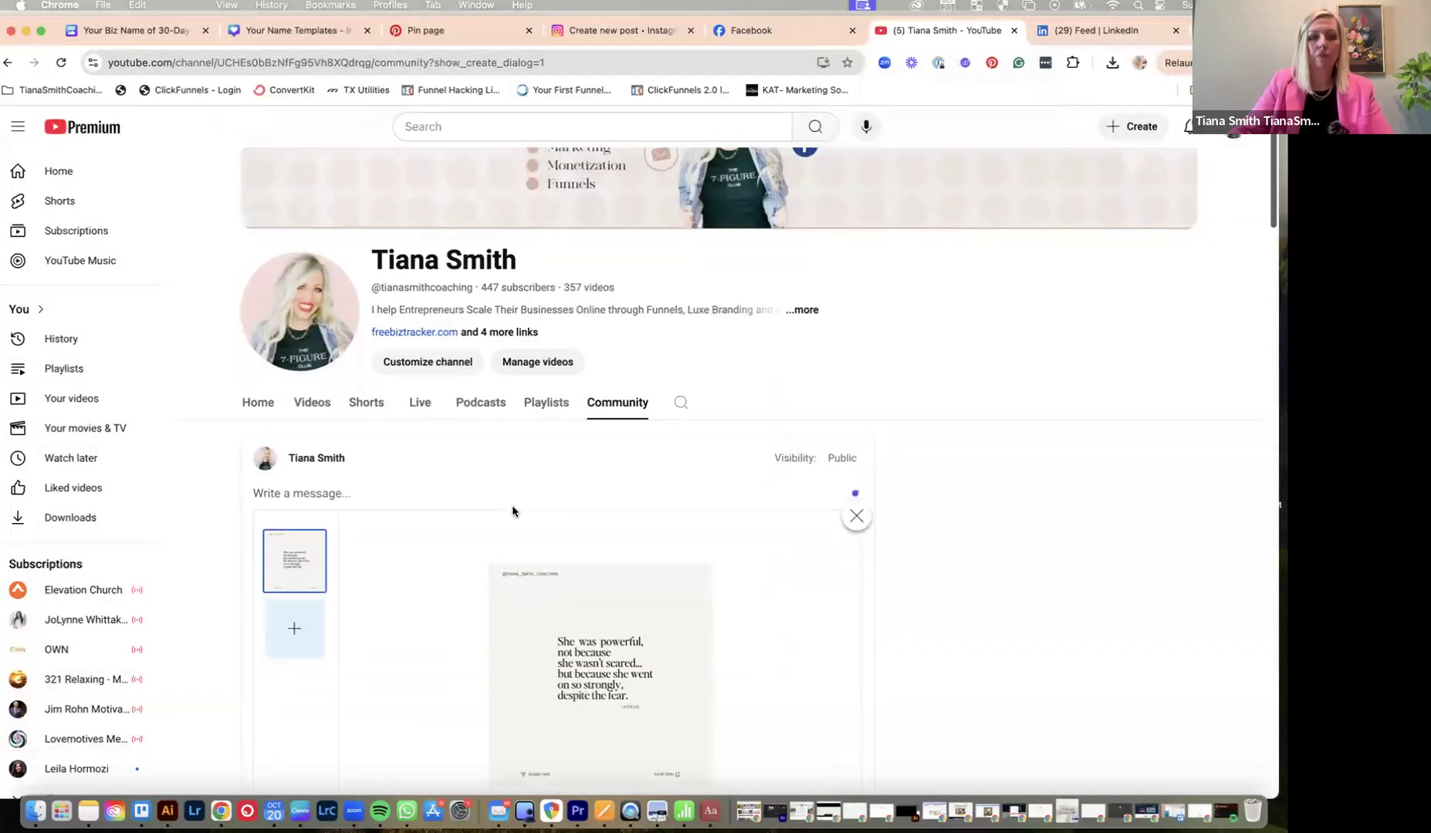
- Start the post message with "I love this quote by atticus. The truth is- anytime I've faced a big dream or goal...the road has been"
left_click(349, 459)
type("I lov")
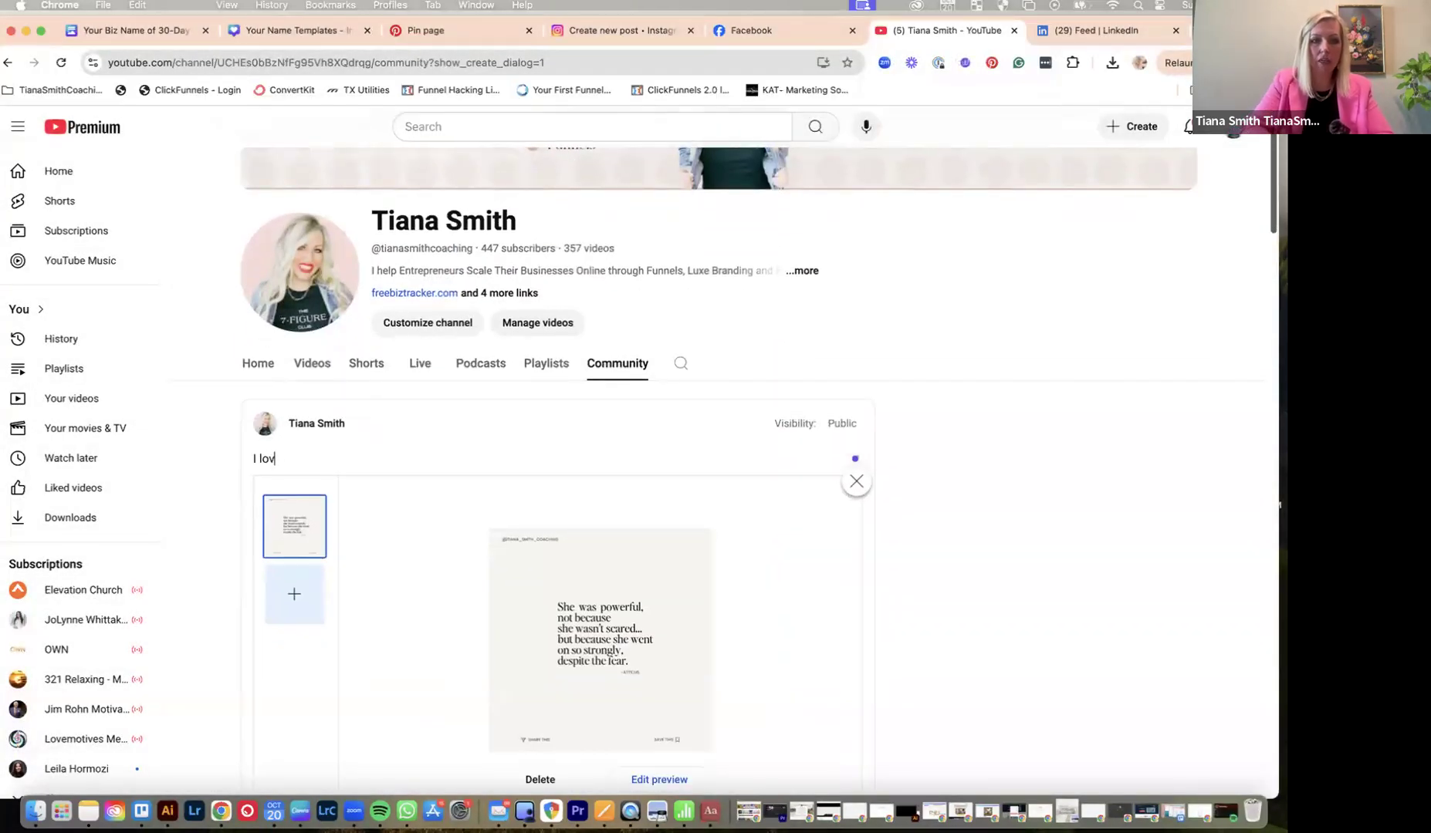
type("e thj")
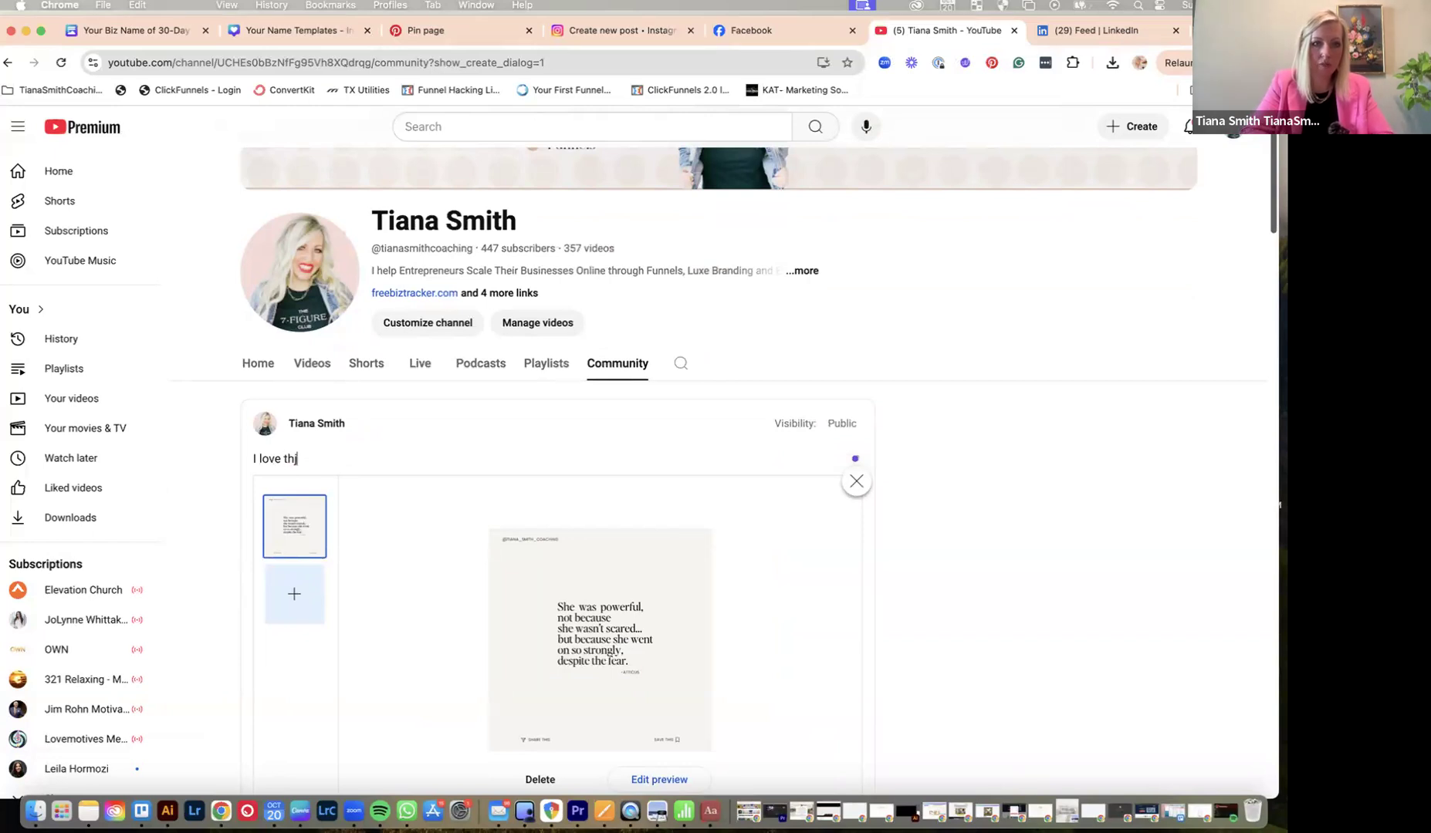
type("is quoquote by")
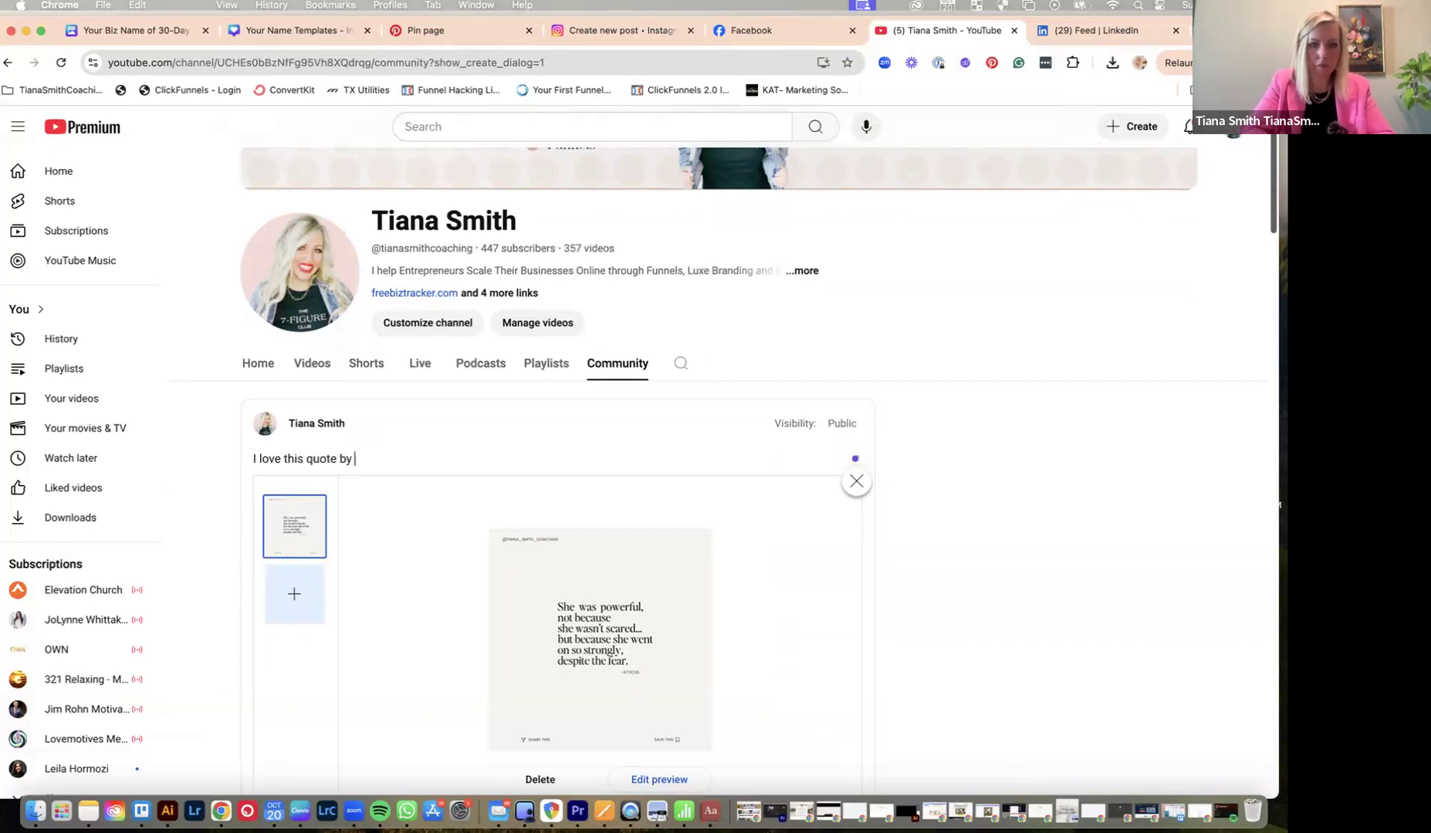
type(" atticus. T")
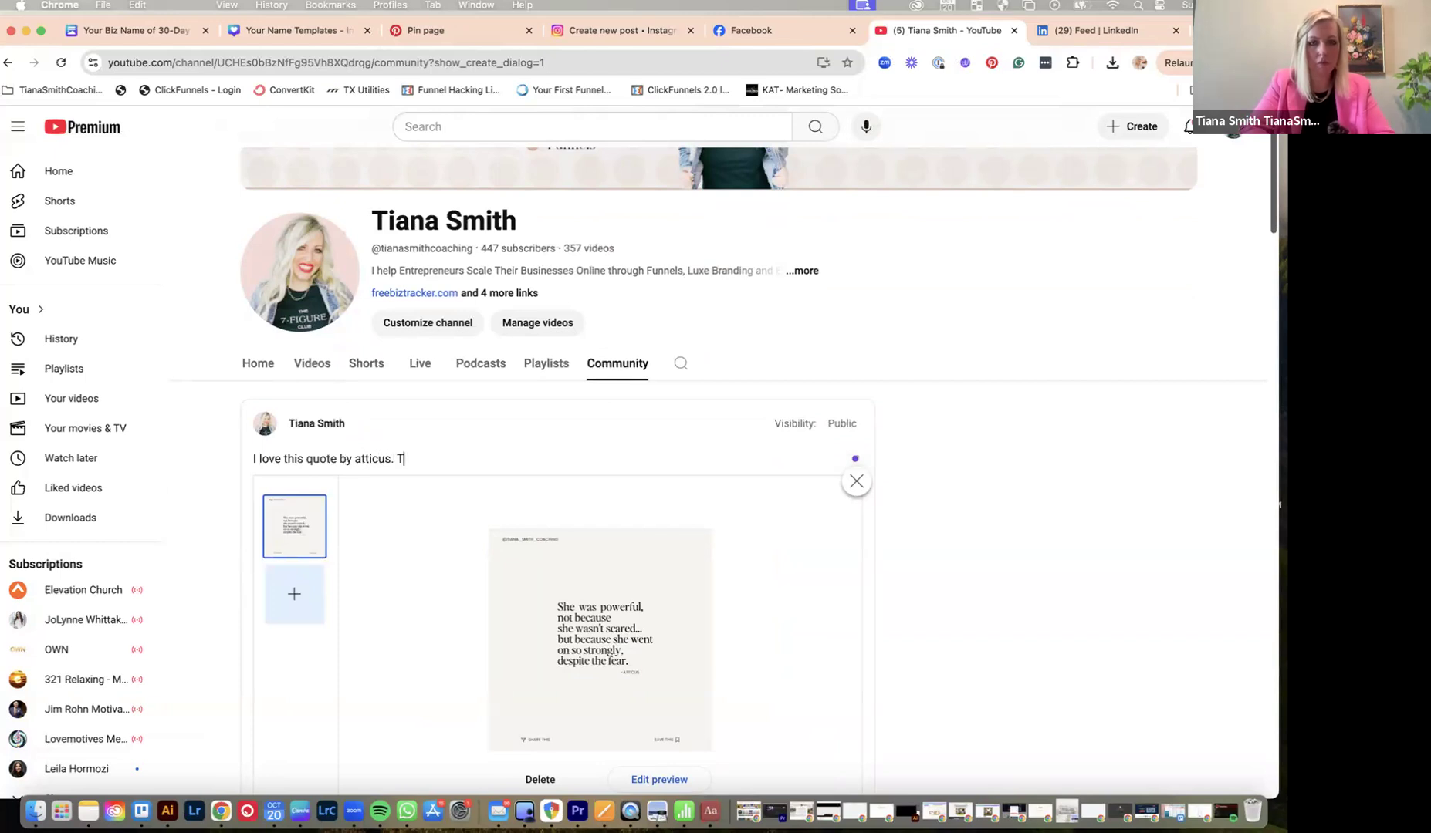
type("he truth is- anytime I've faced a bi")
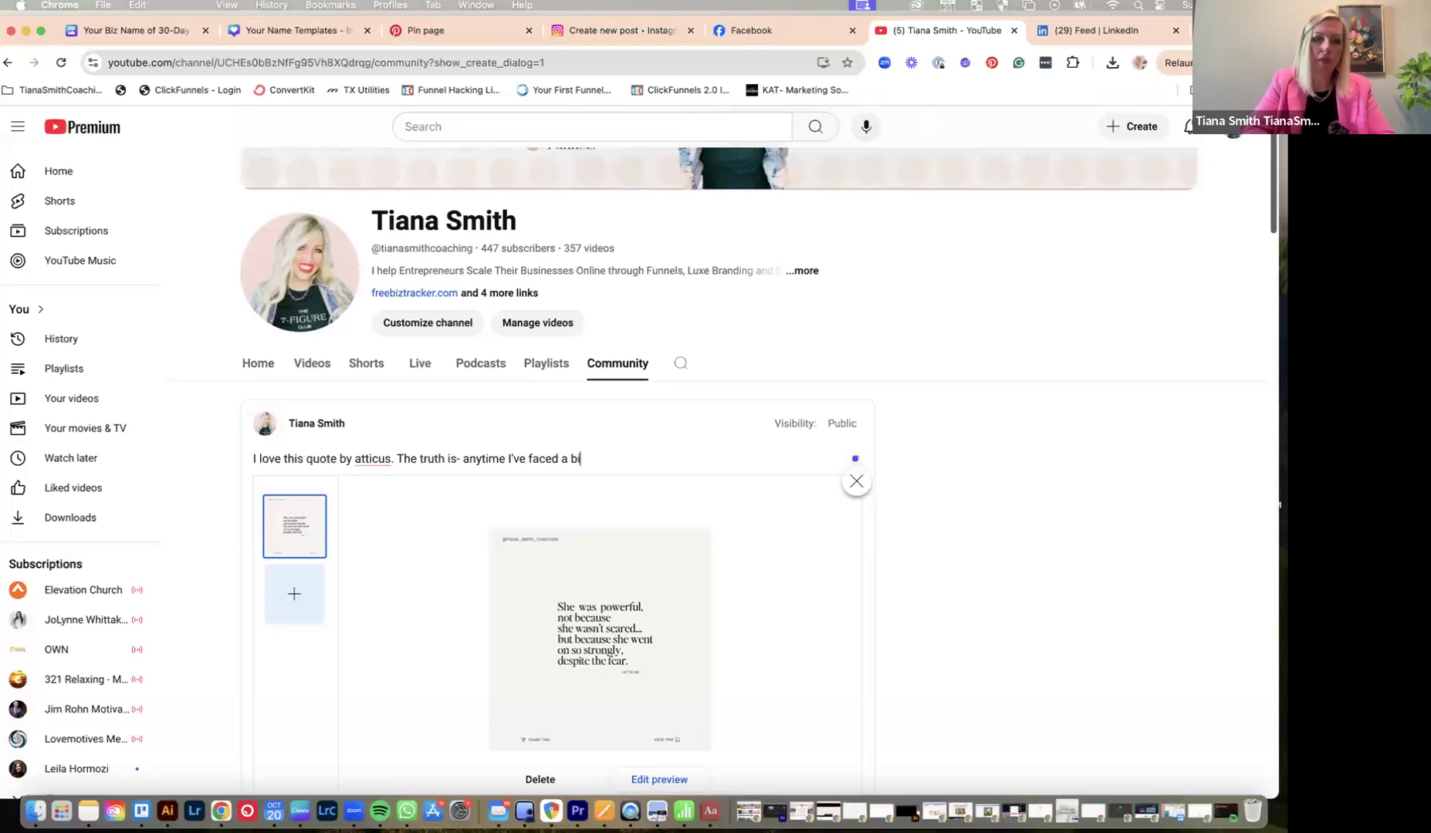
type("the road has been")
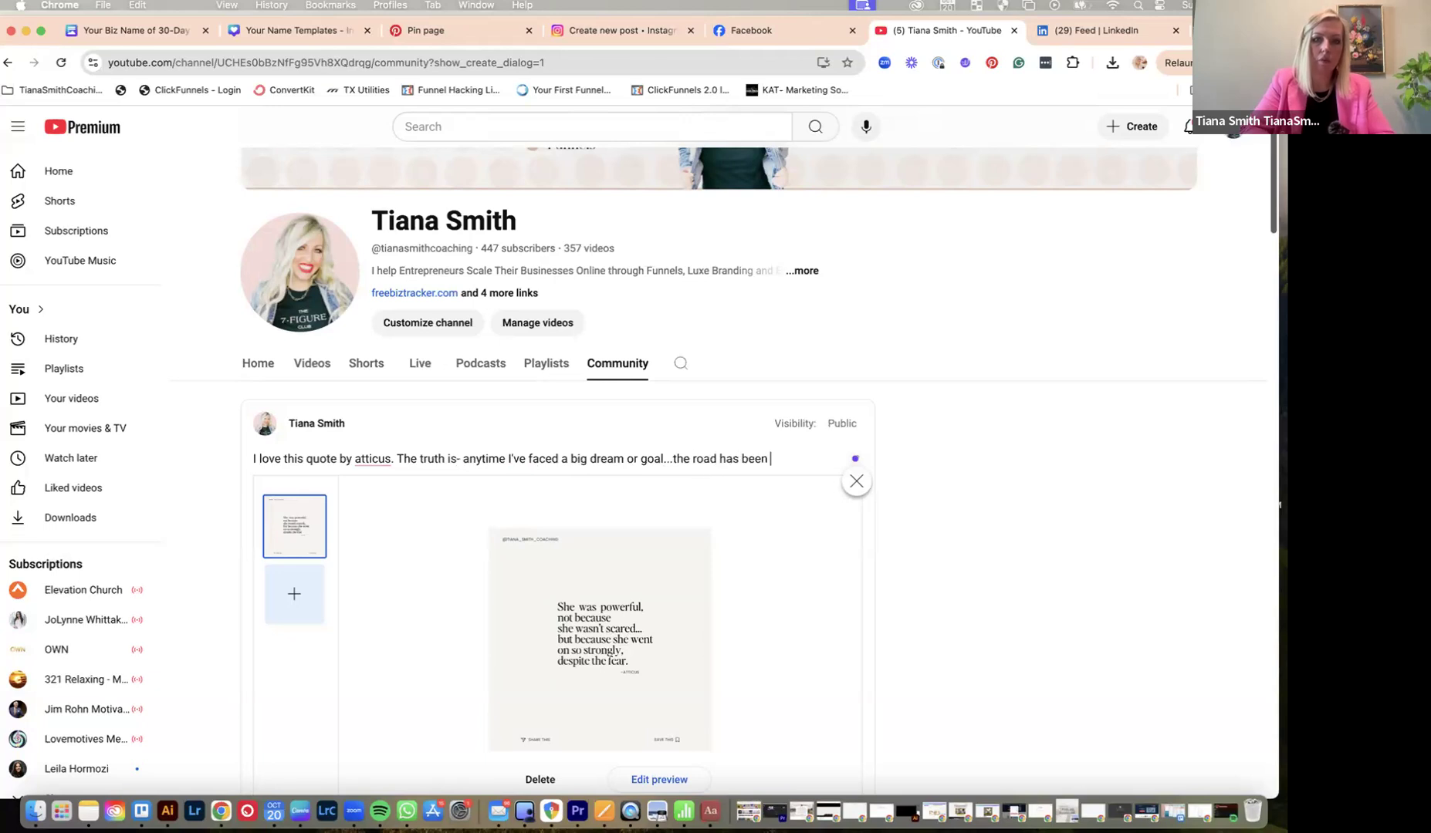
- Continue the message: "blocked by an obstacle. An obstacle that has truly scared me many times. But...as the saying goes...courage is not the lack of fear...but of doing"
type(" blocked by an o")
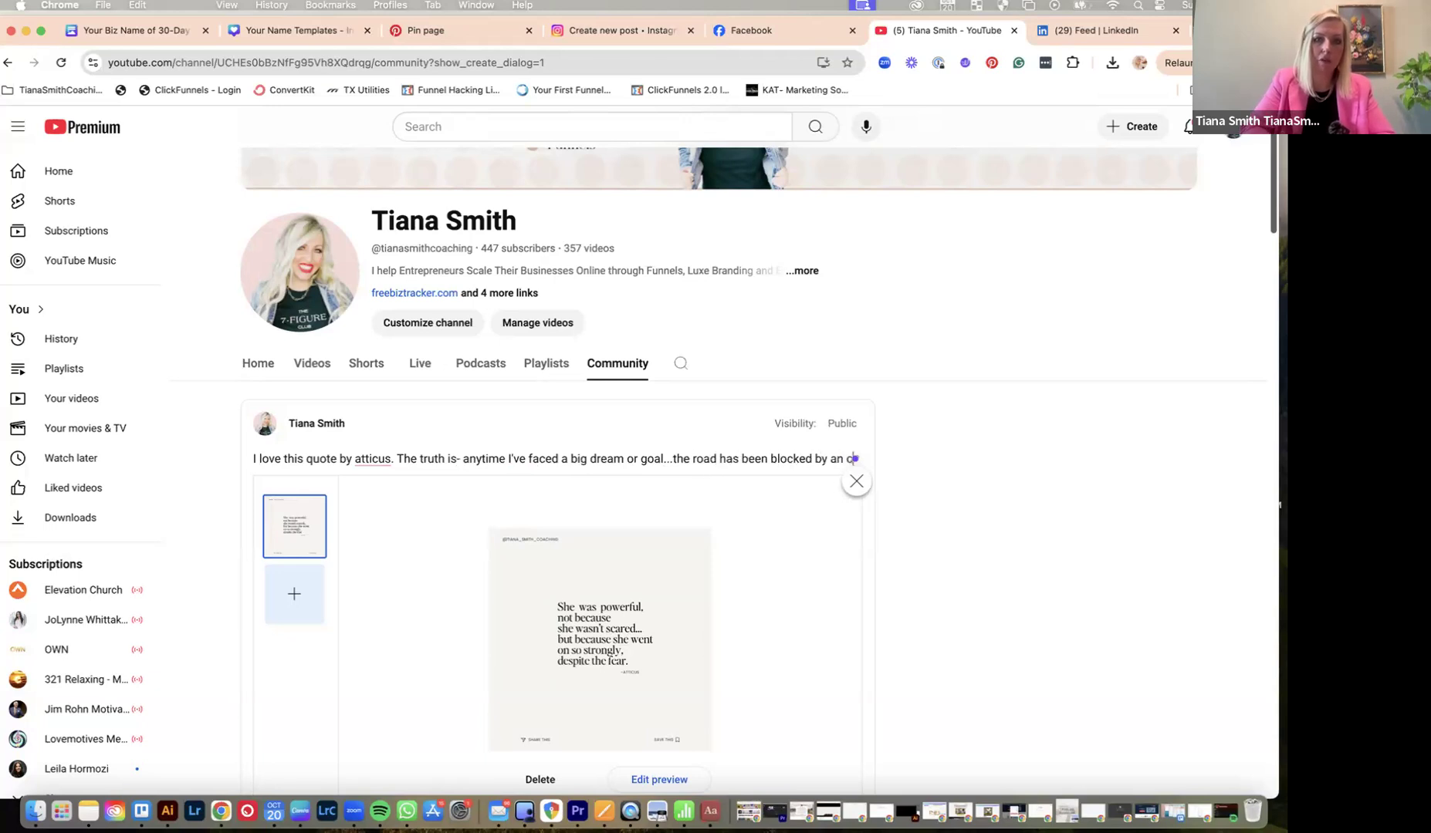
type("bstacle. An obstacle that has truly scared me many times. But...as they say. Cou")
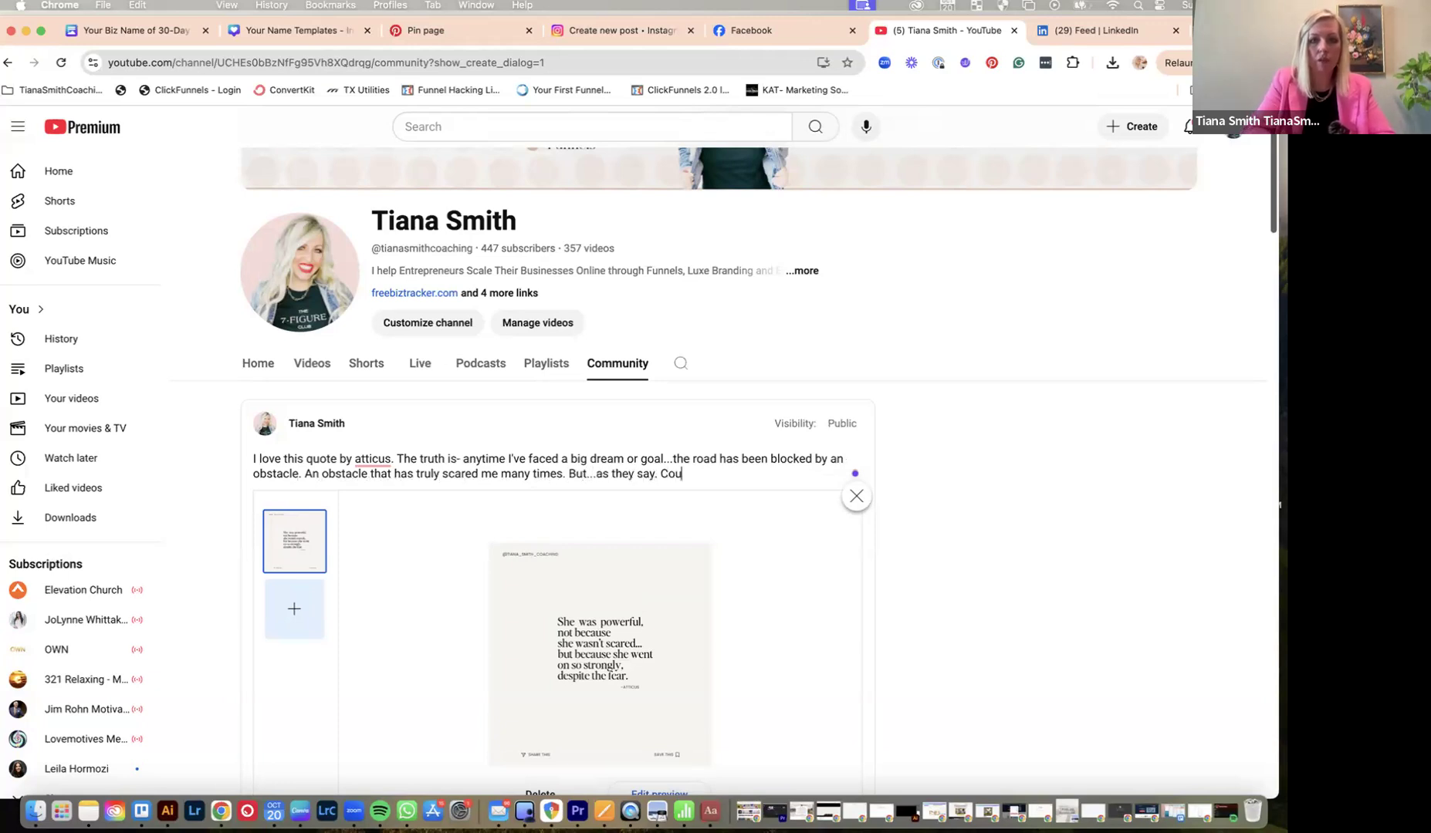
type("saying goes...courage is not the lack of fear...but of doing")
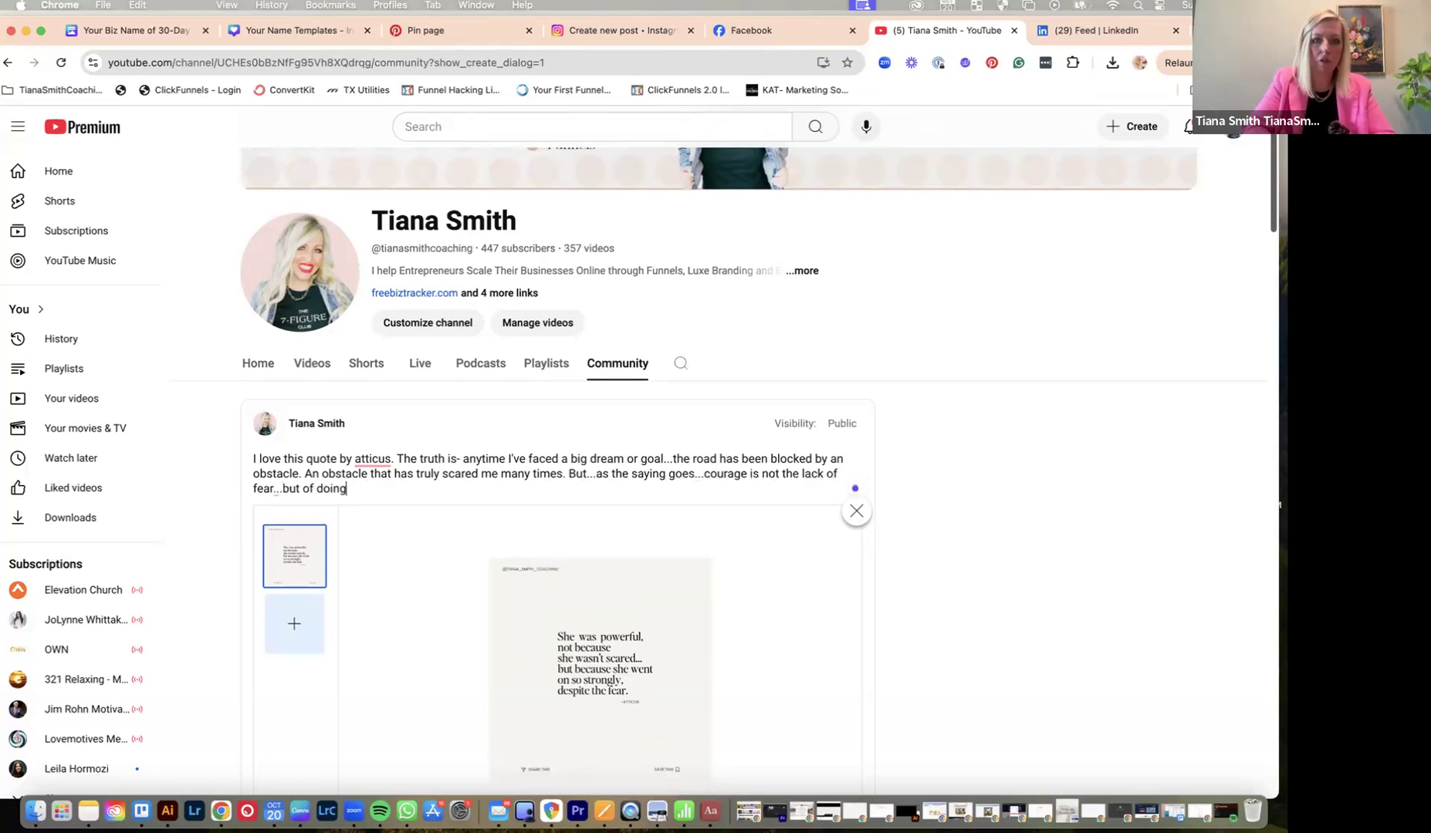
- Finish the message with "it anyway. Keep going, friend. Don't run from fear. Run through it. You will be stronger on the other side."
type(" it anywy. Keep going, friend.")
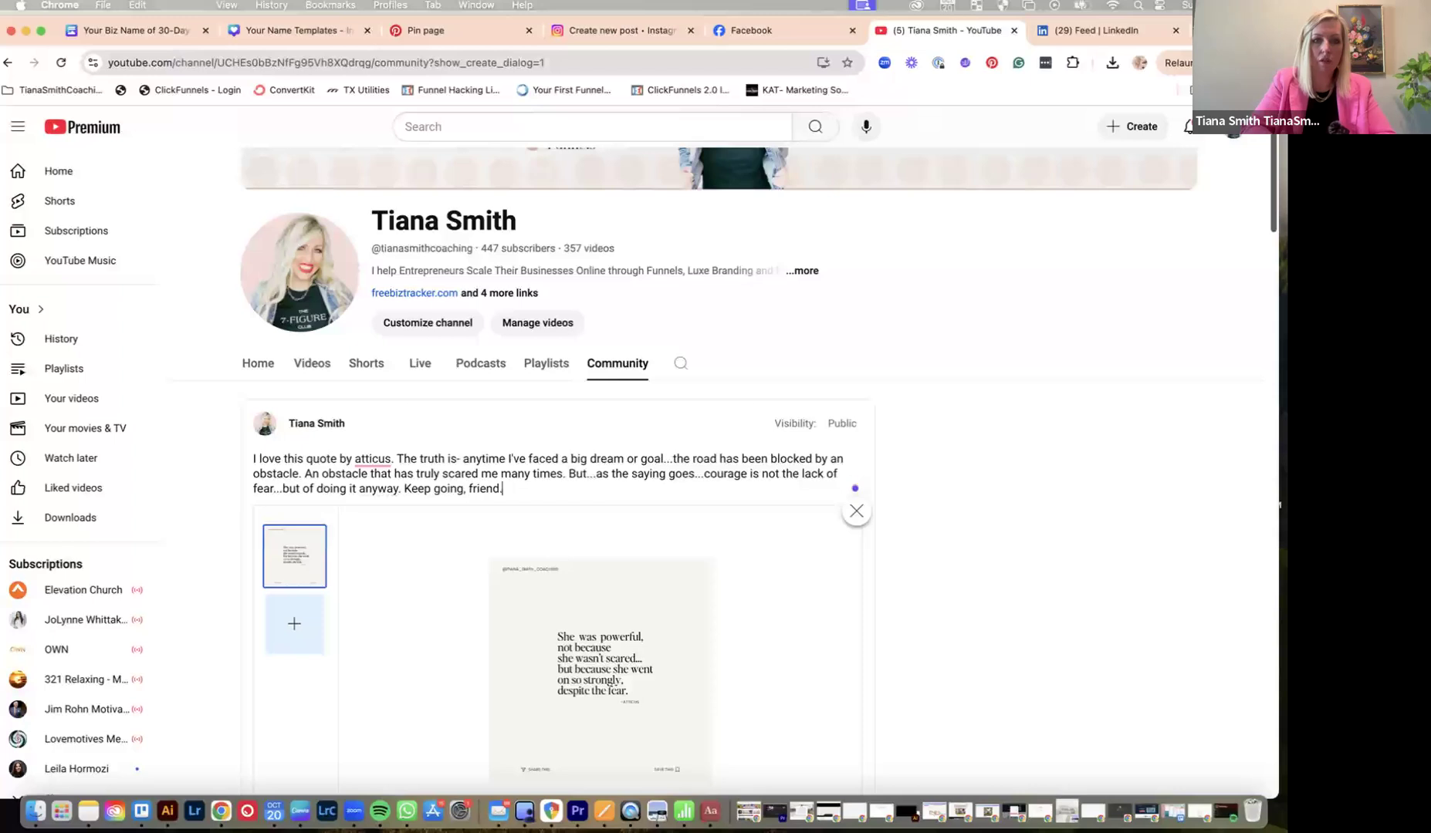
type(" Don't run from fear. Run through it. You will be stronger on t")
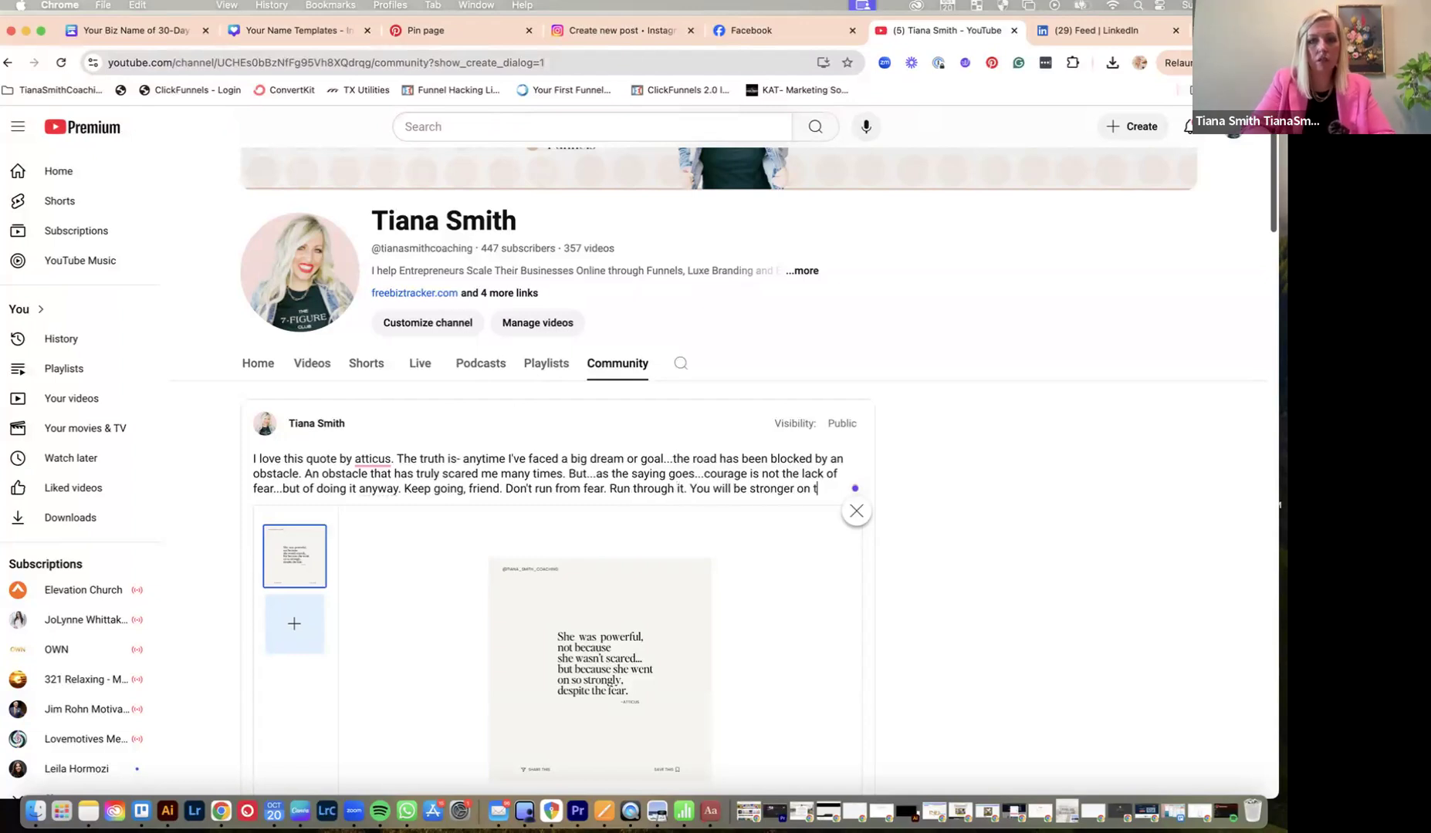
type("he other side.")
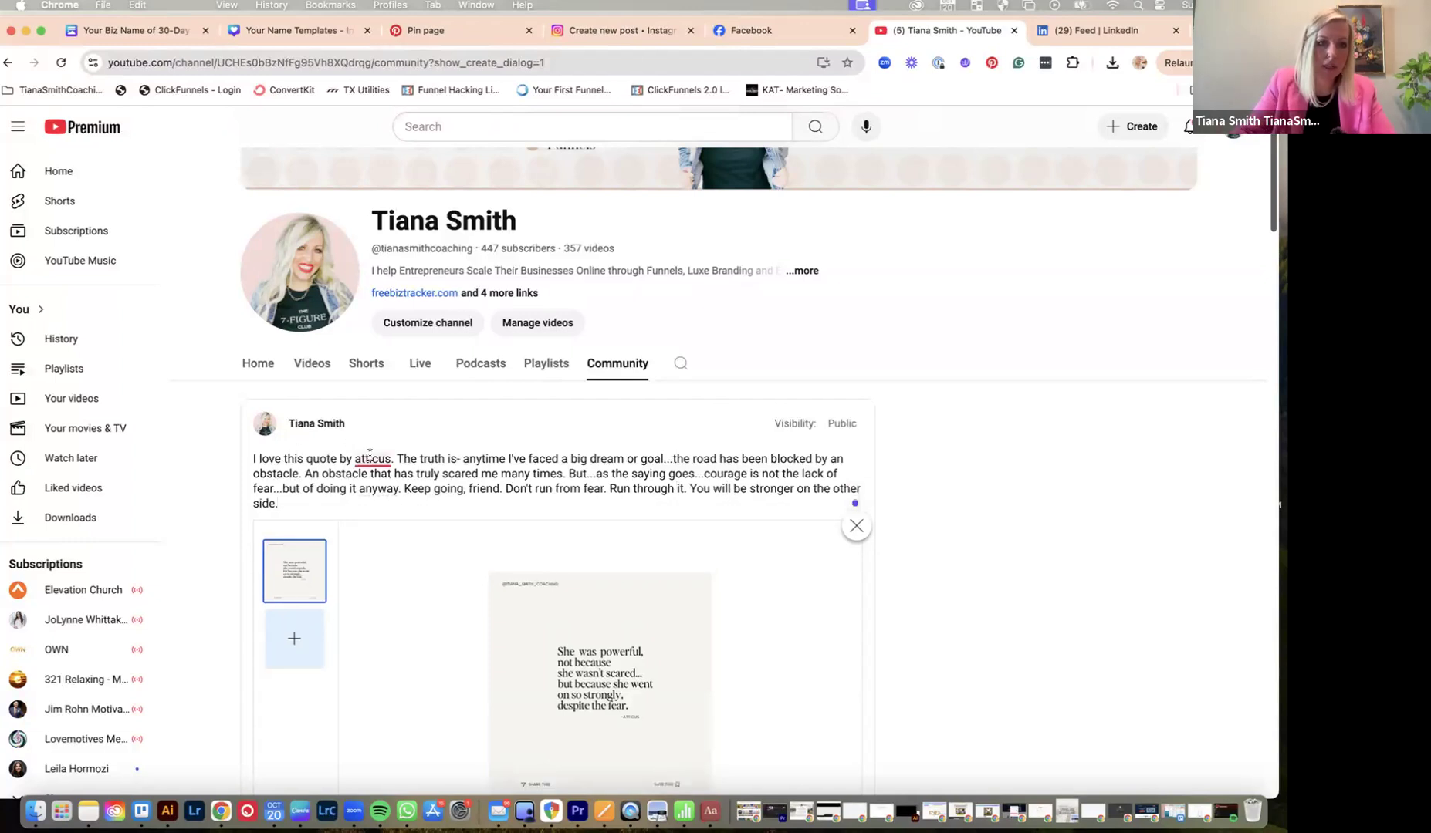
- Correct "atticus" to "Atticus" using the spelling suggestion and select the whole message text
right_click(373, 460)
left_click(375, 604)
left_click_drag(280, 503, 252, 456)
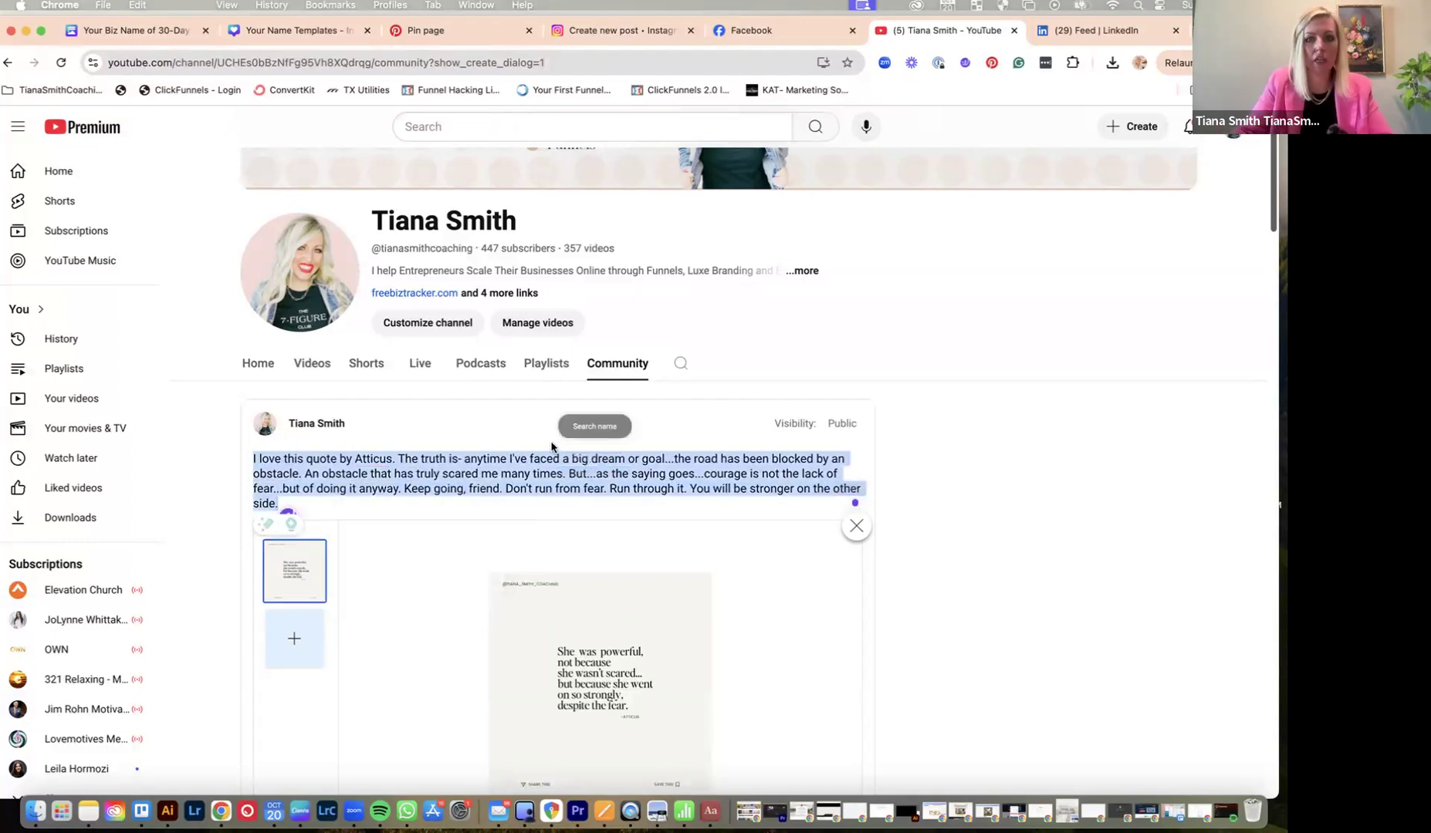
- Switch the community post to scheduled publishing and set its date to Oct 20, 2024
scroll(552, 452, "down", 4)
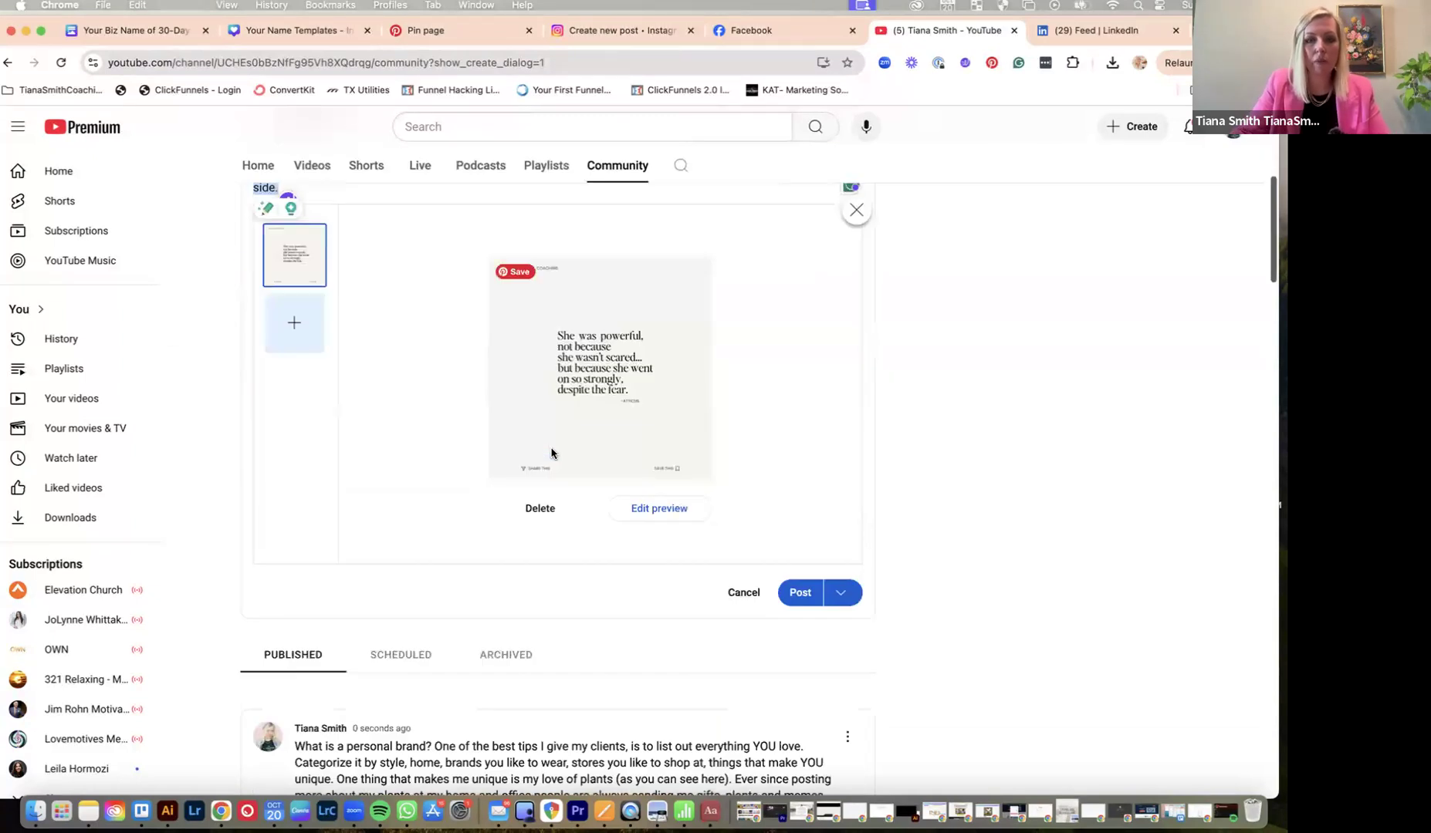
scroll(551, 453, "up", 3)
scroll(553, 451, "down", 4)
left_click(852, 566)
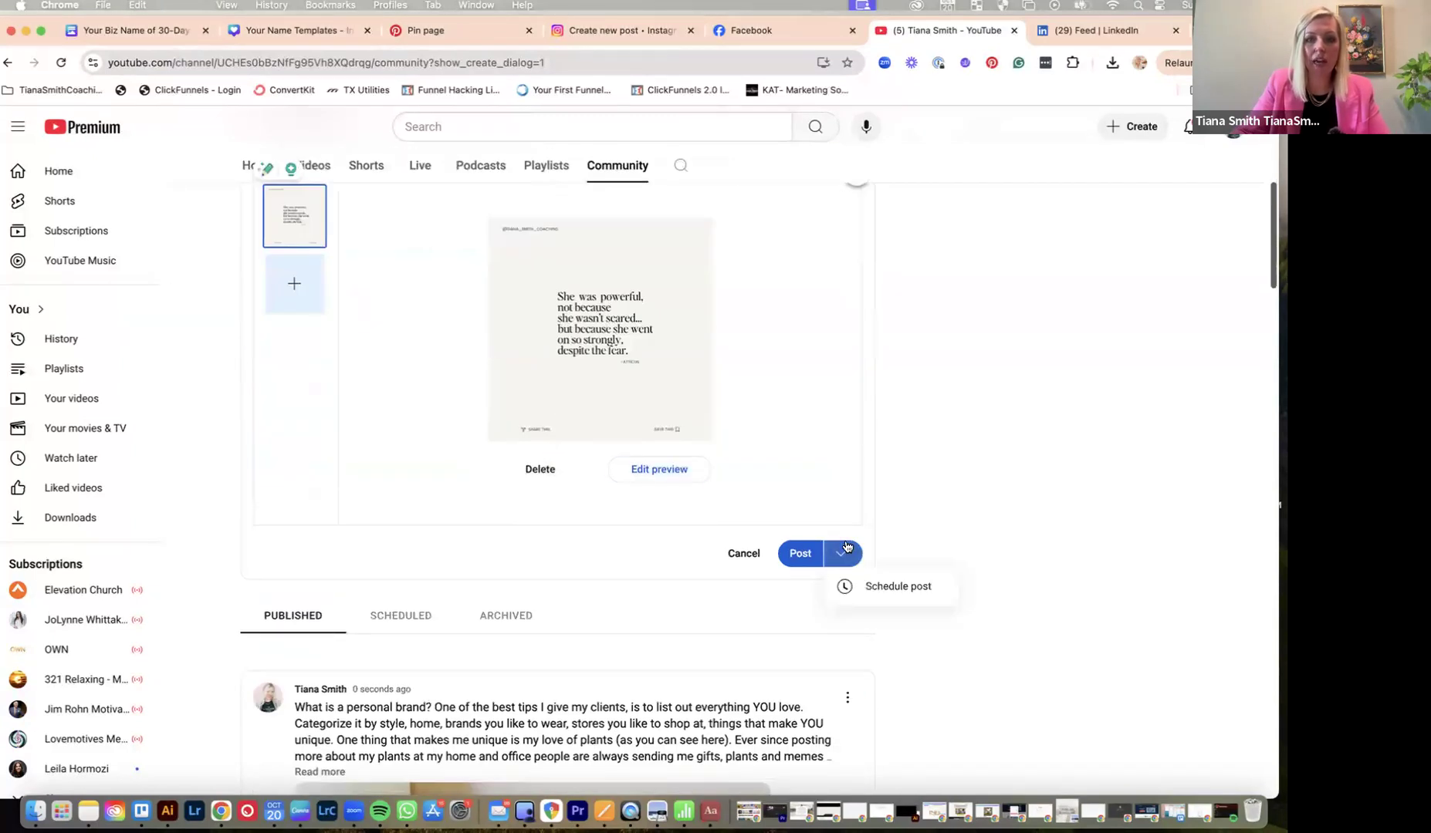
left_click(888, 586)
scroll(889, 587, "down", 2)
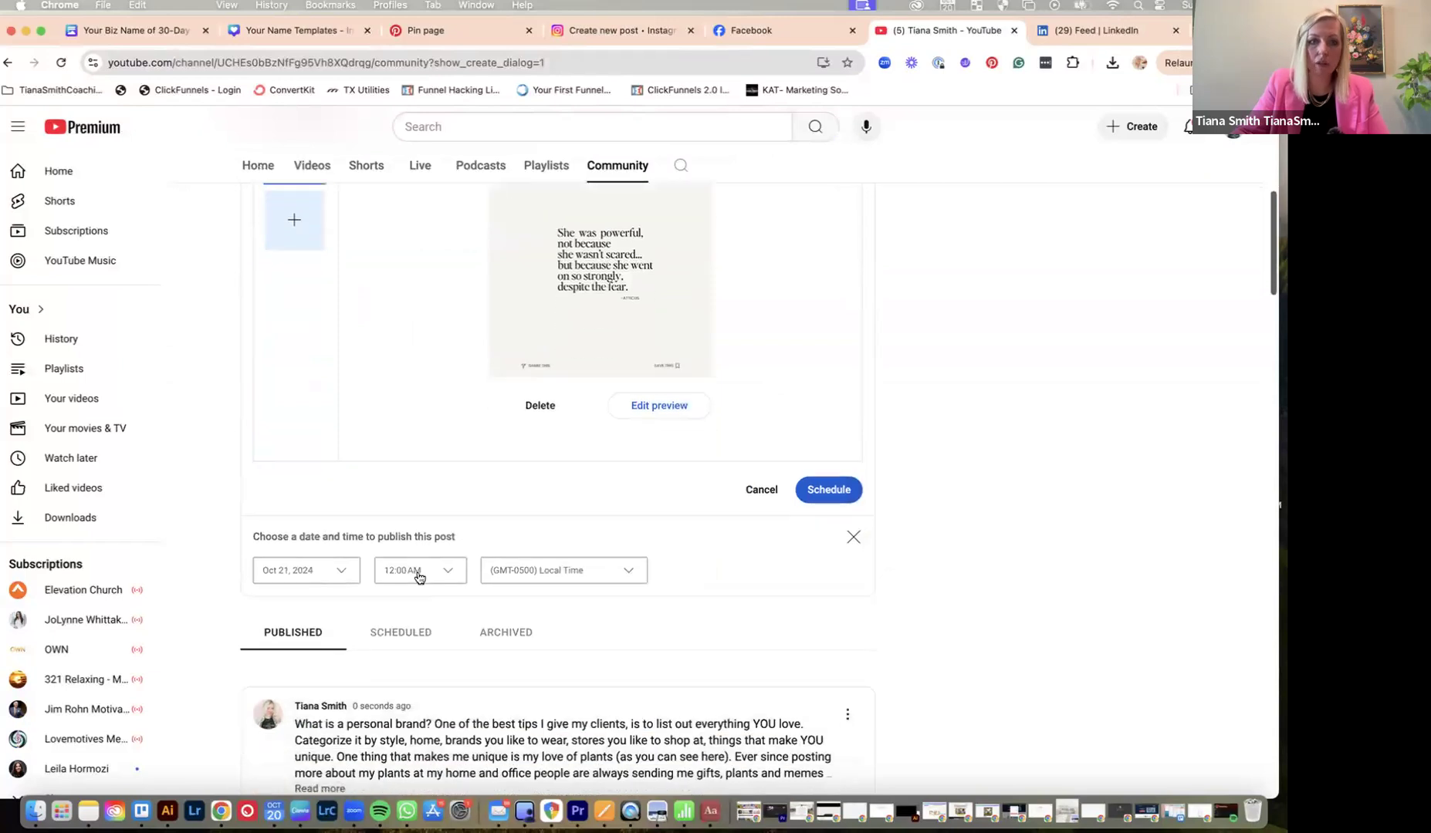
left_click(415, 572)
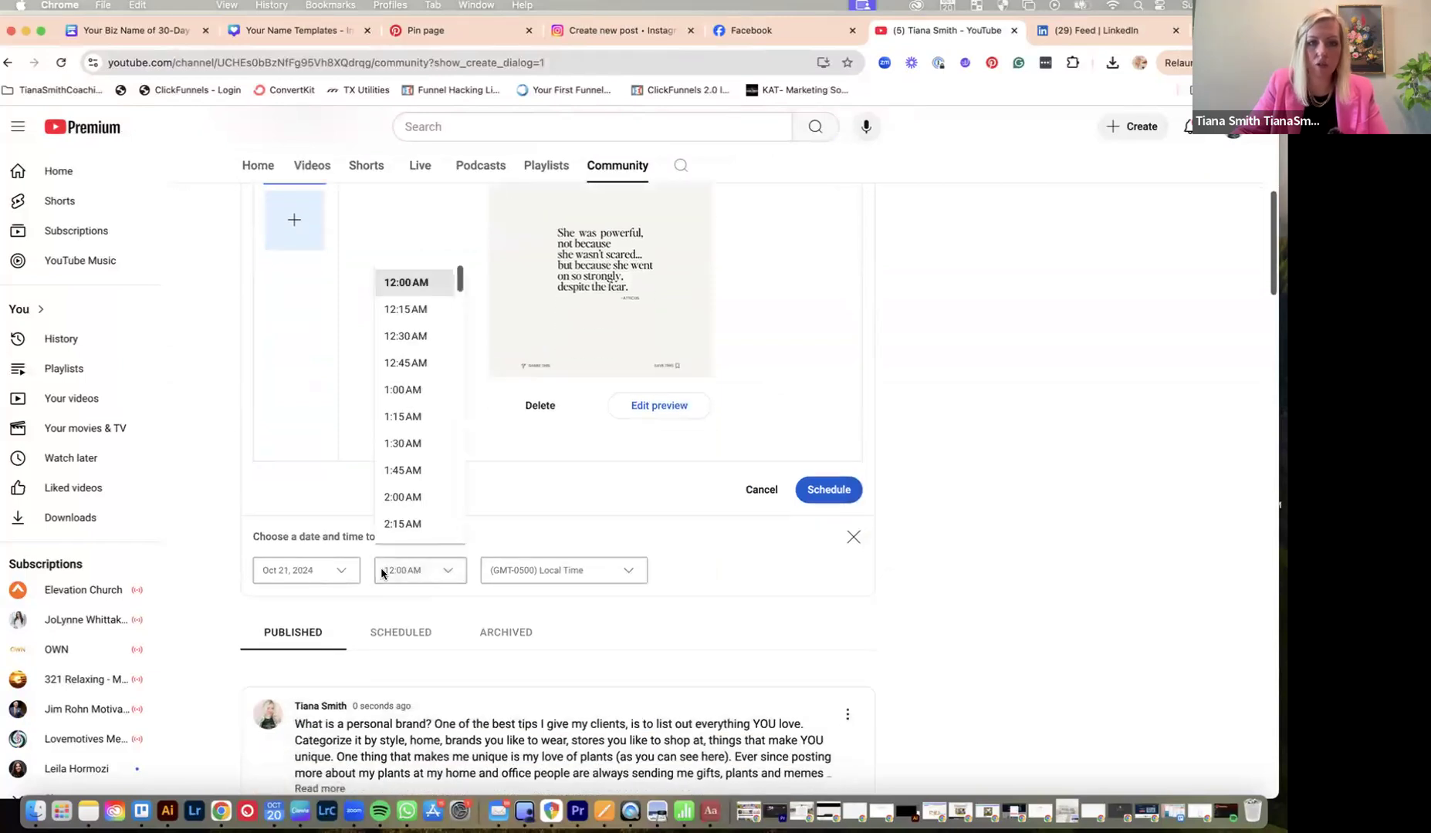
left_click(318, 575)
left_click(267, 453)
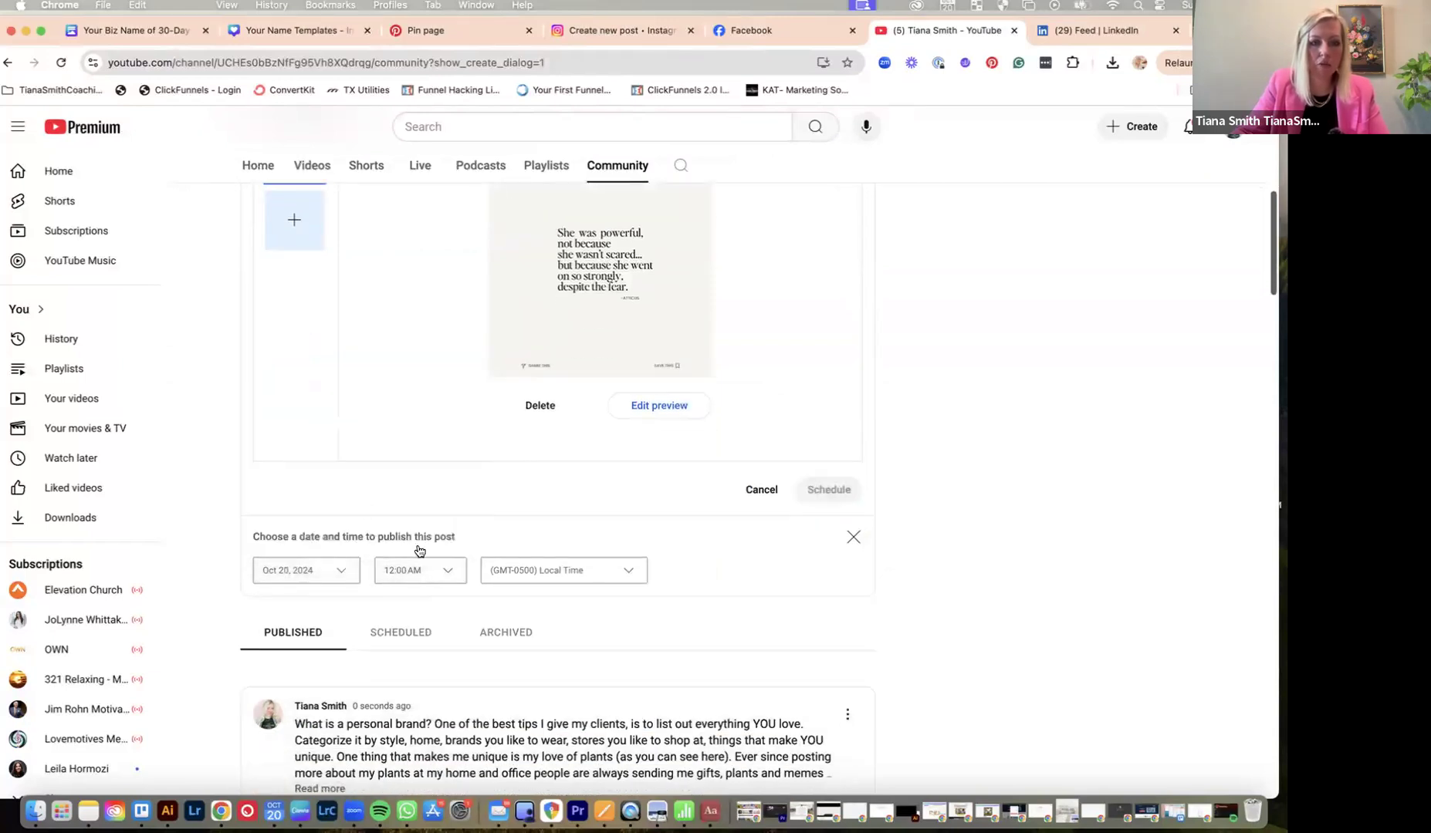
- Set the publishing time of the scheduled post to 6:00 PM
left_click(415, 570)
scroll(422, 386, "down", 6)
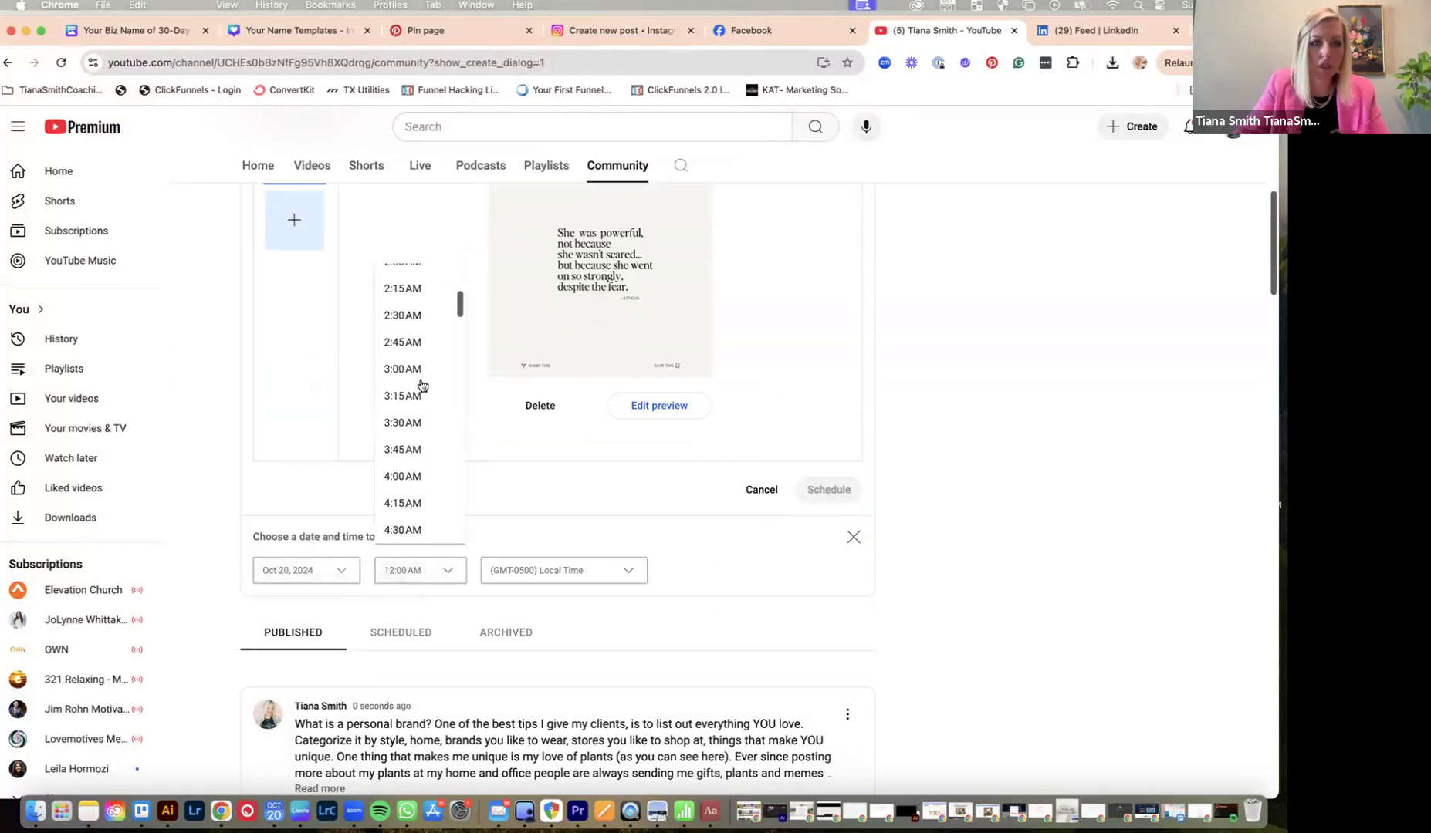
scroll(405, 437, "down", 20)
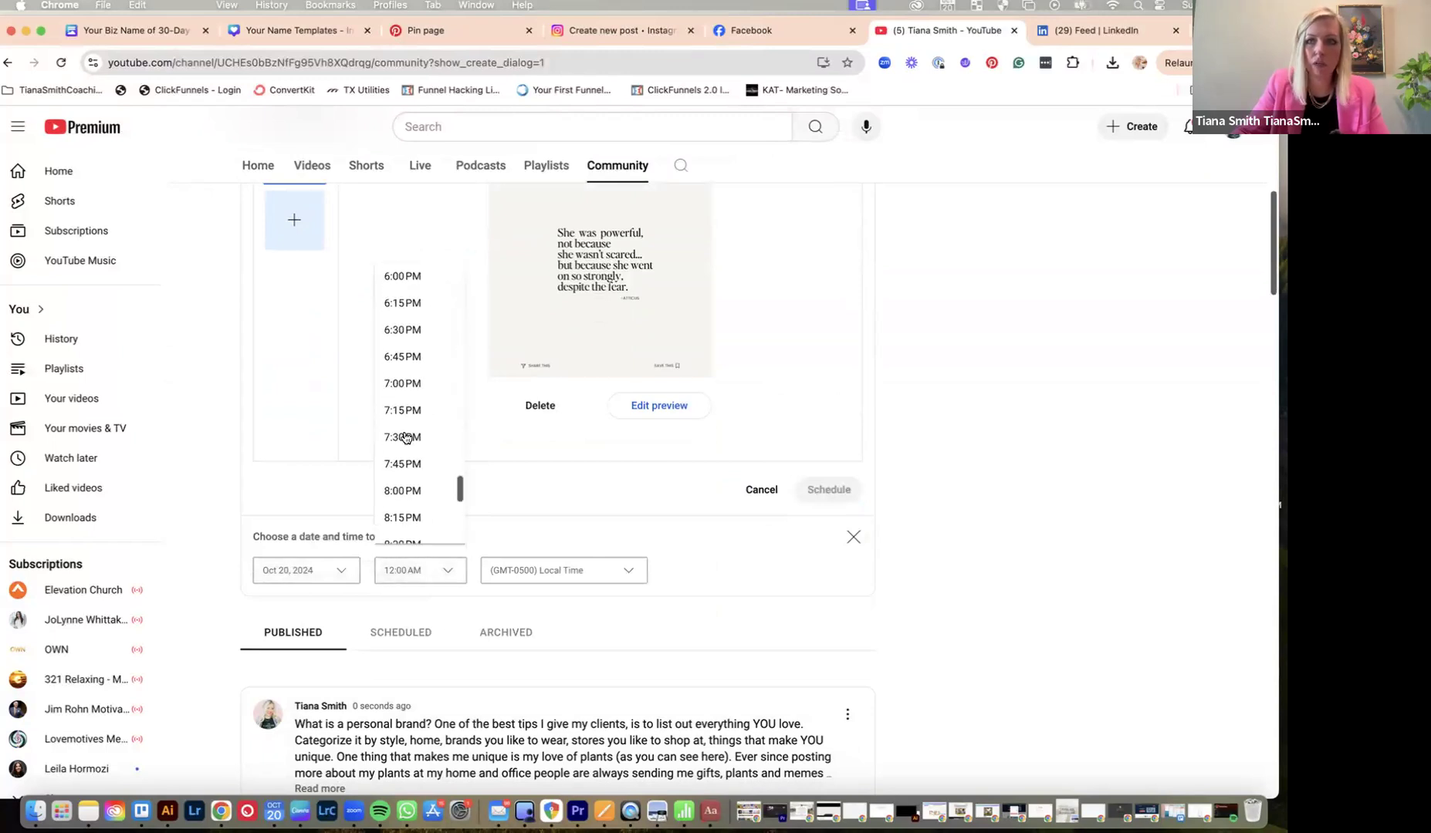
scroll(405, 438, "down", 5)
scroll(405, 438, "up", 2)
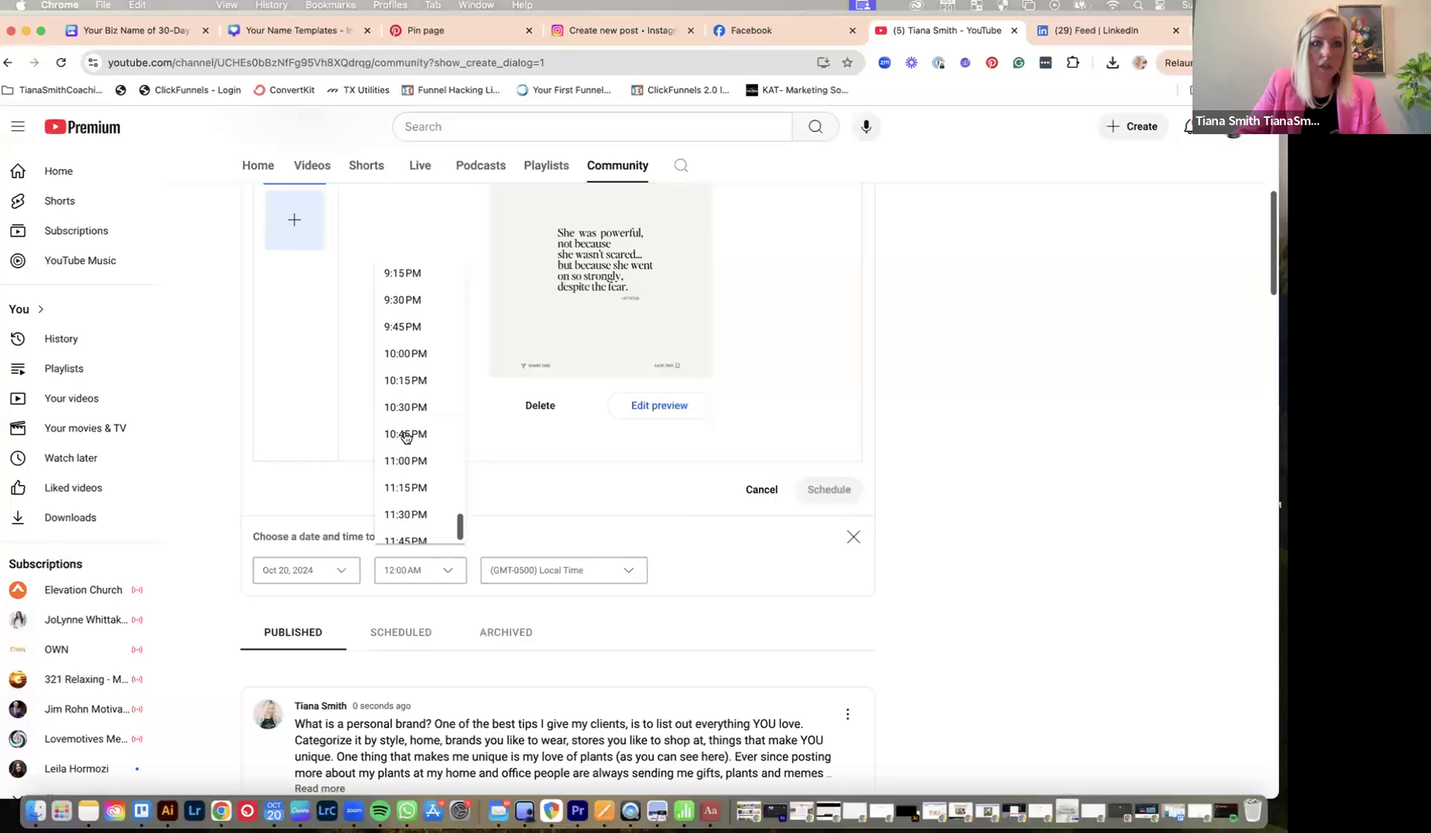
scroll(405, 438, "up", 4)
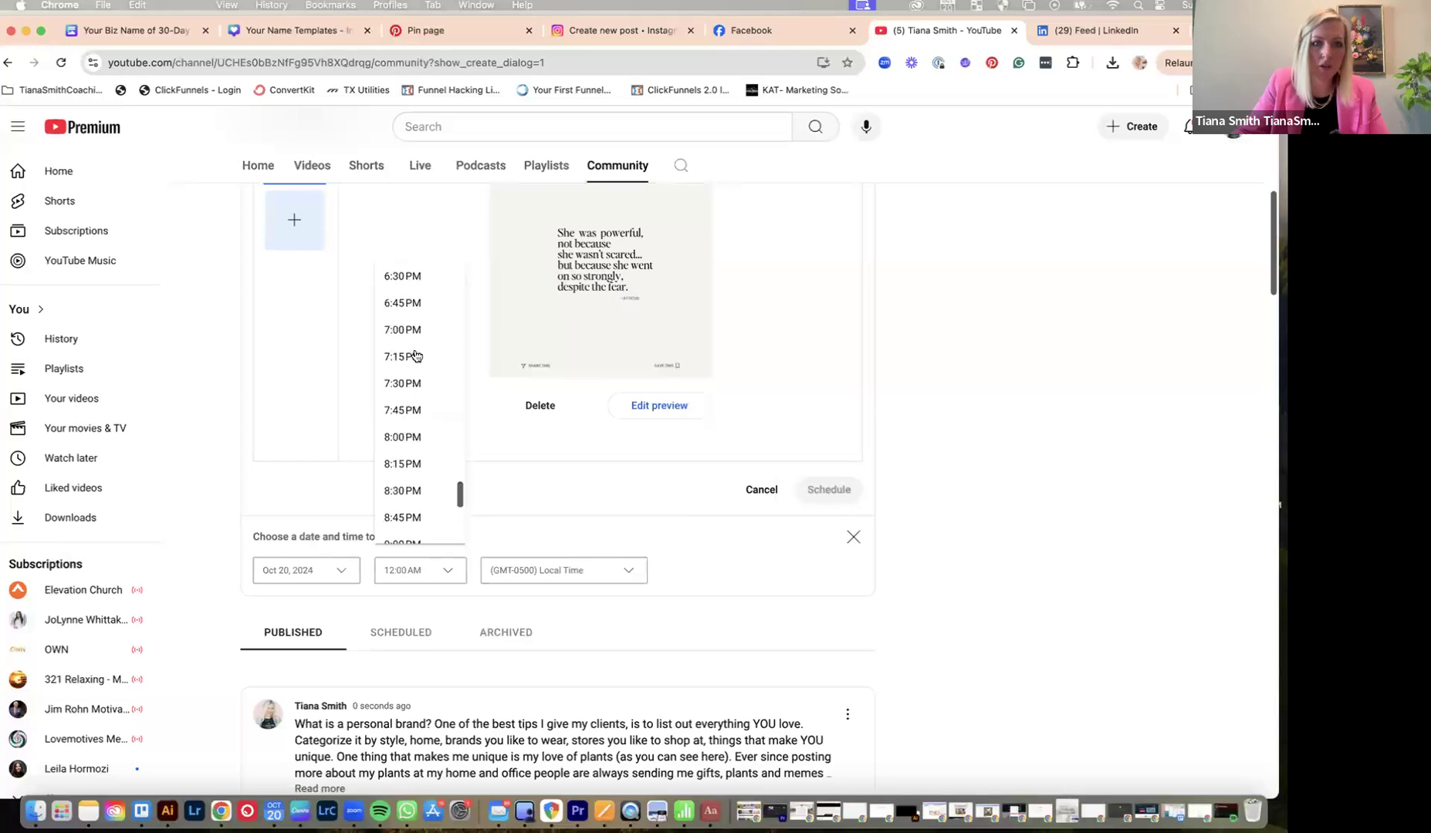
scroll(414, 356, "up", 1)
left_click(413, 330)
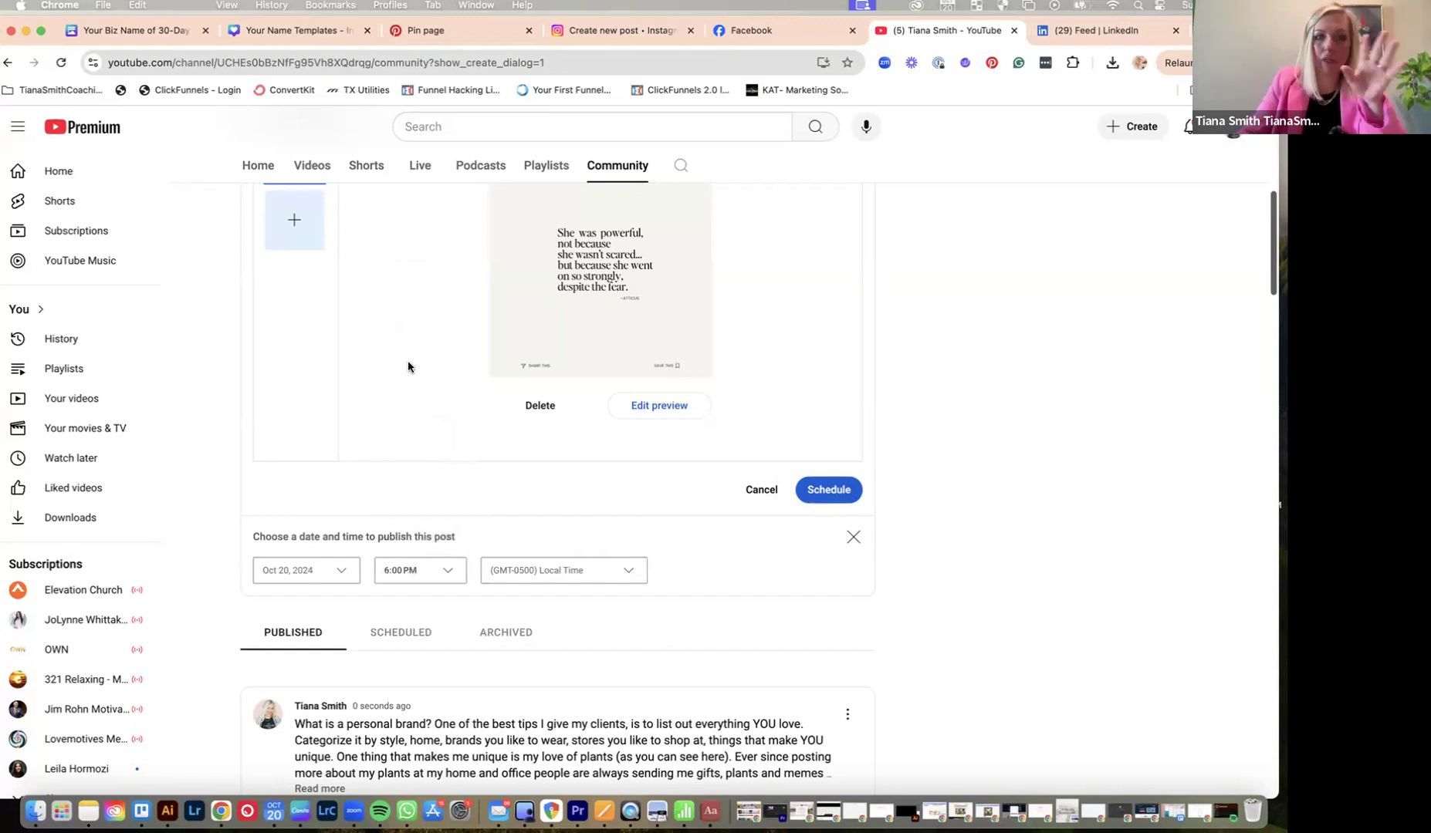
- Recheck the available publishing times, keep 6:00 PM and schedule the community post
left_click(440, 571)
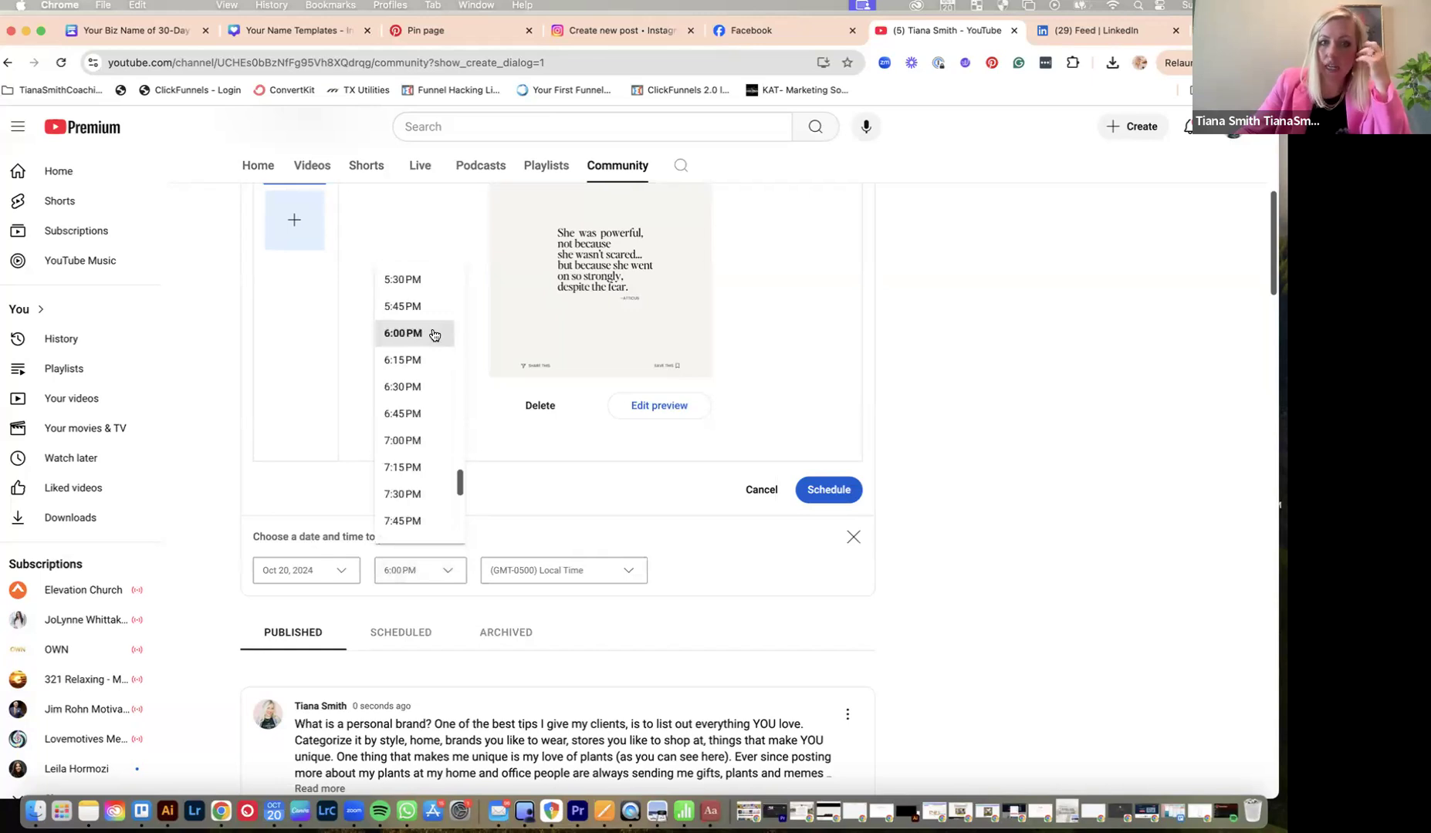
left_click(404, 580)
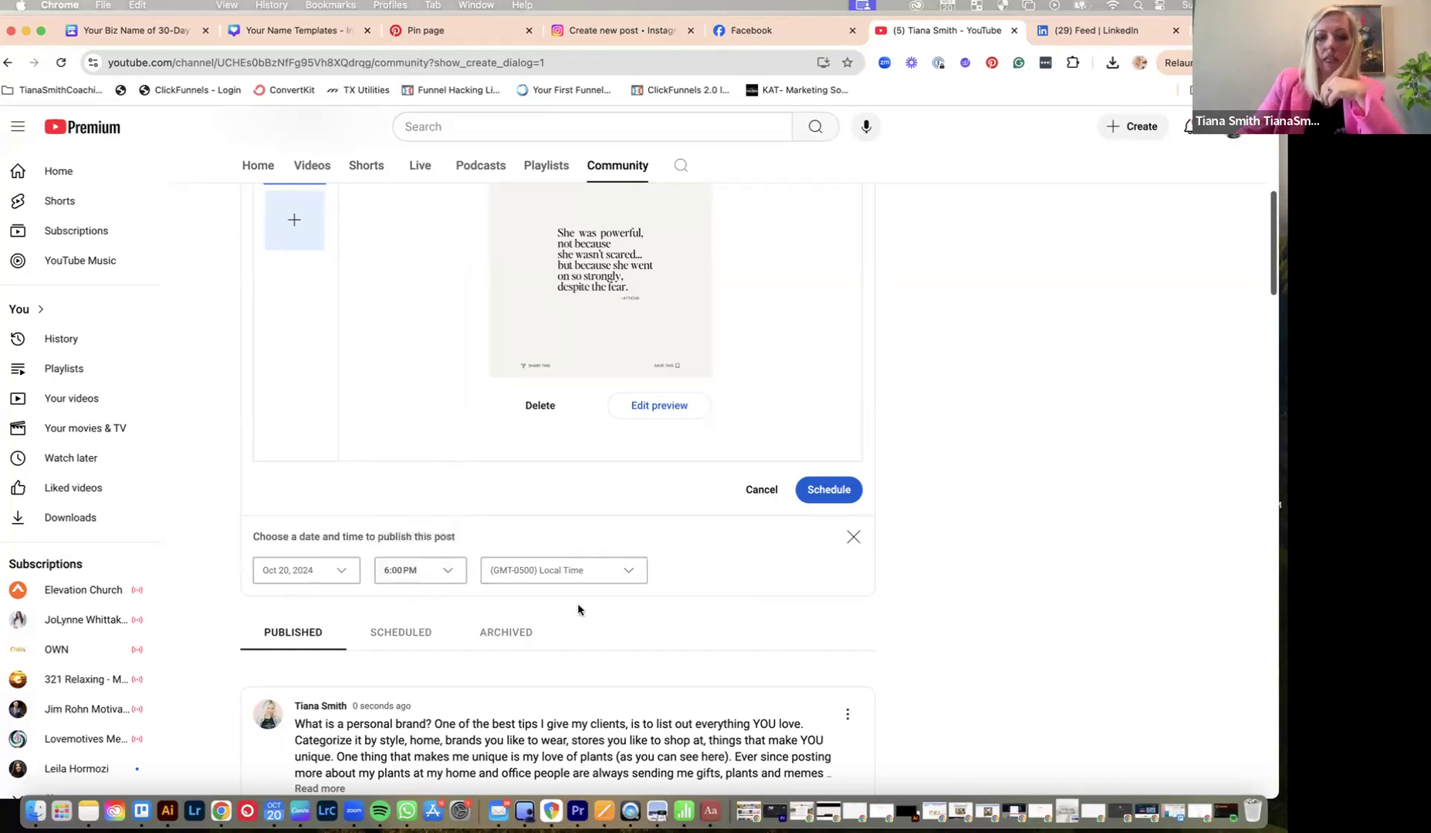
left_click(841, 533)
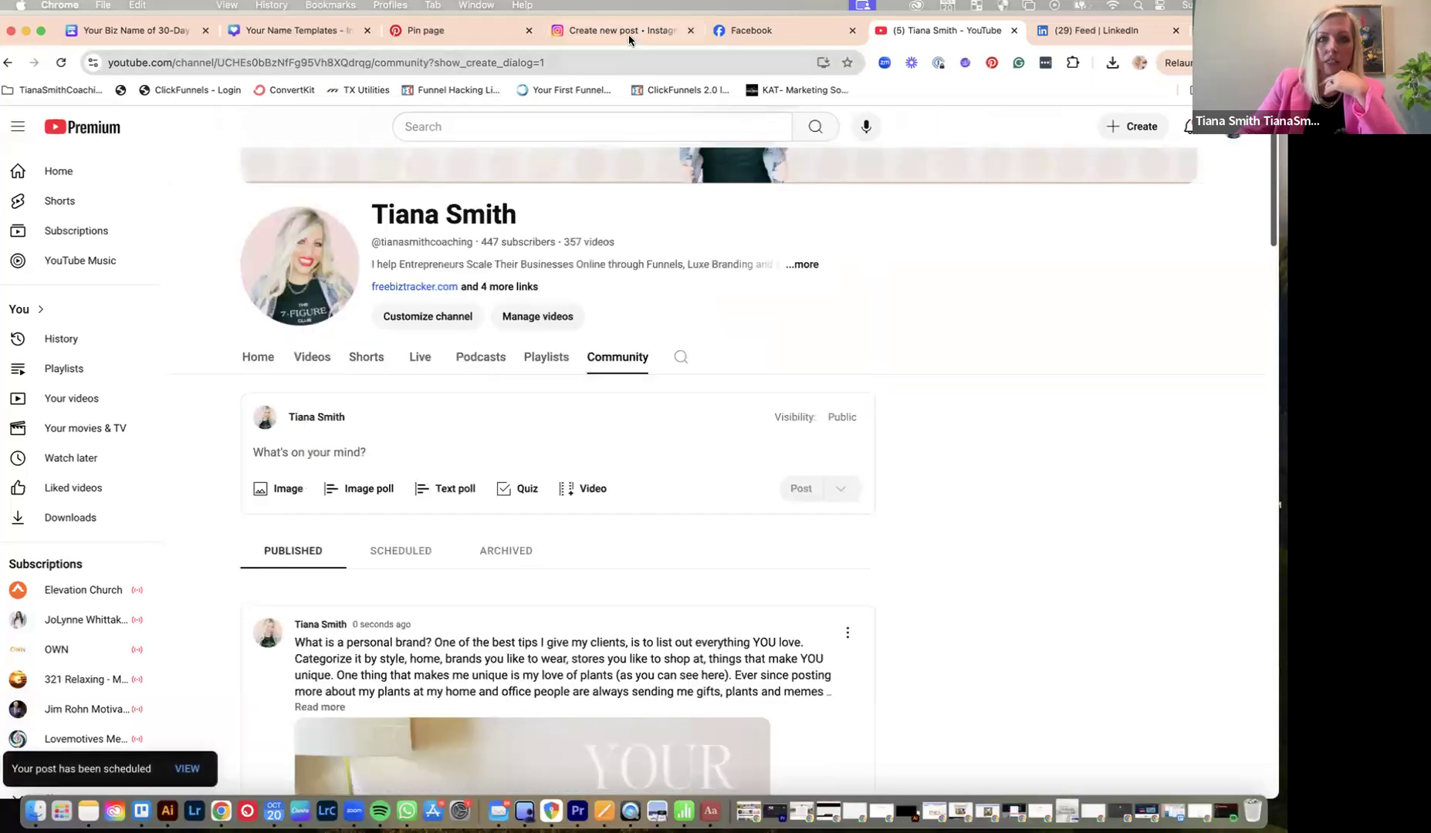
- Switch to Instagram, close the shared-post dialog and reload the profile to view the newest posts
left_click(628, 34)
left_click(1223, 522)
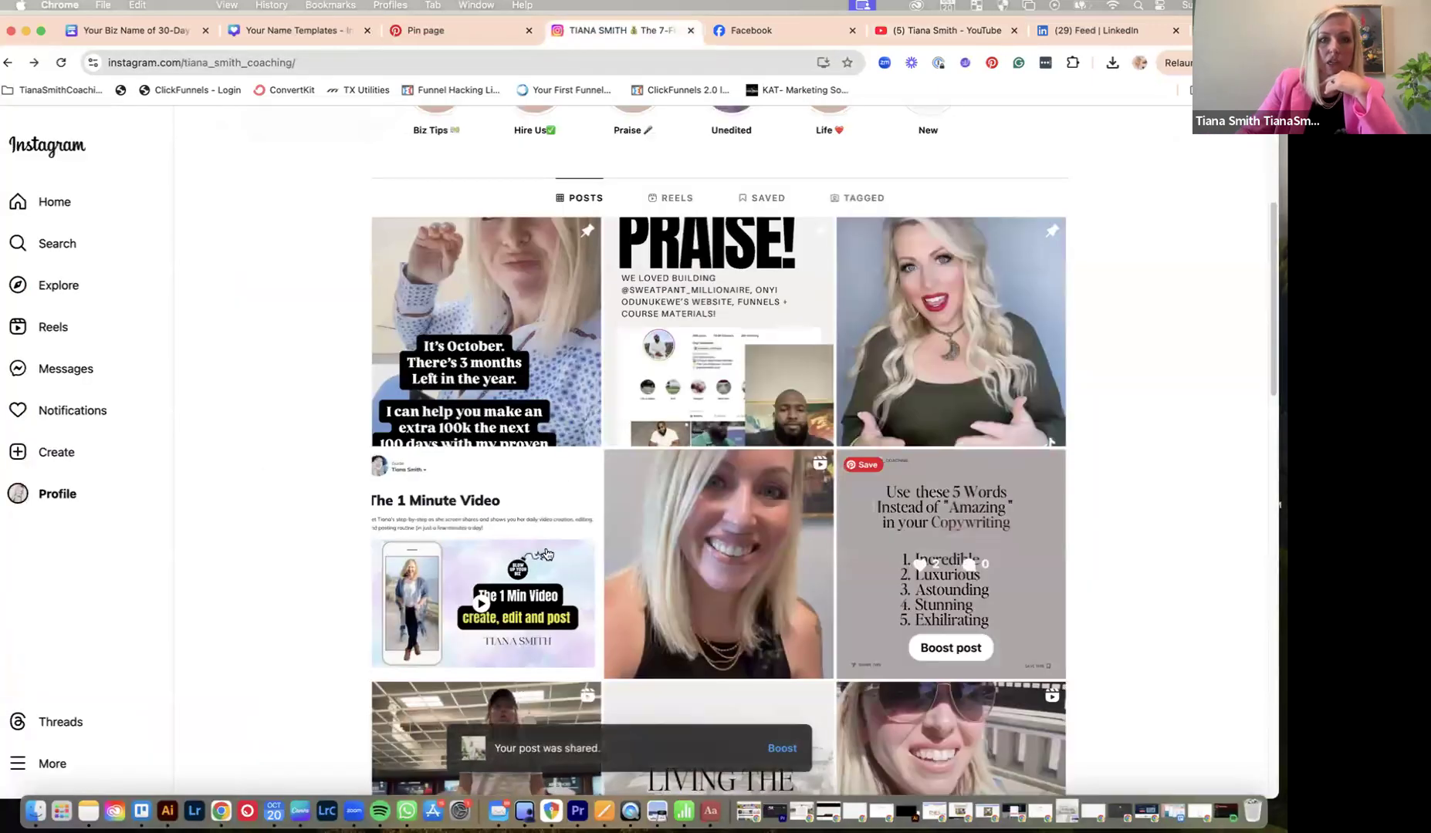
key("Return")
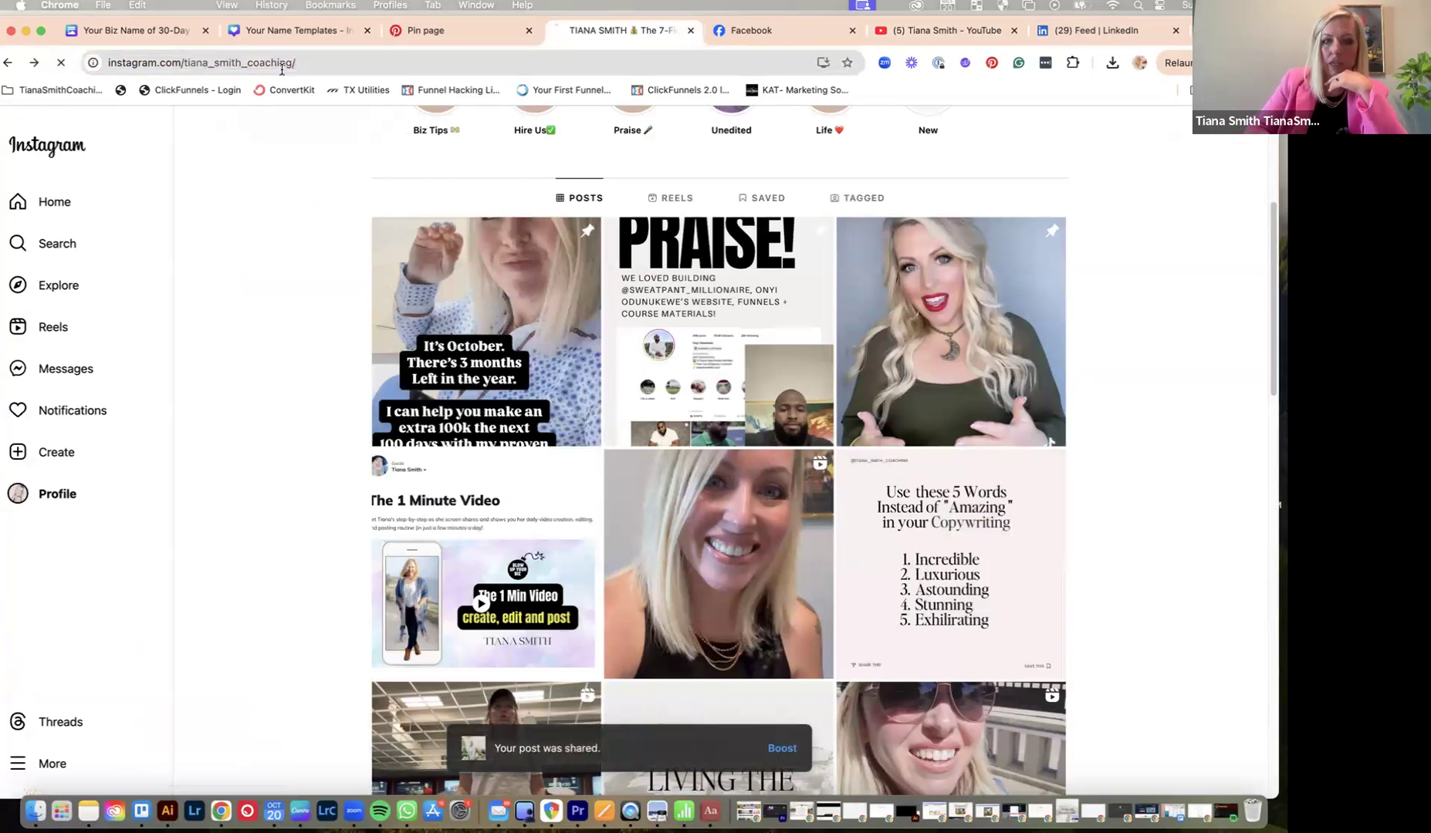
scroll(687, 308, "down", 6)
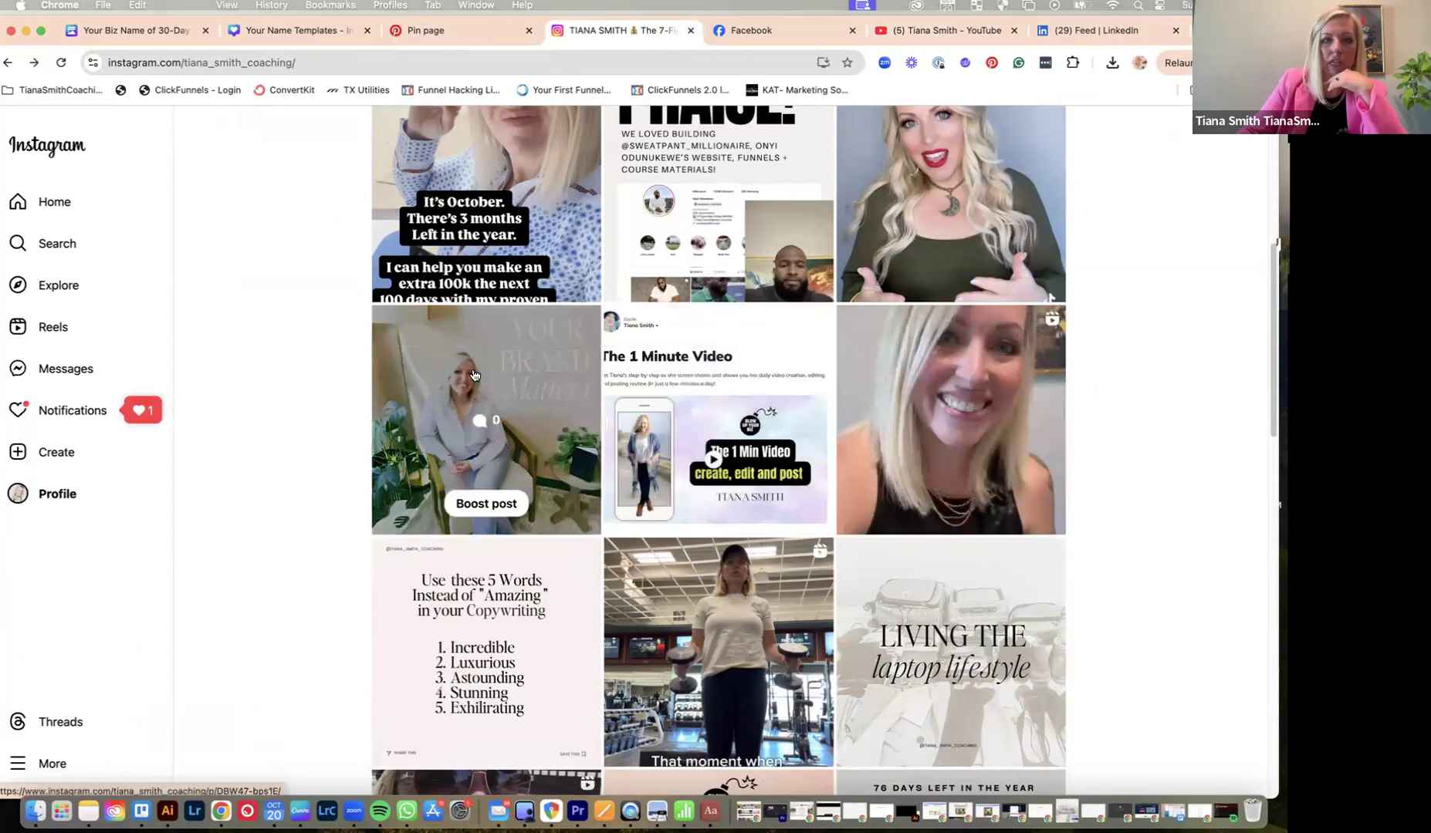
- Create a new Instagram post from Quote Template.png on the Desktop and accept the default crop
left_click(57, 451)
left_click(78, 488)
left_click(621, 518)
left_click(559, 362)
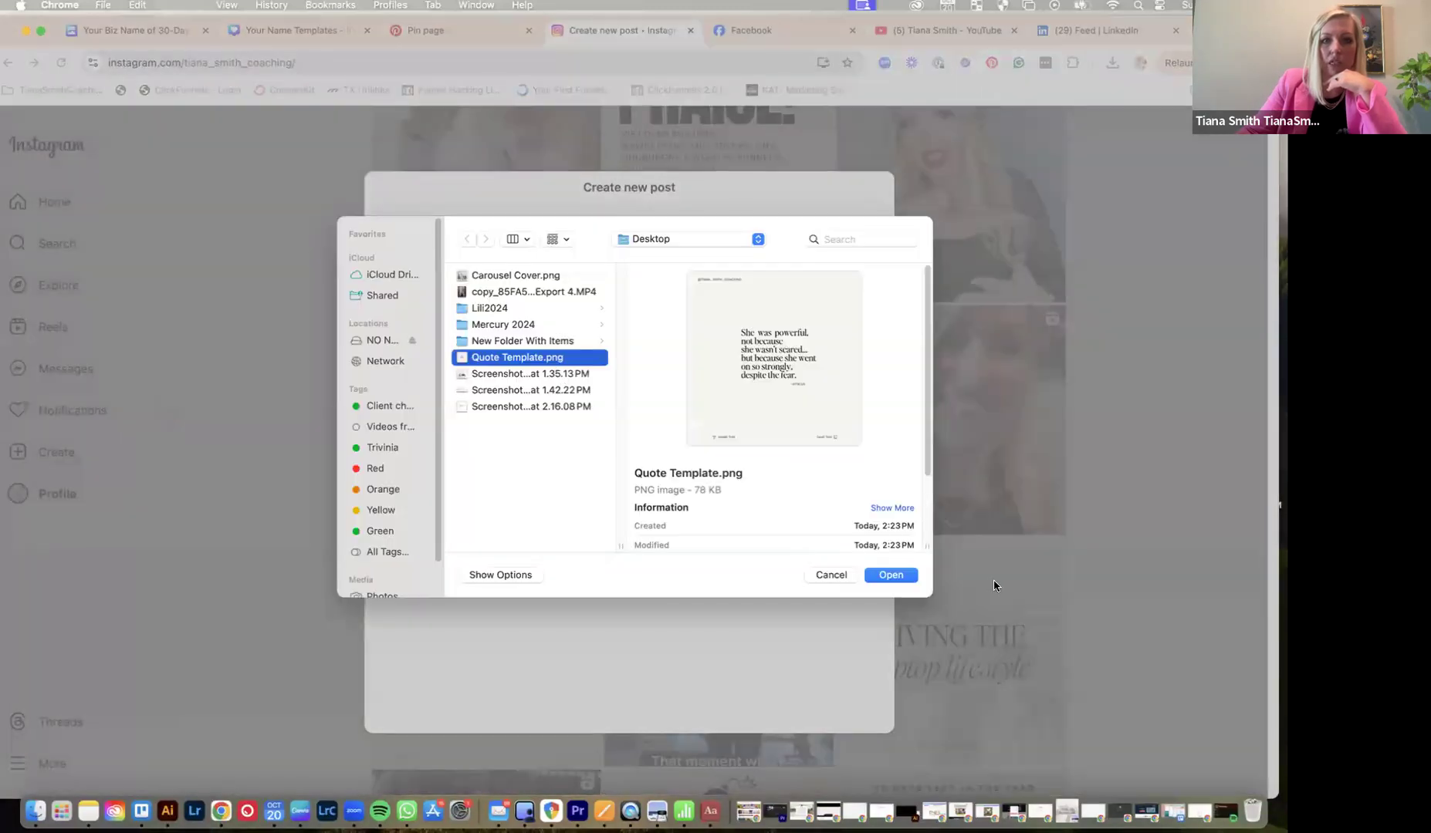
left_click(891, 576)
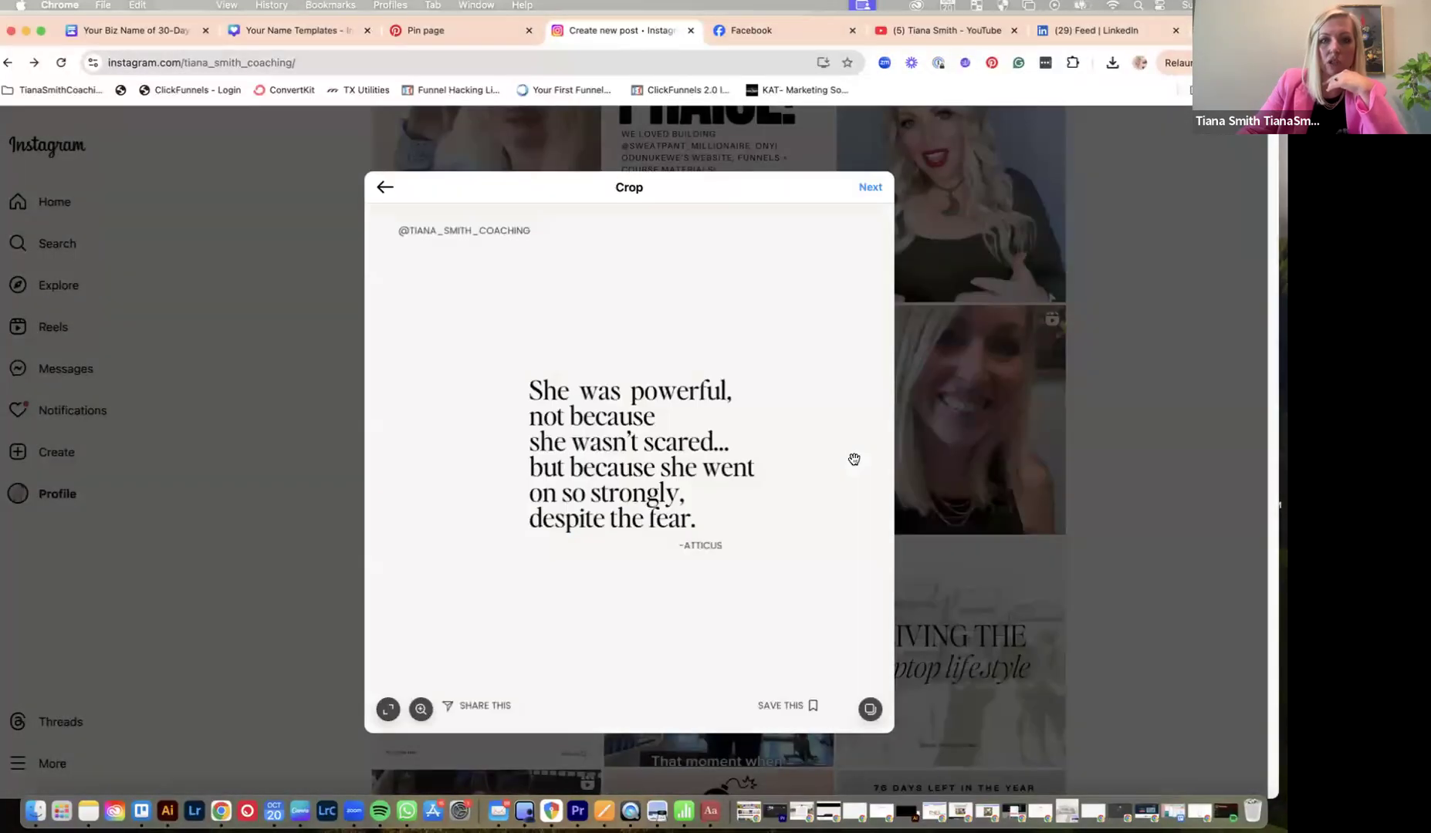
left_click(871, 186)
left_click(870, 187)
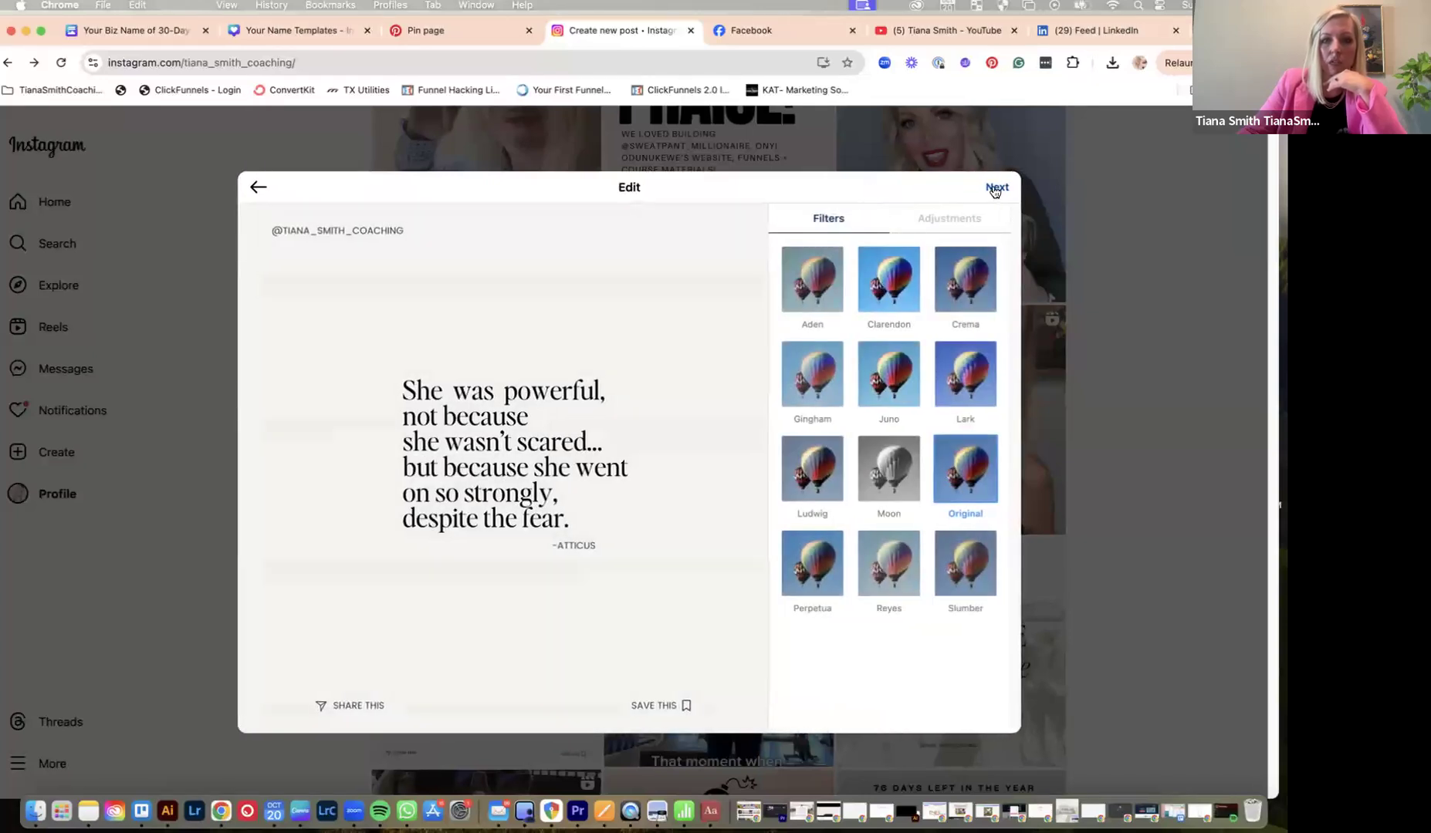
- Keep the original filter, paste the Atticus quote caption, share the Instagram post and dismiss the sharing dialog
left_click(994, 189)
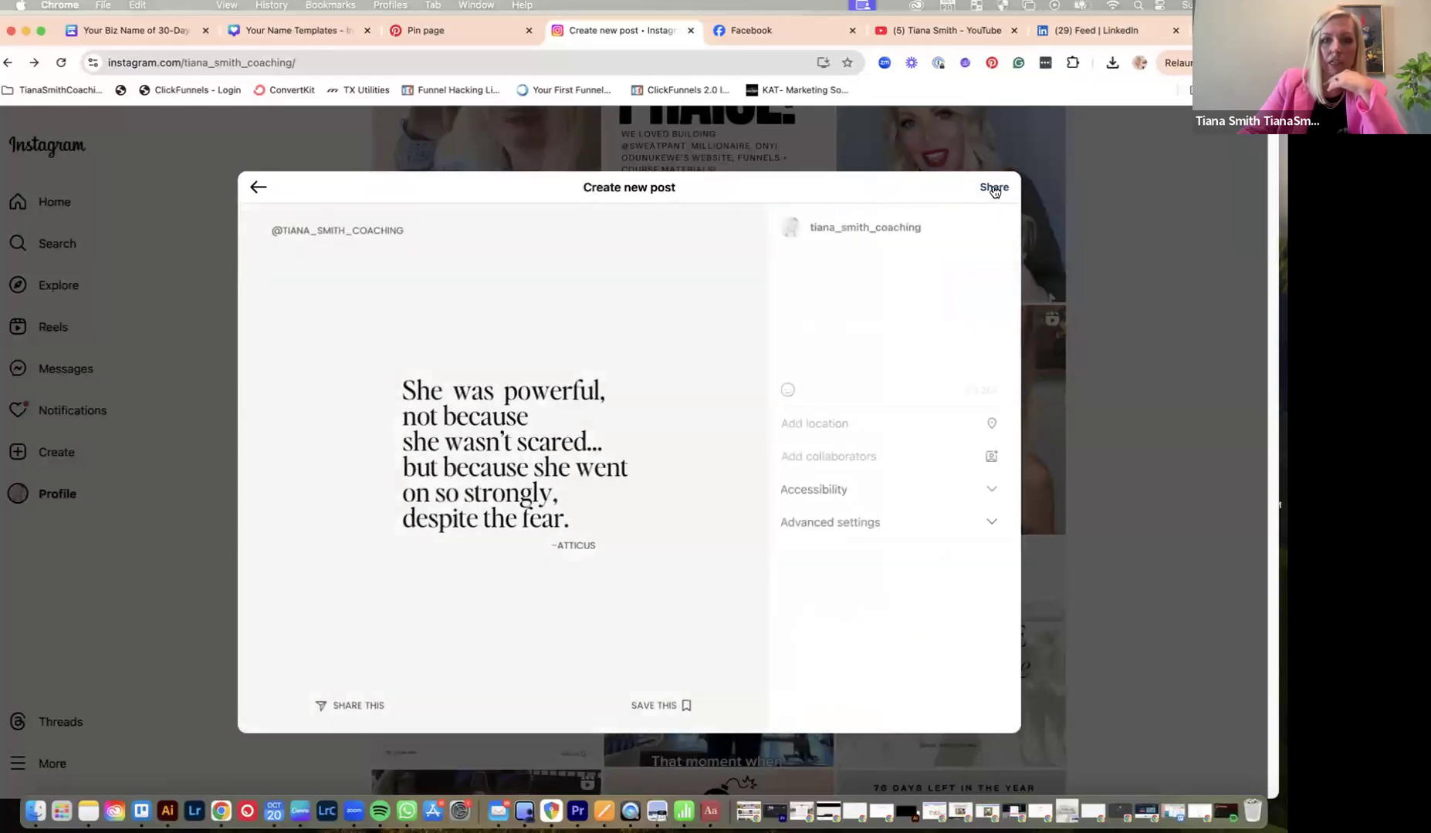
left_click(885, 285)
key("super+v")
left_click(994, 187)
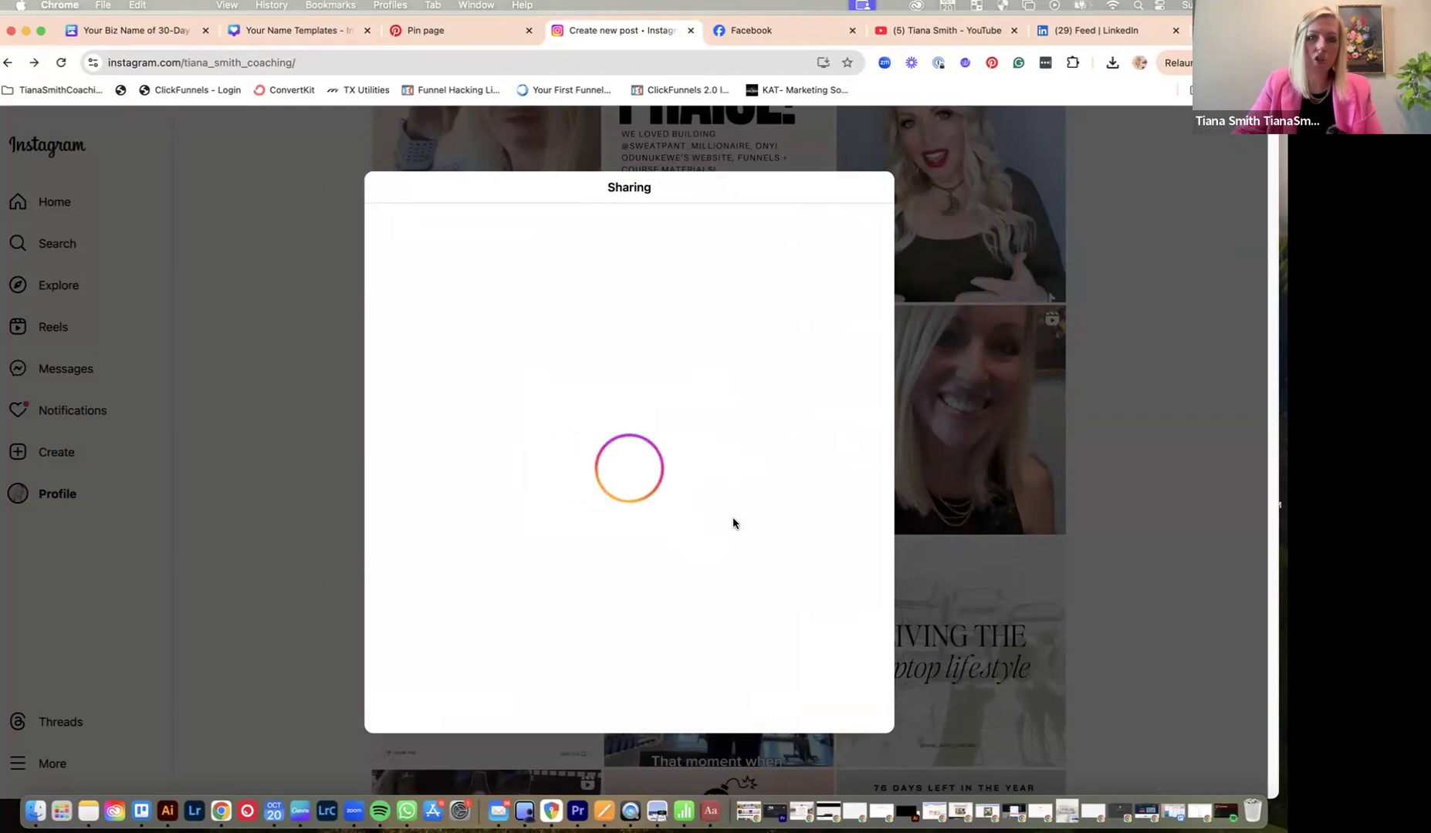
left_click(1208, 474)
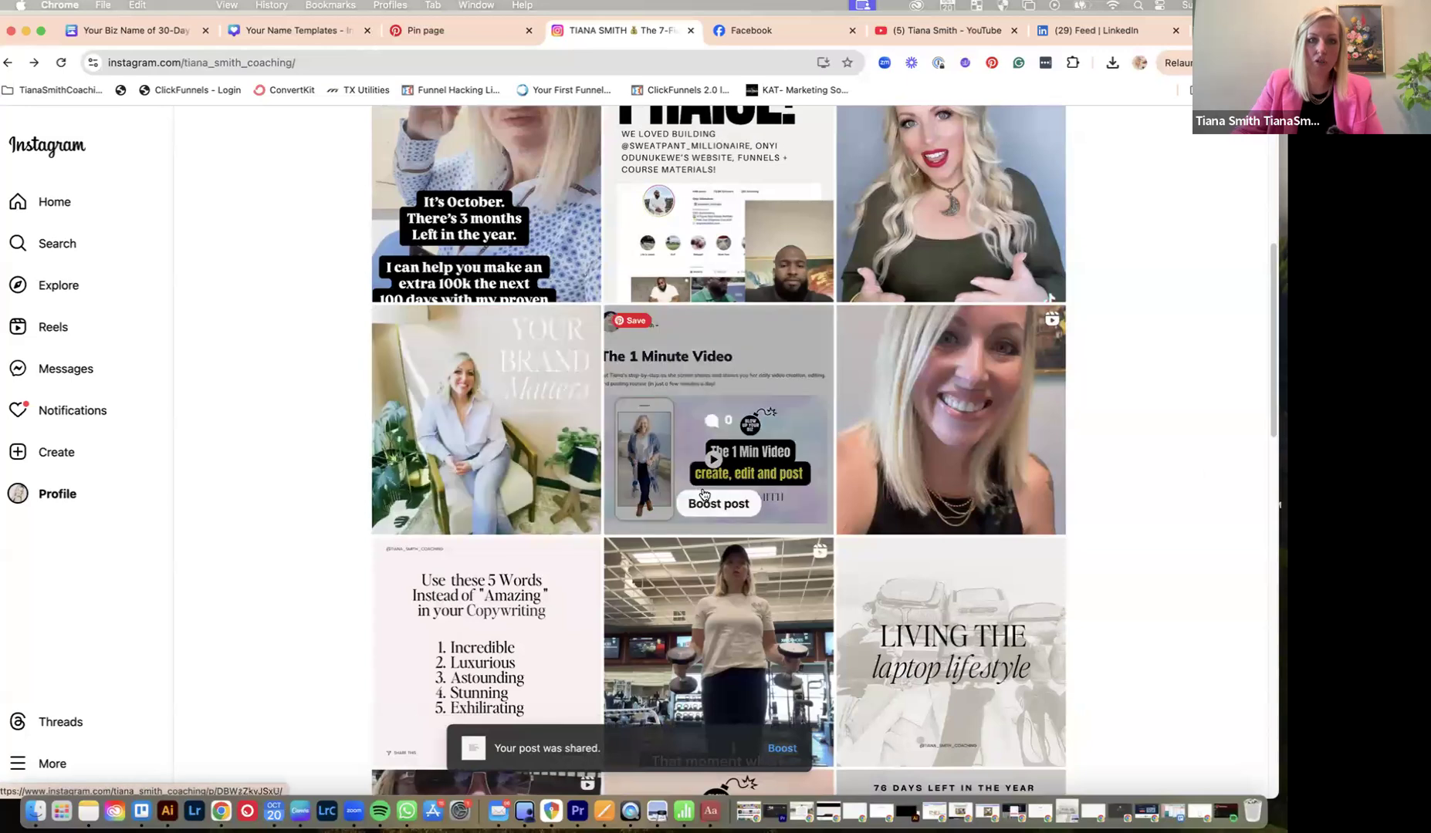
- Reload the Instagram profile and check the posts grid for the quote graphic
left_click(334, 62)
key("Return")
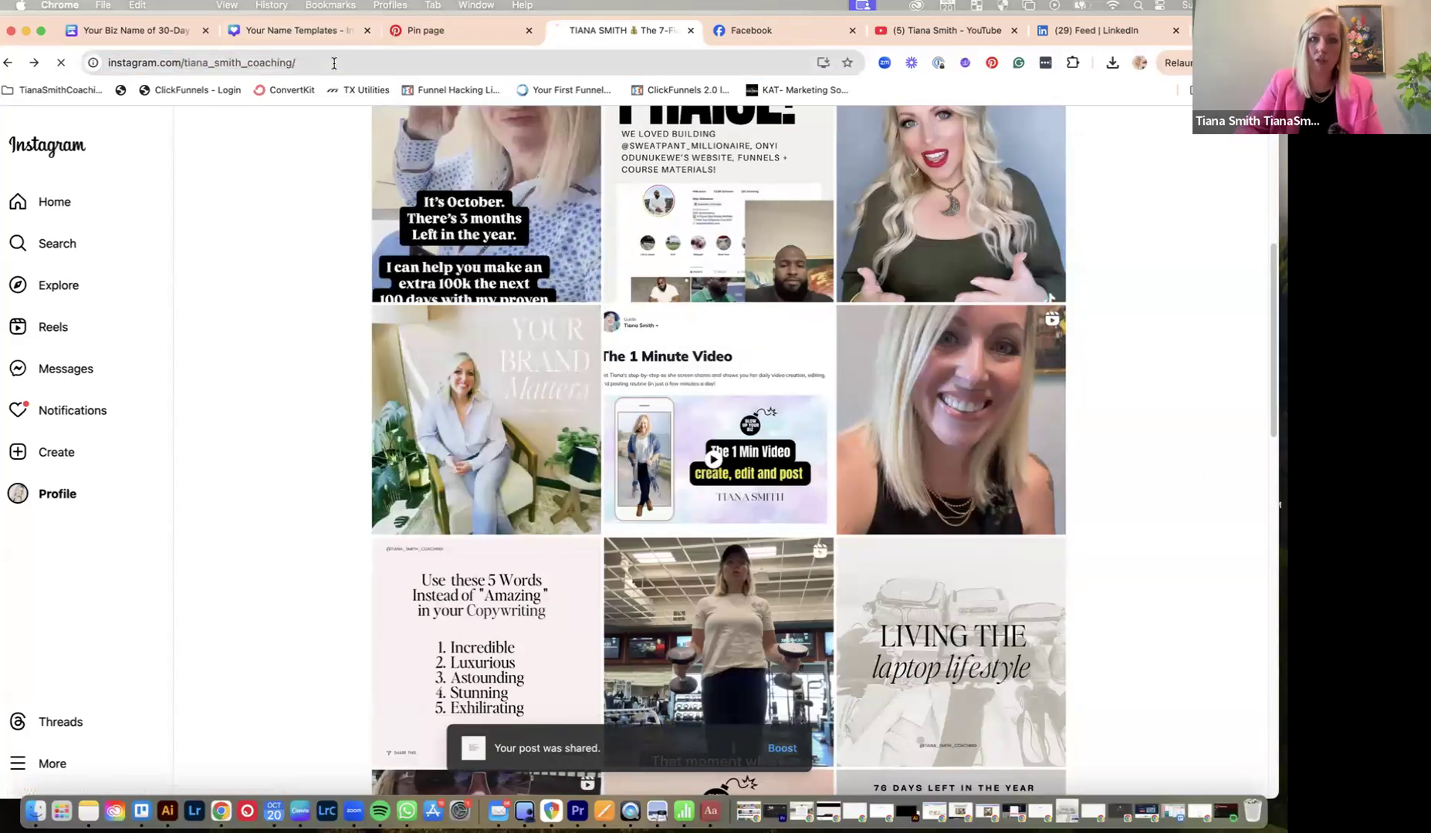
scroll(1035, 336, "down", 7)
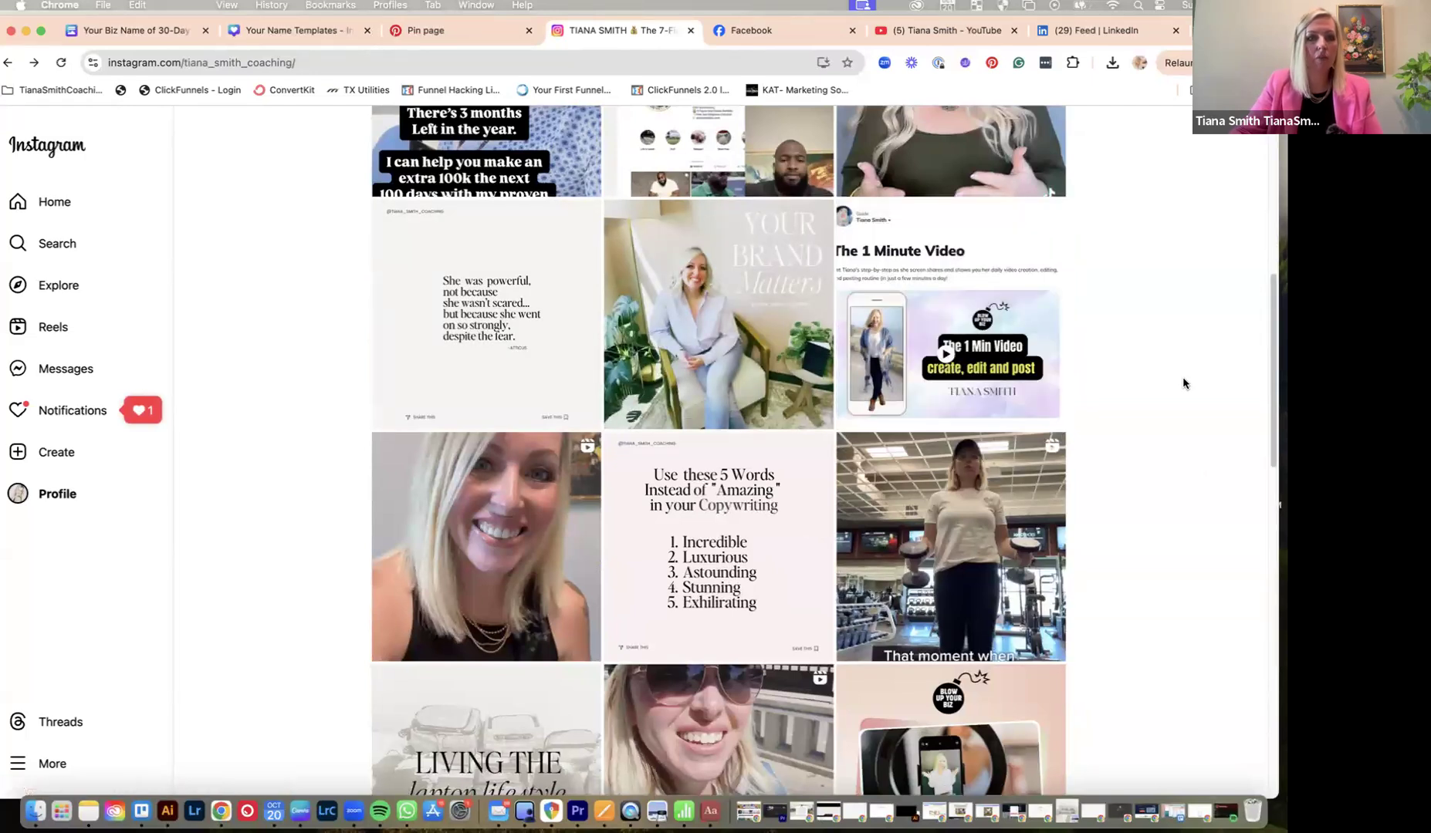
scroll(1182, 377, "up", 7)
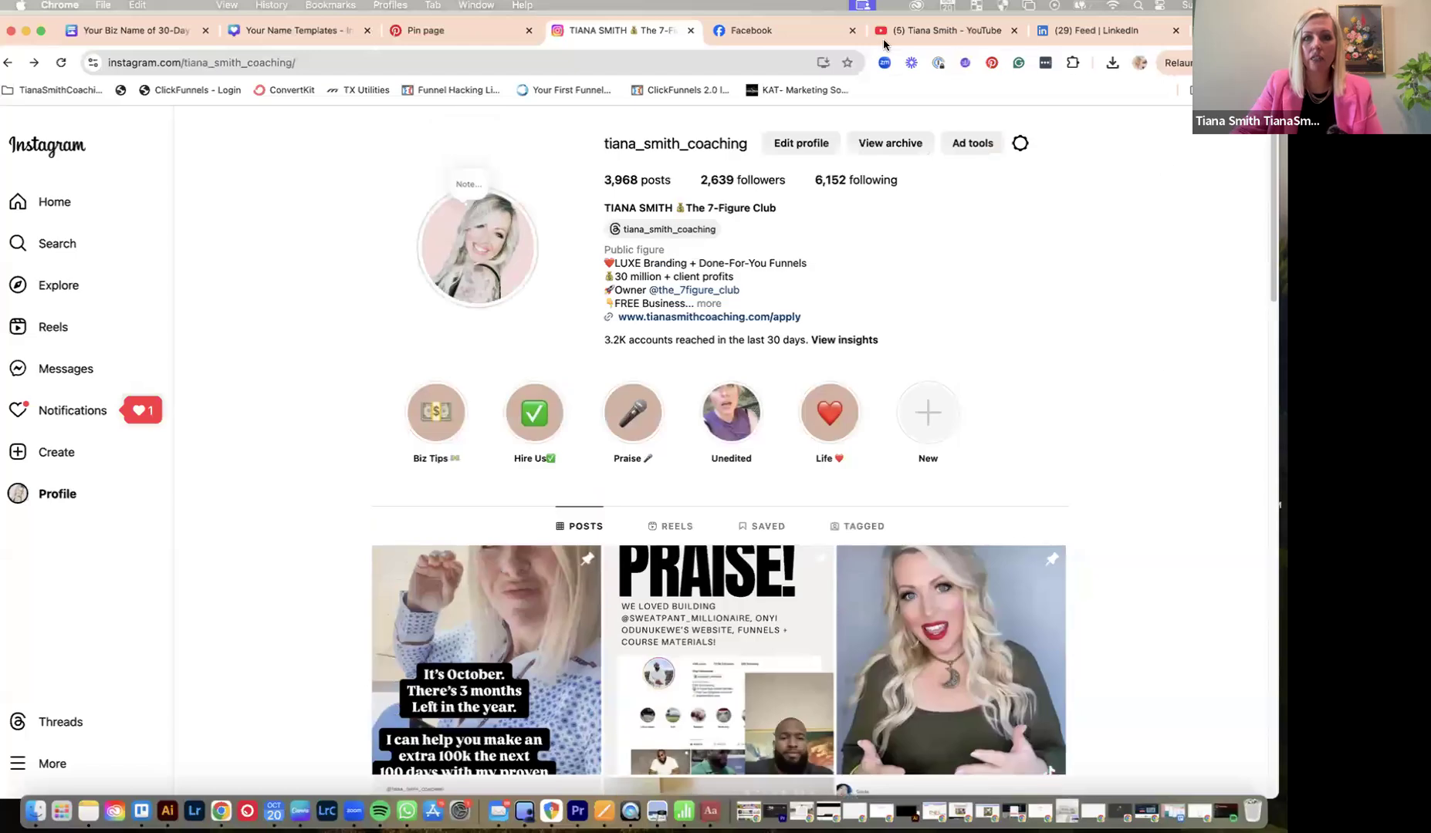
- Switch to Facebook and create a post with the "I love this quote by Atticus..." caption and Quote Template.png from the Desktop
left_click(795, 31)
scroll(674, 218, "up", 3)
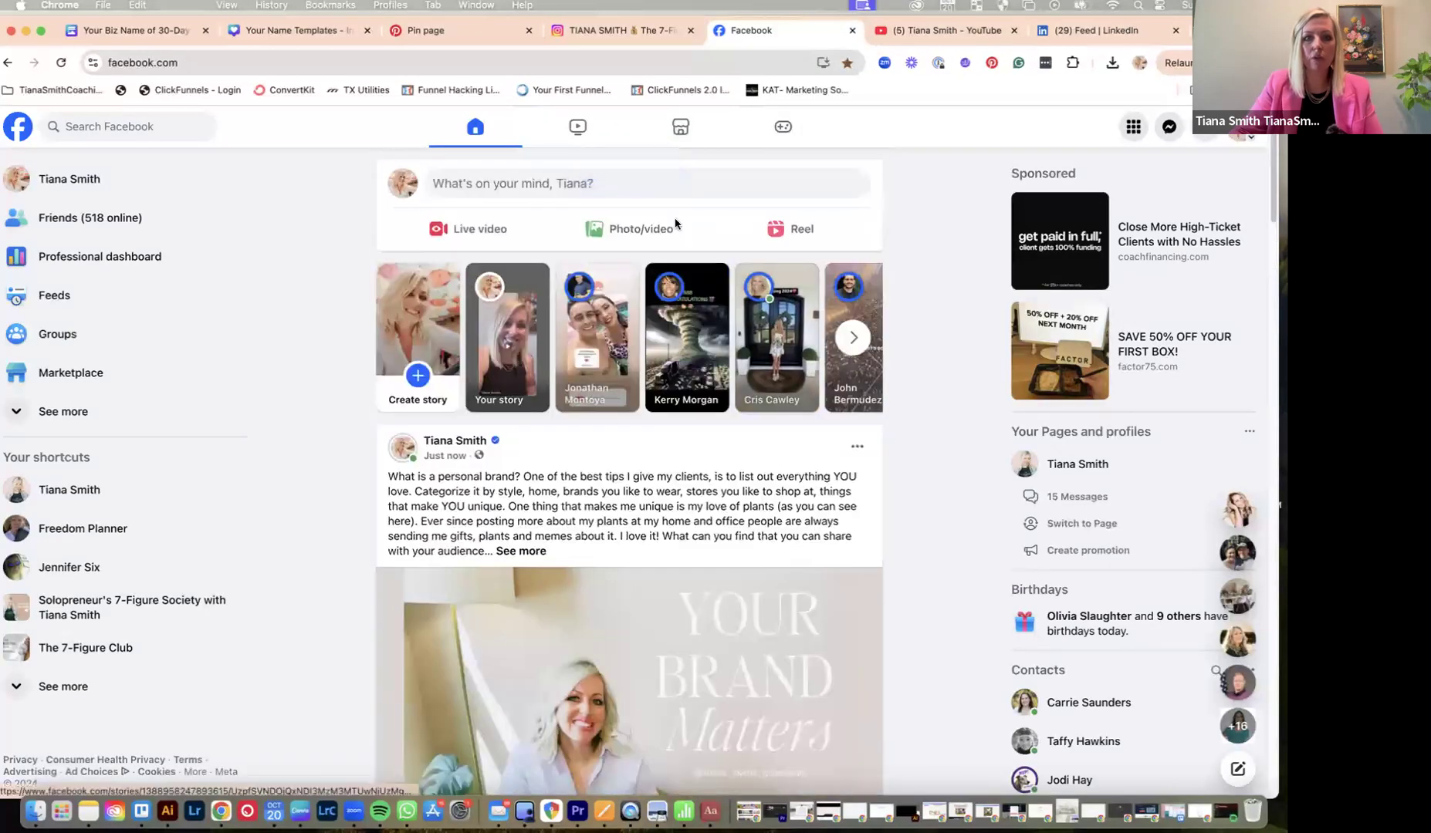
left_click(662, 197)
type("I love this quote by Atticus. The truth is- anytime I've faced a big dream or goal...the road has been blocked by an obstacle. An obstacle that has truly scared me many times. But...as the saying goes...courage is not the lack of fear...but of doing it anyway. Keep going, friend. Don't run from fear. Run through it. You will be stronger on the other side.")
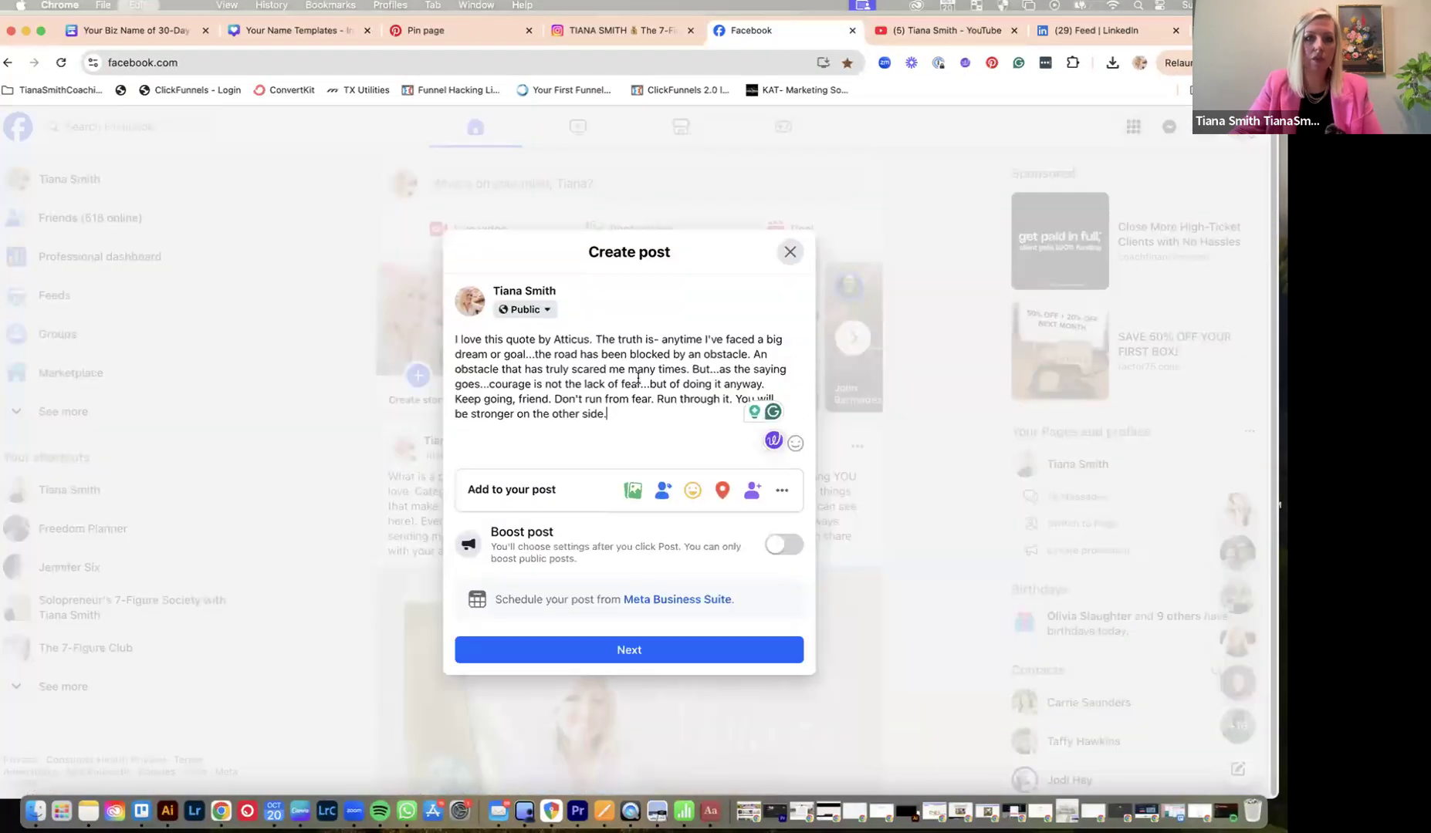
left_click(633, 490)
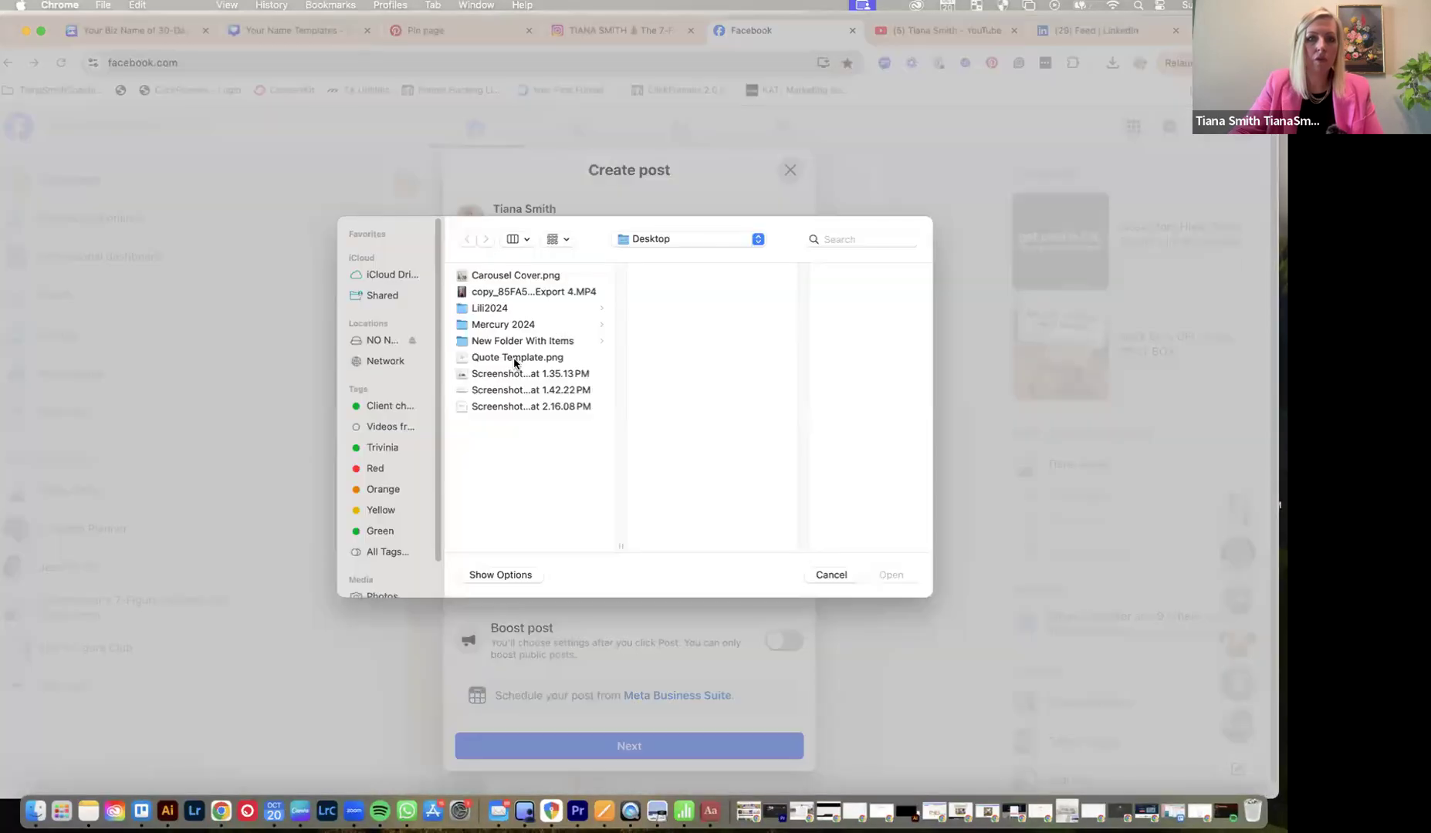
left_click(512, 360)
left_click(912, 580)
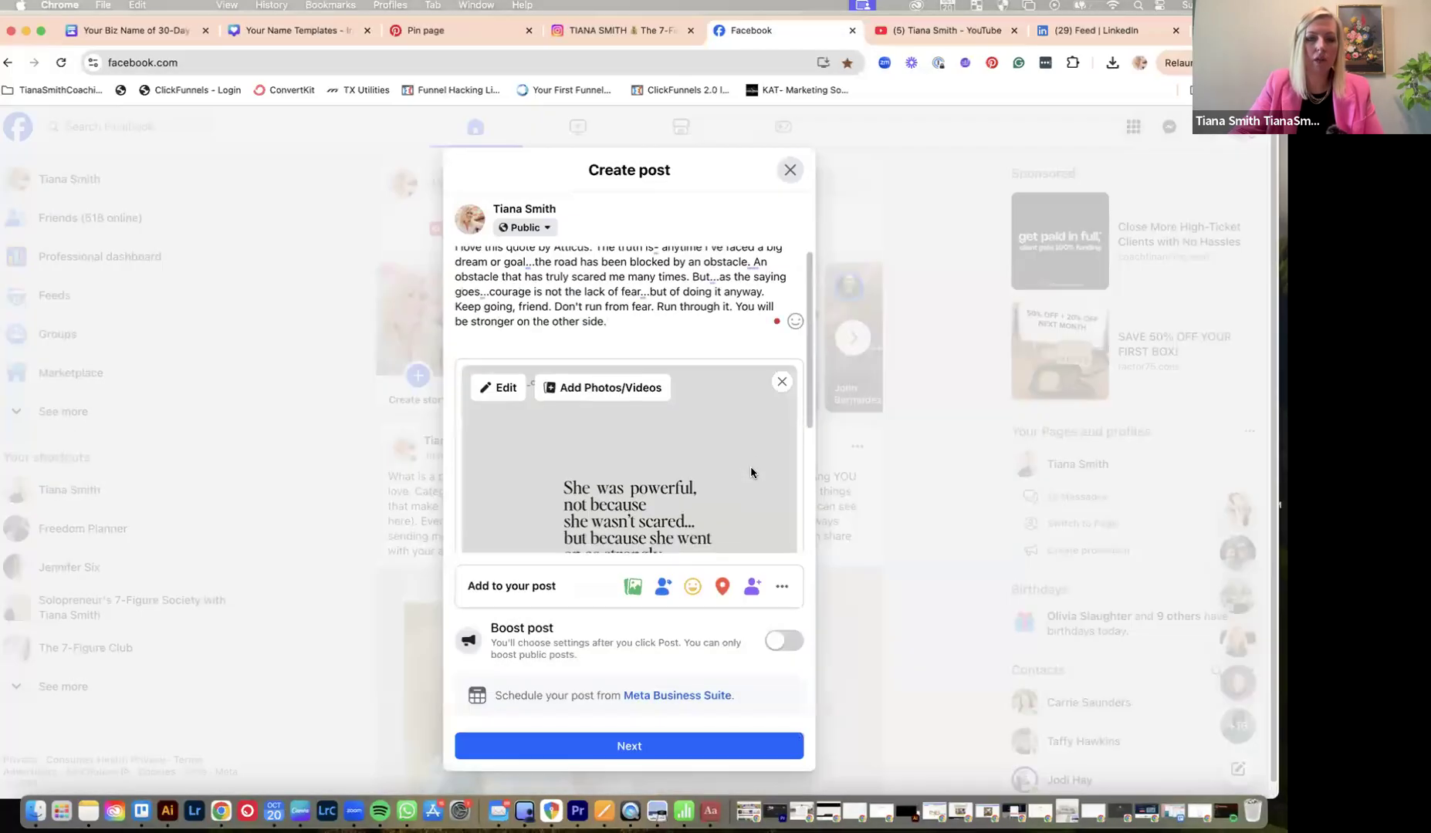
- Include the first listed page as a destination alongside the profile and publish the Facebook post
scroll(750, 466, "down", 3)
left_click(729, 745)
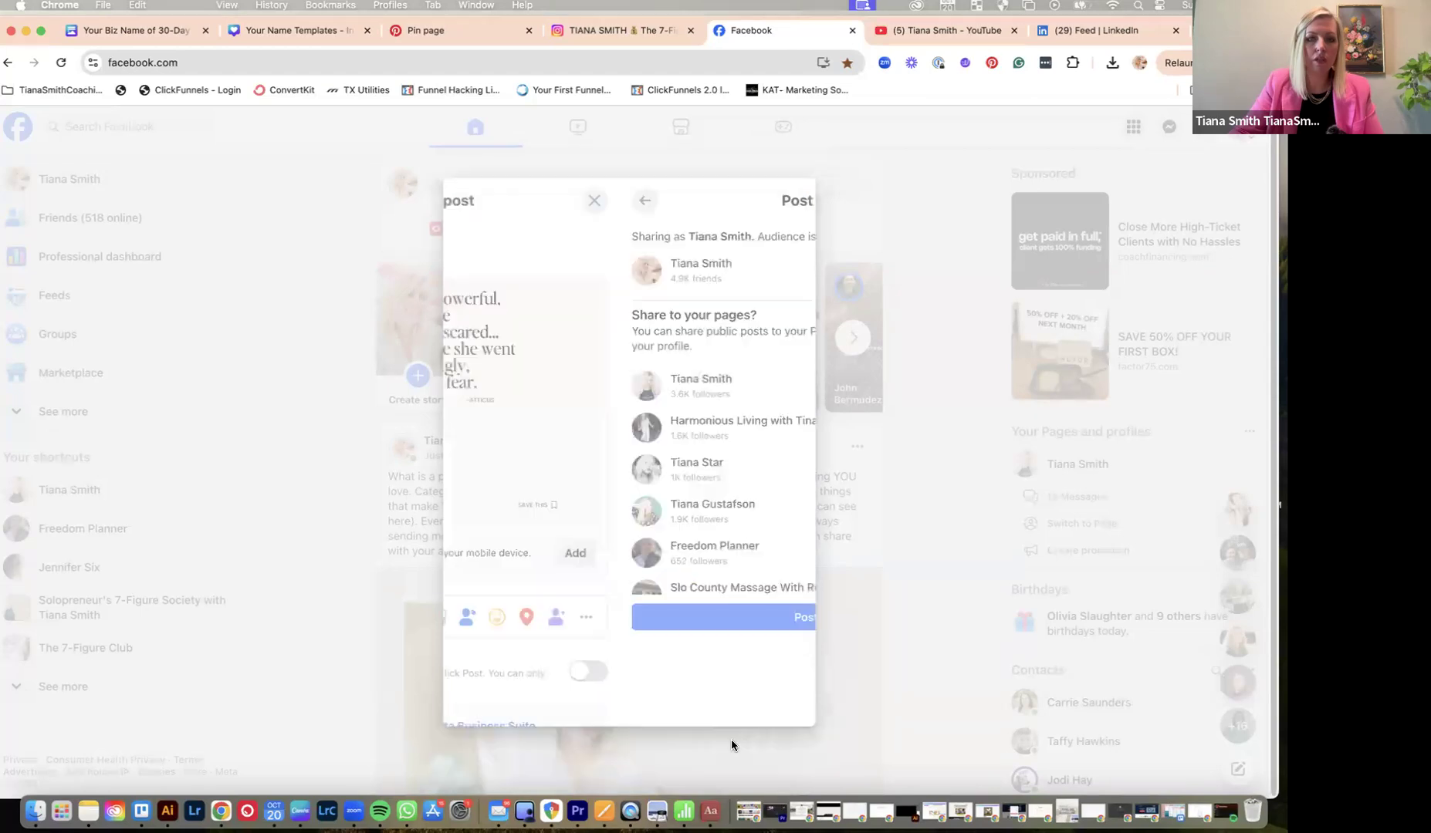
left_click(797, 442)
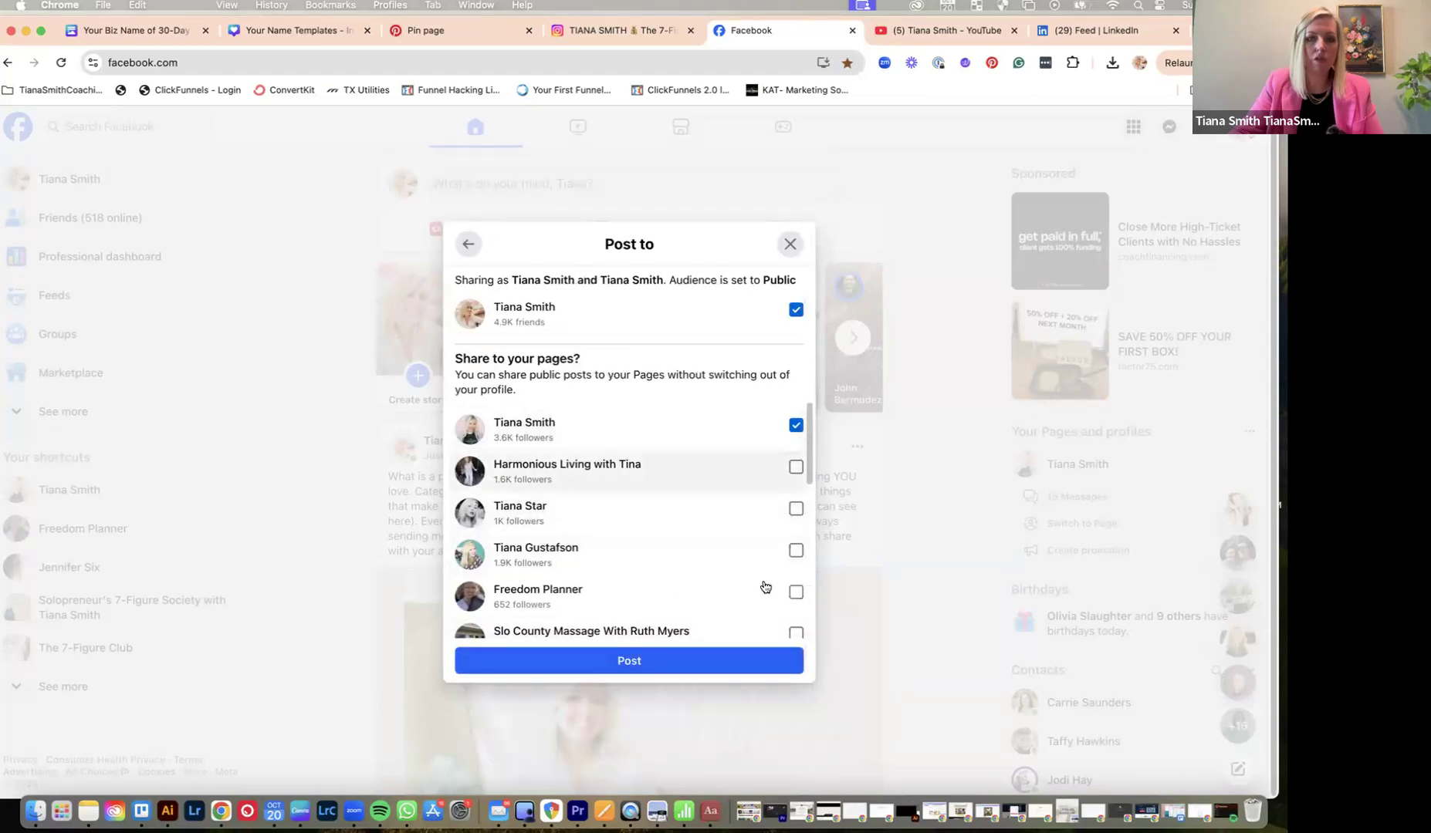
left_click(722, 660)
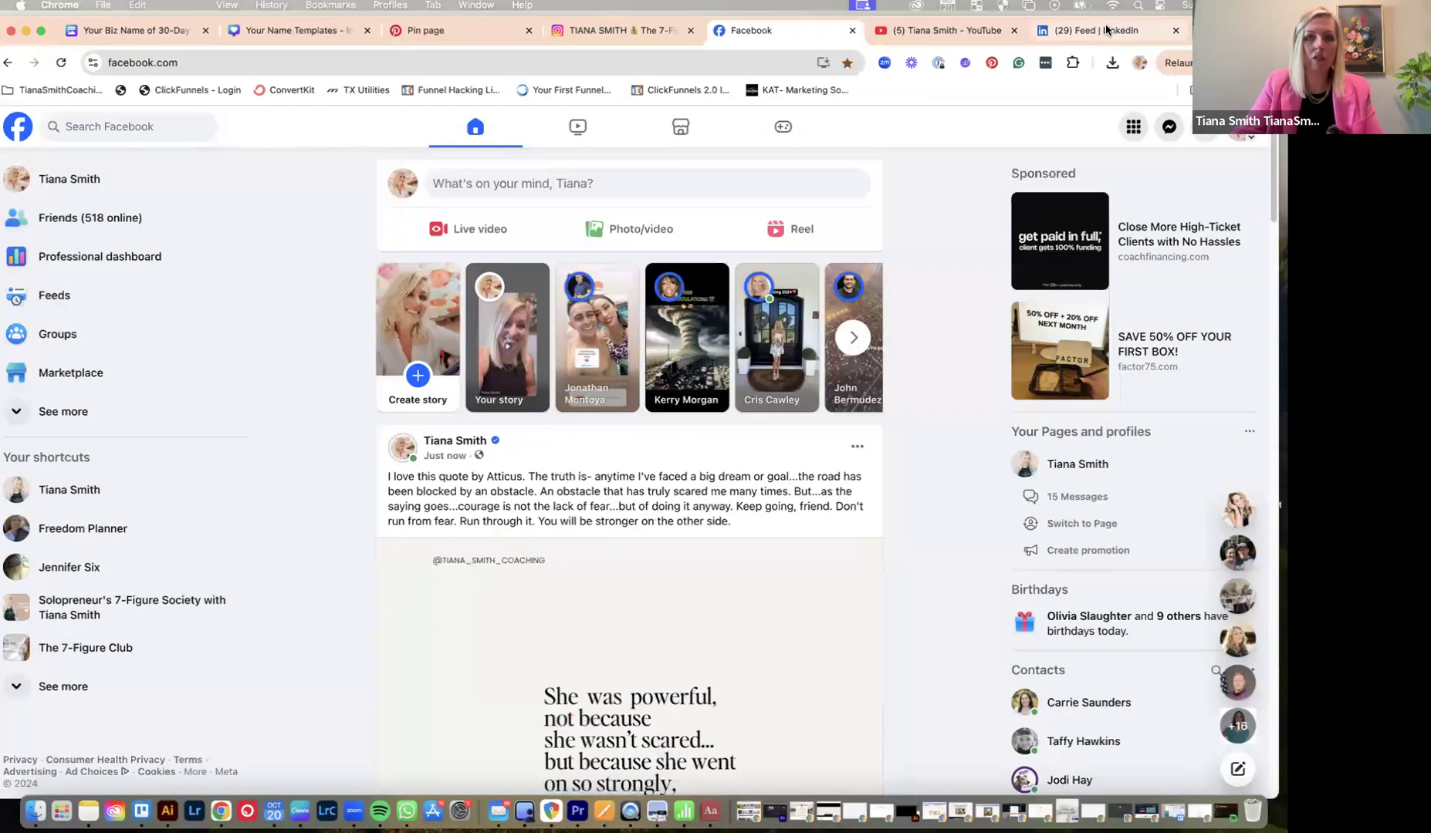
- Open LinkedIn in its own window and draft a post with the Atticus caption and hashtags #quotes #atticus #obstacleistheway #stoicquotes
left_click_drag(1106, 30, 1105, 7)
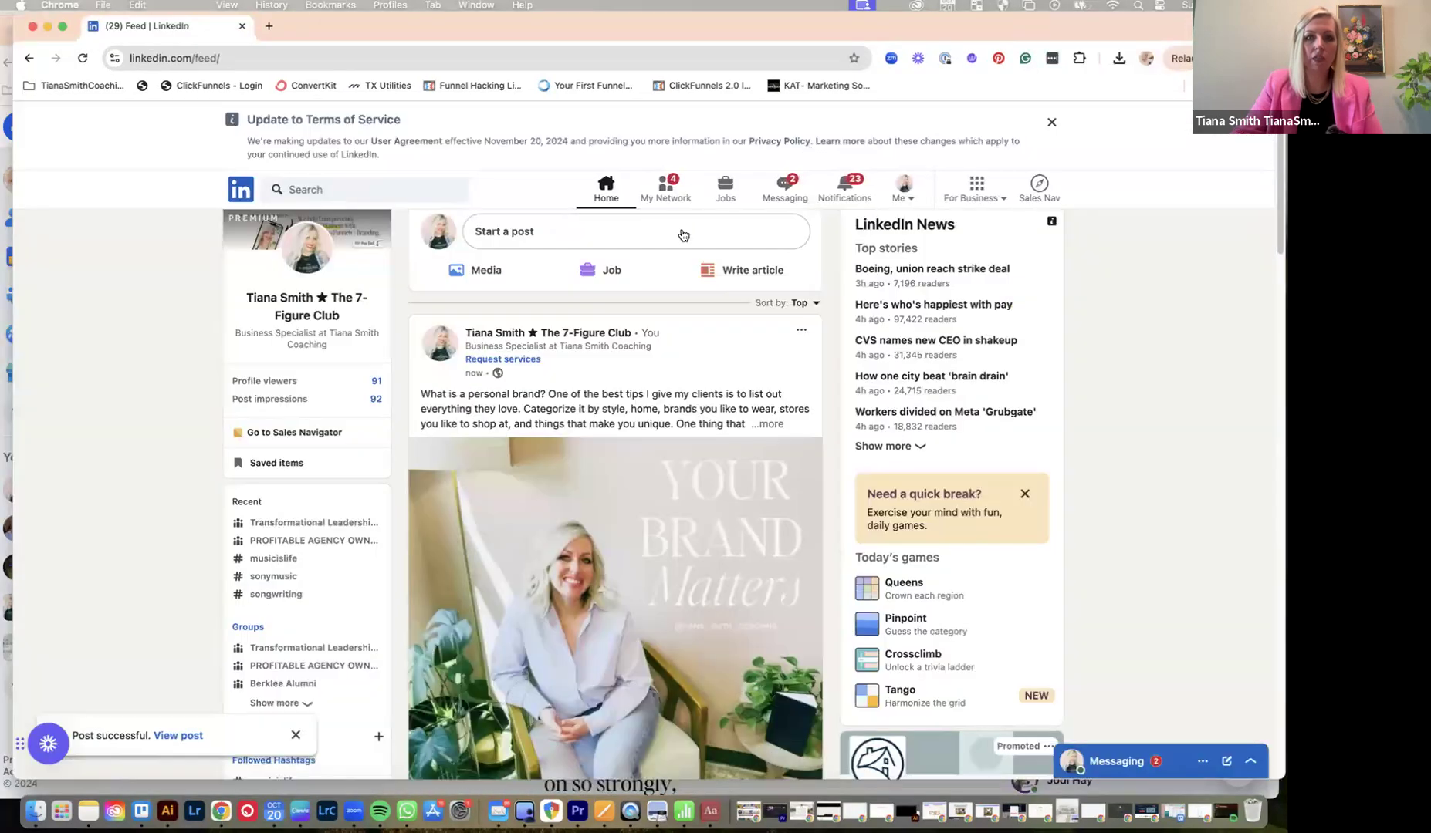
left_click(683, 236)
type("I love this quote by Atticus. The truth is- anytime I've faced a big dream or goal...the road has been blocked by an obstacle. An obstacle that has truly scared me many times. But...as the saying goes...courage is not the lack of fear...but of doing it anyway. Keep going, friend. Don't run from fear. Run through it. You will be stronger on the other side.")
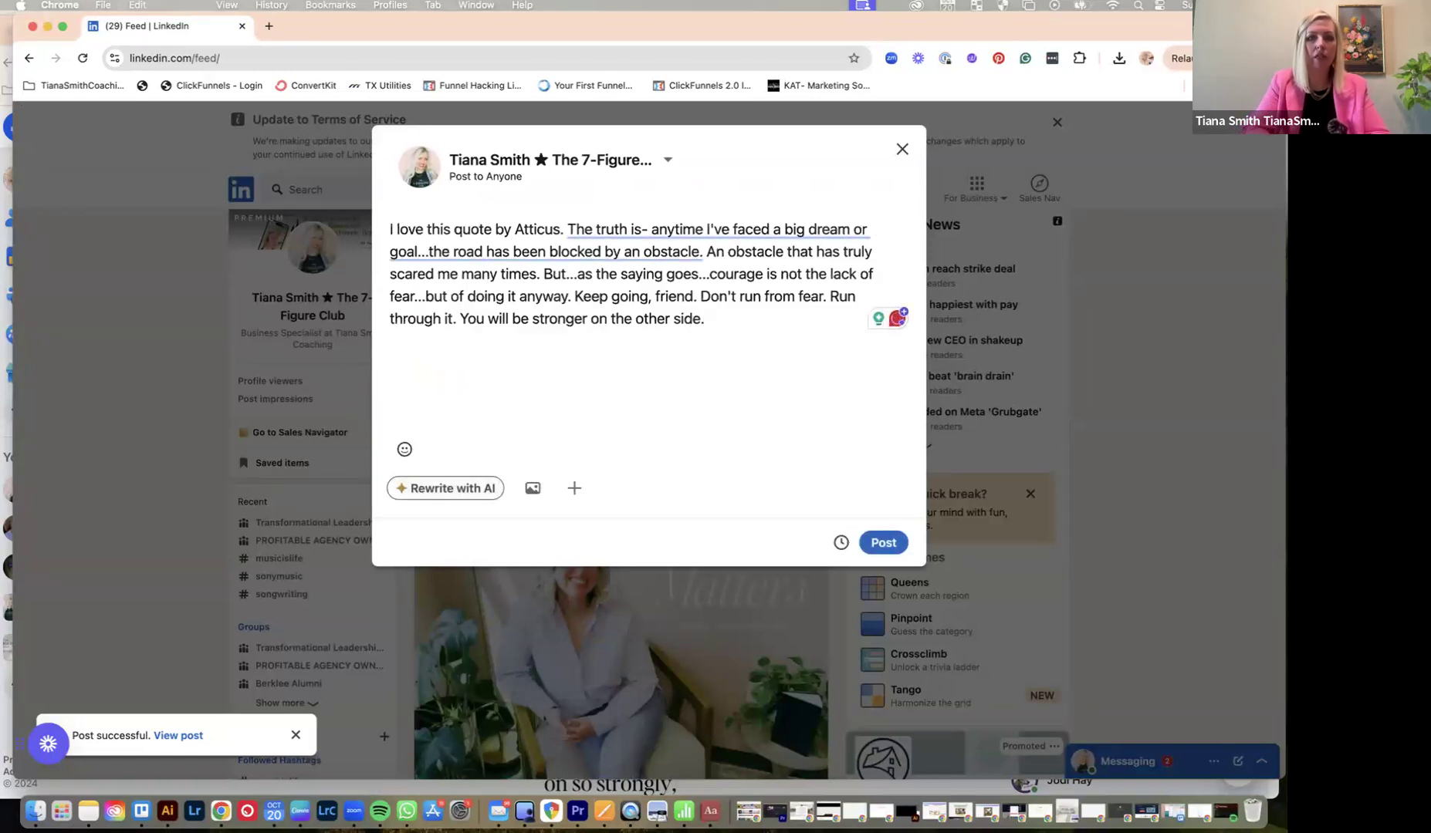
type("#quotes #atticus")
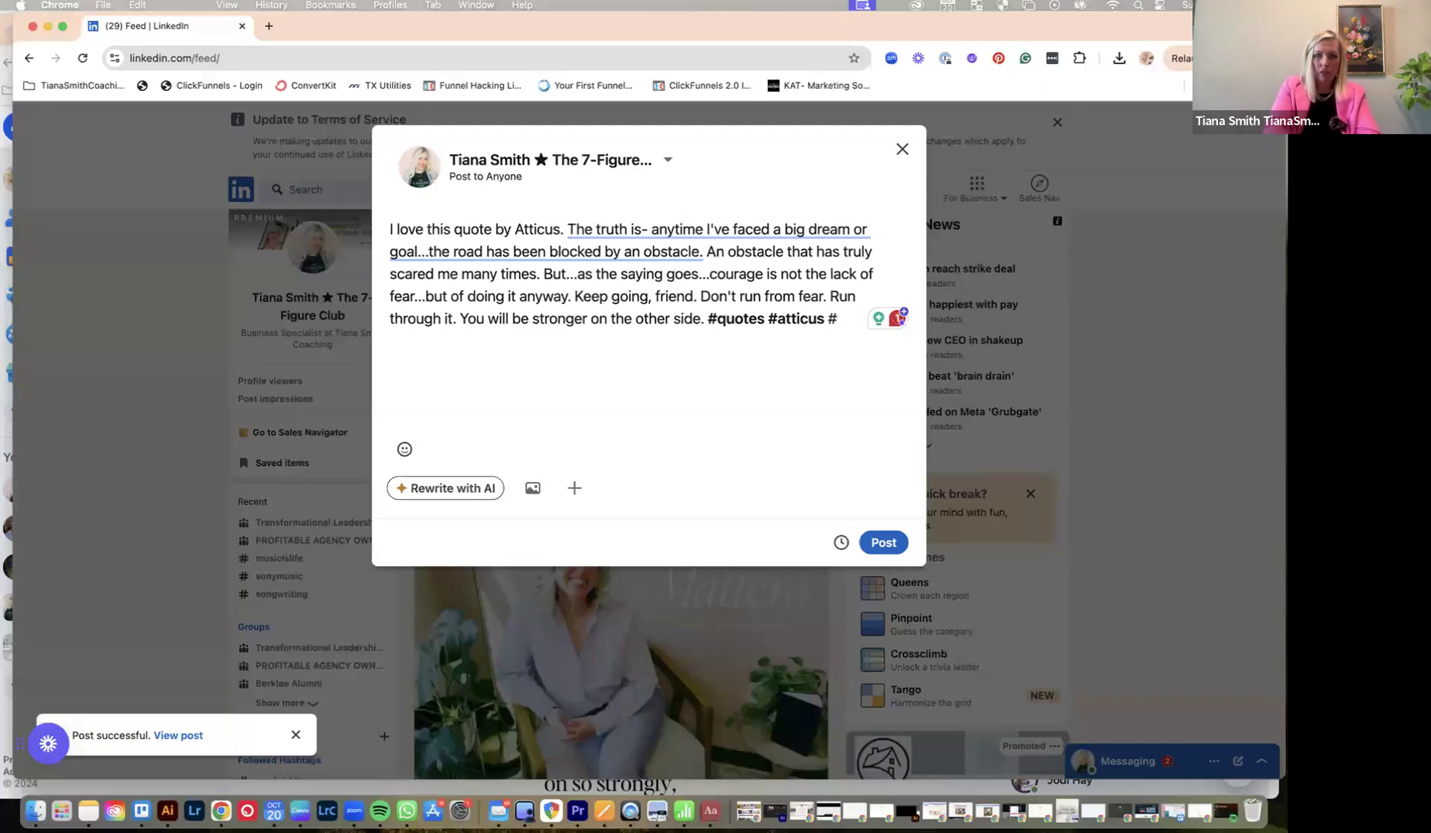
type("#obstacleistheway")
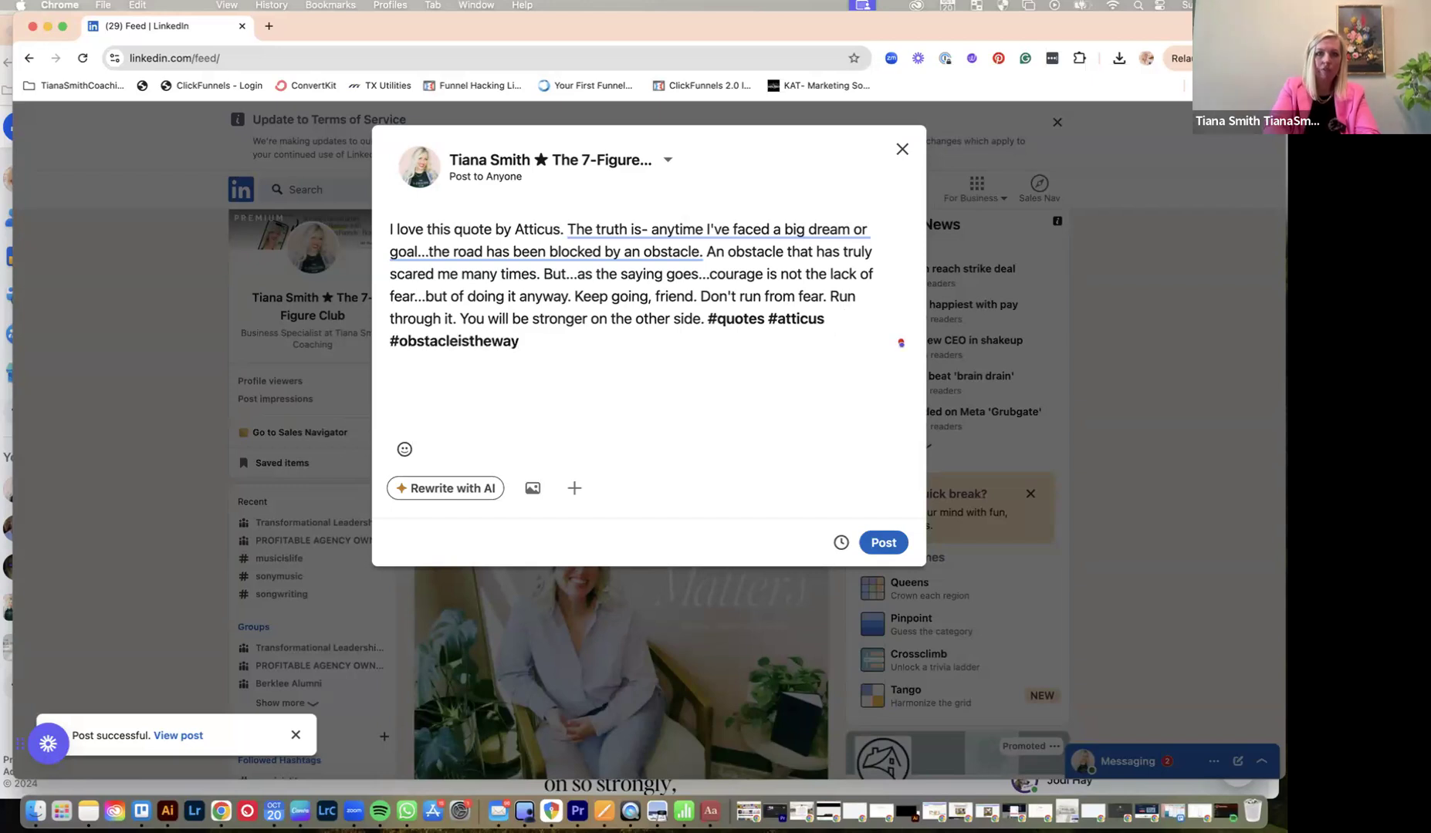
type(" #stoicquotes")
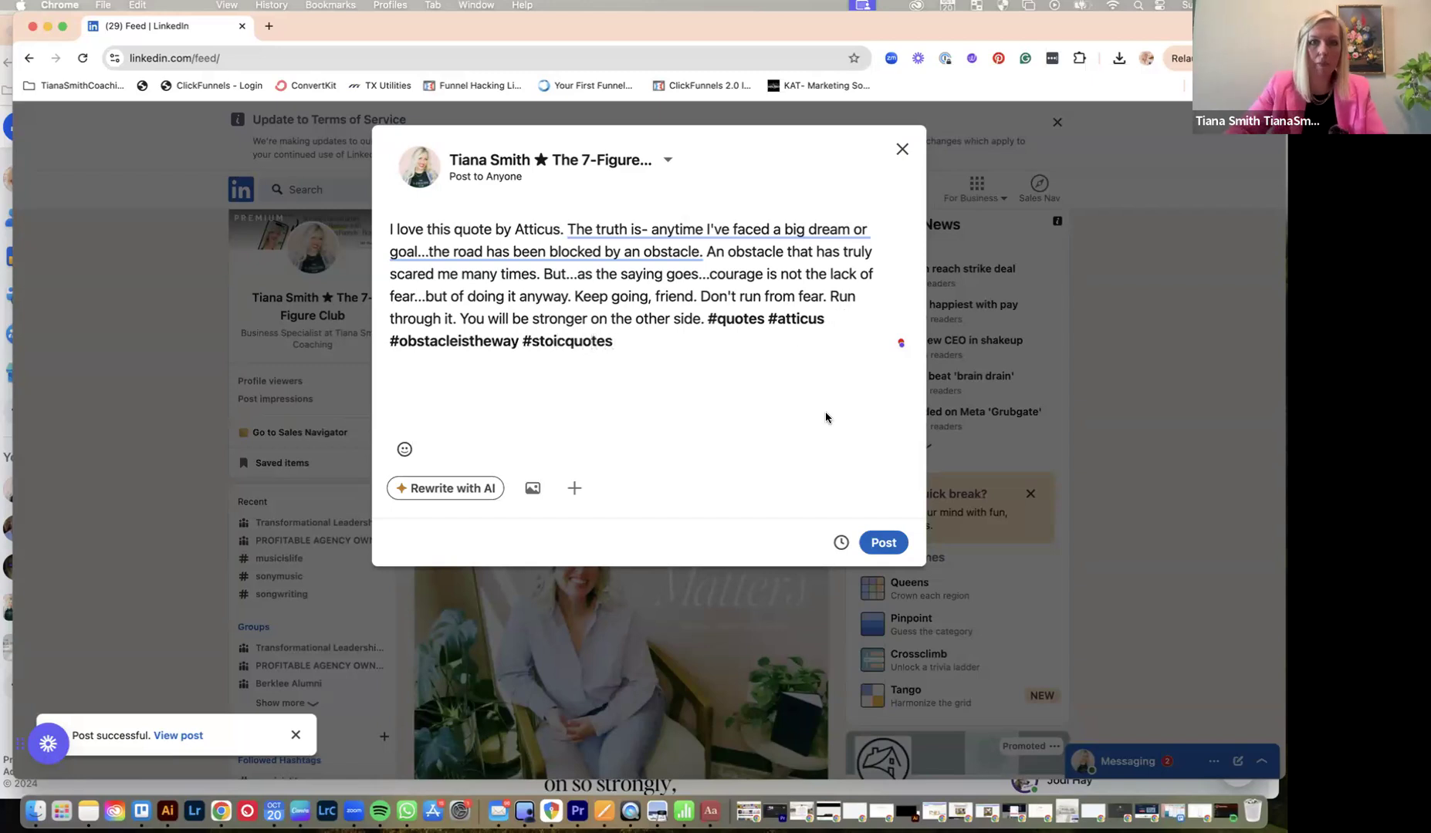
- Attach Quote Template.png from the Desktop to the LinkedIn post without editing the image
left_click(532, 488)
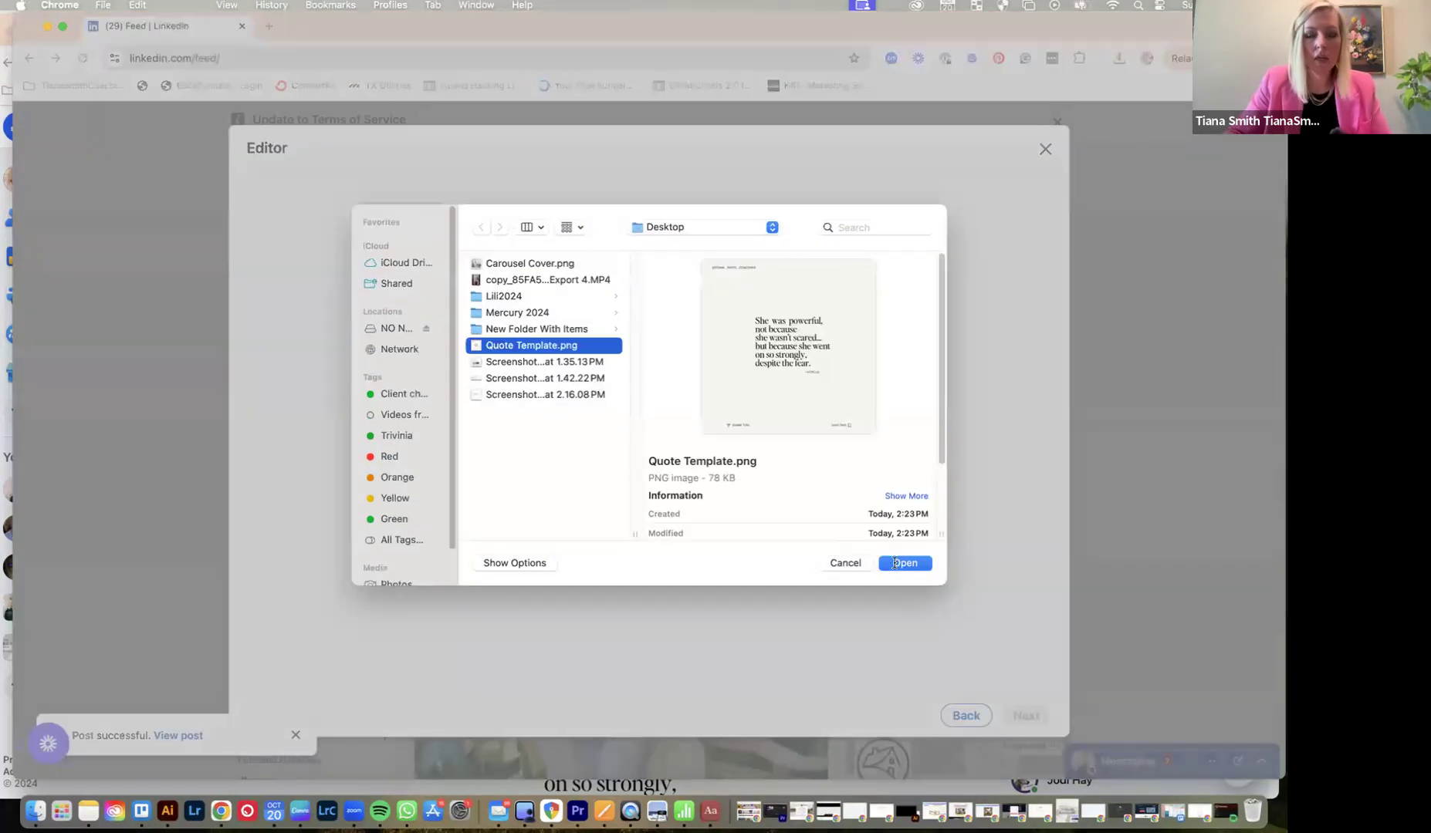
left_click(900, 563)
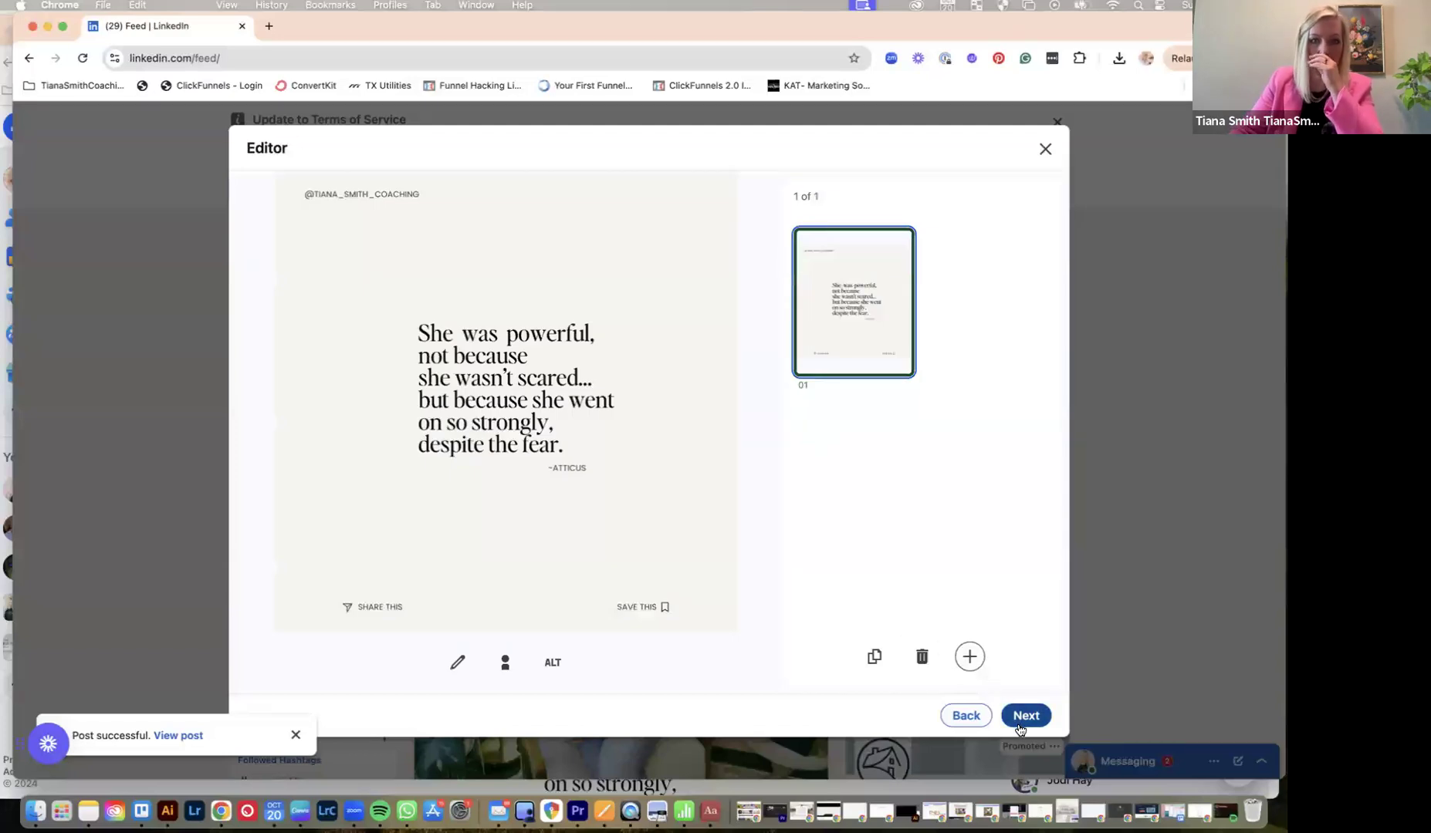
left_click(1024, 716)
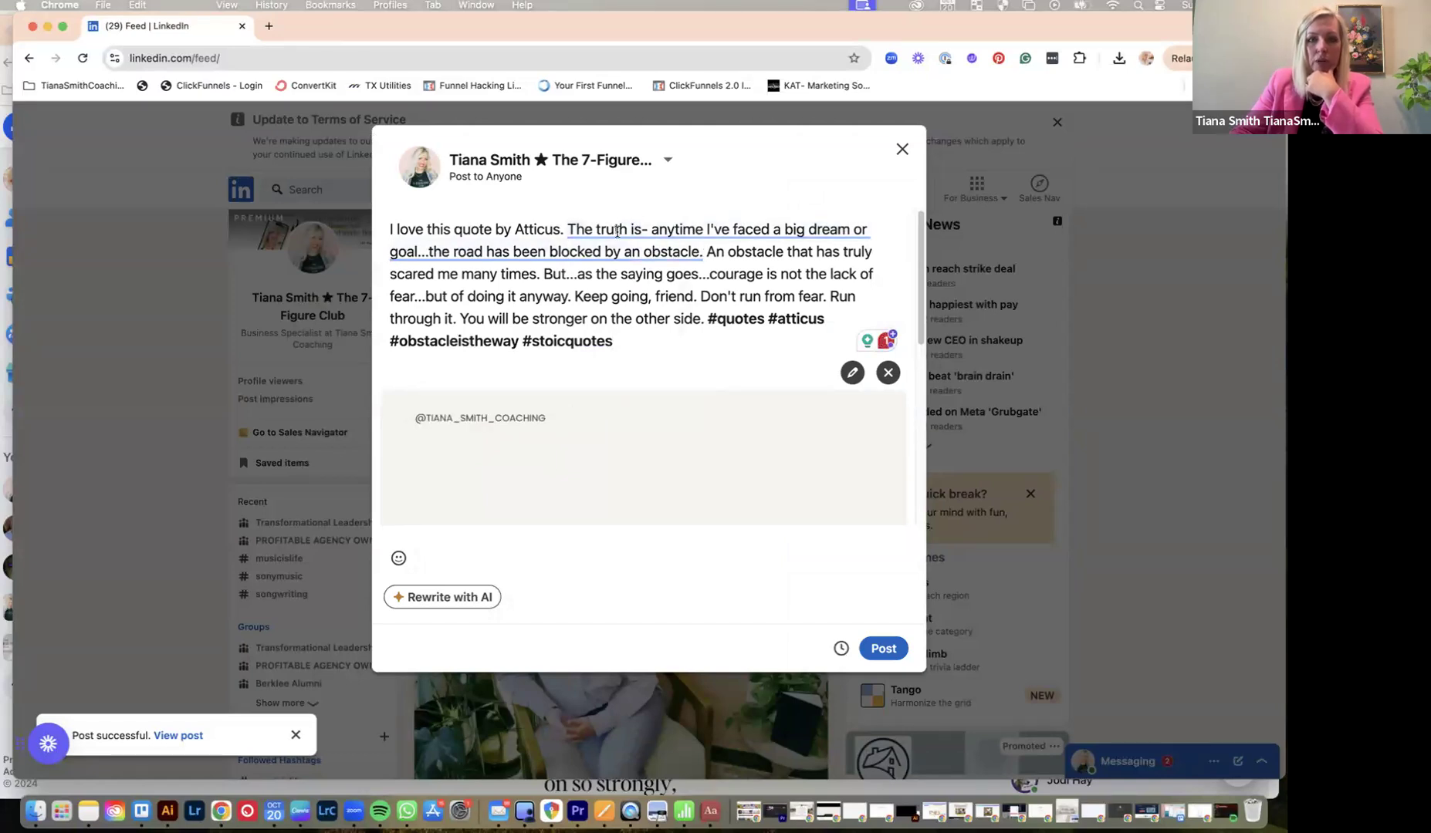
- Set the LinkedIn post's publishing time to 6:00 PM on 10/20/2024 and schedule it
scroll(618, 235, "down", 5)
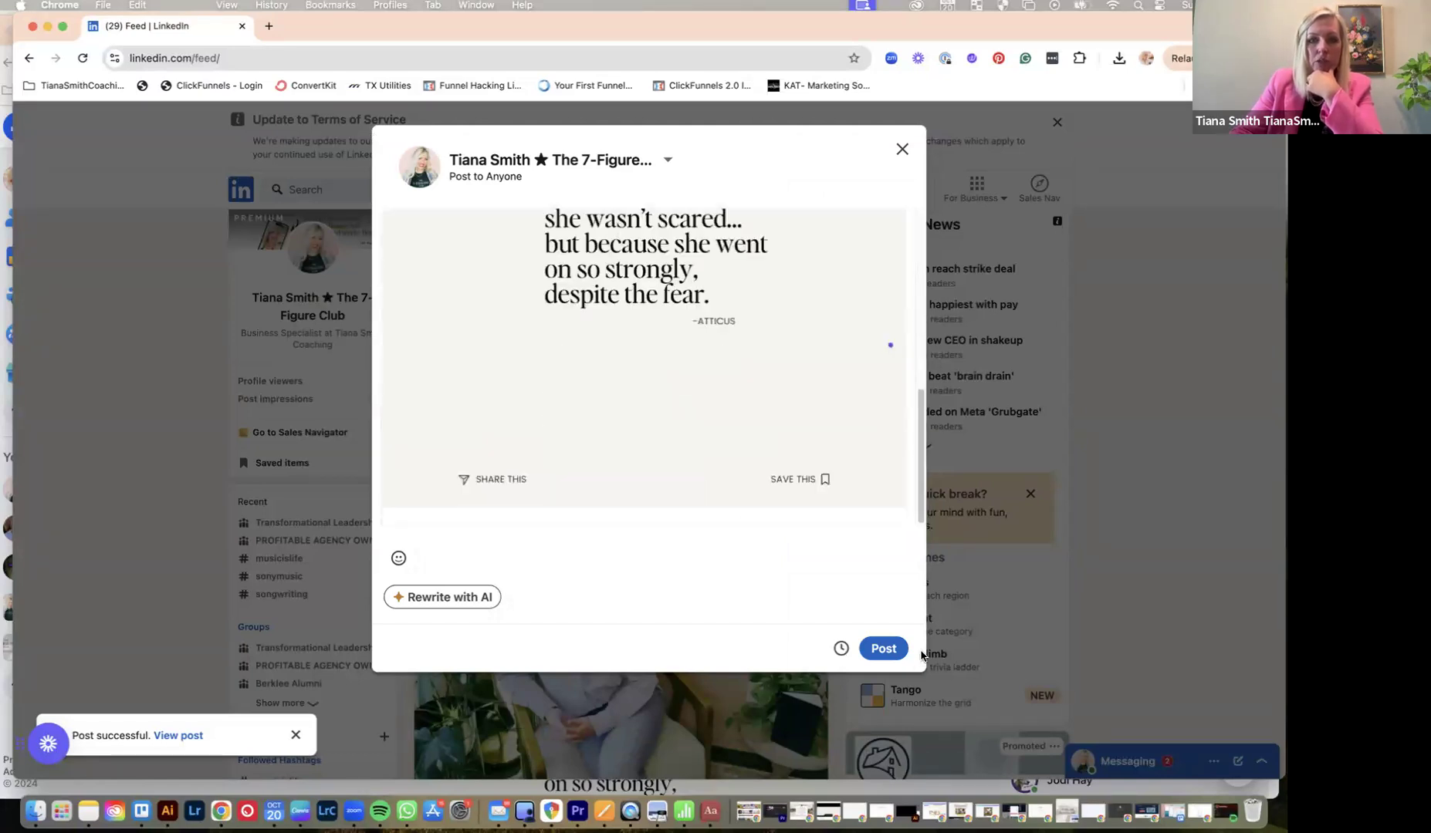
left_click(840, 649)
left_click(558, 278)
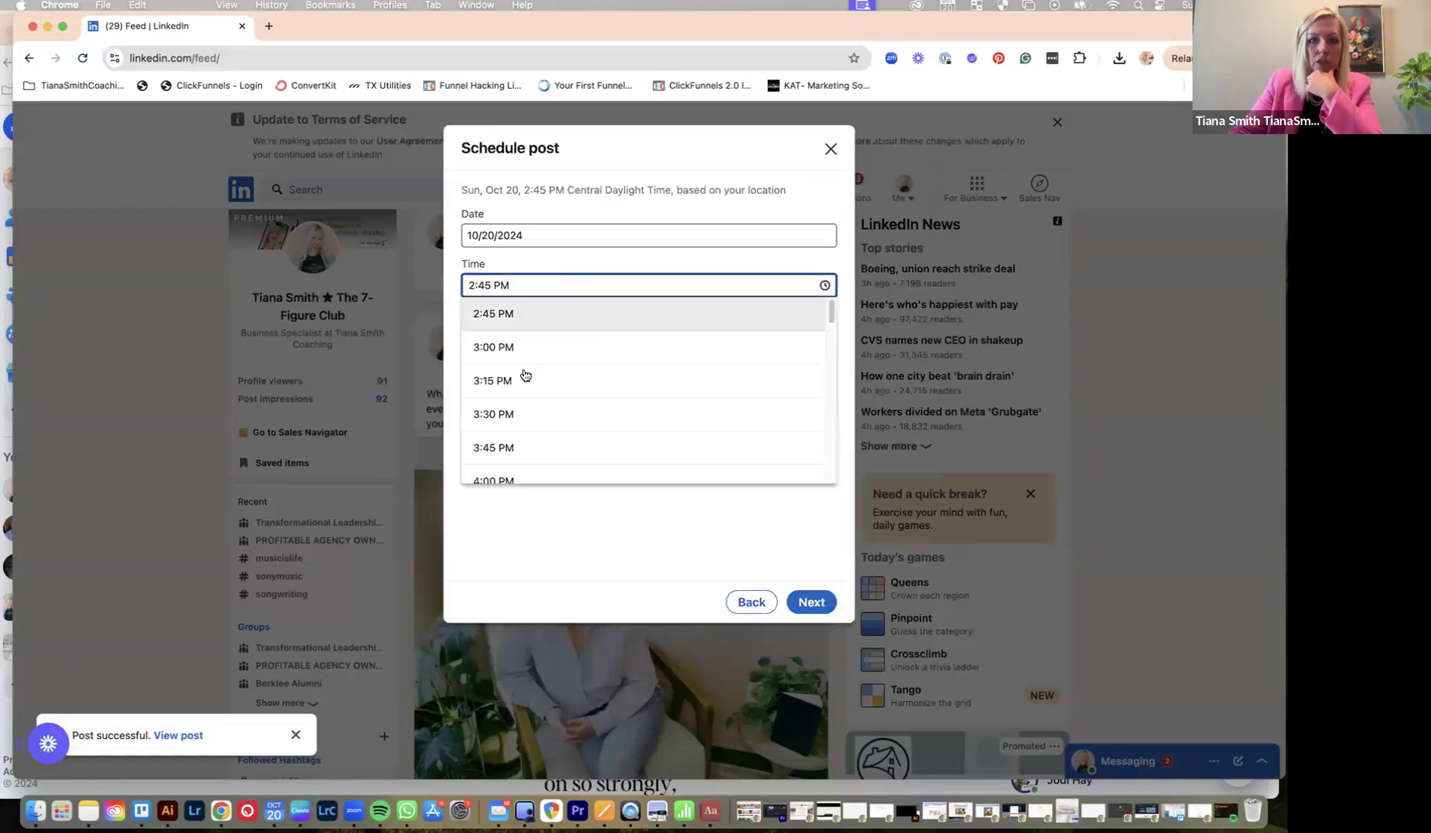
scroll(517, 405, "down", 3)
scroll(517, 406, "down", 3)
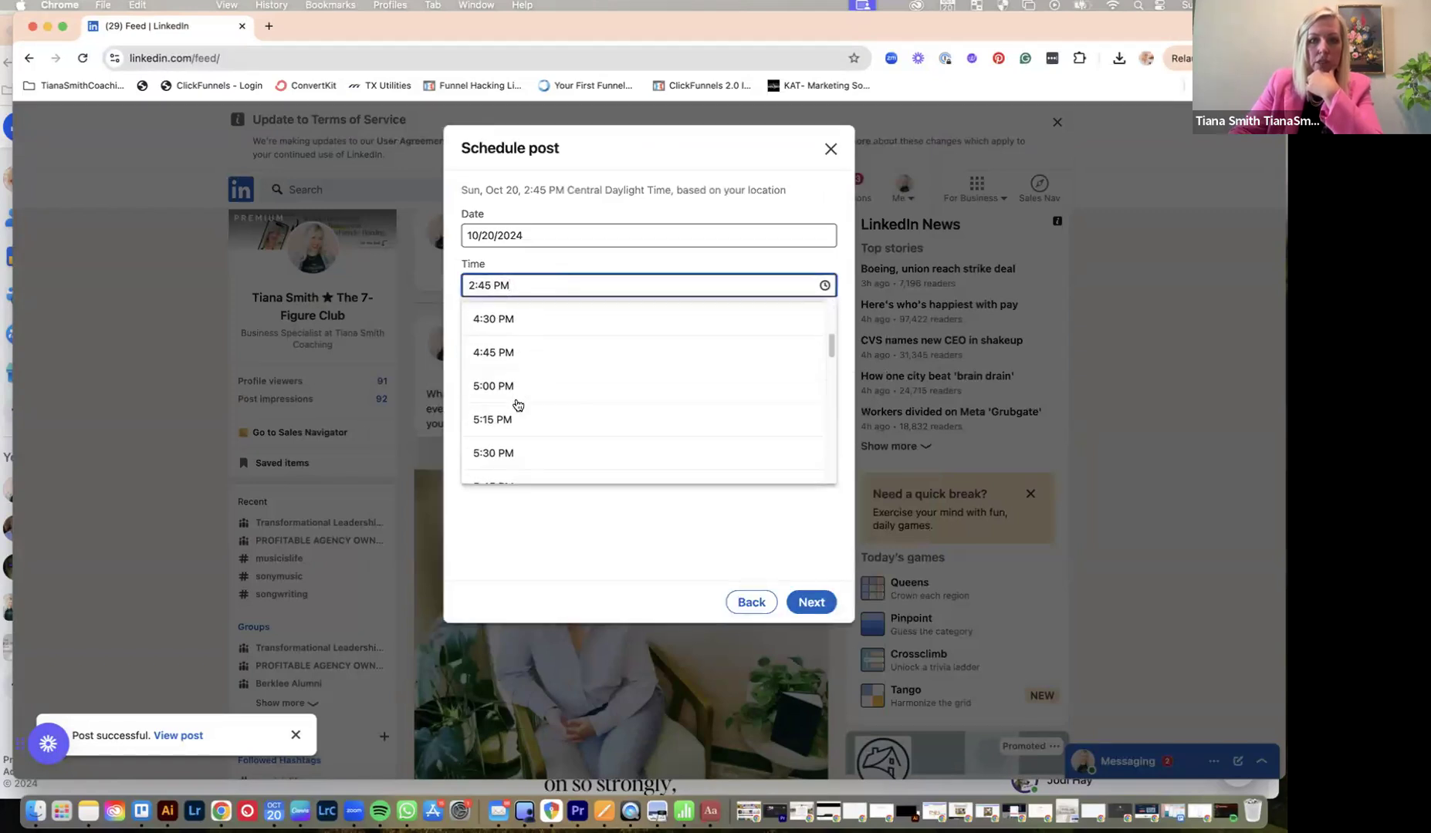
left_click(511, 483)
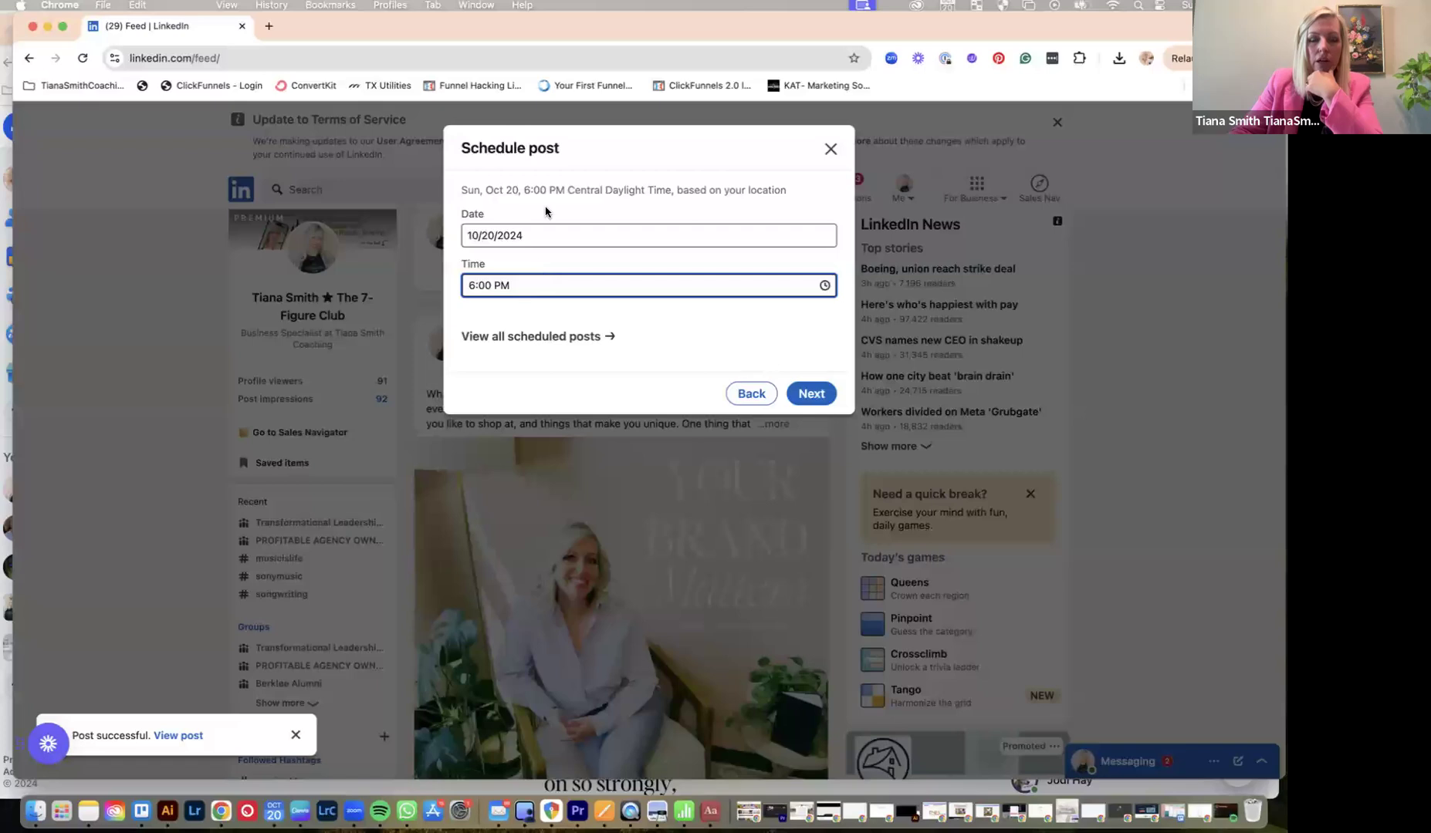
left_click(811, 393)
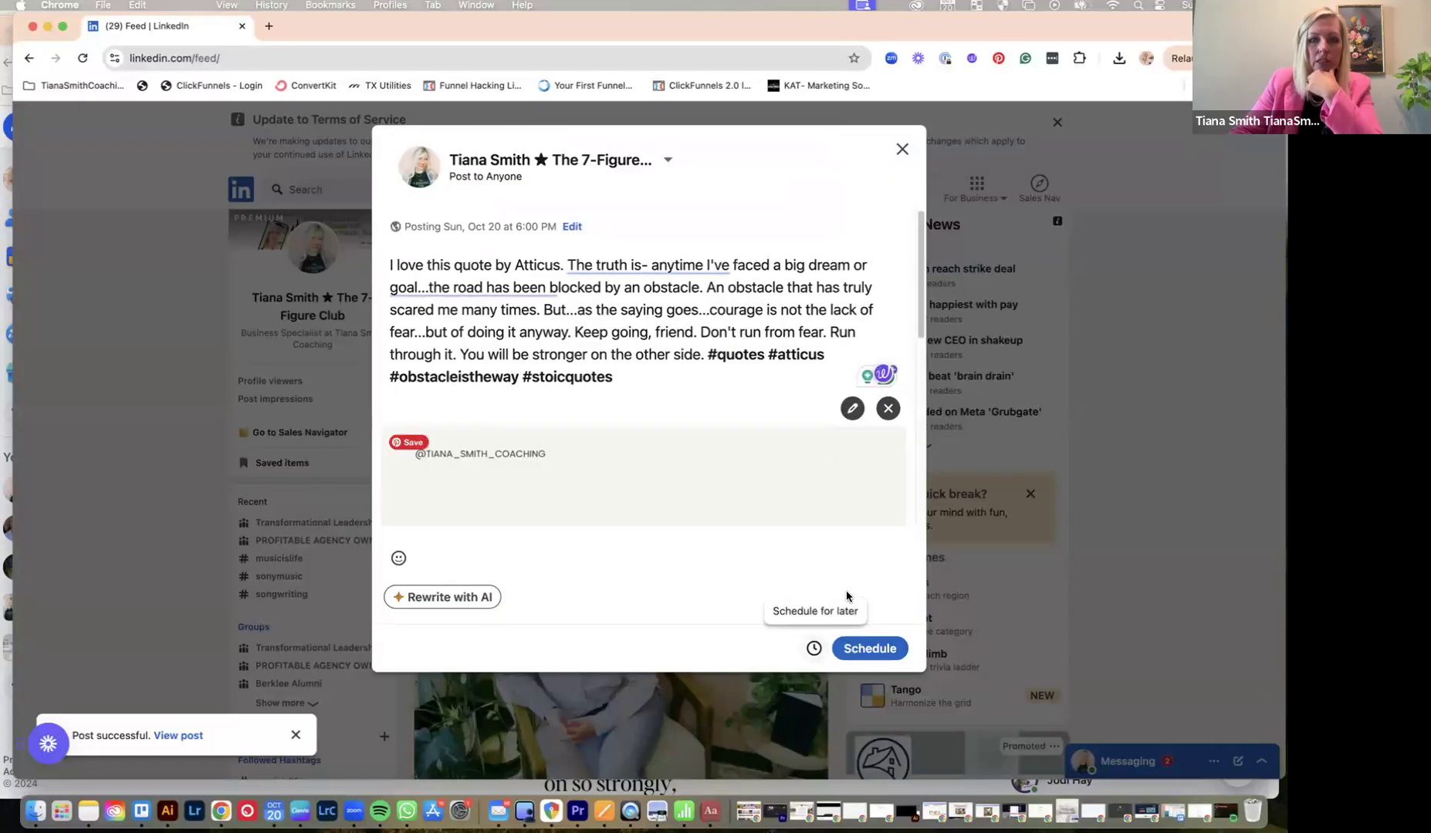
left_click(882, 652)
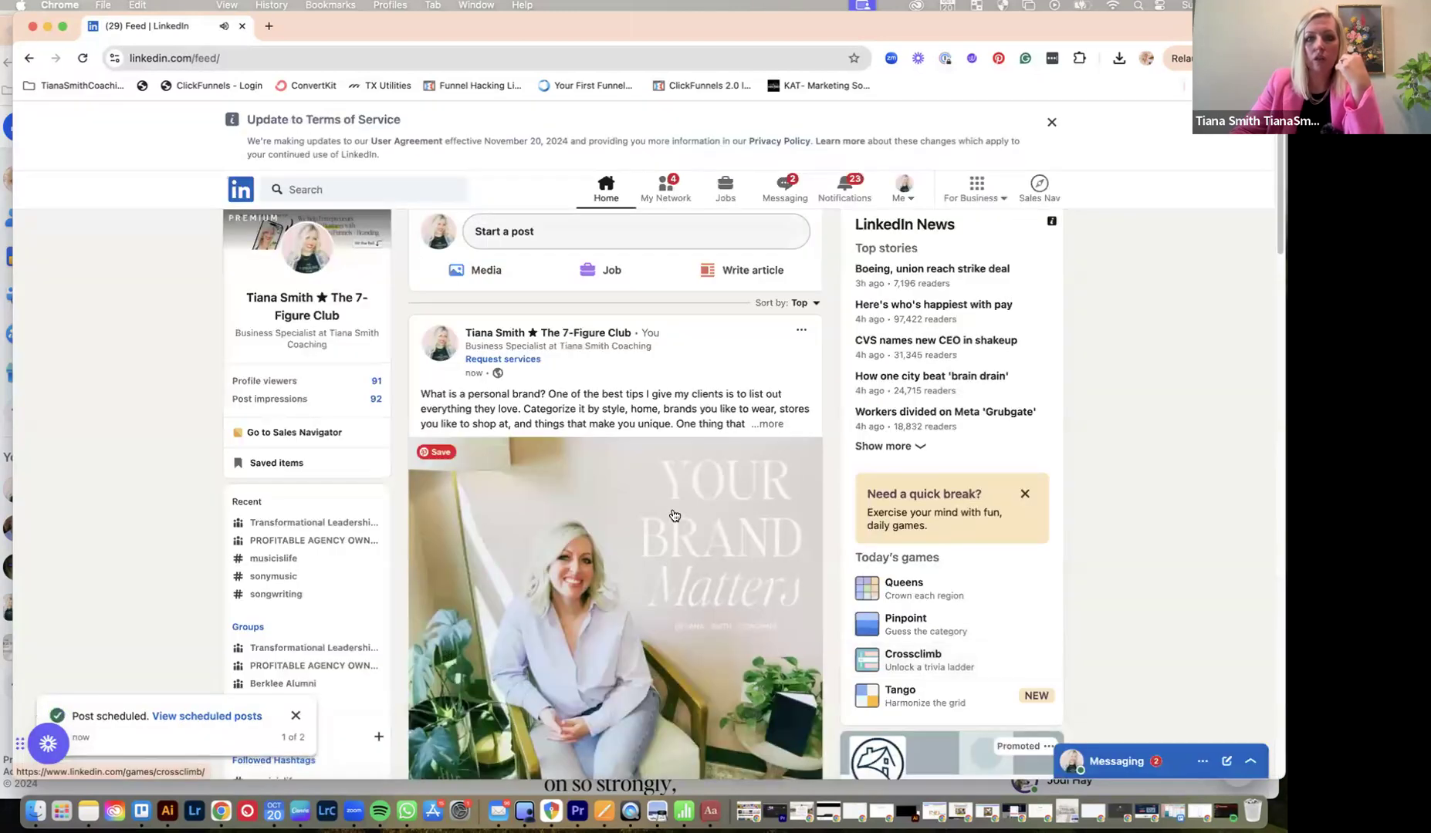
- Return the LinkedIn page to the main browser window, after the YouTube page
scroll(682, 542, "up", 1)
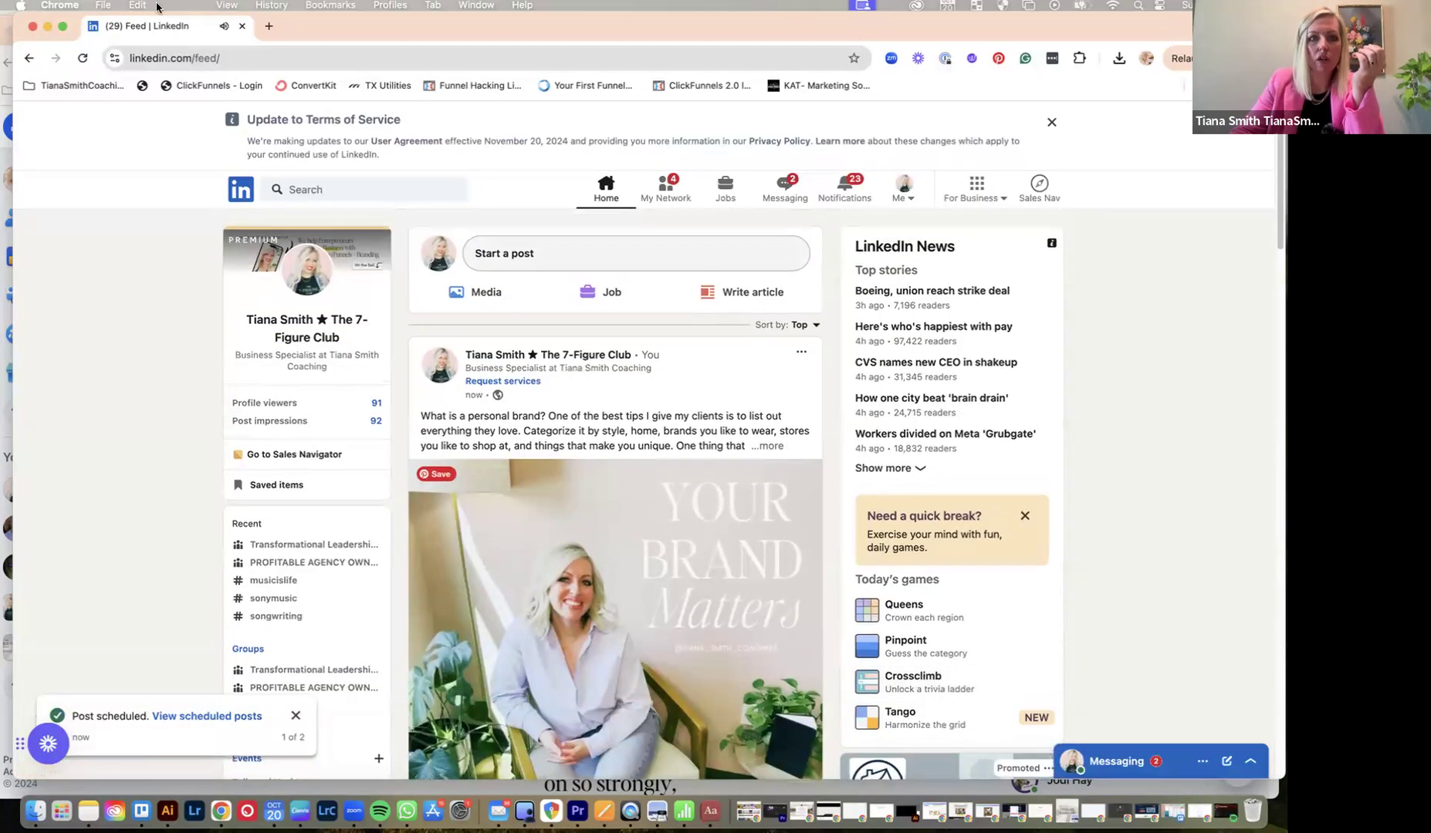
left_click_drag(225, 39, 1133, 34)
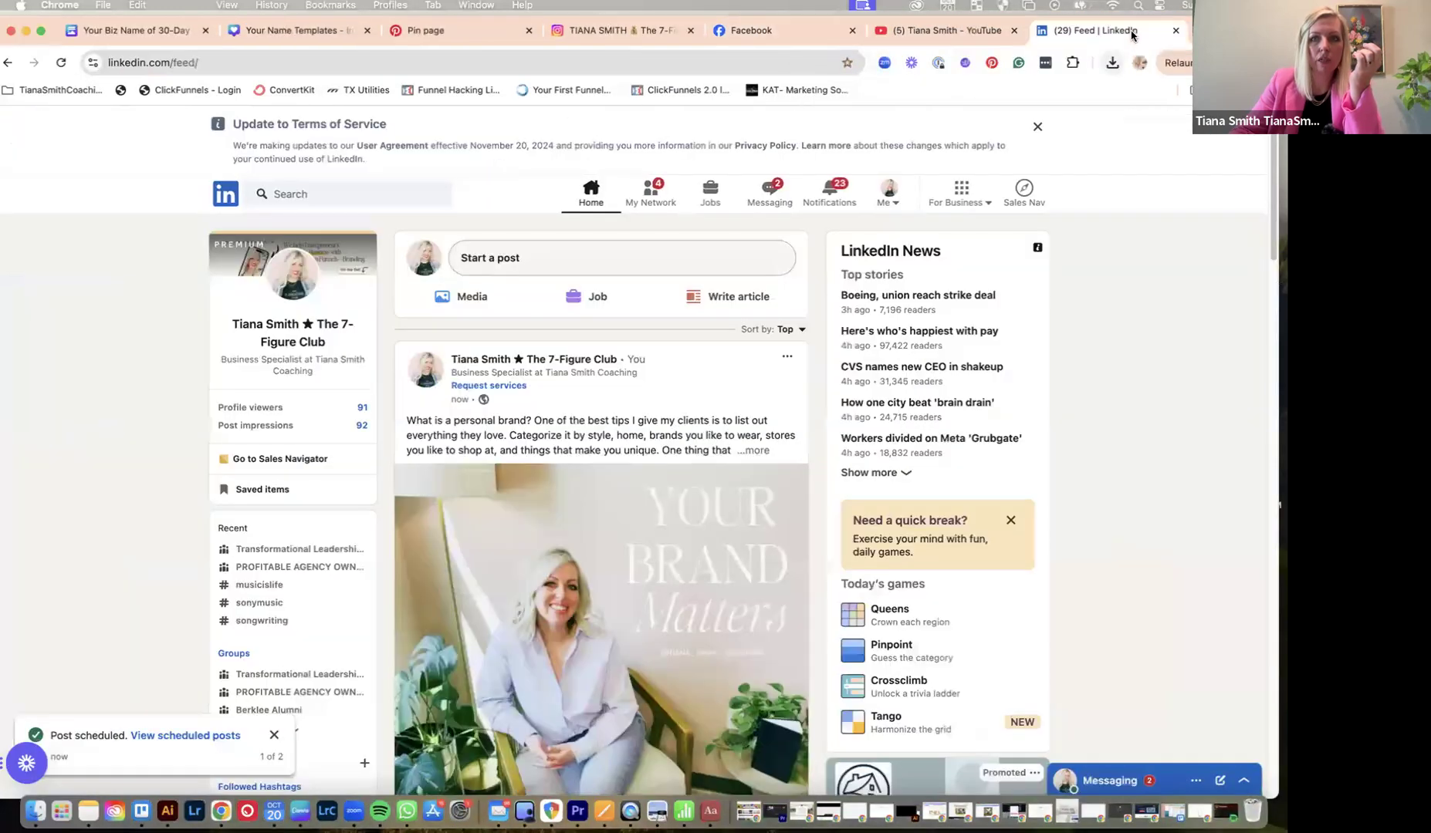
- Look over the YouTube, Facebook and Instagram pages, and return from the Pinterest quote pin to the Inspirational Quotes board
left_click(949, 31)
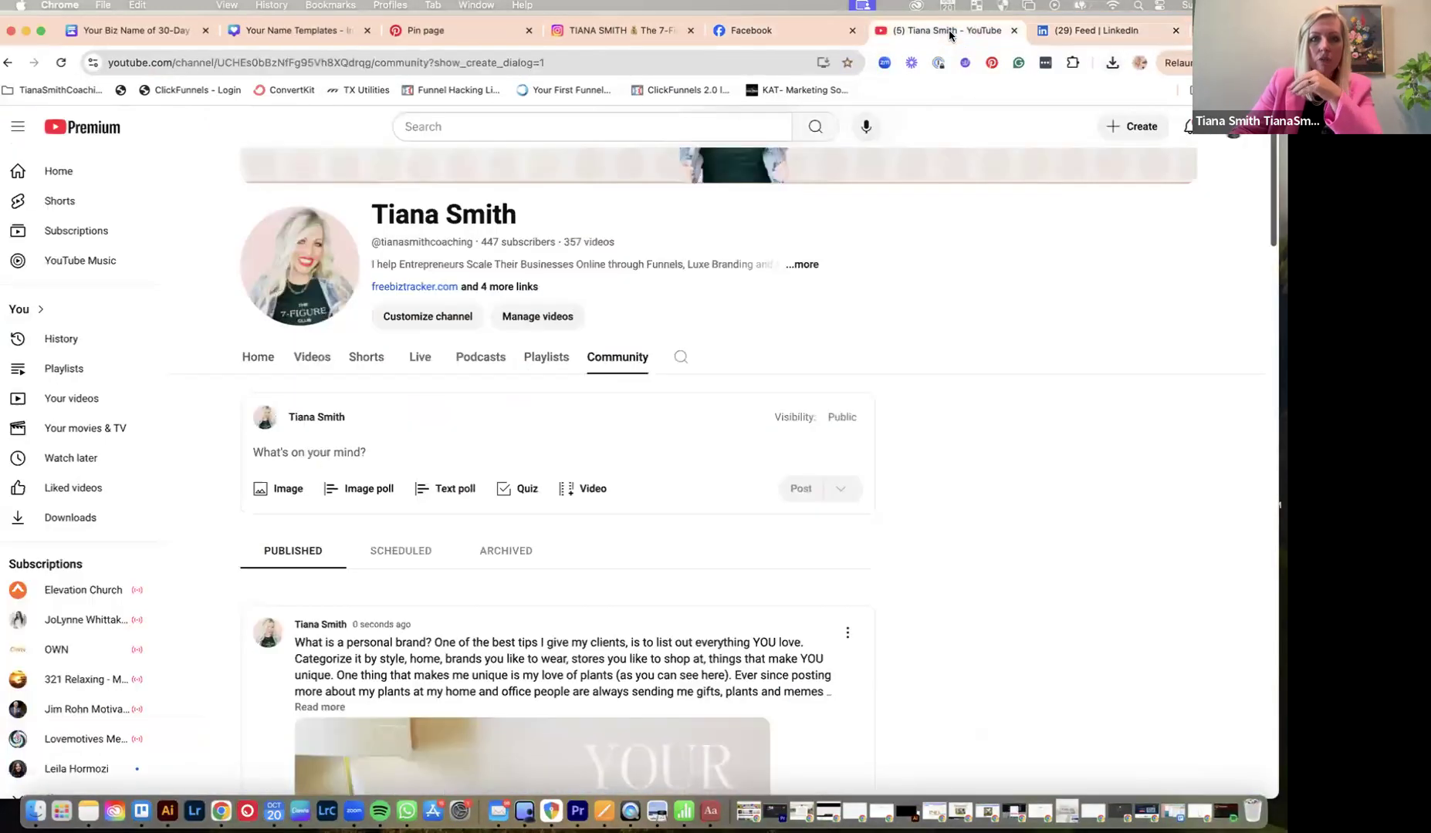
left_click(809, 36)
left_click(638, 38)
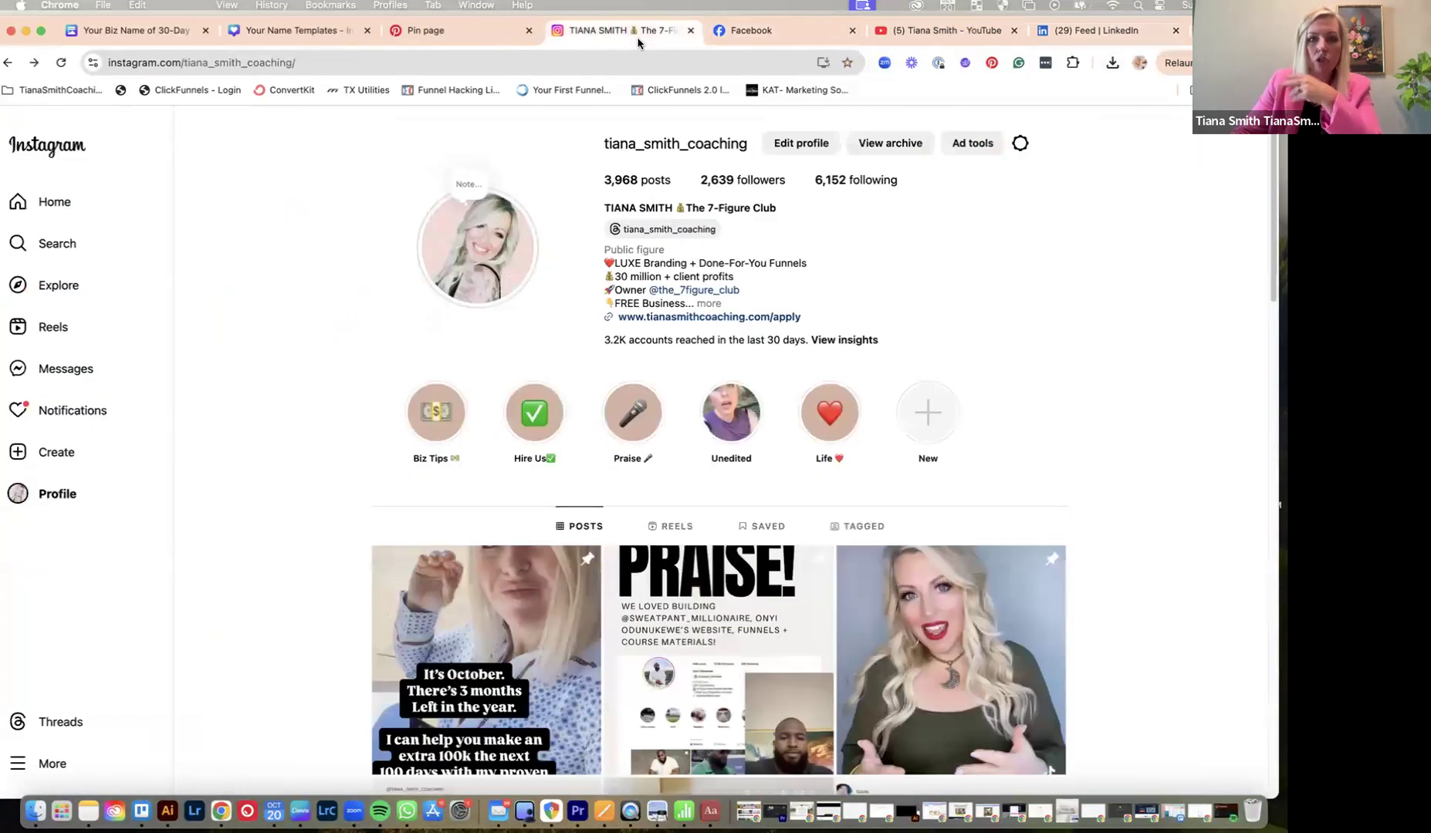
left_click(453, 39)
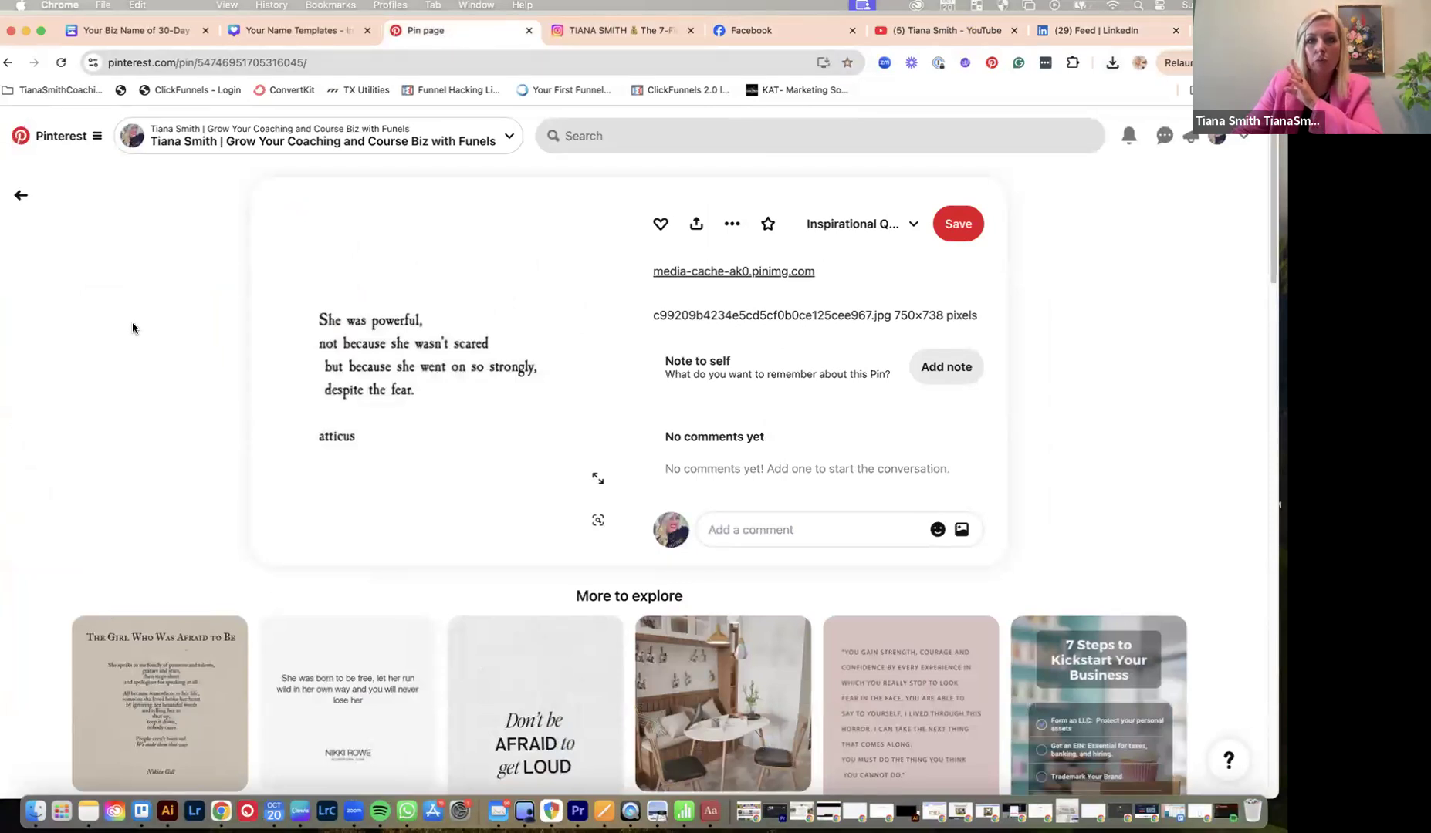
left_click(23, 196)
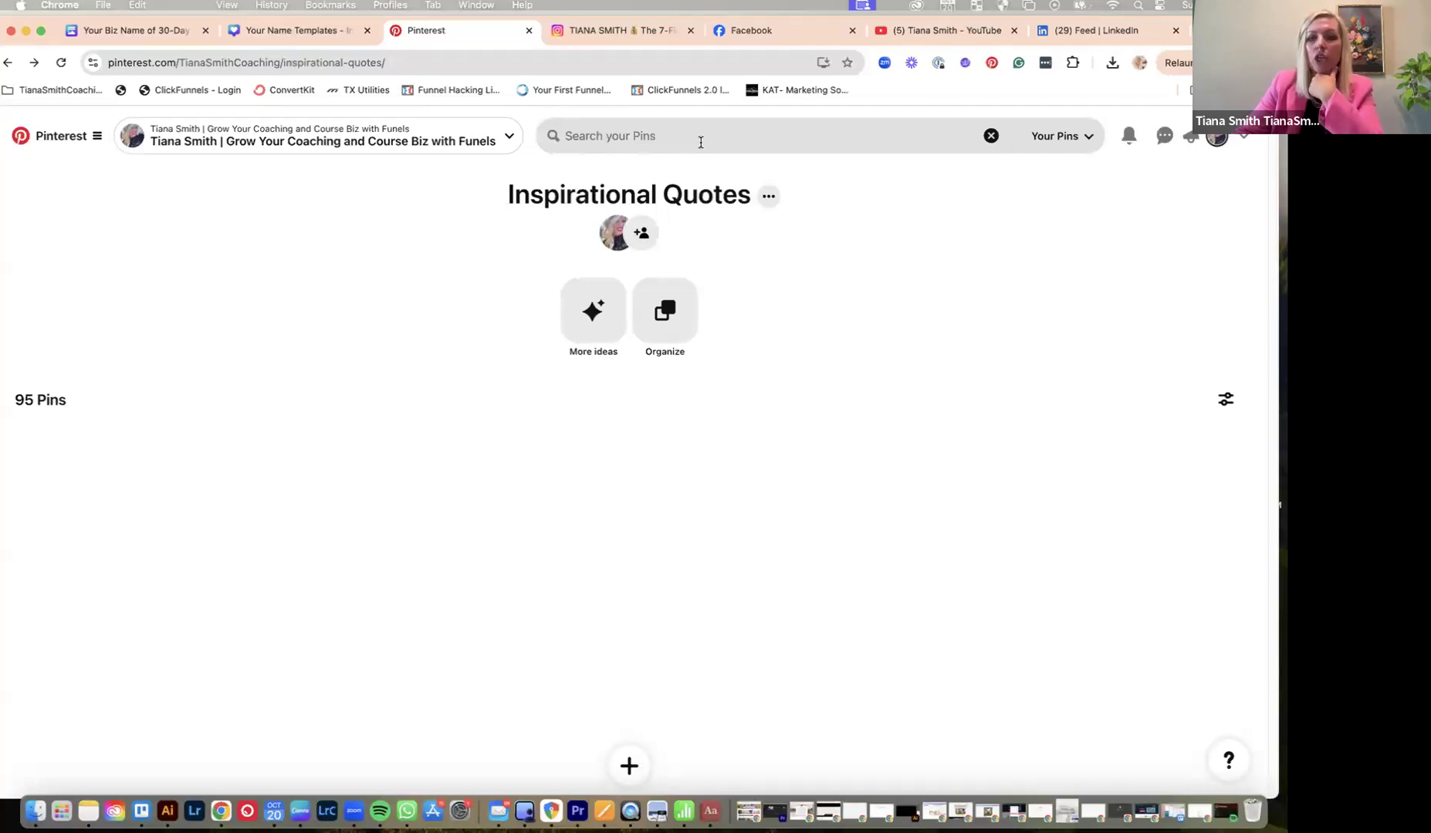
- Return to the Canva templates and browse the carousel cover designs from page 5 through page 23
left_click(297, 32)
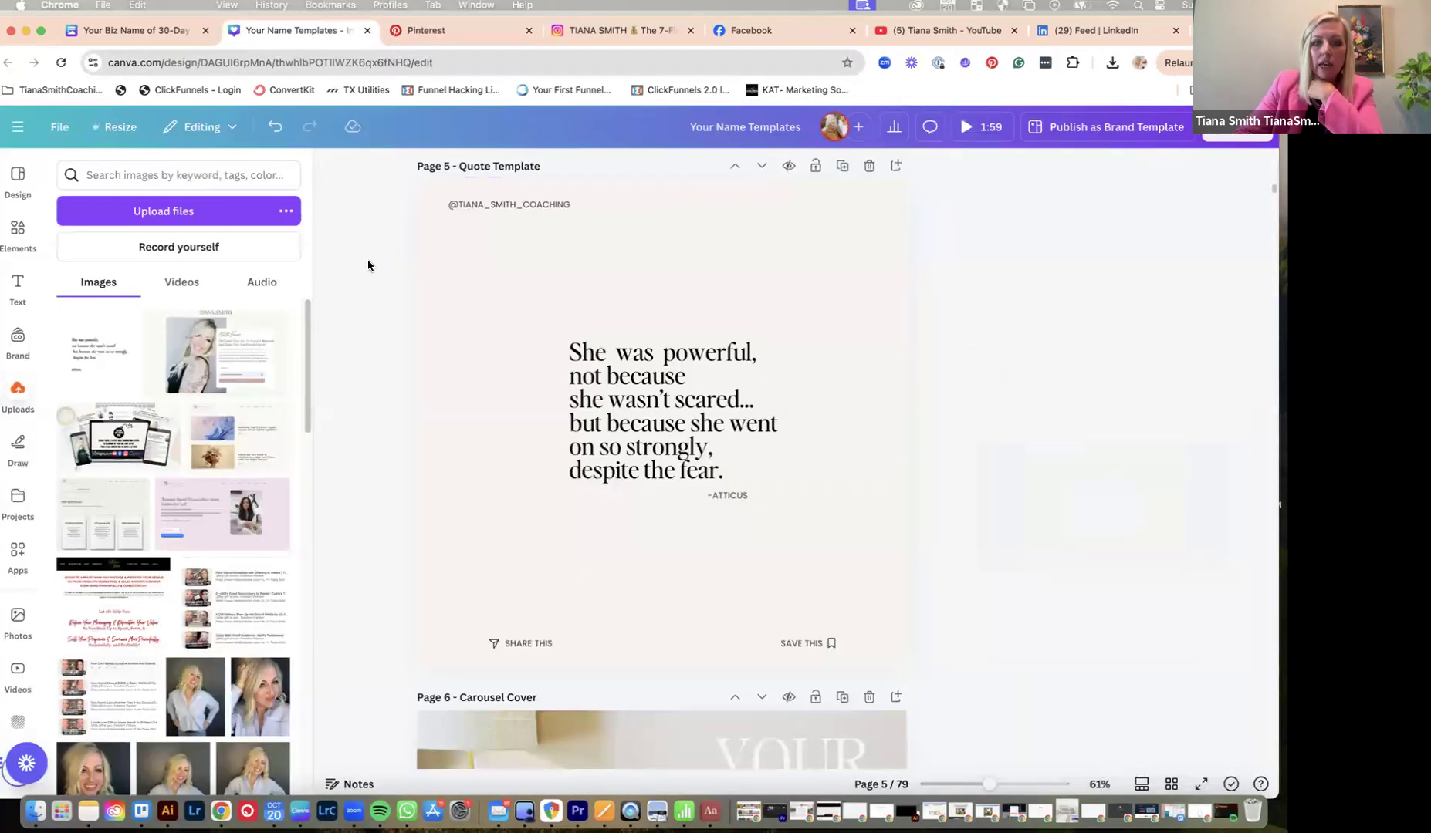
scroll(368, 263, "down", 20)
scroll(365, 275, "down", 20)
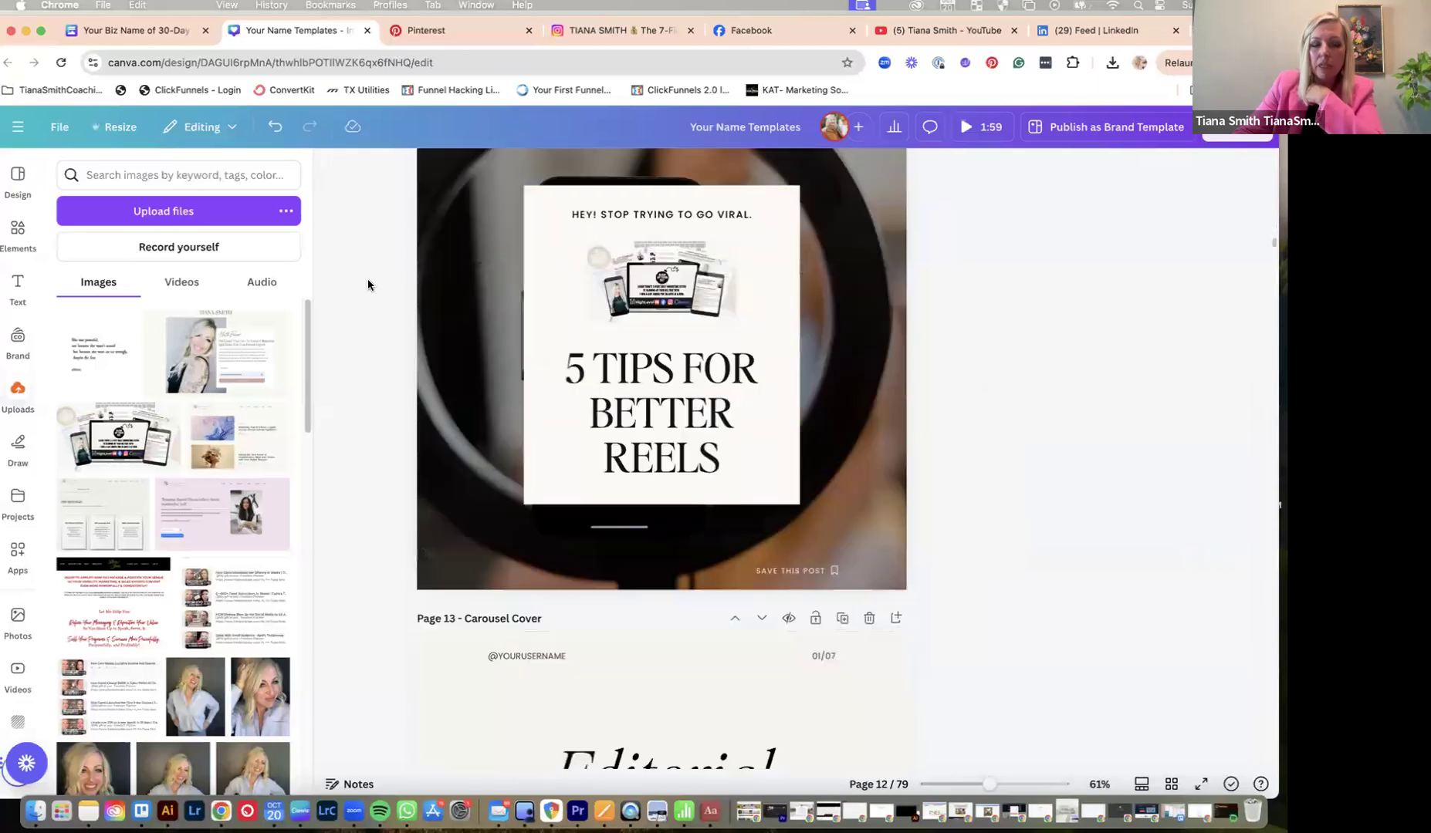
scroll(368, 284, "down", 10)
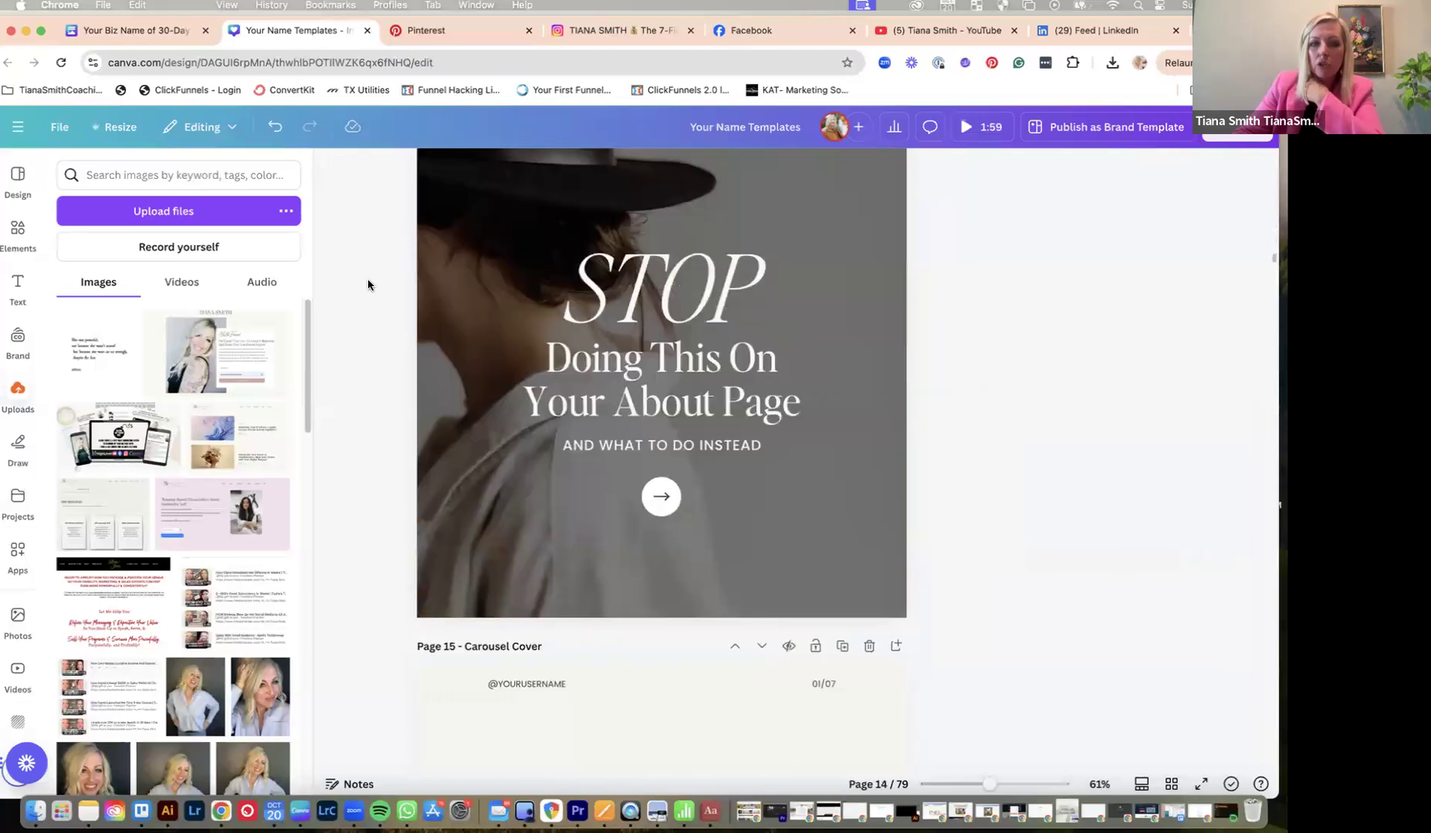
scroll(368, 284, "down", 12)
scroll(368, 285, "down", 12)
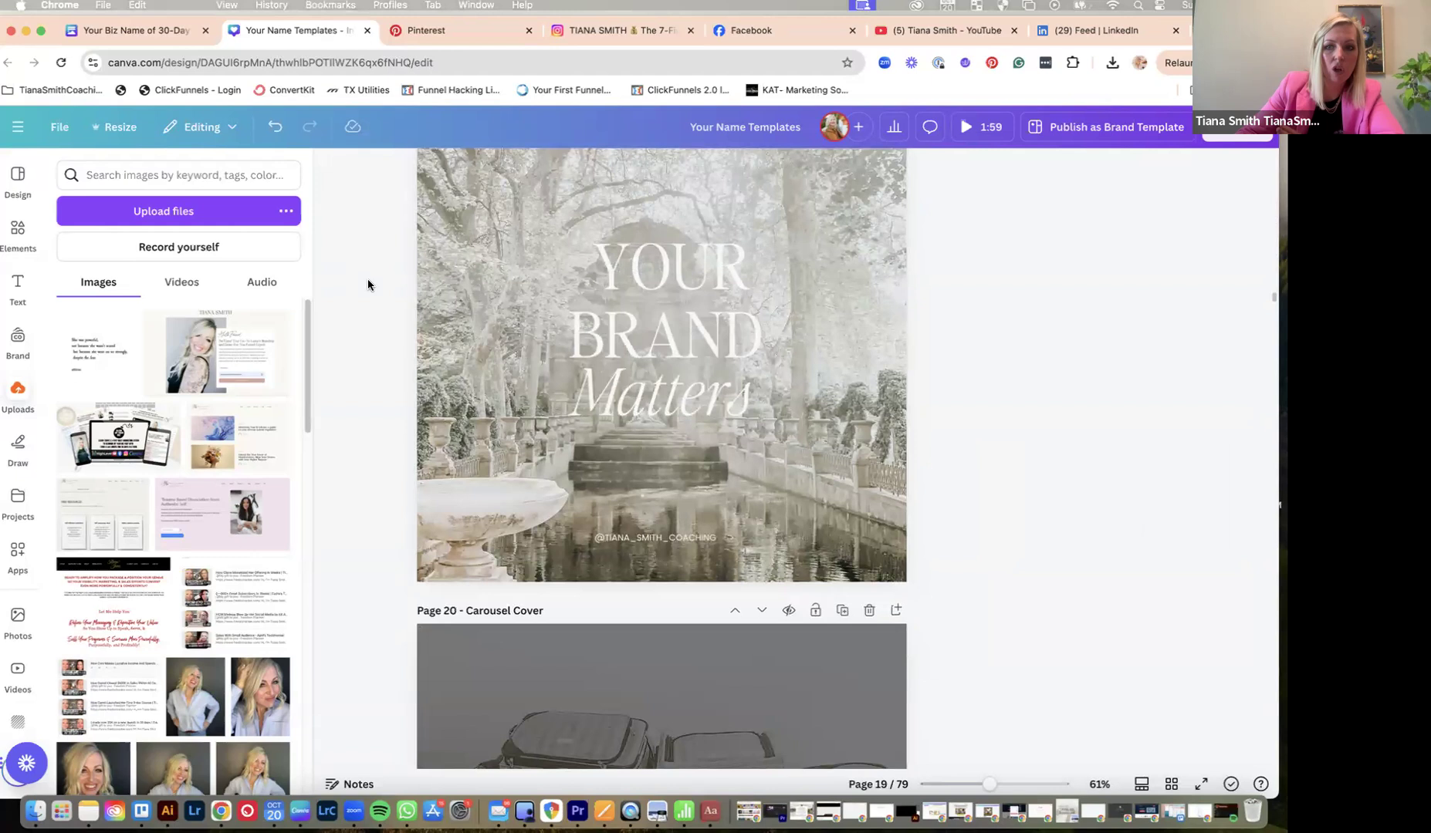
scroll(368, 284, "down", 5)
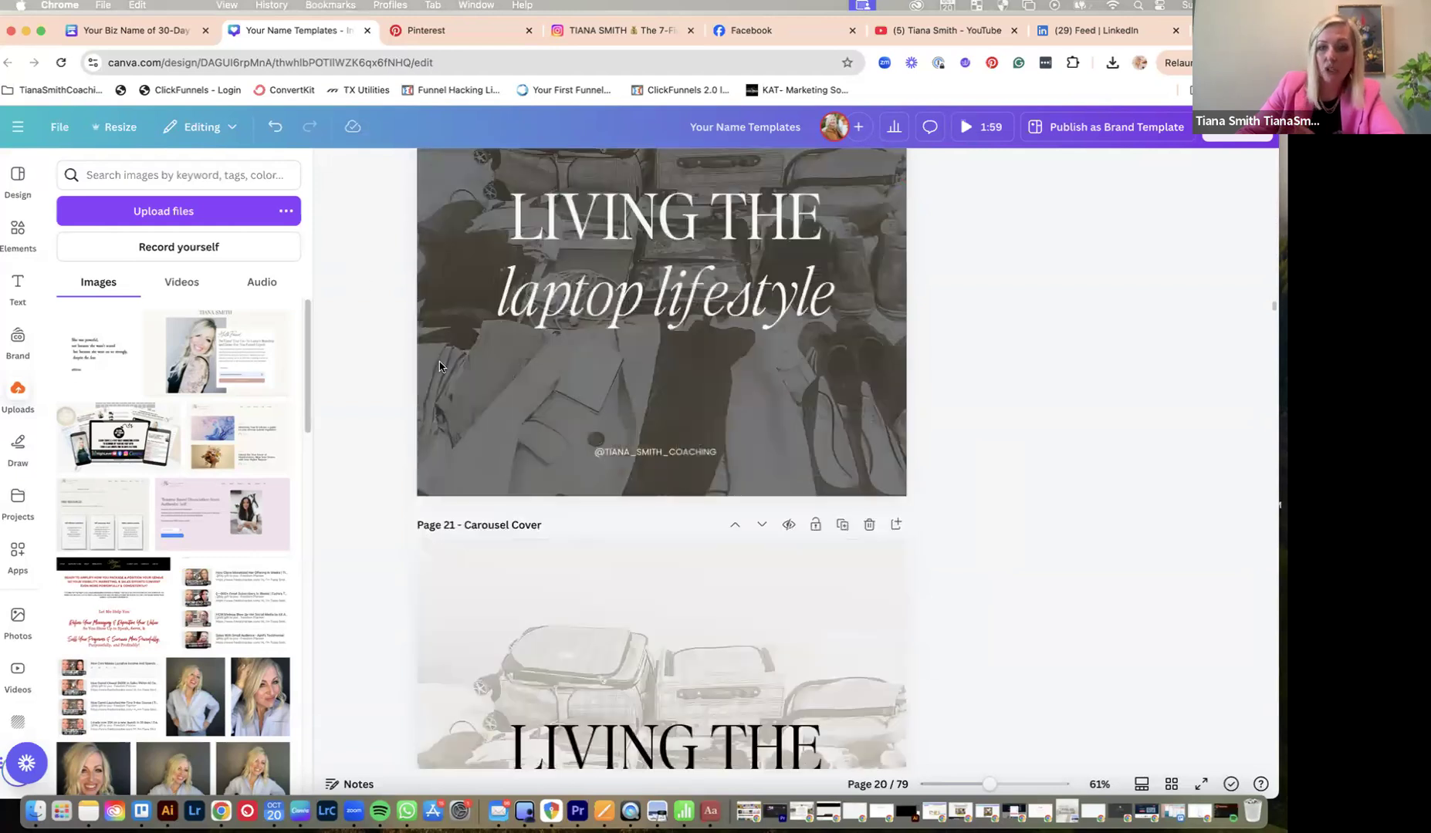
scroll(440, 368, "down", 10)
scroll(441, 370, "down", 5)
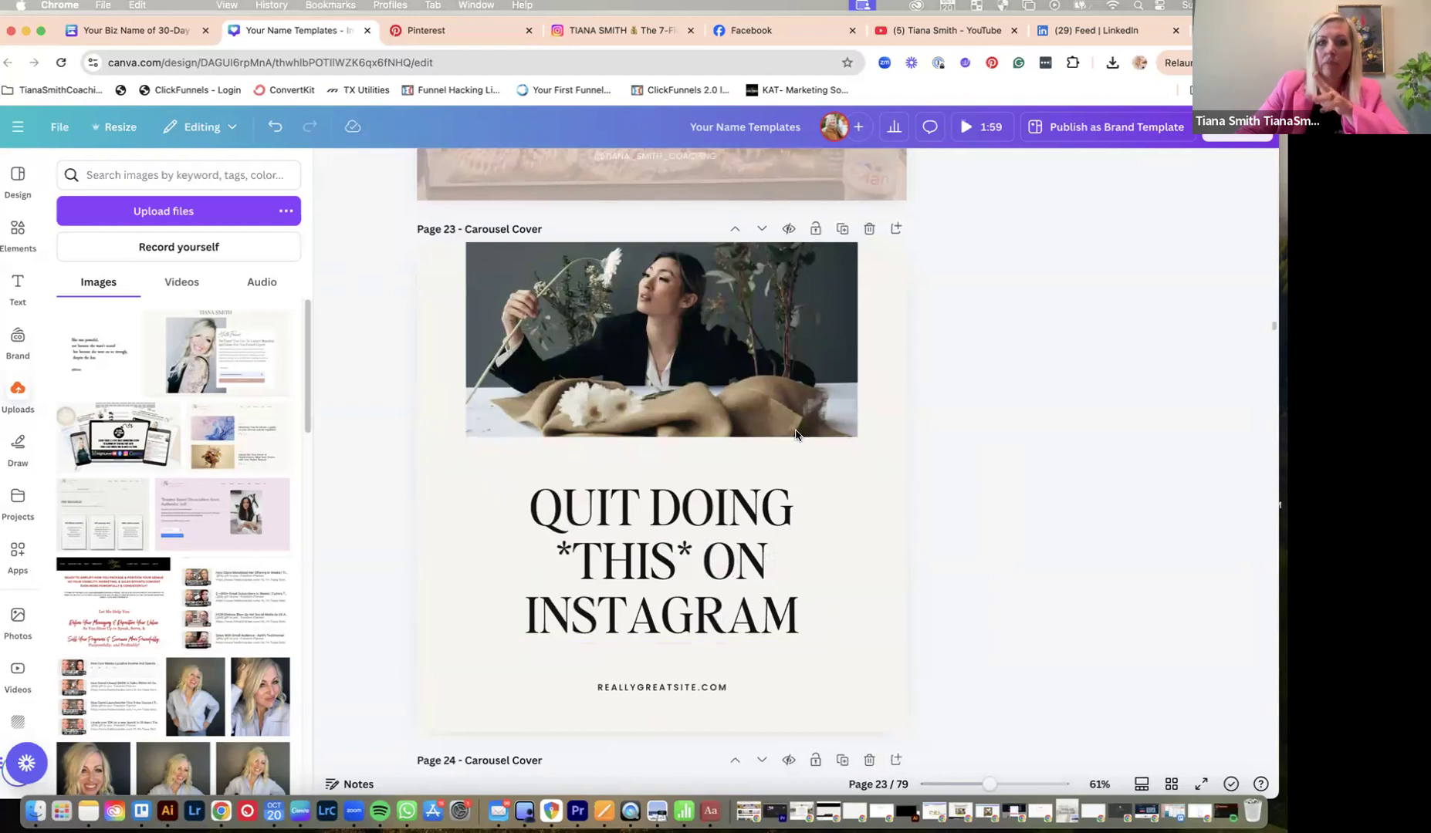
- Duplicate the page 23 carousel cover "Quit doing *this* on Instagram" and title the copy "CTA Post"
left_click(797, 339)
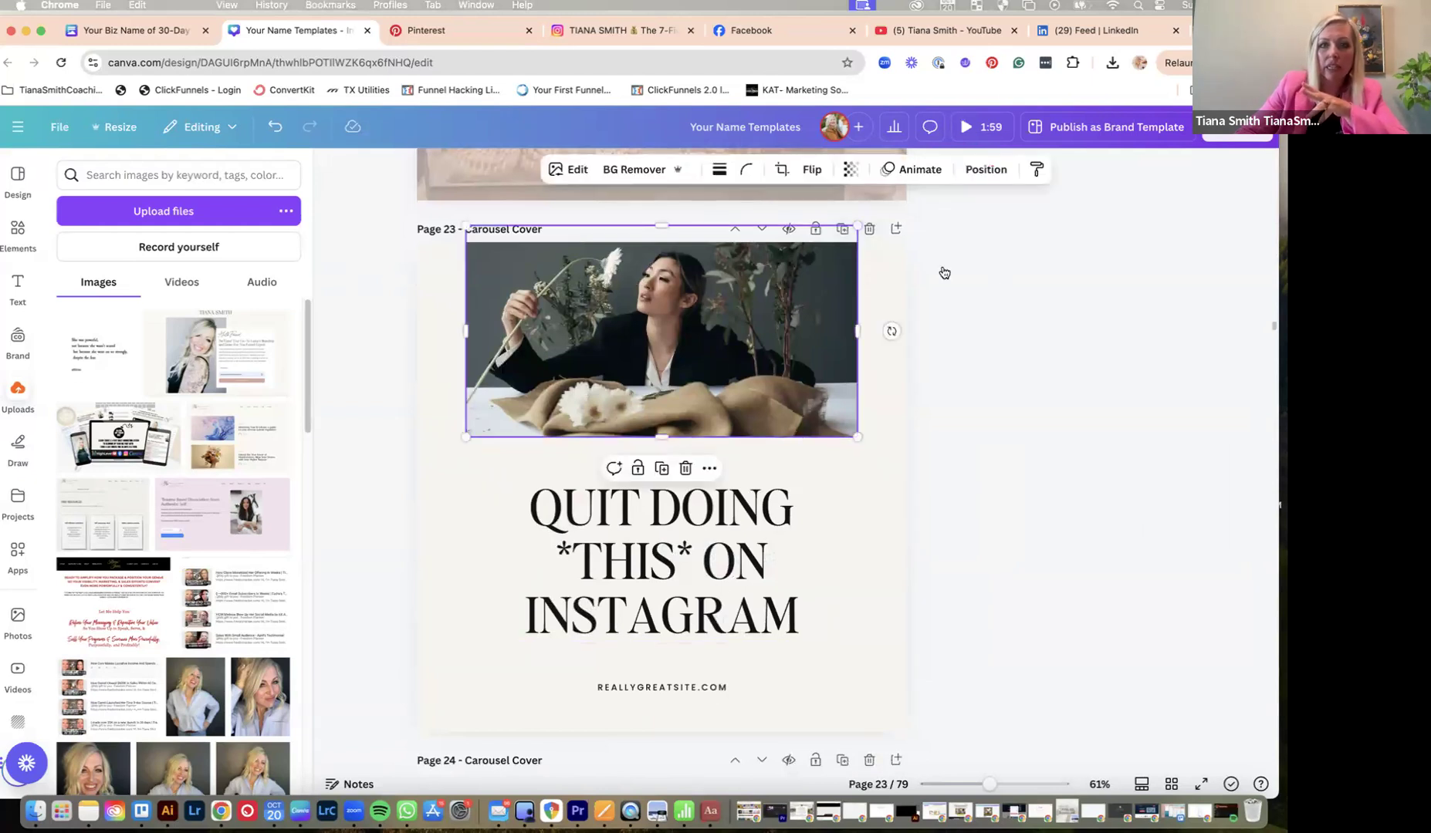
left_click(842, 229)
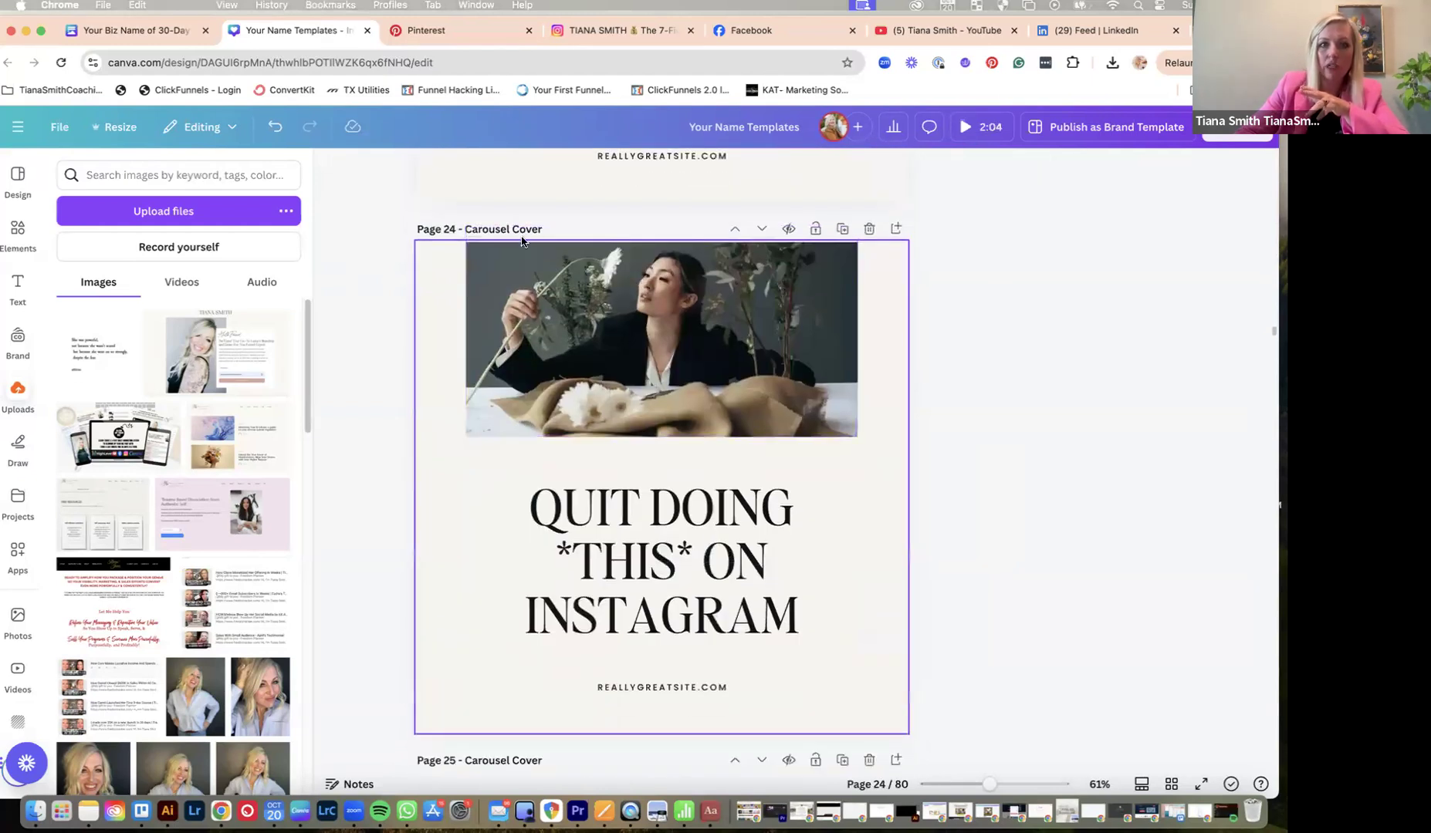
type("CTA Post")
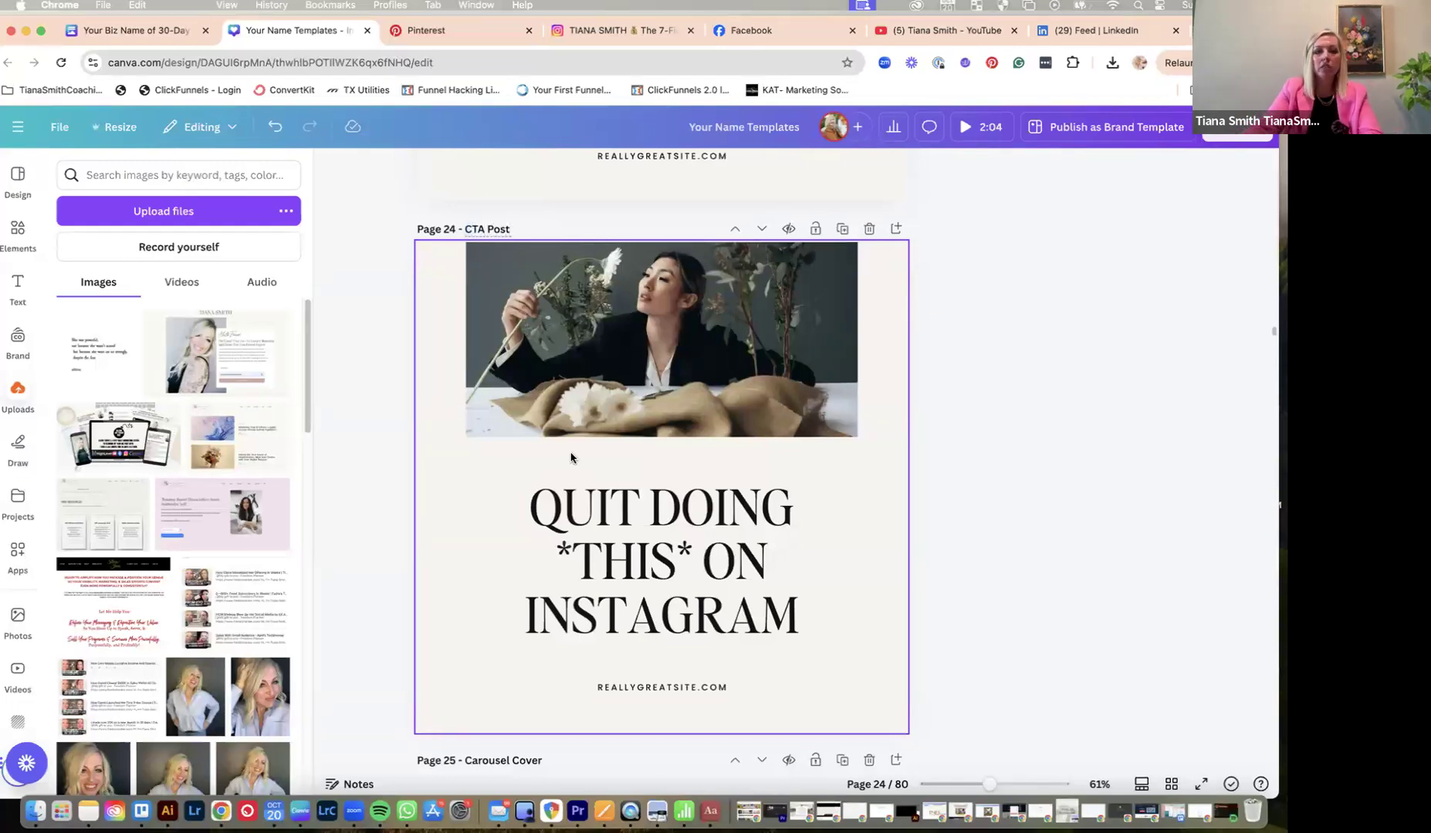
left_click(444, 642)
left_click(940, 569)
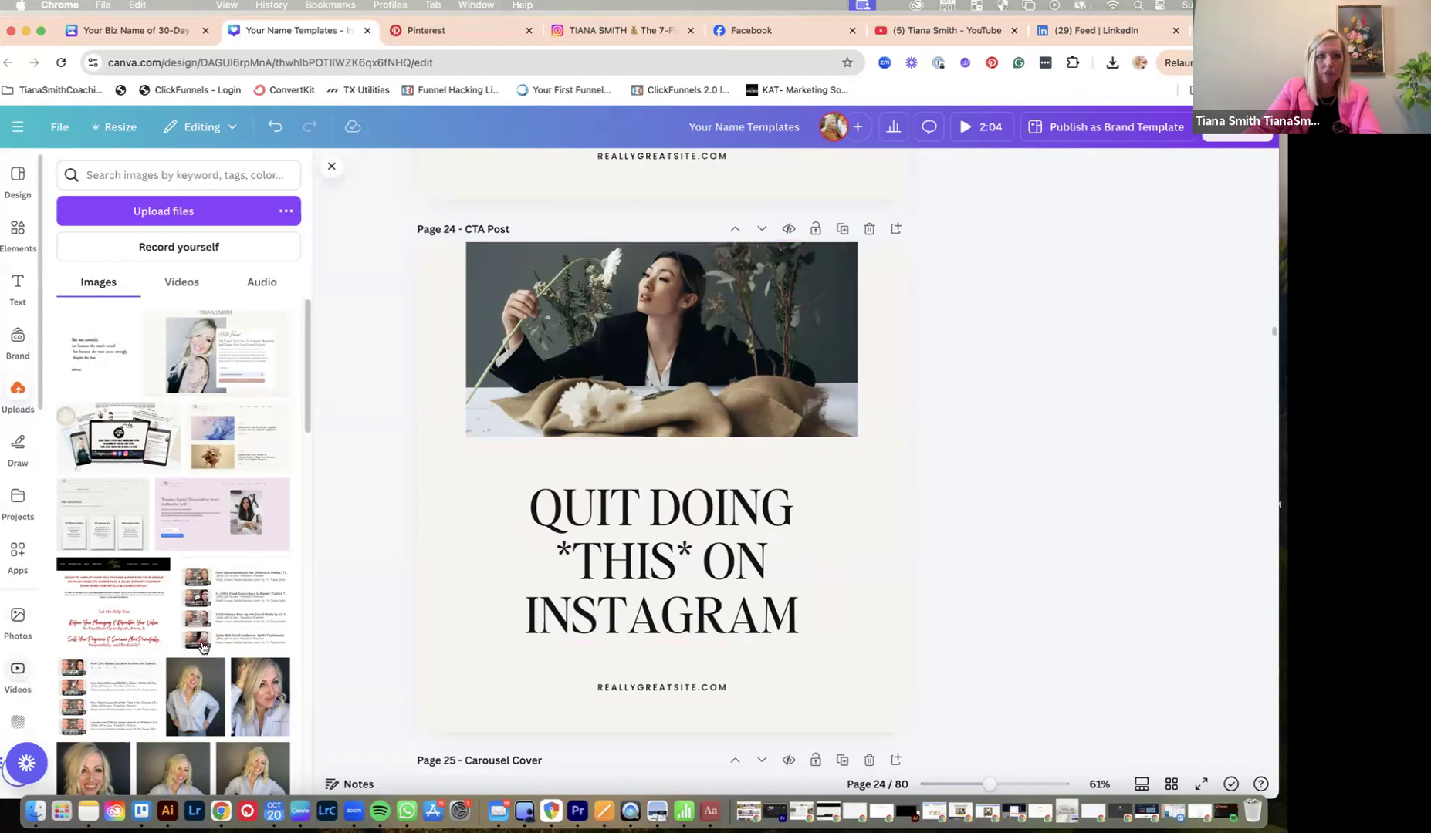
- Add the uploaded Video Marketing Categories worksheet to the CTA Post page and delete the template photo of the woman
scroll(193, 649, "down", 2)
scroll(193, 650, "down", 7)
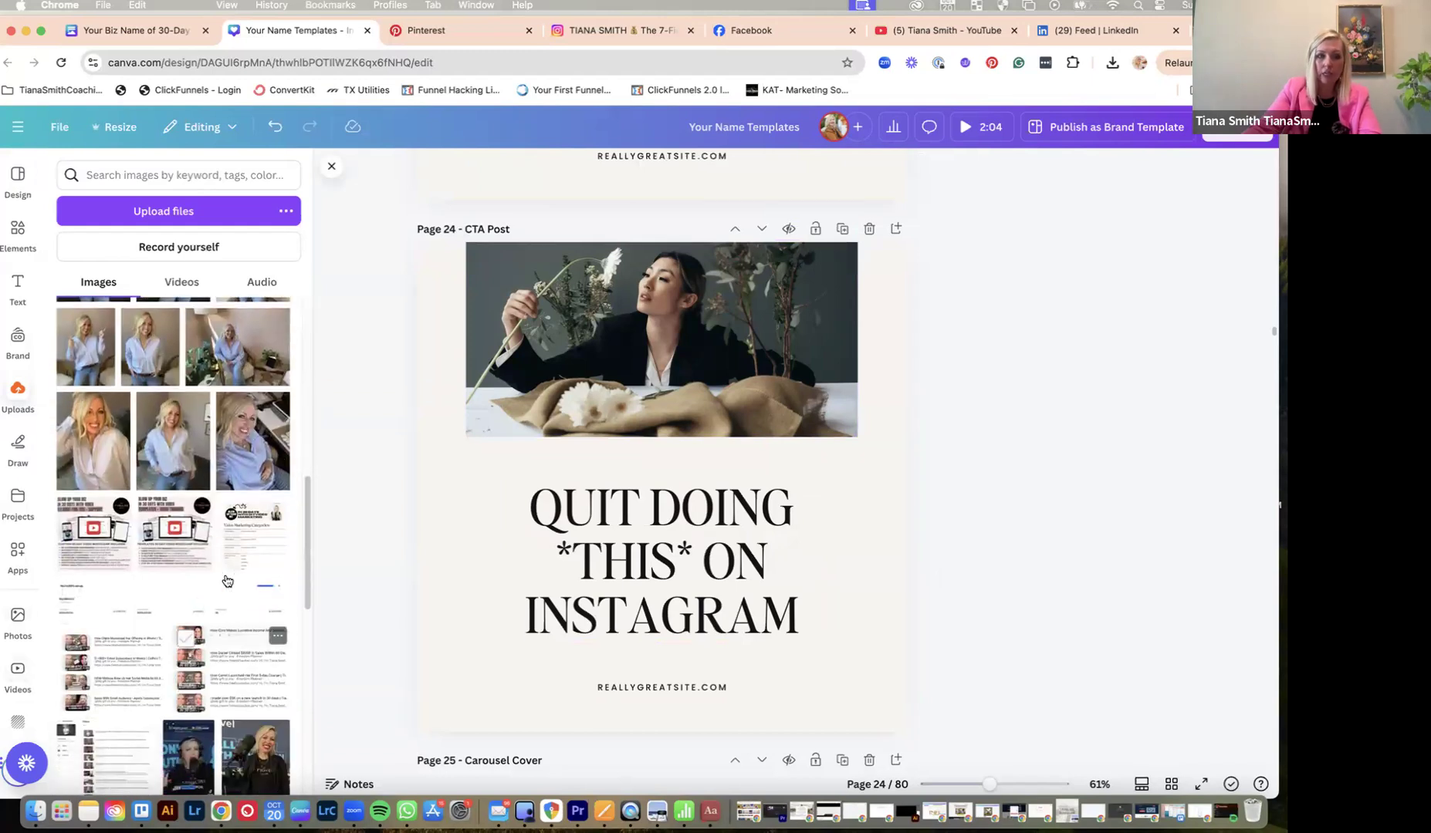
left_click(247, 532)
left_click_drag(665, 338, 580, 297)
left_click(791, 317)
key("Delete")
- Replace the headline with "FREE VIDEO MARKETING CHECKLIST" on four lines and move it to the right of the worksheet
left_click(669, 389)
left_click_drag(769, 511, 829, 450)
double_click(830, 451)
type("FREE")
key("Return")
type("VIDEO")
key("Return")
type("MARKETING")
key("Return")
type("CHECKLIST")
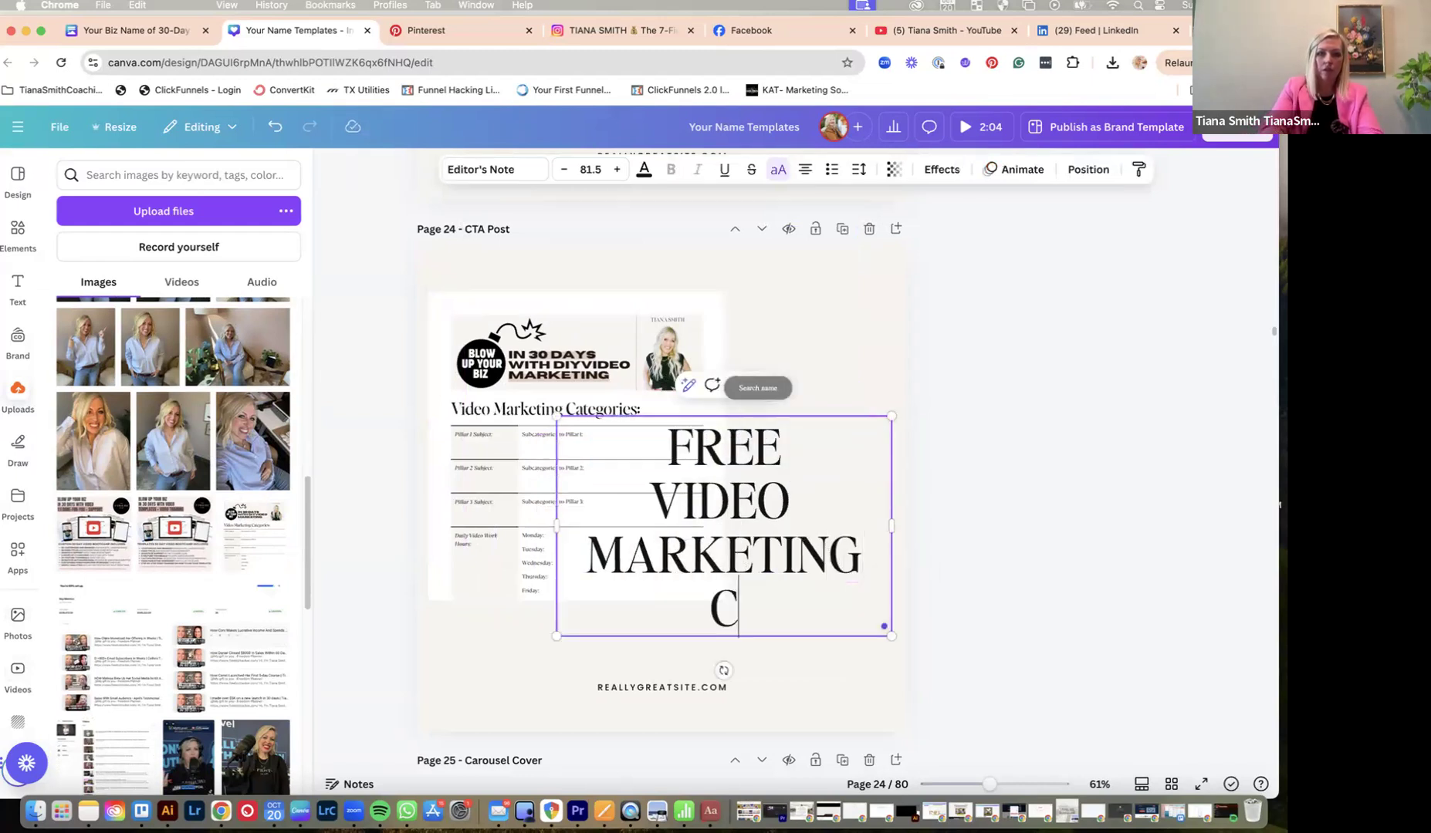
left_click(881, 336)
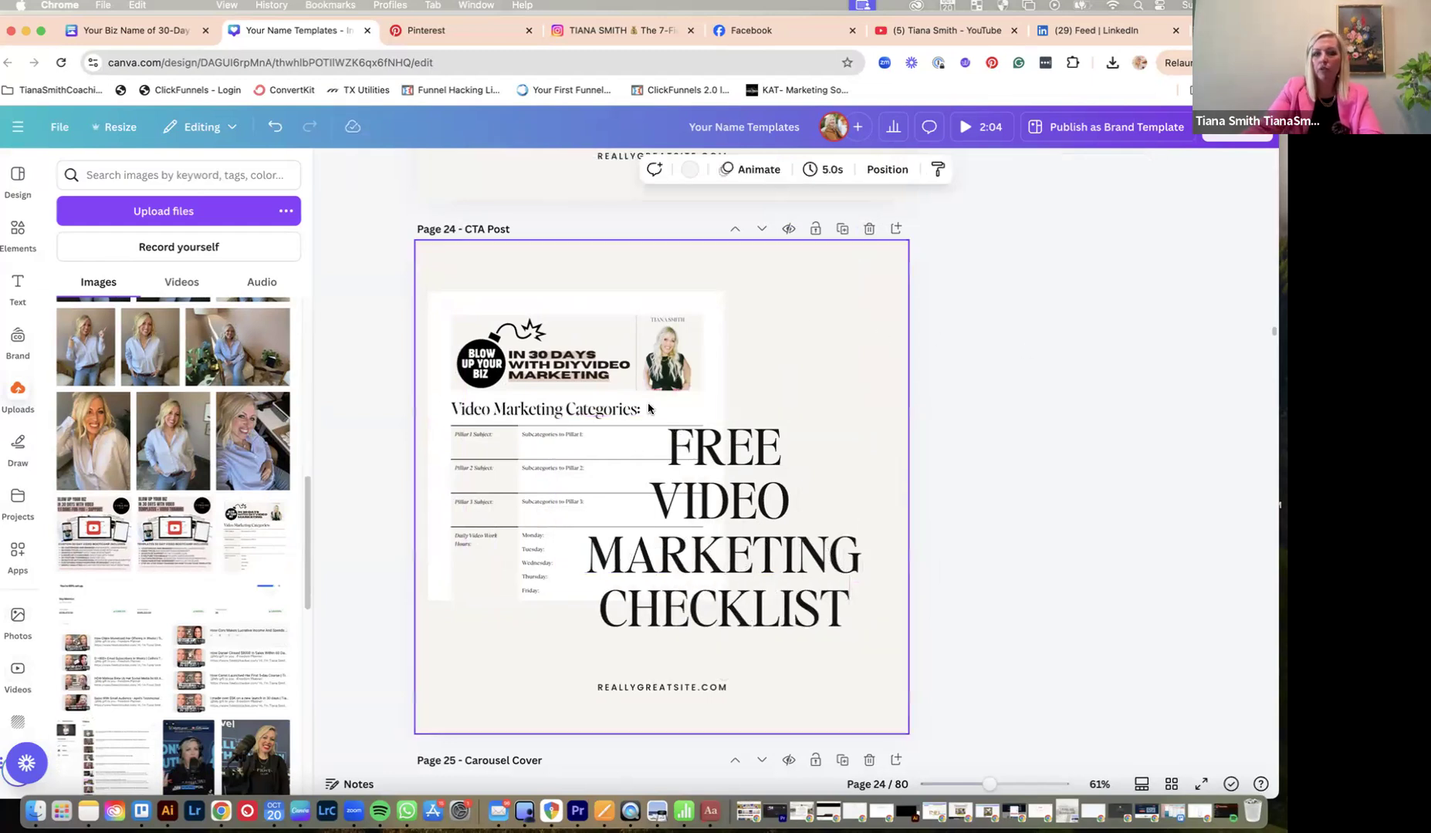
left_click_drag(802, 504, 878, 397)
- Search the elements library for "iphone" and narrow the results to iPhone frames
left_click(594, 542)
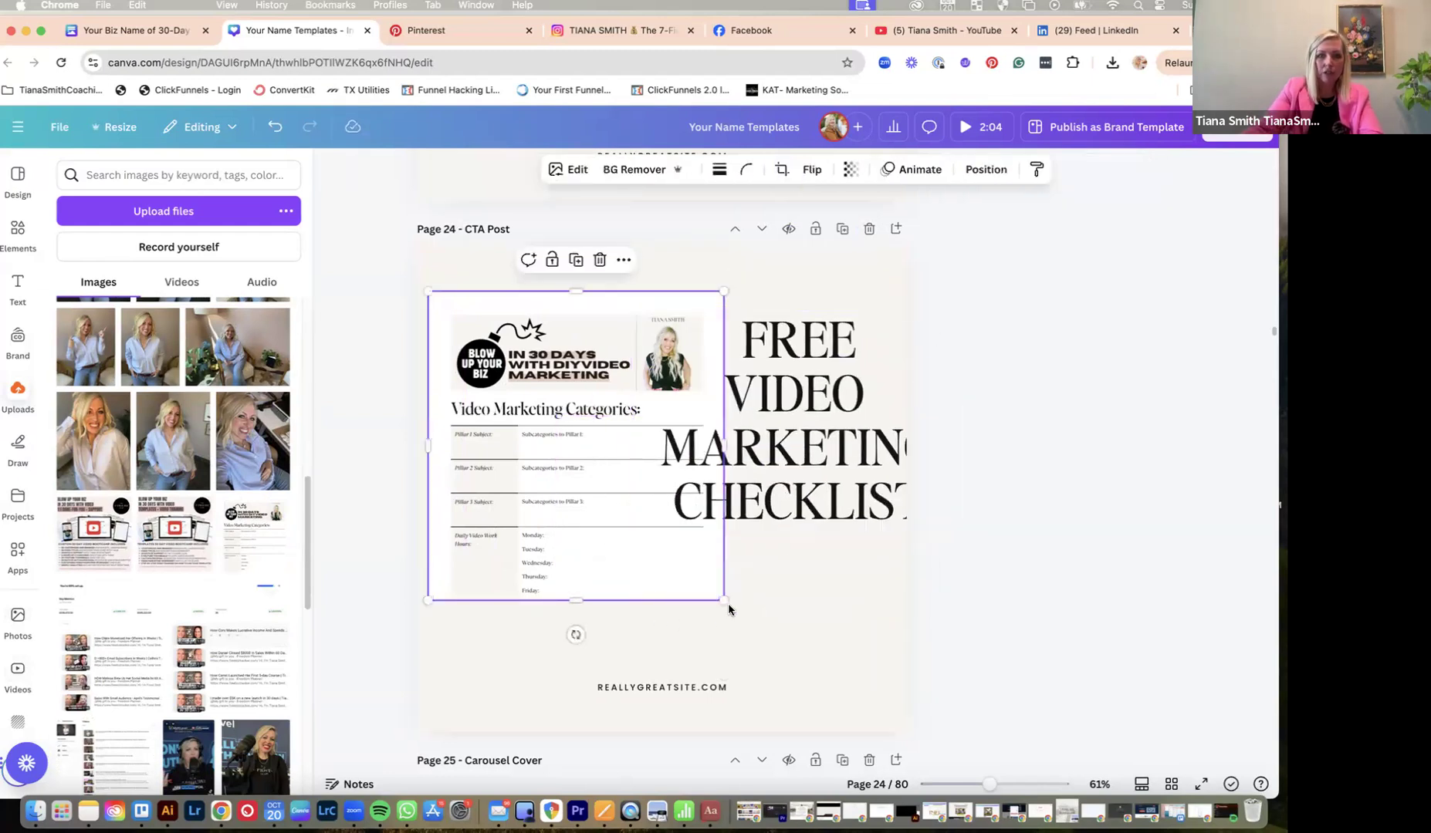
left_click(19, 248)
left_click(165, 176)
type("iphone")
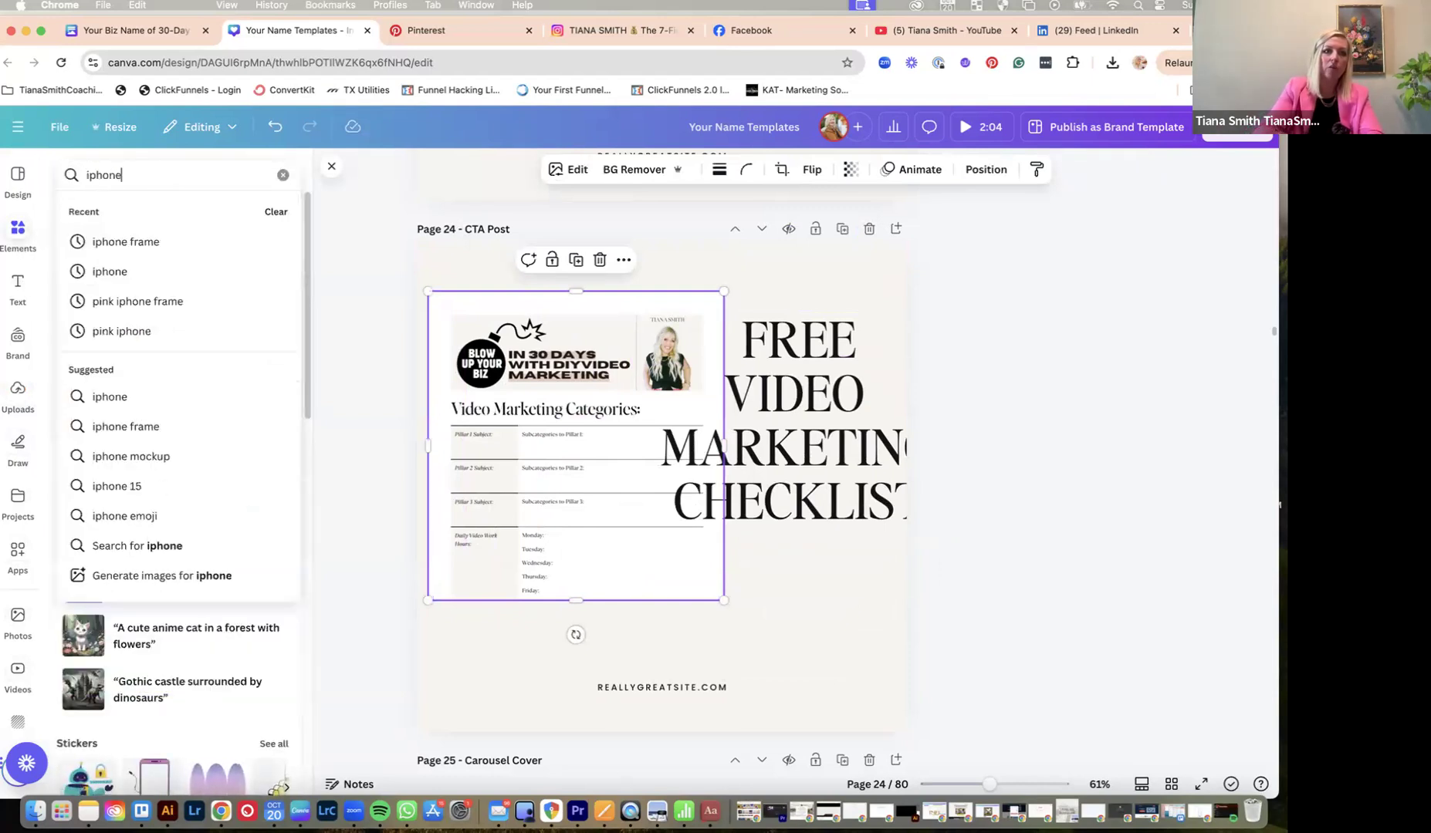
left_click(120, 278)
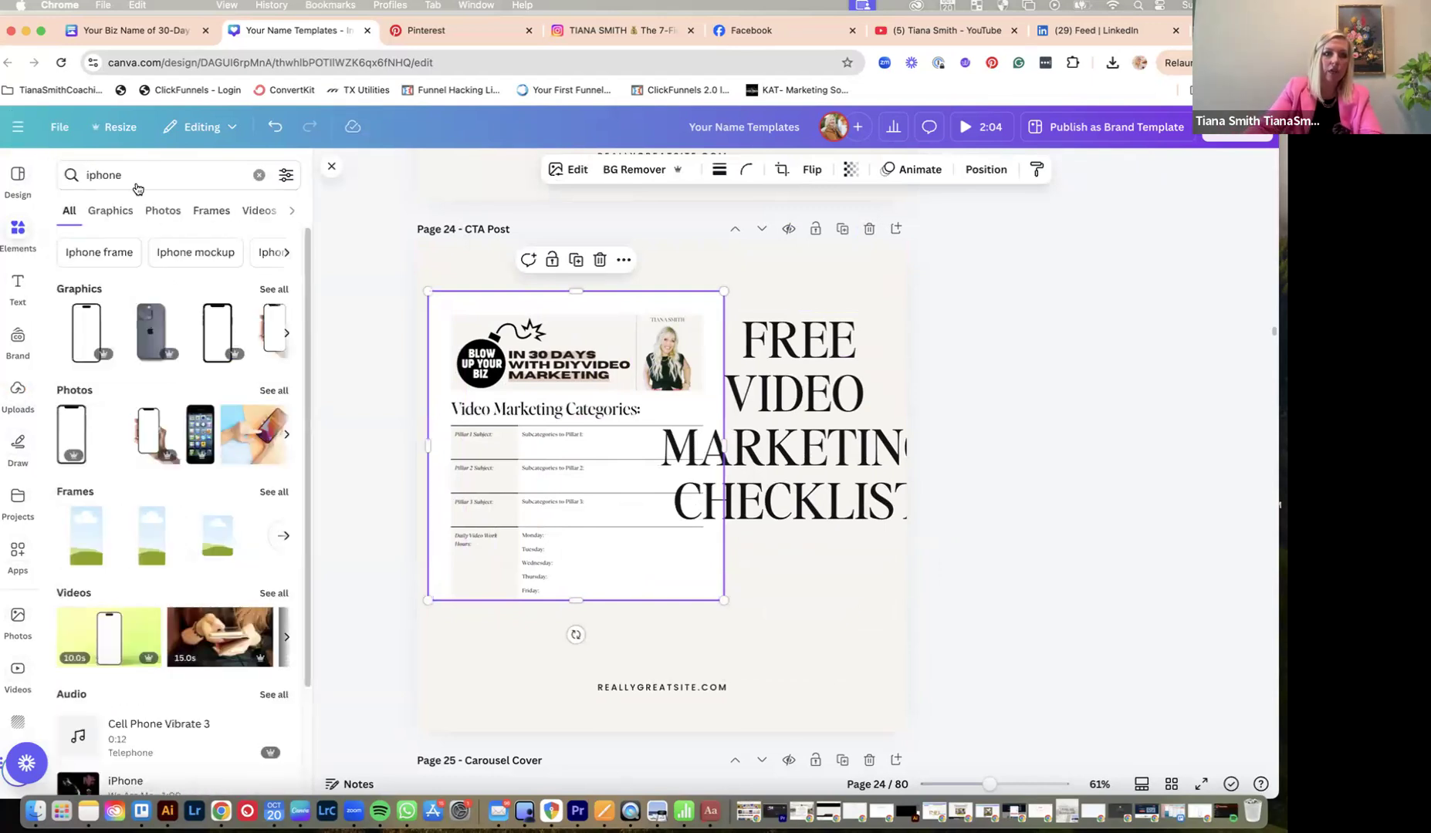
left_click(98, 251)
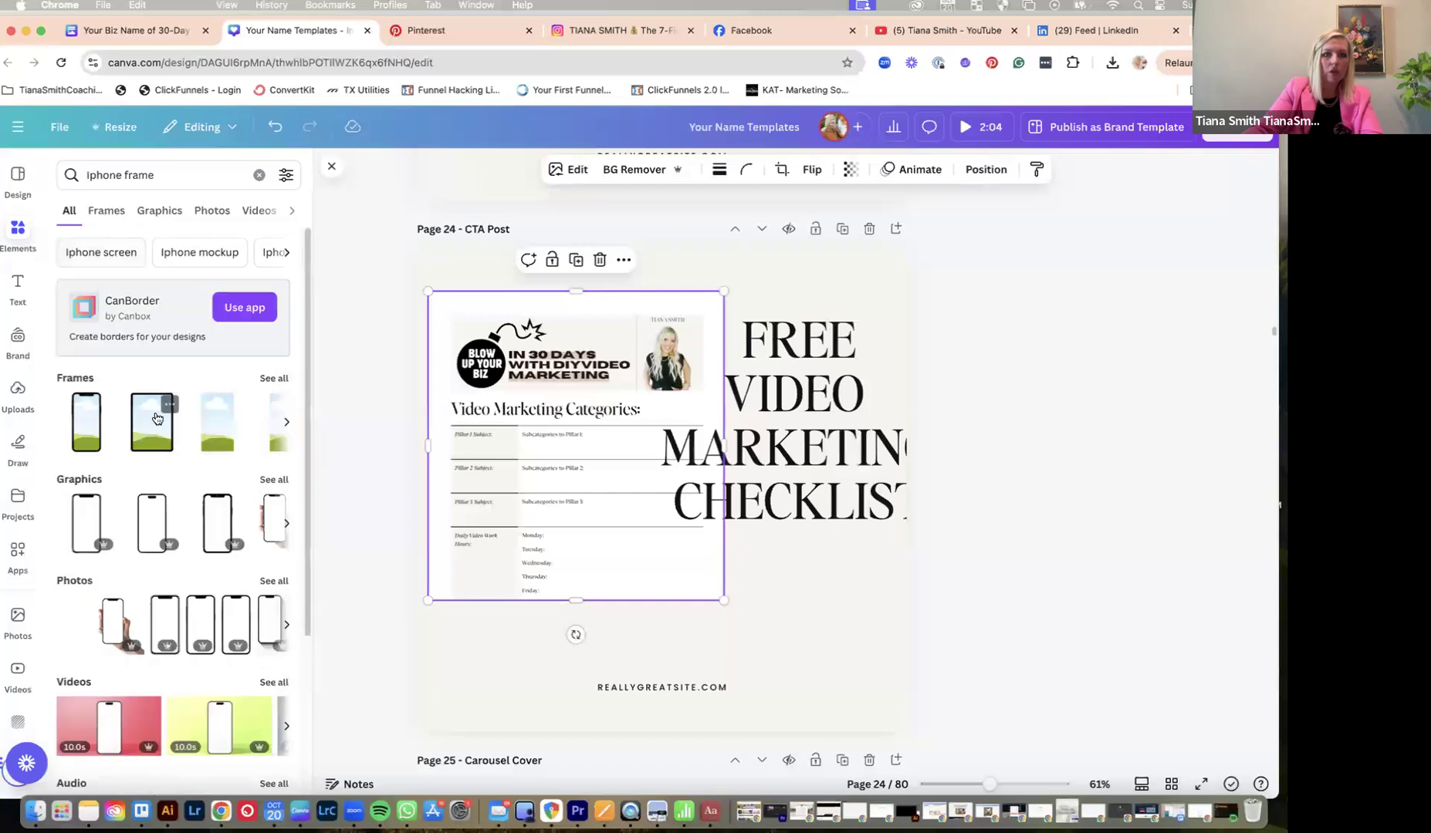
- Add the black tablet frame to the page, put the worksheet image inside it and place it left of the headline
left_click(157, 418)
left_click_drag(512, 467, 633, 522)
left_click_drag(725, 463, 778, 454)
left_click_drag(626, 593, 521, 573)
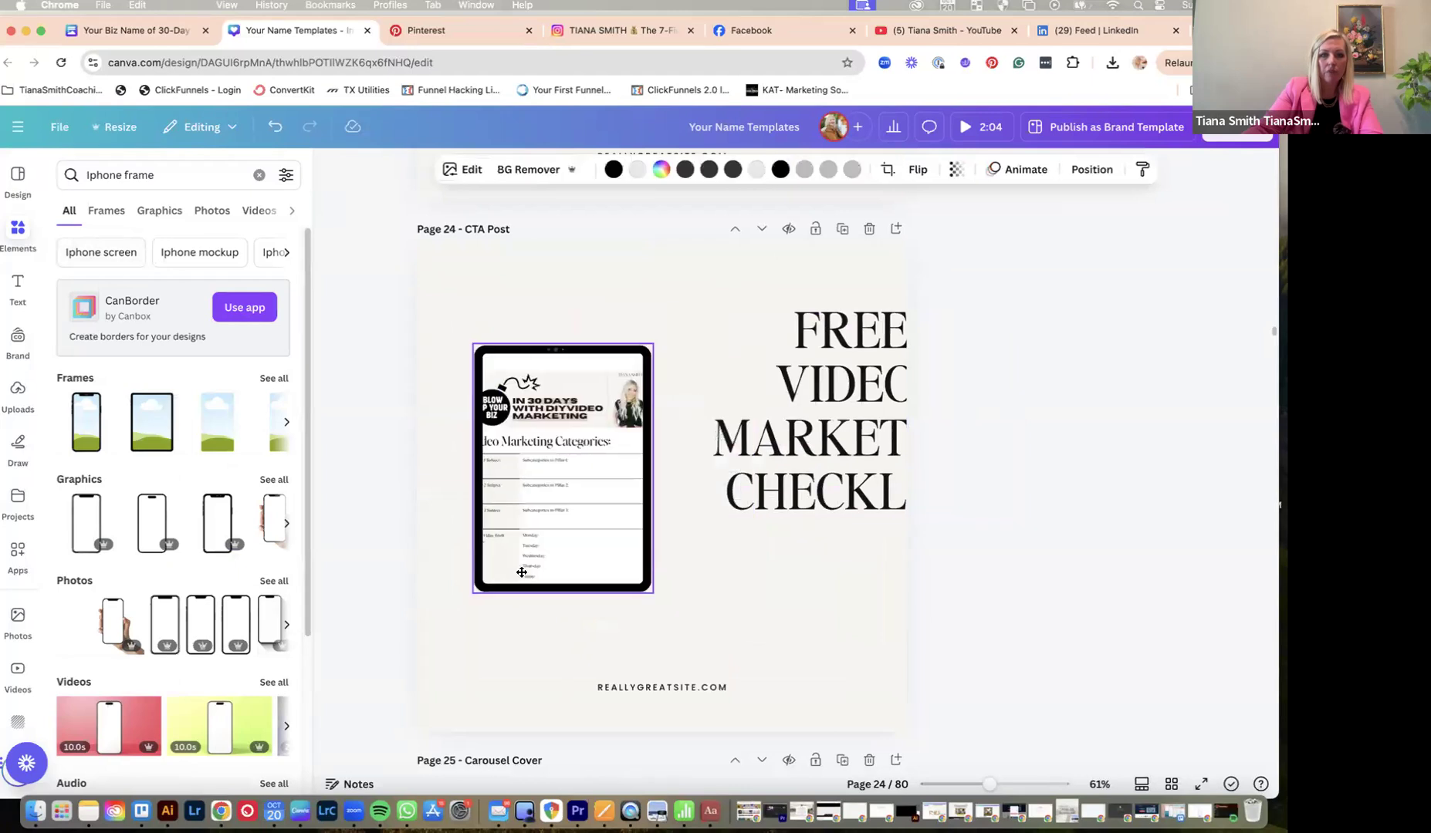
- Shift the worksheet image to the right within the tablet frame so its left edge fits inside the screen
double_click(574, 547)
left_click_drag(579, 523, 608, 523)
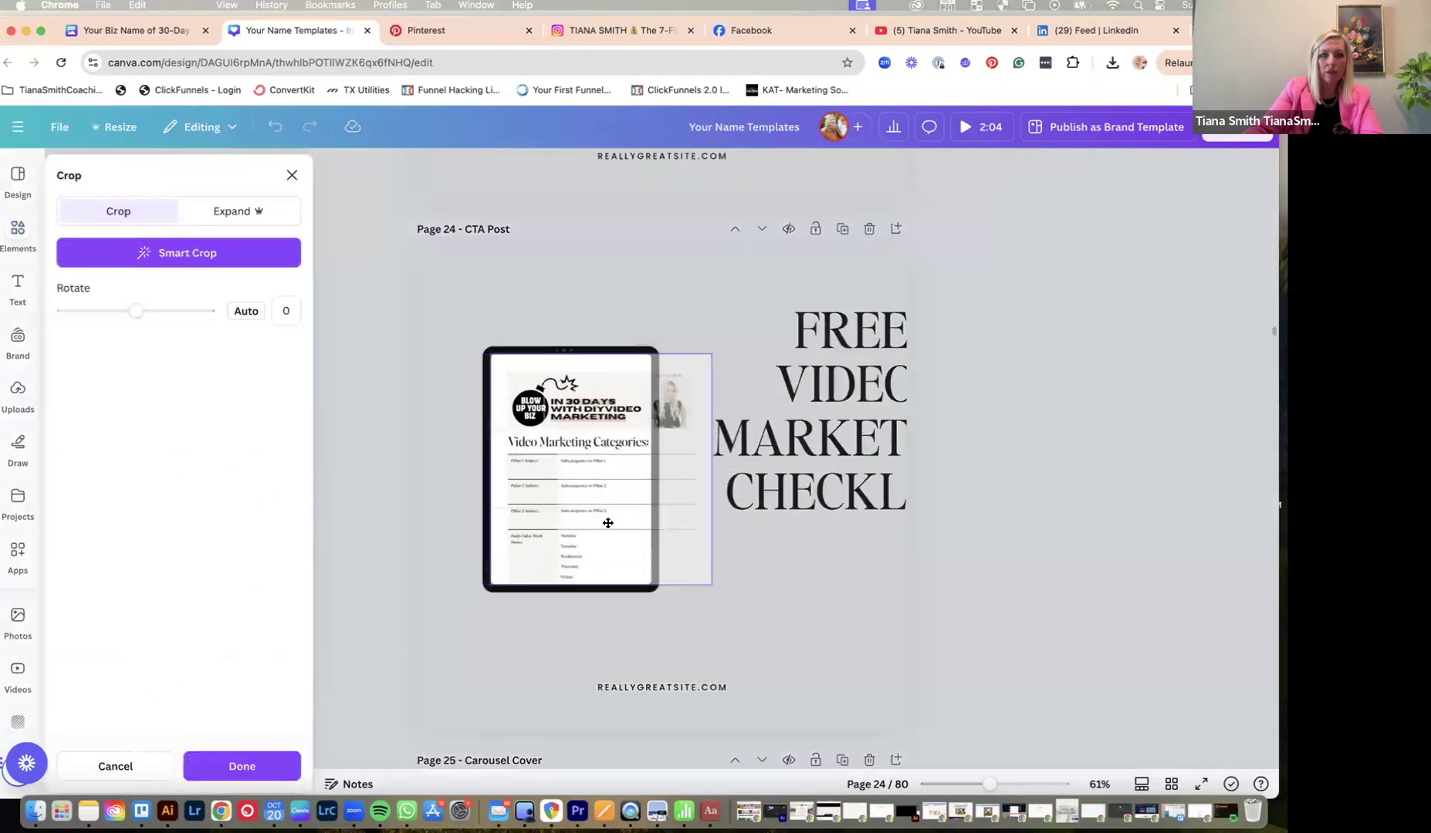
left_click(751, 615)
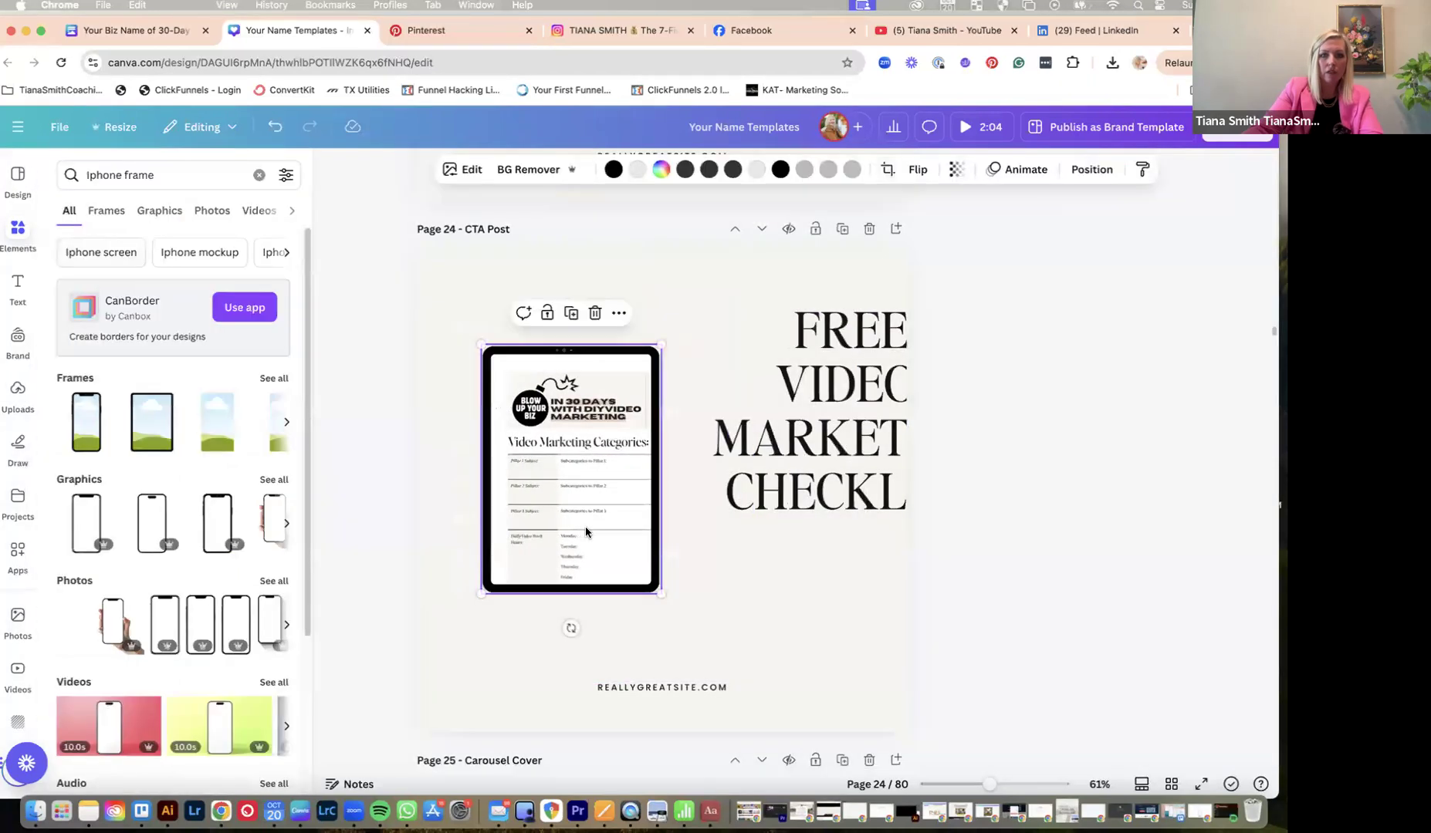
- Enlarge the tablet mockup on the page's left half and reposition the headline beside it
mouse_move(714, 289)
left_mouse_down()
mouse_move(732, 275)
mouse_move(718, 266)
left_mouse_up()
left_click_drag(605, 406, 566, 440)
left_click_drag(765, 440, 729, 478)
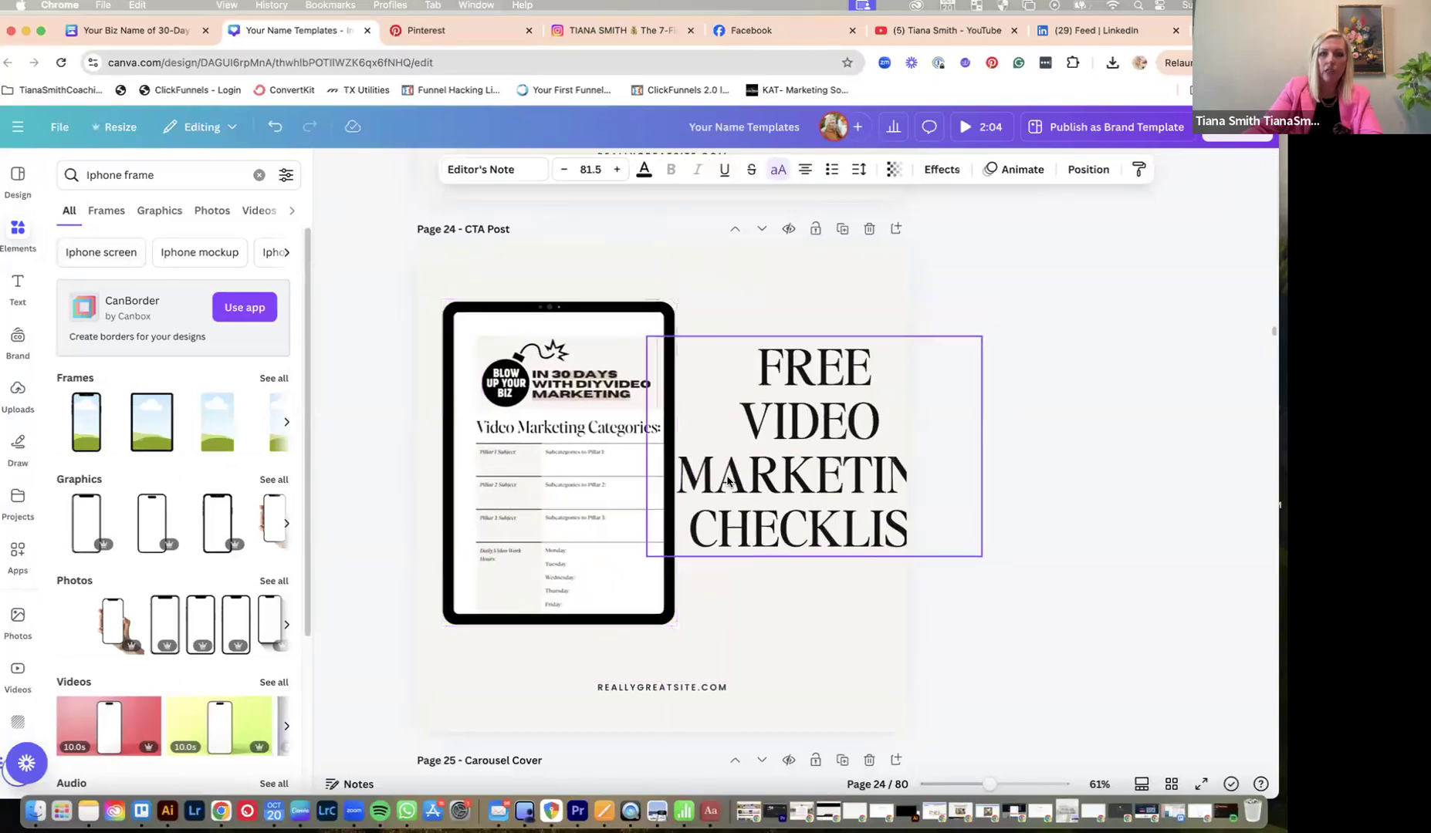
- Try left and right alignment on the headline and return it to centred
left_click(800, 176)
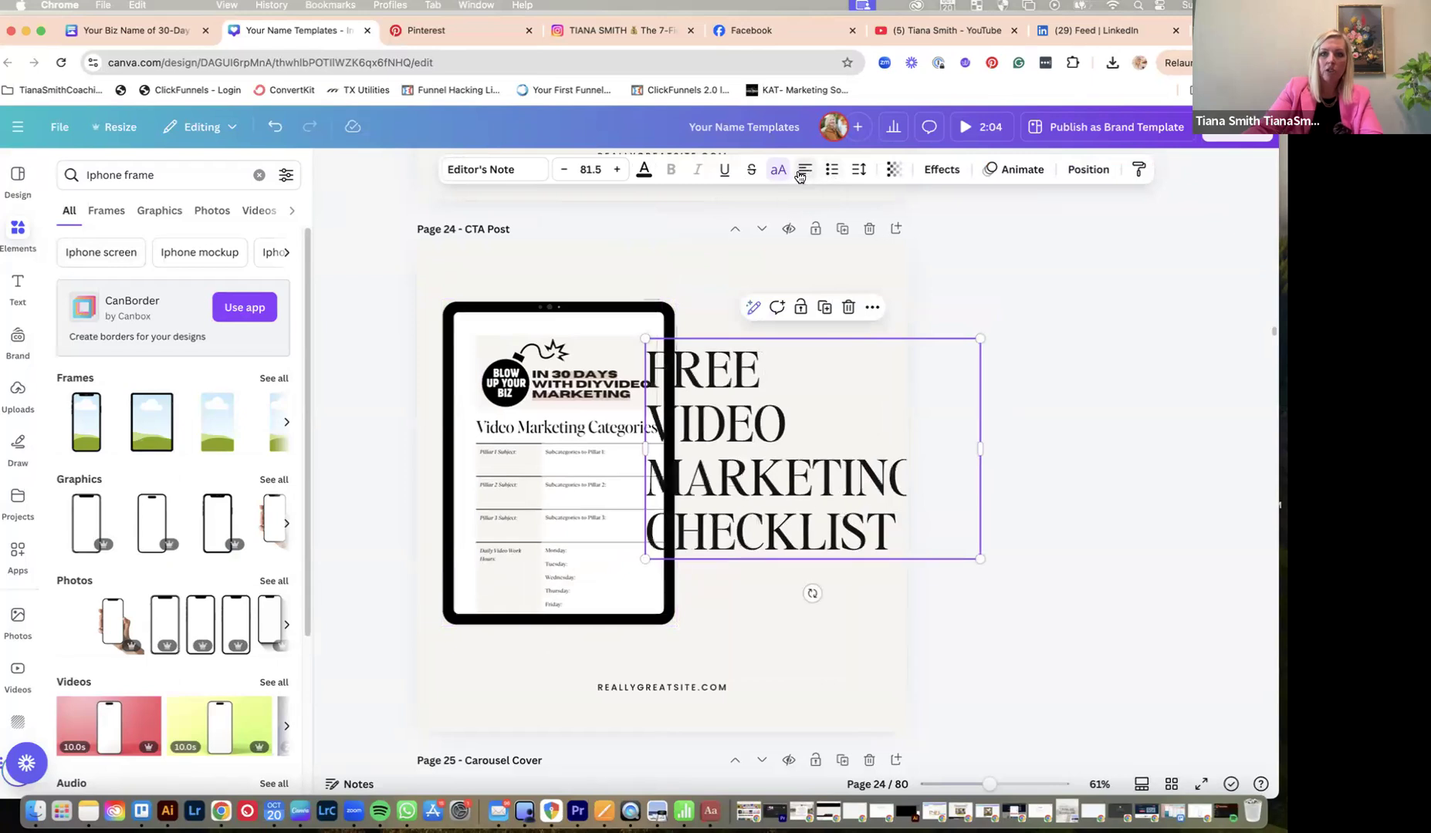
left_click(801, 175)
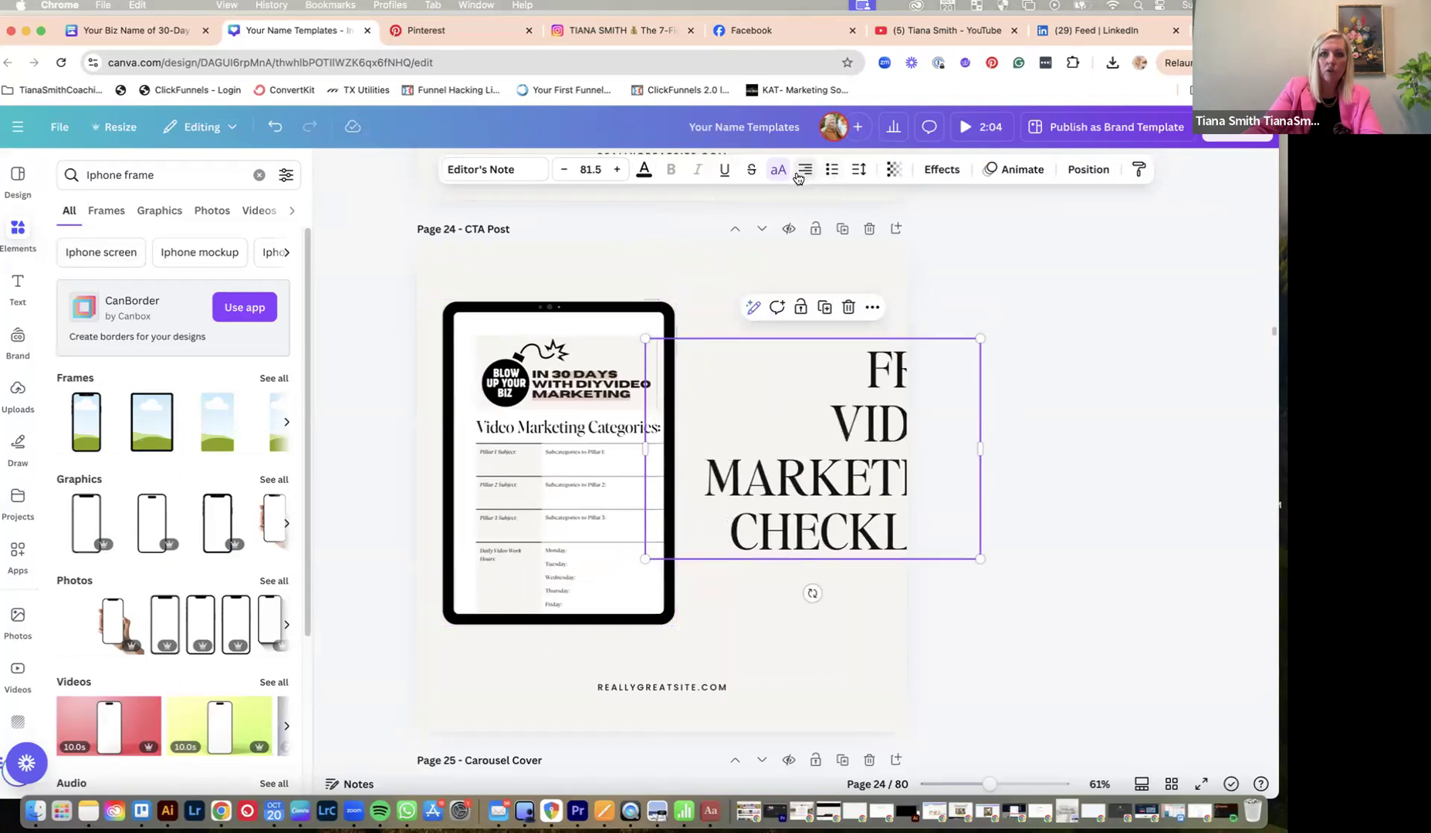
left_click(799, 179)
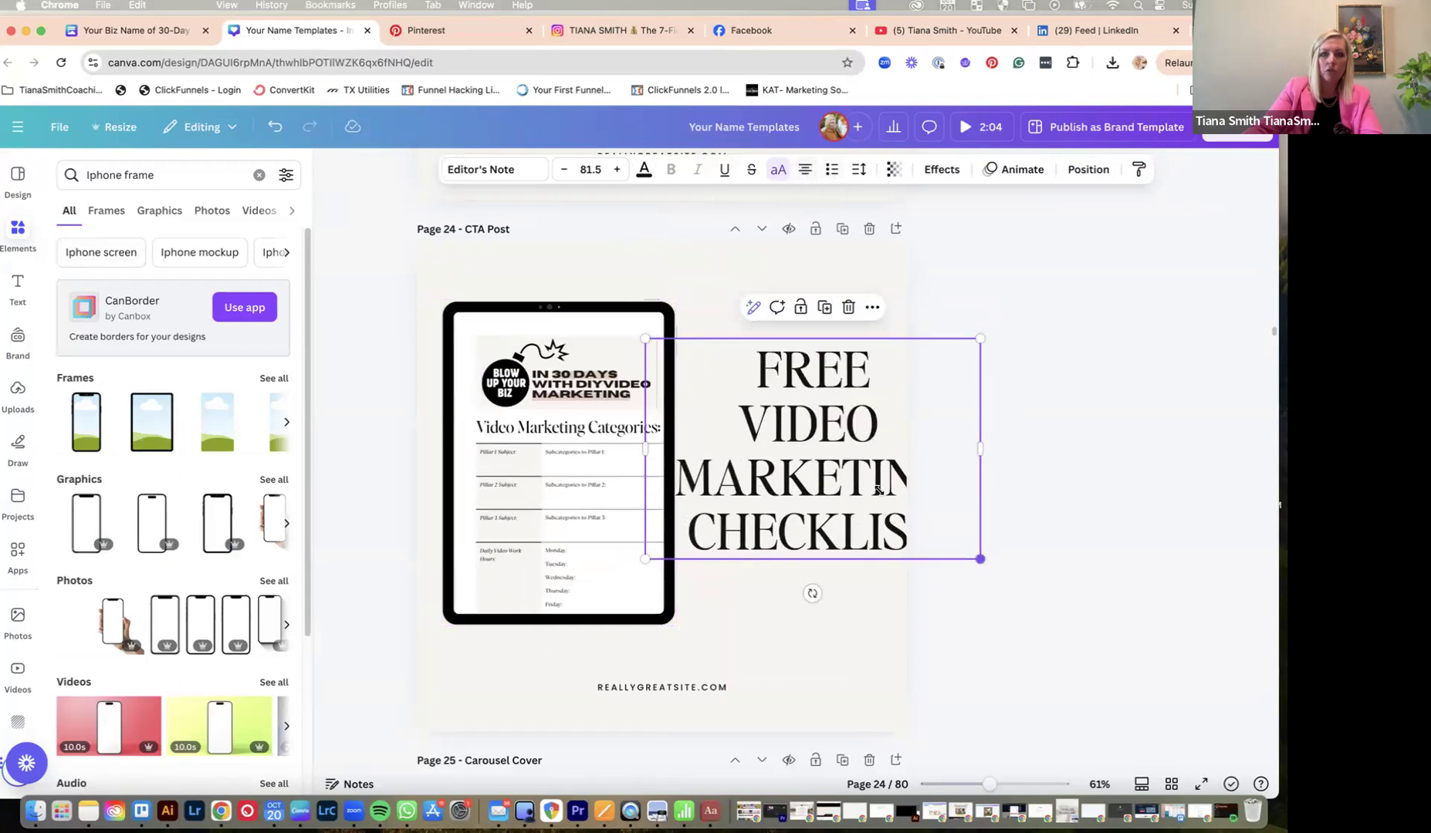
- Shrink the headline to size 57.1 and fit it between the tablet and the page's right edge
left_click_drag(877, 489, 880, 493)
left_click_drag(791, 485, 791, 503)
- Replace the REALLYGREATSITE.COM placeholder at the page's foot with the coaching business's website address
left_click(682, 688)
double_click(682, 688)
type("TIANASMITHCOACHING.COM")
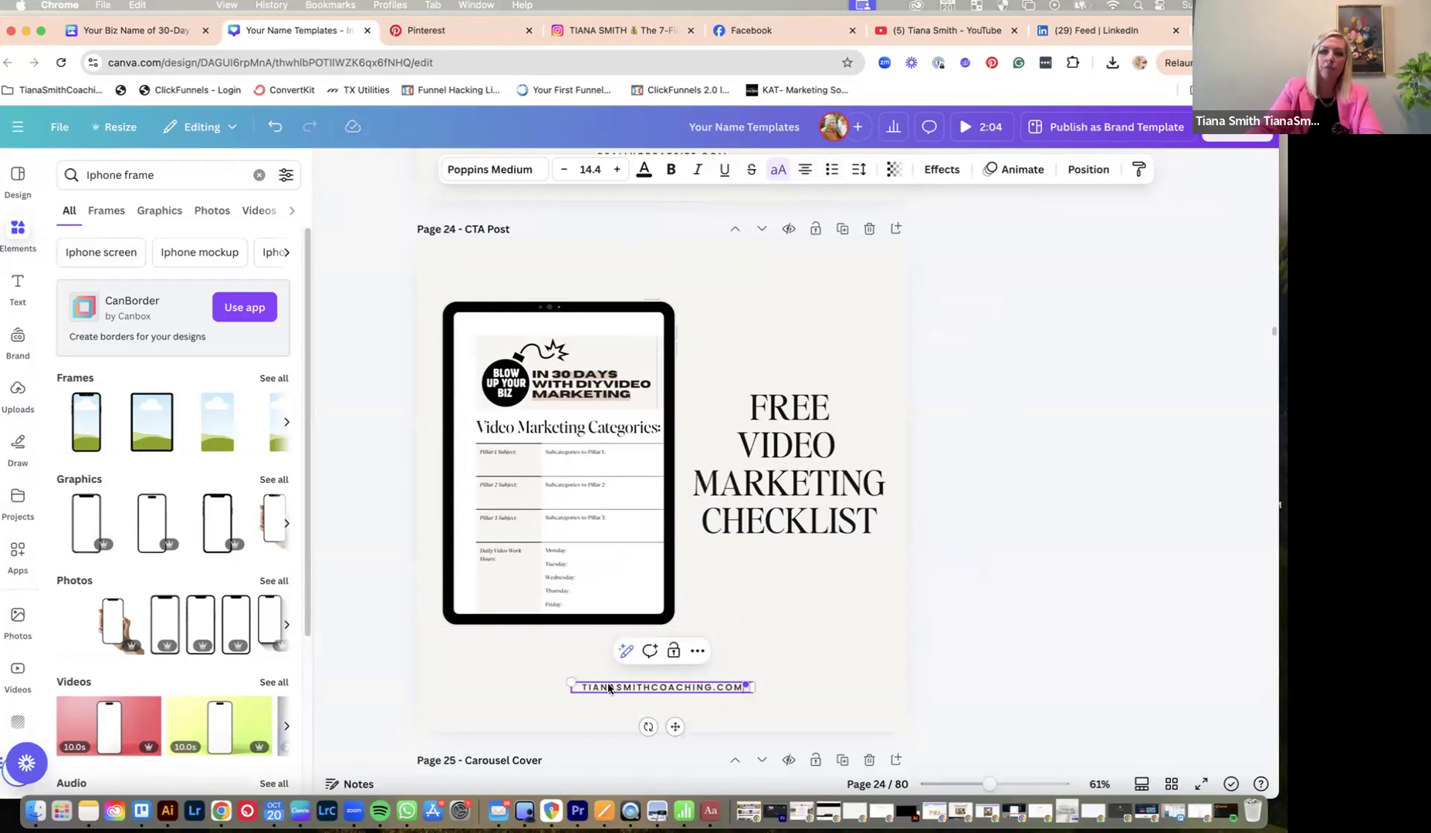
- Move the headline up so that space is free beneath it next to the tablet
left_click(790, 613)
left_click(808, 463)
left_click(586, 495)
left_click(821, 477)
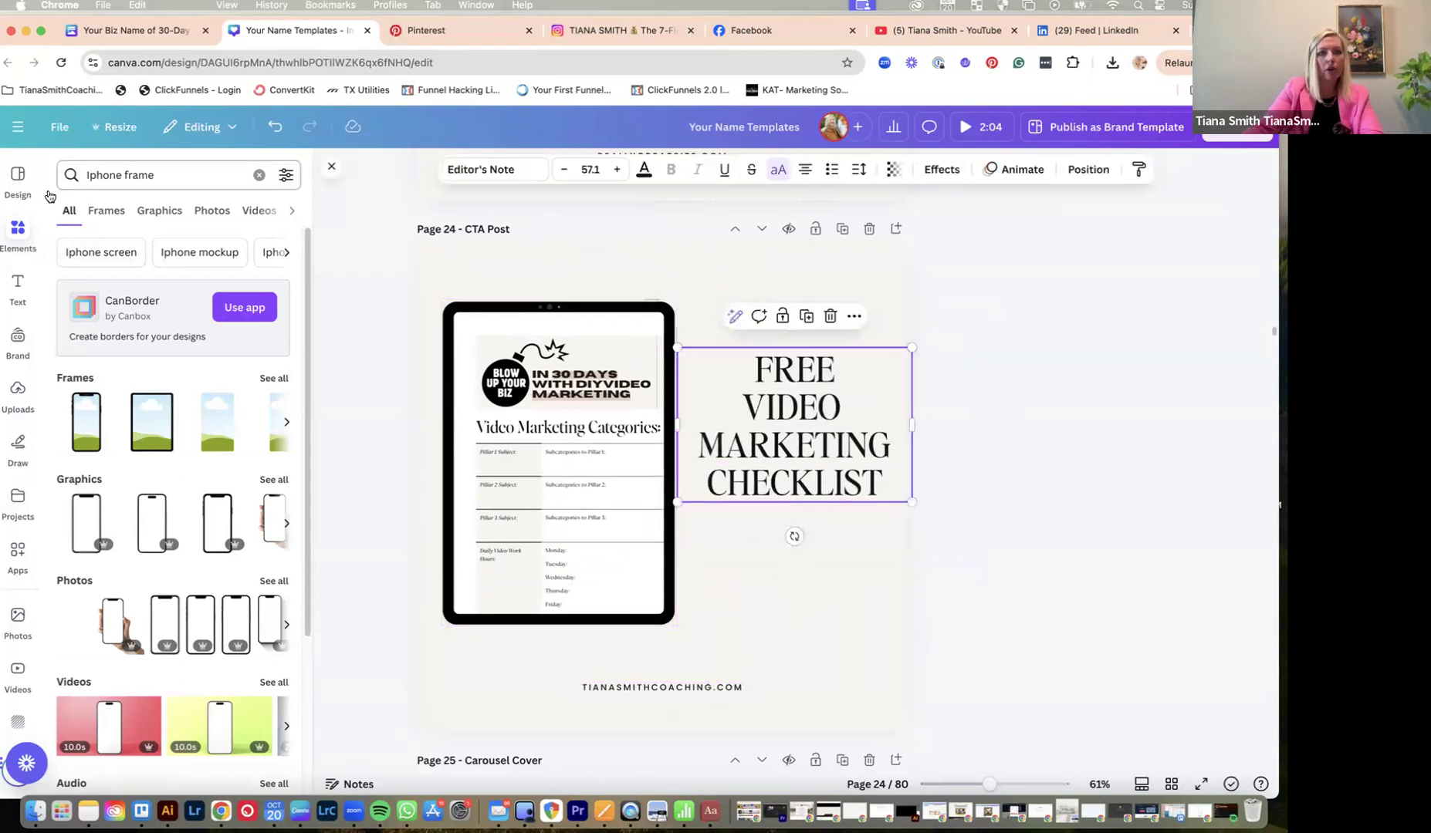
- Search the elements for "arrow" and add the bold curved arrow graphic that points down and left
left_click(154, 175)
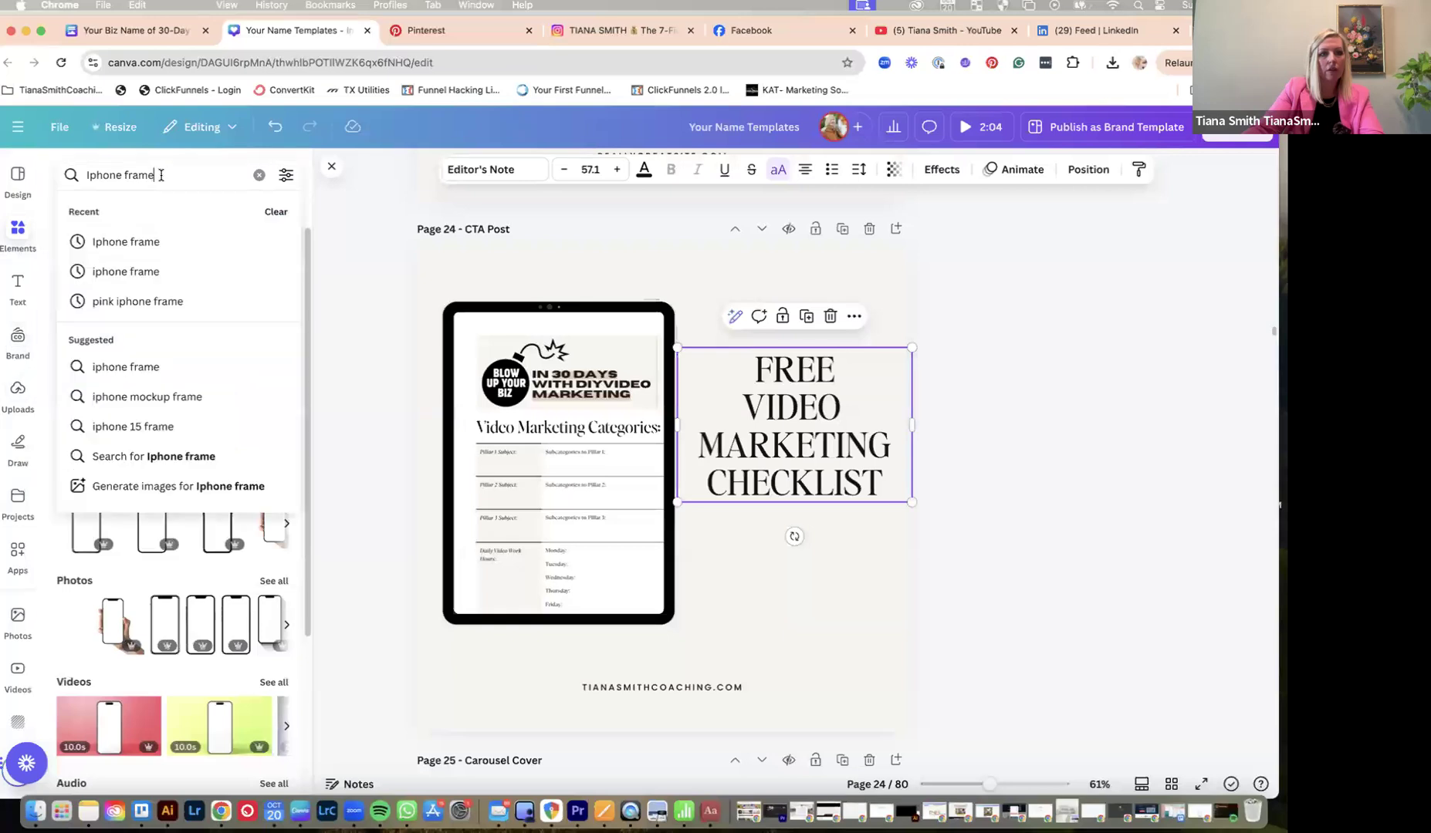
type("arrow")
key("Return")
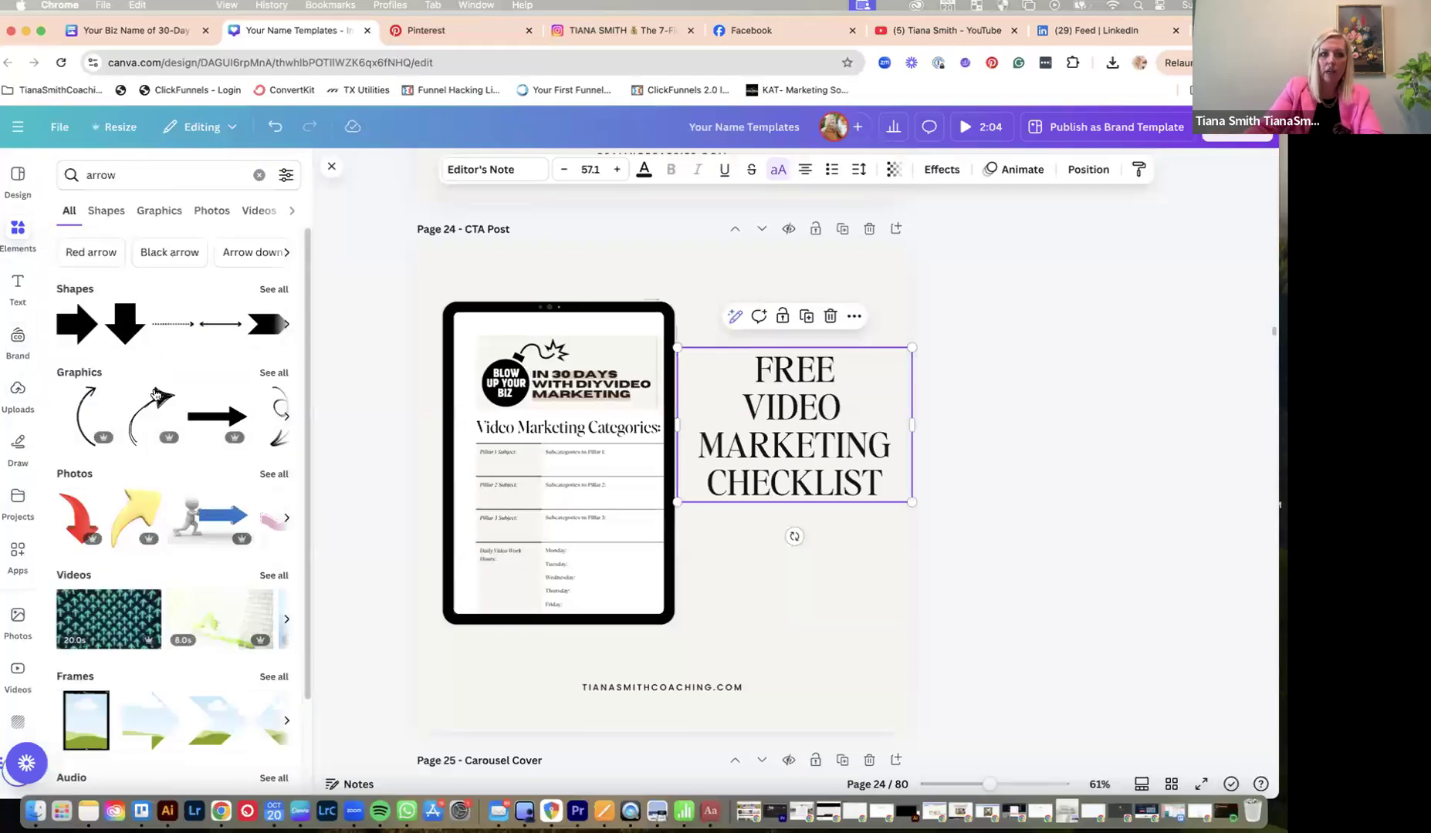
left_click(273, 373)
left_click(168, 488)
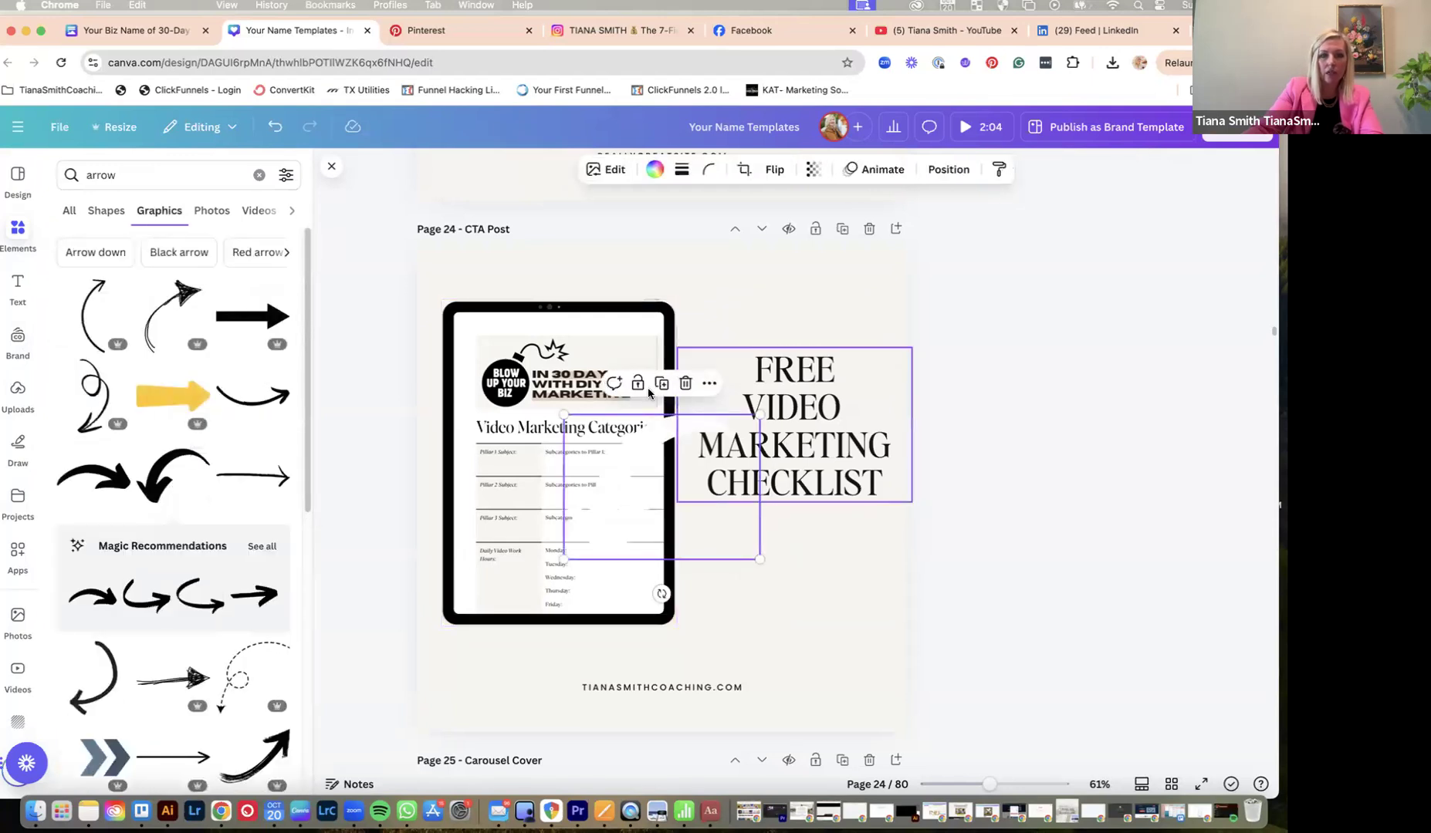
- Switch the colour palette to the 6-Figure Club brand kit and colour the arrow with the last 2022 TS Website swatch, dusty pink
left_click(654, 169)
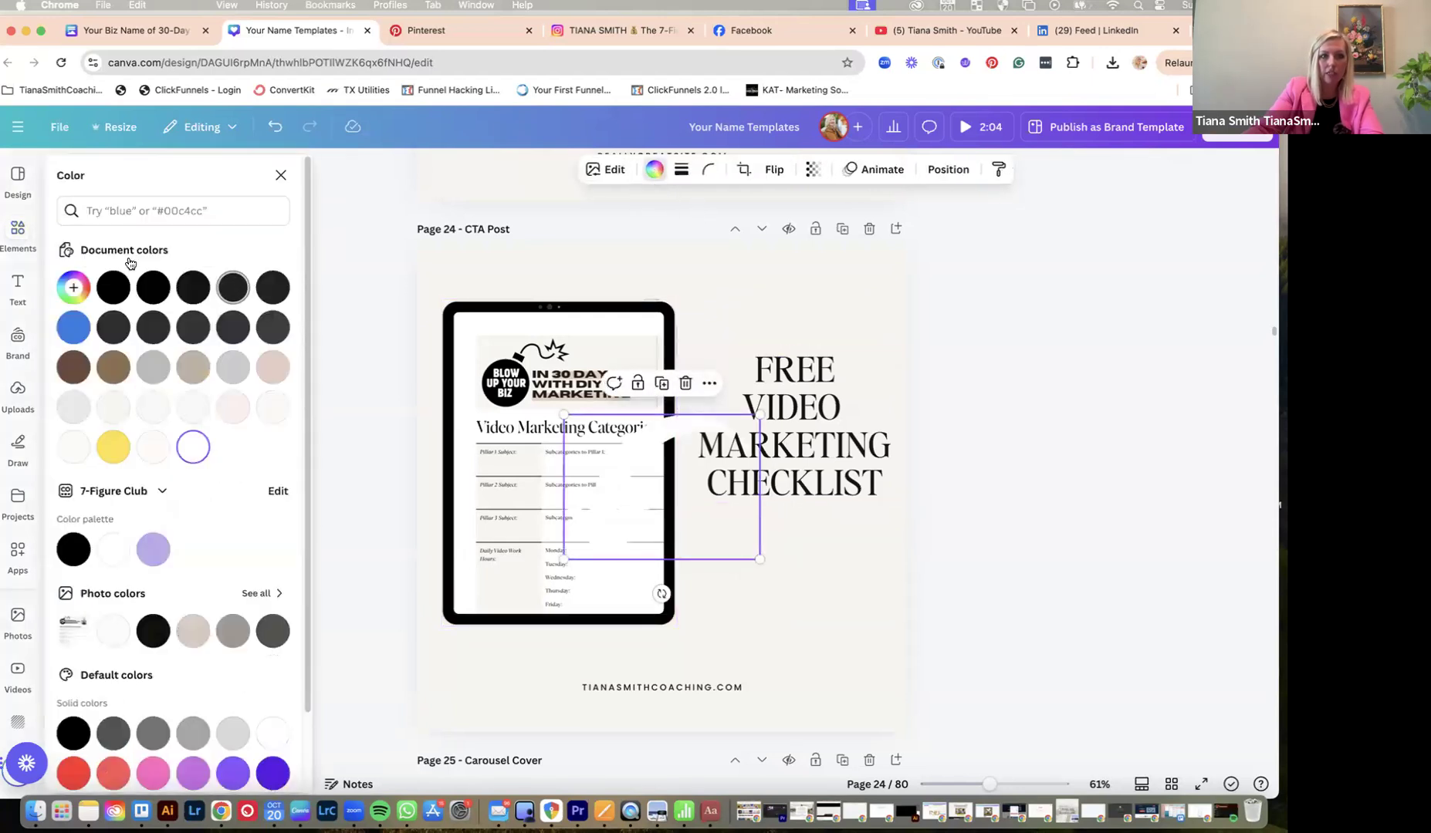
left_click(154, 491)
left_click(745, 363)
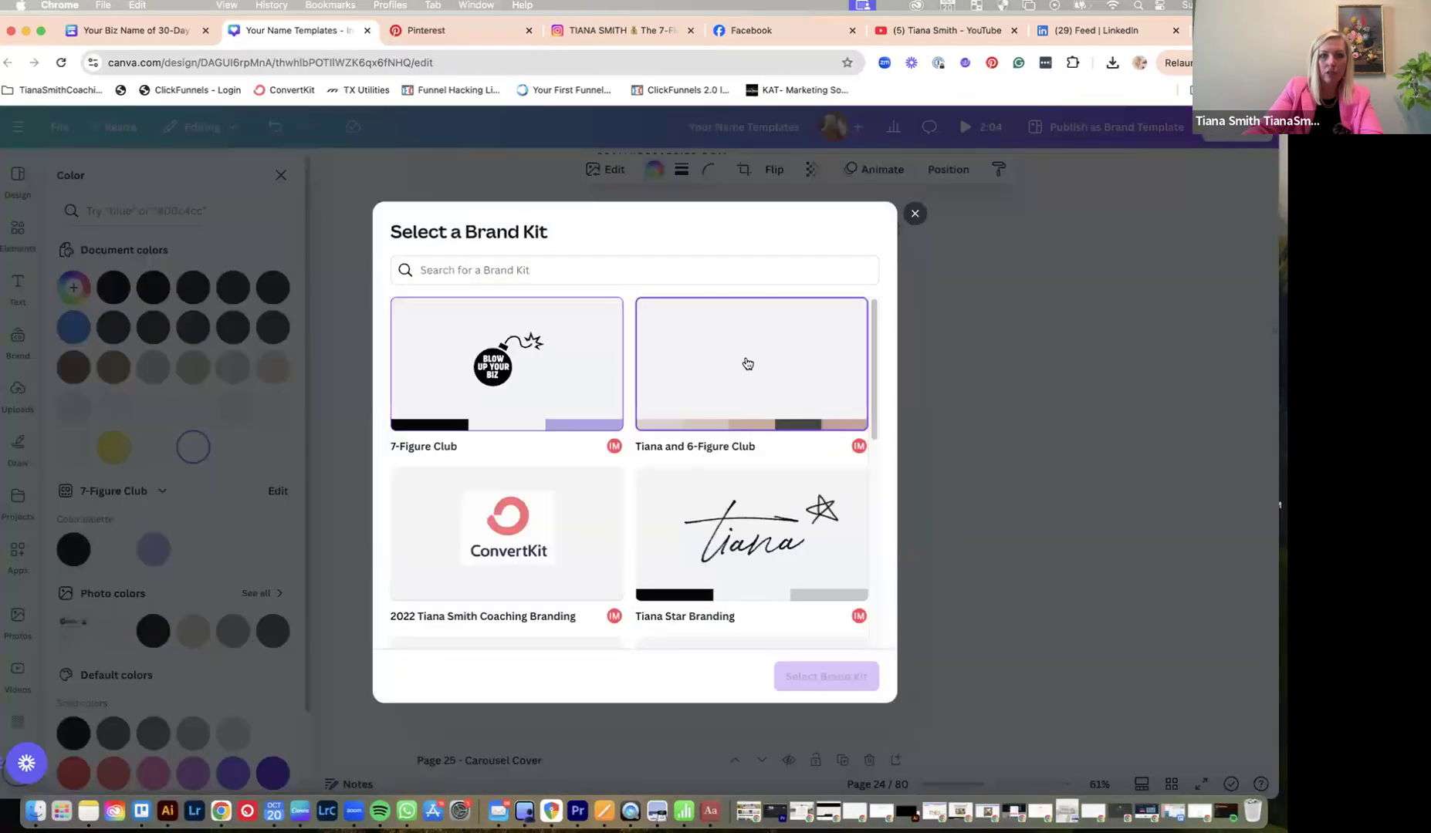
left_click(831, 678)
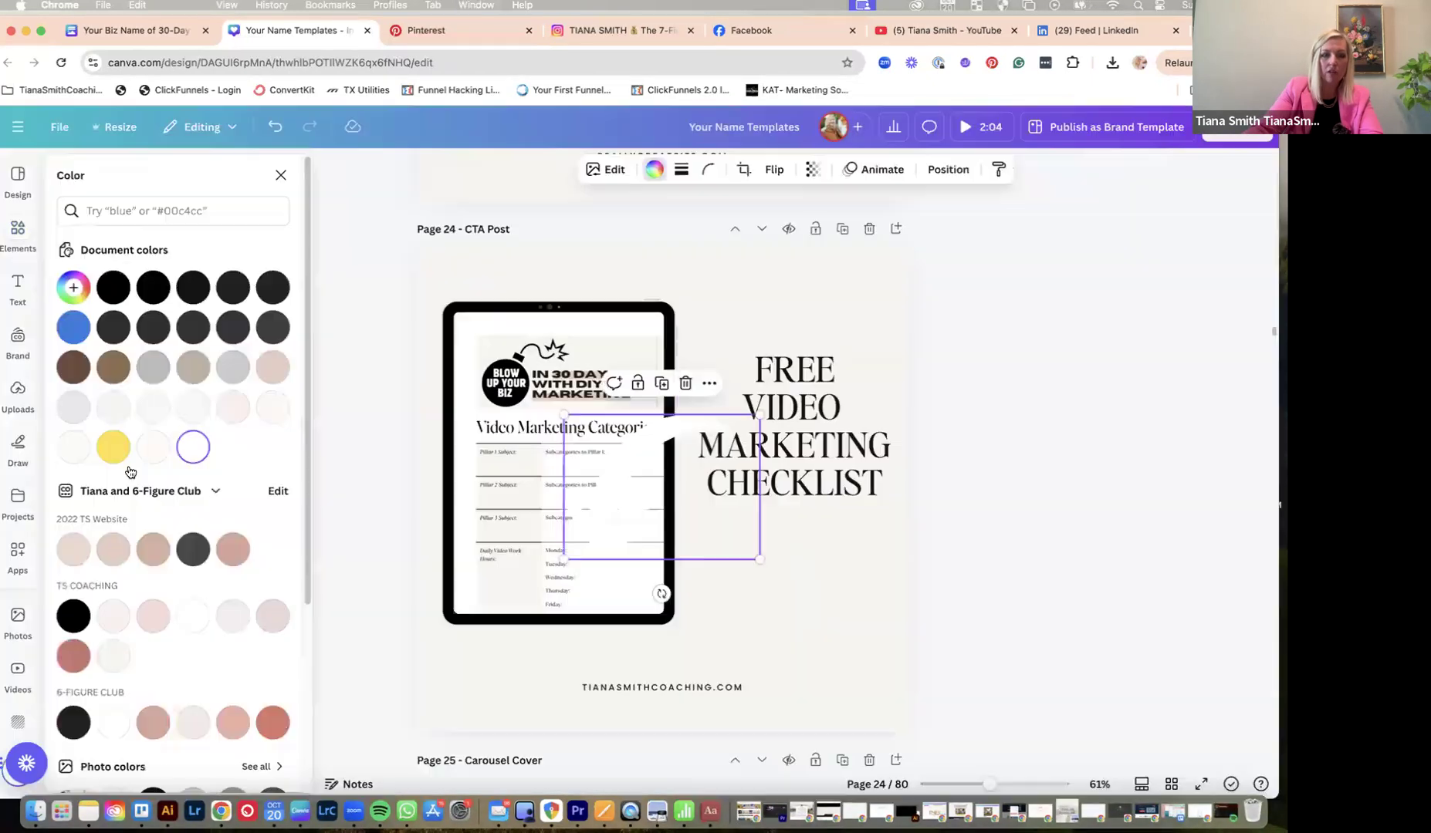
left_click(233, 549)
- Move the dusty pink arrow beneath the headline, flip it vertically and rotate it to about -68° so it points towards the tablet
left_click_drag(597, 511, 712, 585)
left_click(774, 169)
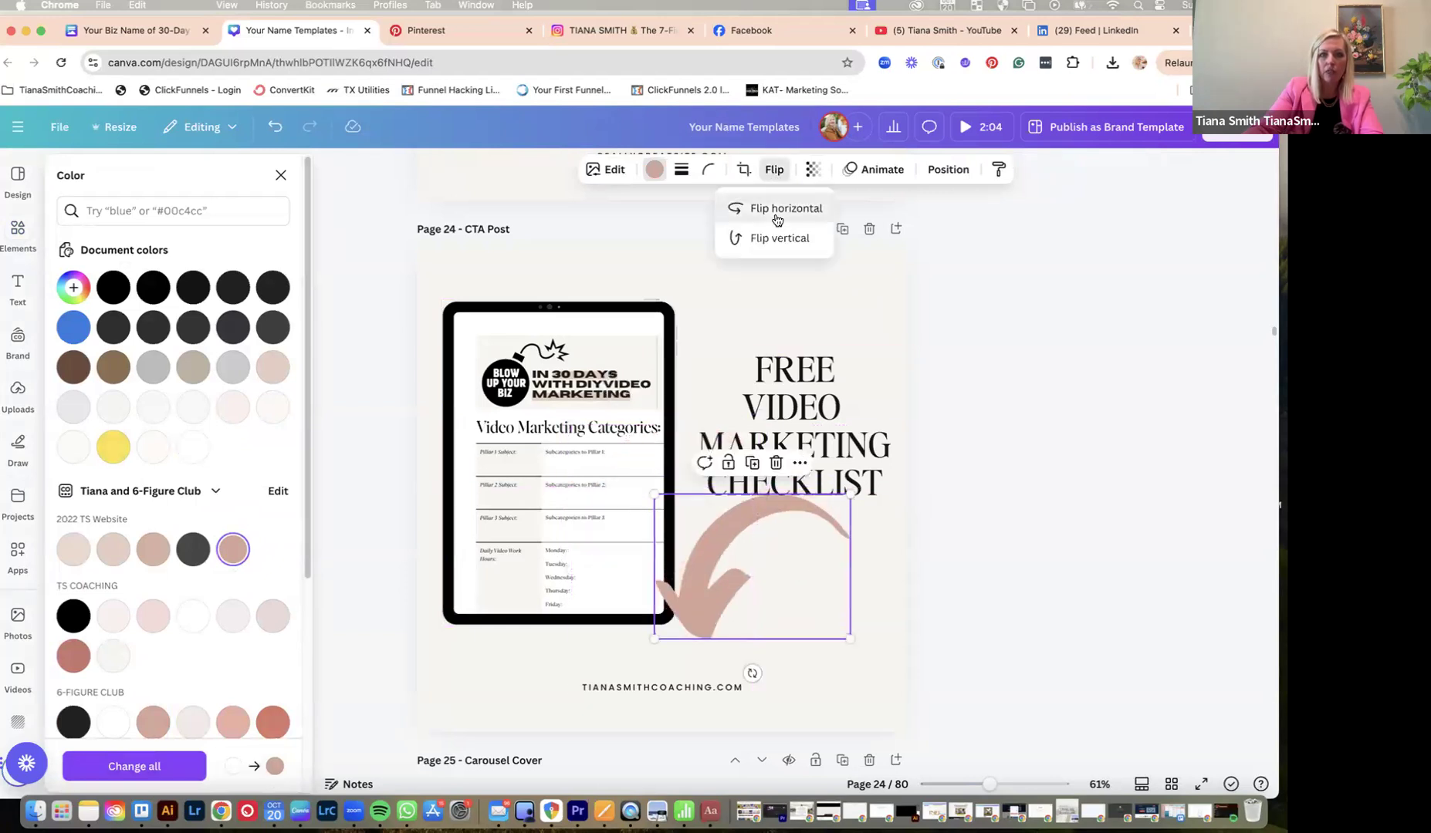
left_click(777, 209)
left_click(776, 210)
left_click(778, 237)
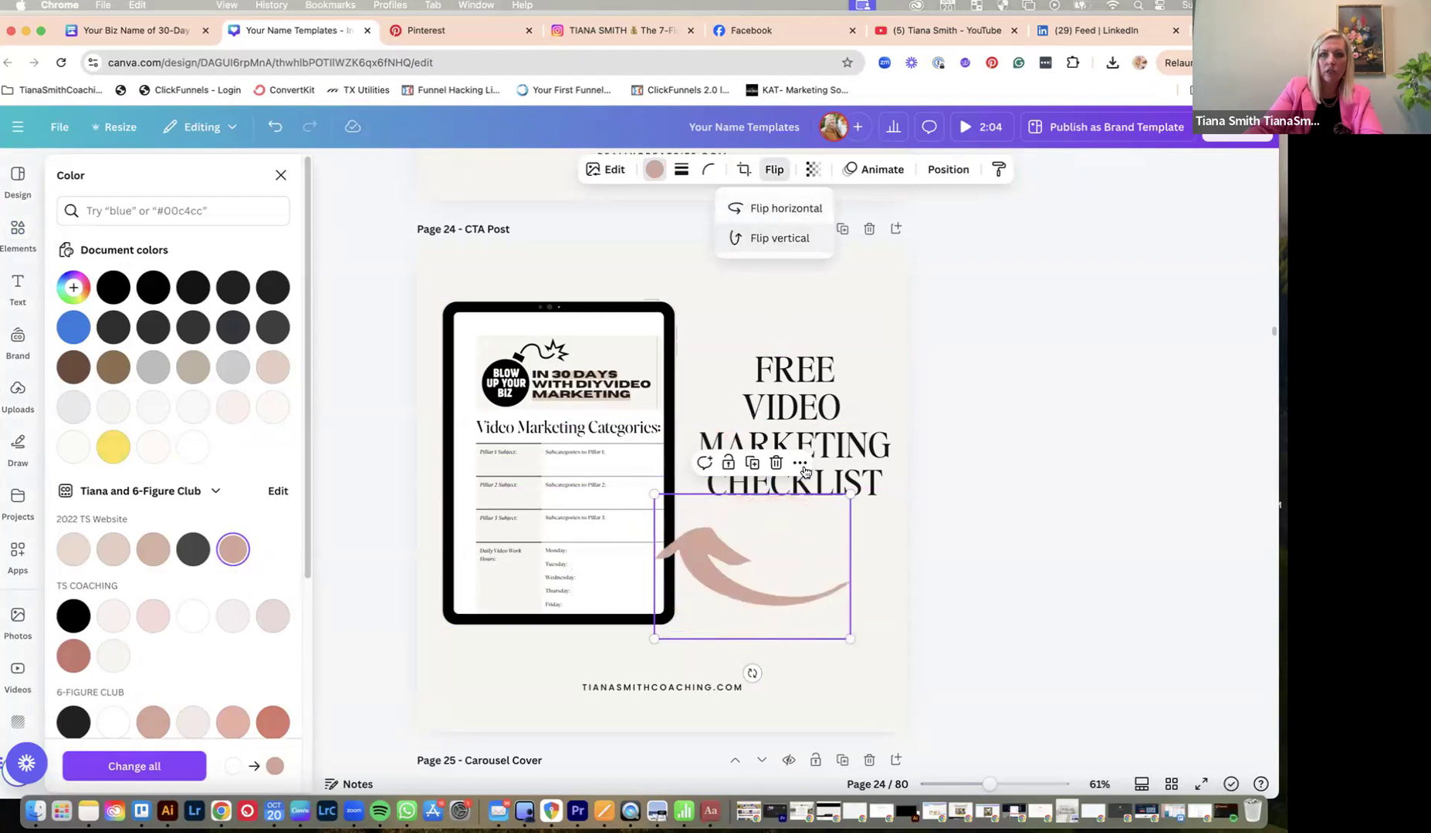
mouse_move(841, 627)
left_mouse_down()
mouse_move(858, 600)
mouse_move(849, 610)
left_mouse_up()
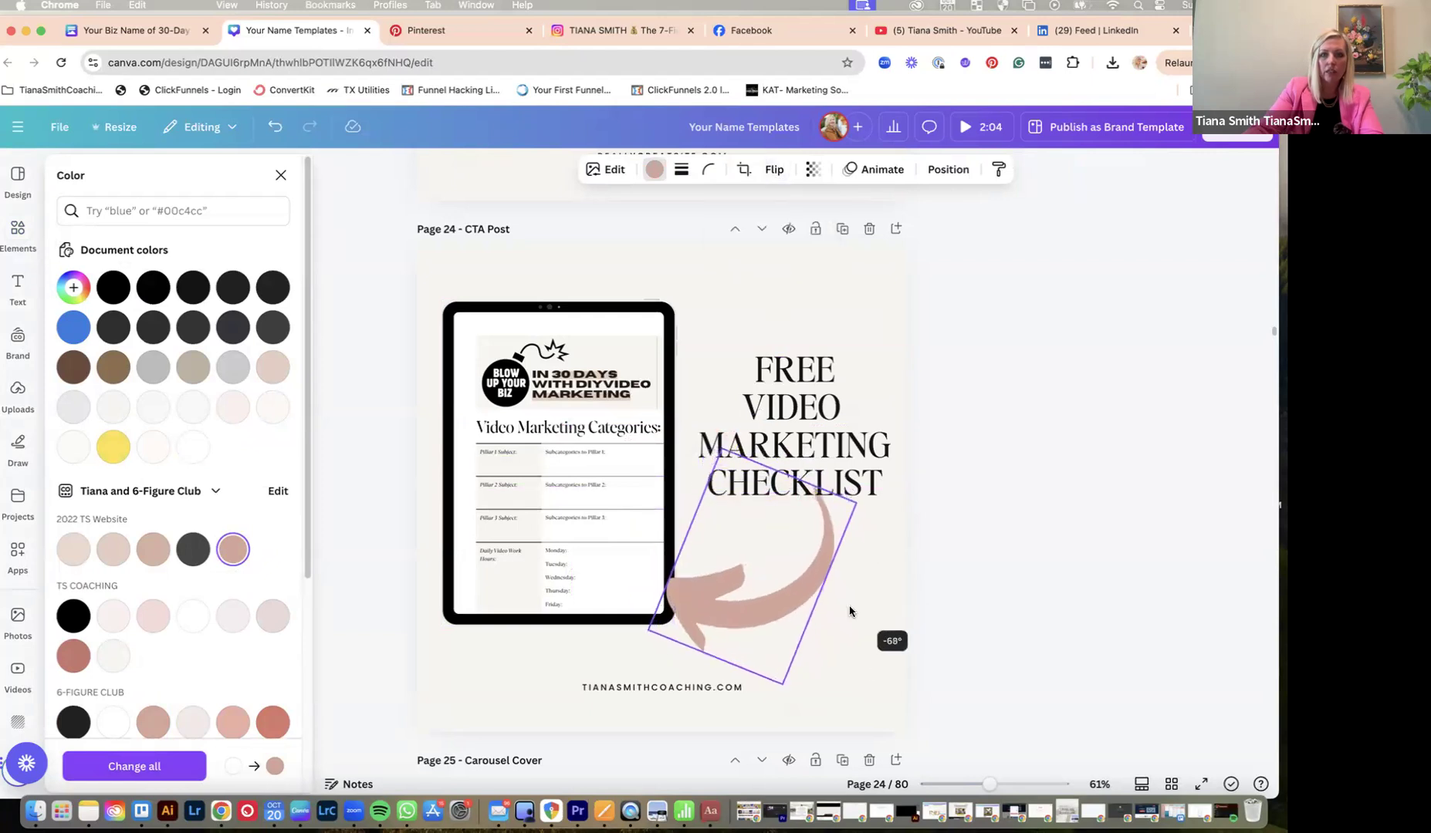
- Raise the headline slightly, lower the tablet and shrink the arrow to fit the space under CHECKLIST, clear of the tablet
left_click_drag(829, 393, 838, 315)
left_click_drag(544, 430, 547, 444)
left_click_drag(771, 580, 810, 537)
left_click_drag(863, 337, 851, 397)
left_click(829, 549)
left_click_drag(888, 472, 811, 486)
left_click_drag(817, 562, 843, 568)
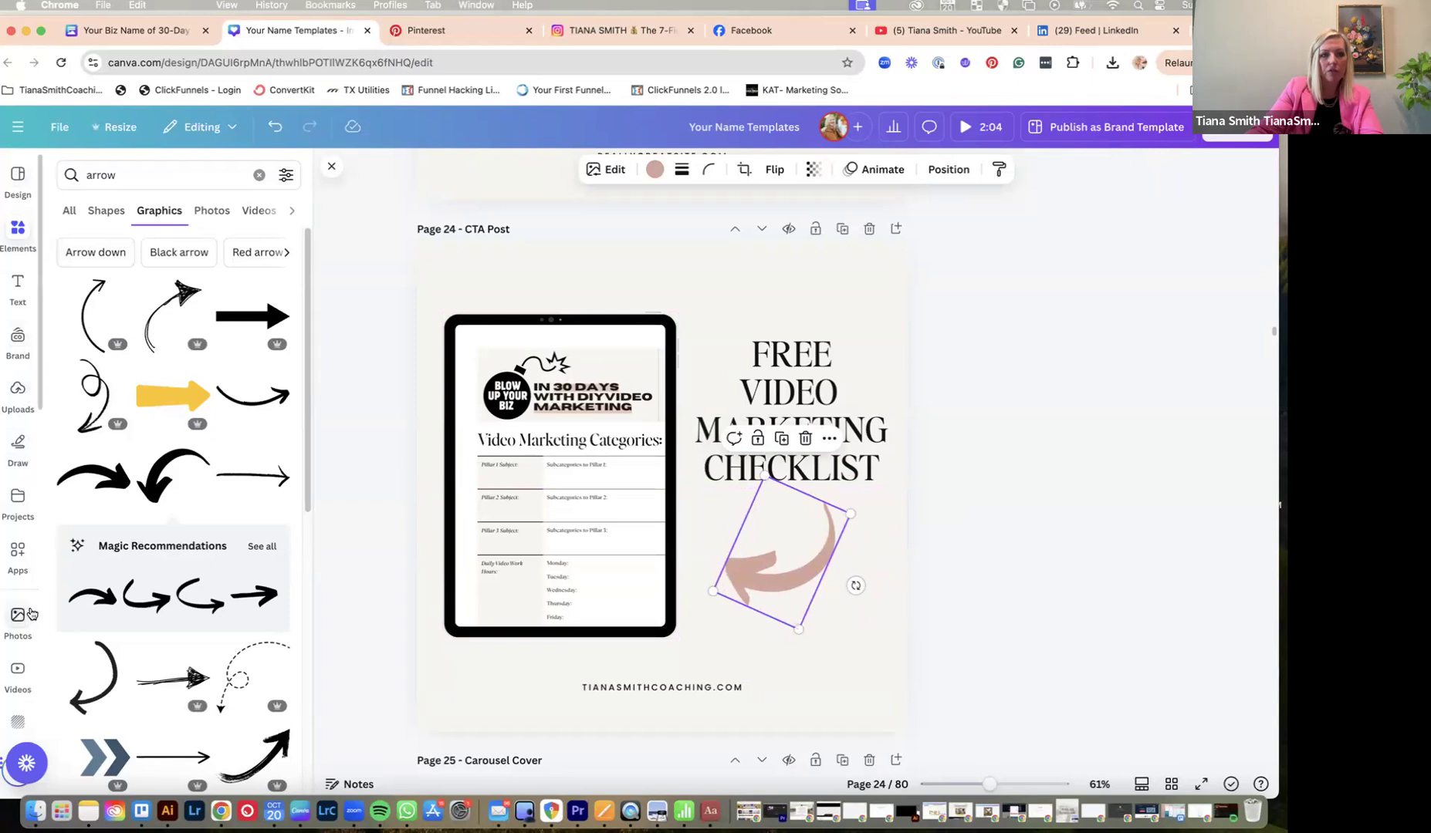
- Nudge the tablet slightly up and the arrow slightly down and towards the tablet
left_click(718, 688)
left_click_drag(639, 569, 638, 565)
left_click(790, 595)
left_click_drag(788, 600, 782, 606)
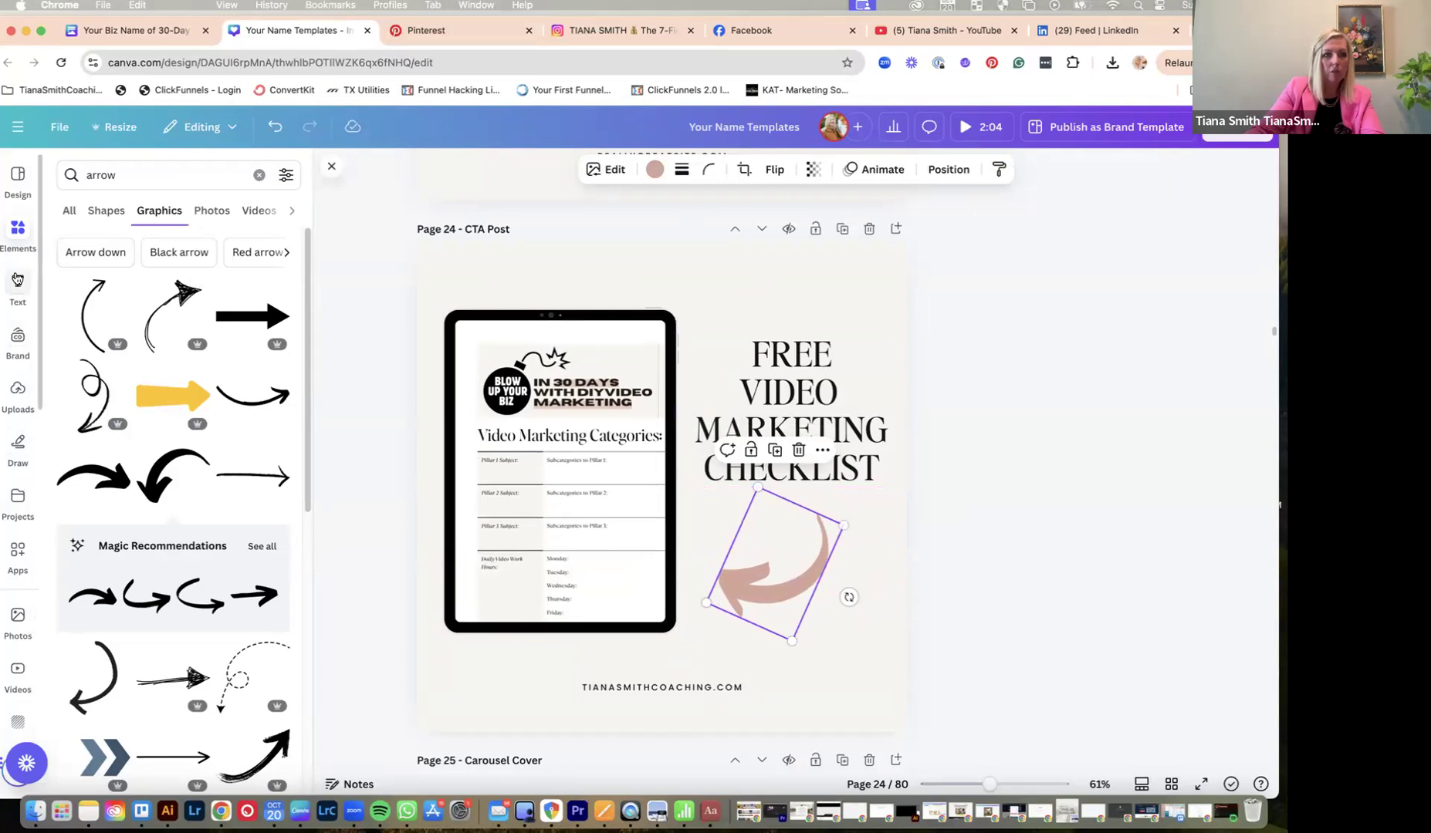
- Search the elements for "circle frame" and add the plain round photo frame to the CTA page
left_click(140, 163)
type("circle")
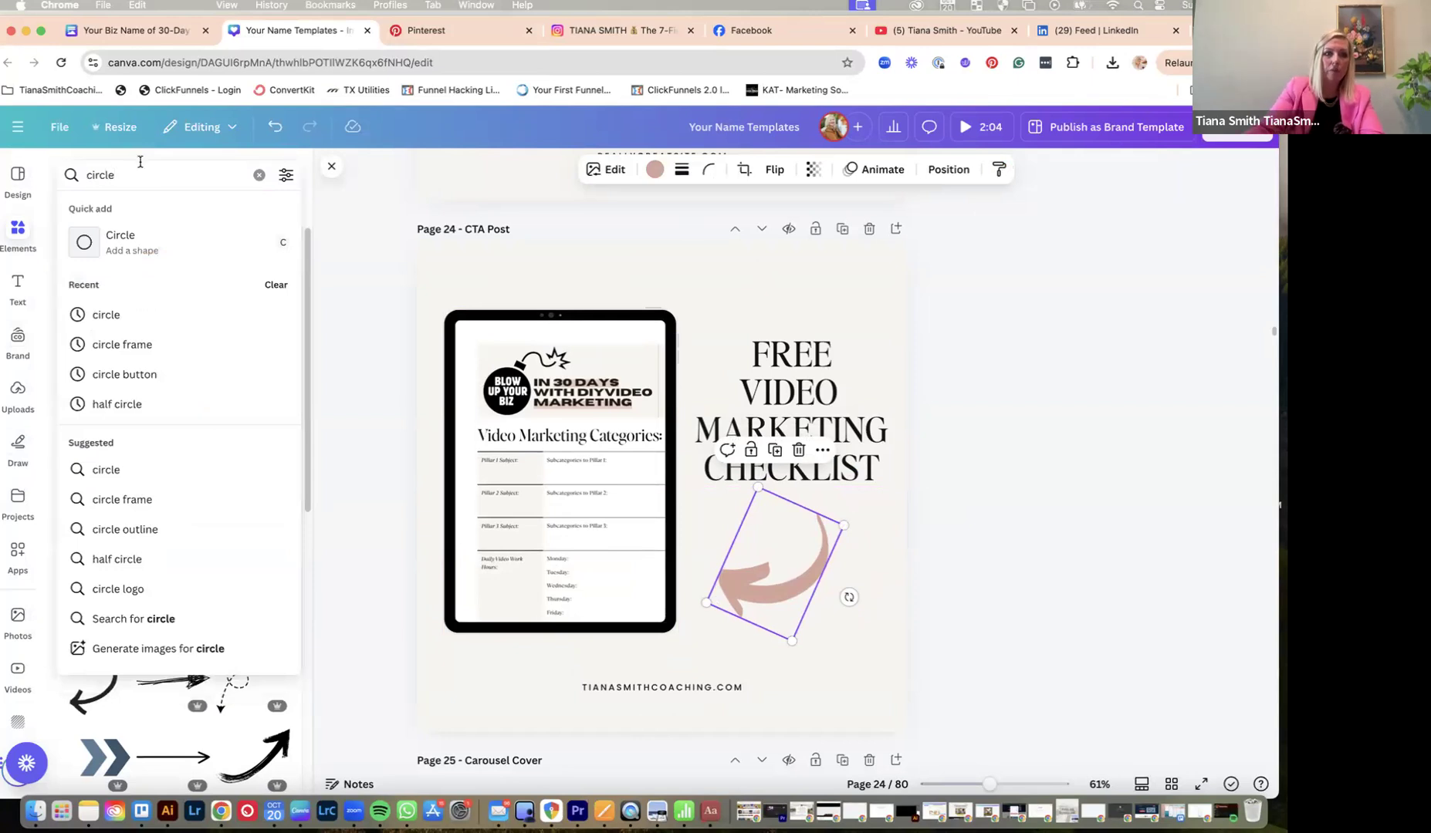
type(" frame")
key("Return")
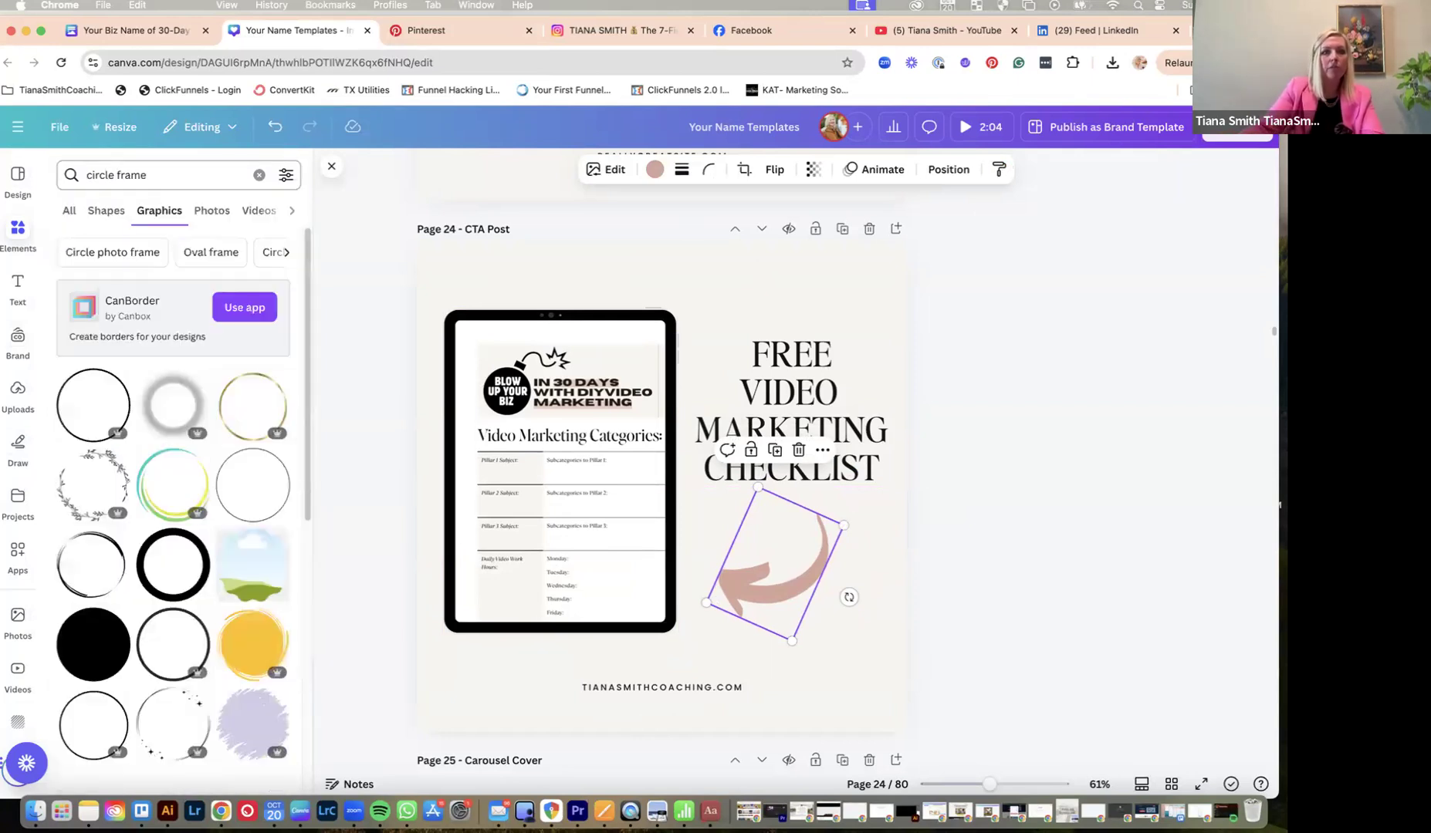
left_click(94, 220)
left_click(71, 213)
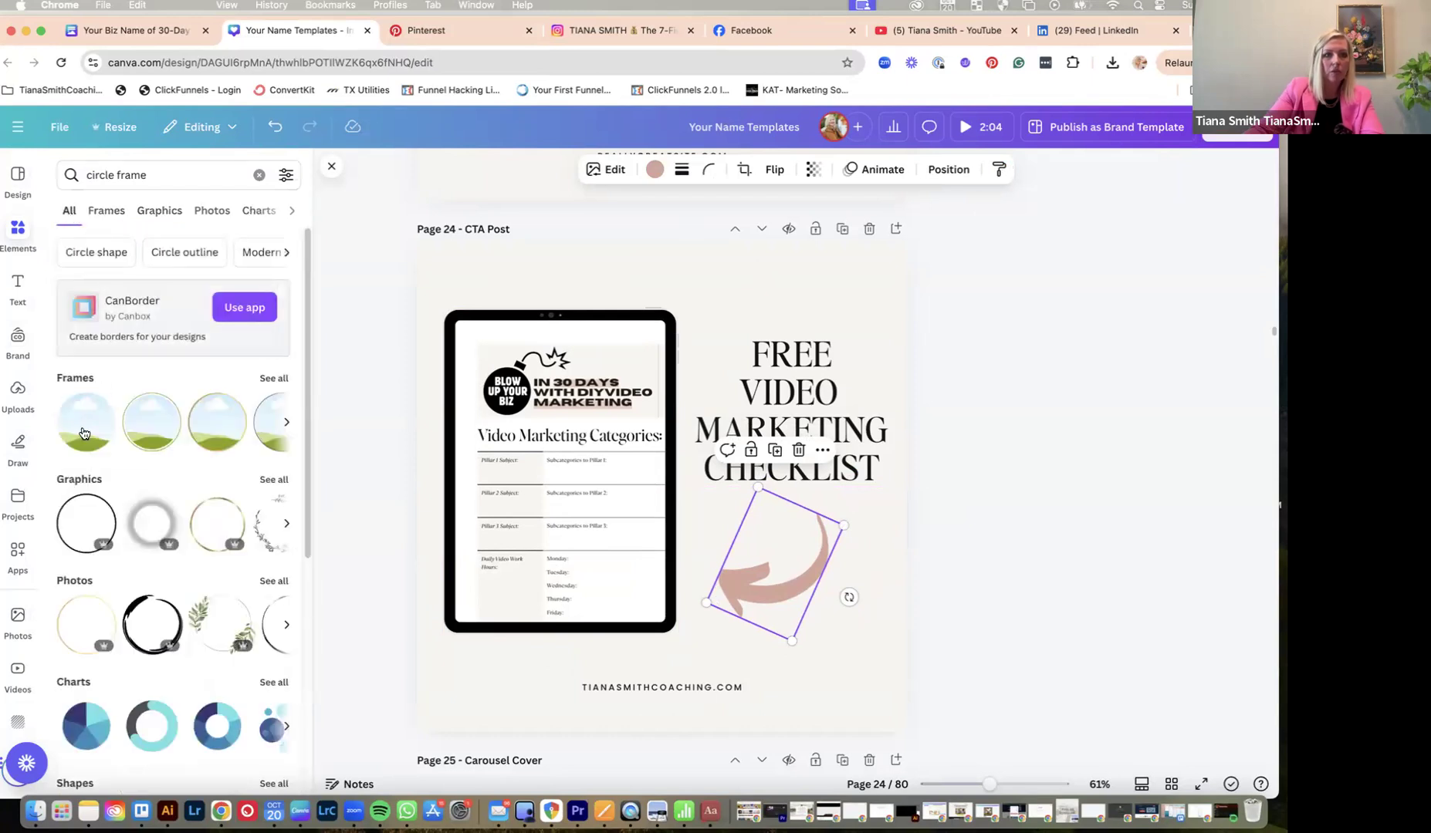
left_click(199, 426)
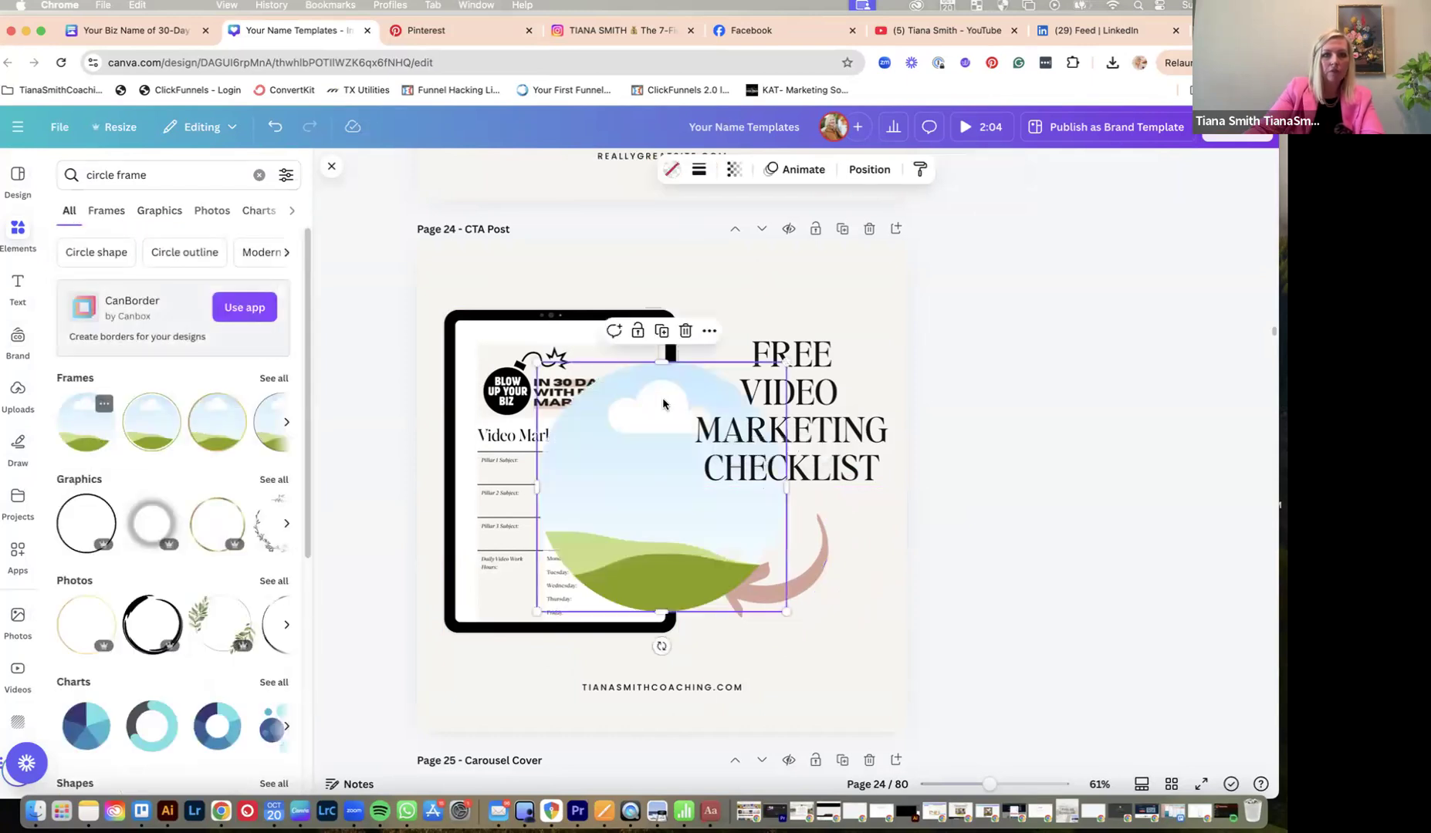
- Shrink the round frame onto the tablet's lower-left corner and tilt the tablet and frame slightly counterclockwise
left_click_drag(781, 366, 663, 484)
left_click_drag(605, 534, 494, 588)
left_click_drag(598, 587, 608, 583)
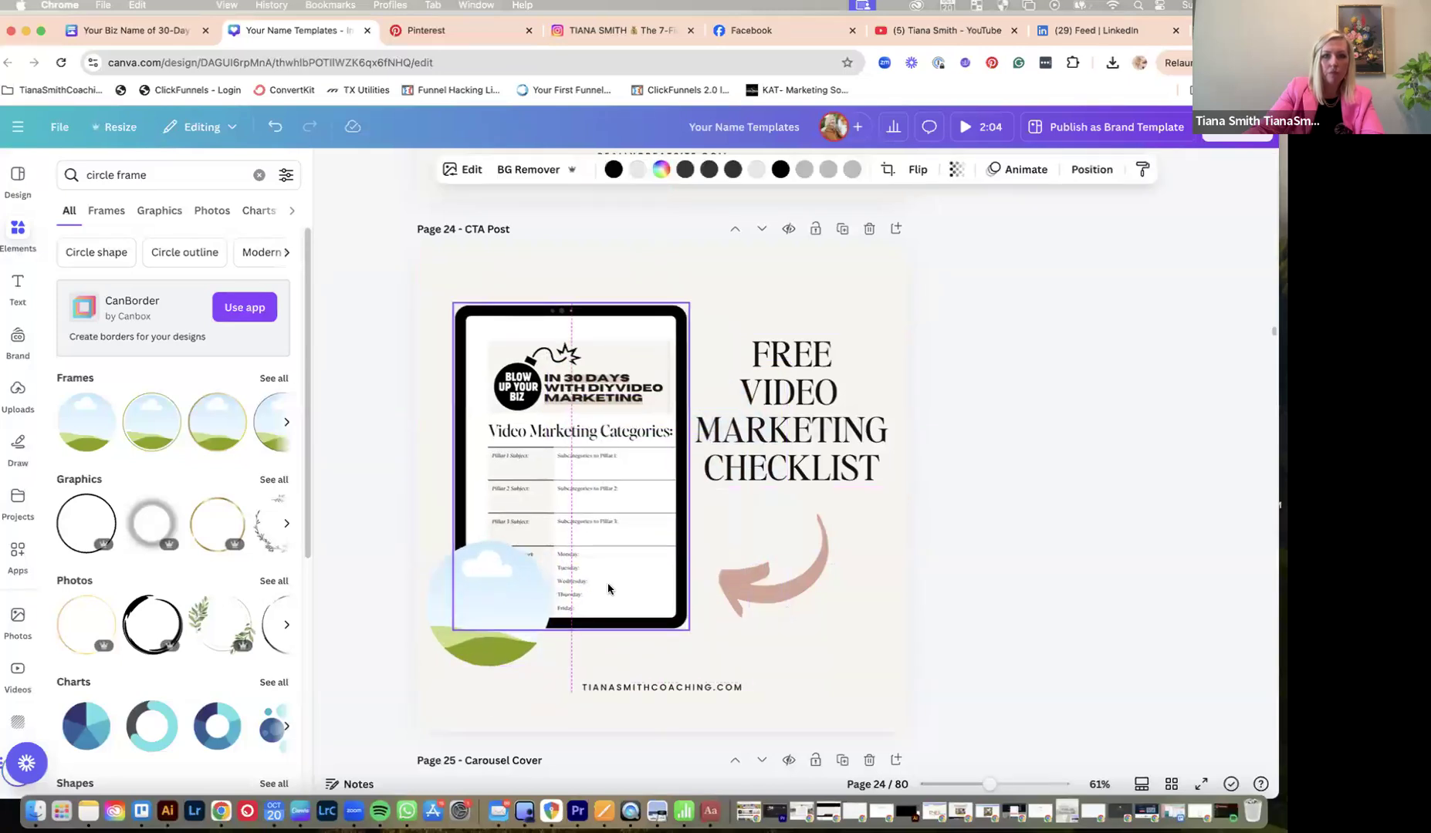
left_click_drag(571, 663, 486, 686)
left_click(515, 639)
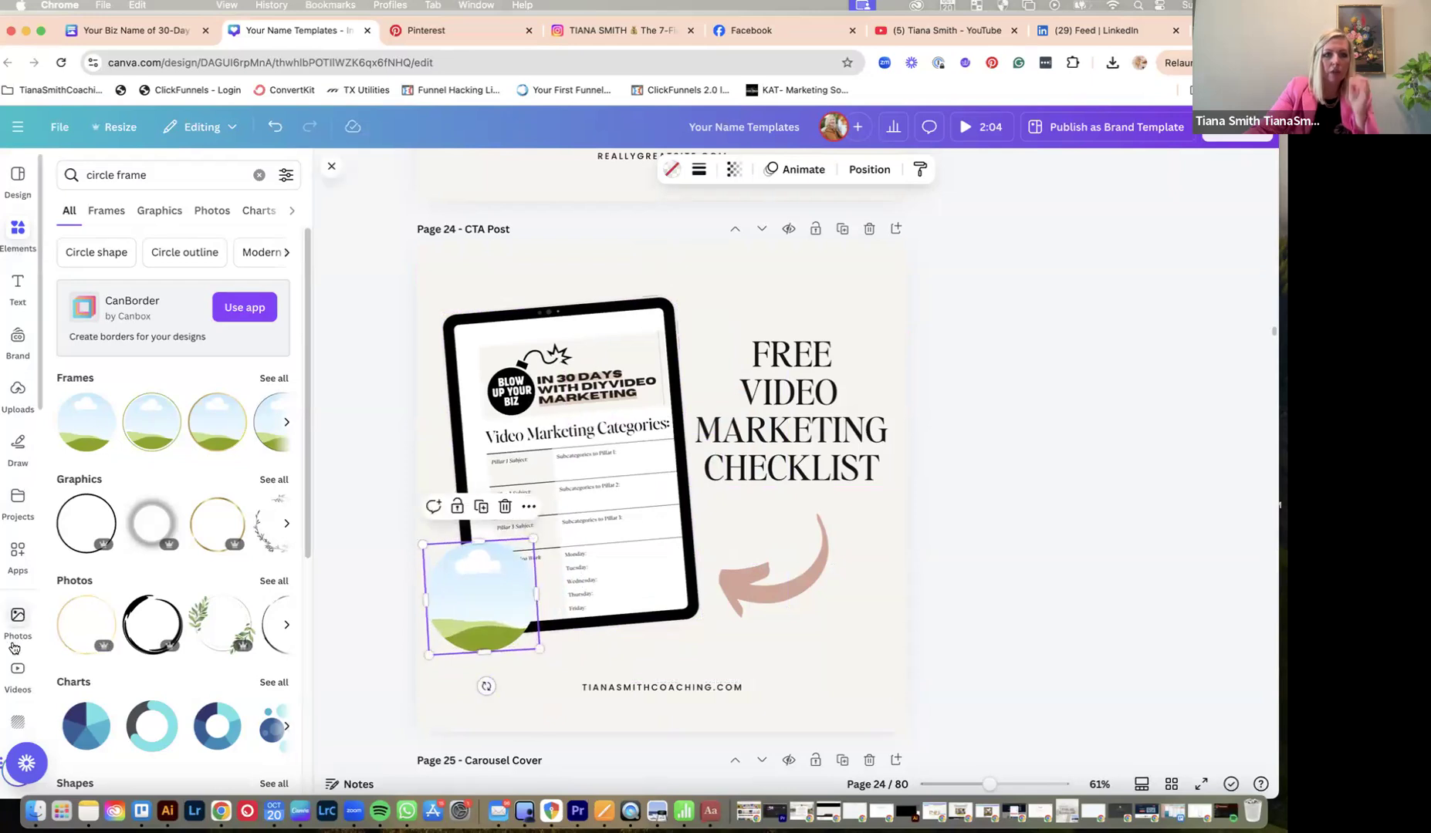
- Try the close-up portrait in the white shirt from the uploads in the round frame and check its crop
scroll(20, 633, "down", 4)
scroll(20, 649, "up", 4)
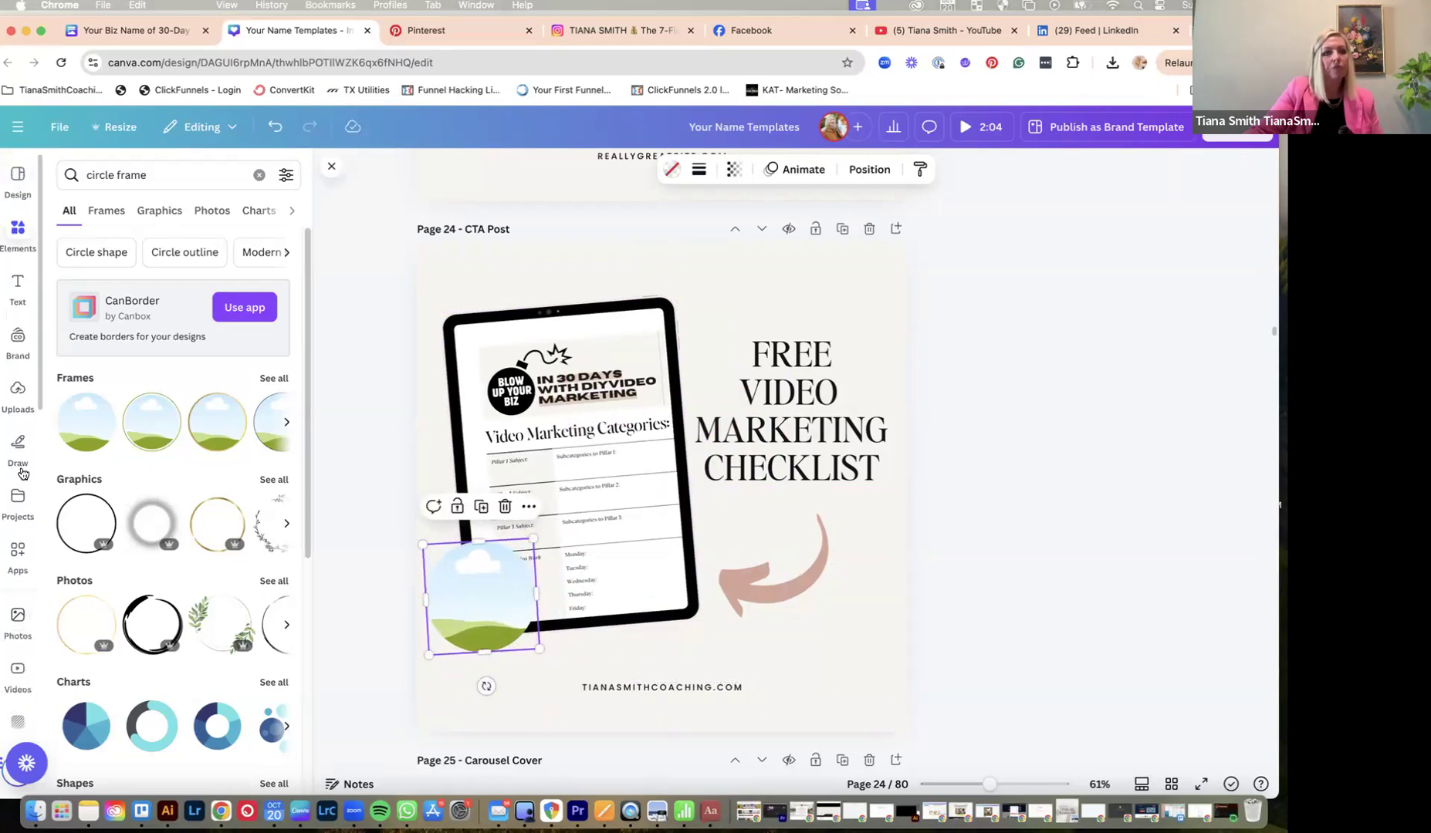
left_click(18, 393)
left_click_drag(114, 461, 509, 614)
left_click_drag(500, 610, 498, 596)
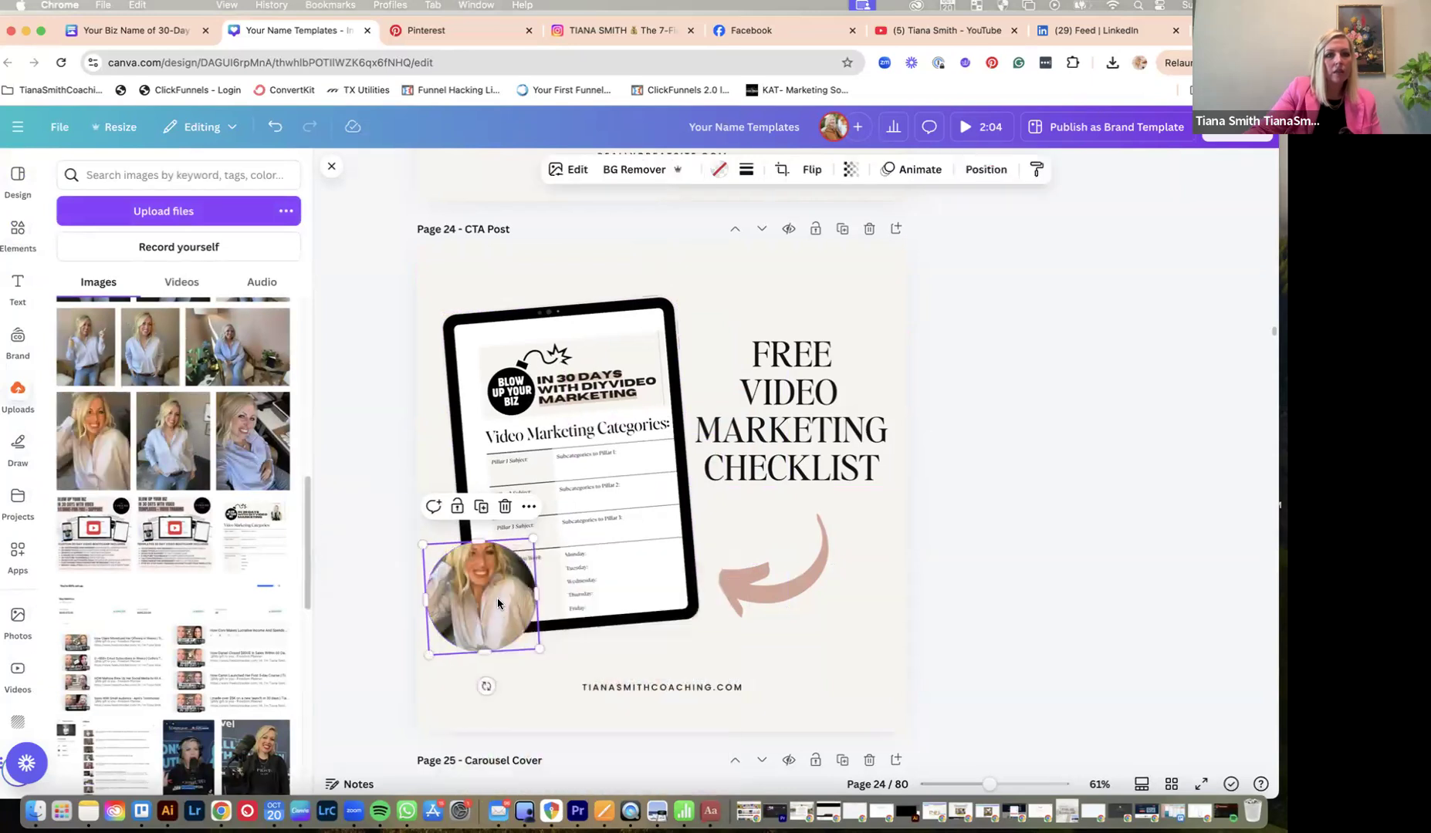
double_click(498, 596)
left_click(659, 663)
- Fill the round frame with the uploaded photo of the woman pointing up with both hands, and enlarge the frame over the tablet's corner
scroll(173, 509, "up", 5)
left_click_drag(83, 647, 511, 601)
left_click_drag(535, 536, 565, 505)
mouse_move(485, 571)
left_mouse_down()
mouse_move(491, 612)
mouse_move(491, 592)
left_mouse_up()
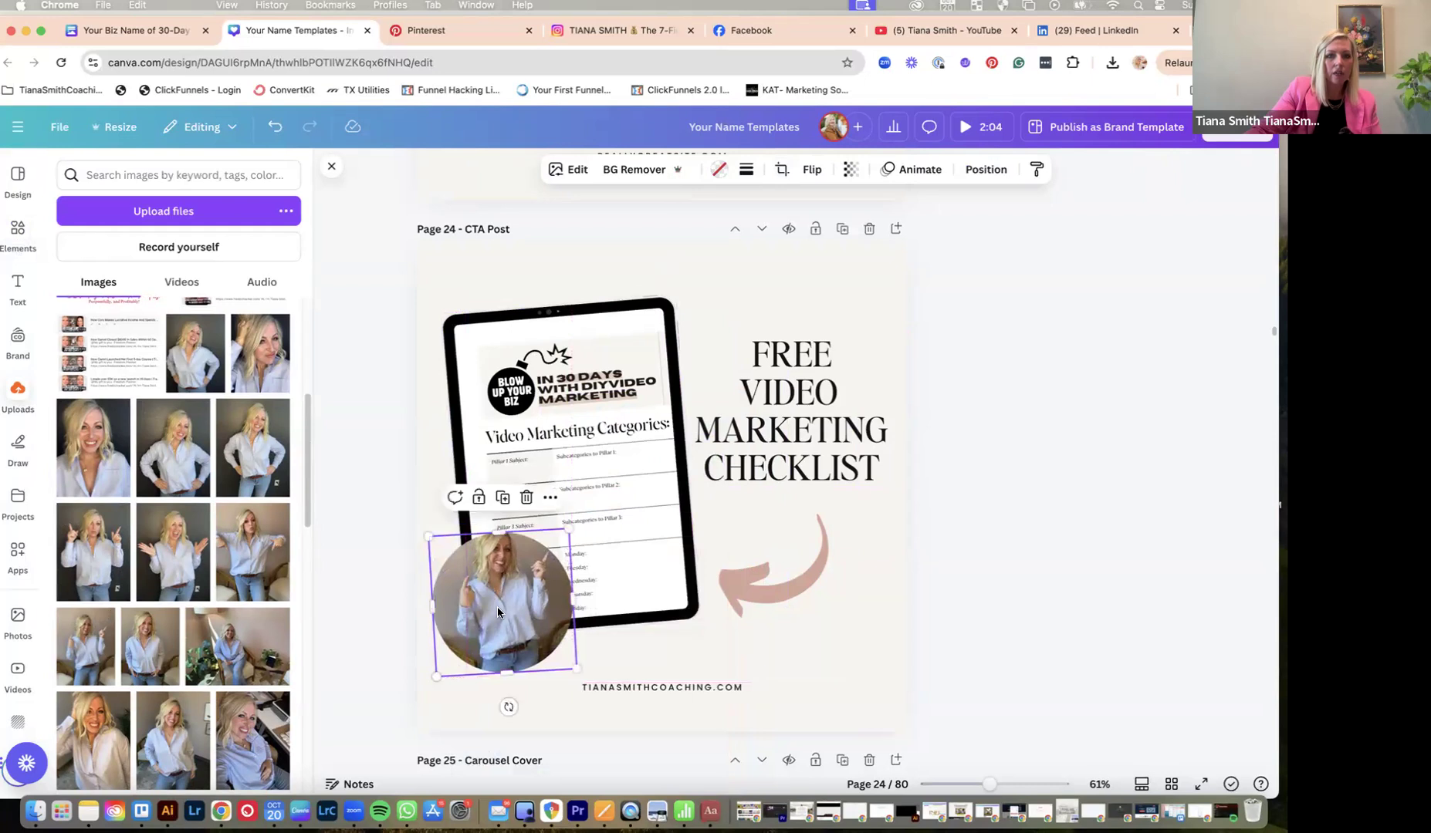
double_click(498, 607)
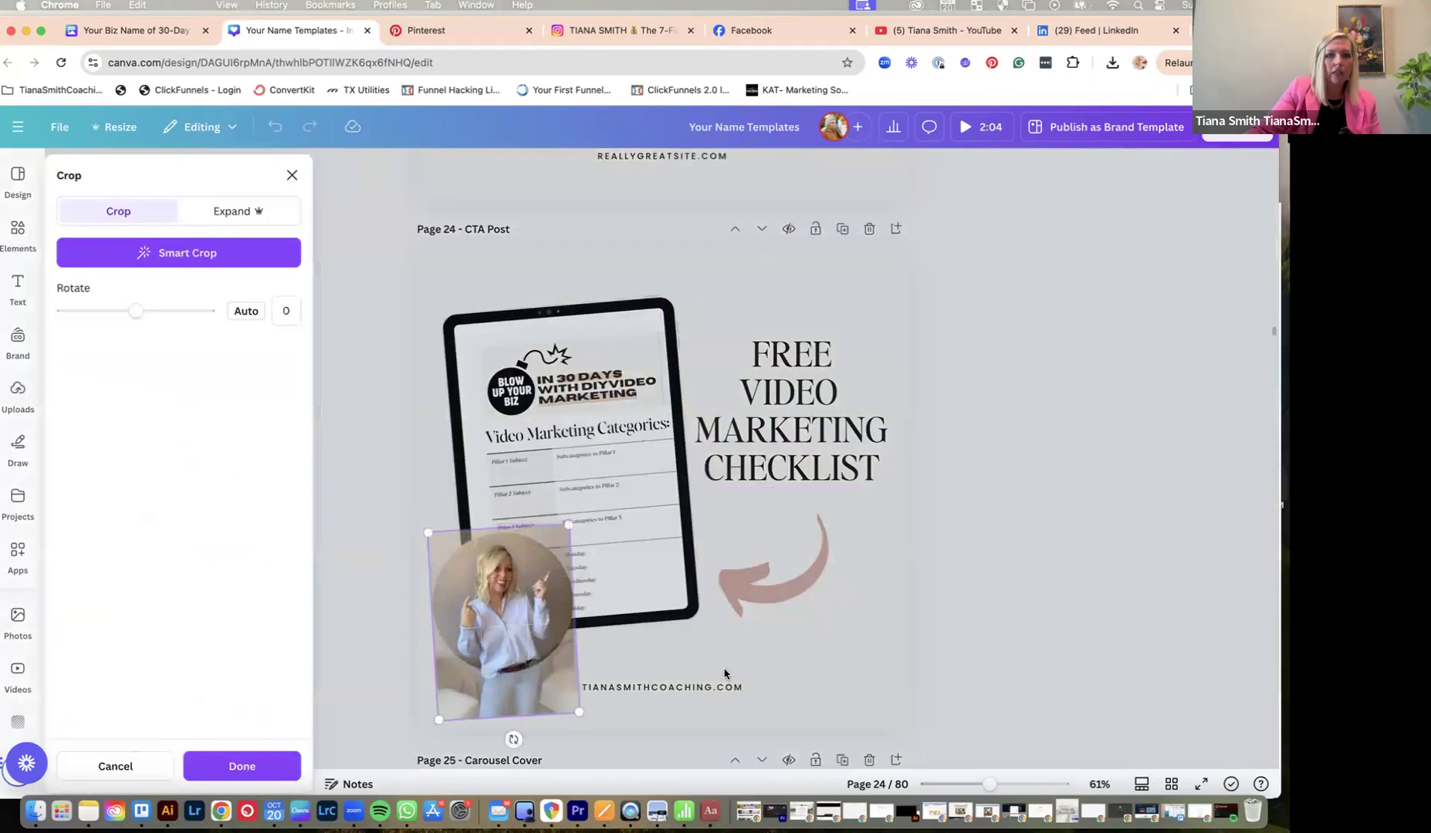
left_click(724, 674)
- Apply the Vinto vintage filter to the framed portrait
left_click(568, 170)
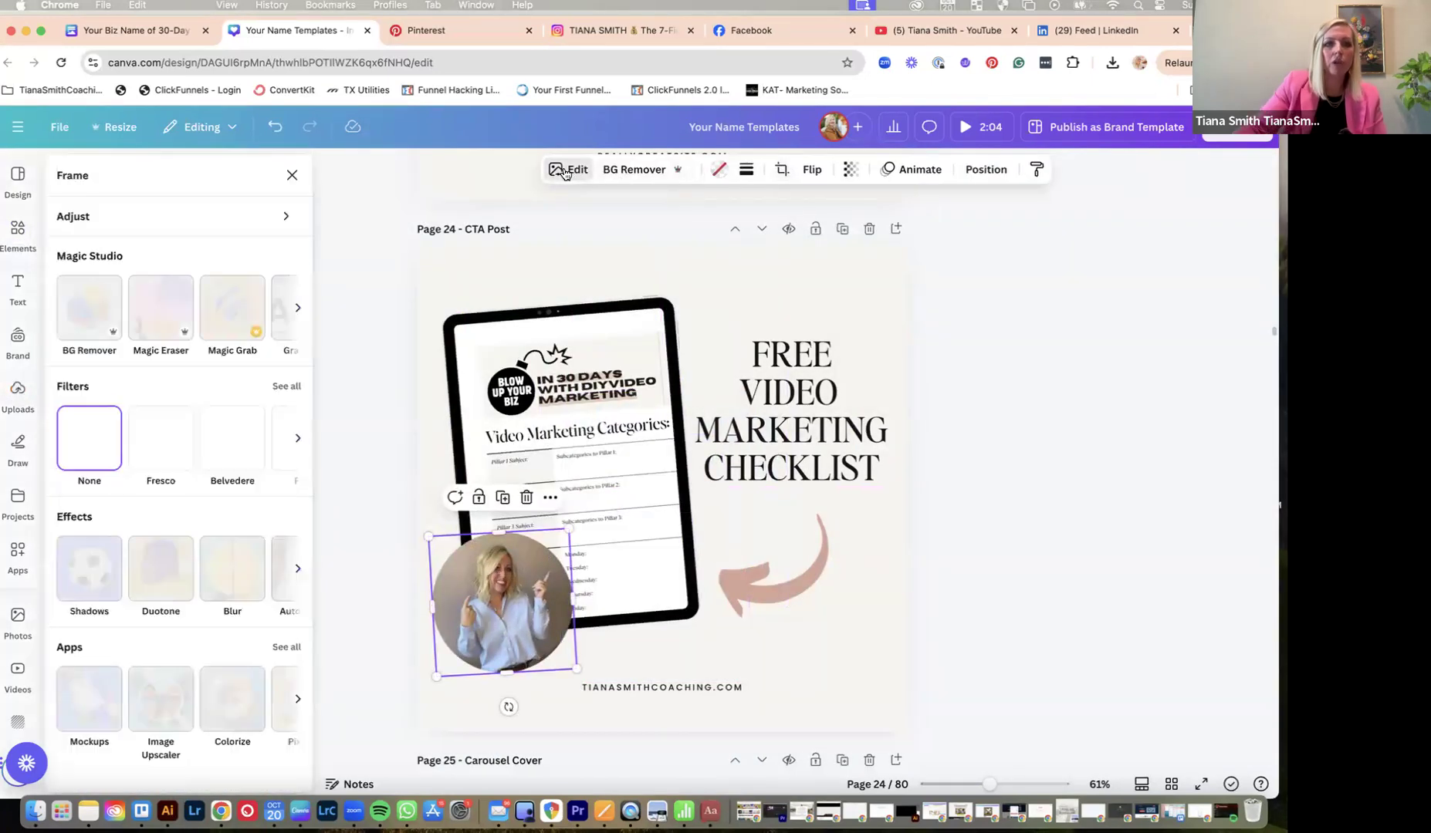
left_click(282, 387)
scroll(100, 718, "down", 10)
left_click(98, 717)
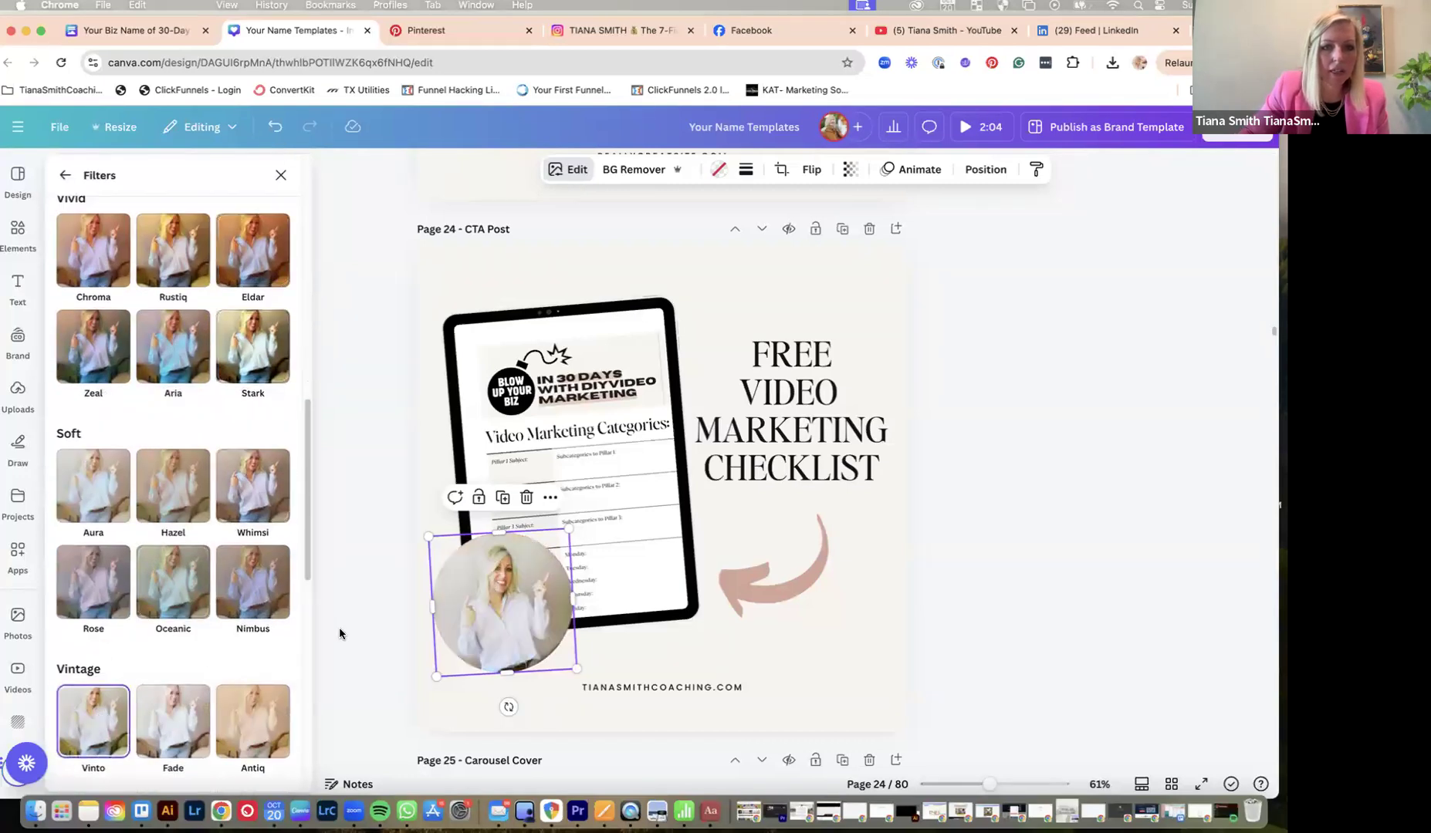
- Shift the arrow closer to the tablet, nudge the round portrait down, and enlarge the website address, placing it lower on the page
left_click(779, 588)
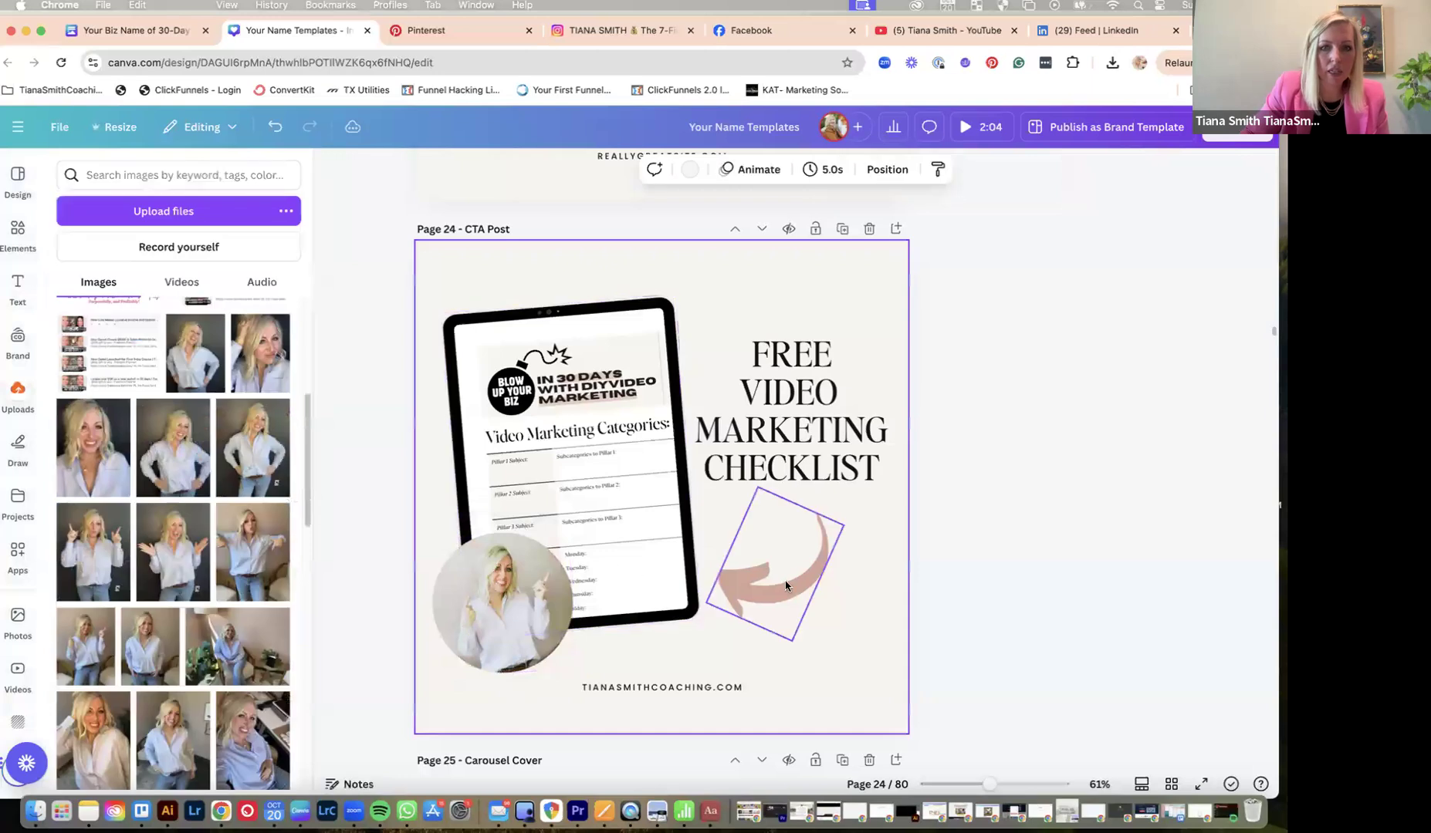
left_click_drag(513, 619, 517, 624)
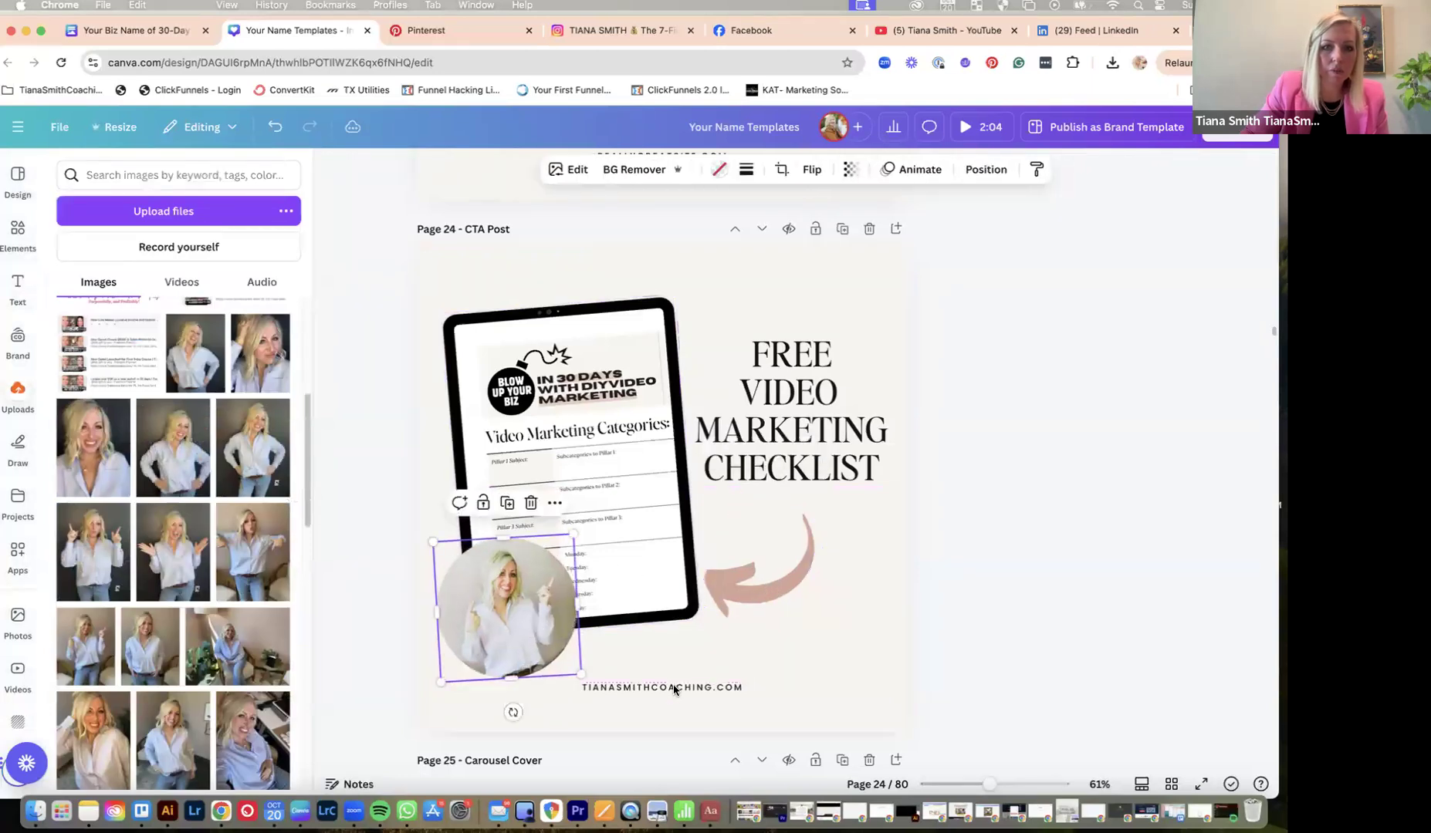
left_click(729, 687)
left_click_drag(809, 659, 743, 706)
left_click(854, 650)
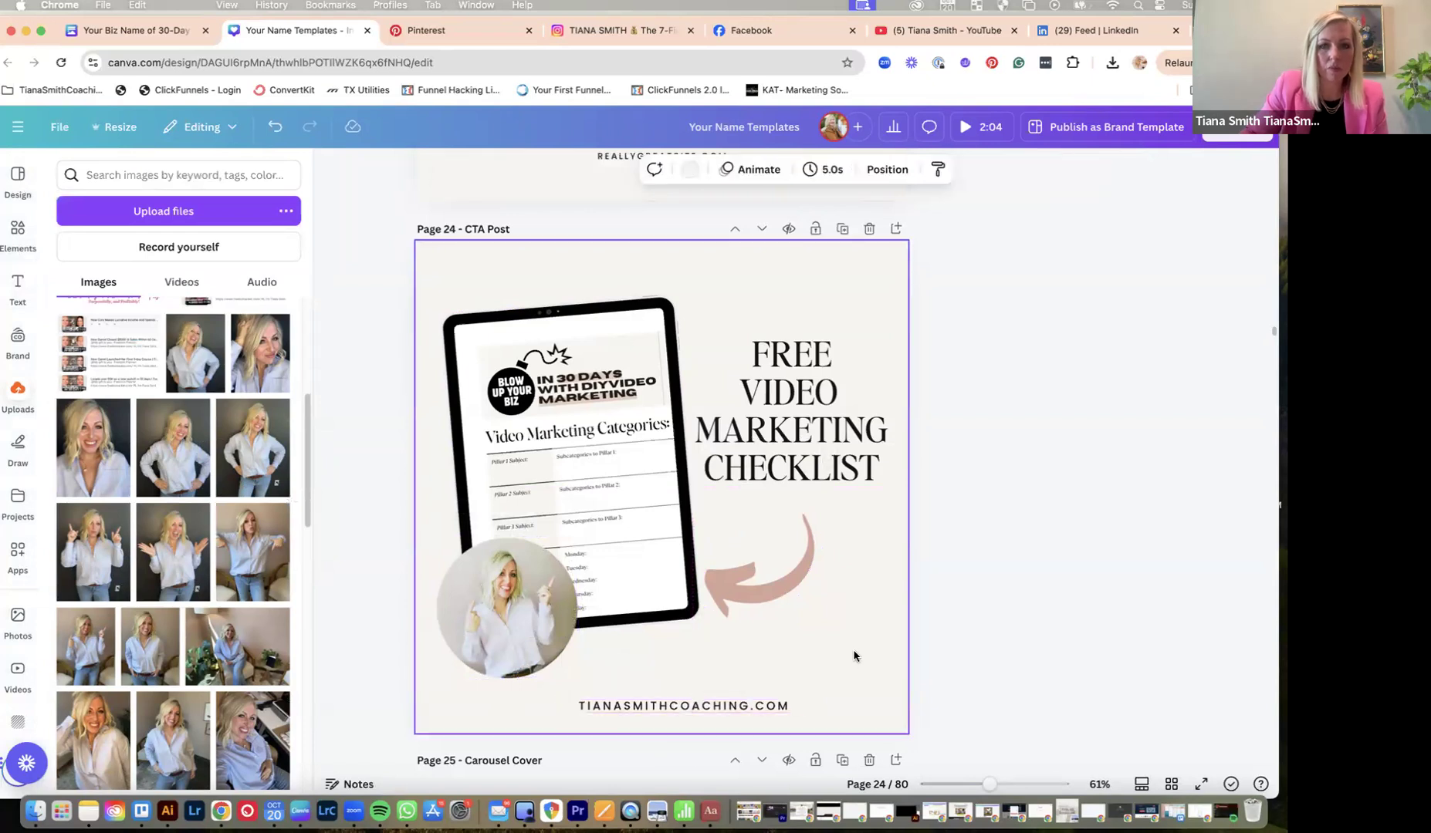
- Shrink the round portrait frame slightly and check how the photo is cropped inside it
left_click(543, 631)
left_click_drag(570, 529, 563, 545)
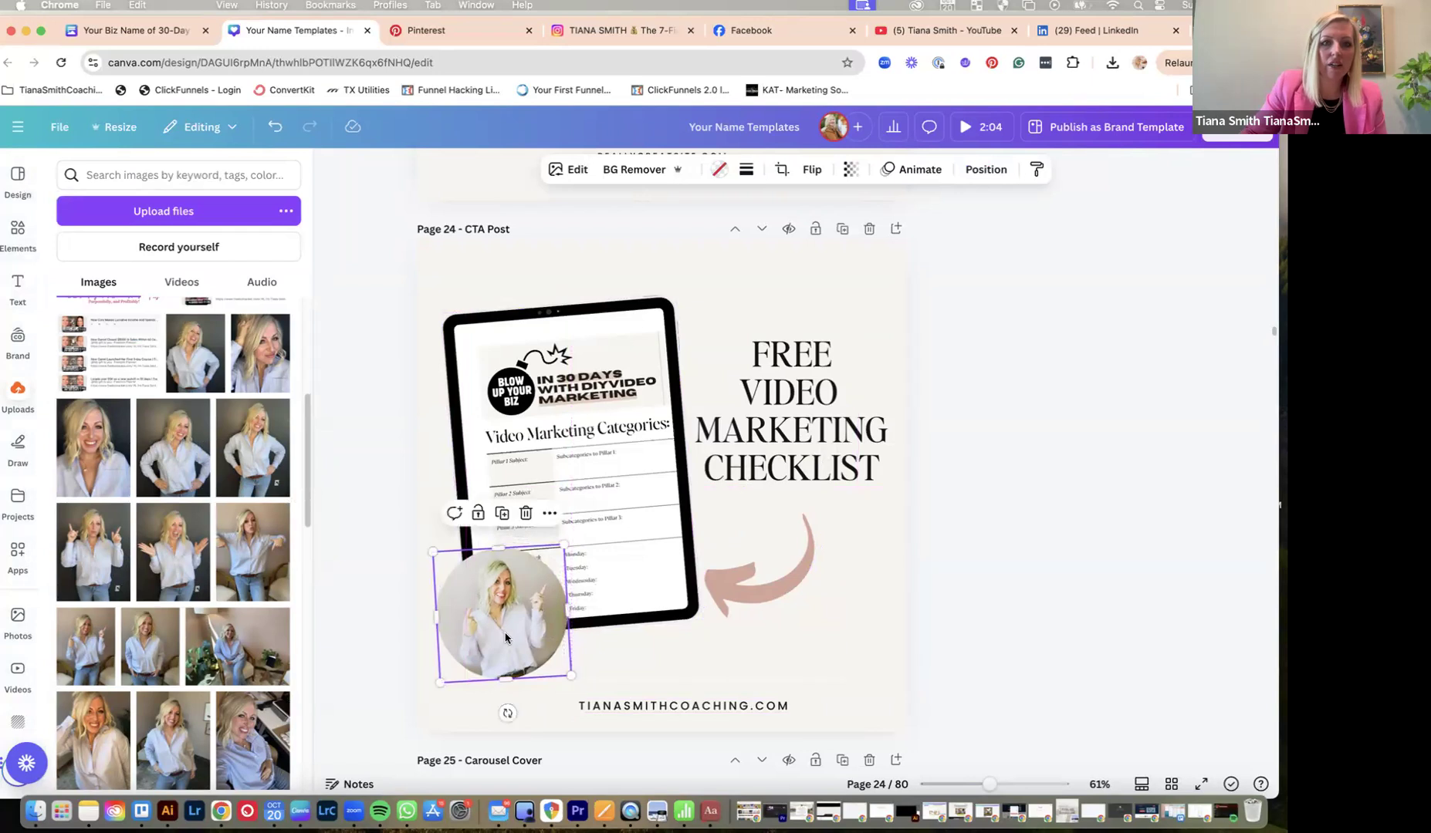
double_click(506, 635)
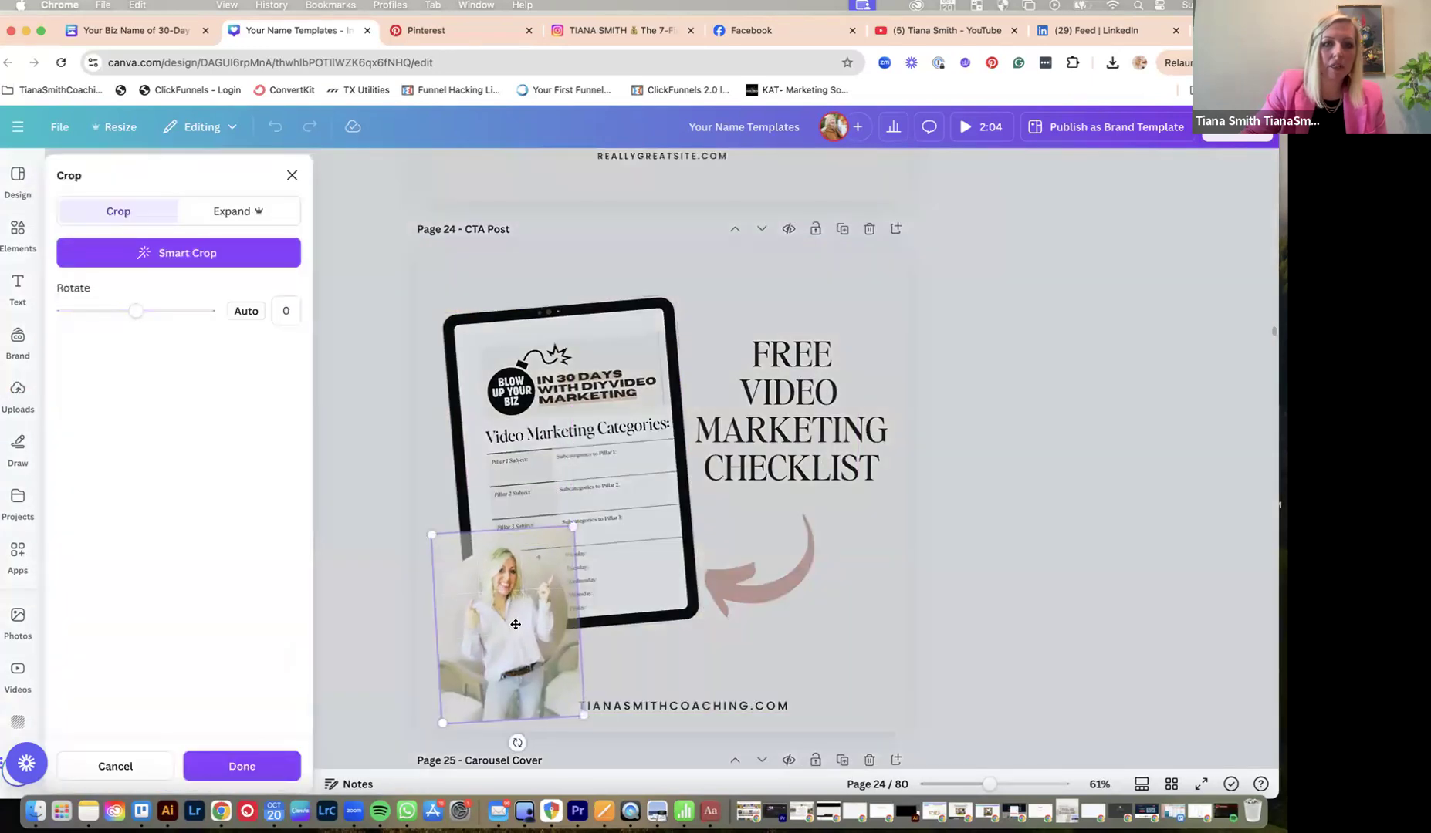
left_click(684, 650)
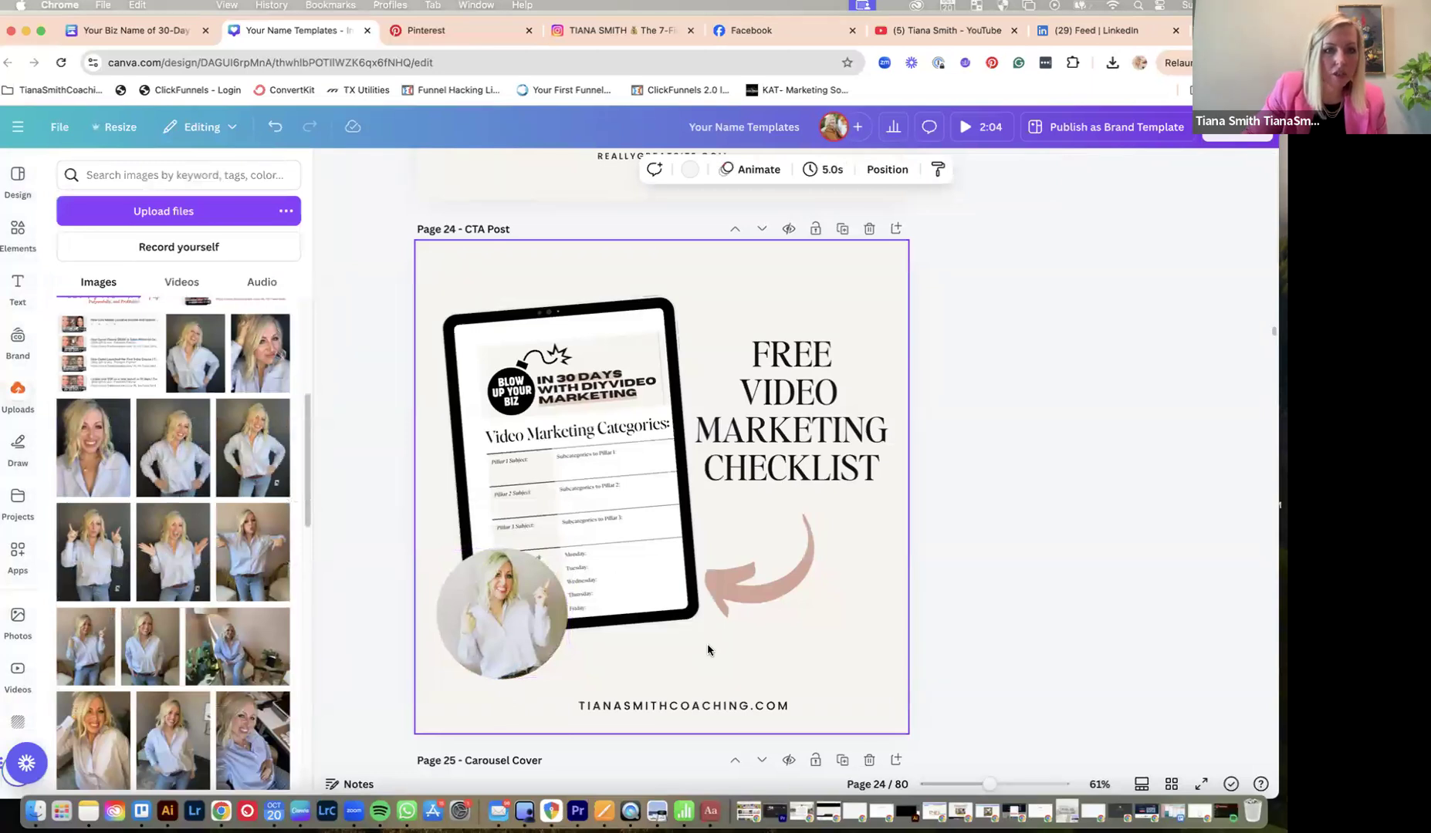
- Duplicate the CTA page and swap the copy's portrait for the uploaded angled photo in the light blue top
left_click(843, 229)
left_click_drag(231, 706, 520, 656)
double_click(517, 633)
left_click(662, 687)
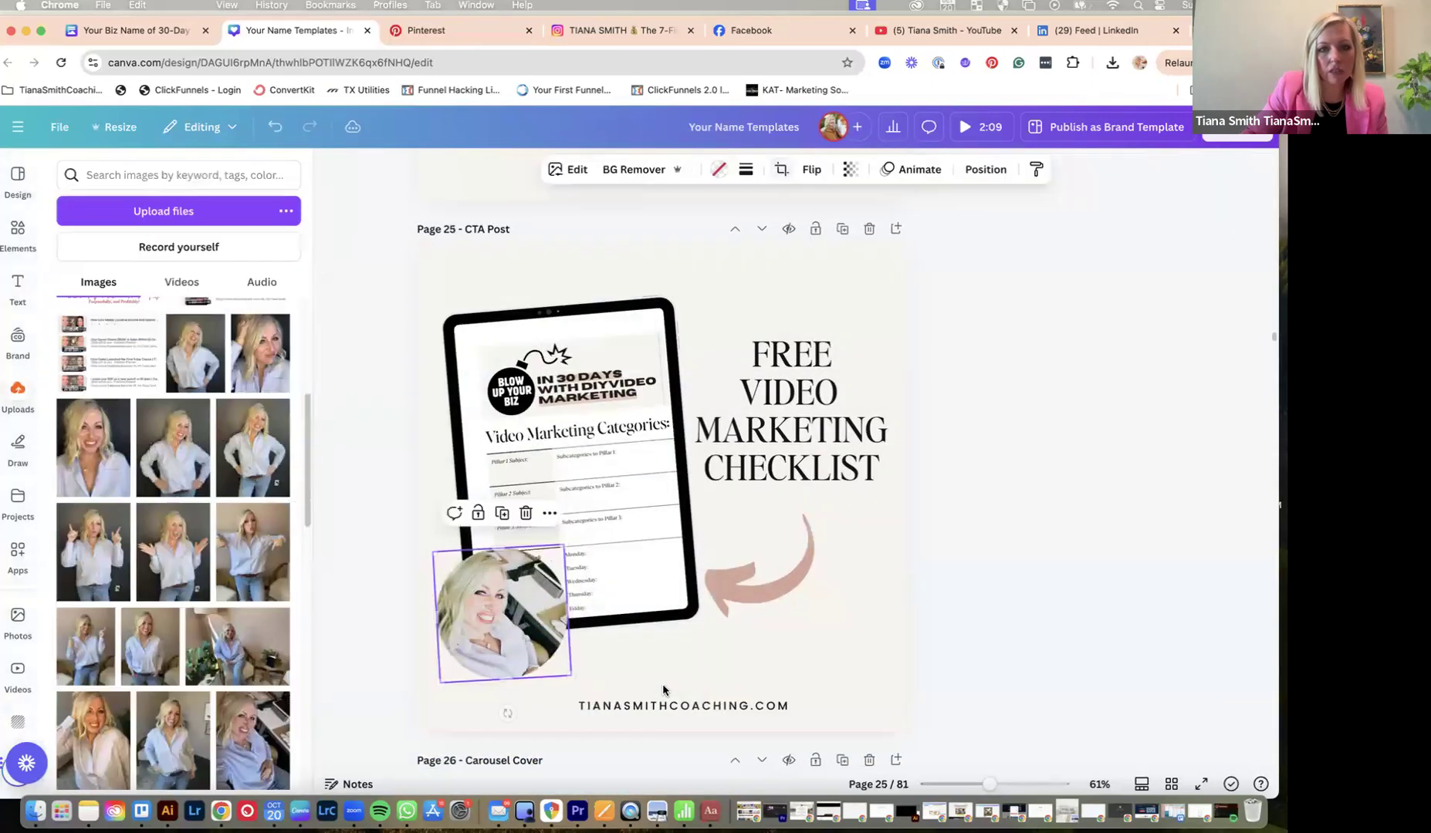
left_click(663, 684)
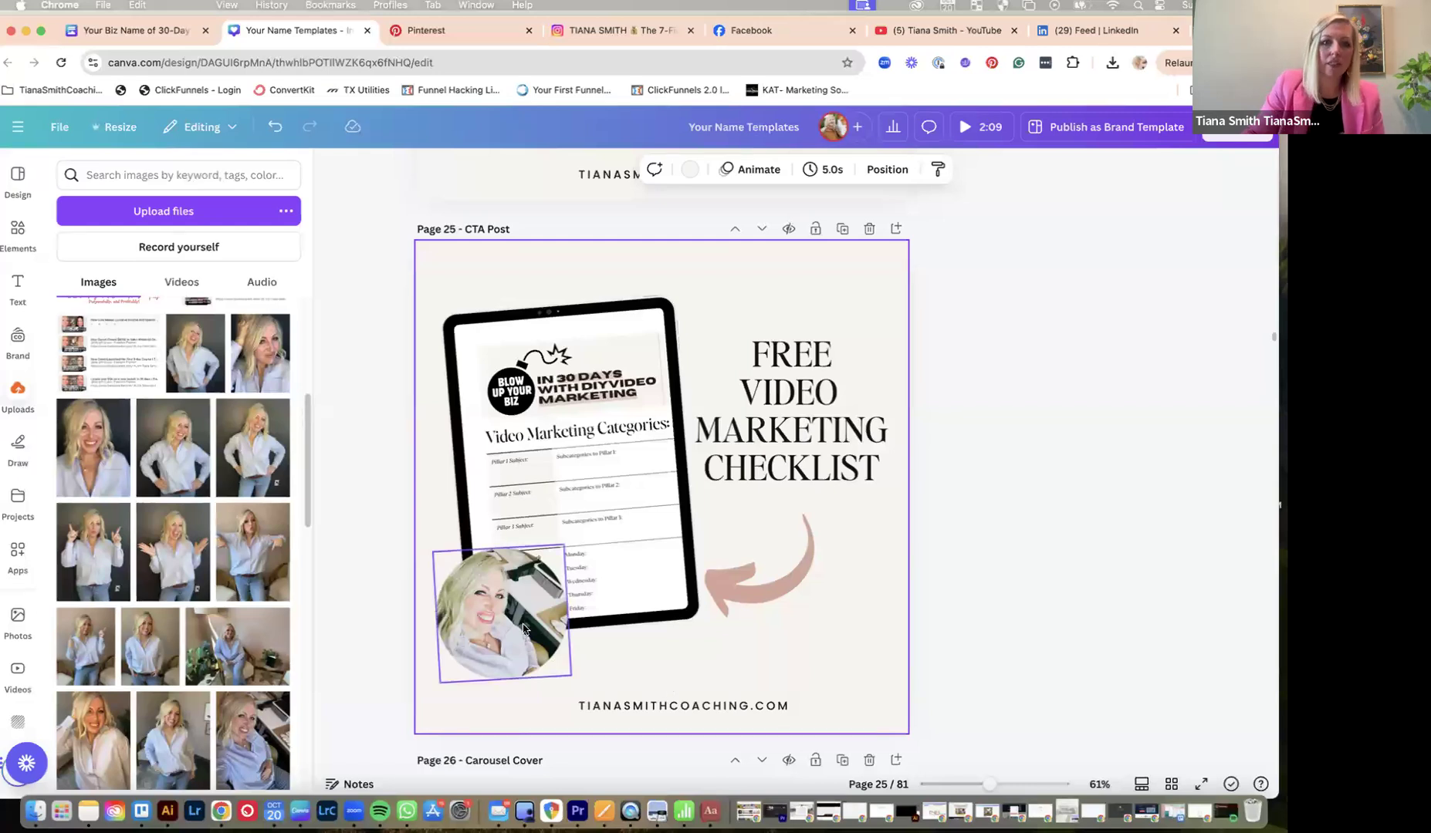
- Search the elements for "circle" and place a dusty pink solid circle, about 324 px wide, over the portrait on the duplicated page
scroll(467, 622, "up", 5)
scroll(608, 429, "down", 1)
left_click(17, 231)
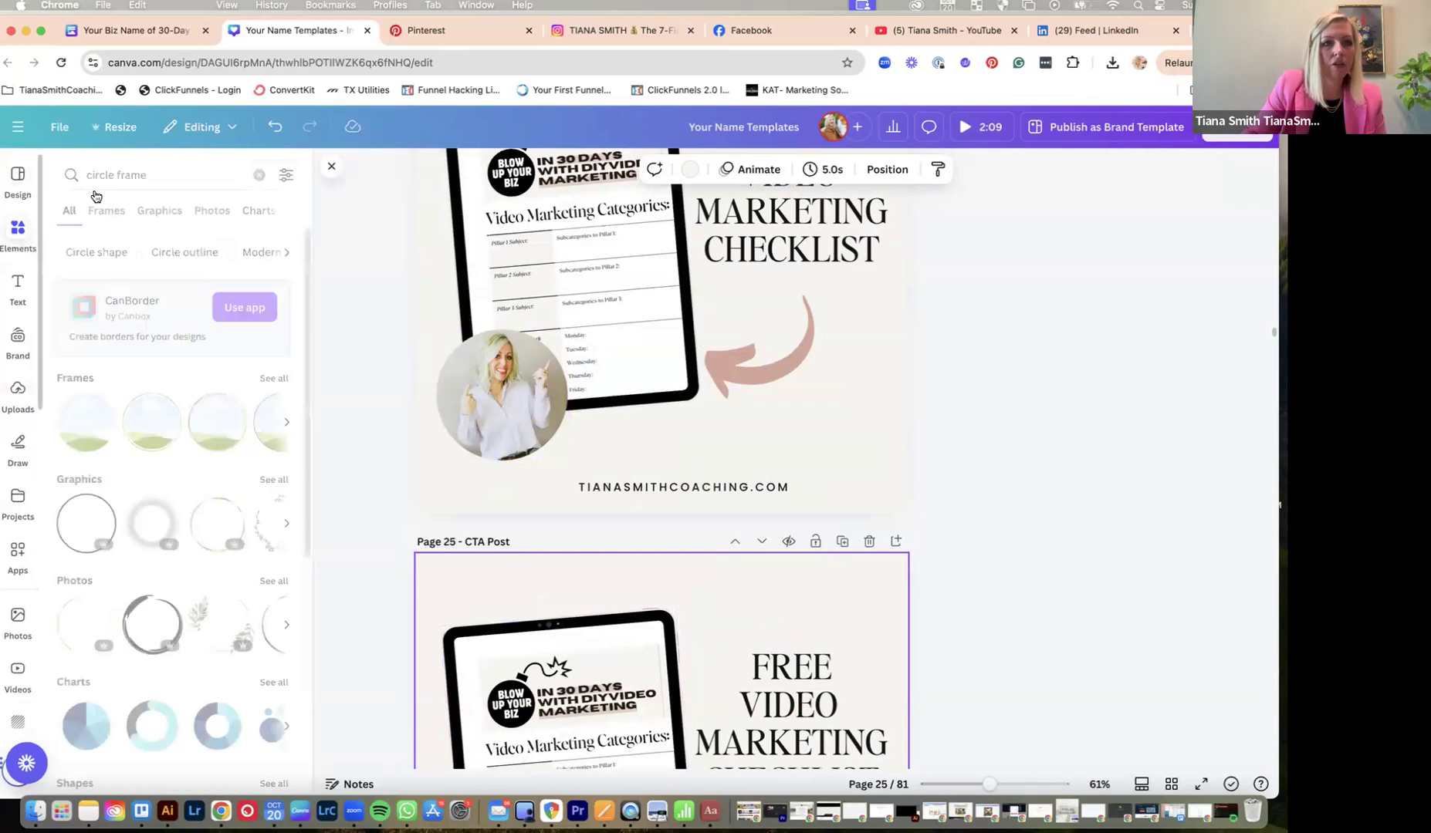
left_click(116, 175)
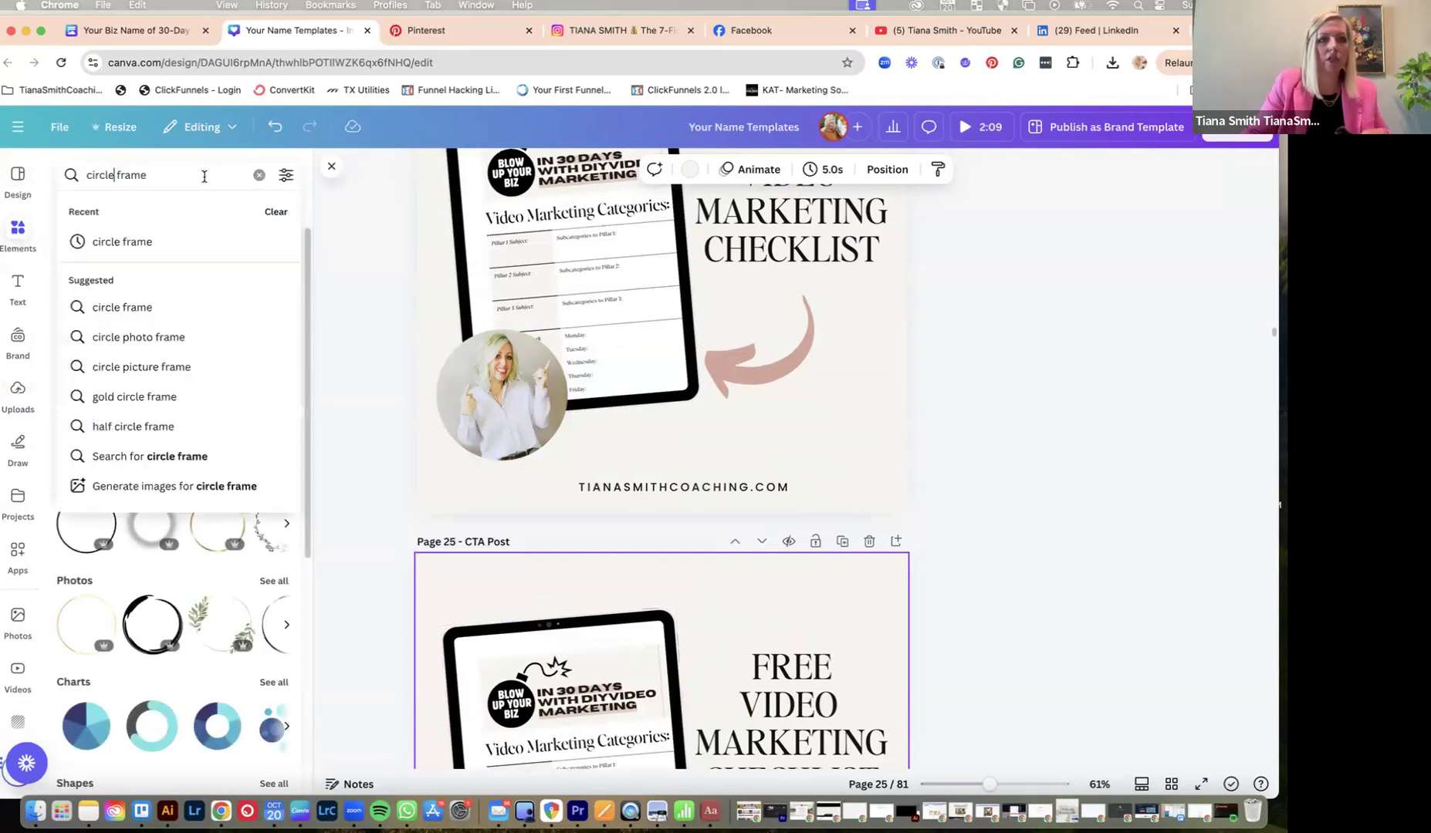
key("BackSpace")
key("Return")
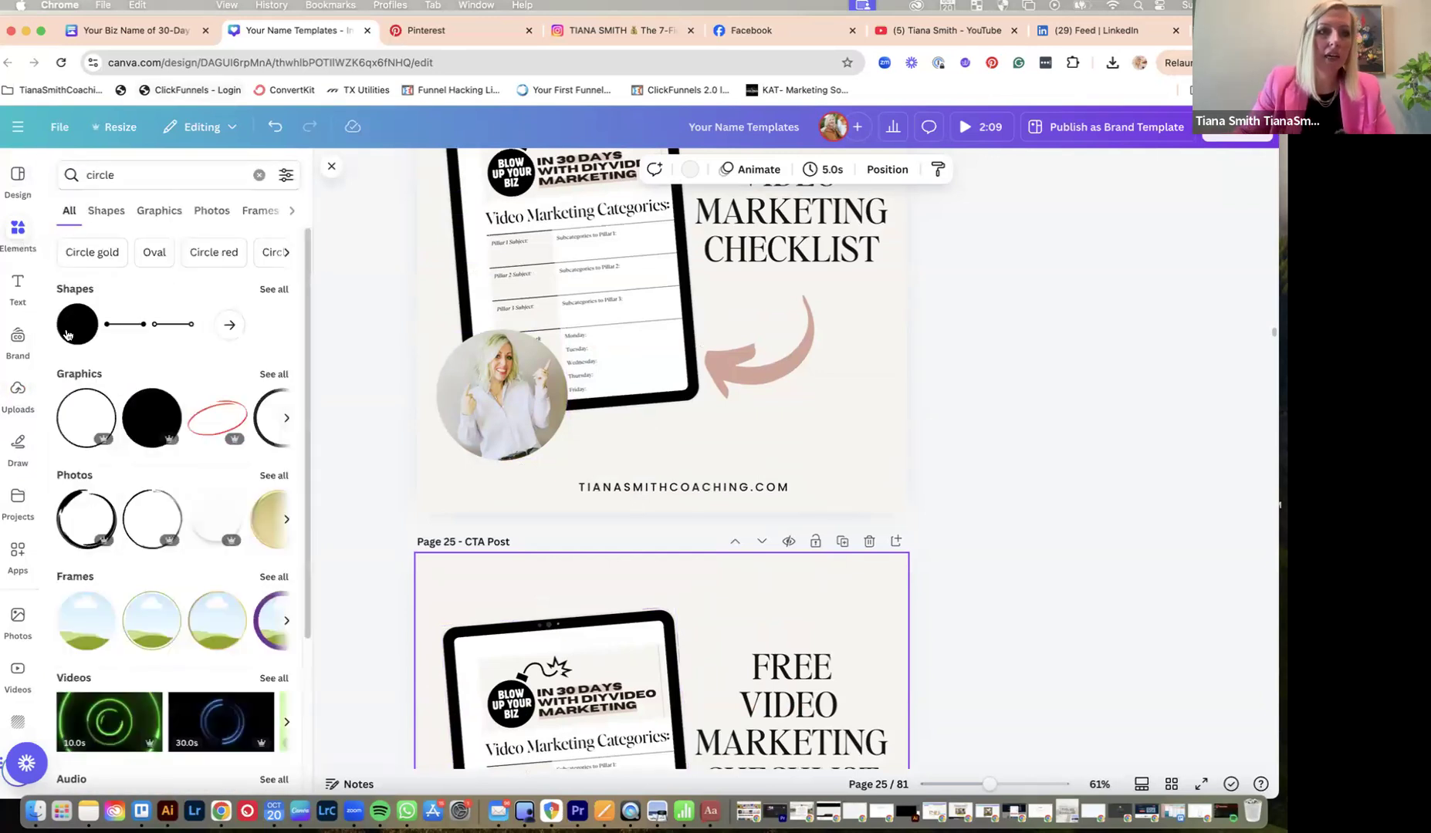
left_click_drag(651, 482, 476, 595)
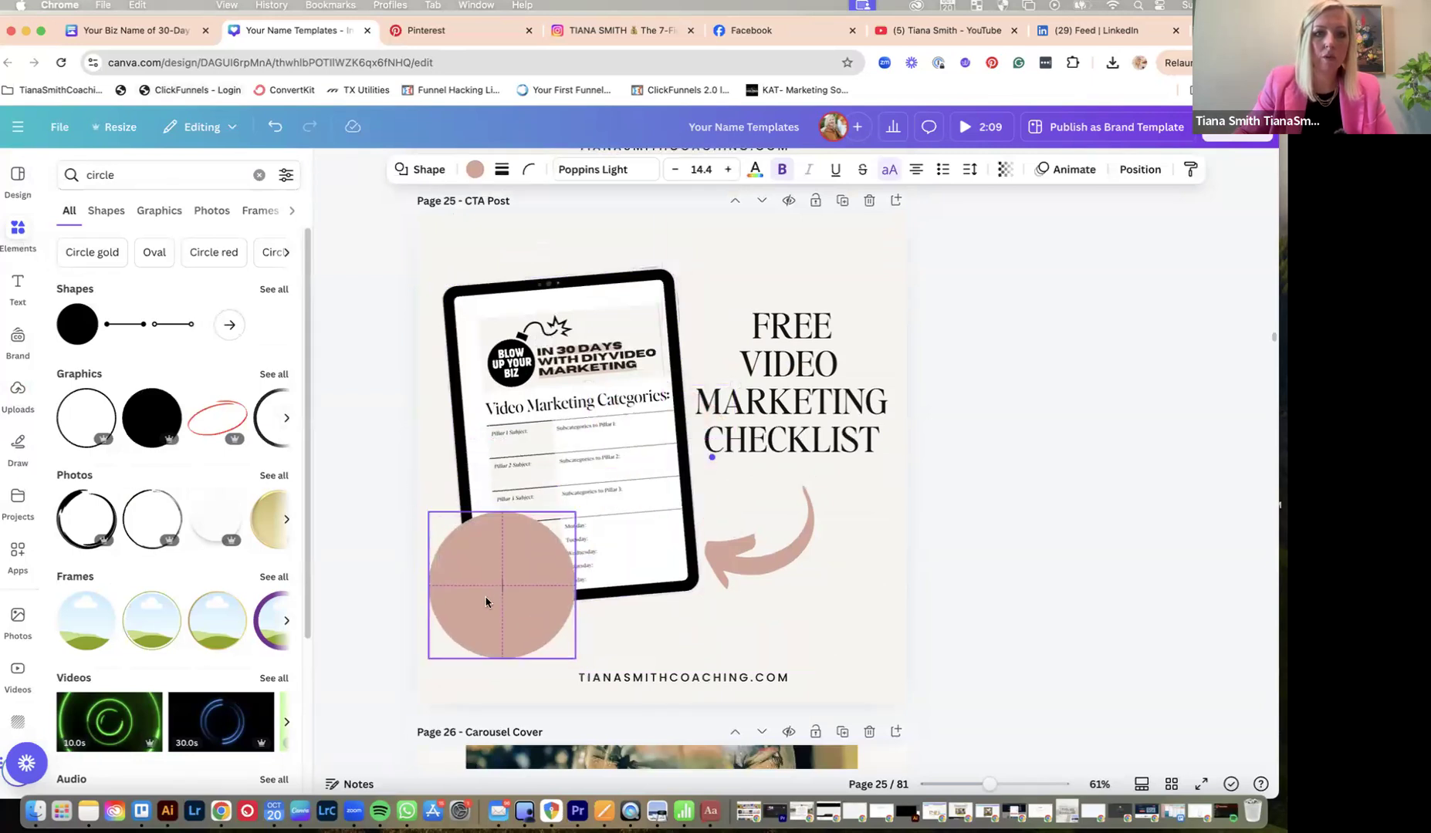
- Send the dusty pink circle one layer backward so it sits behind the round portrait
right_click(488, 595)
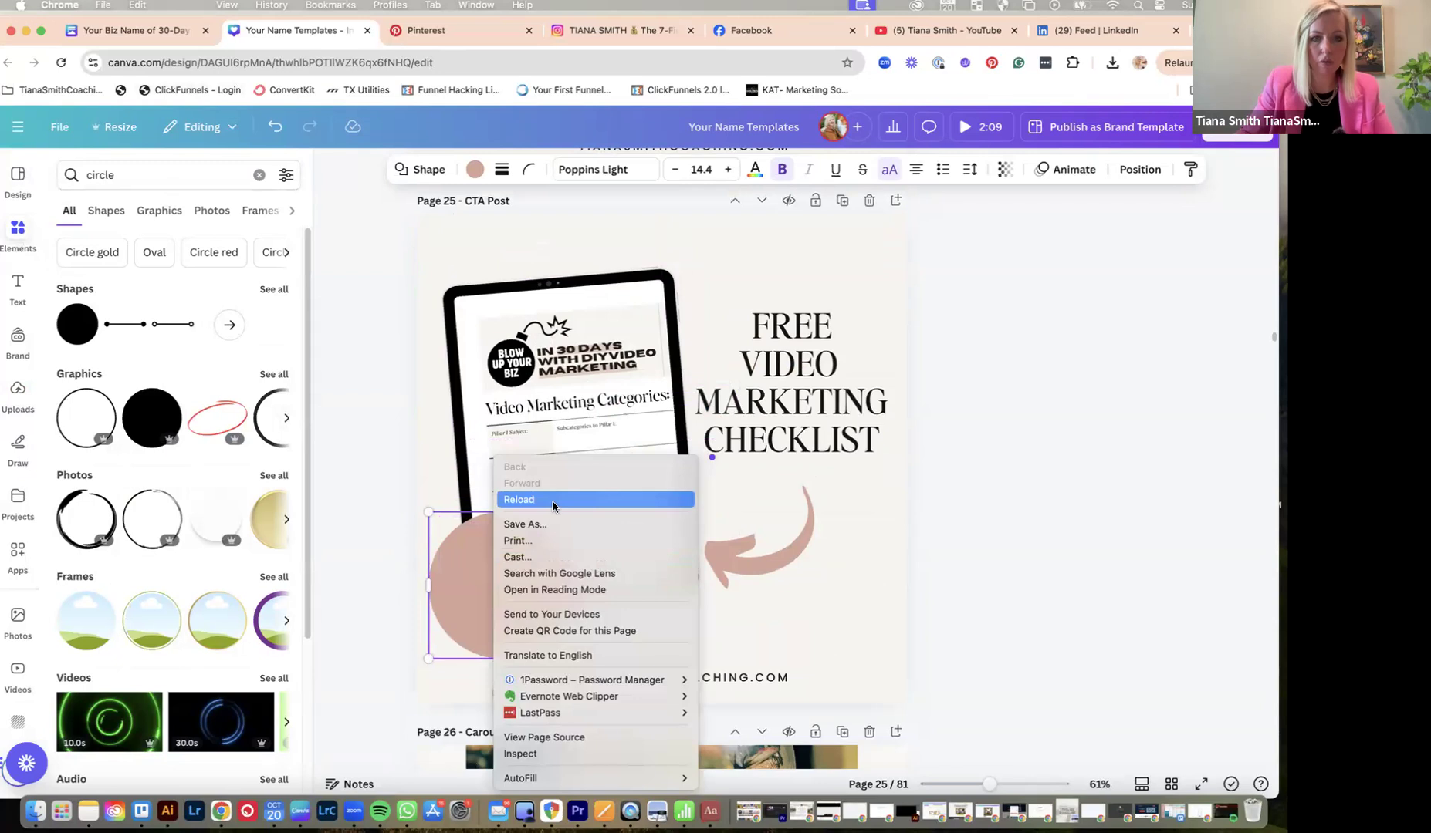
left_click(860, 588)
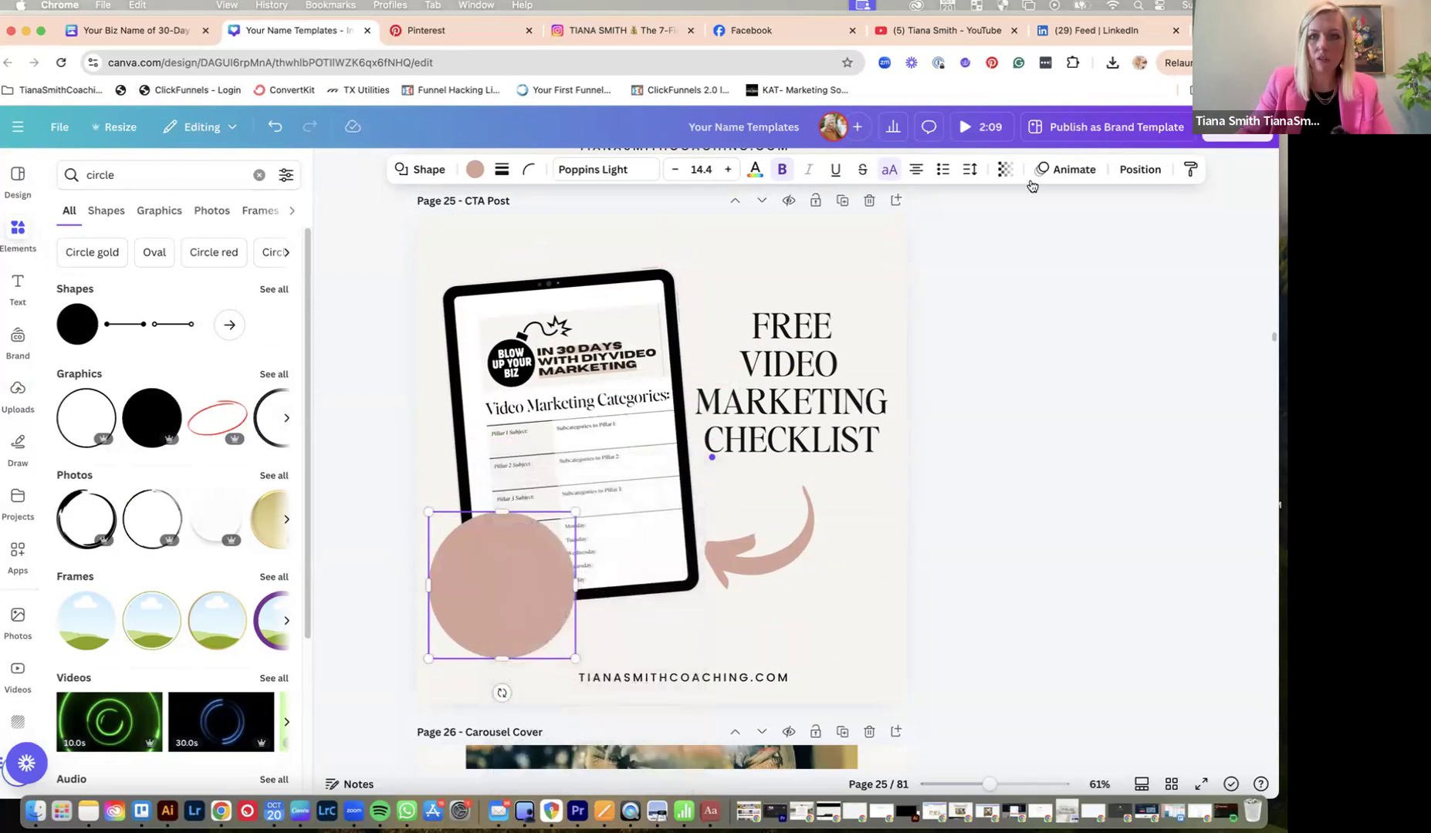
left_click(1138, 170)
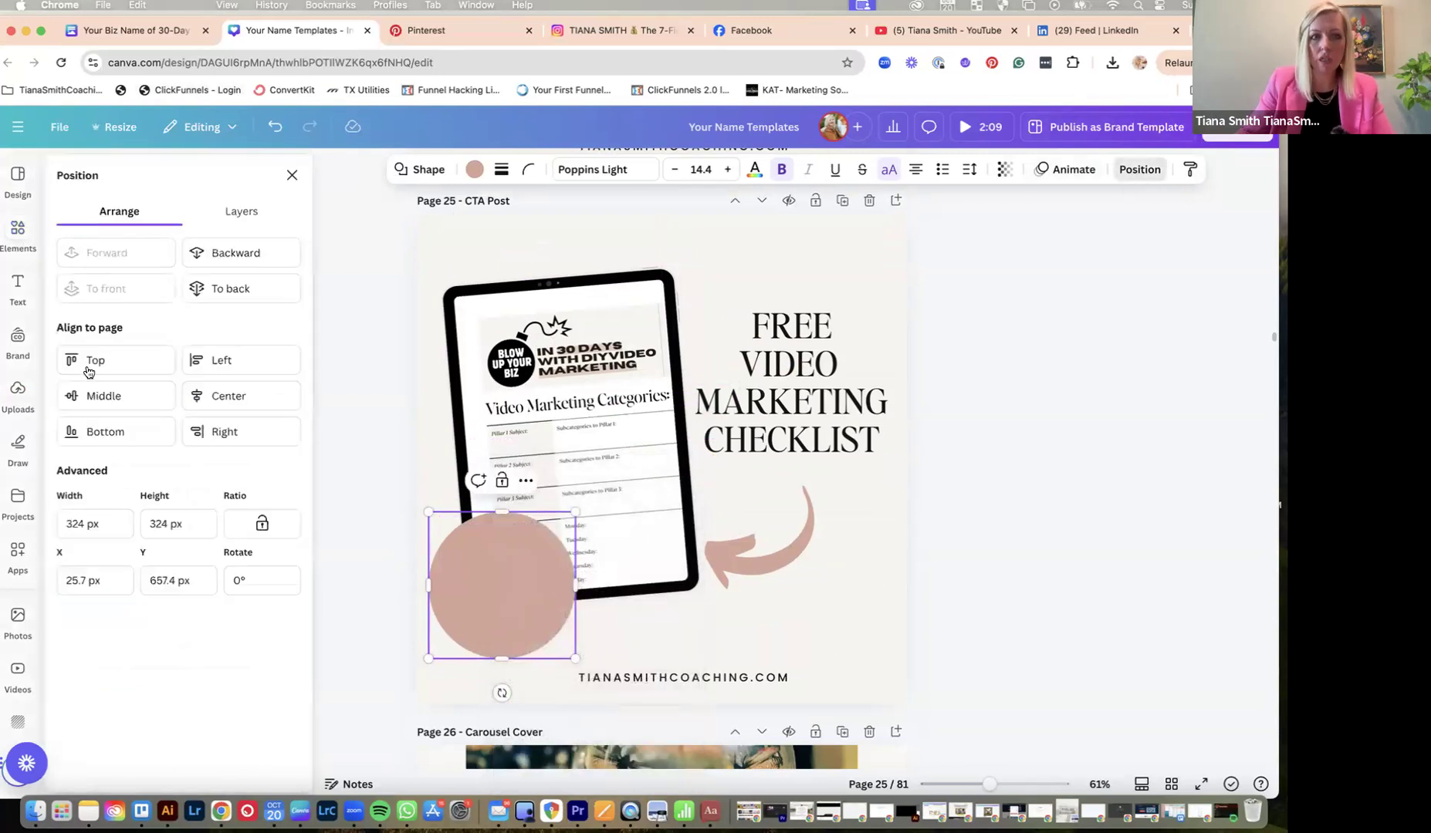
left_click(224, 253)
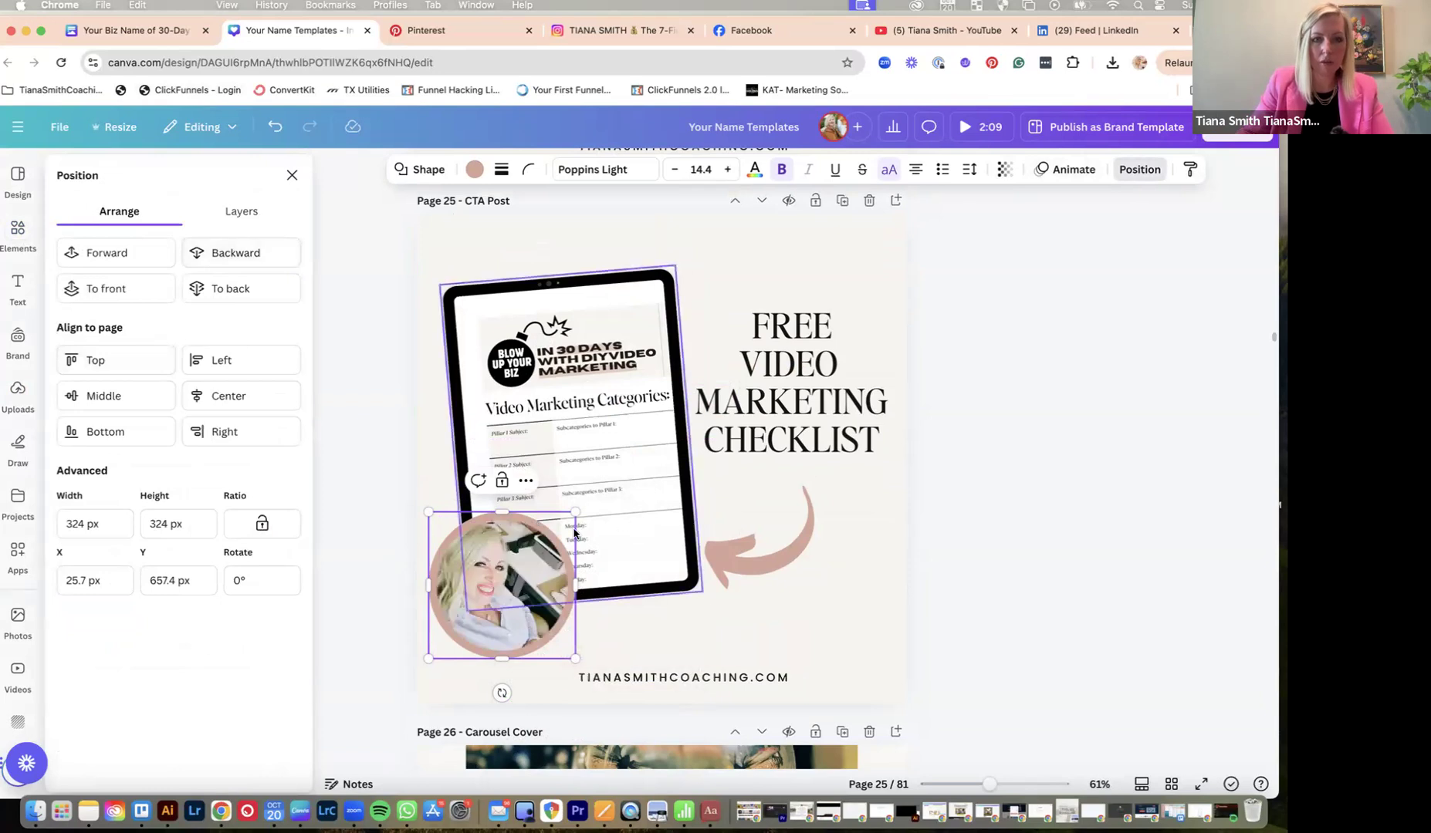
- Shrink the pink circle to about 305 px and center it behind the portrait as a thin, even ring
left_click_drag(575, 513, 565, 524)
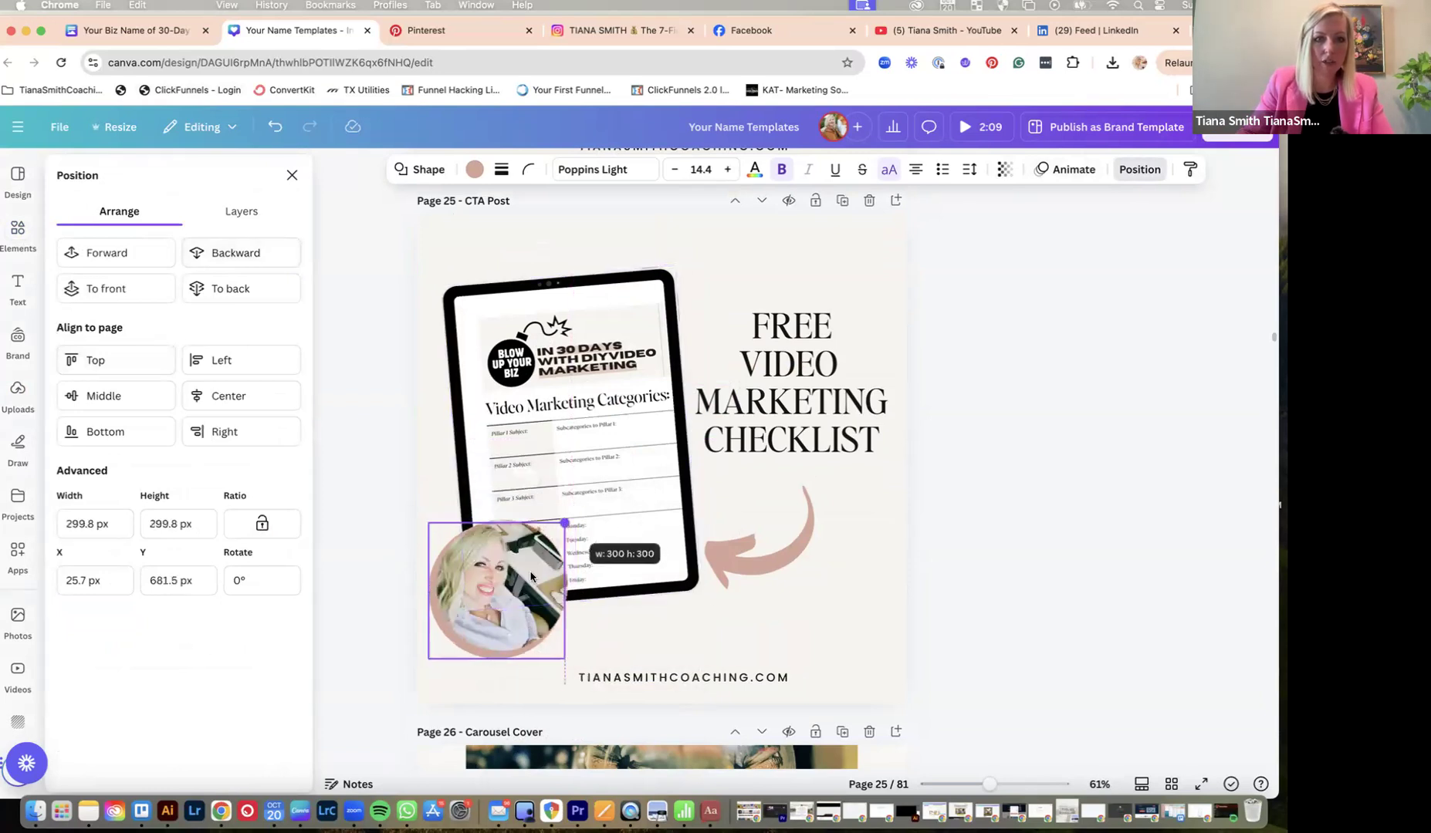
left_click(439, 652)
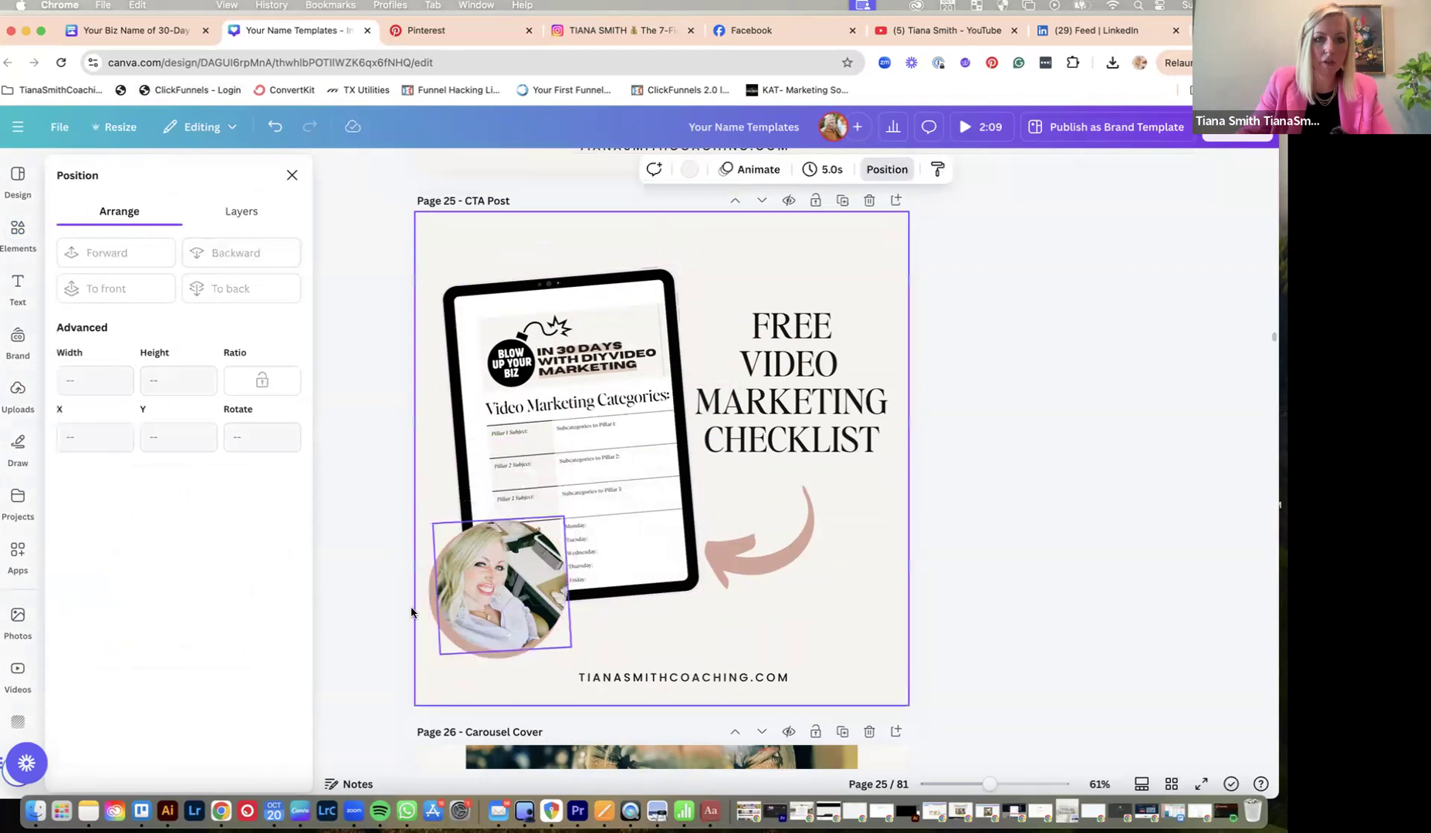
left_click_drag(431, 606, 432, 593)
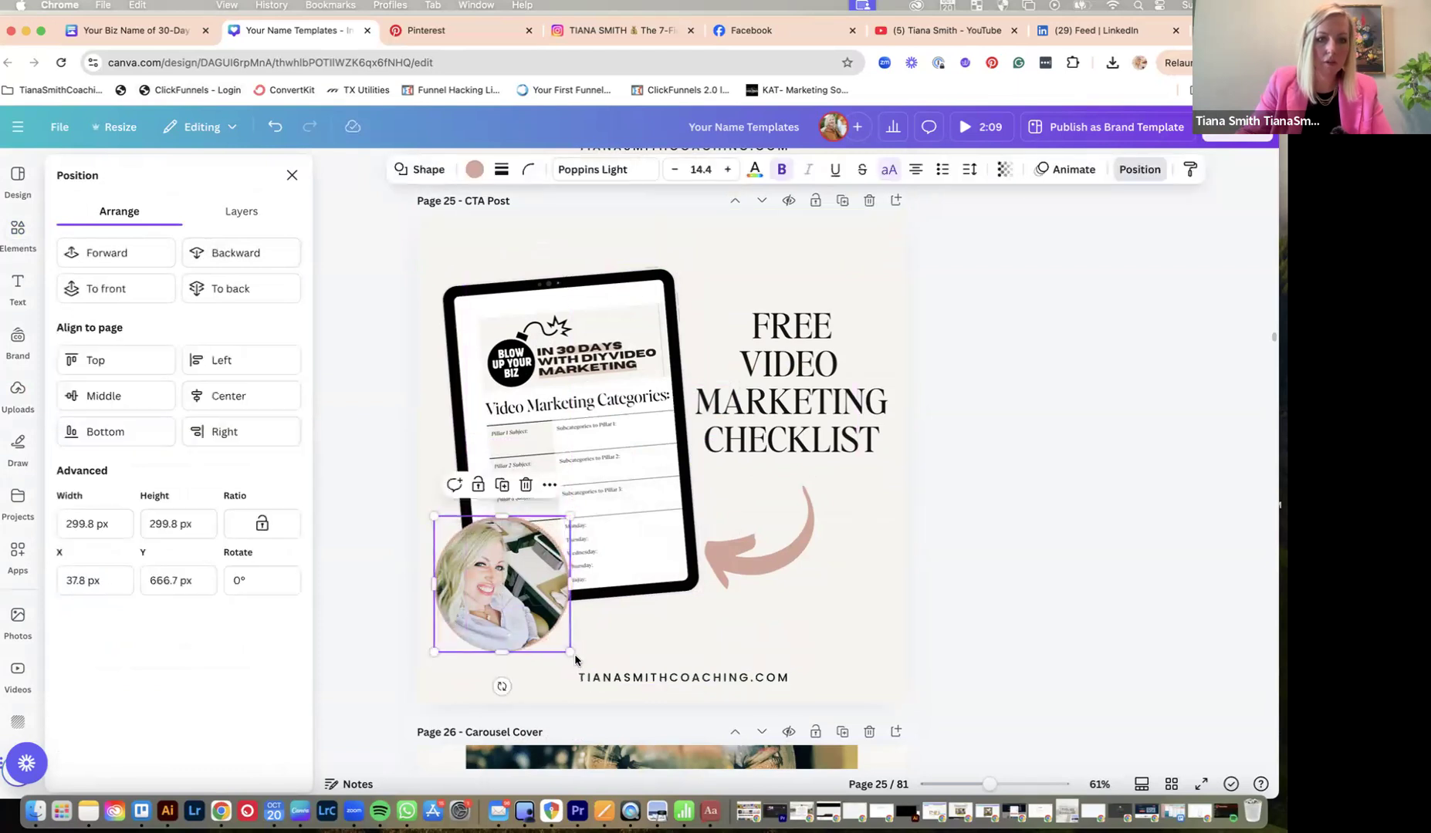
left_click_drag(572, 653, 575, 658)
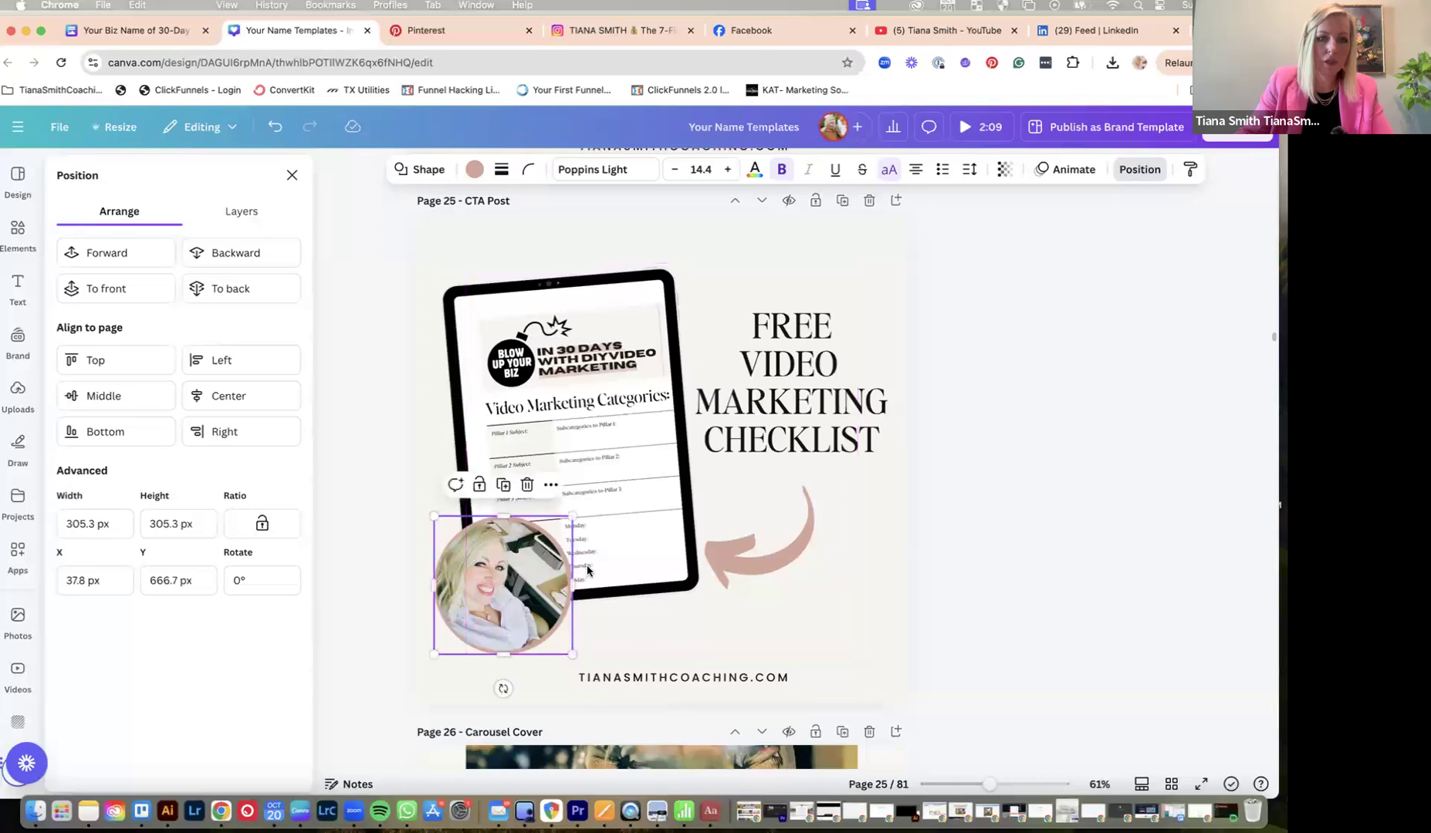
left_click(586, 568)
left_click_drag(557, 547, 571, 592)
left_click(652, 642)
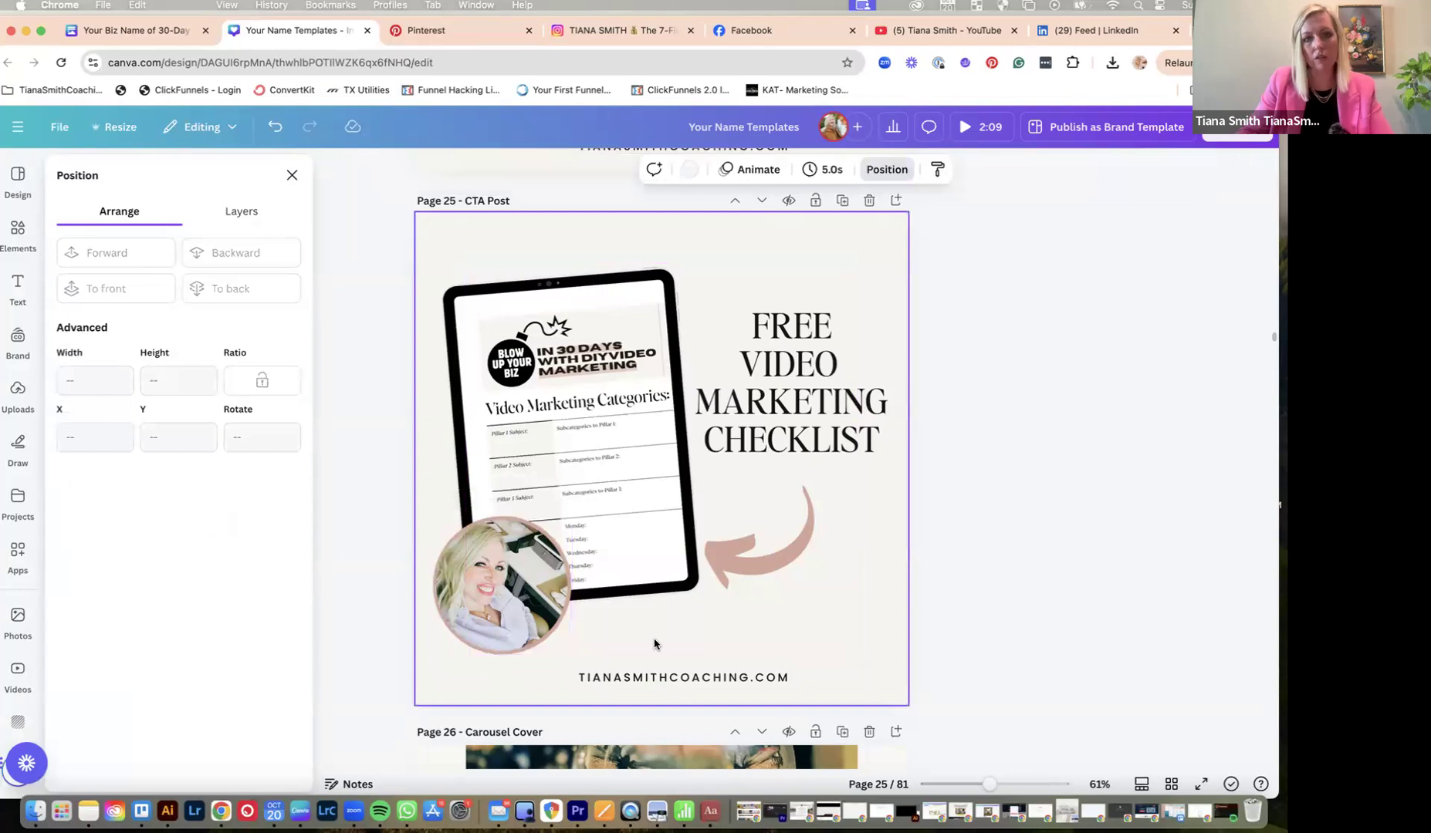
- Delete the original CTA page without the ring and duplicate the page with the pink-ringed portrait
scroll(713, 534, "up", 8)
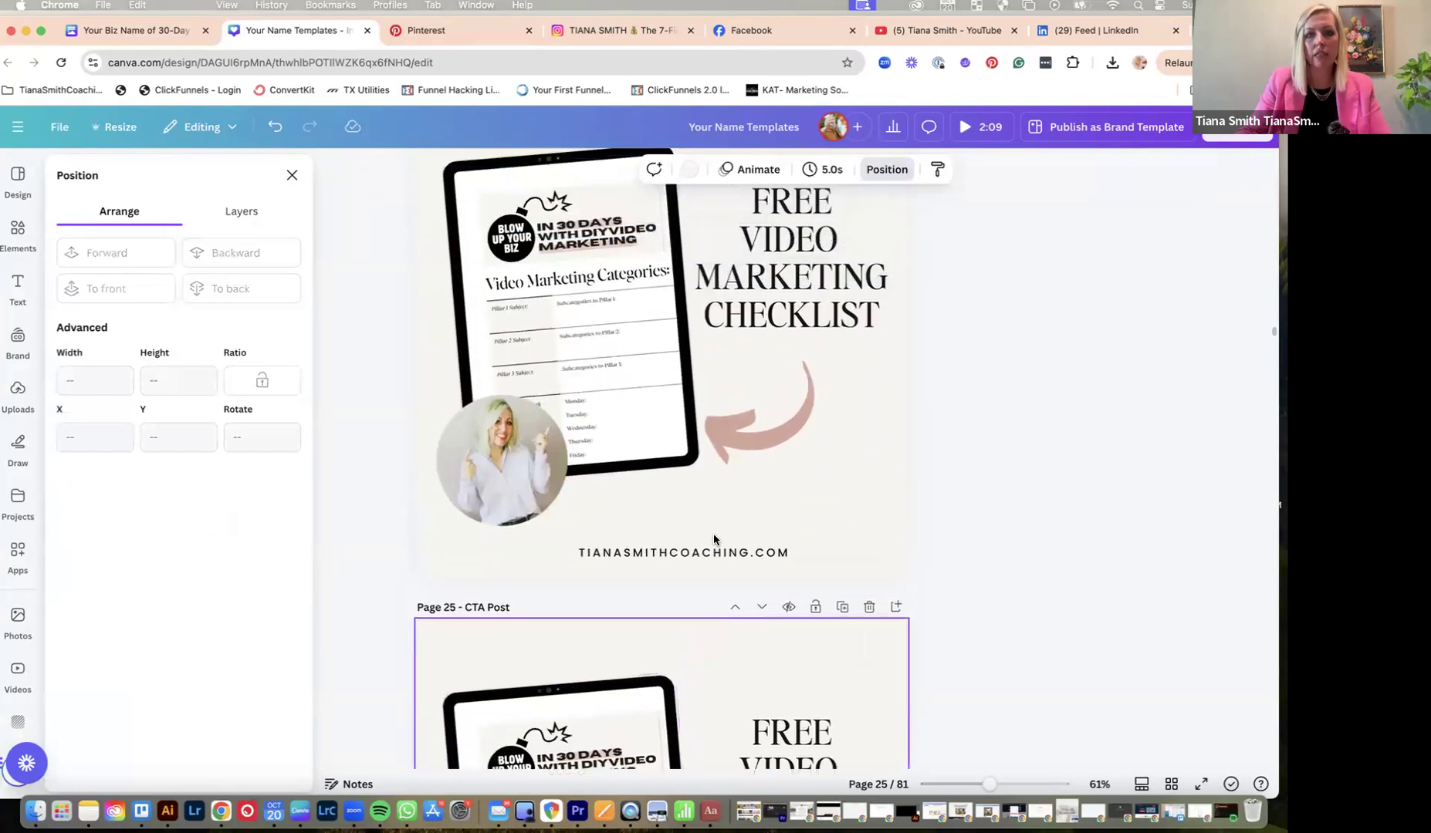
left_click(868, 275)
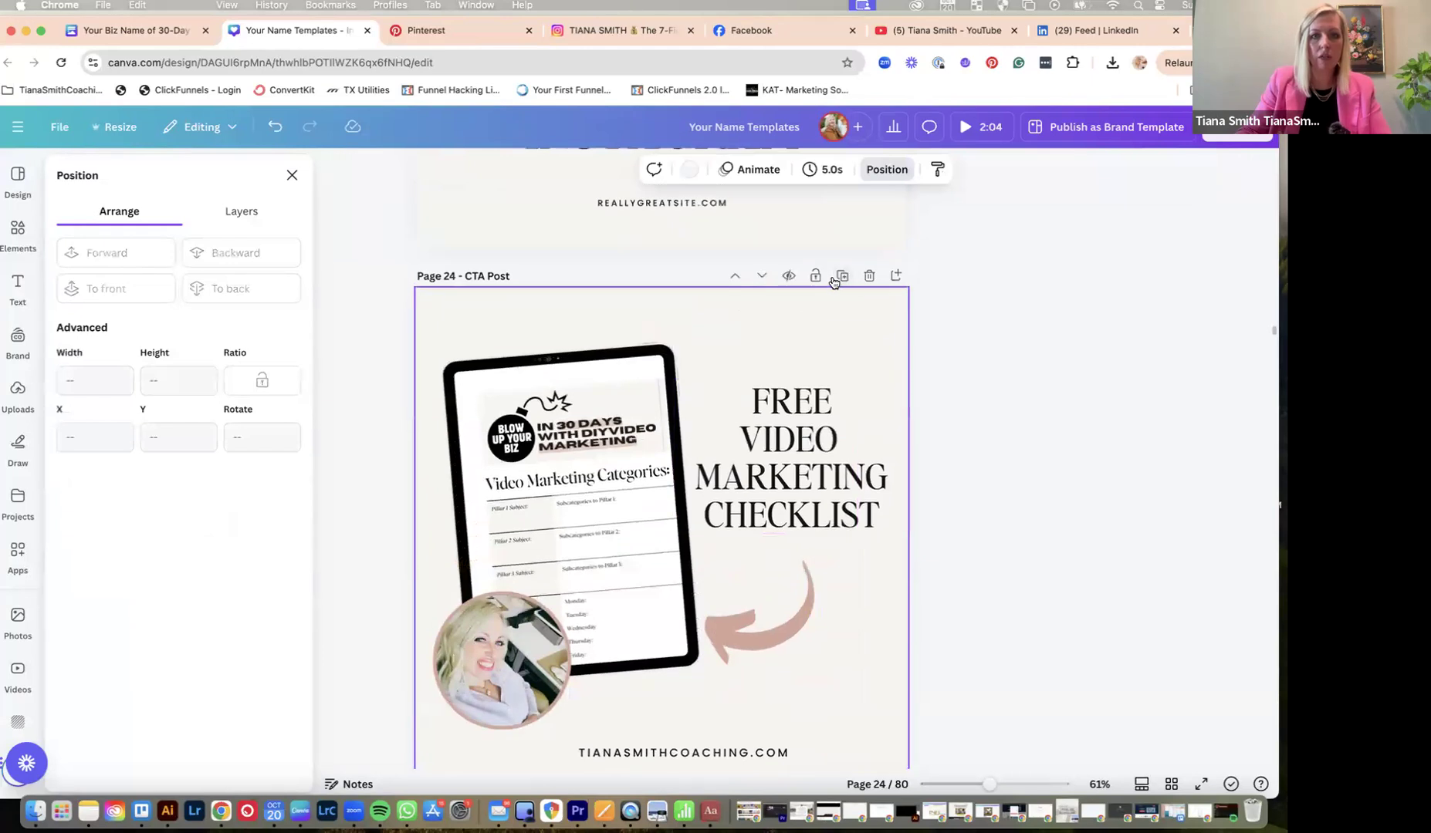
left_click(842, 276)
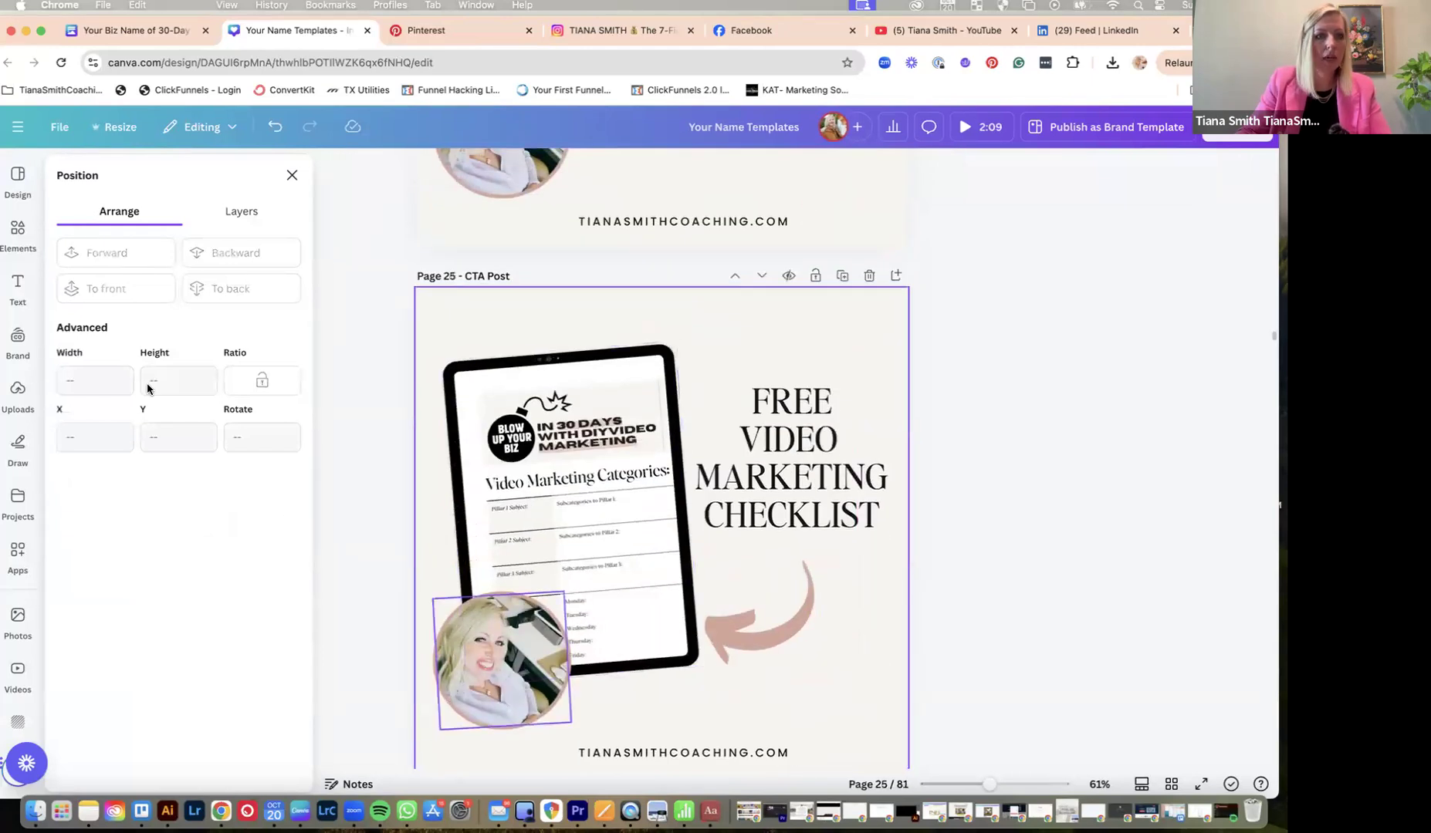
- Replace the portrait on the duplicated page with the uploaded photo showing both hands raised, and check its crop in the frame
left_click(18, 389)
left_click_drag(172, 552, 500, 668)
double_click(495, 682)
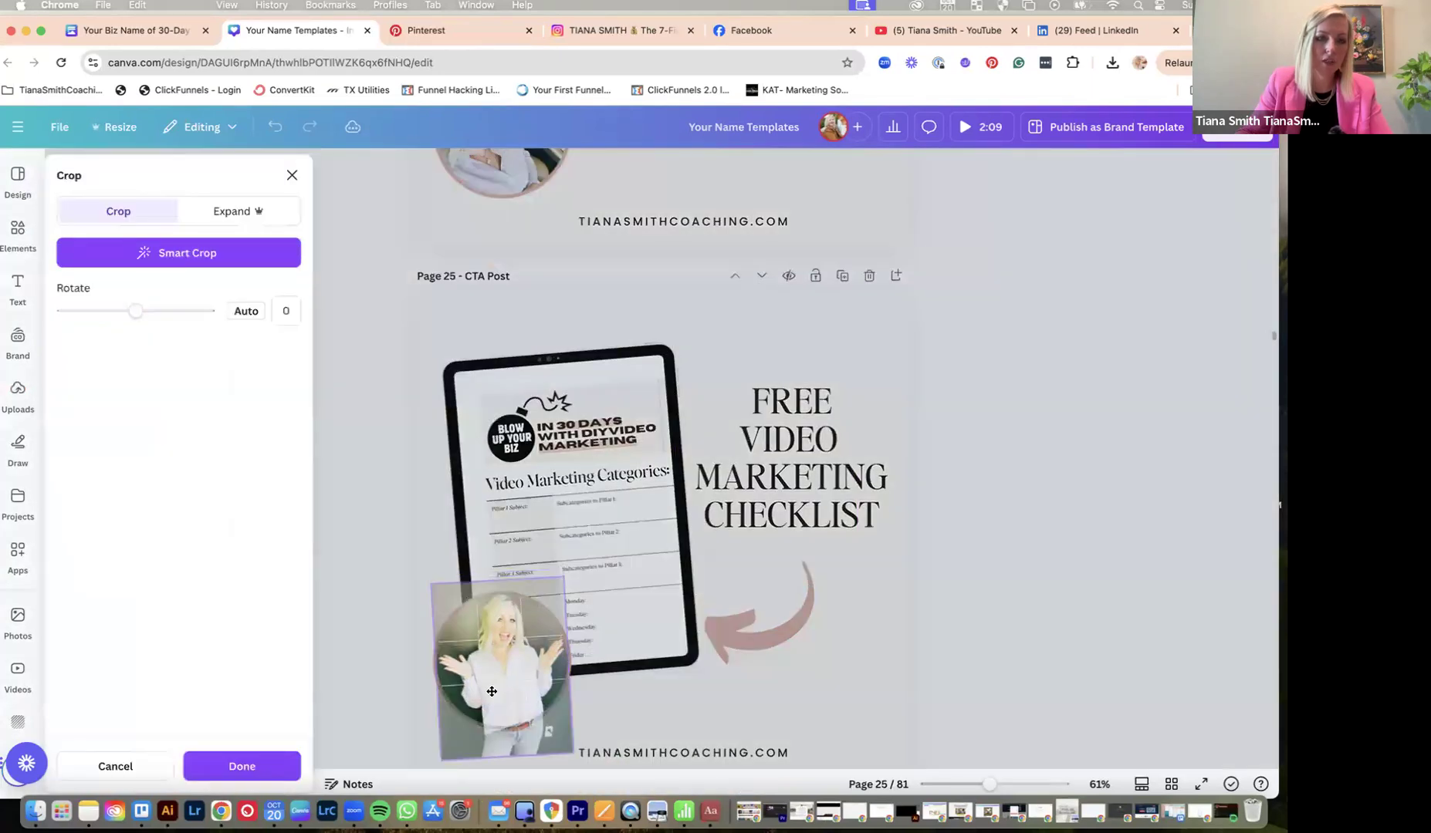
left_click(755, 708)
left_click(756, 714)
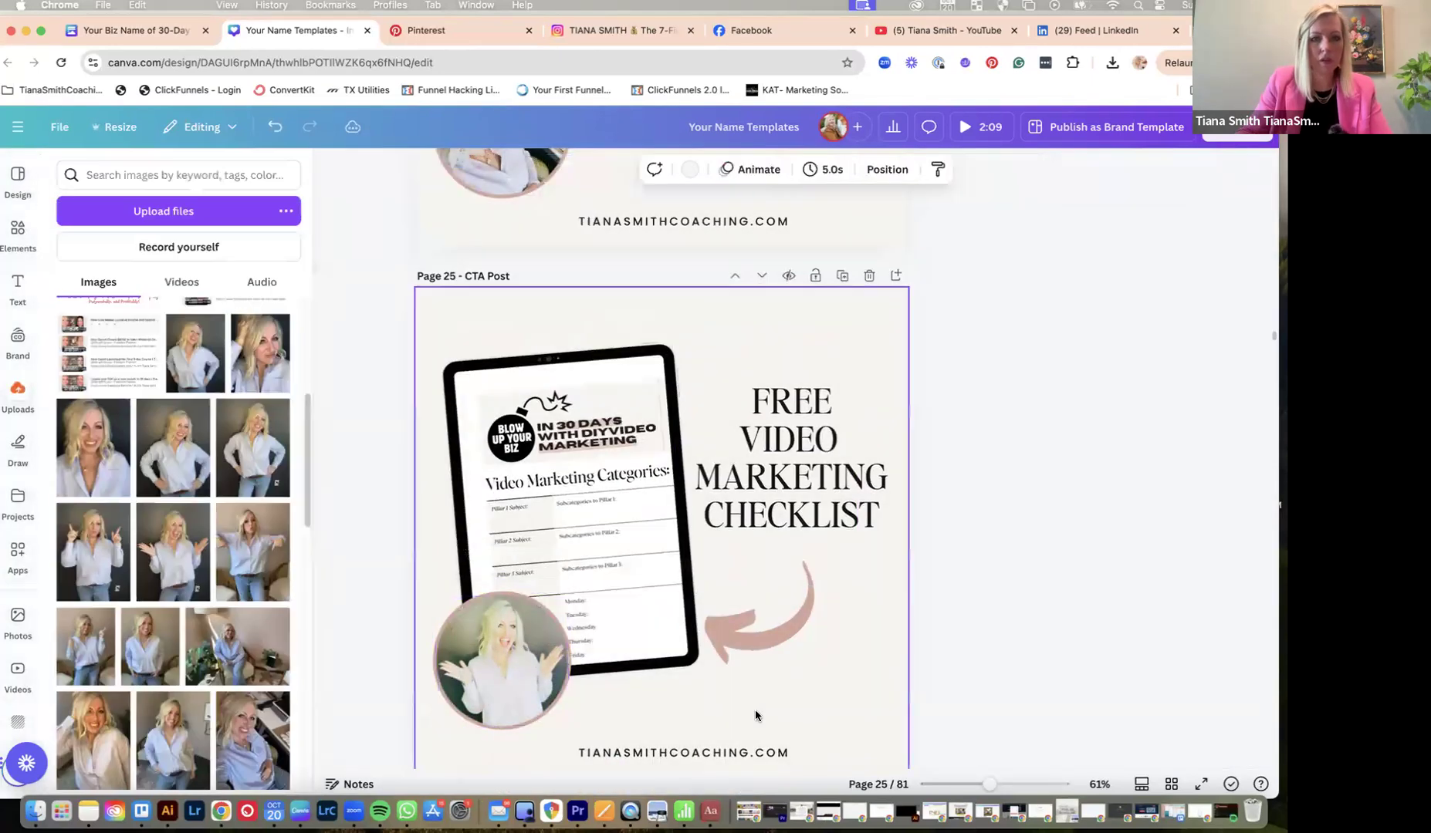
scroll(755, 708, "up", 2)
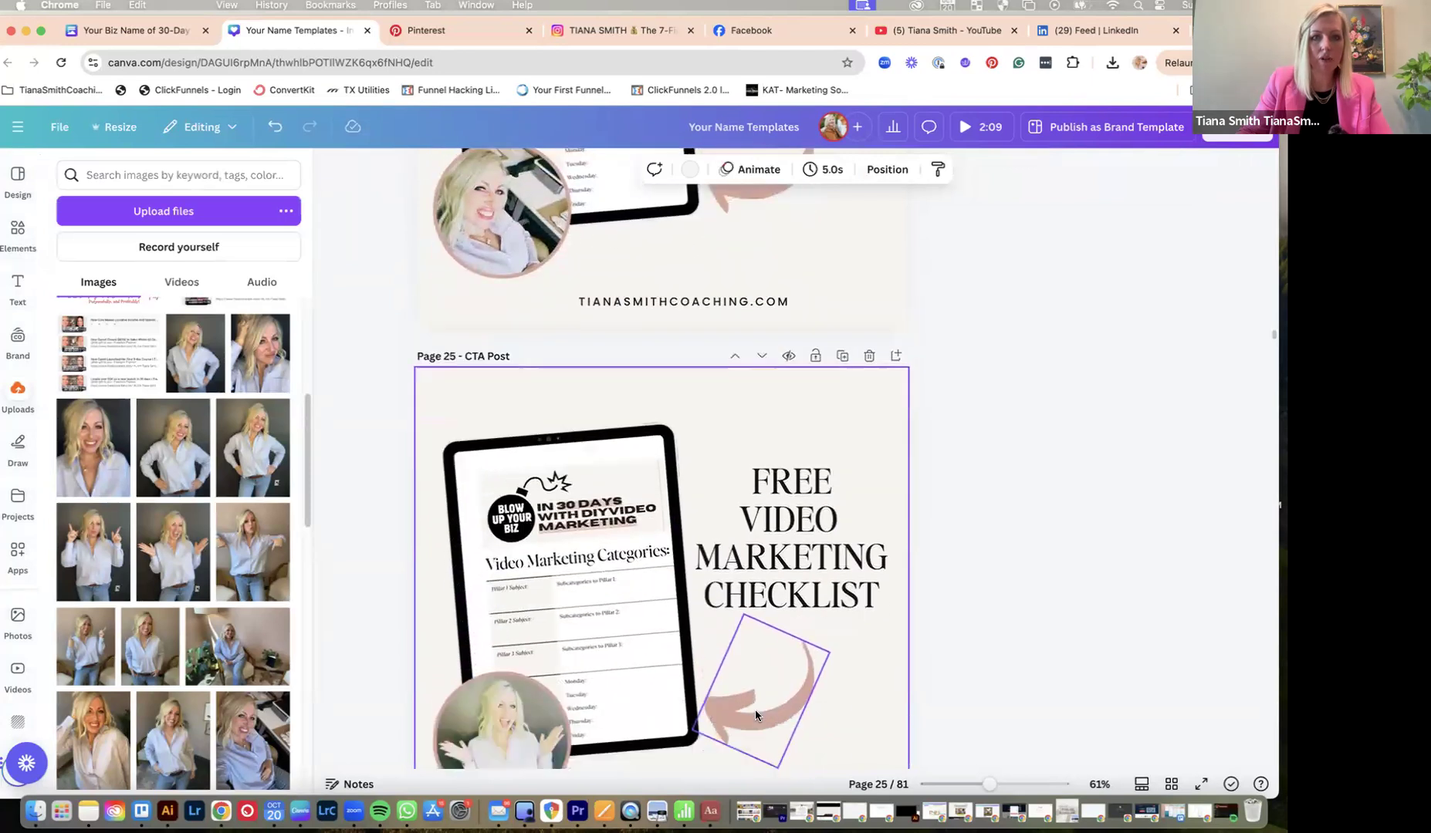
scroll(754, 708, "down", 4)
left_click(706, 668)
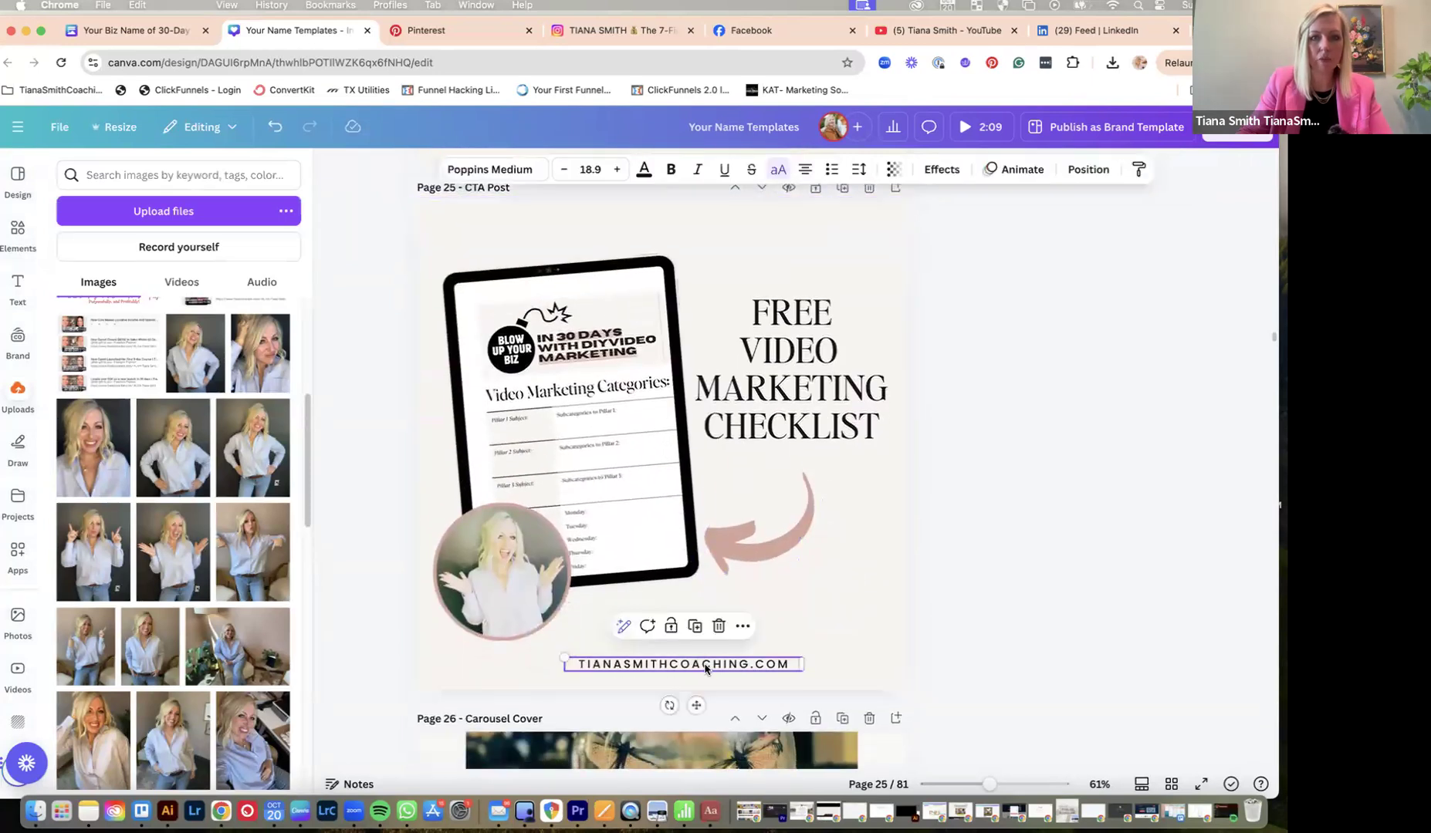
left_click(813, 648)
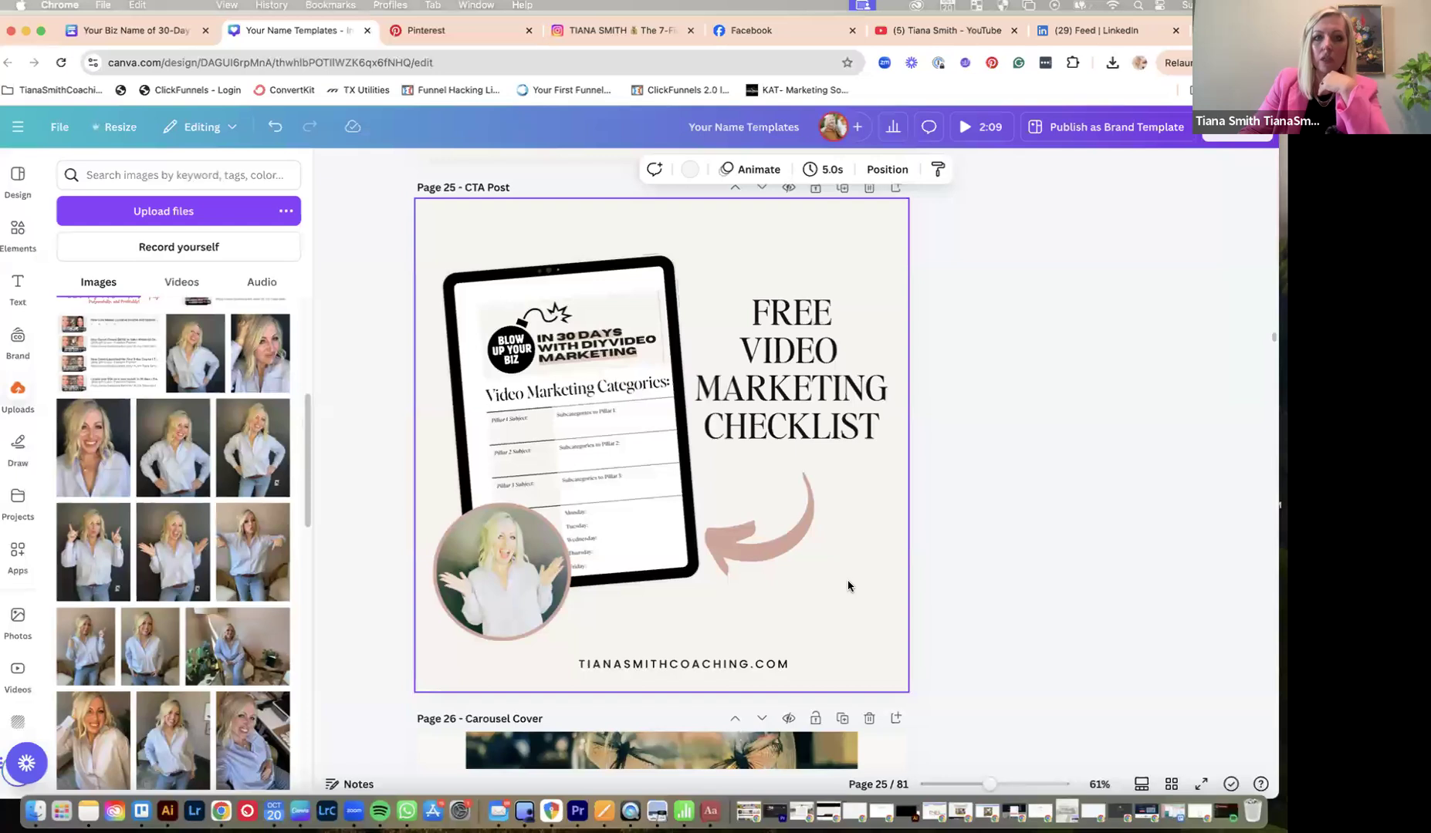
- Open the PNG download options, clear the all-pages selection, and close them without downloading
left_click(1236, 137)
left_click(1009, 430)
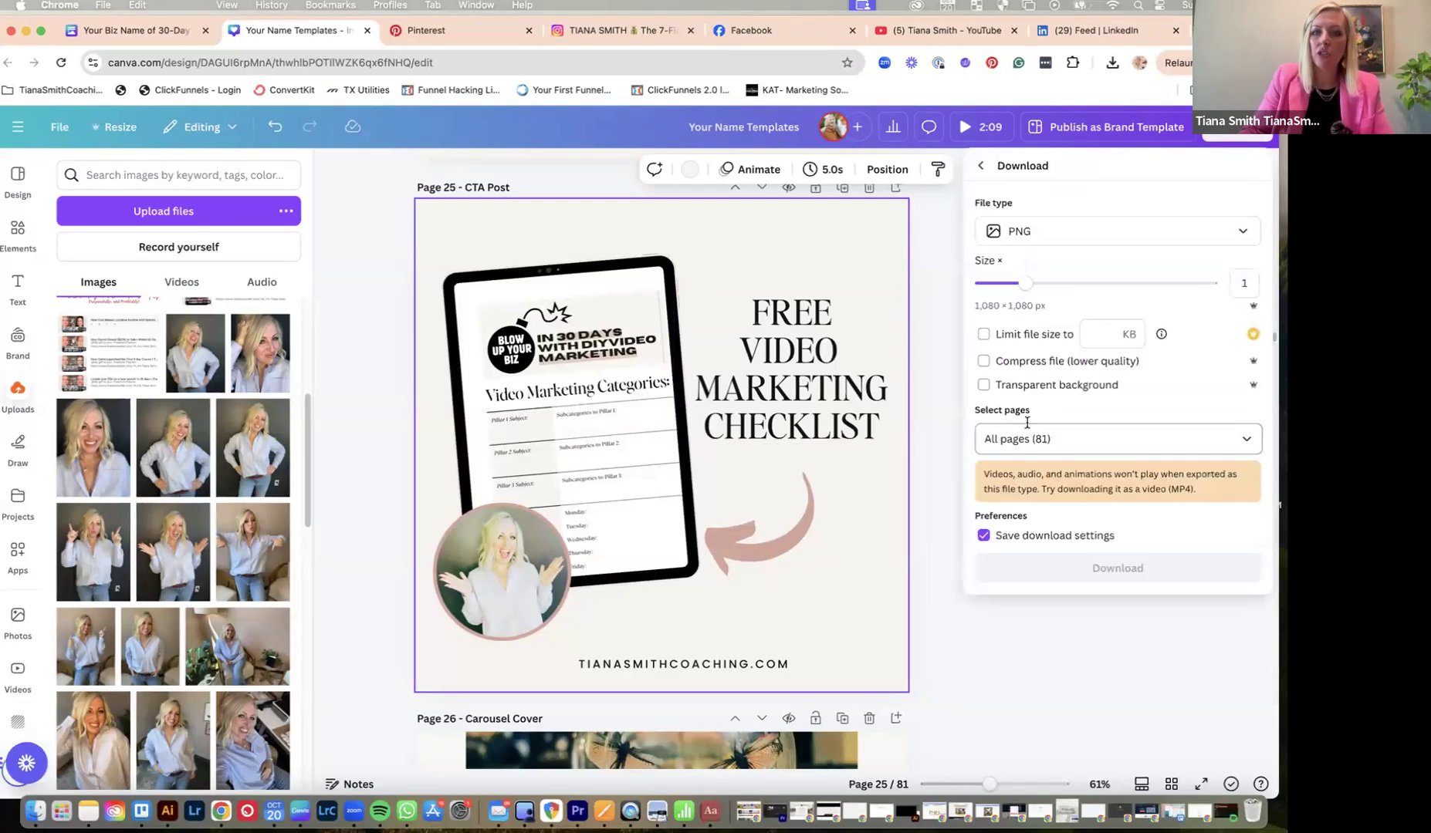
left_click(1245, 439)
left_click(1236, 482)
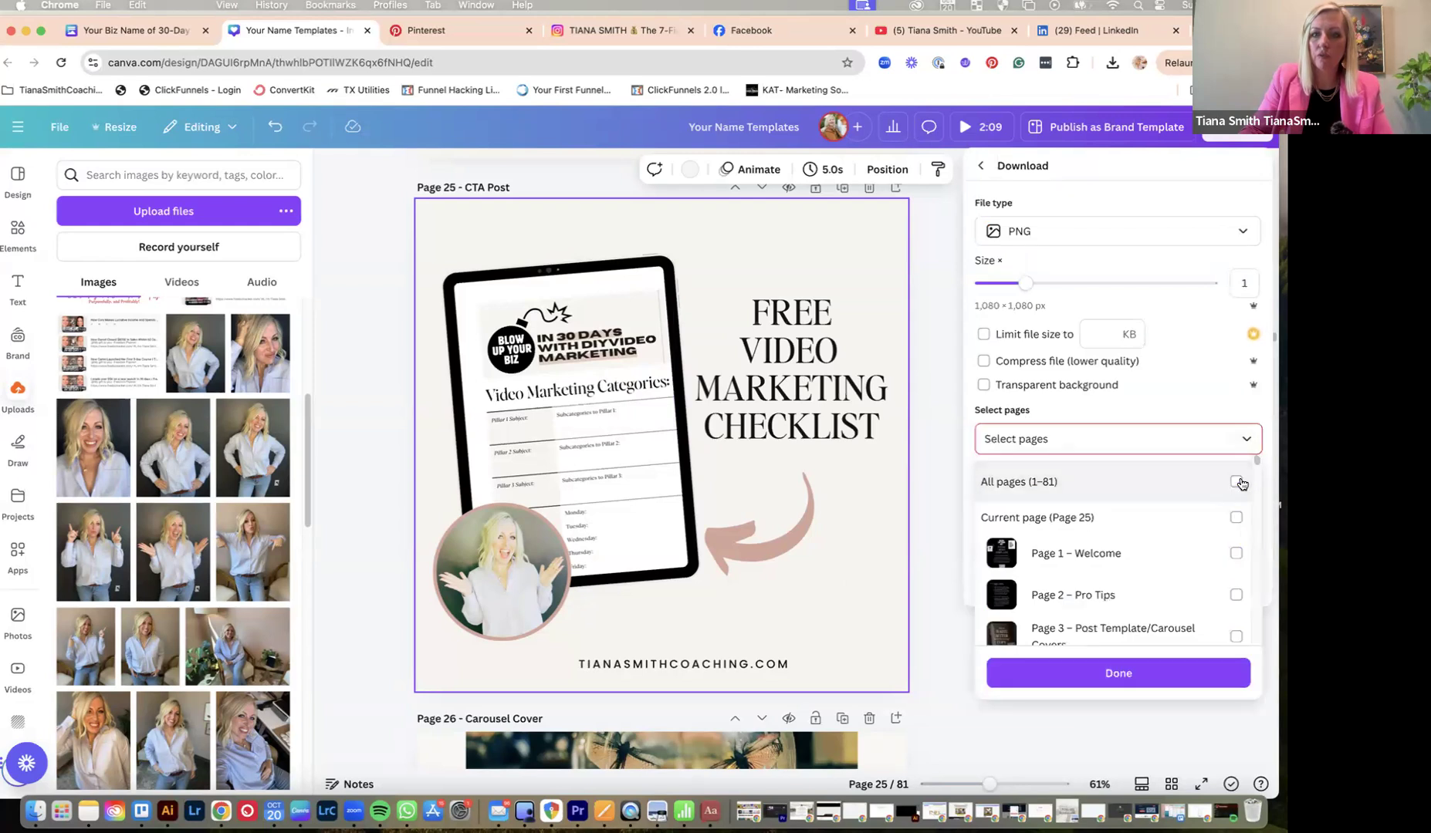
left_click(823, 596)
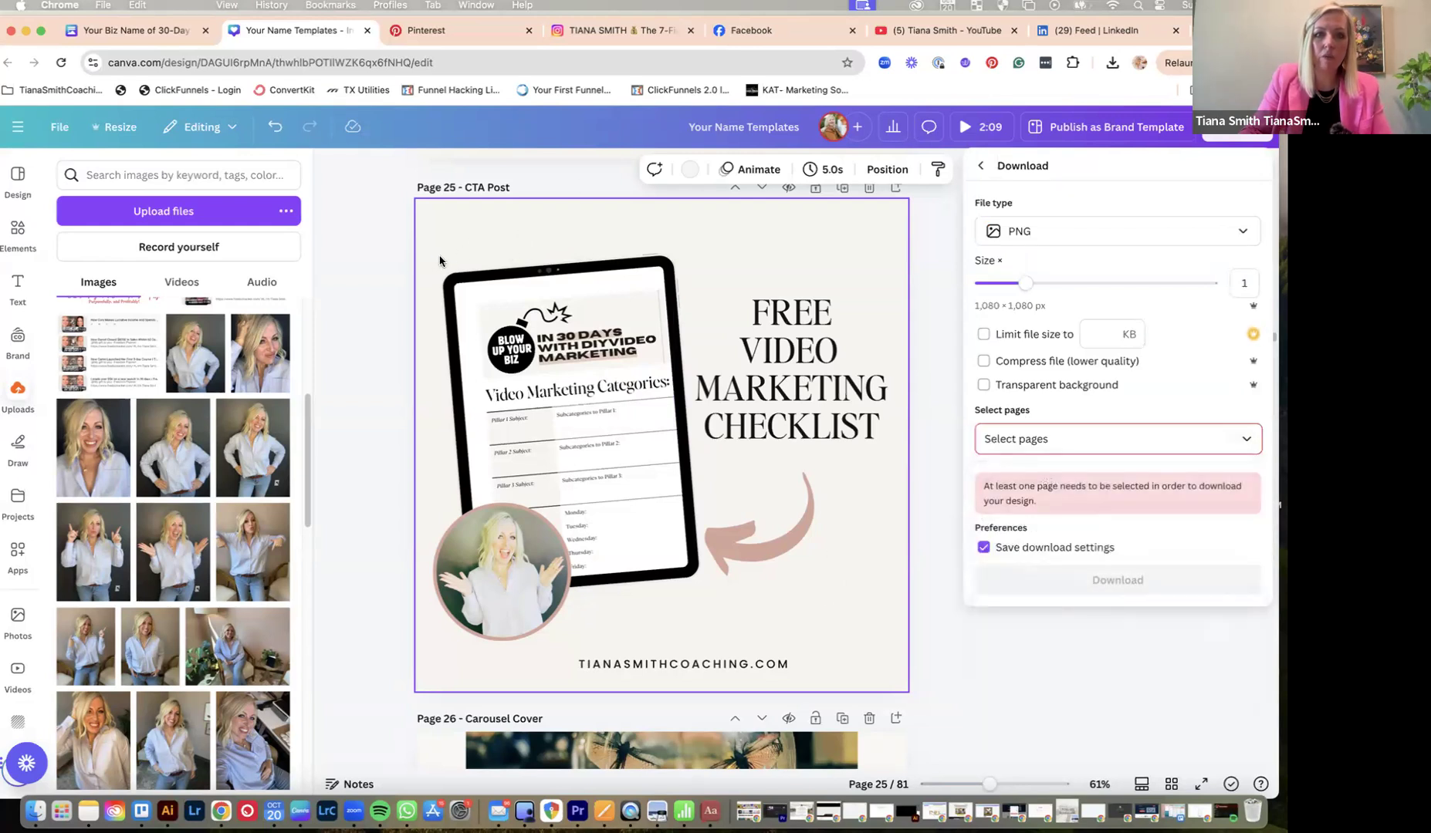
left_click(869, 605)
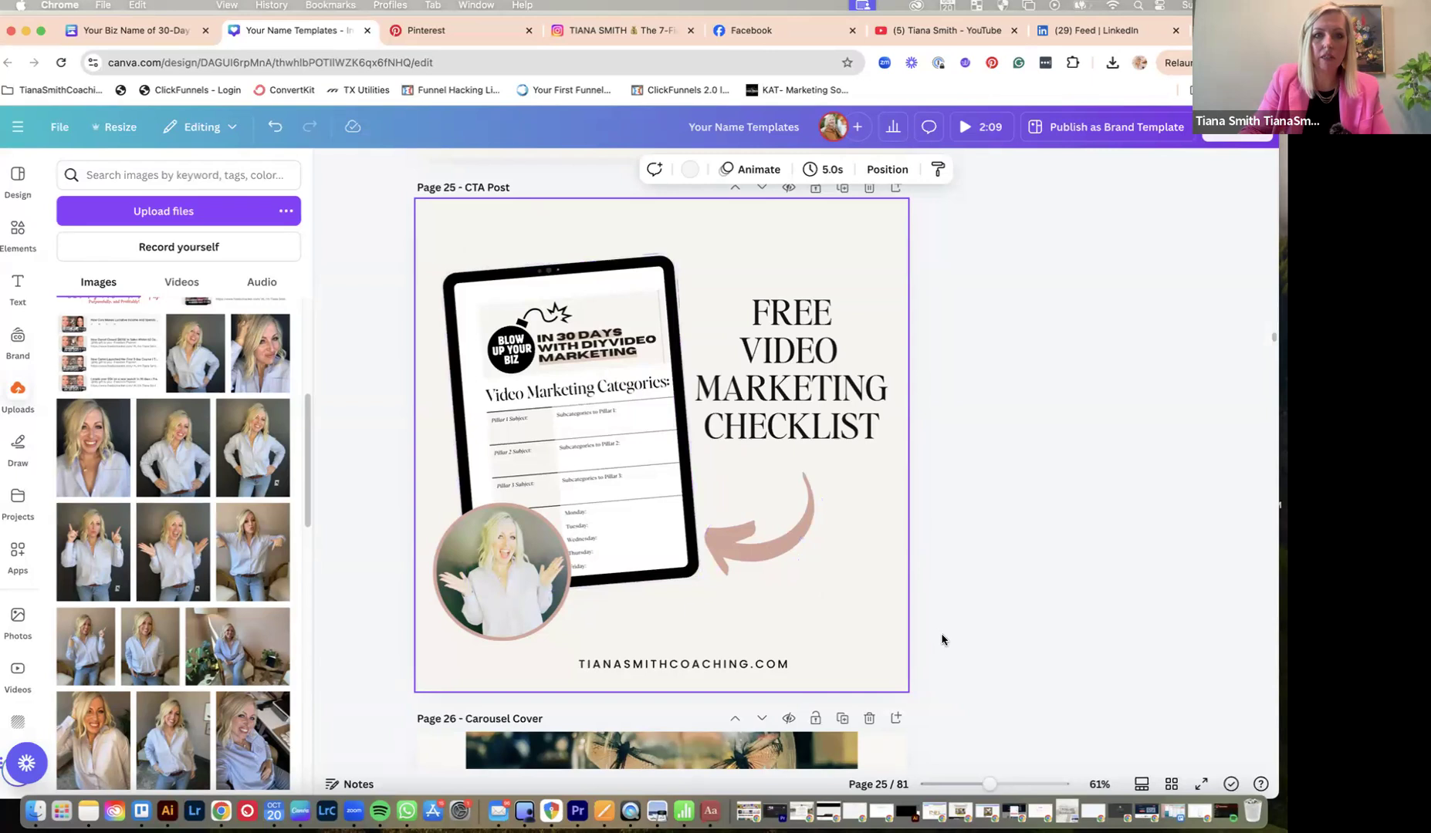
- Shift the tablet, ringed portrait, heading and arrow together slightly right and down, leaving the website address in place
key("super+a")
left_click_drag(786, 400, 817, 372)
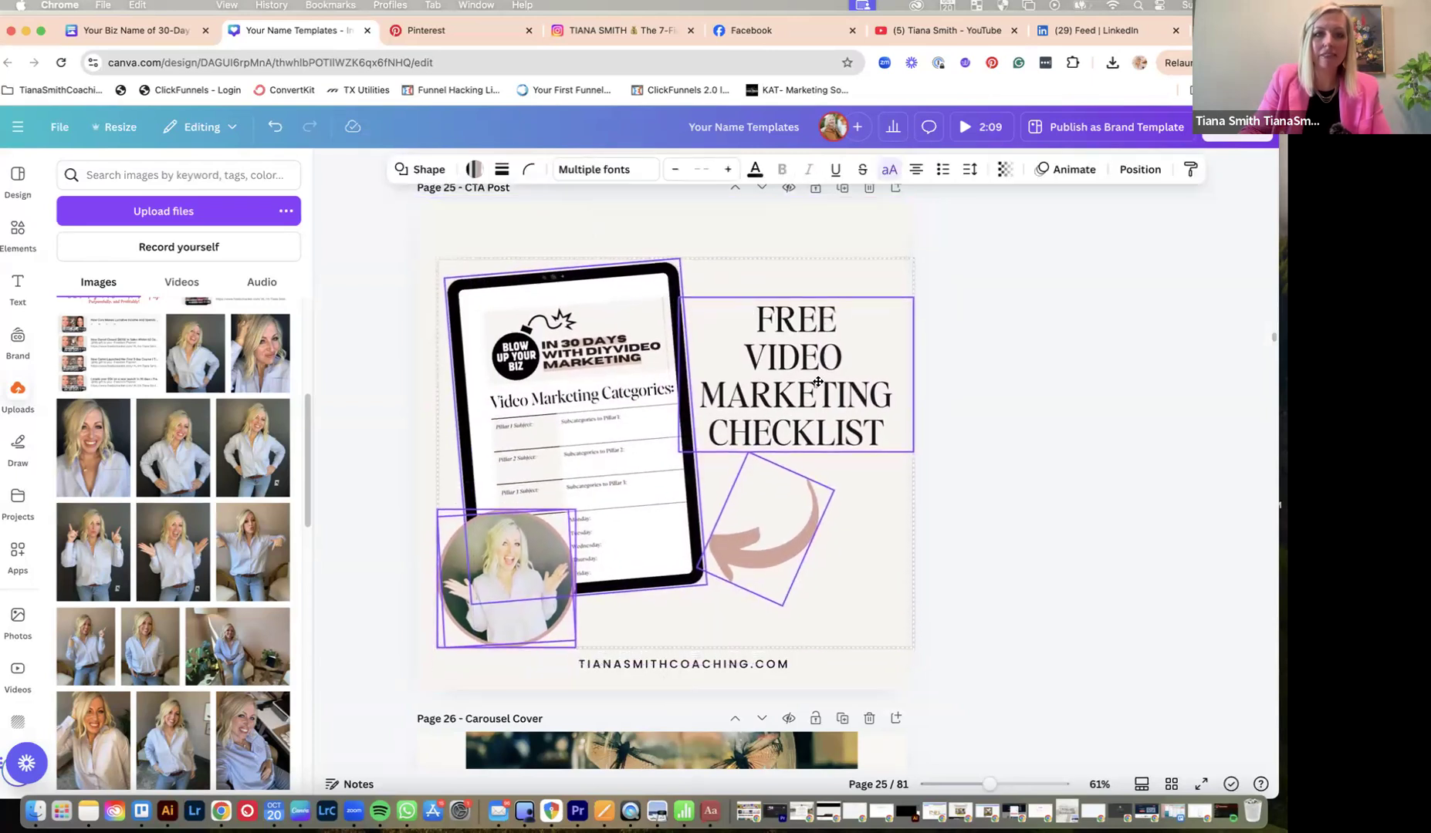
left_click(1027, 562)
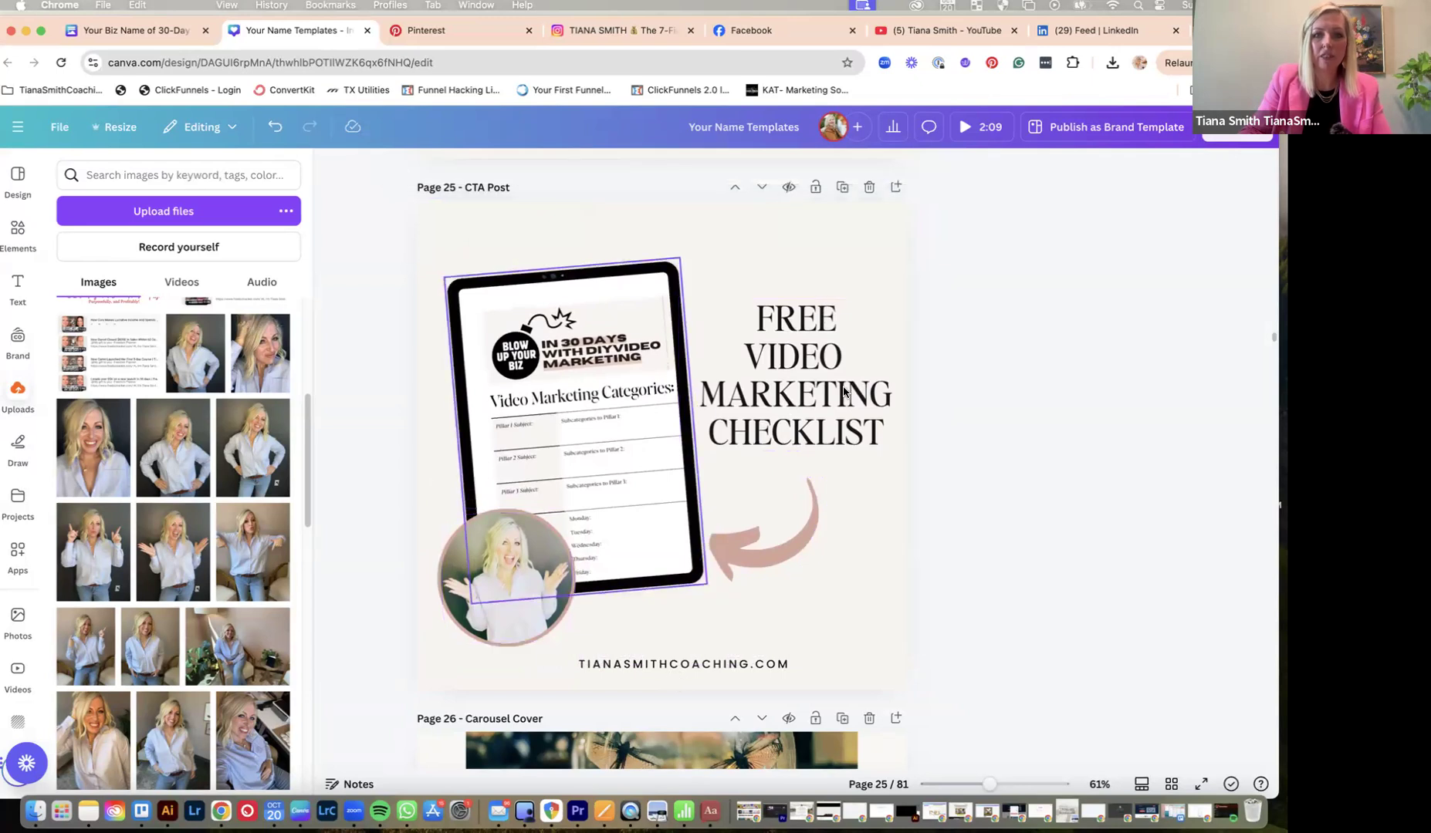
- Try the light document colors on the duplicated page's background, including #fffaf7, and settle on the warm off-white
left_click(562, 225)
left_click(688, 172)
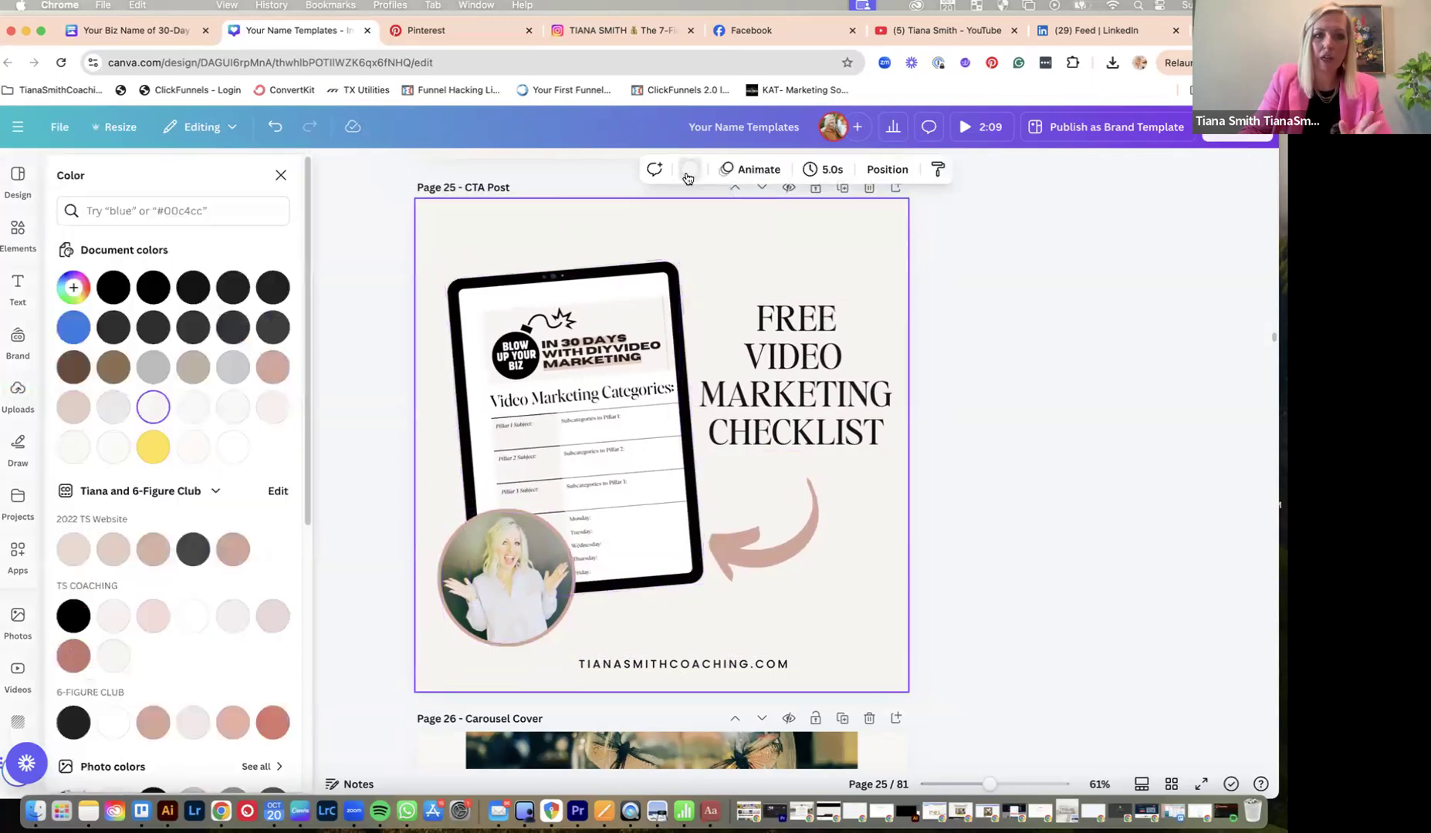
left_click(240, 447)
left_click(192, 450)
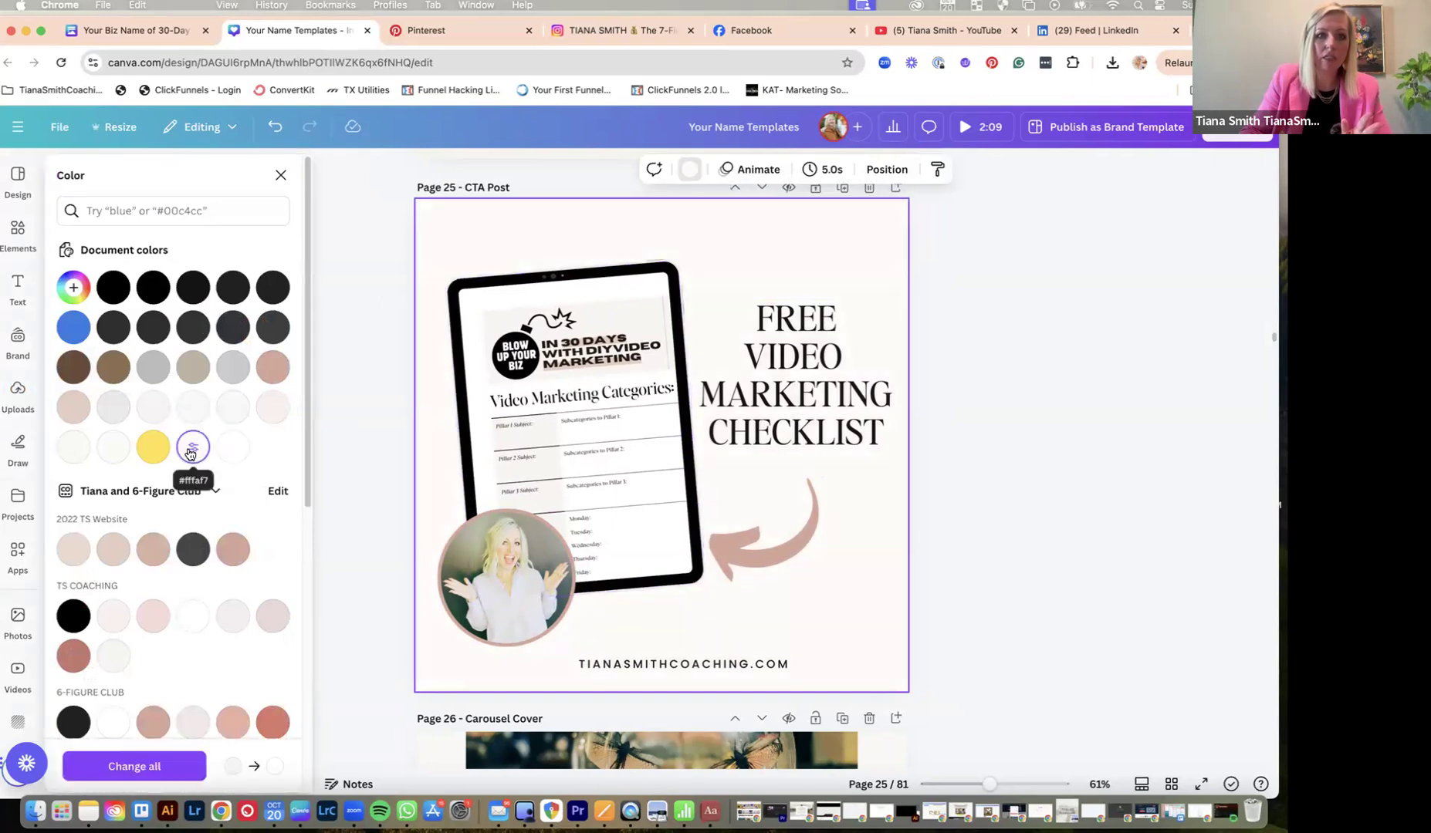
left_click(114, 448)
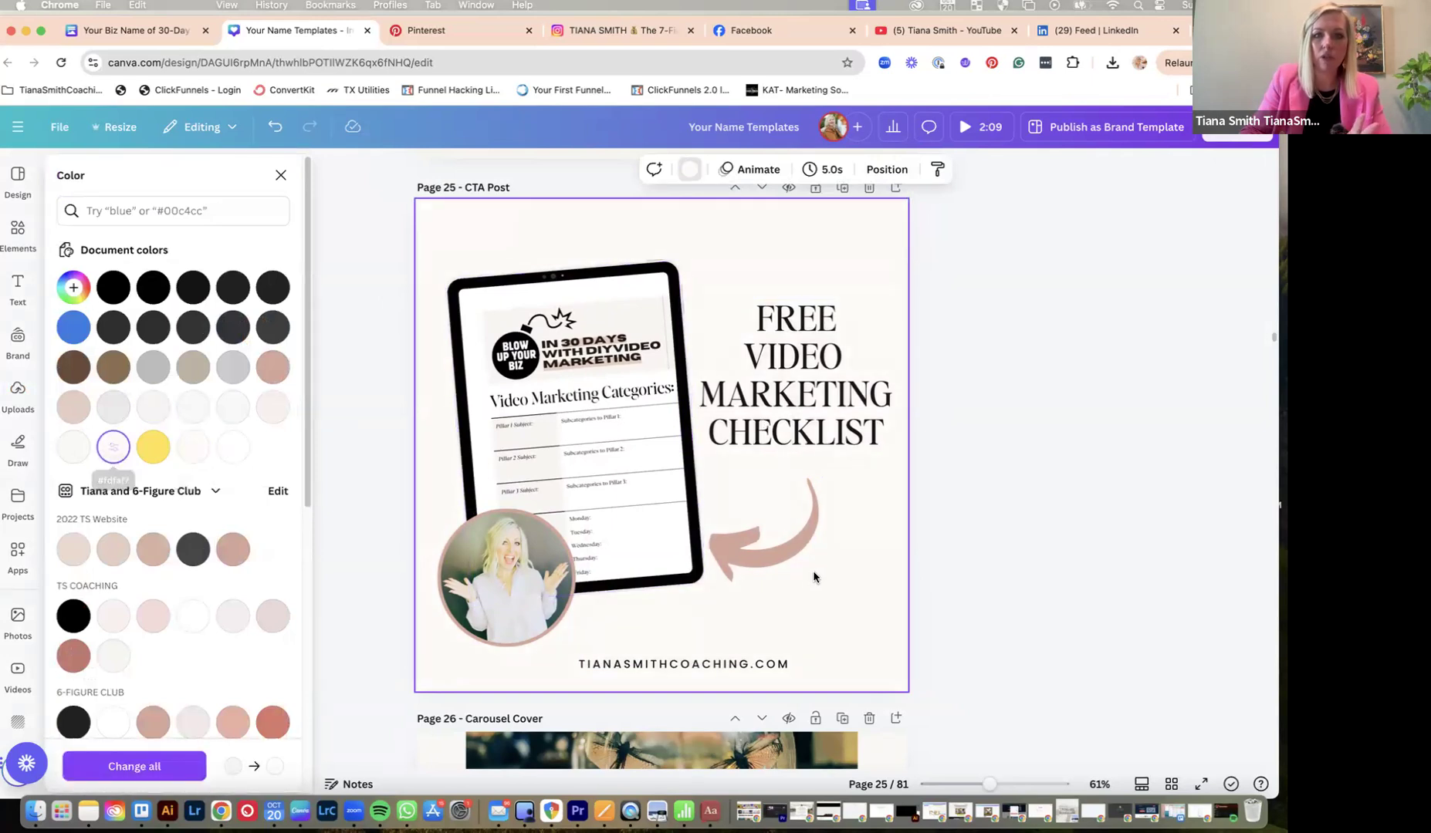
left_click(1223, 142)
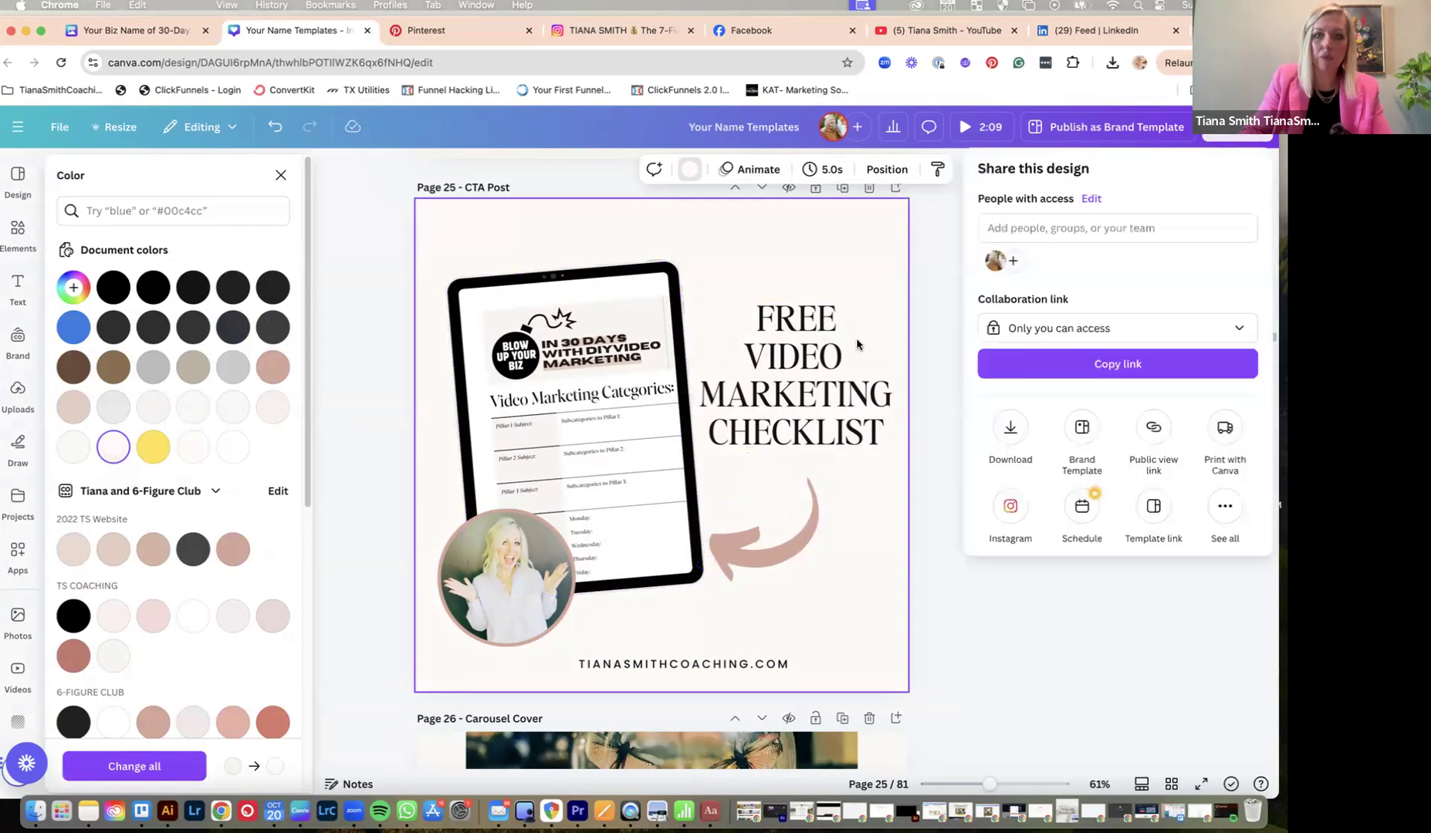
left_click(771, 319)
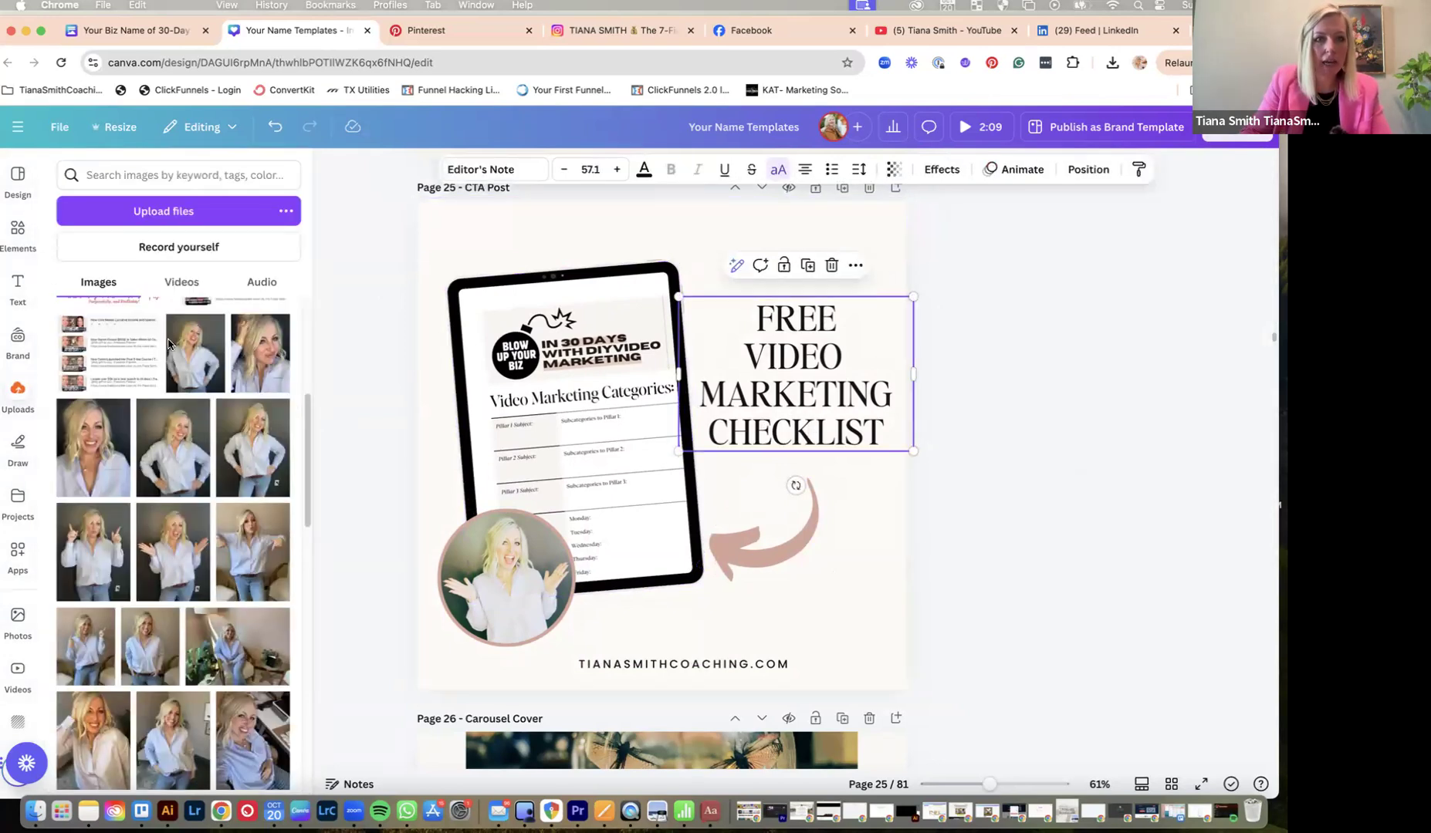
- Search the elements for "rectangle" and add a dusty pink rectangle shape to the duplicated page
left_click(17, 229)
left_click(108, 176)
type("circle")
key("Return")
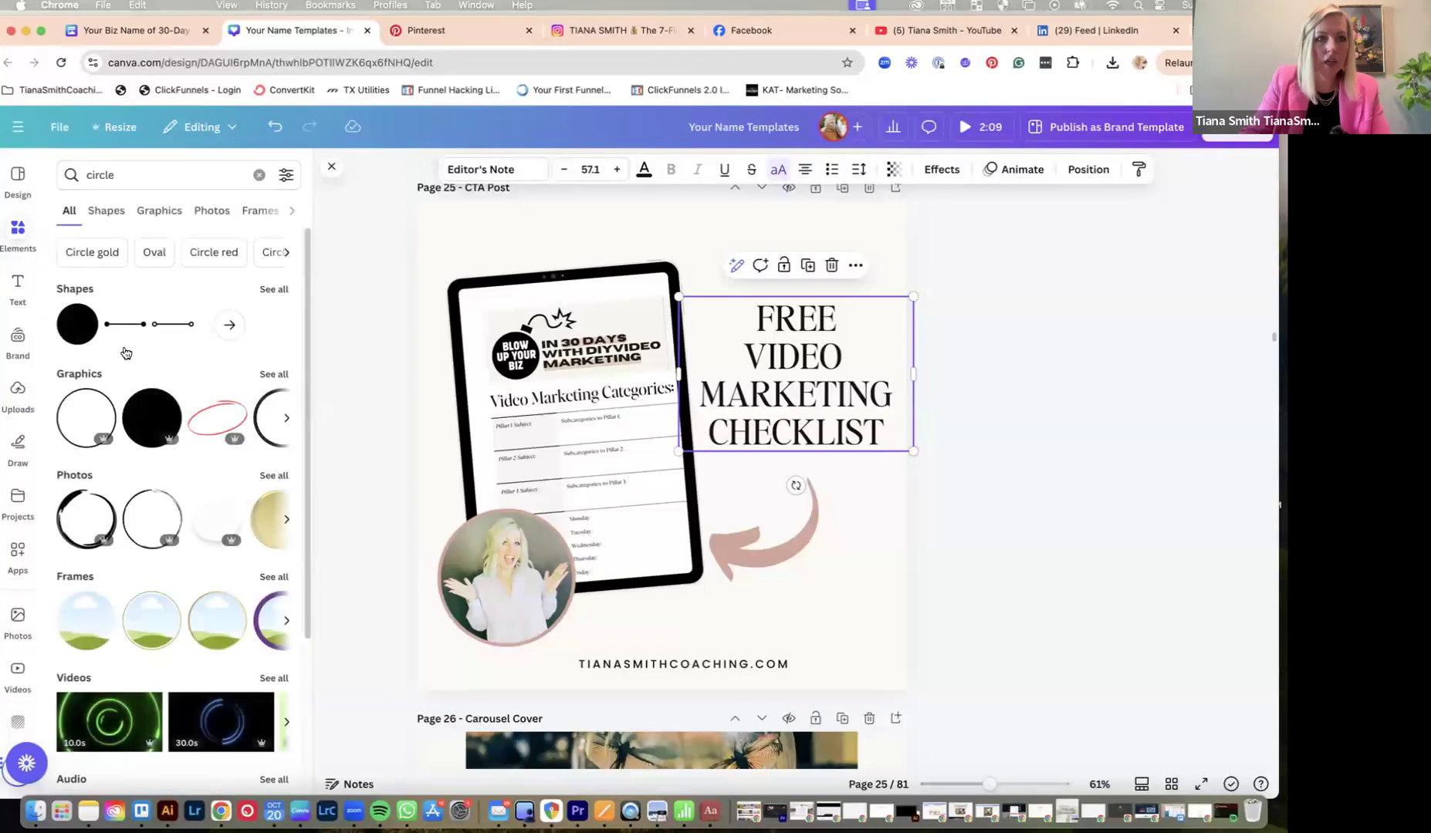
double_click(113, 174)
type("rectangle")
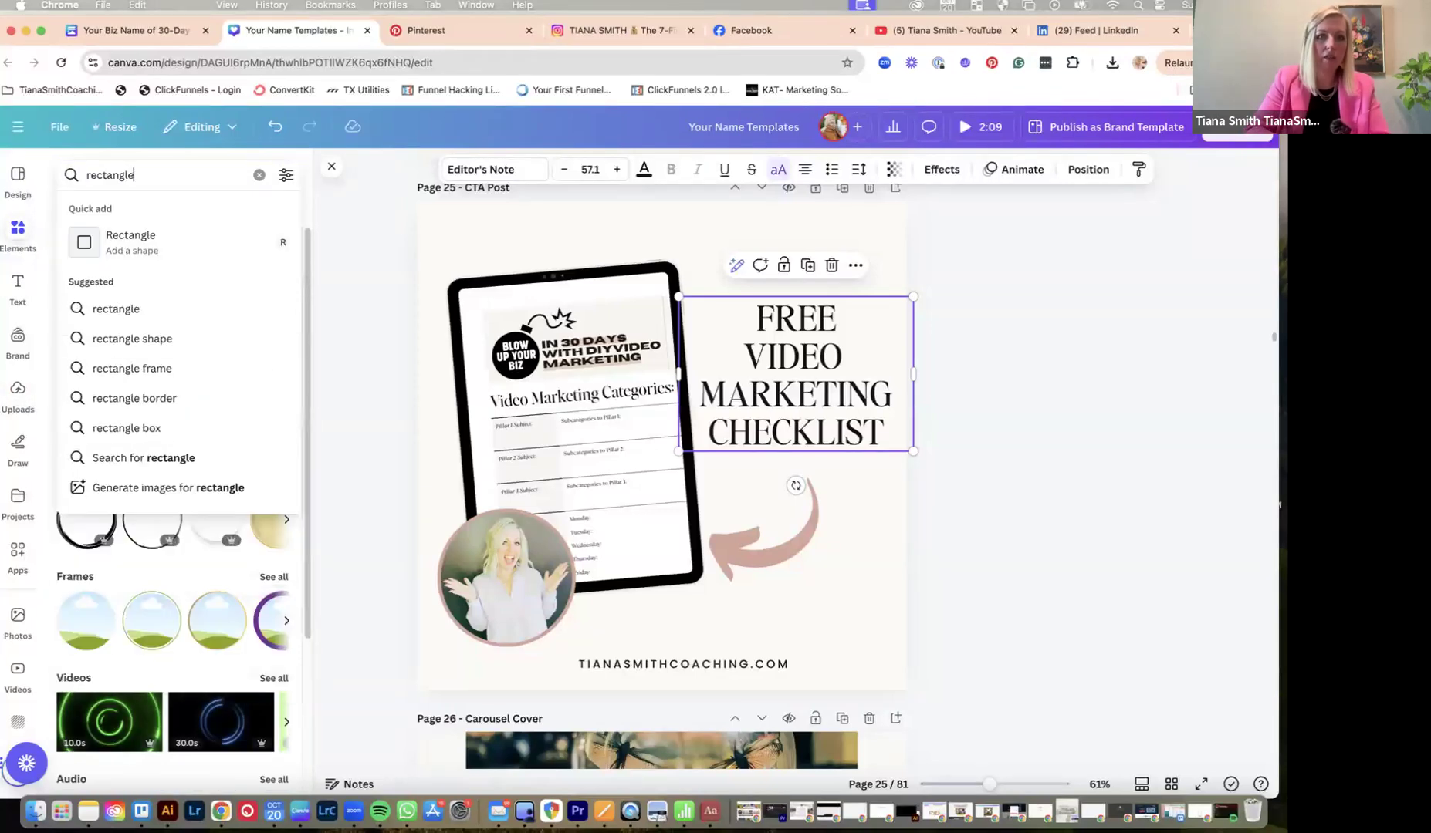
key("Return")
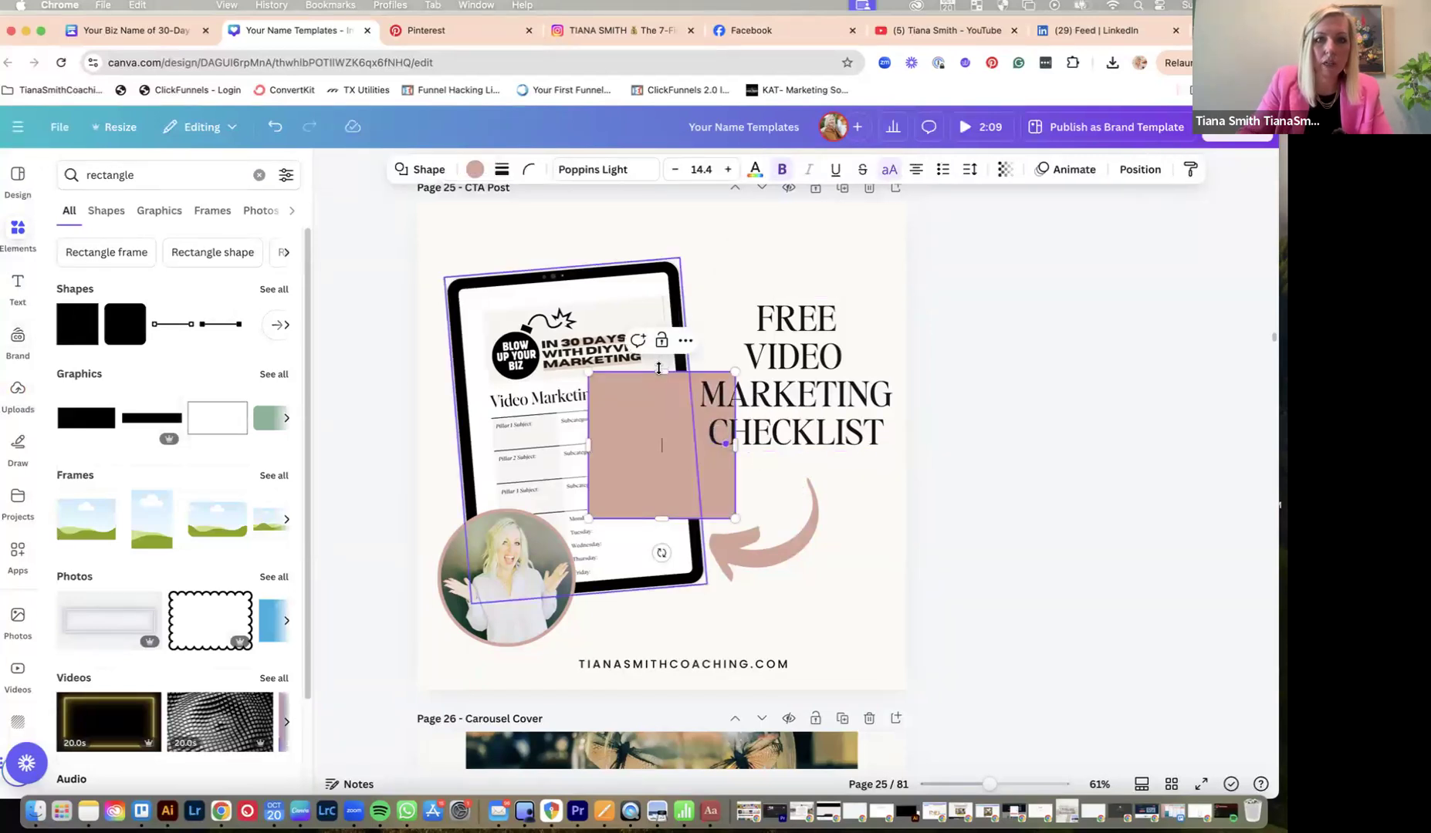
- Flatten the rectangle into a thin highlight bar, place it along the lower part of the word VIDEO, and narrow it to fit
left_click_drag(662, 372, 826, 413)
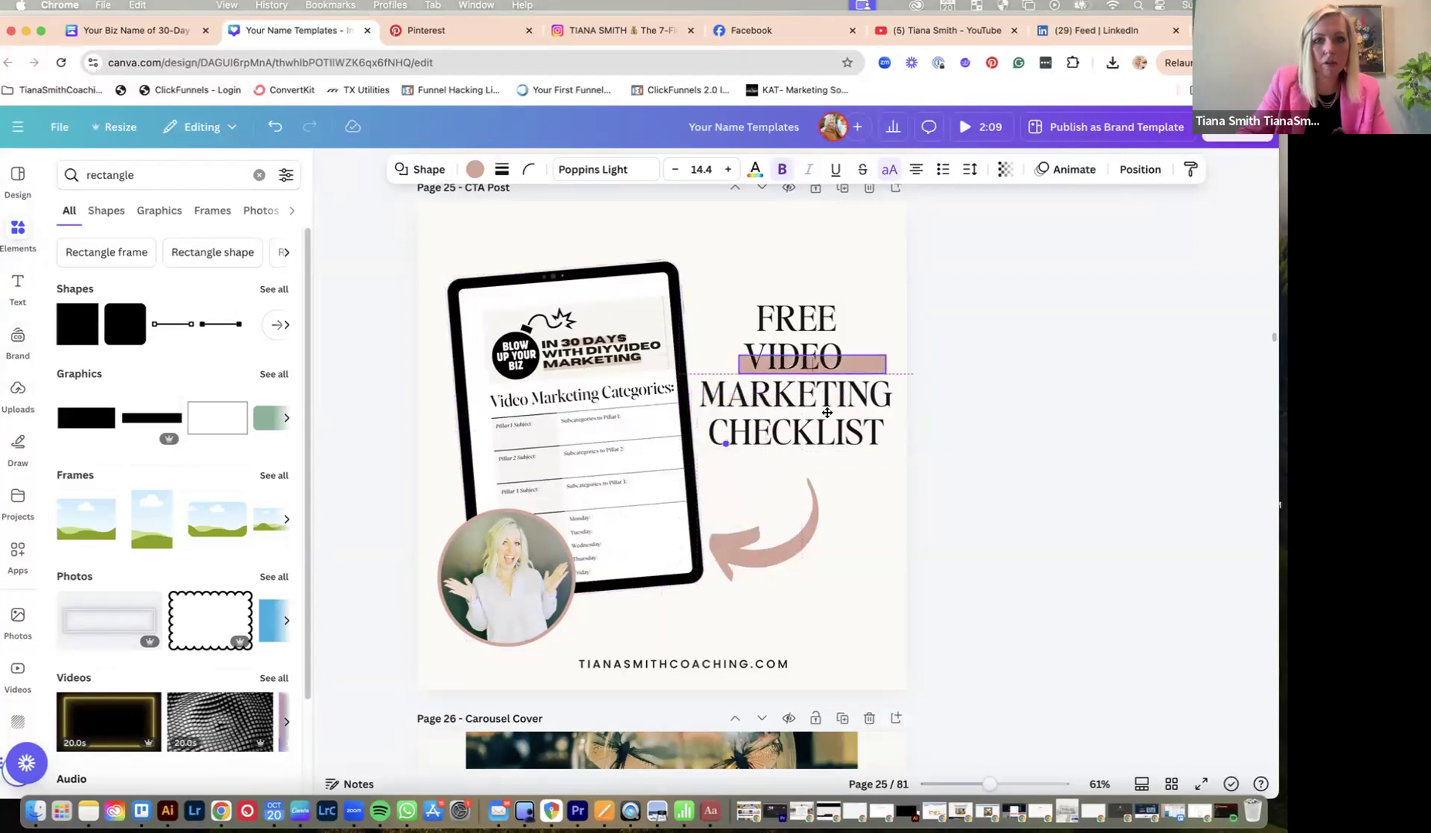
left_click_drag(889, 356, 847, 360)
- Move the FREE VIDEO MARKETING CHECKLIST heading up near the page's top edge, clear of the highlight bar
left_click(758, 318)
left_click(755, 316)
left_click(756, 316)
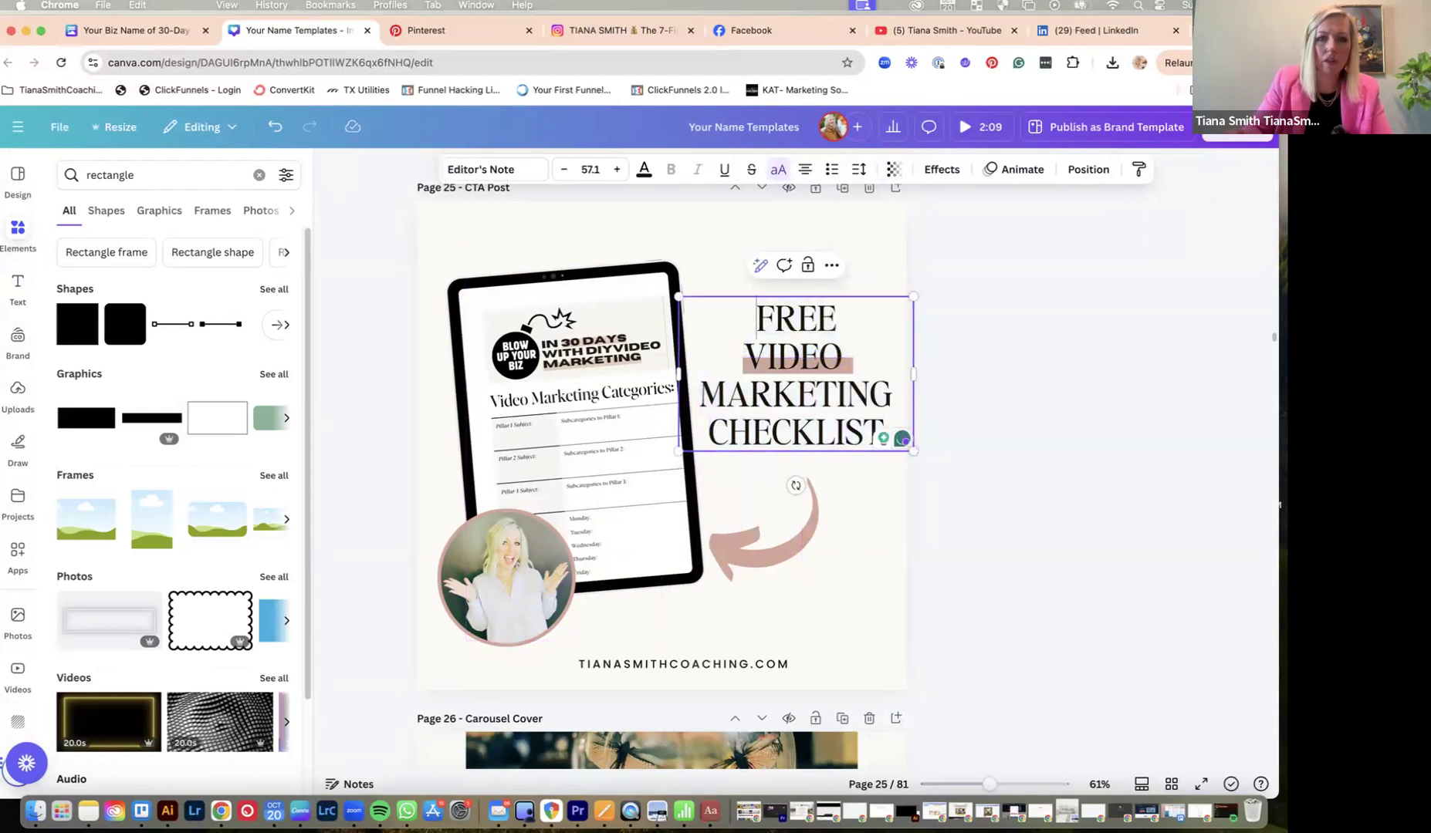
left_click(855, 544)
left_click(806, 383)
left_click_drag(806, 384, 803, 284)
- Recolor the highlight bar to light pink #e5cdc2 from the document colors
left_click(827, 370)
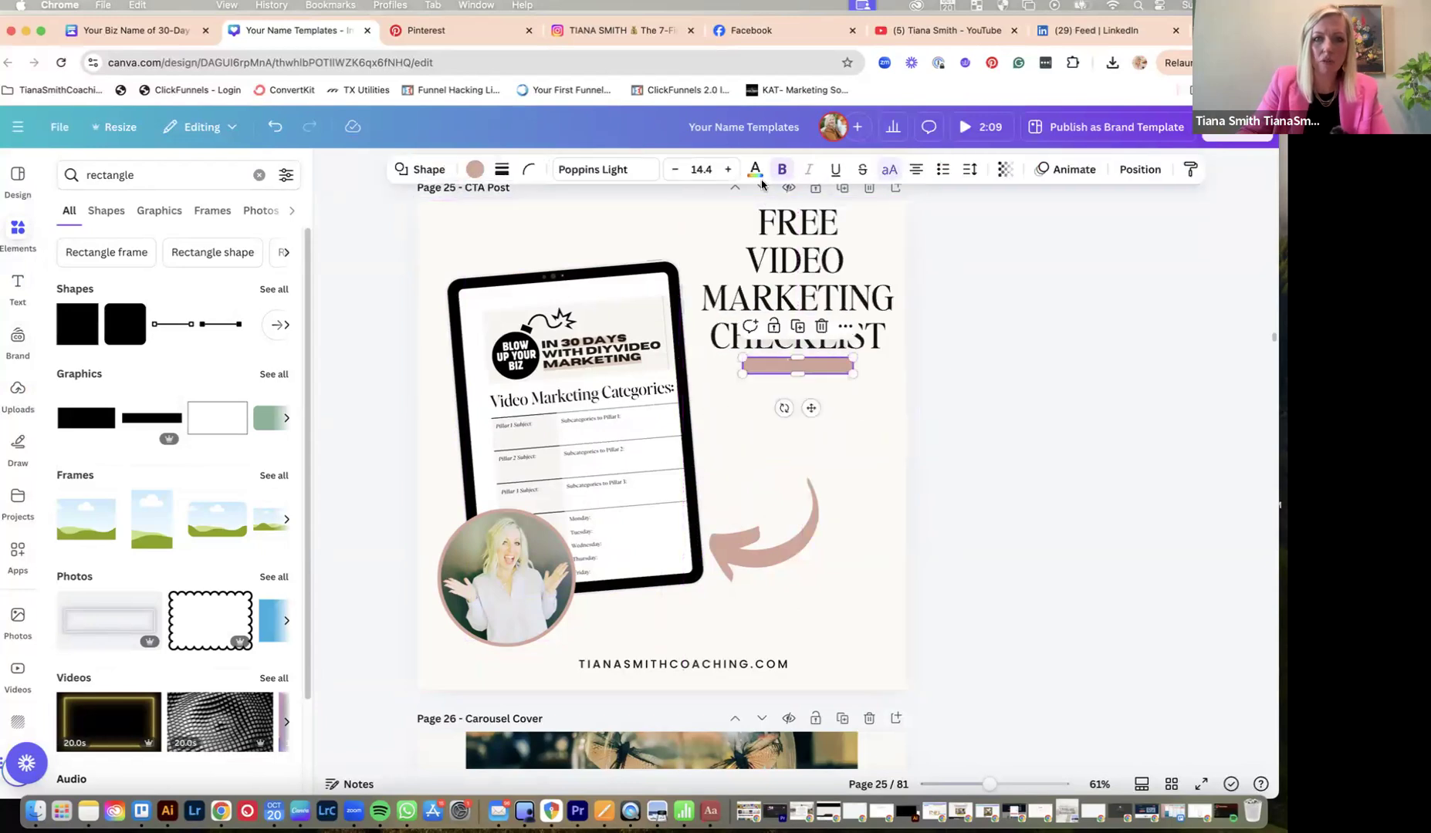
left_click(475, 170)
left_click(113, 407)
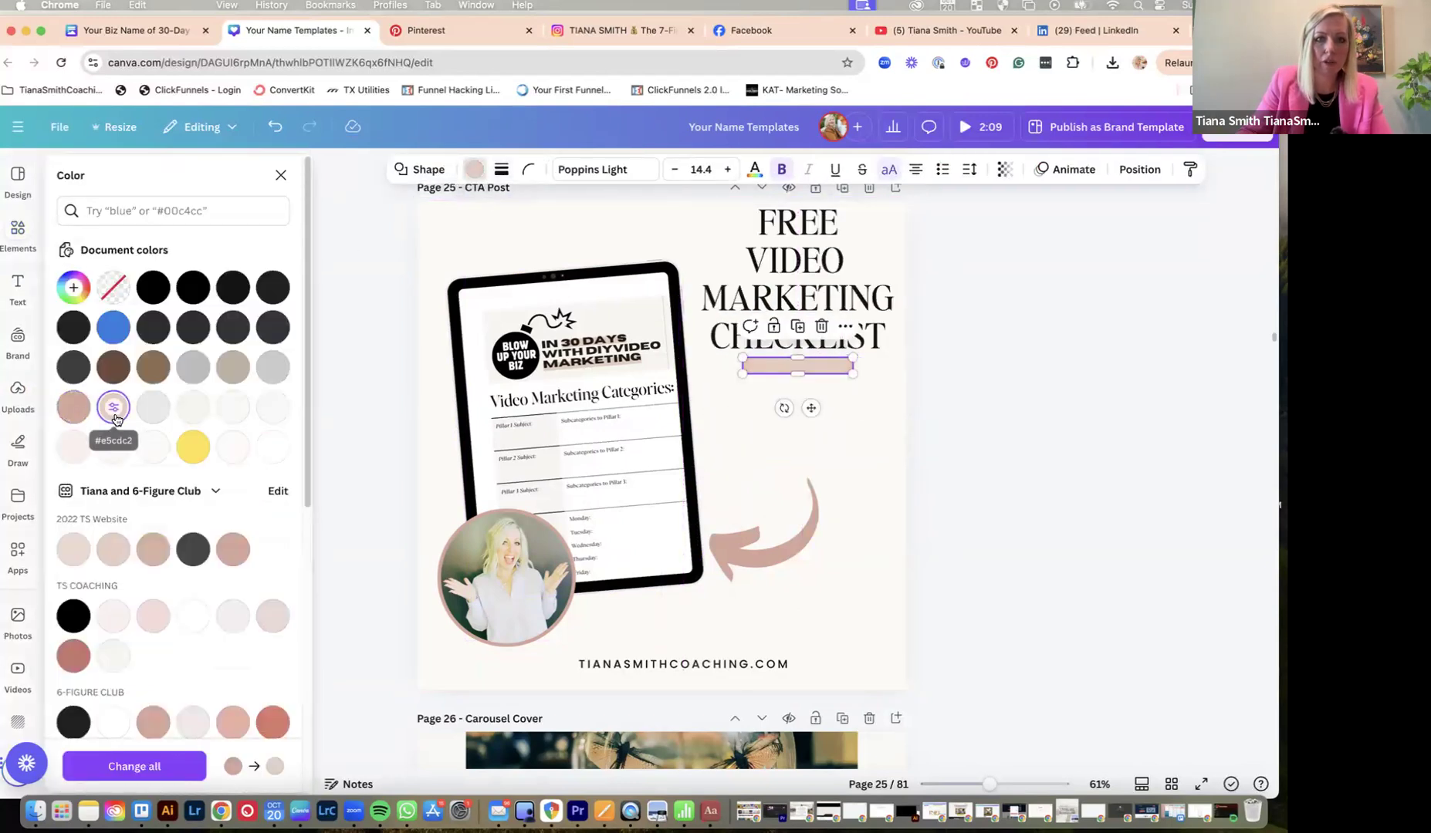
- Move the heading back down over the highlight bar and recolor the arrow to the same light pink document color
left_click_drag(869, 297, 868, 393)
left_click(778, 557)
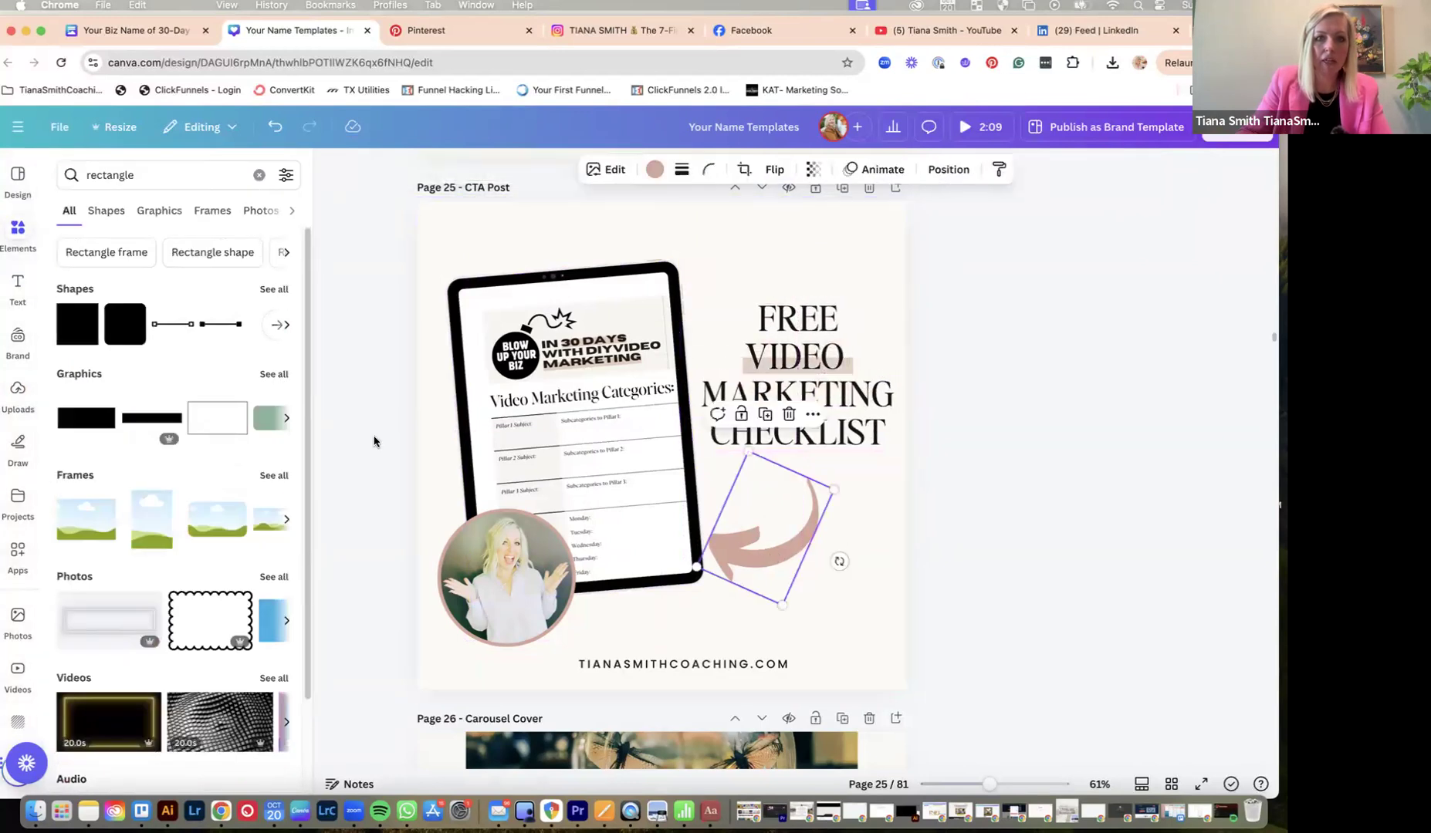
left_click(654, 169)
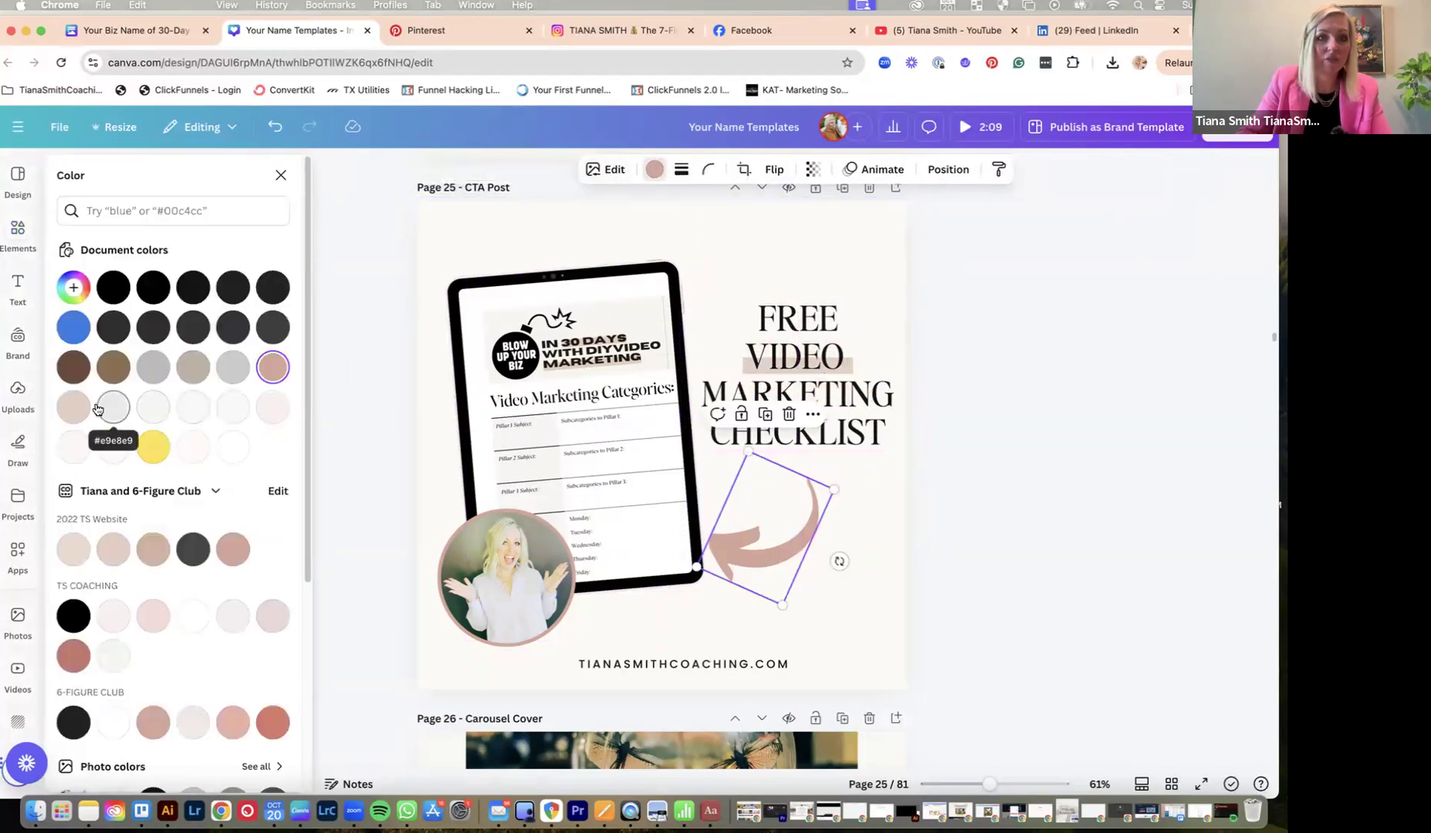
left_click(73, 407)
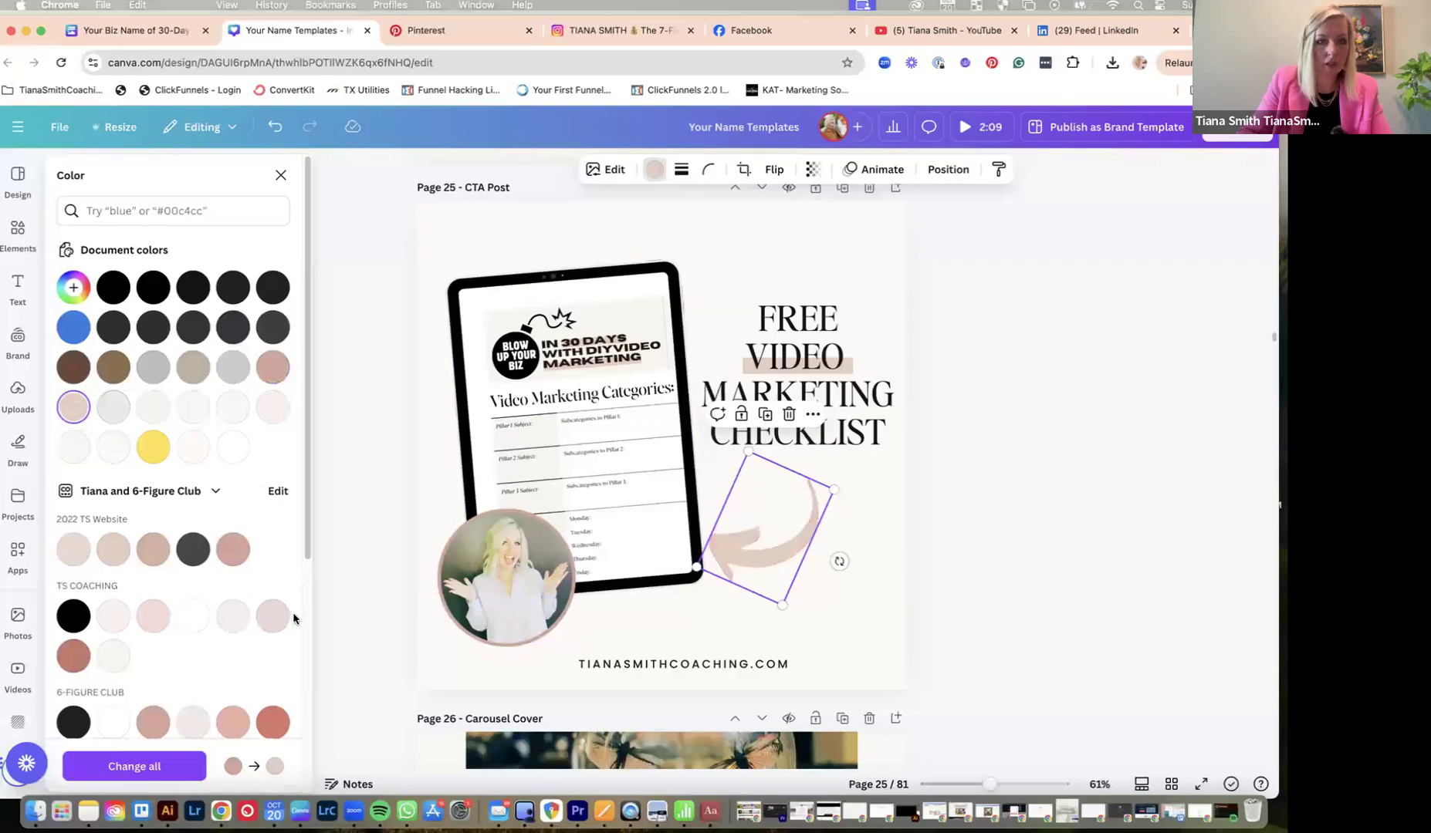
left_click(850, 665)
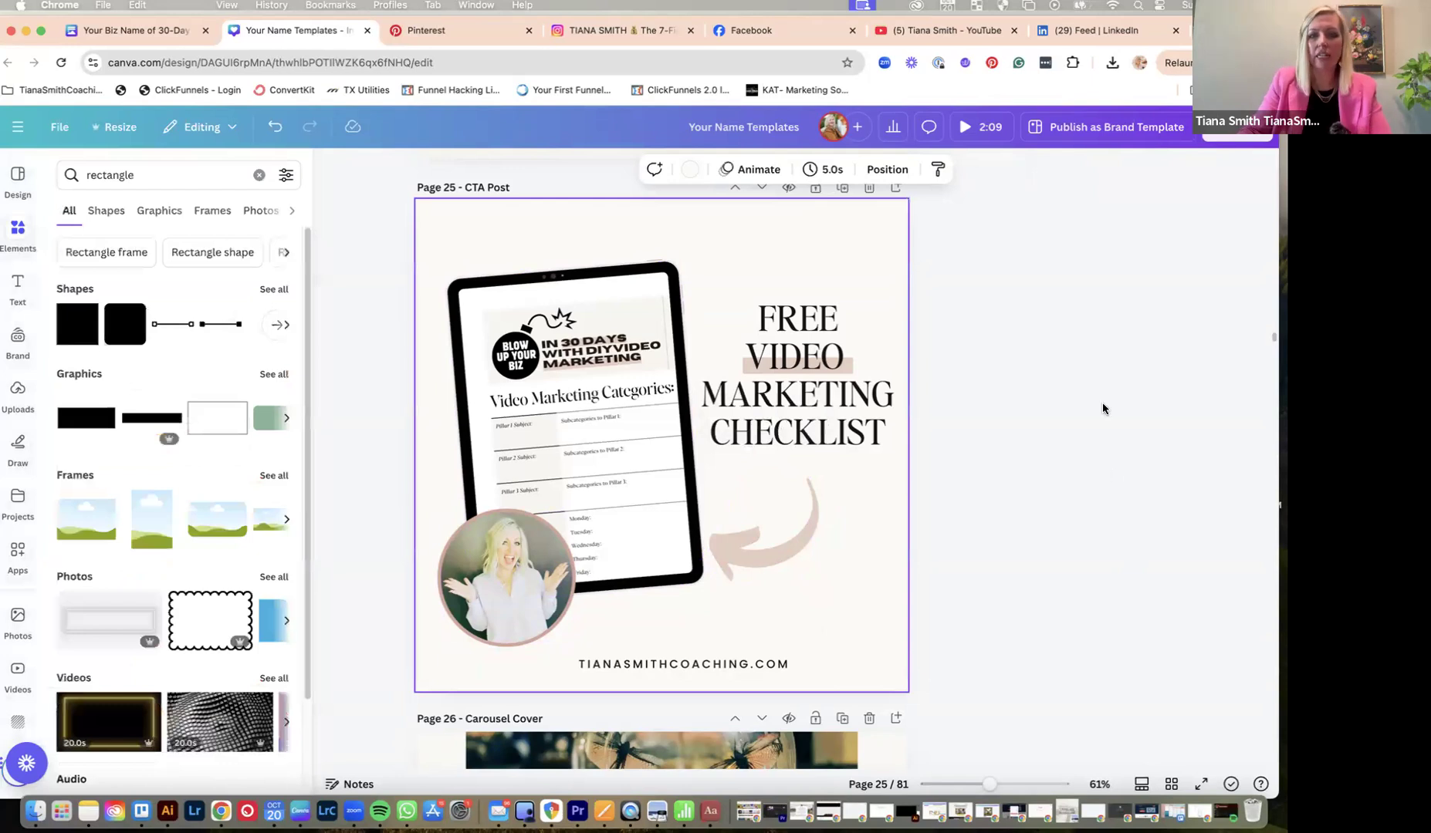
- Download only the current page (Page 25) as a PNG at size 1
left_click(1235, 135)
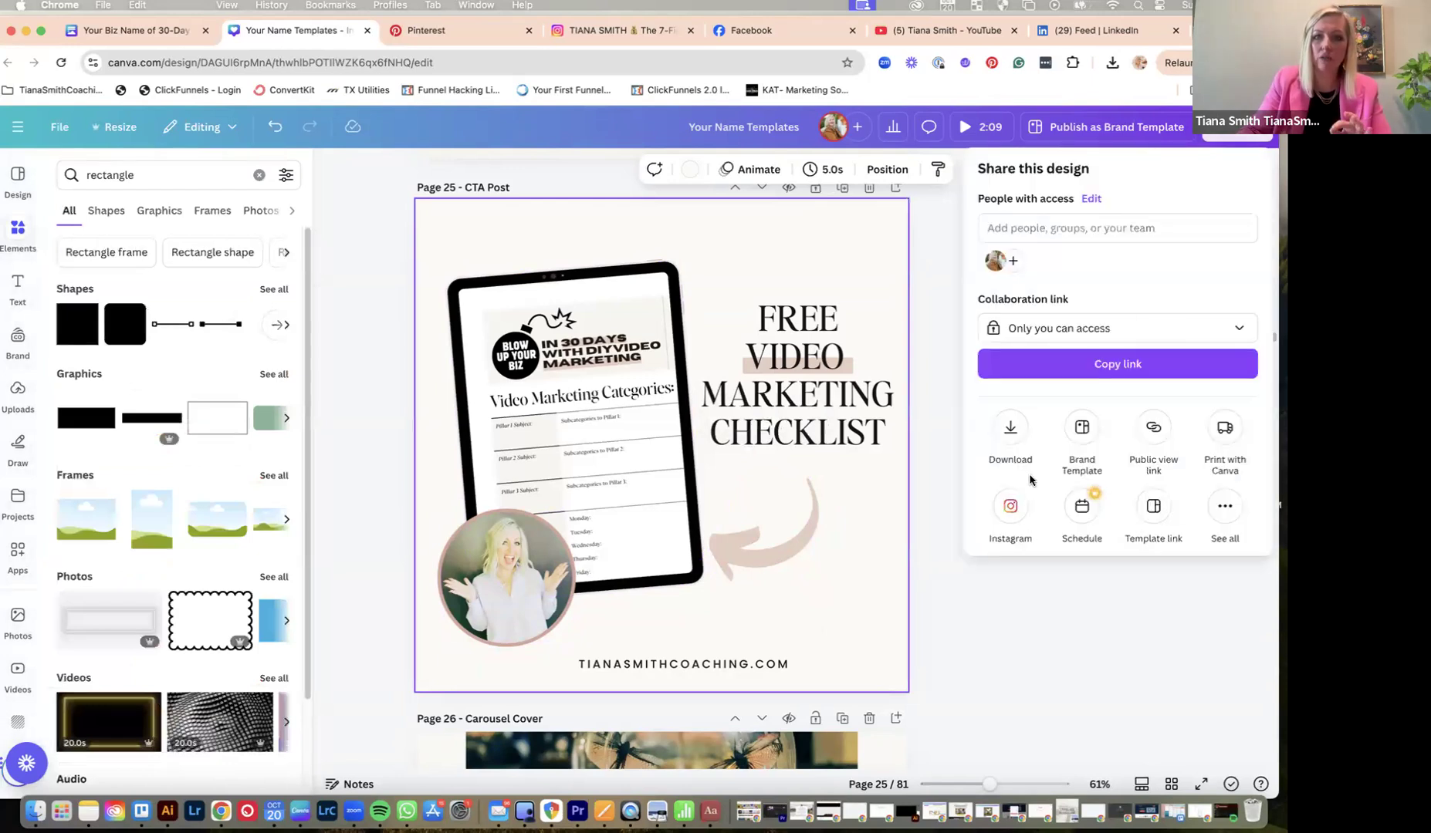
left_click(1013, 432)
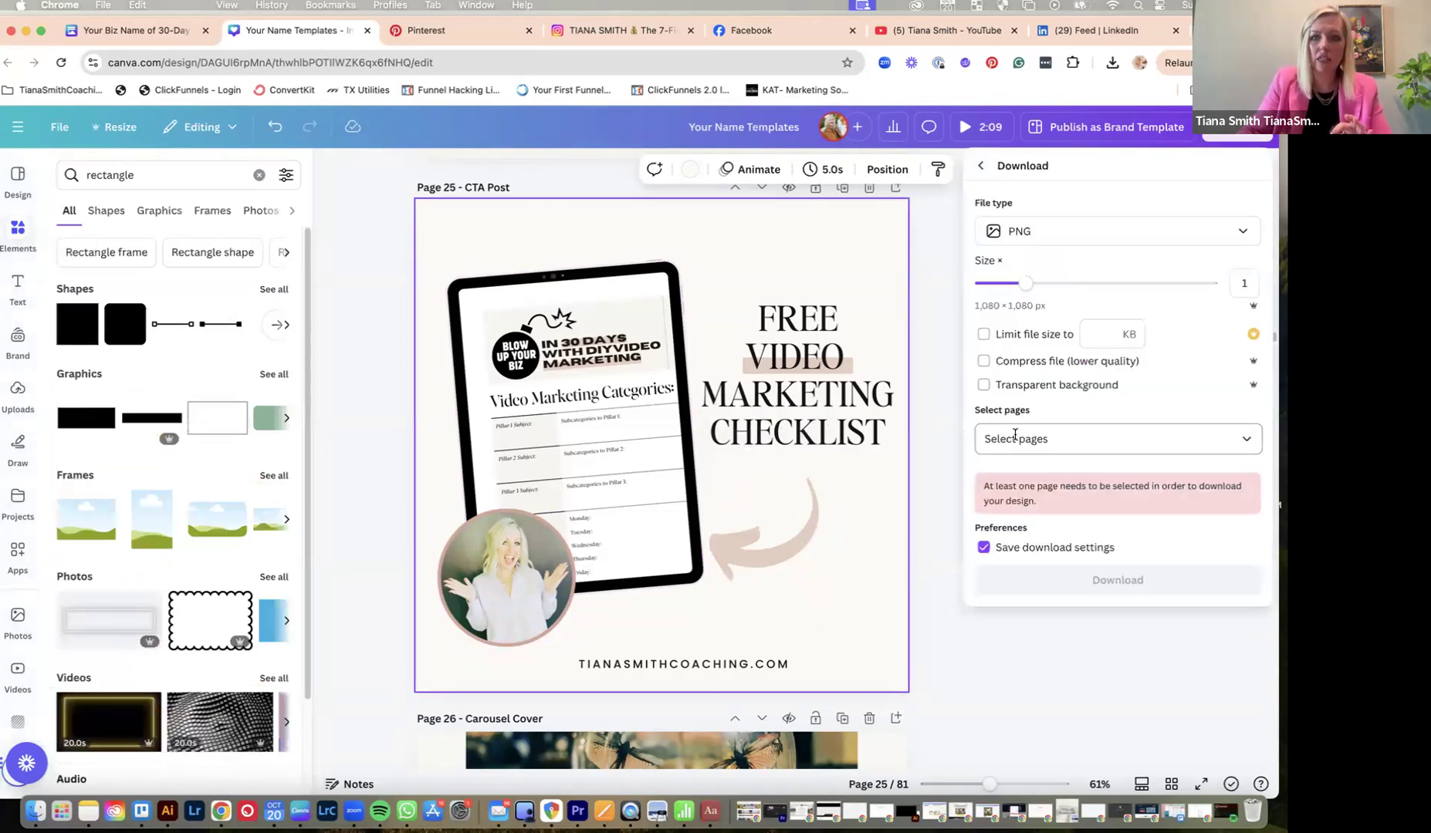
left_click(1248, 439)
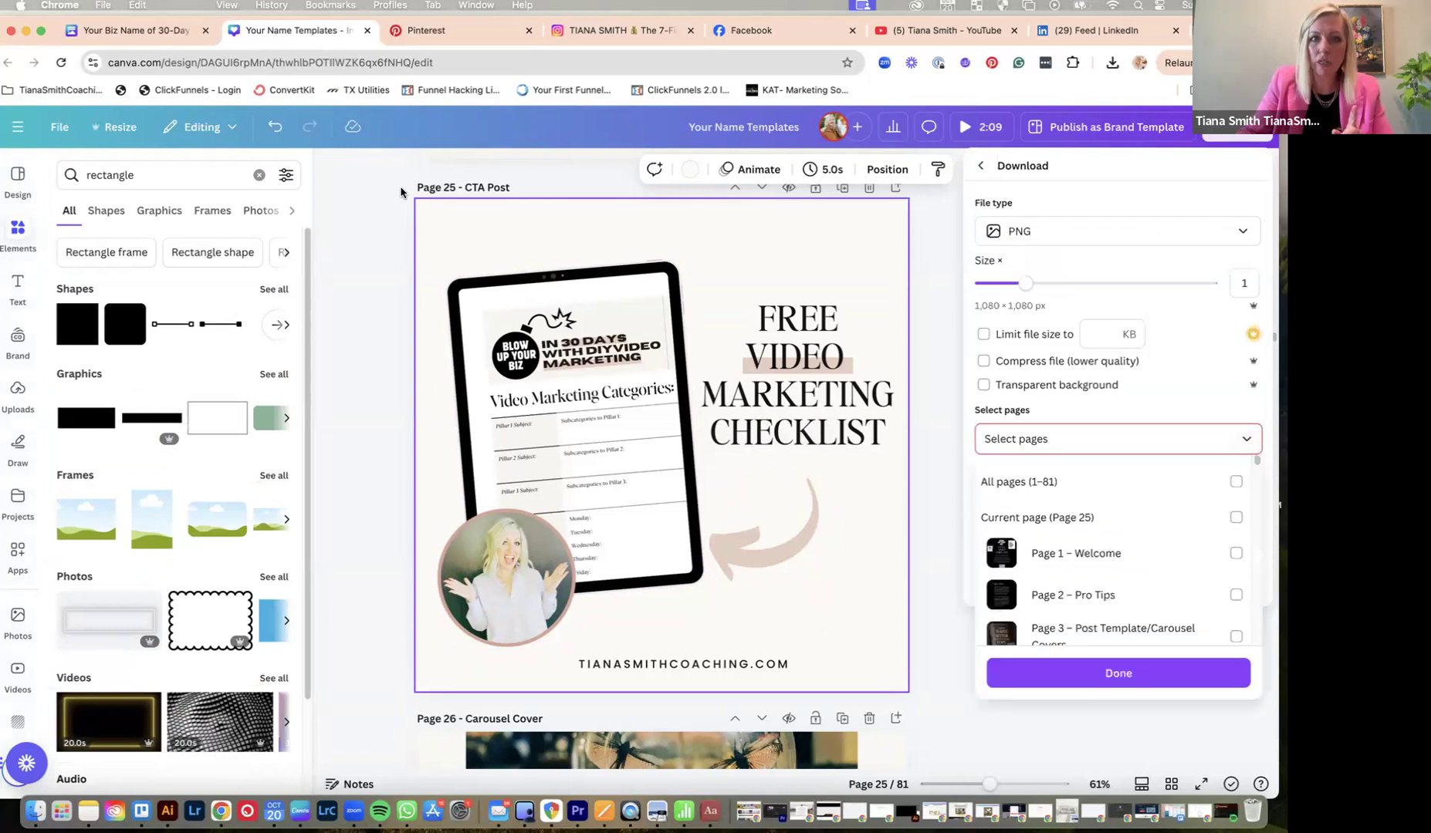
left_click(1235, 517)
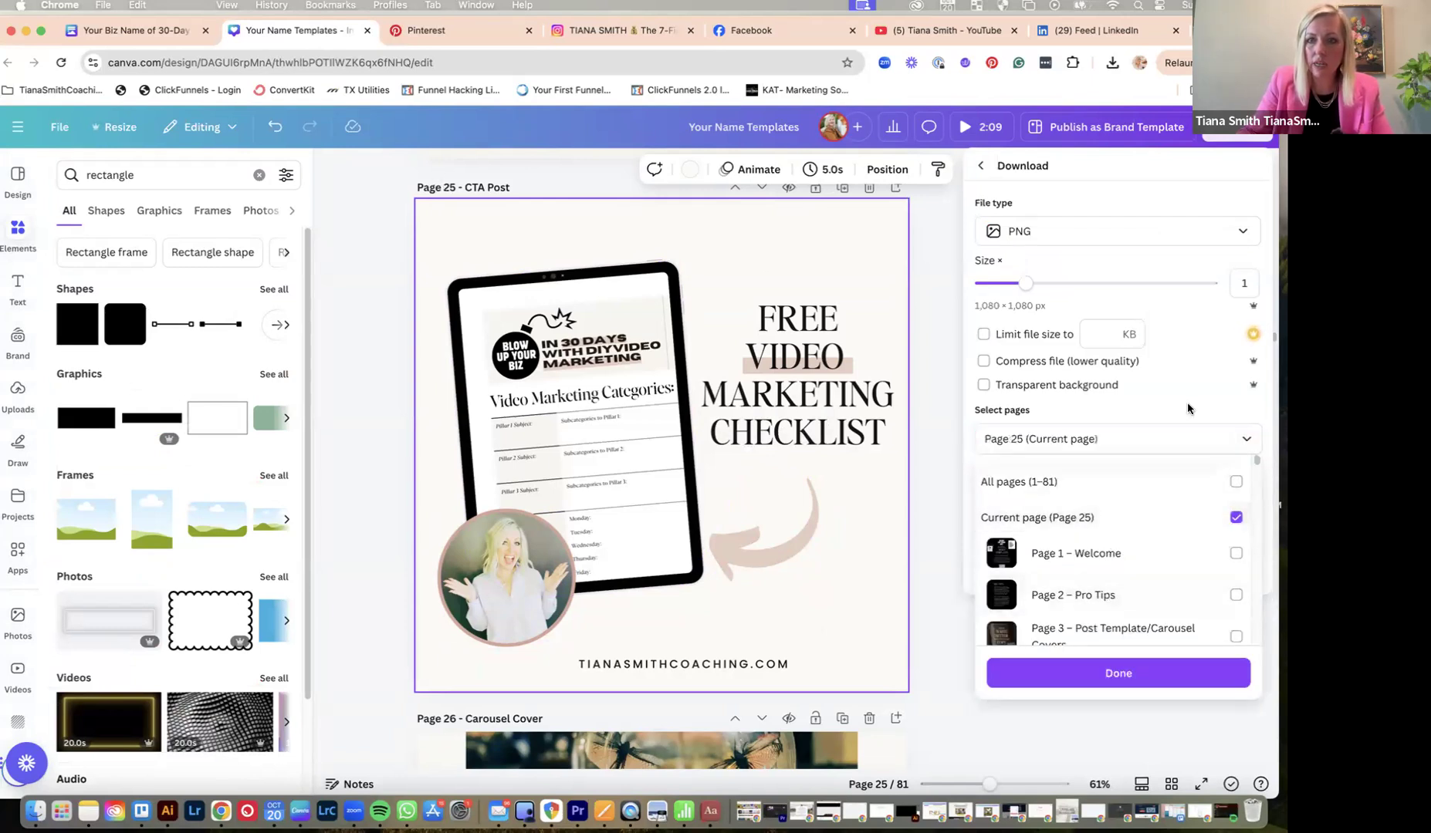
left_click(1118, 673)
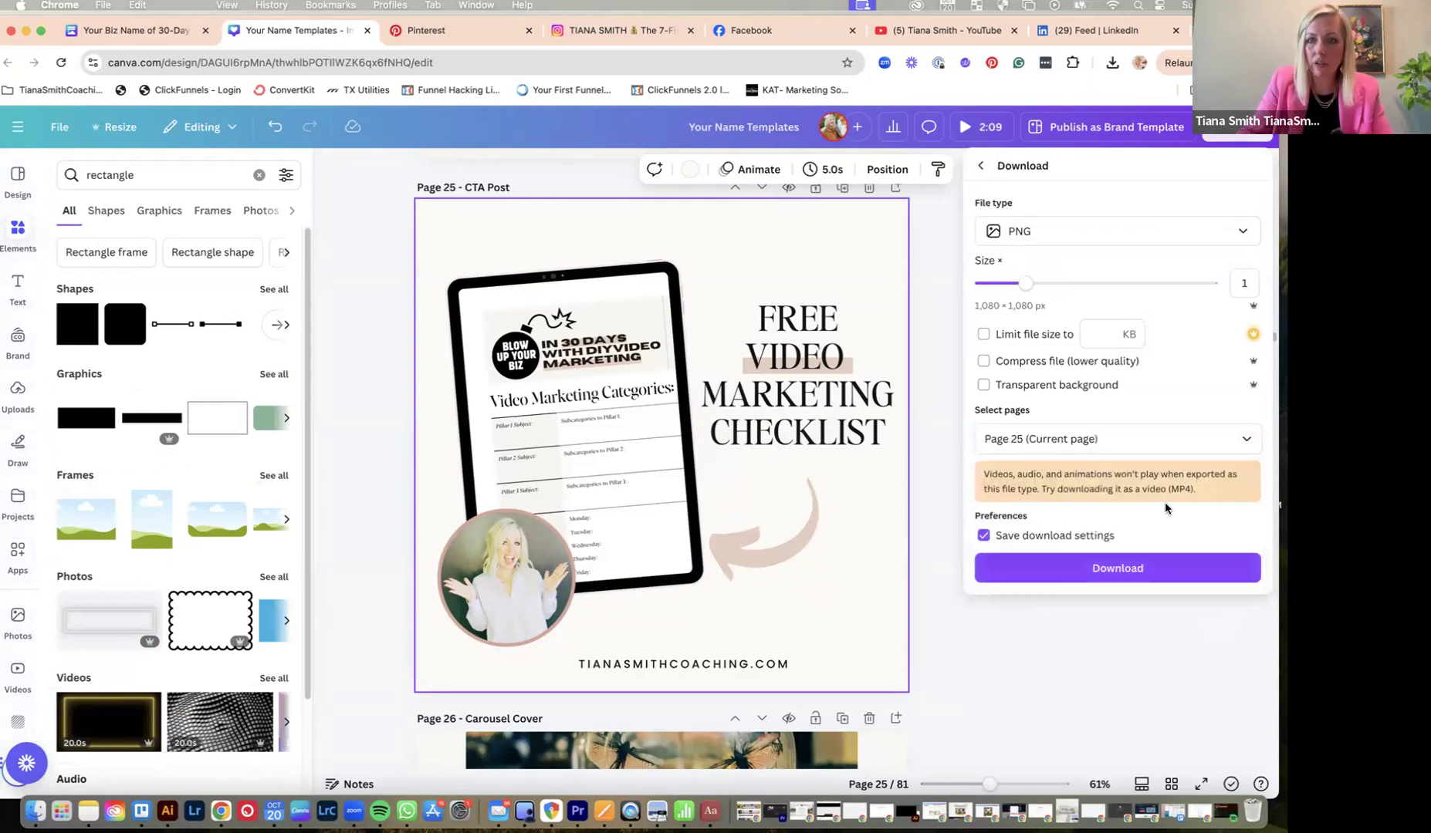
left_click(1115, 571)
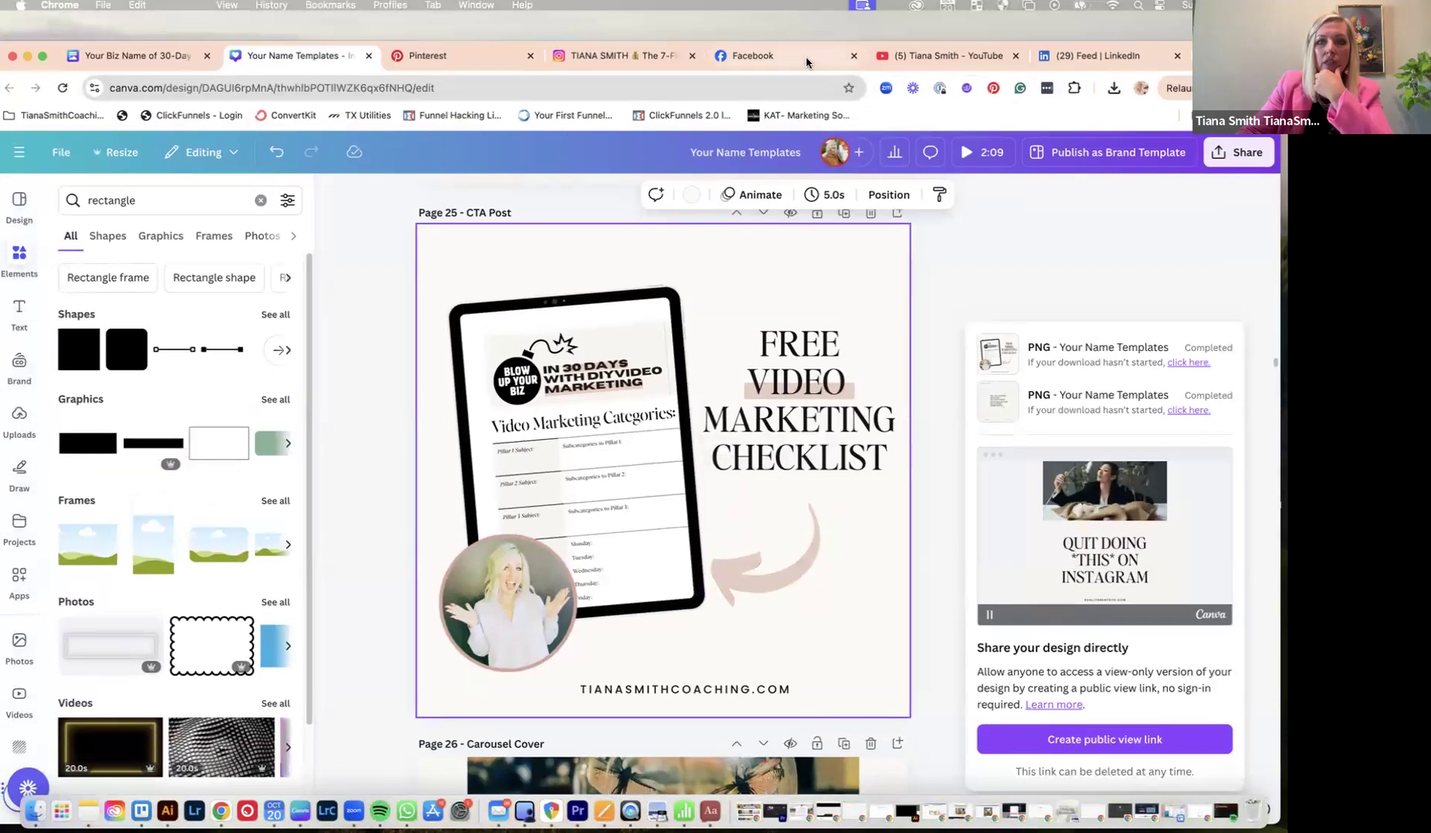
- Switch to YouTube and begin the community post "Did you know you can blow up your YouTube, Instagram Reels and Facebook Reels with a simple 1"
left_click(807, 62)
left_click(924, 59)
left_click(427, 483)
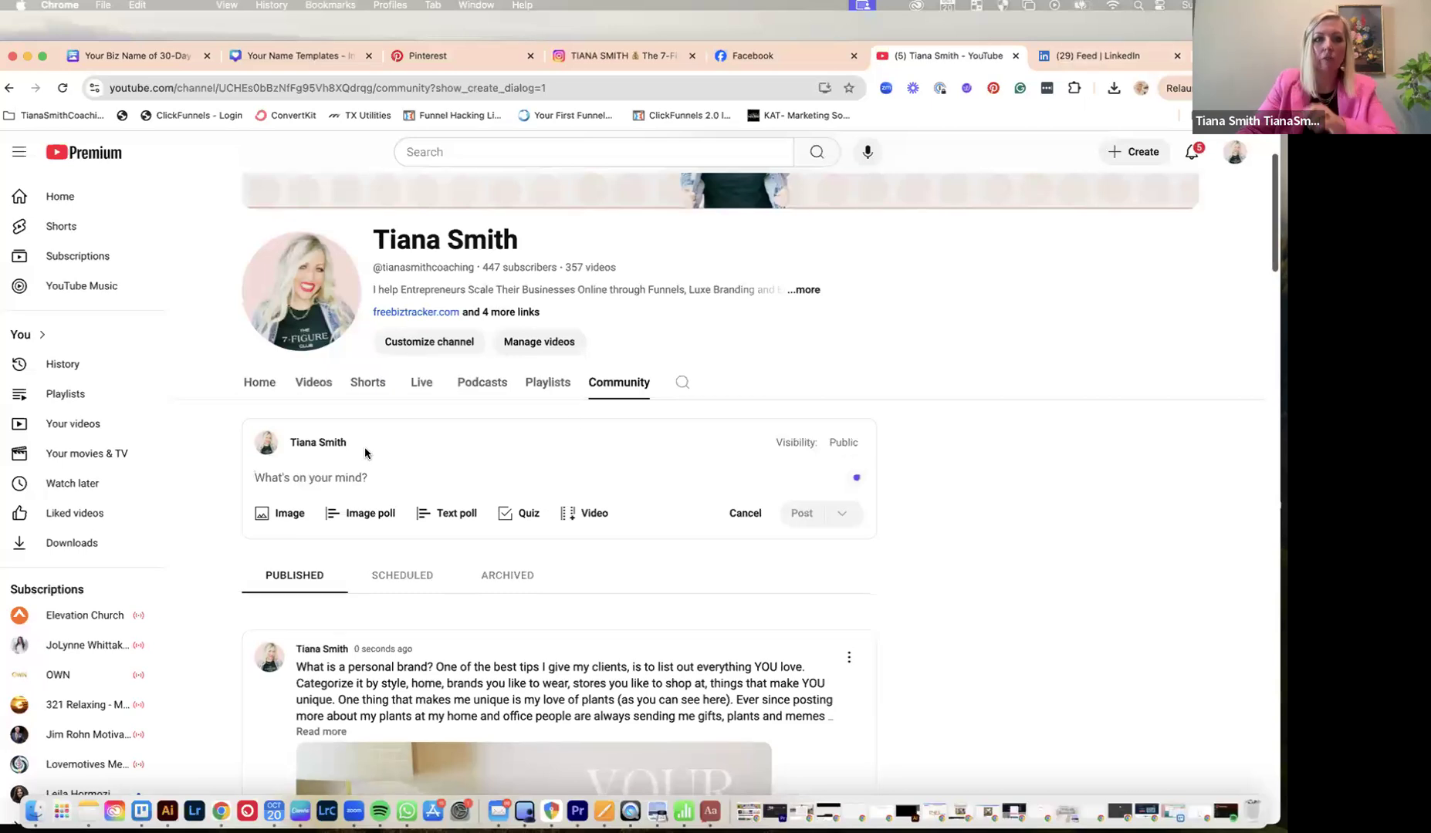
type("Did")
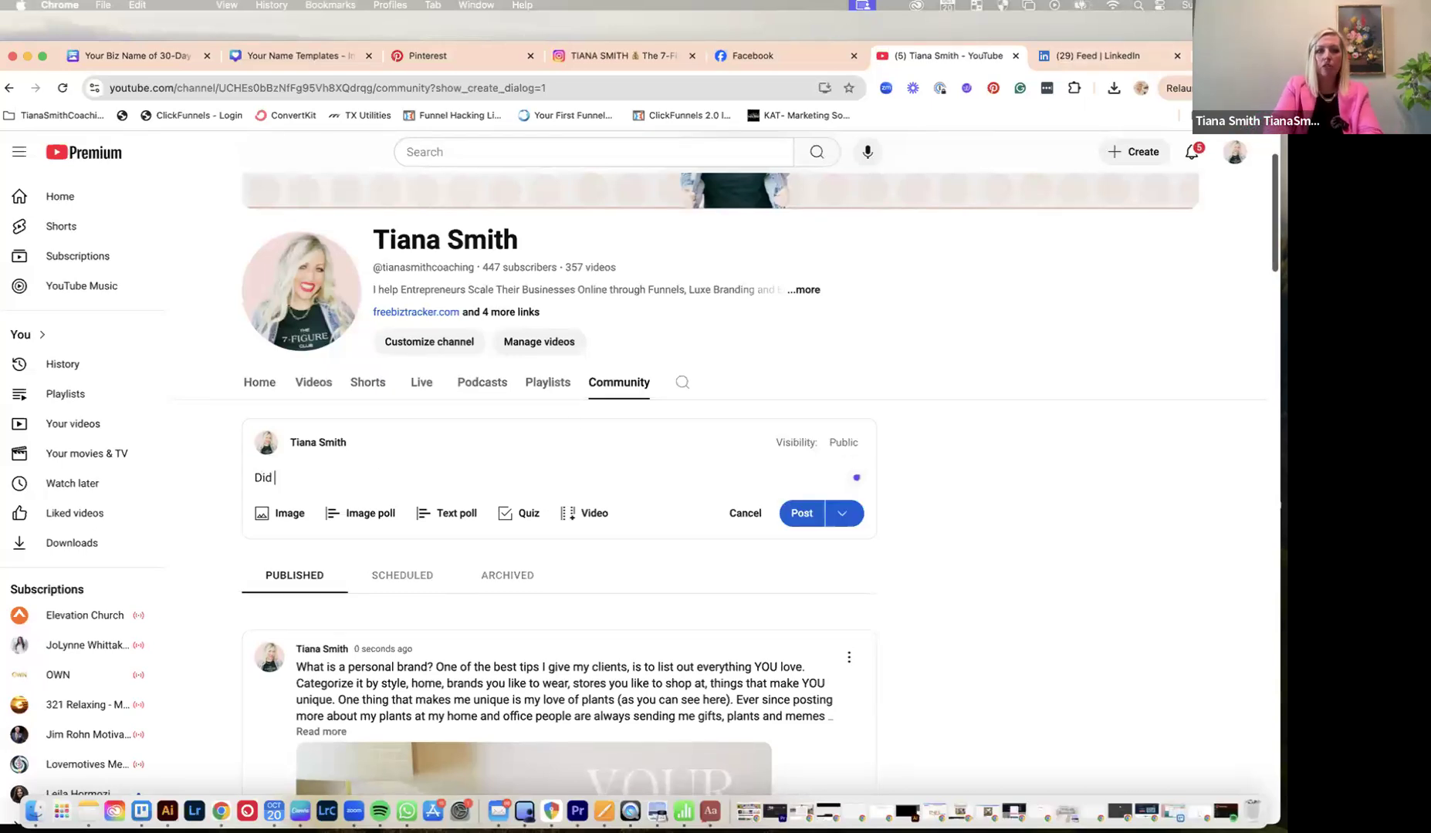
type("n b")
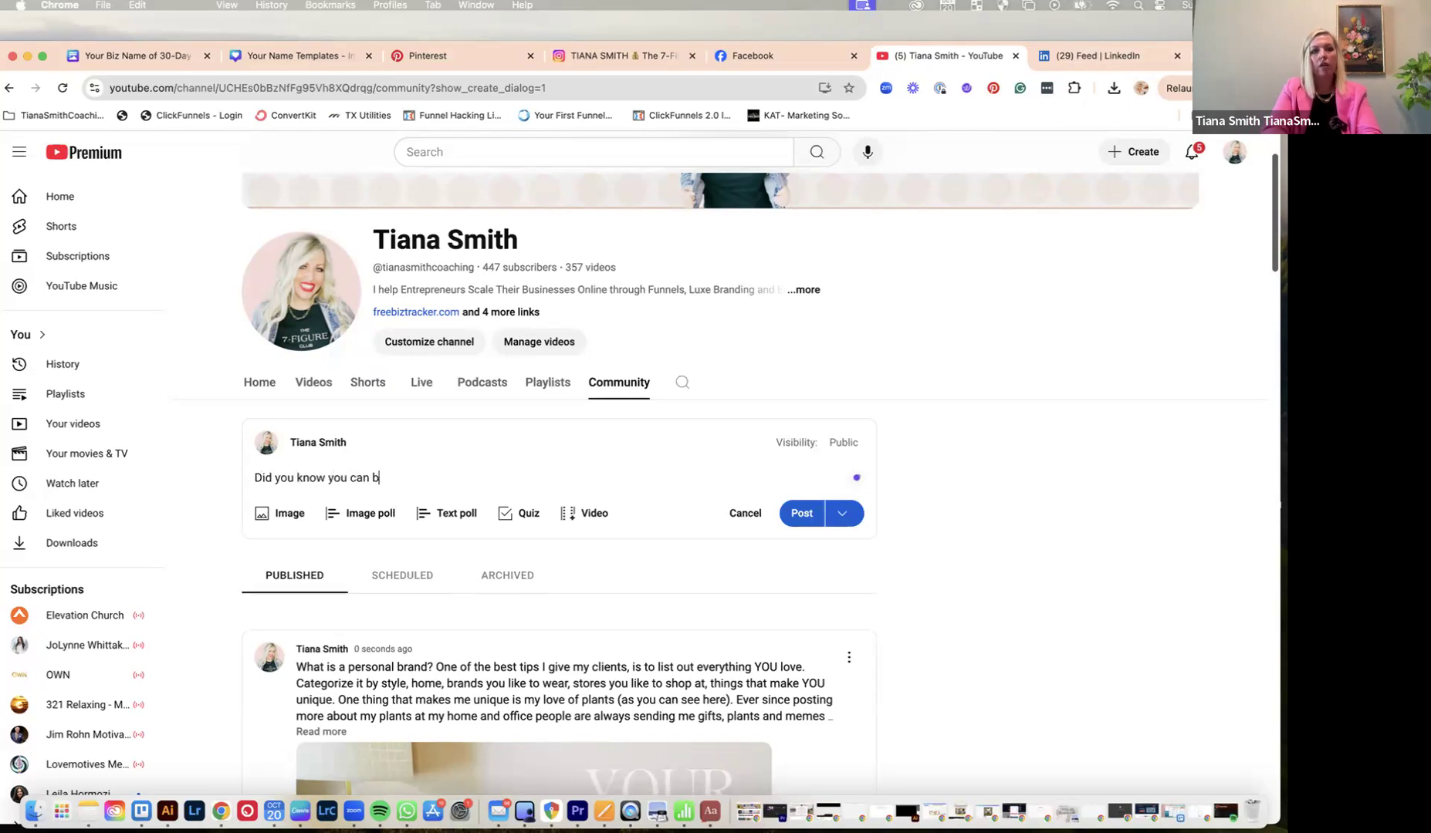
type("low up your YouTube, I")
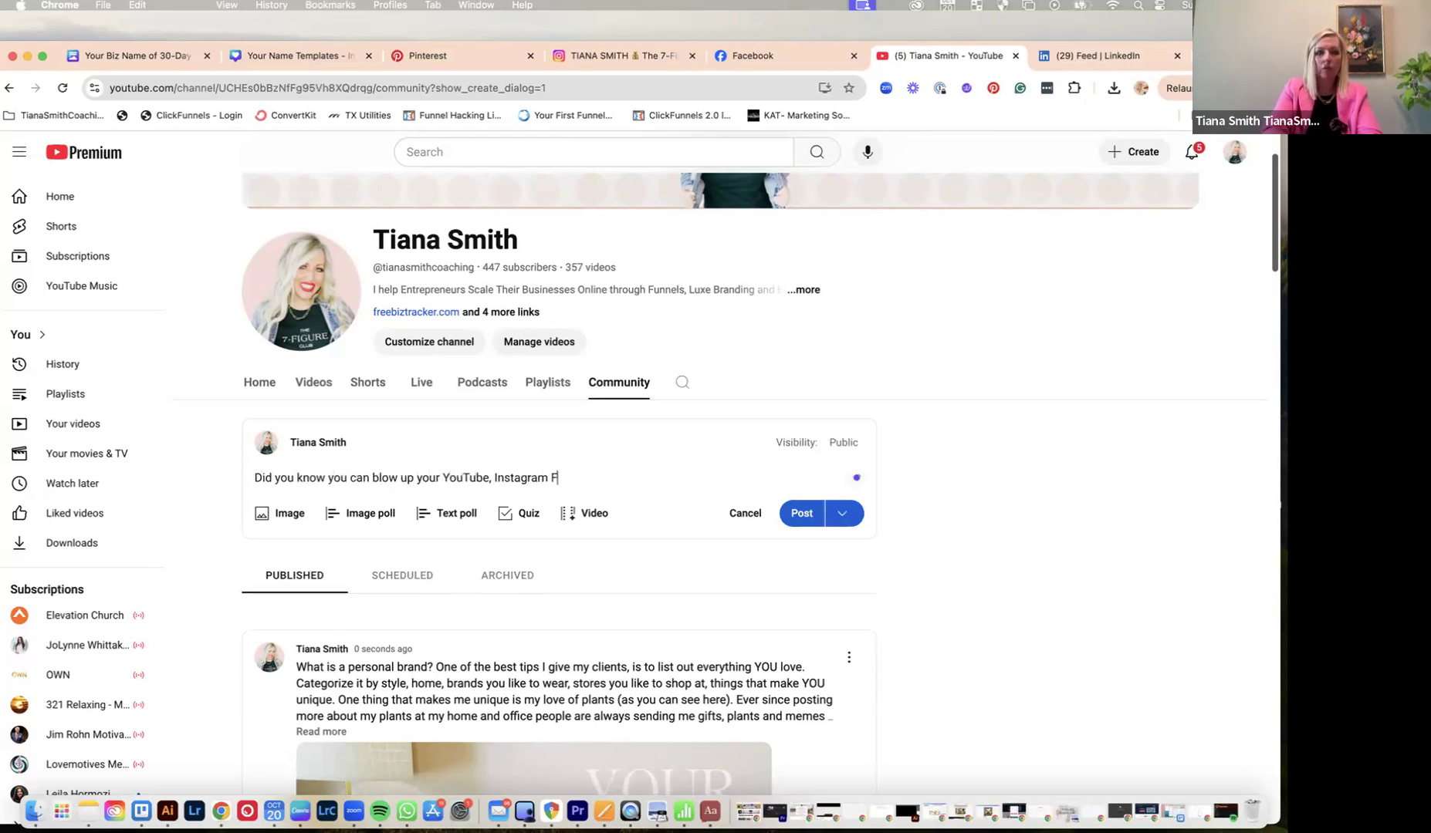
type("nstagram Reels and Facebook Reels with a simple 1 m")
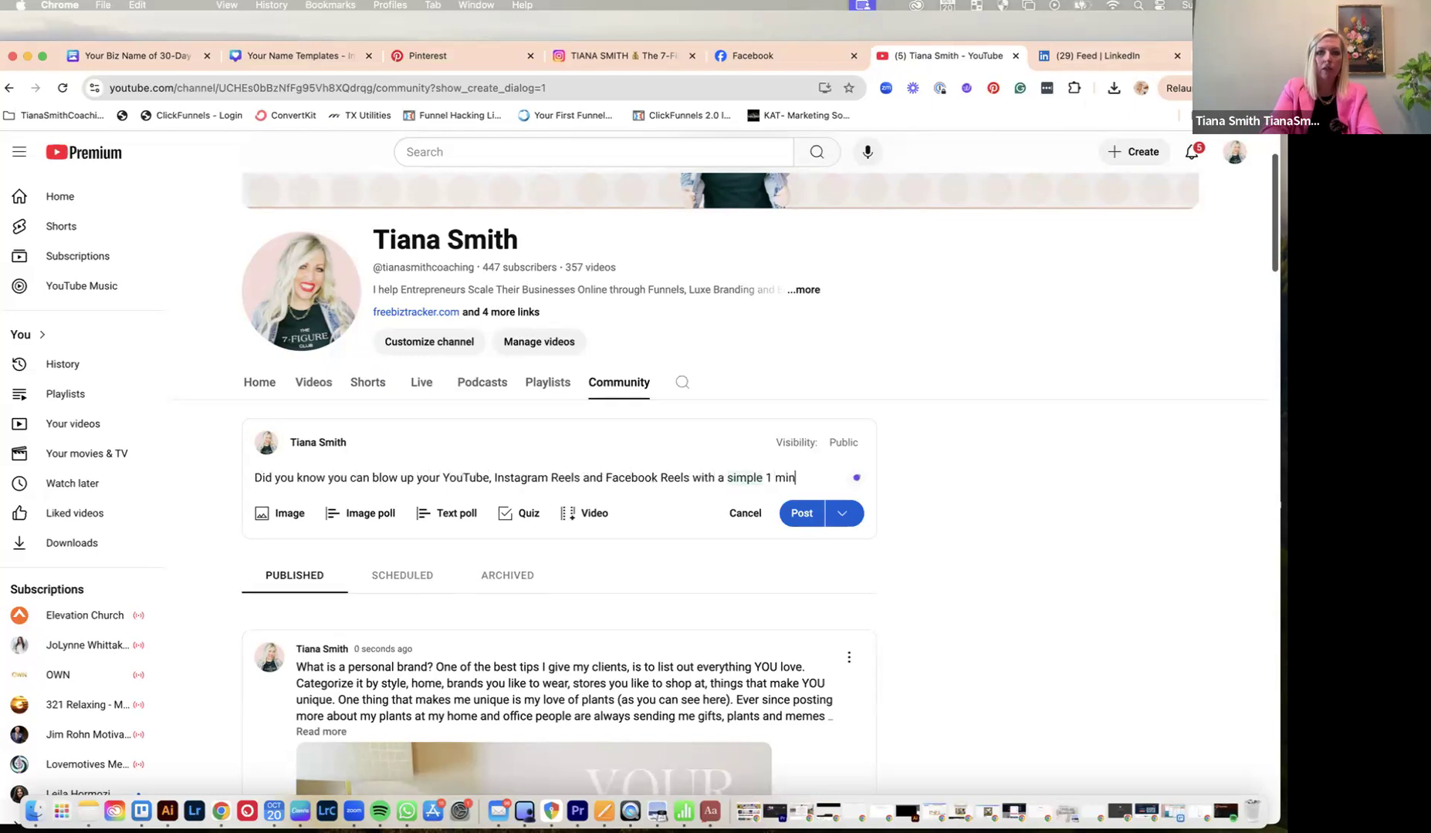
- Continue the post with "minute video of the day...that you film and edit yourself in just minutes."
type("inute video of the day...that you f")
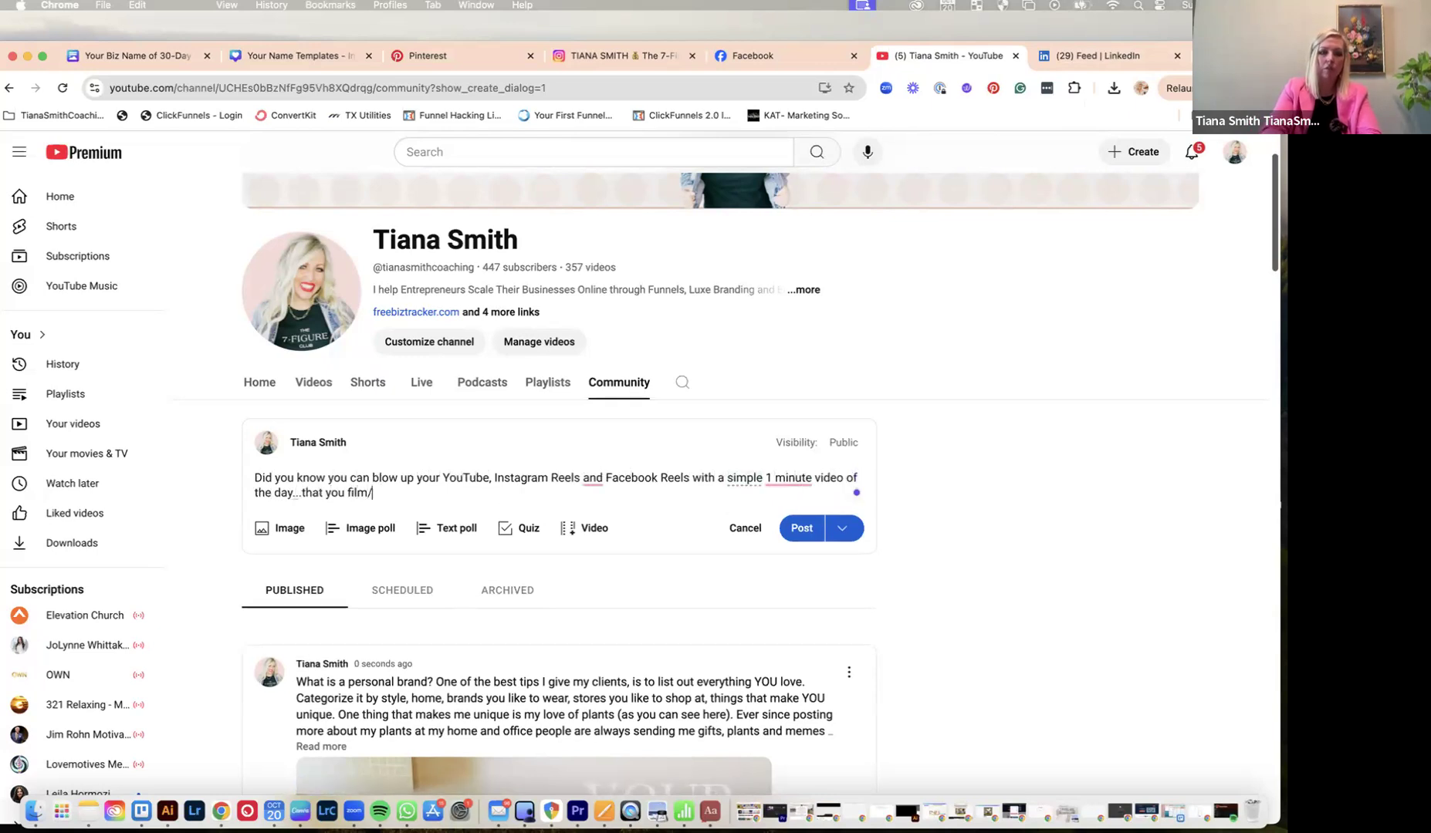
type("ilm and edit yourse")
type("lf in just minutes")
type(". You")
- Add "I have a FREE Video Marketing Checklist plus a bonus video walk through of exactly how I've done this for years." to the post
type("I have")
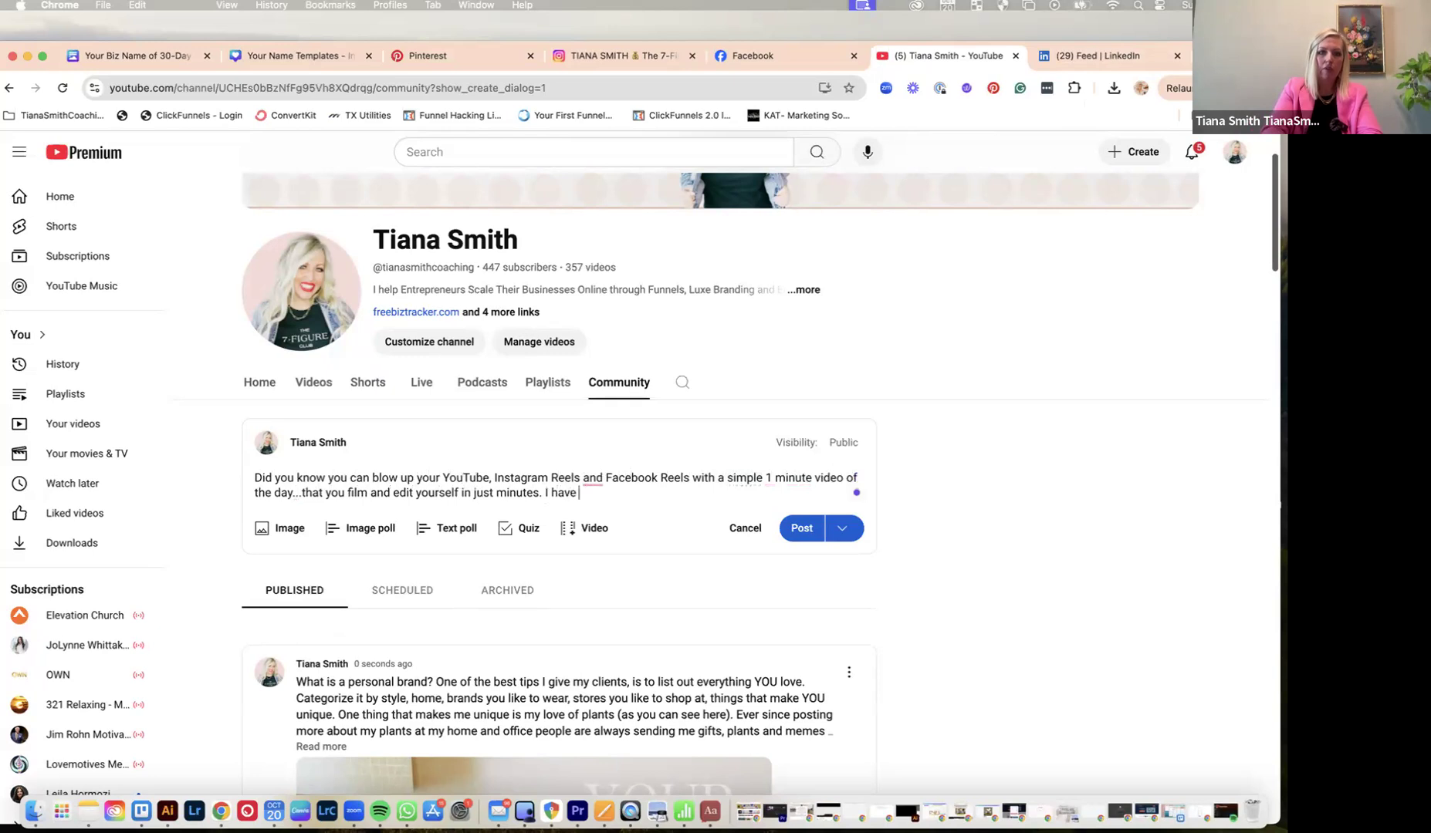
type(" a FREE Video Marketing Check")
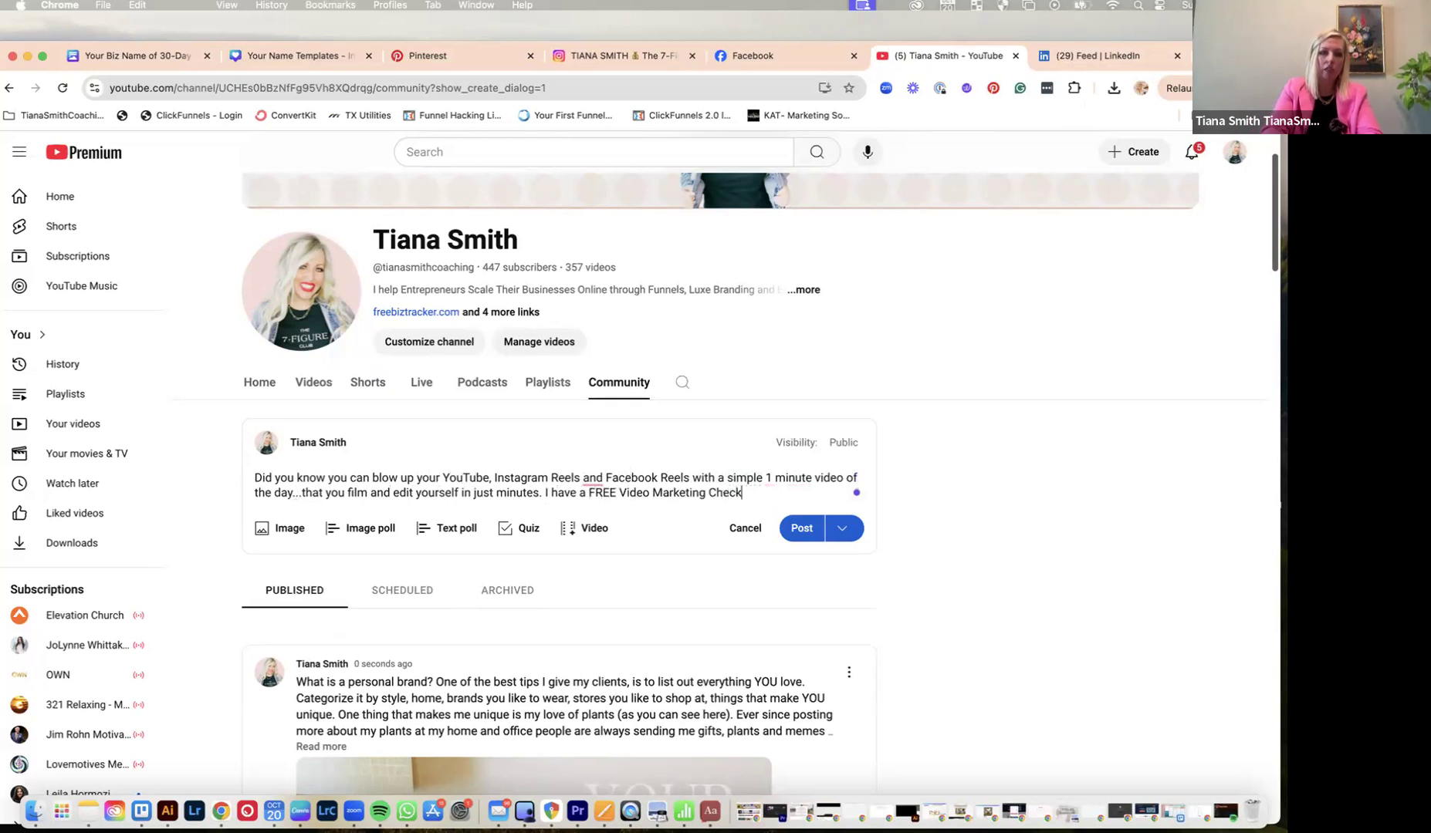
type("list plus a bonus vid")
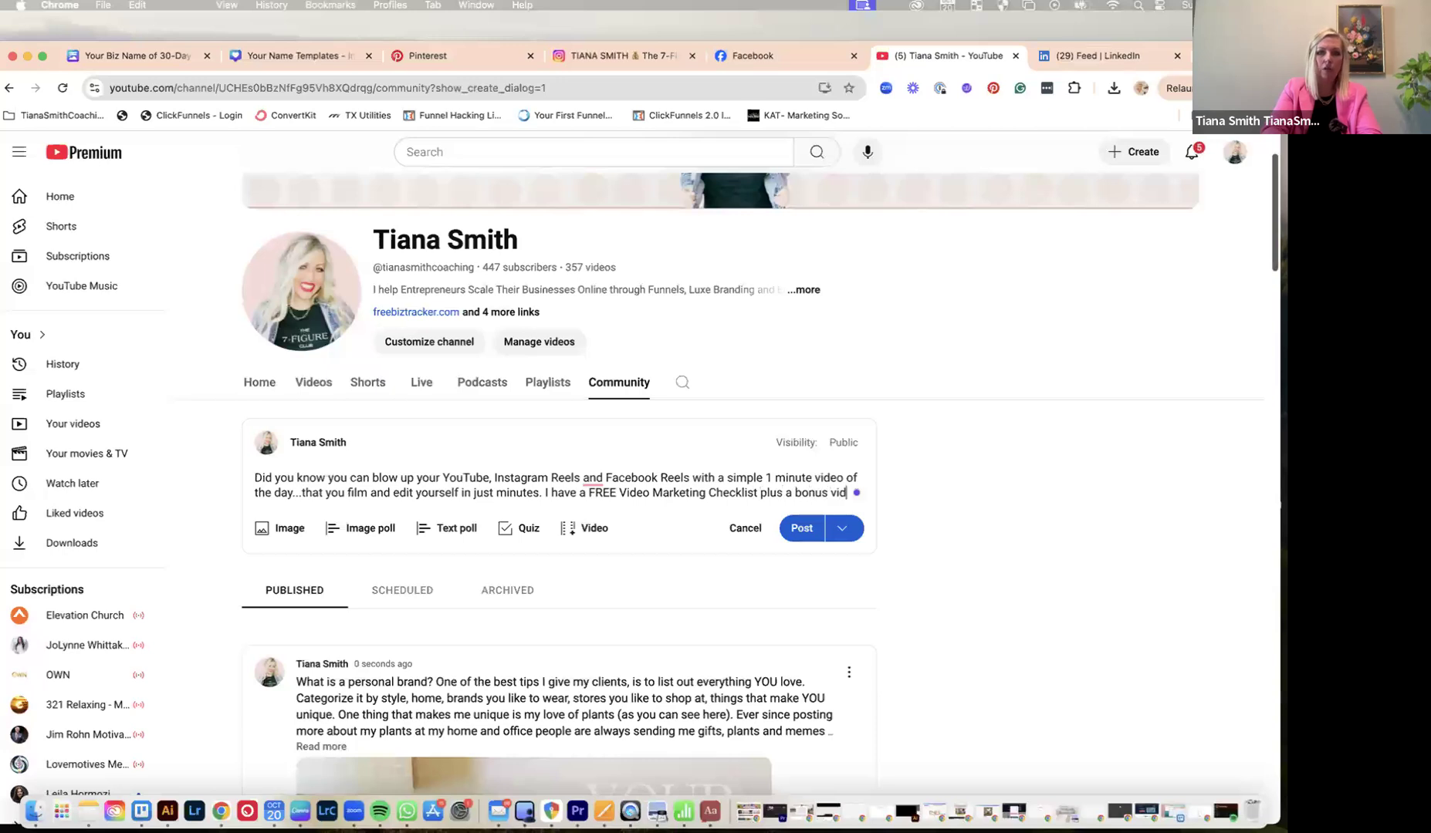
type("eo walk through of ")
type("exactly h")
type("ow I've done this")
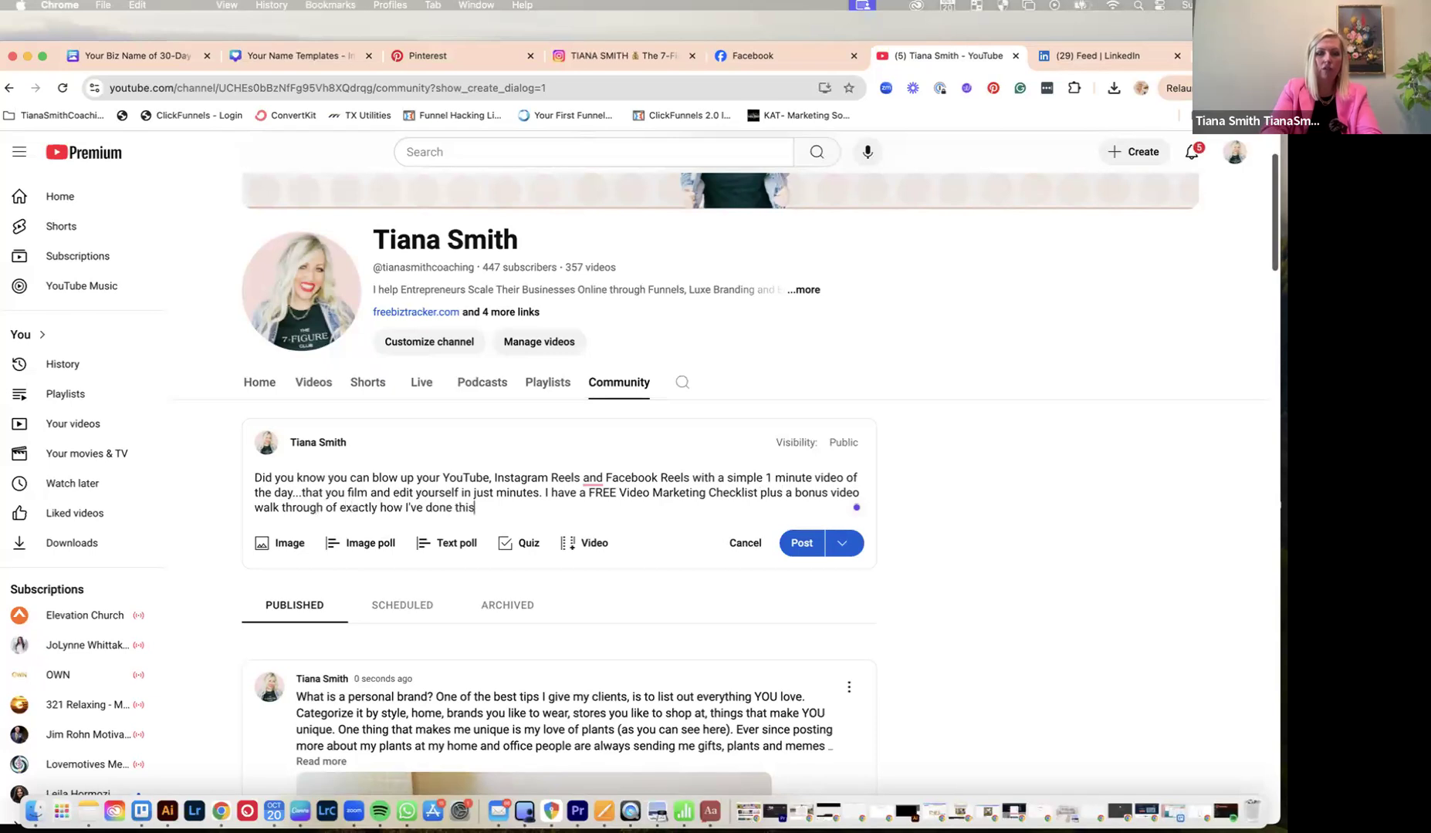
type(" for years. Comment ")
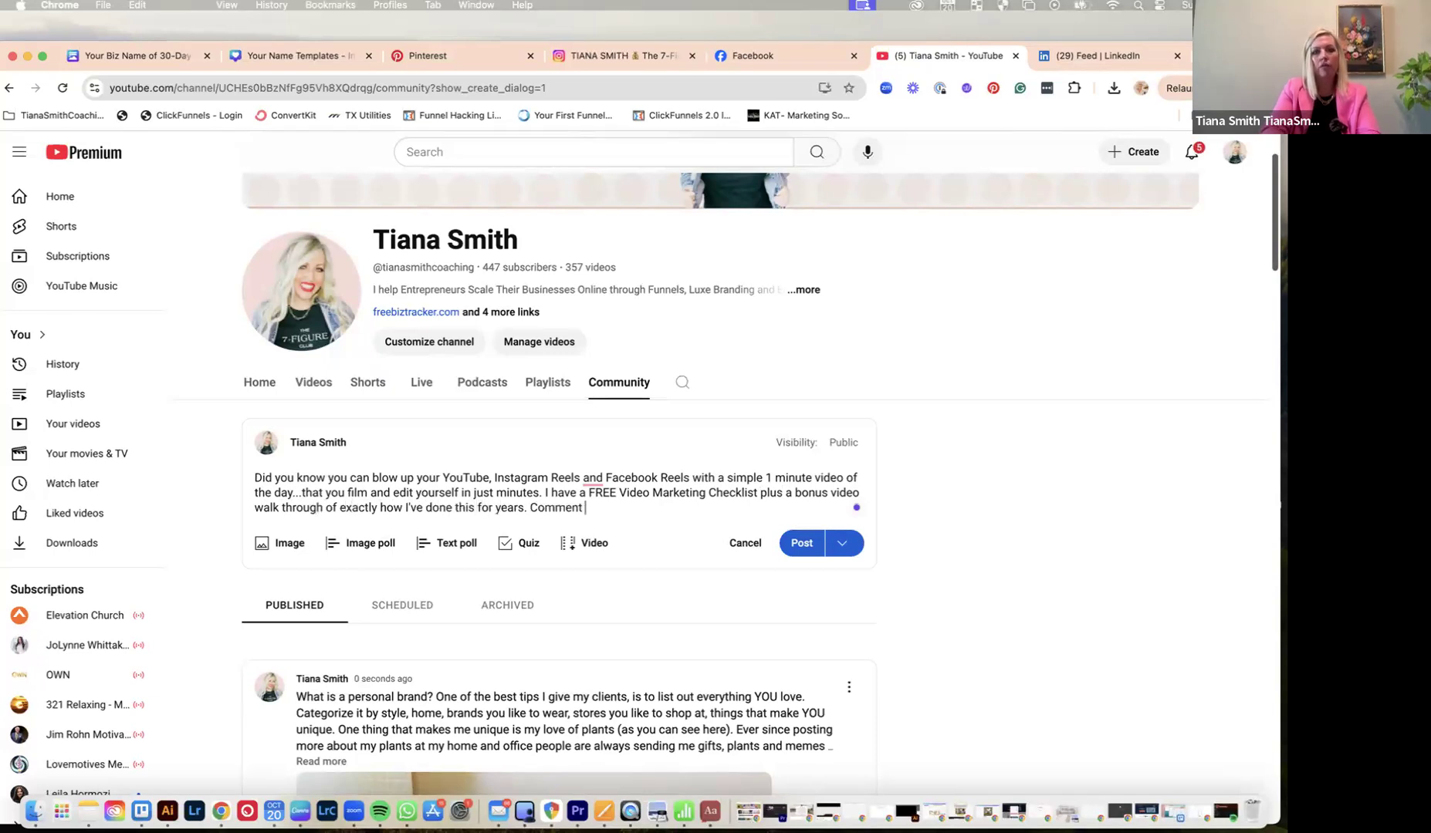
- Finish the post with "Comment VIDEO if you want it now- my gift to you! Today only! (it's usually only in my paid courses!)"
type("VIDEO if you want i")
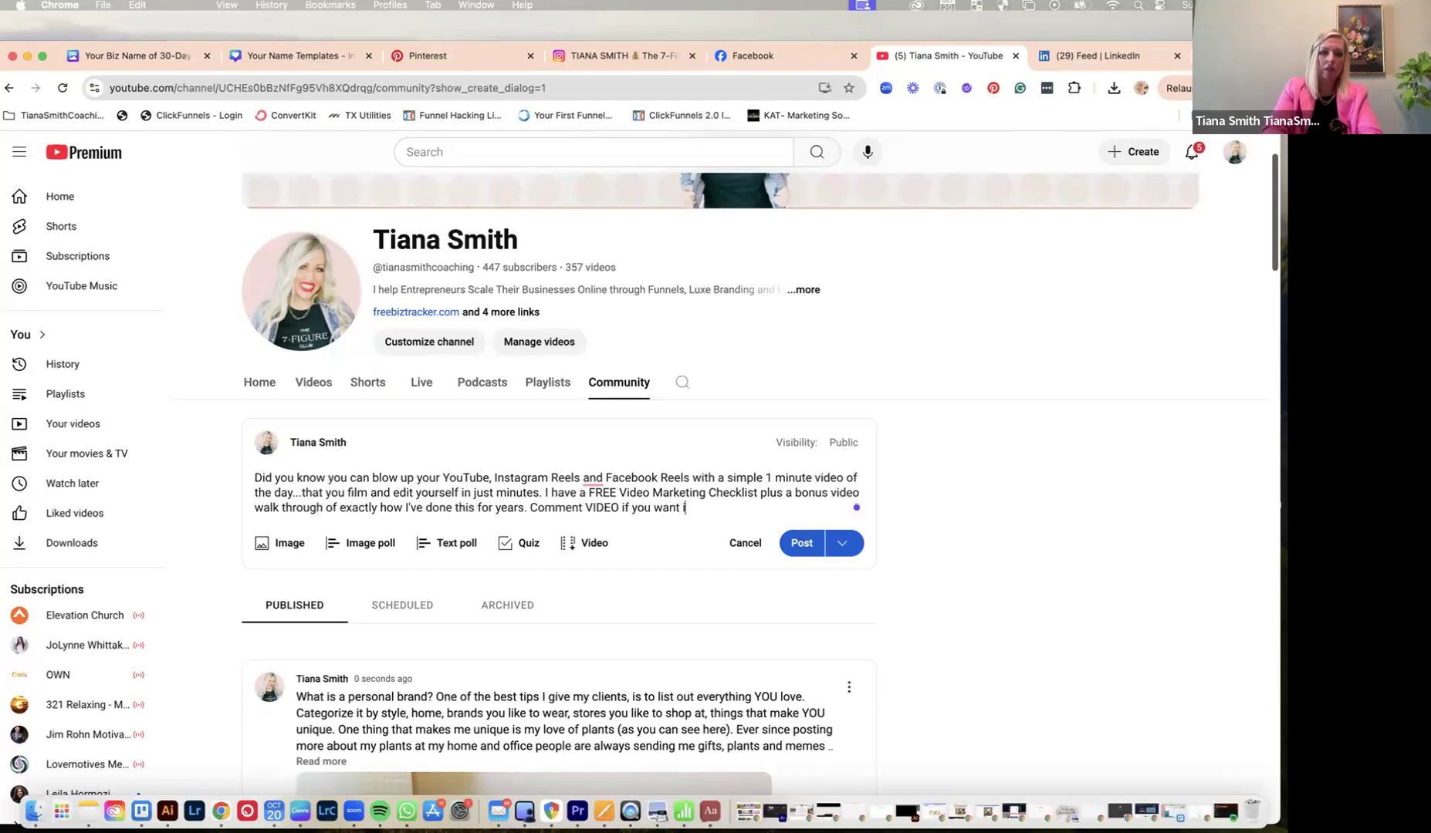
type("t now- my g")
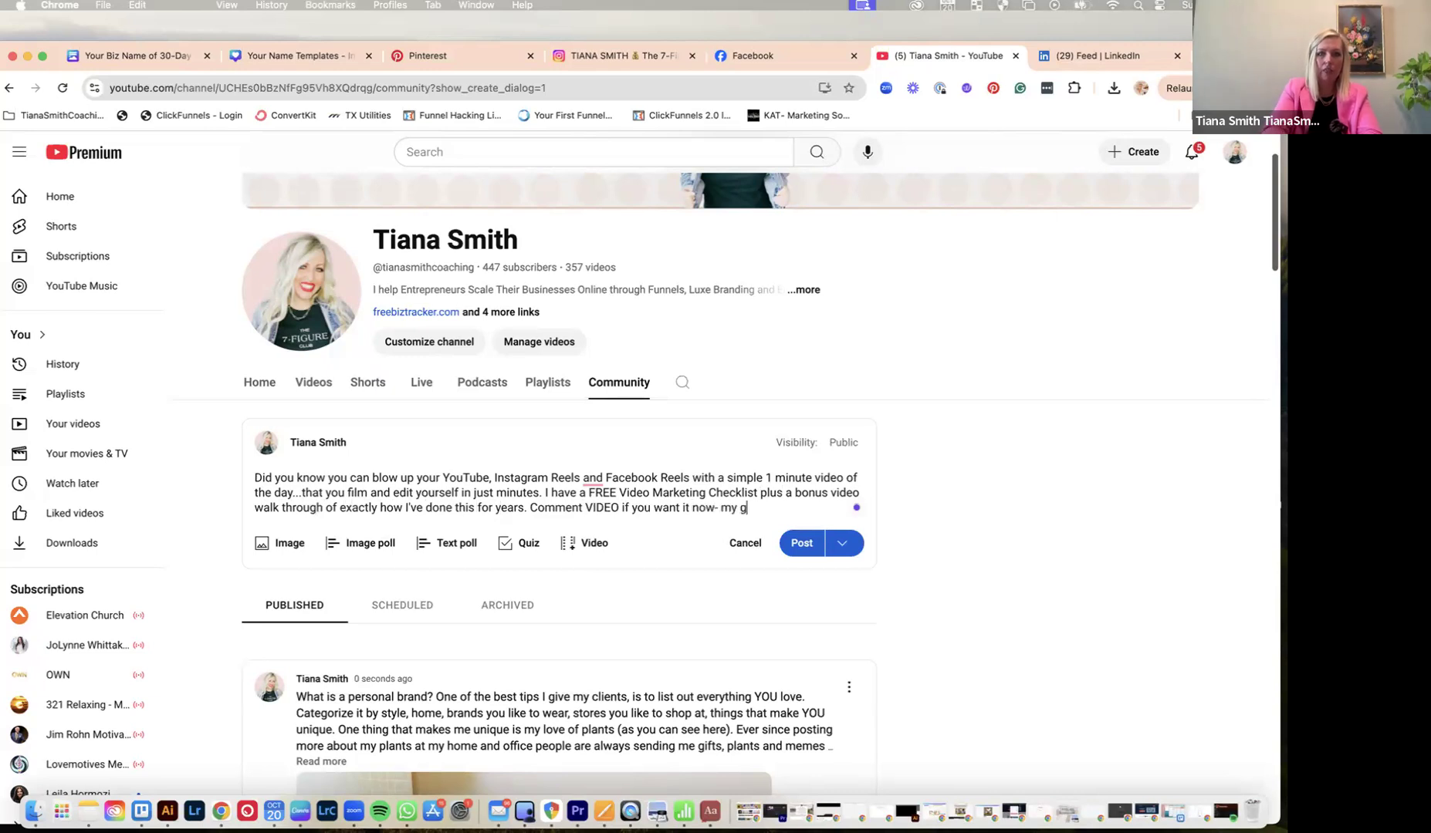
type("ift to you! Today only! (it's usually only in my paid cour")
key("BackSpace")
key("BackSpace")
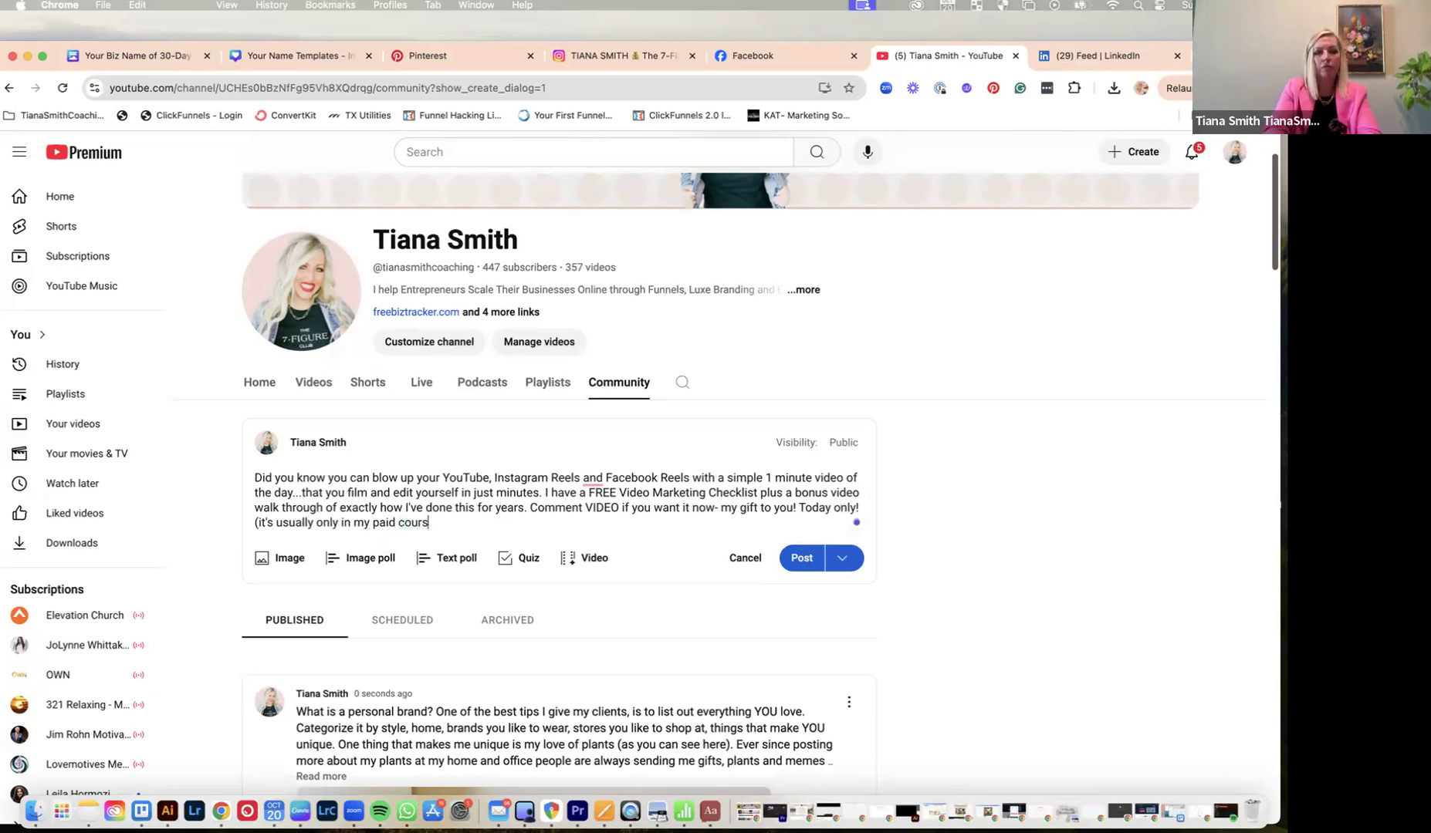
type("es!)")
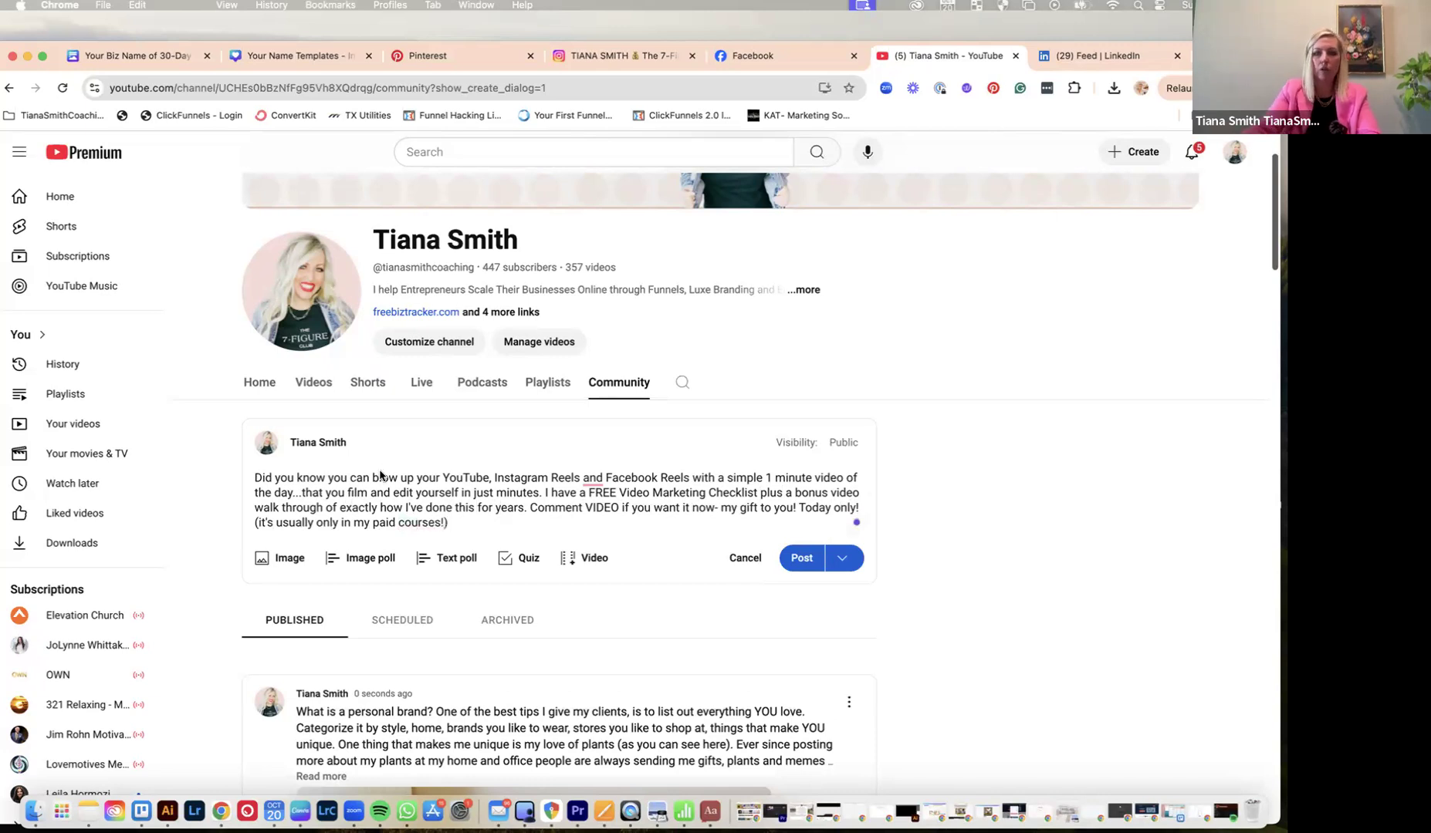
- Select the entire post text and attach the image CTA Post.png from the Desktop to the post
key("super+a")
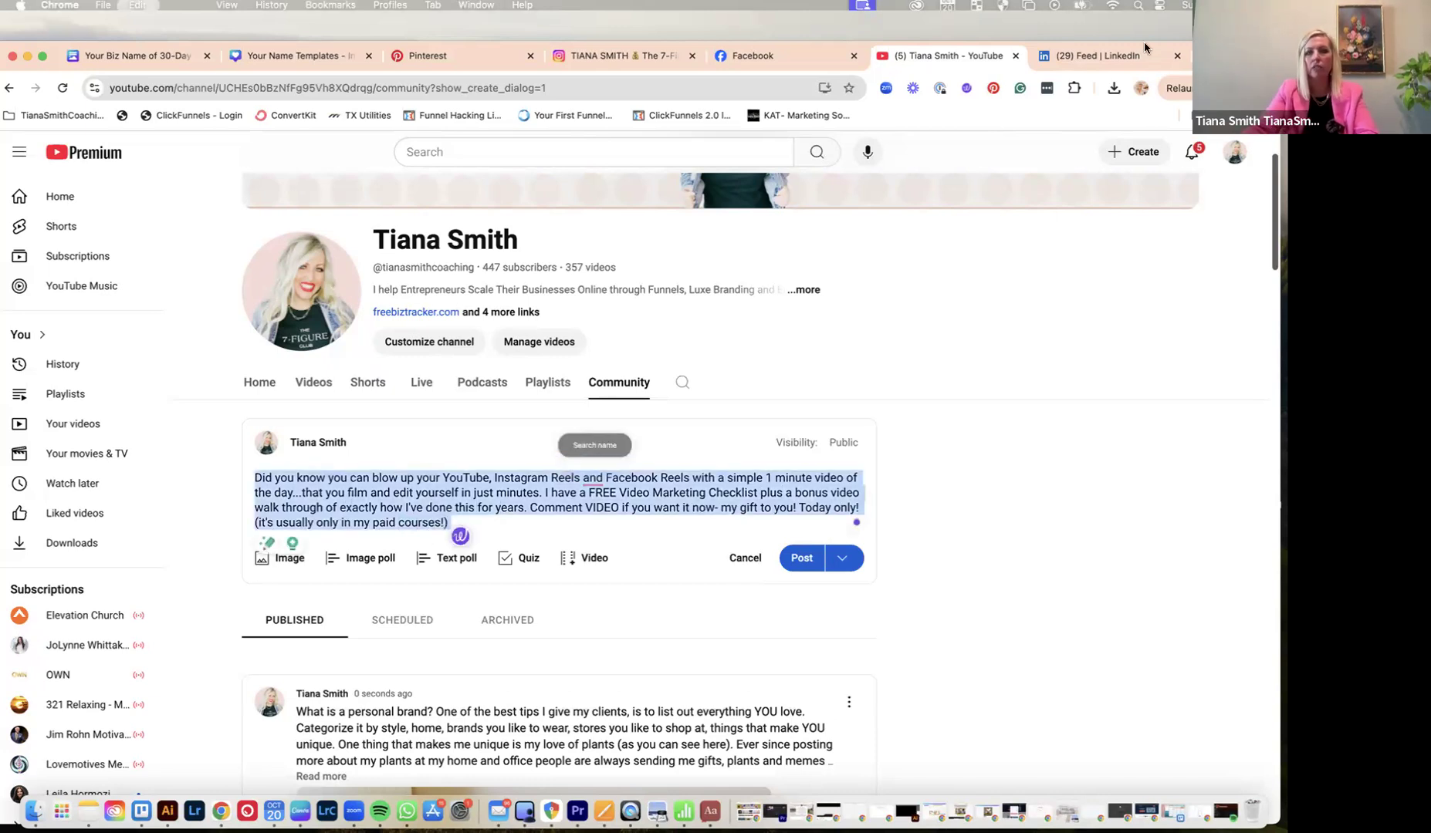
left_click(1114, 87)
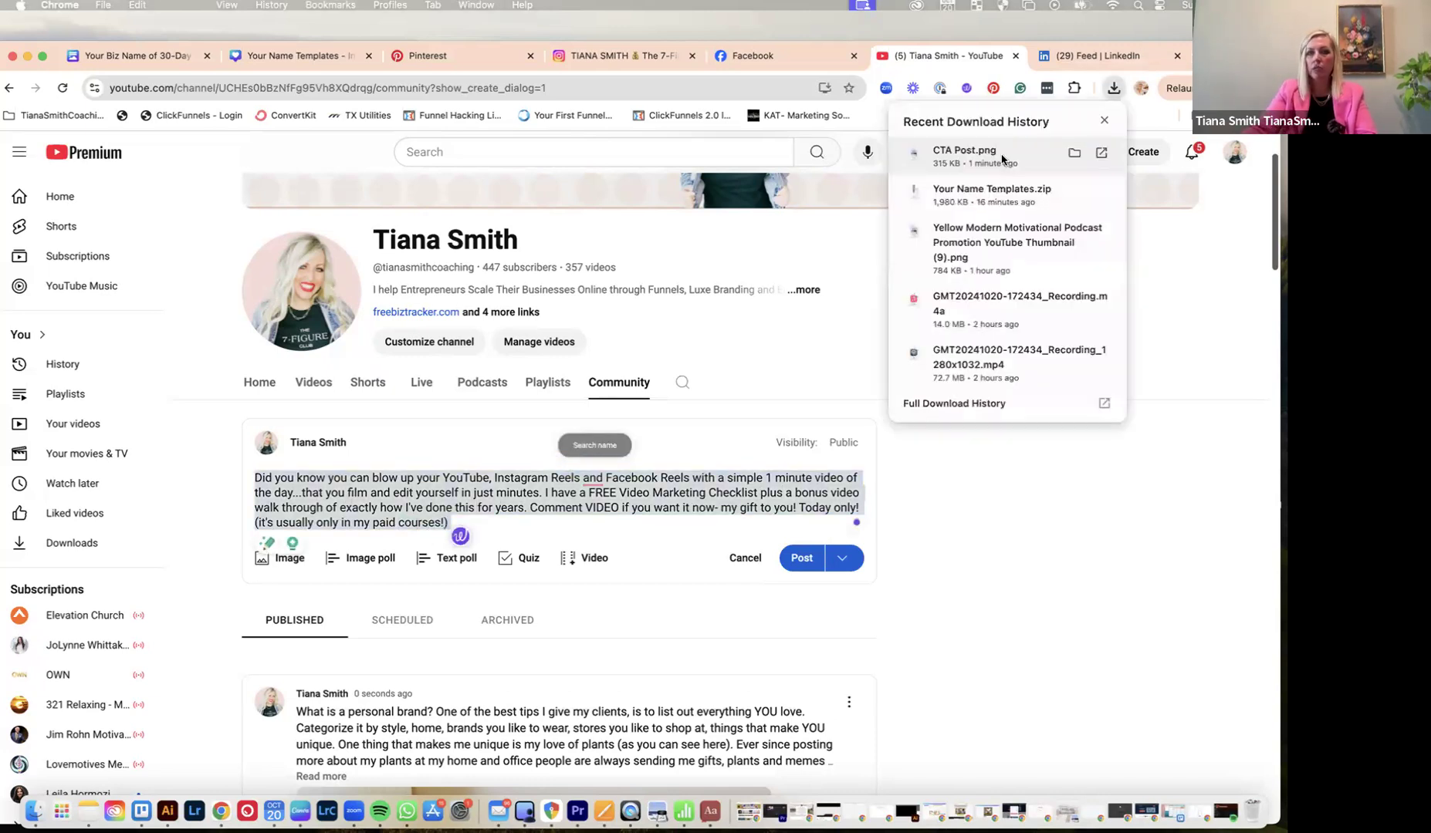
left_click(647, 507)
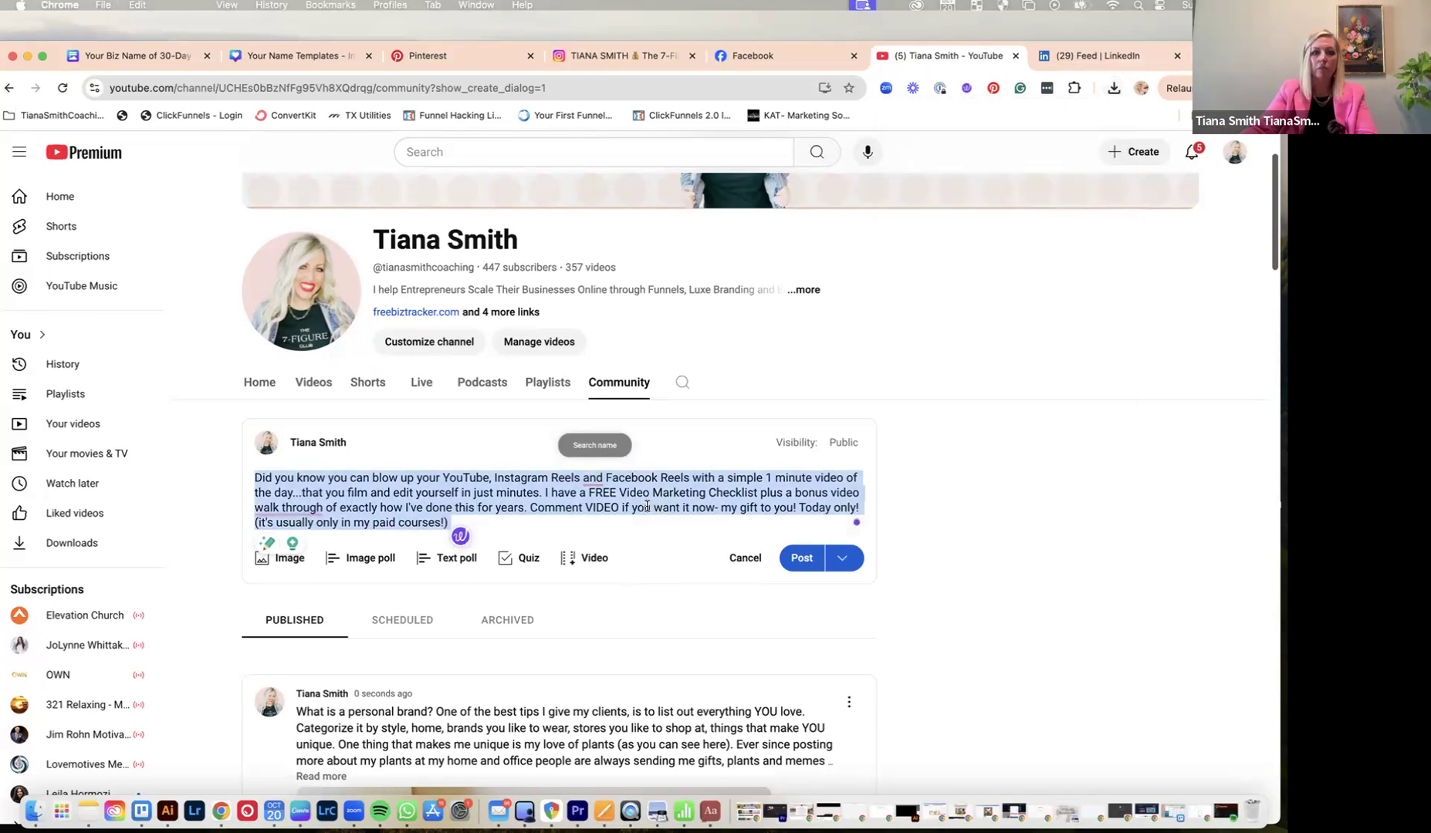
left_click(1114, 89)
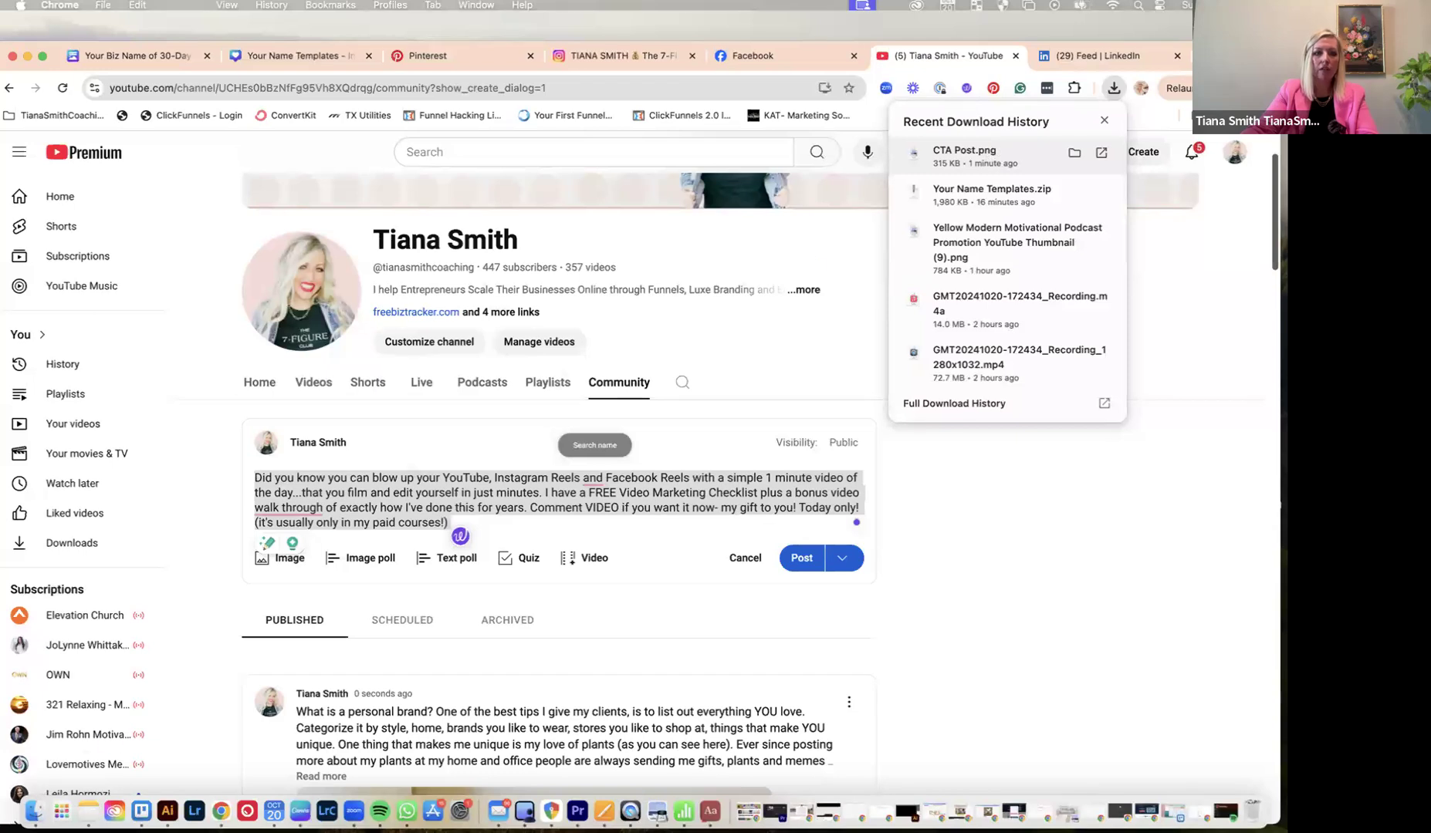
left_click(282, 557)
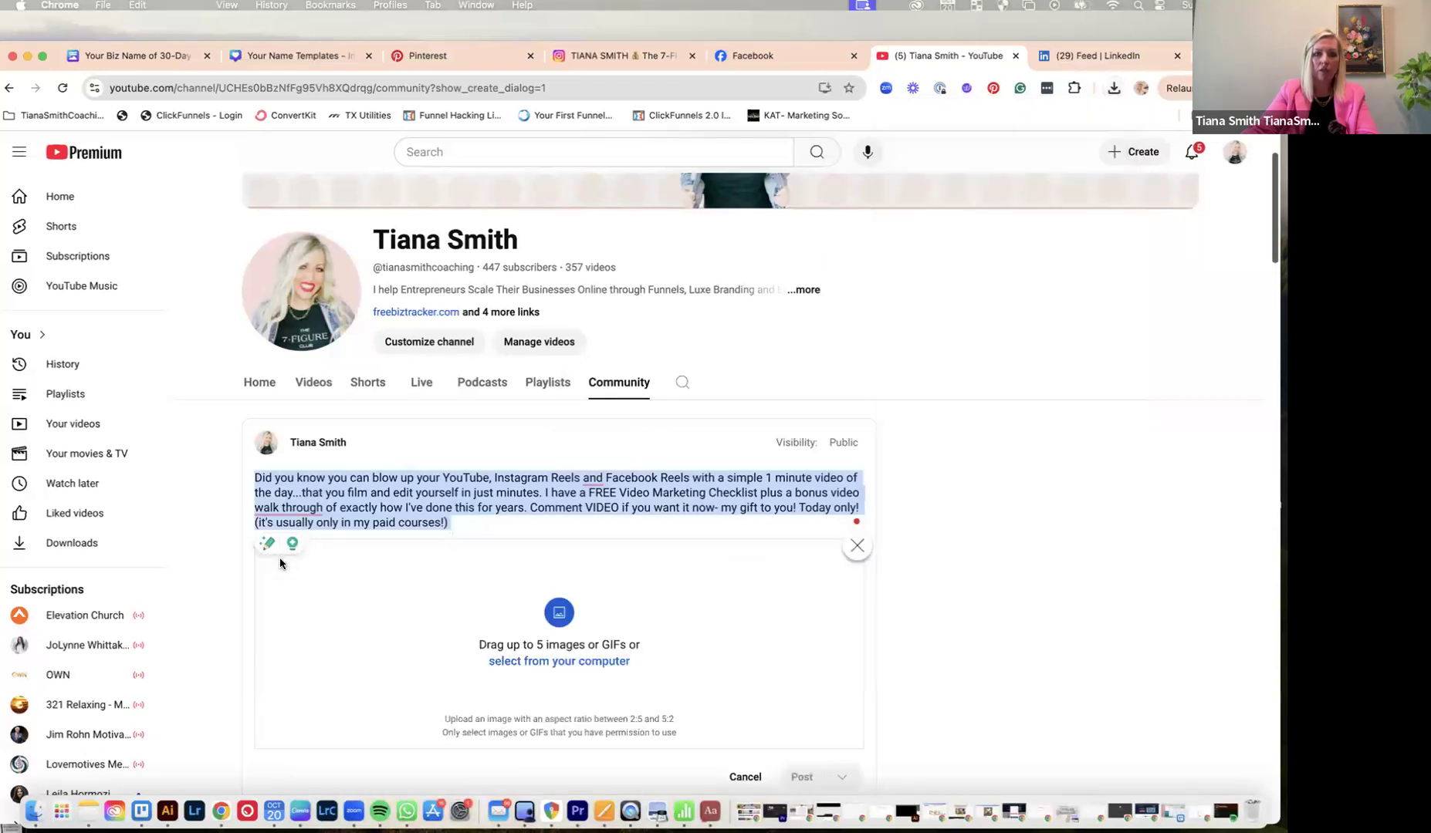
left_click(558, 661)
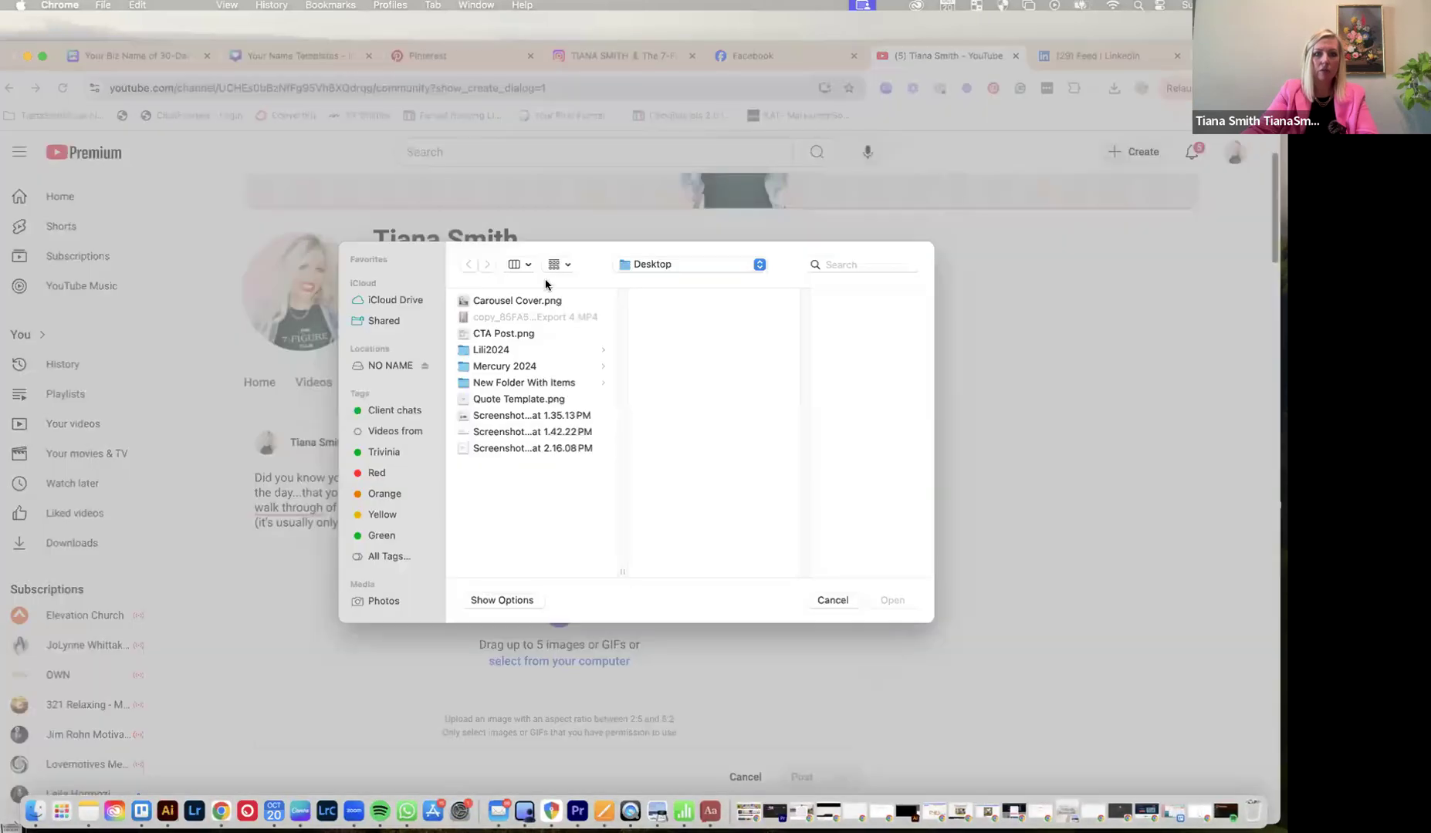
left_click(536, 334)
left_click(892, 600)
- Schedule the YouTube community post with the CTA image for Oct 21, 2024 at 9:00 AM local time
scroll(760, 538, "down", 5)
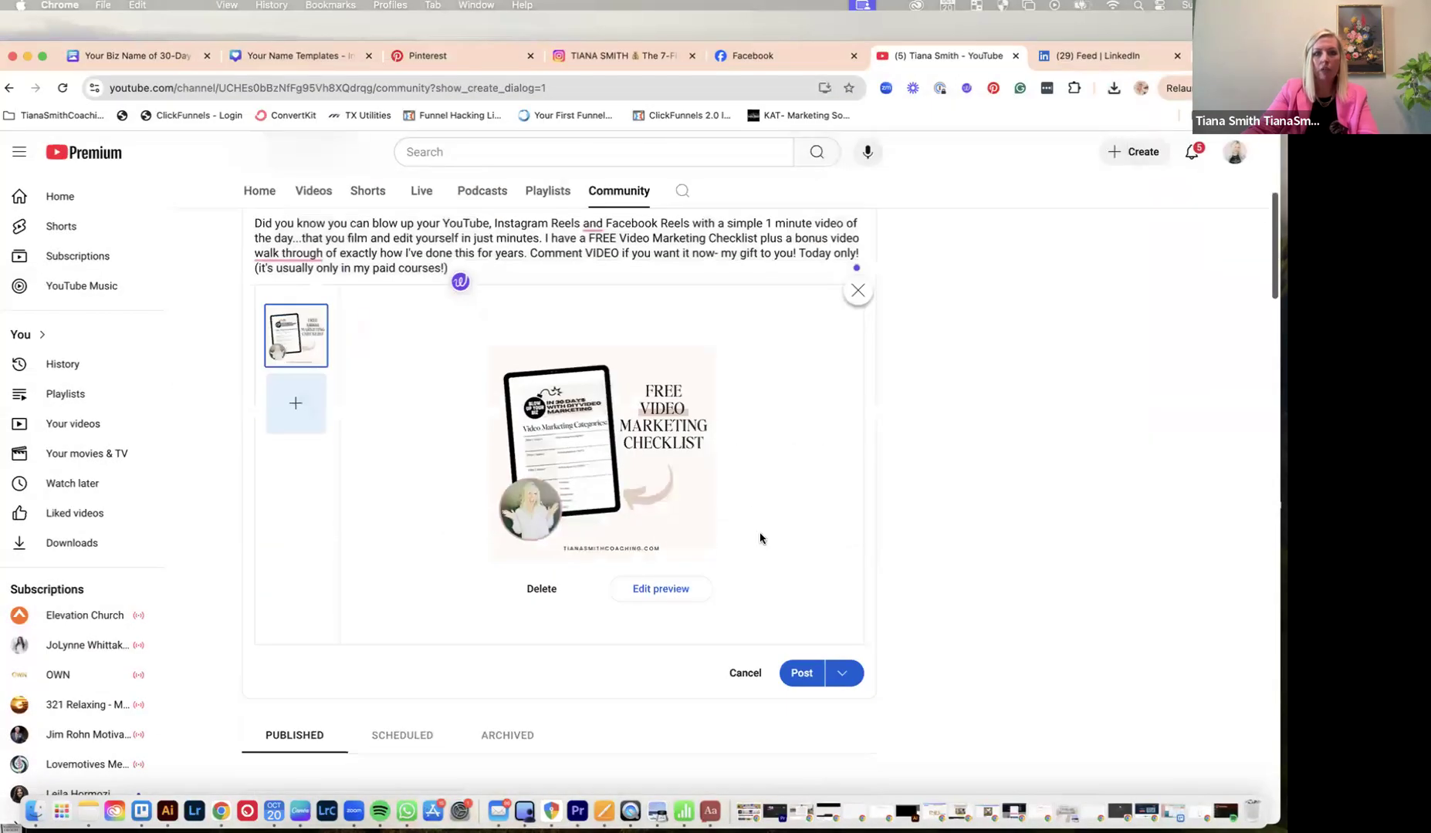
left_click(844, 676)
left_click(845, 707)
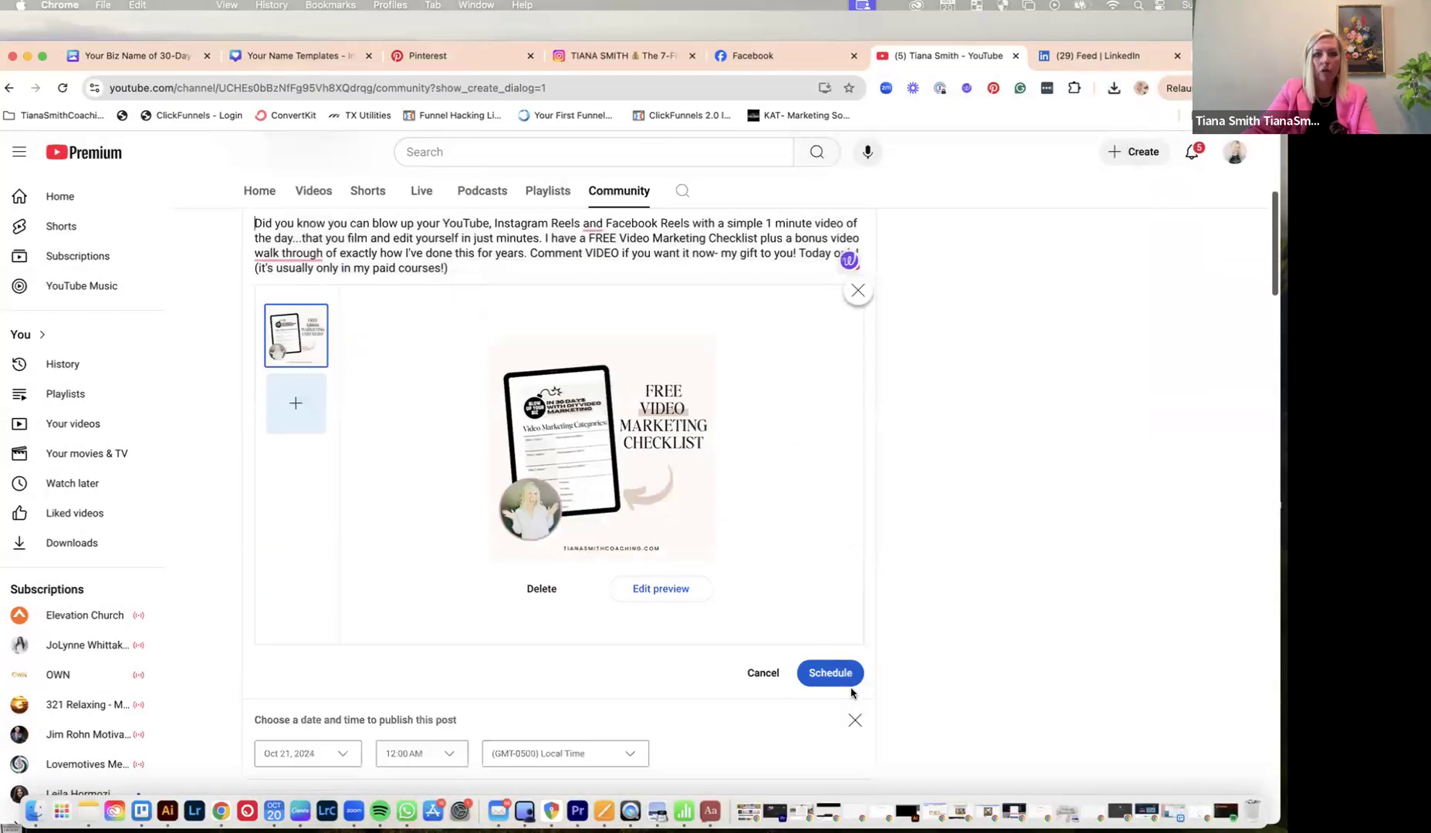
scroll(530, 653, "down", 1)
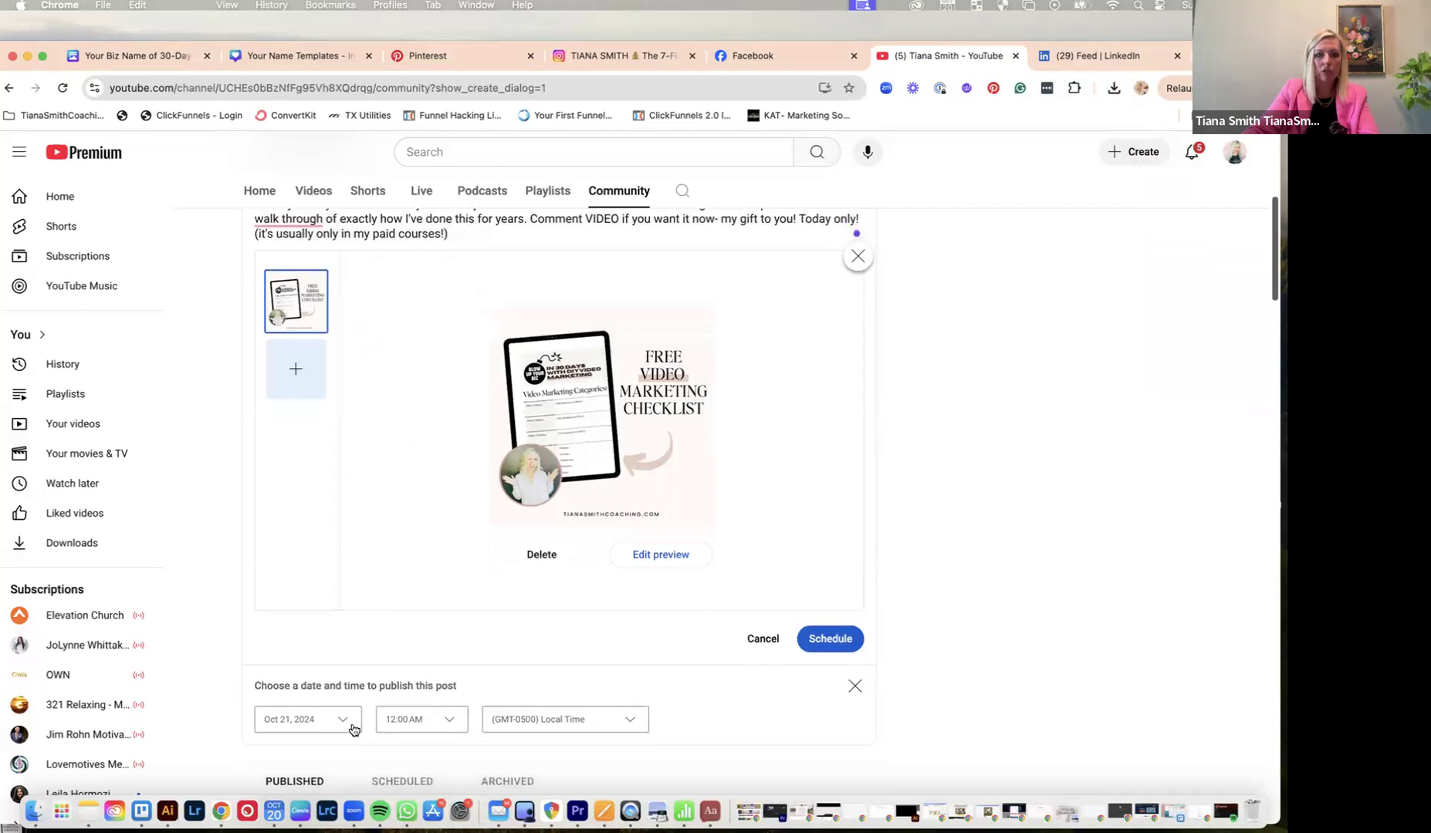
left_click(446, 721)
scroll(450, 571, "down", 3)
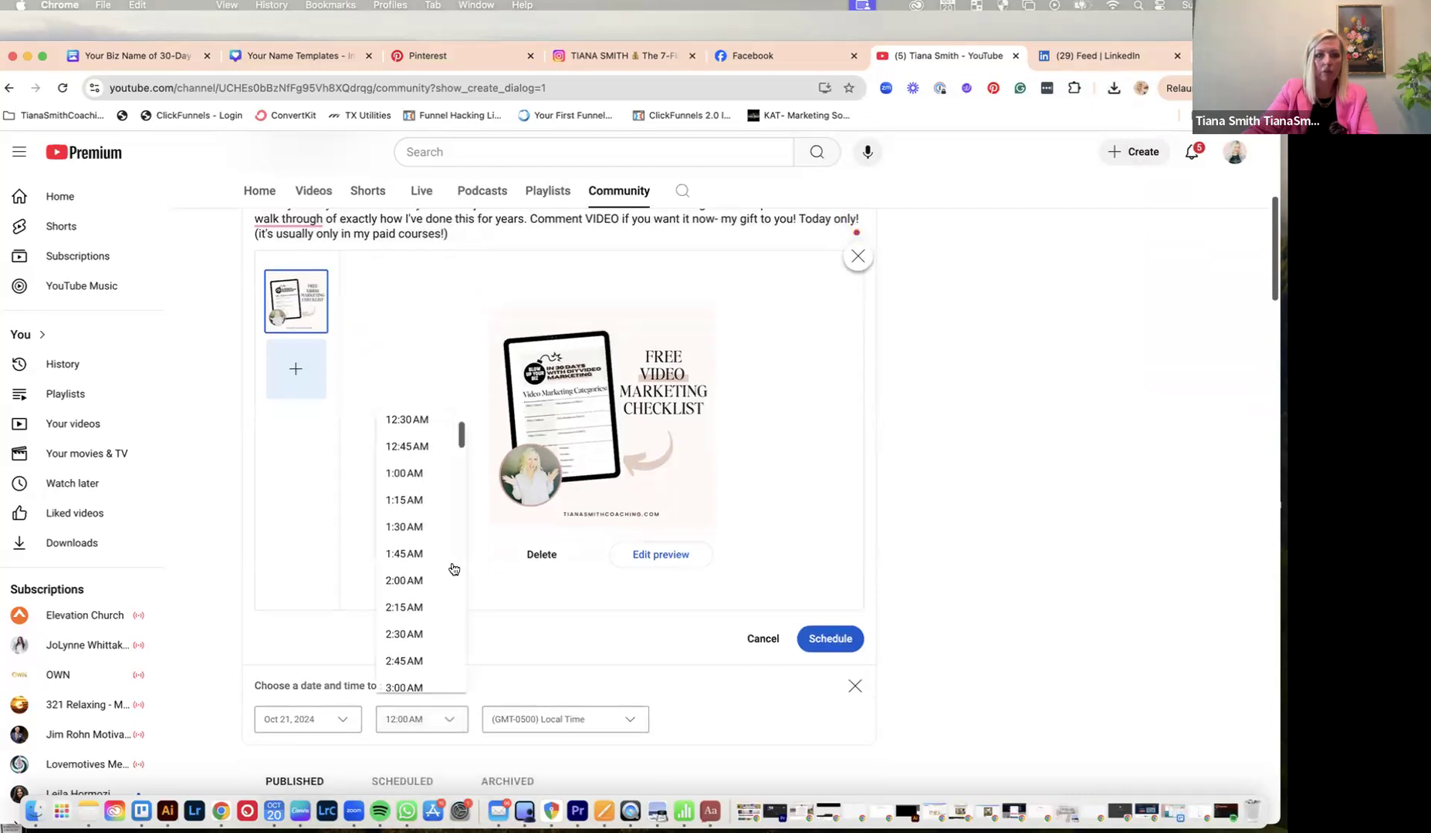
scroll(448, 572, "down", 12)
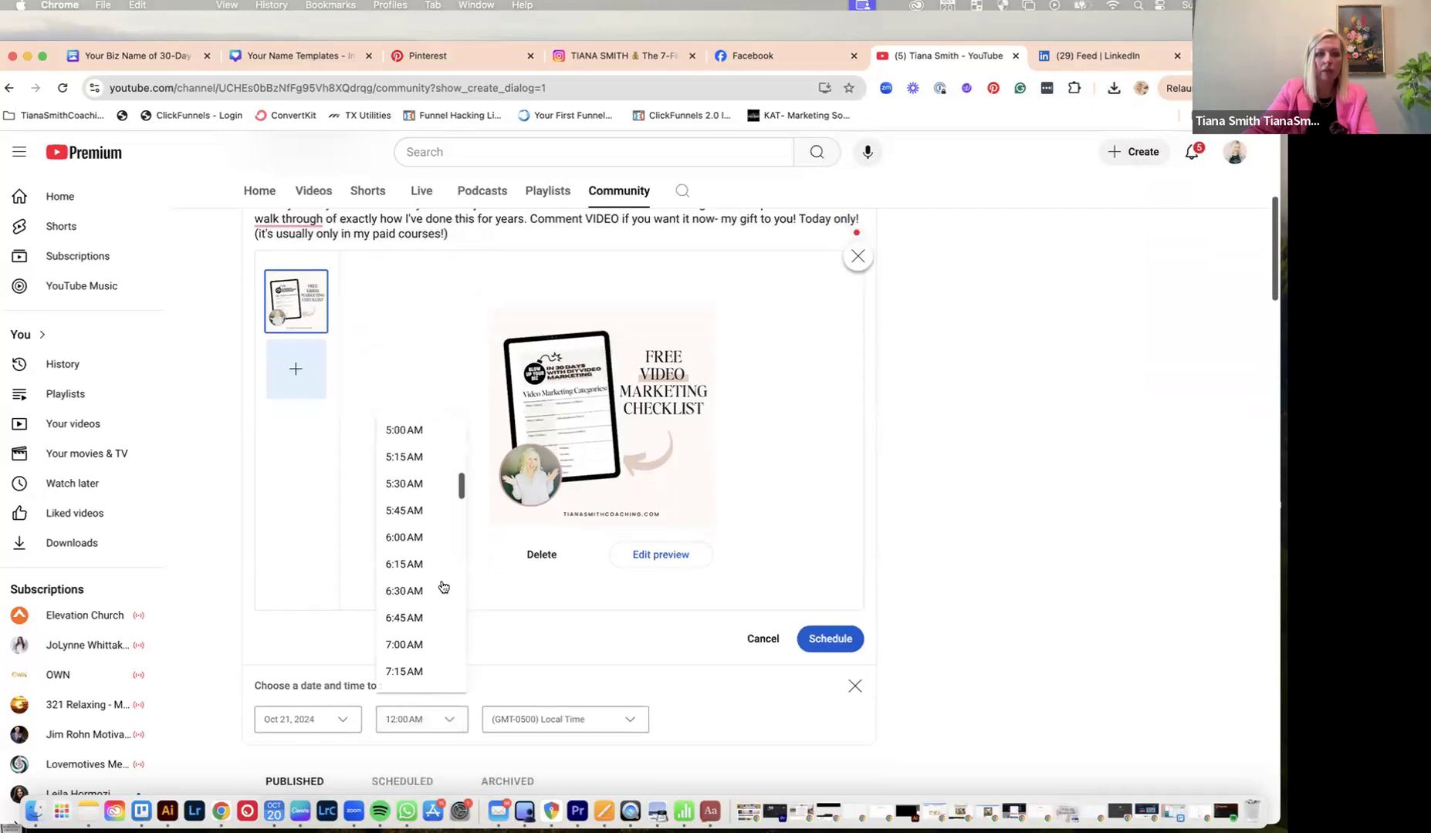
scroll(444, 587, "down", 2)
left_click(425, 553)
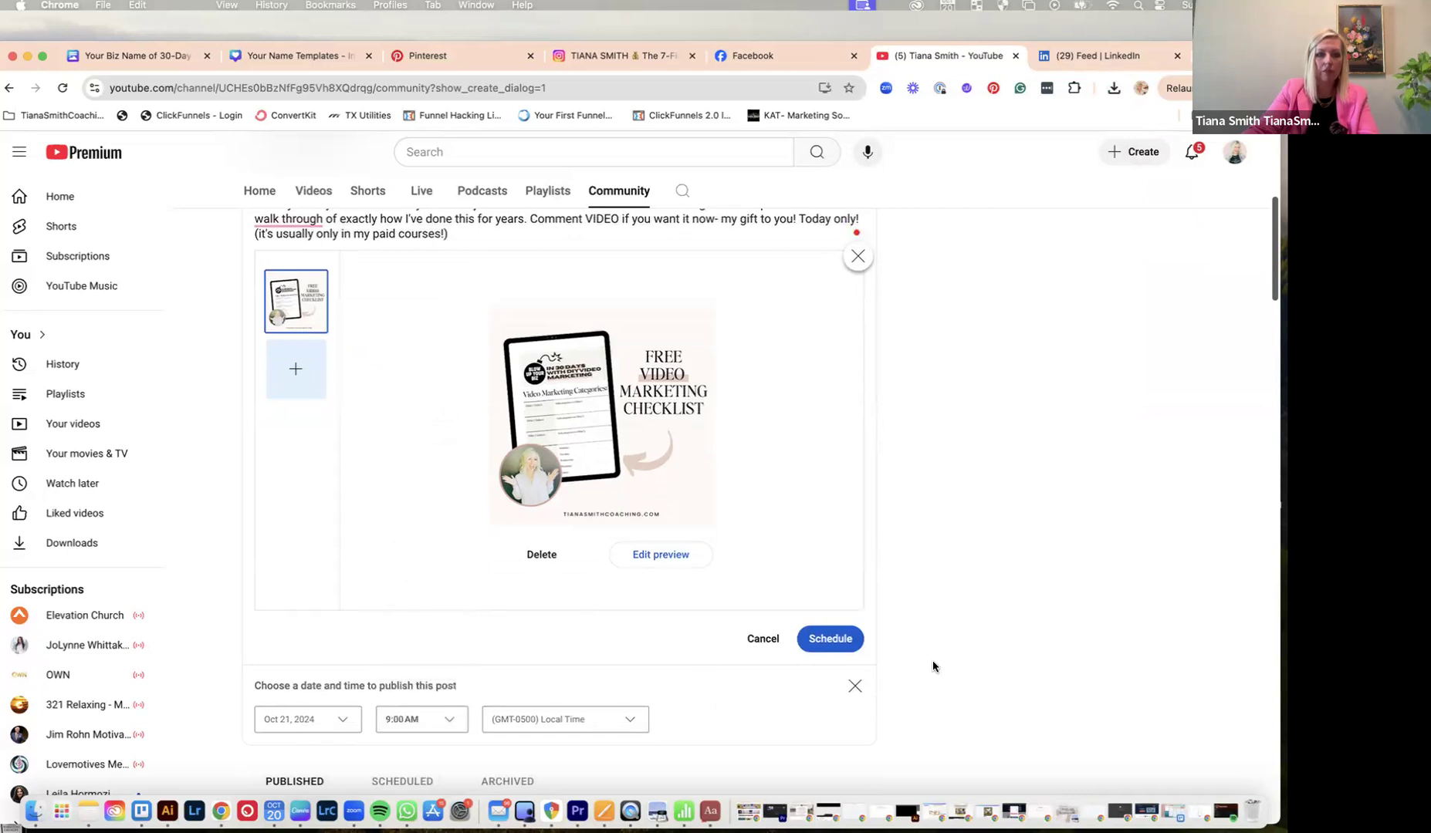
left_click(819, 644)
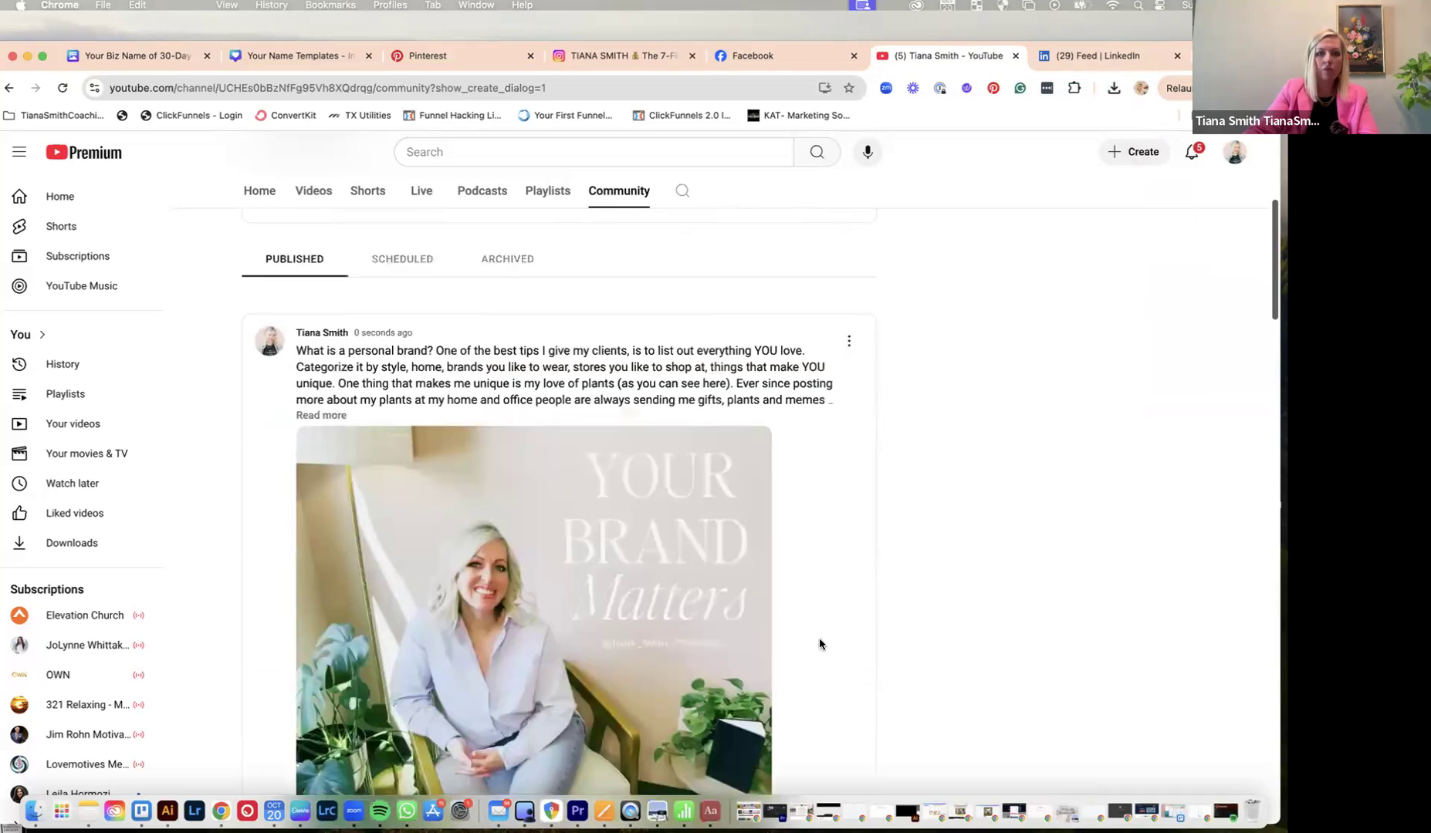
- Switch to Facebook, open the account's own profile page and go from its new-post window to Meta Business Manager
left_click(760, 55)
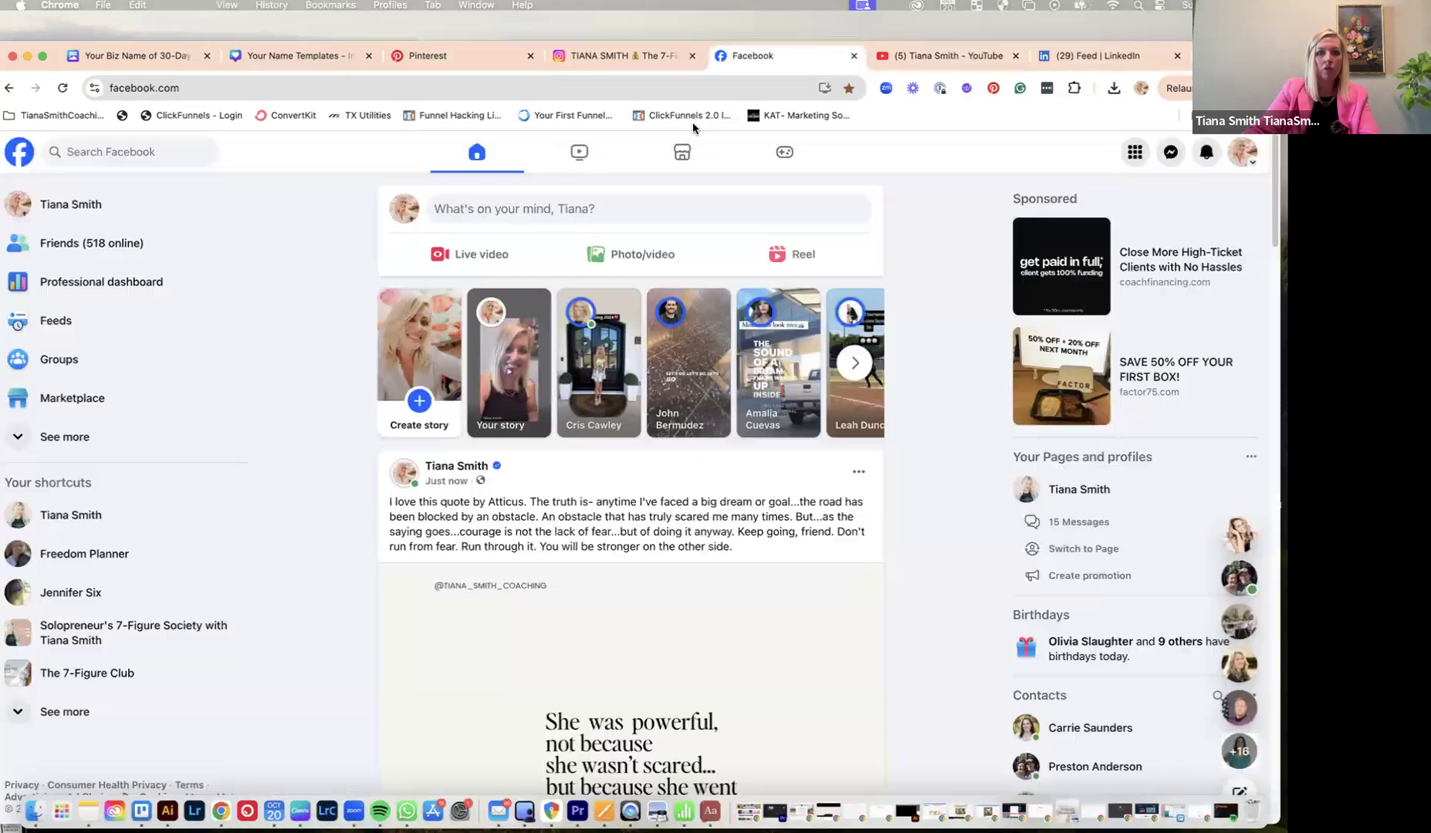
left_click(70, 203)
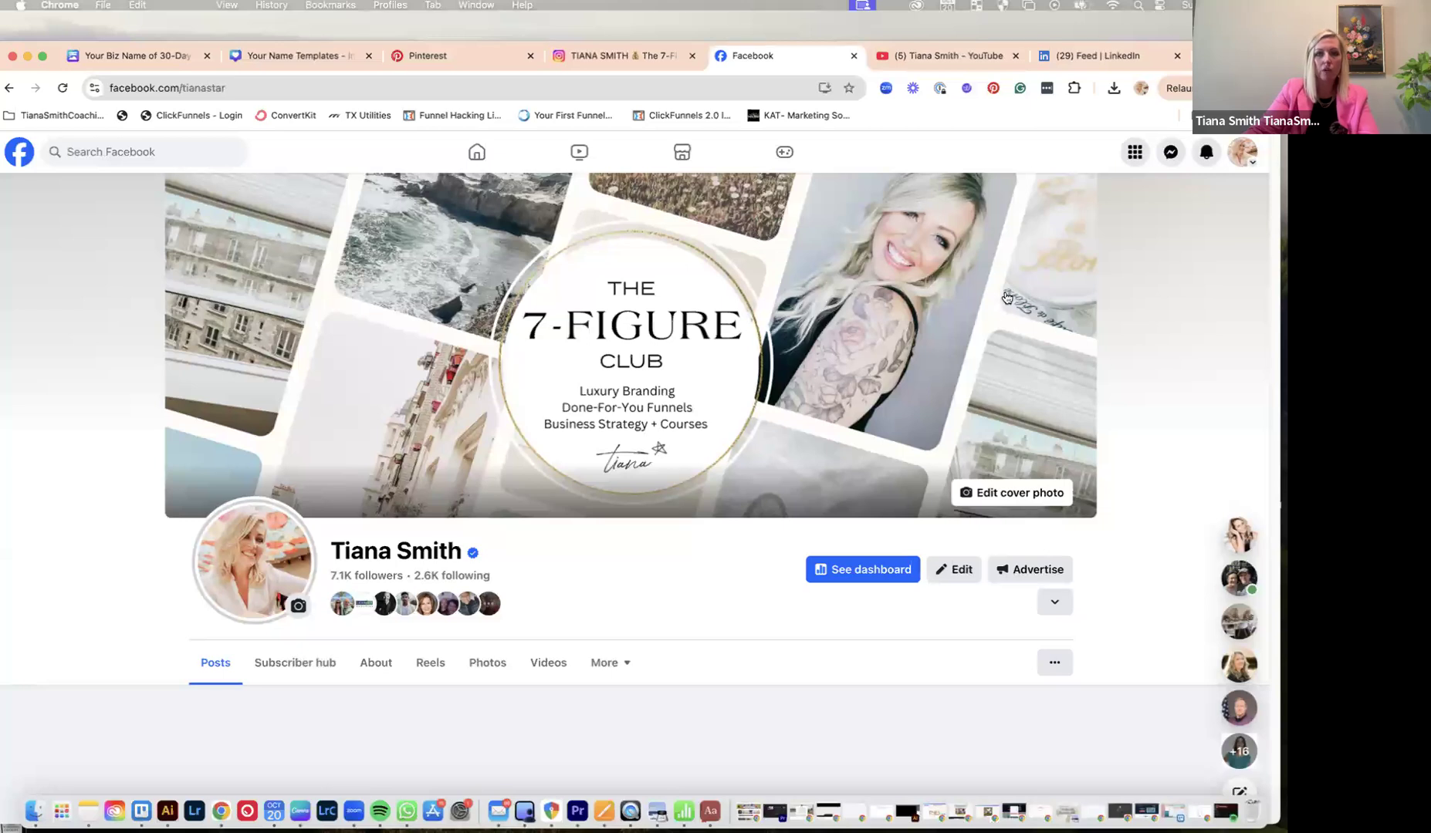
left_click_drag(412, 51, 420, 33)
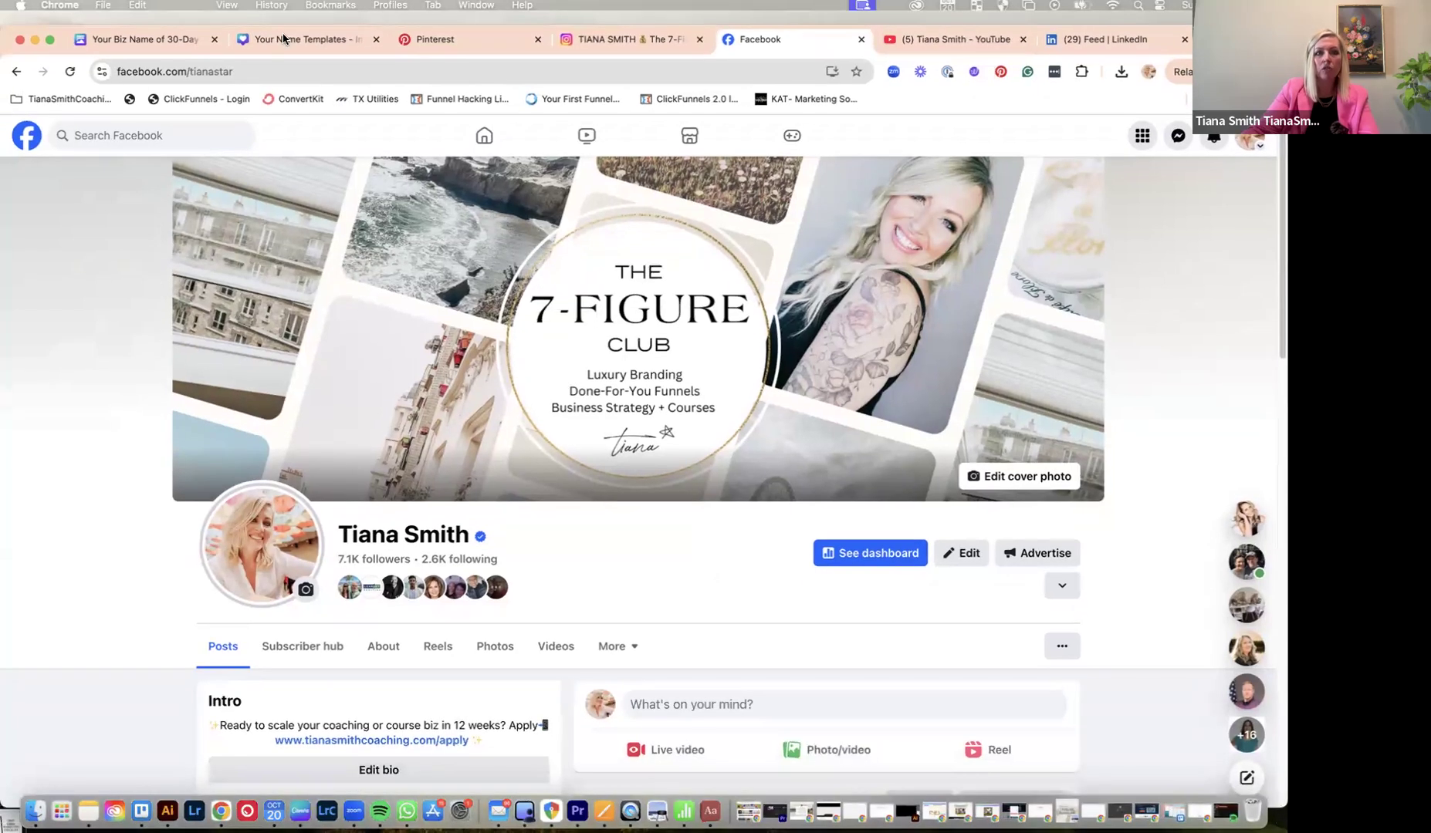
scroll(461, 617, "down", 4)
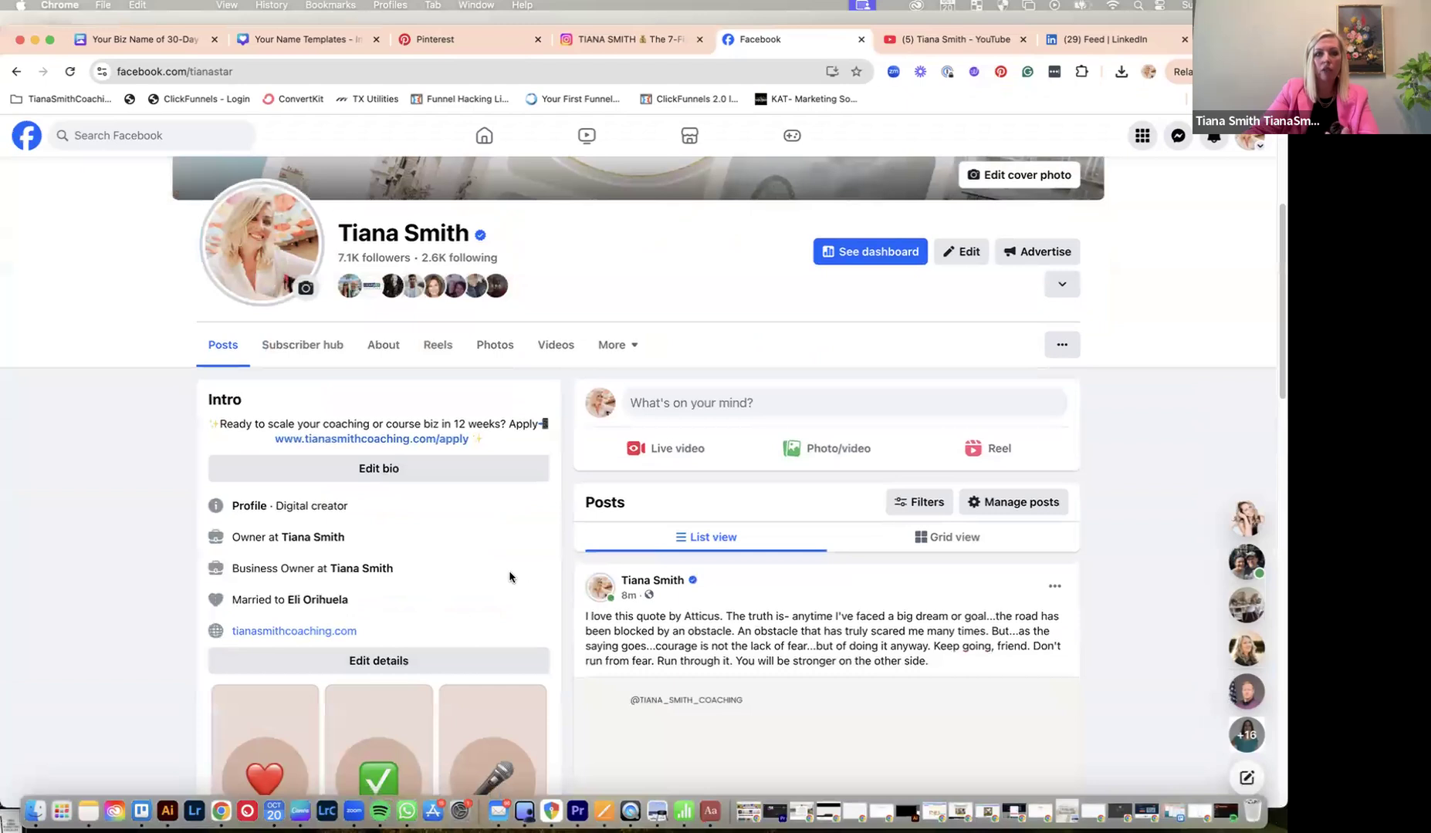
scroll(509, 577, "down", 3)
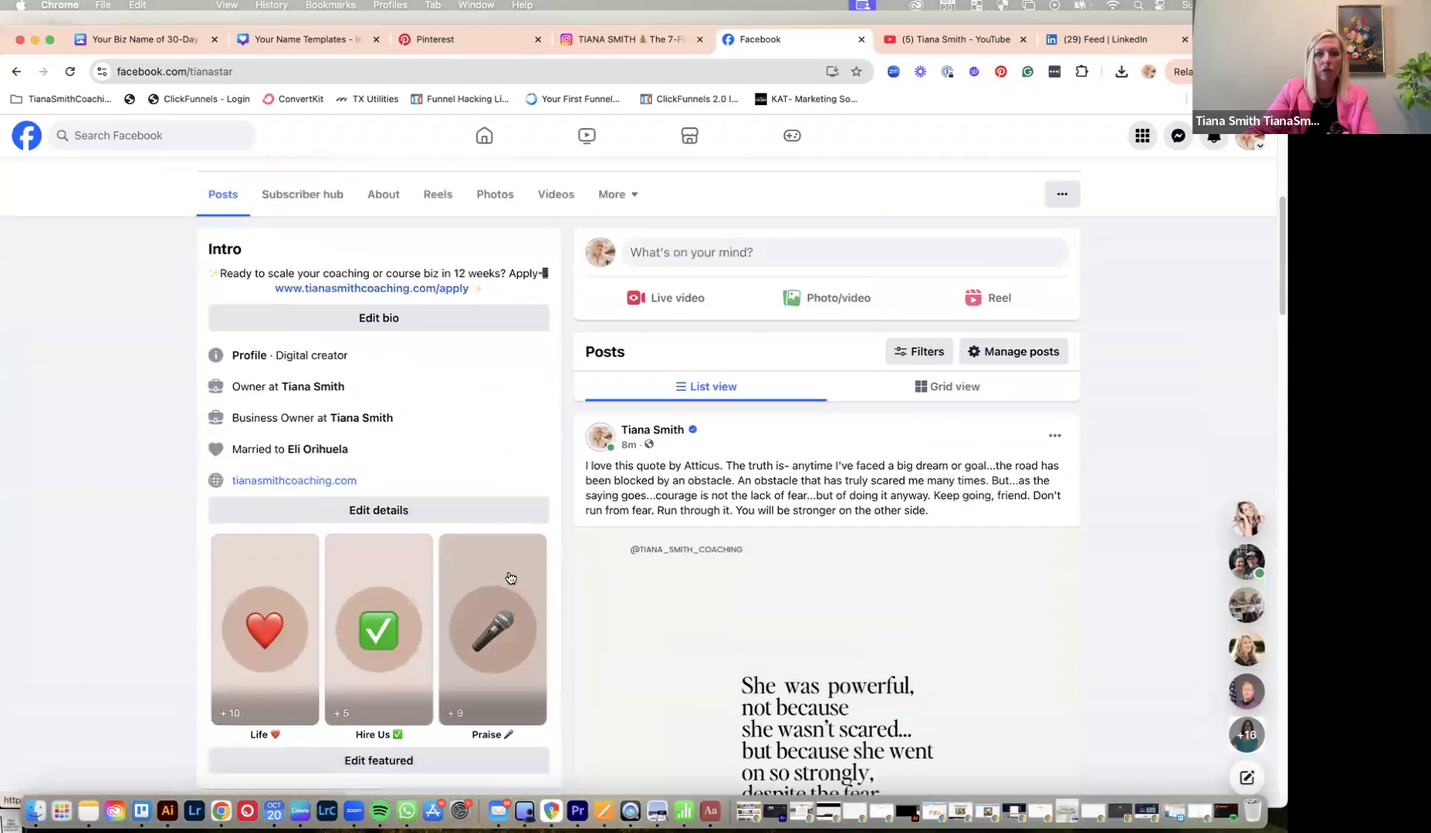
scroll(709, 236, "up", 1)
left_click(712, 315)
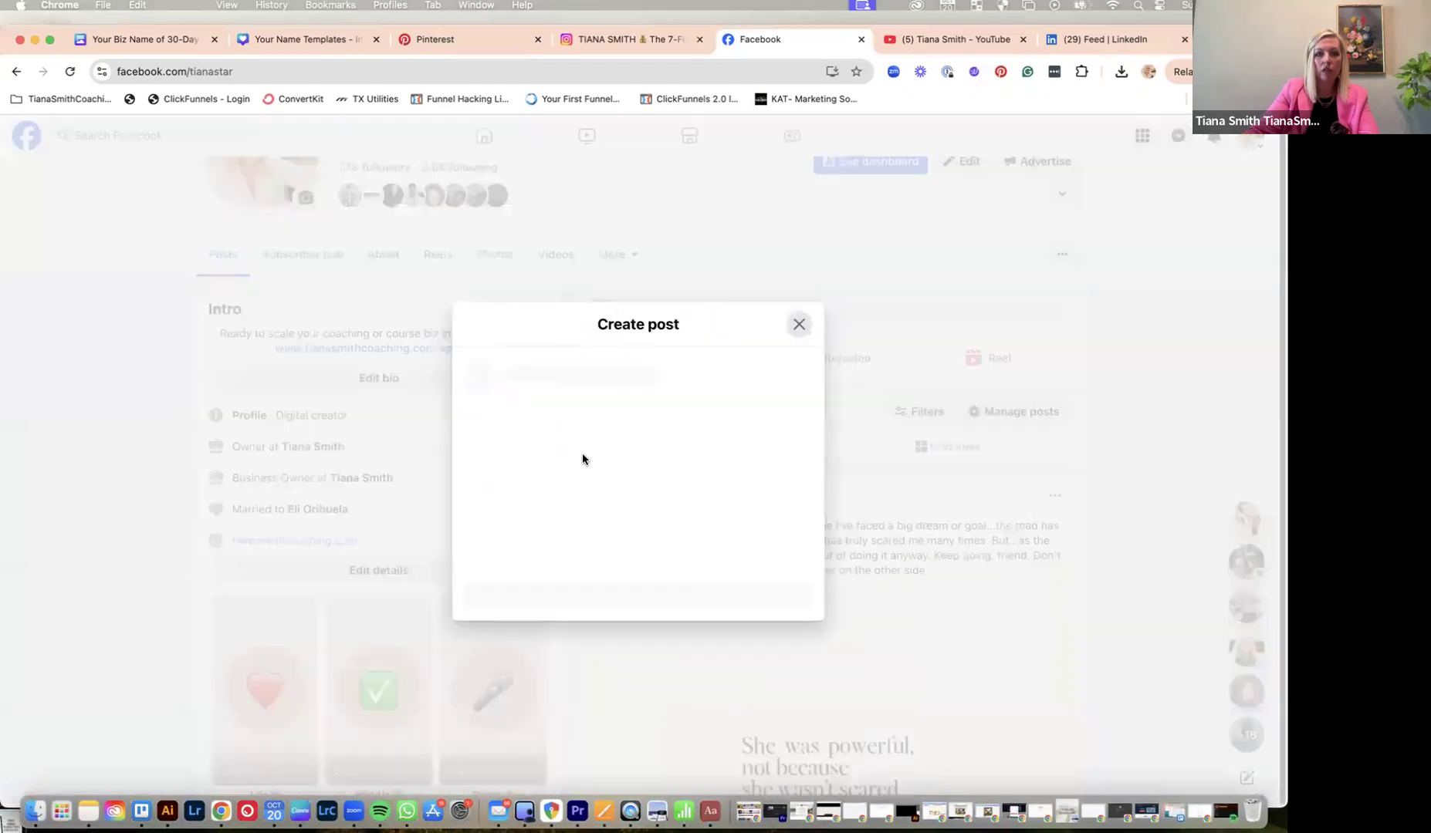
left_click(701, 574)
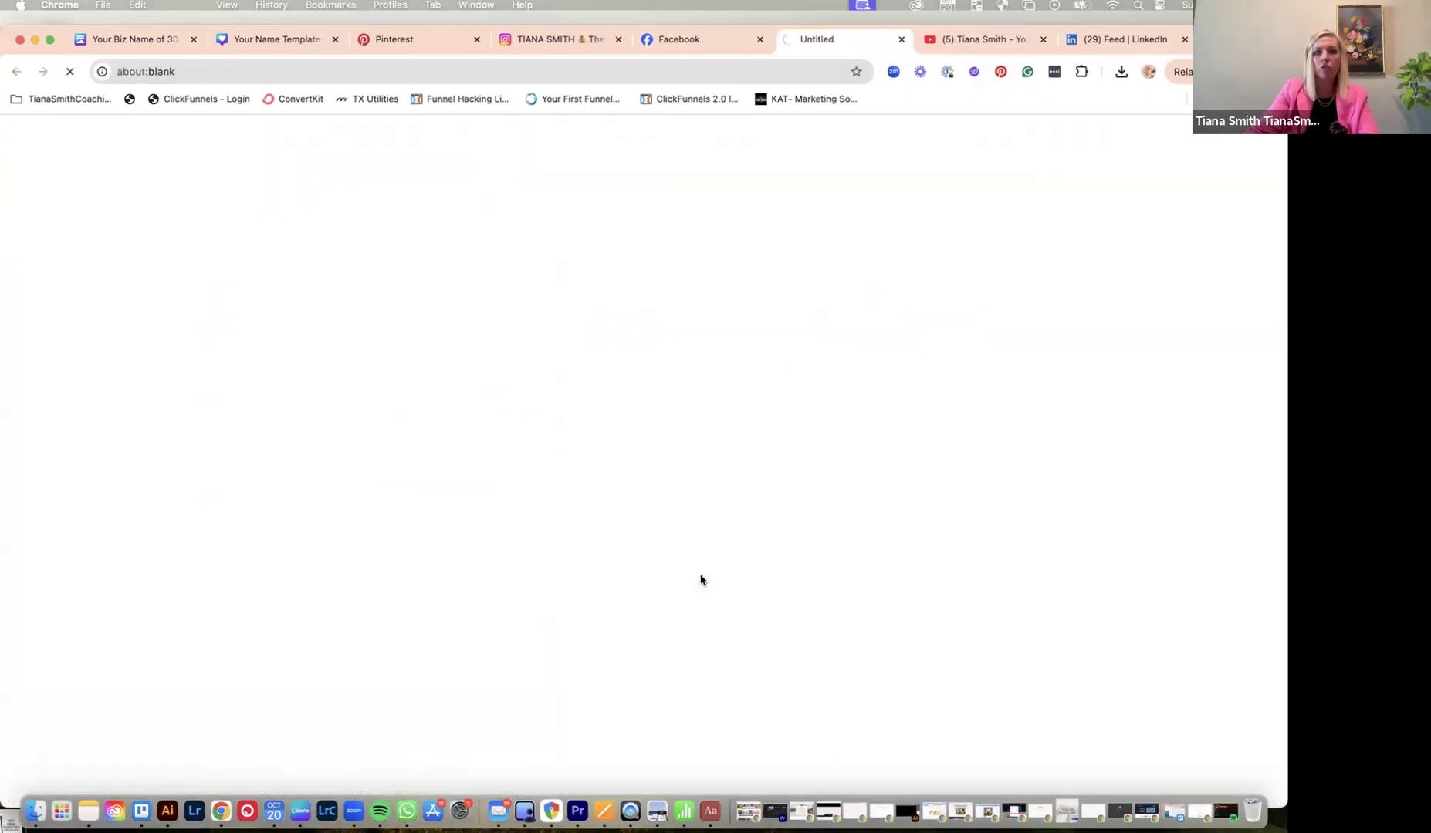
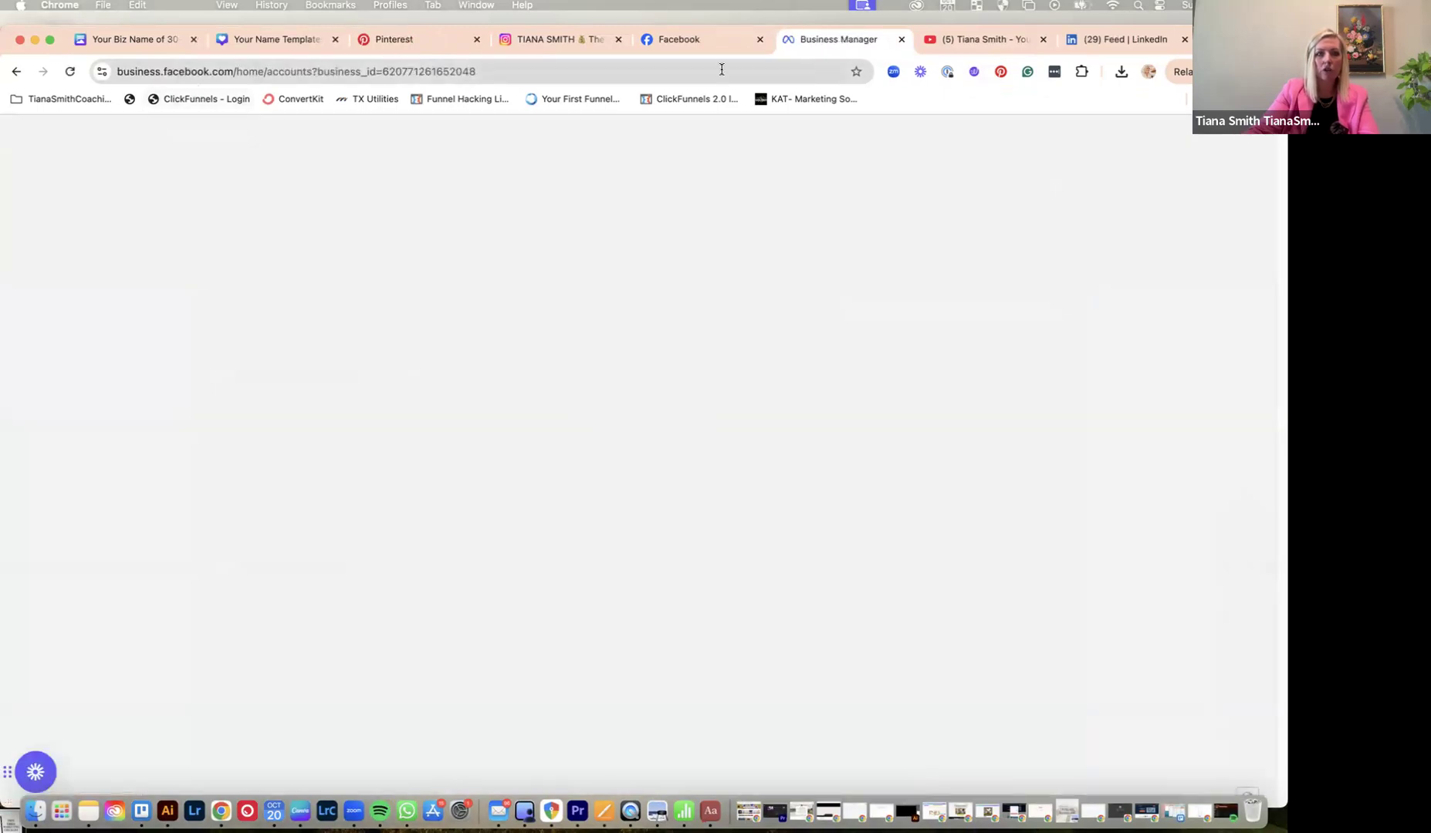
- Open the personal account in Ads Manager from the list of business portfolios, without creating a campaign
left_click(722, 70)
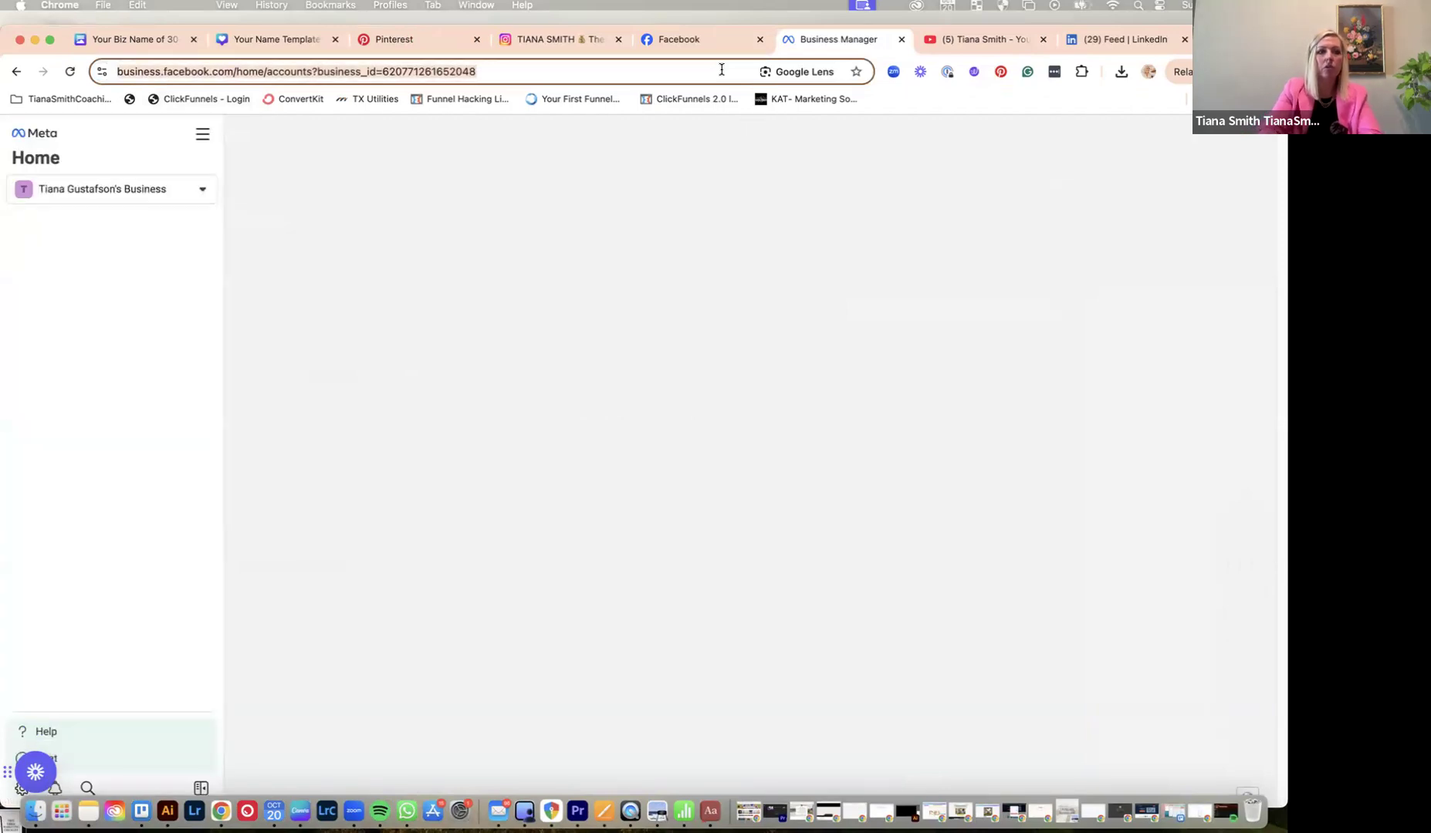
left_click(199, 190)
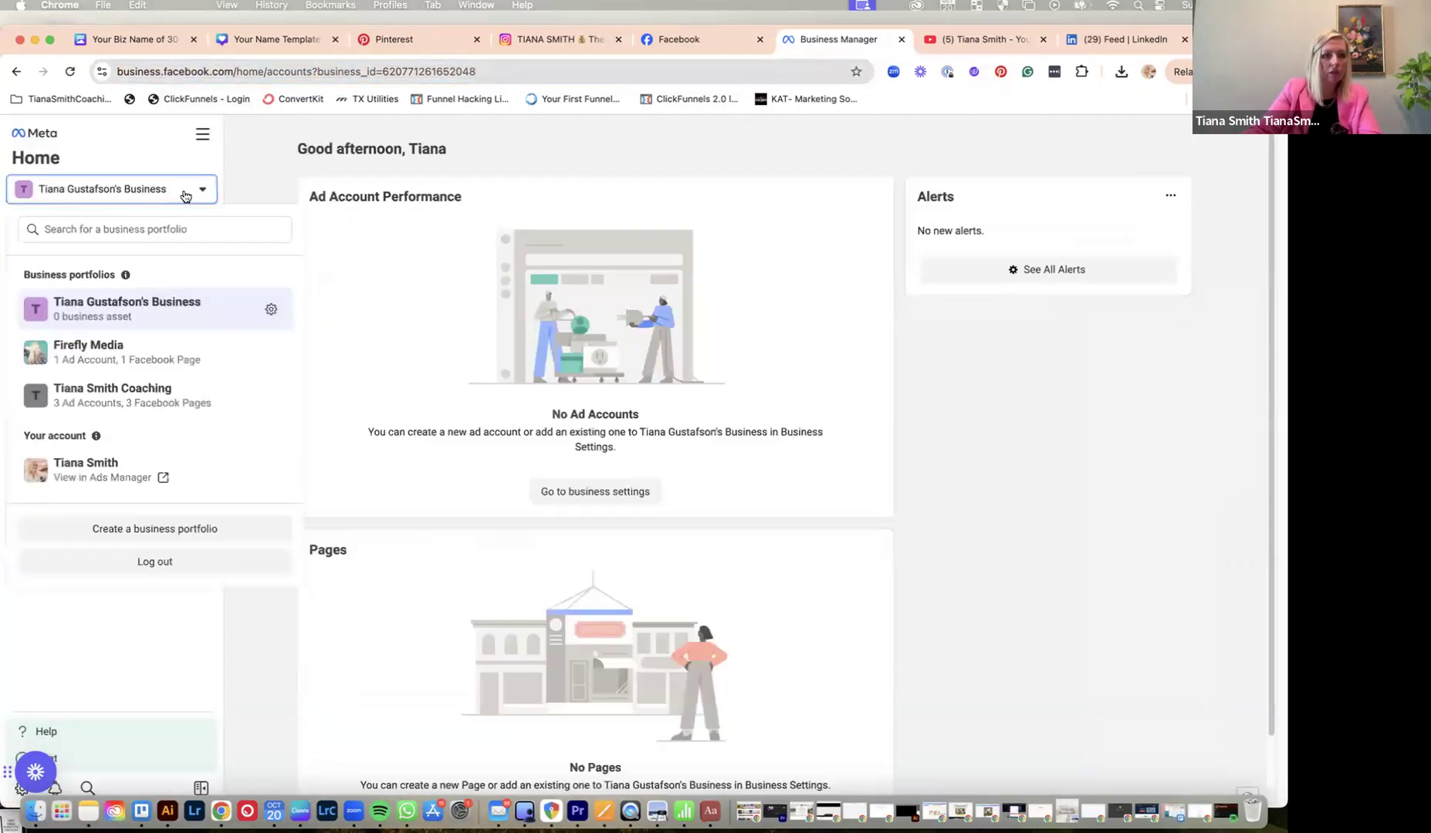
left_click(102, 477)
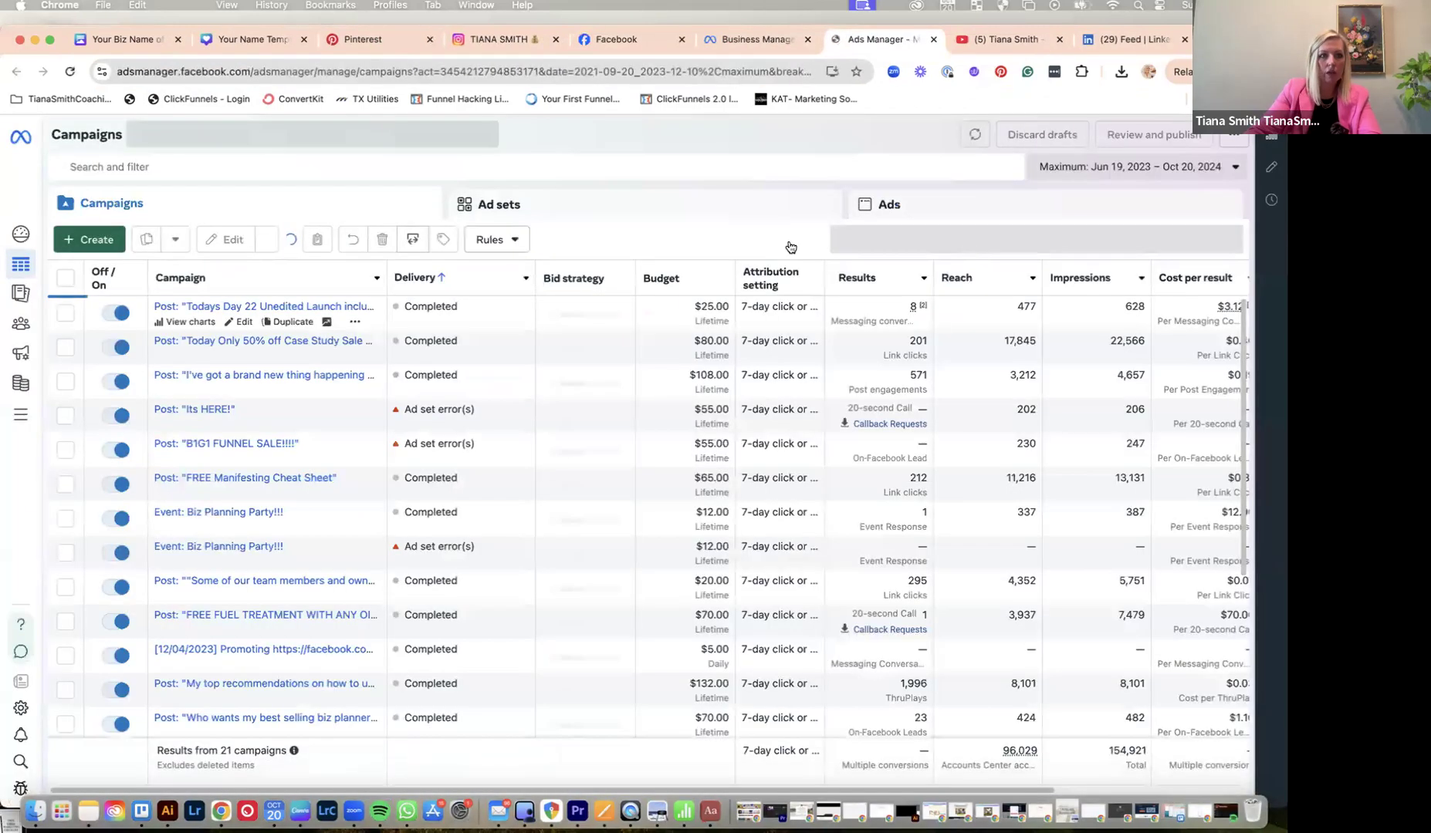
left_click(80, 239)
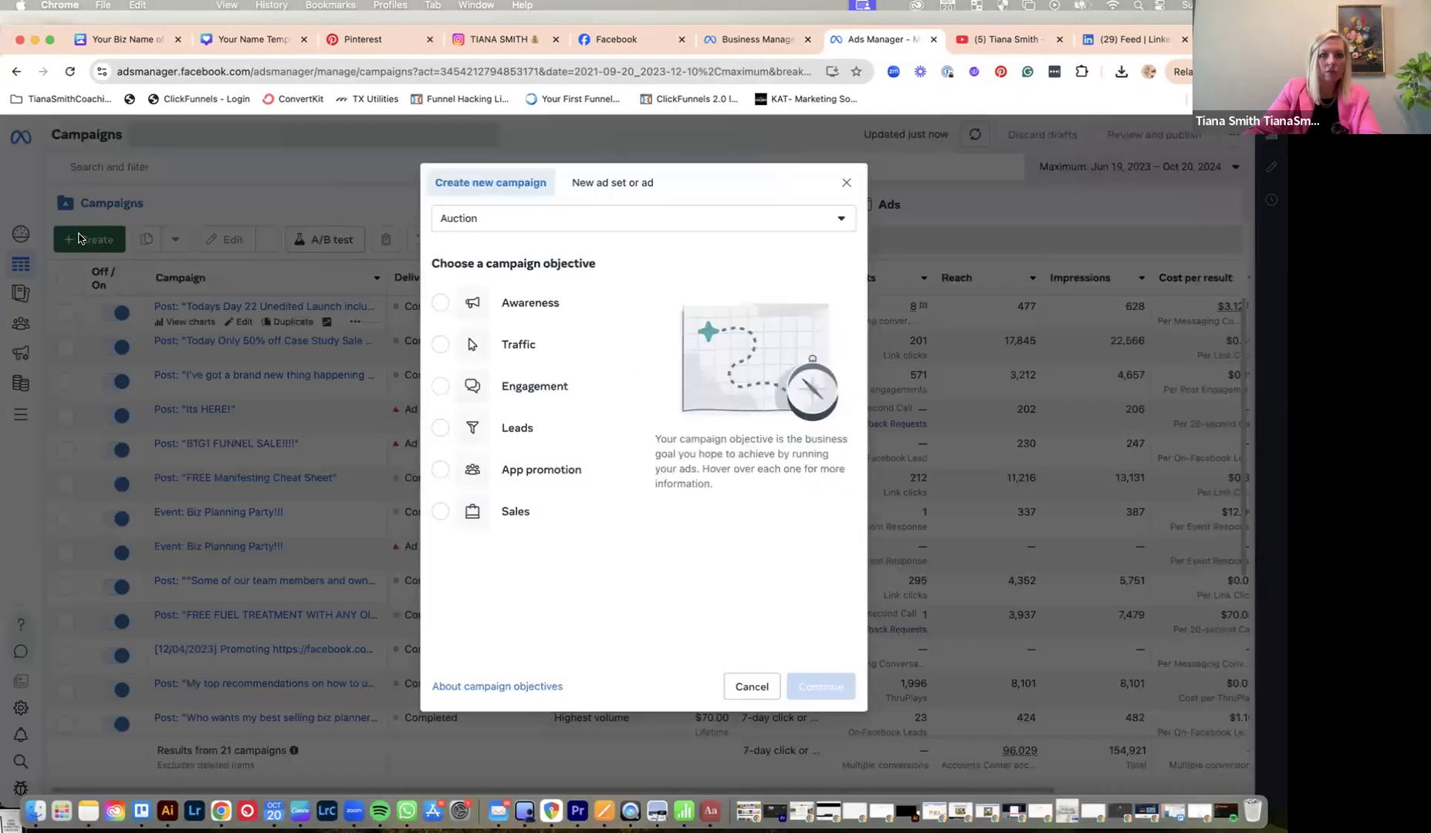
left_click(852, 186)
- Open the Planner from the full list of Meta tools and start a new post
mouse_move(31, 302)
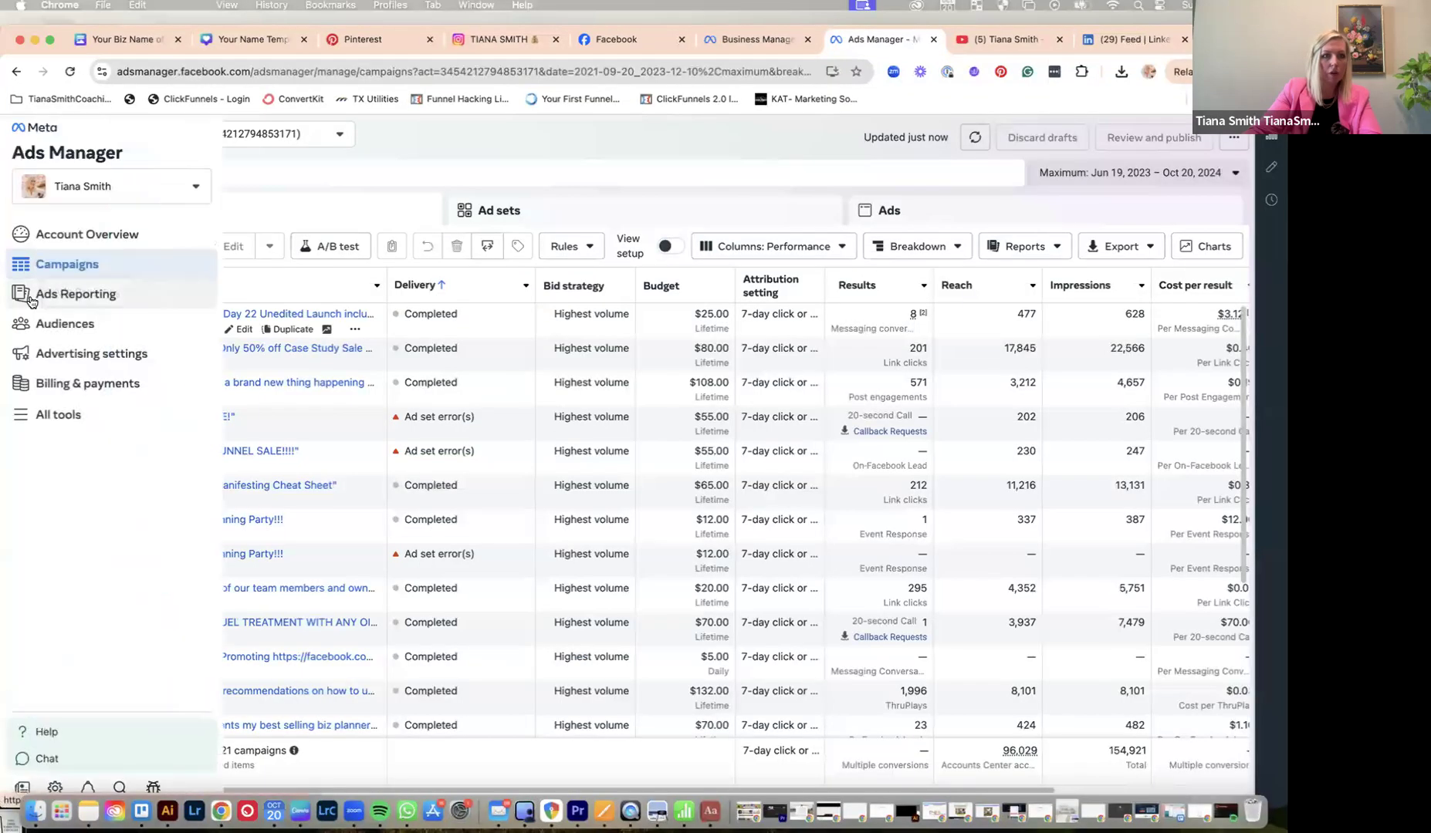
left_click(57, 416)
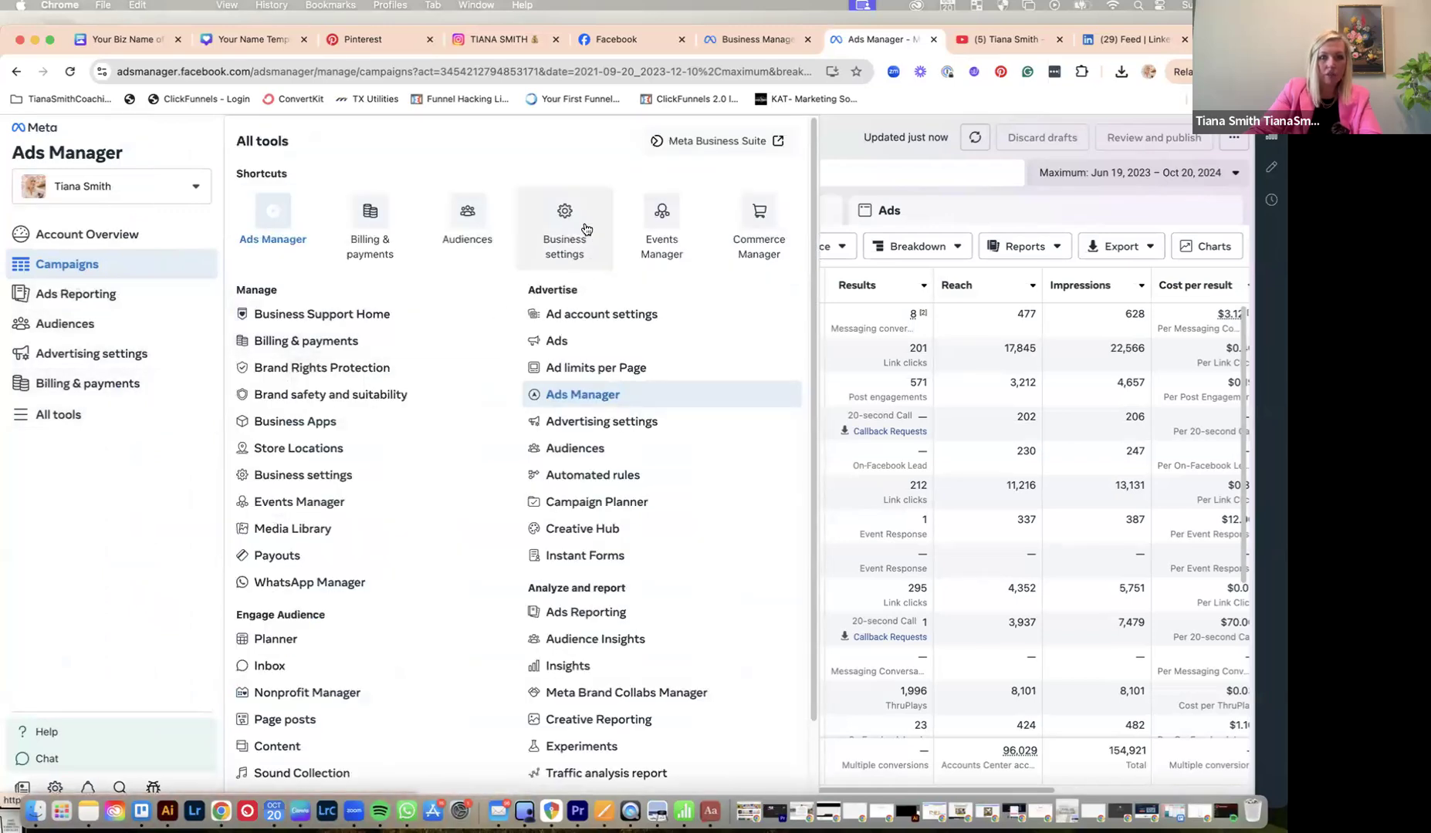
left_click(299, 641)
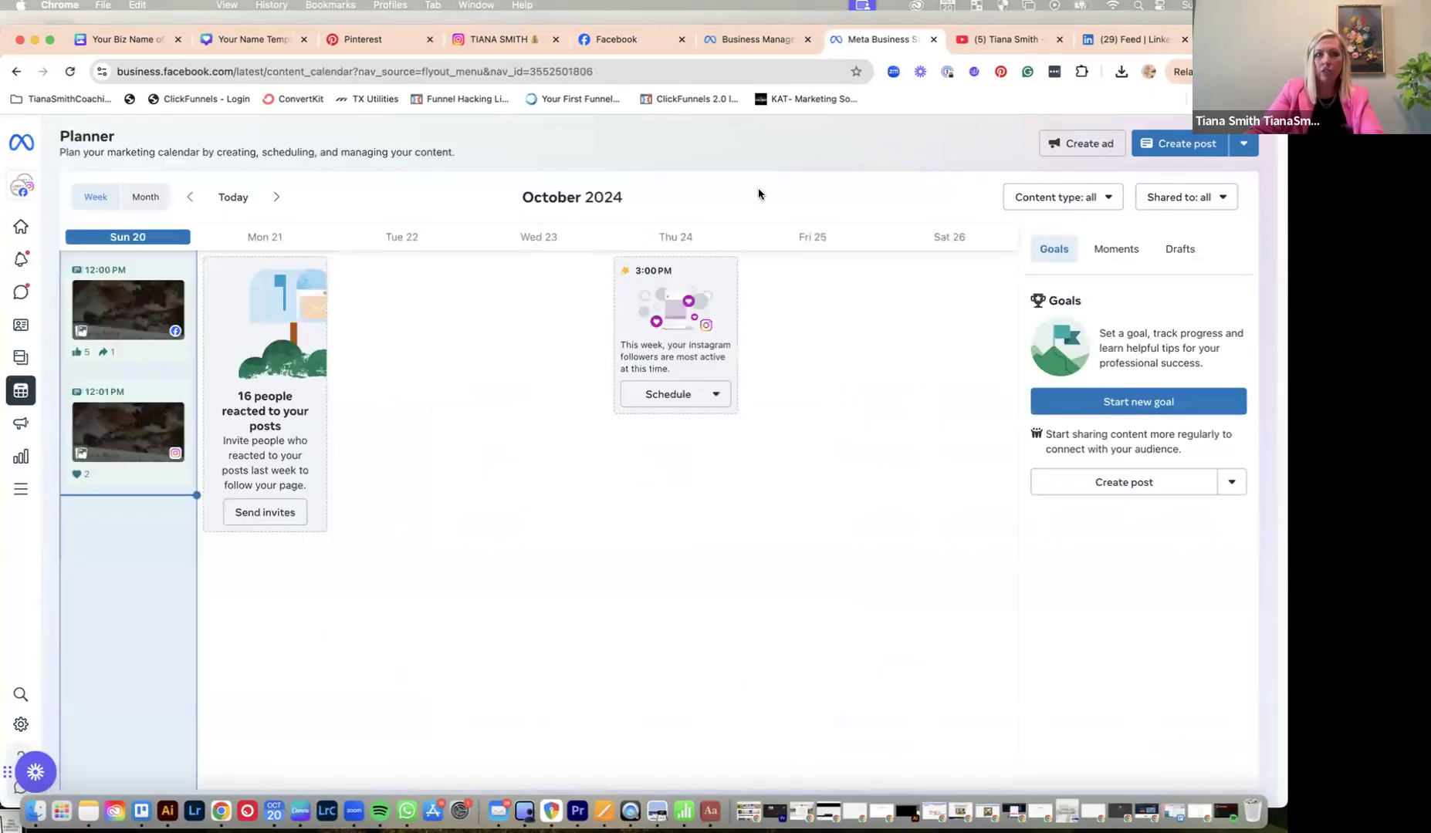
left_click(1180, 146)
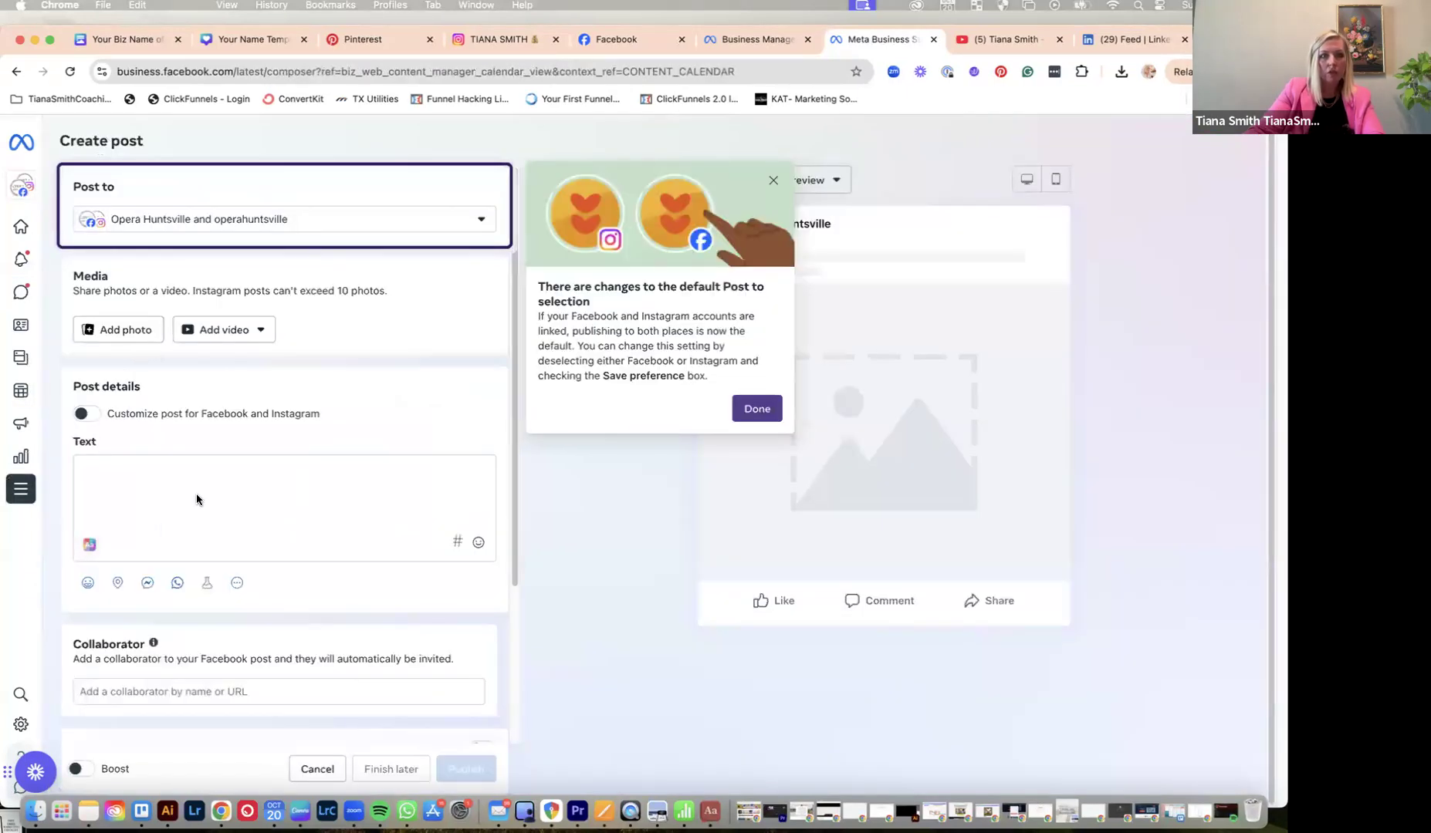
- Switch the composer from Opera Huntsville to the owner's coaching Facebook page and its linked Instagram account
left_click(341, 214)
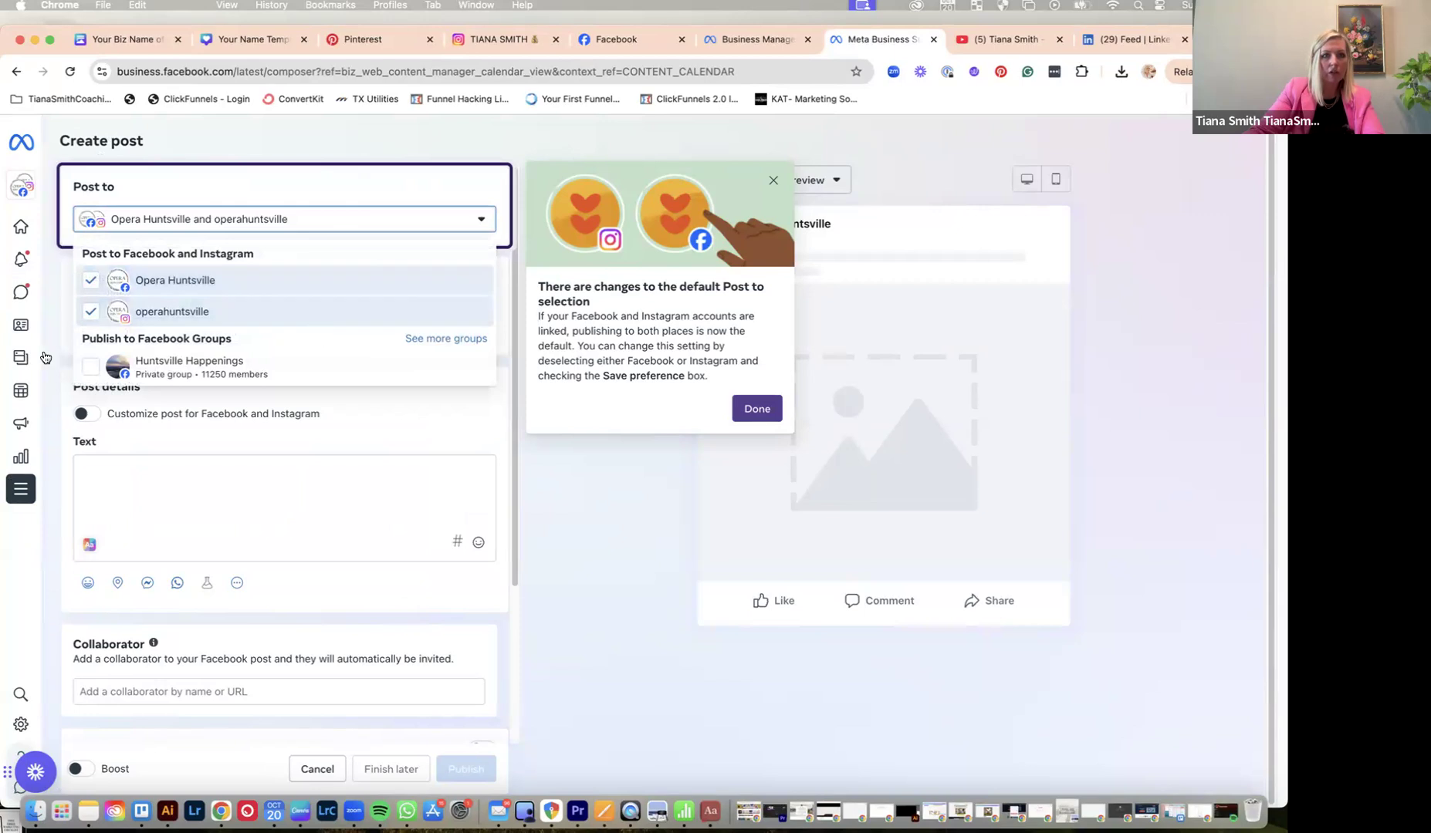
left_click(28, 197)
scroll(100, 532, "down", 5)
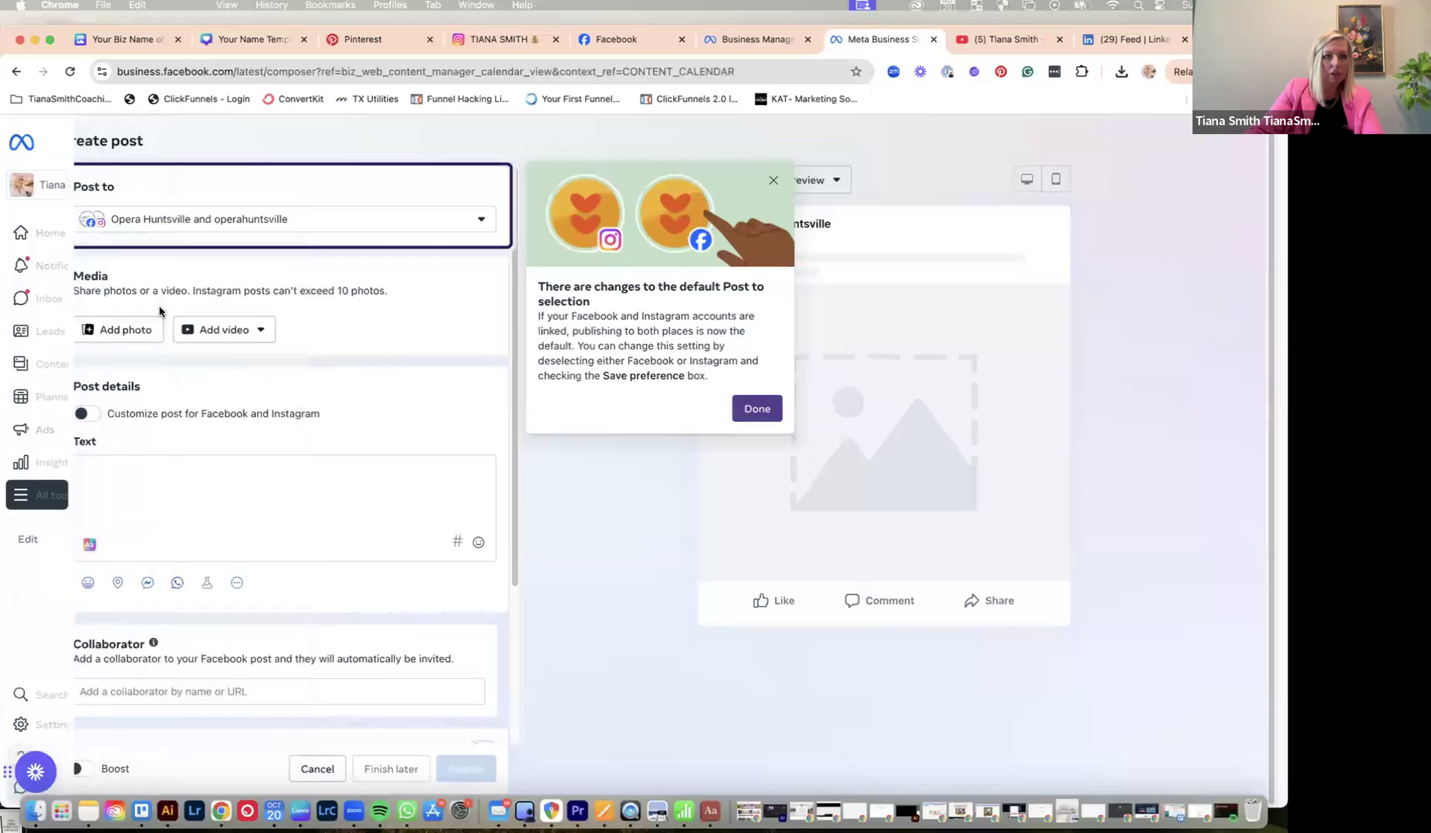
mouse_move(23, 232)
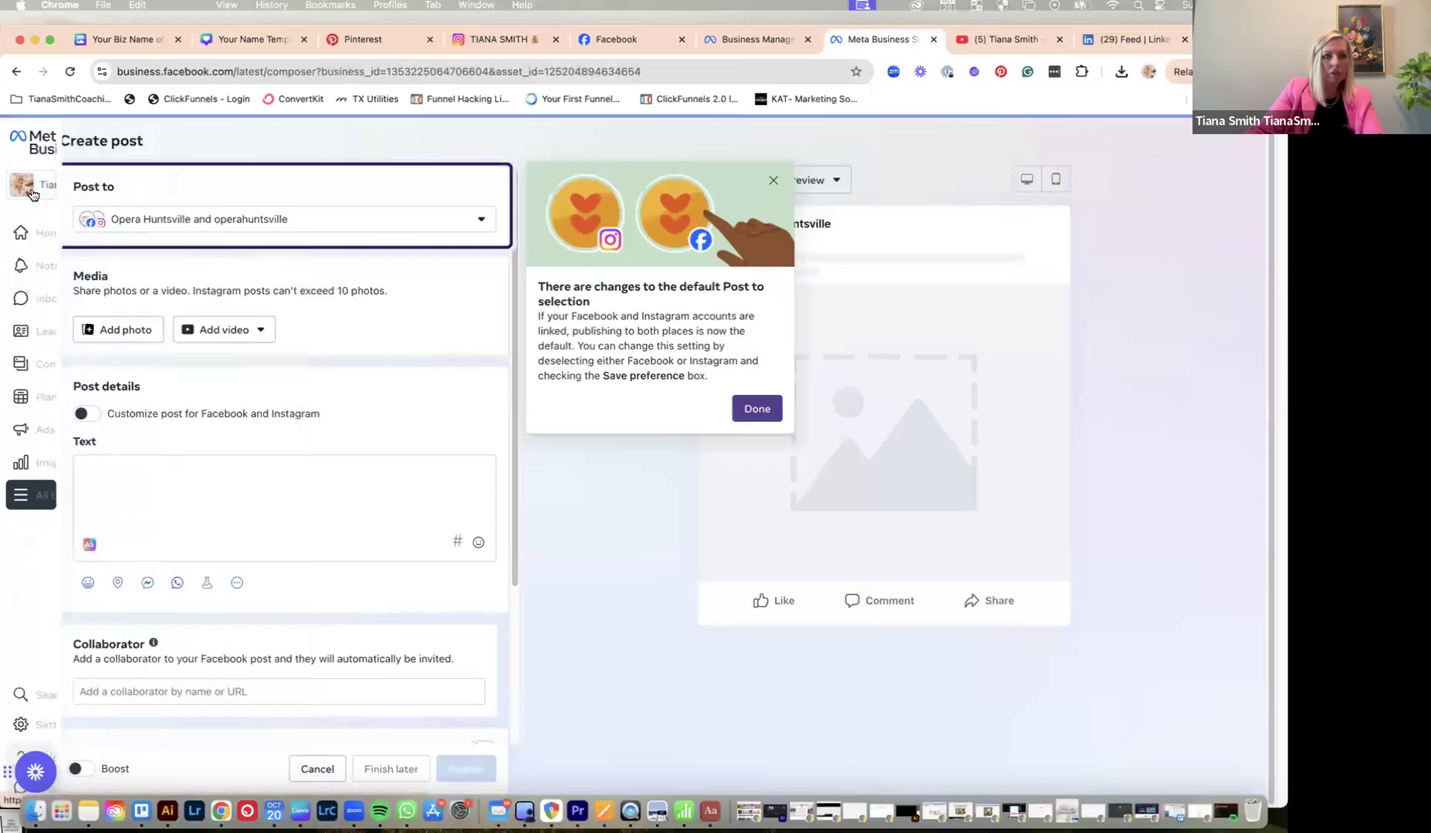
left_click(329, 215)
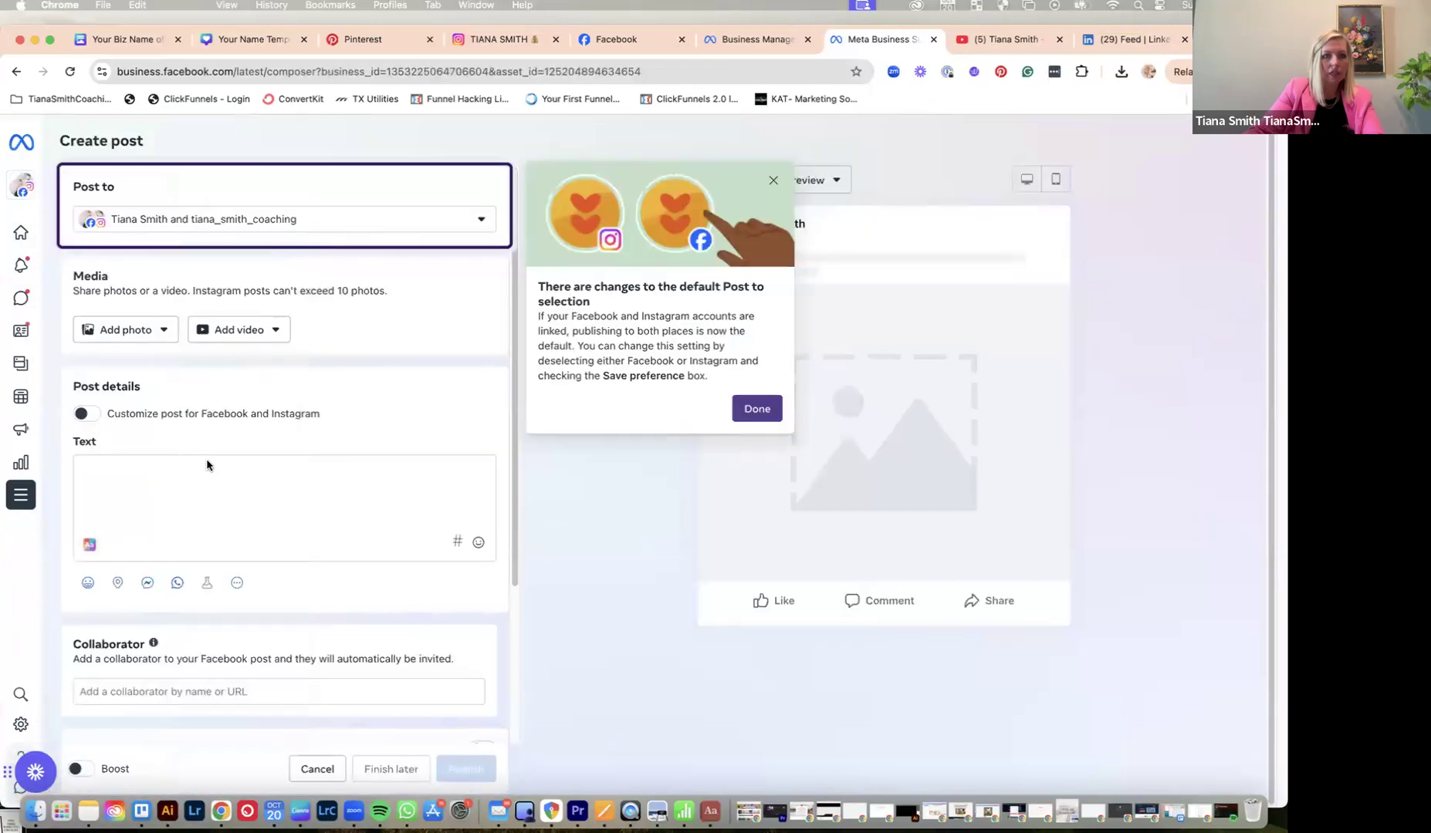
- Insert the full YouTube post caption as the post text and attach CTA Post.png from the Desktop
left_click(209, 484)
type("Did you know you can blow up your YouTube, Instagram Reels and Facebook Reels with a simple 1 minute video of the day...that you film and edit yourself in just minutes. I have a FREE Video Marketing Checklist plus a bonus video walk through of exactly how I've done this for years. Comment VIDEO if you want it now- my gift to you! Today only! (it's usually only in my paid courses!)")
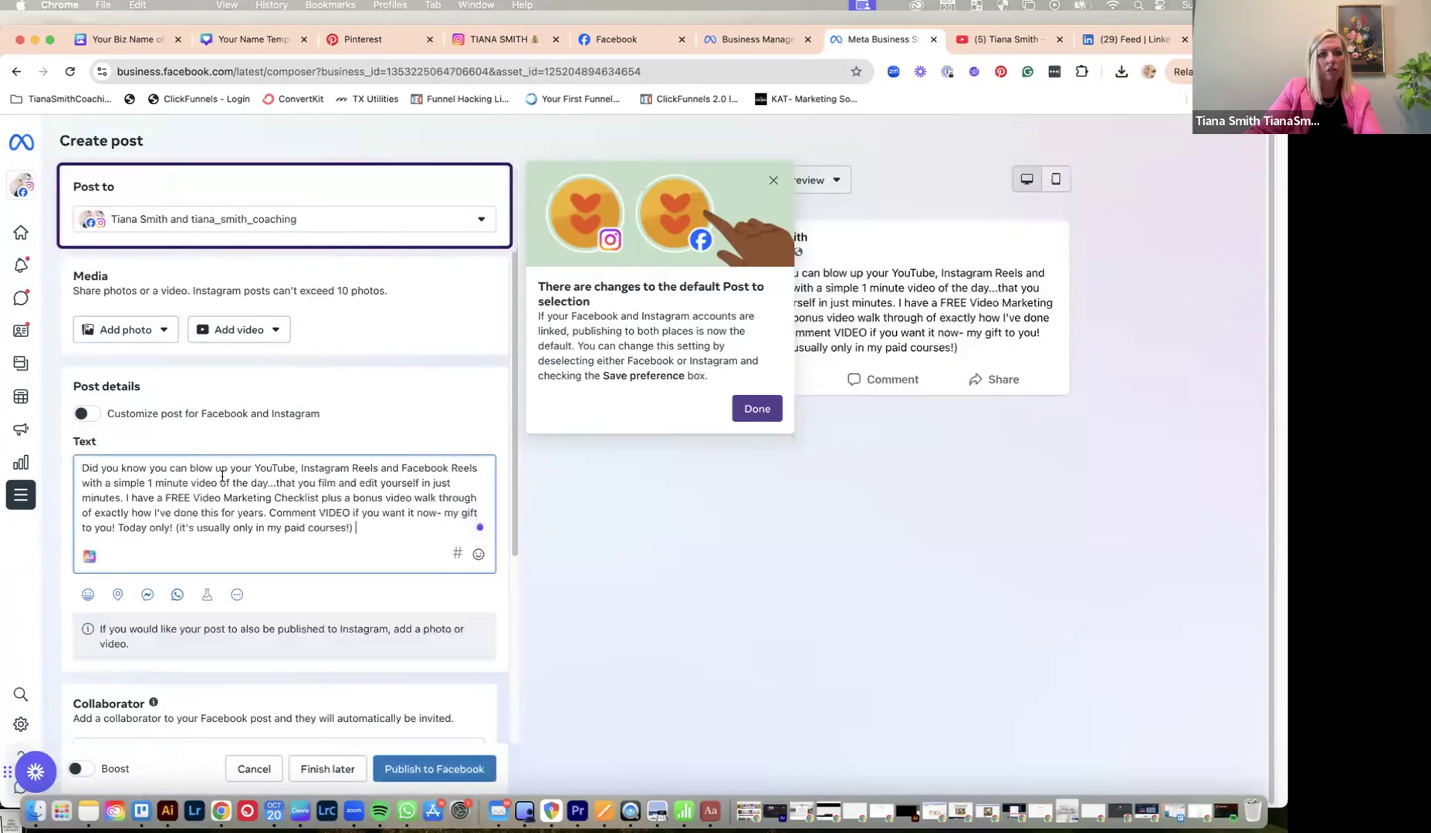
left_click(132, 328)
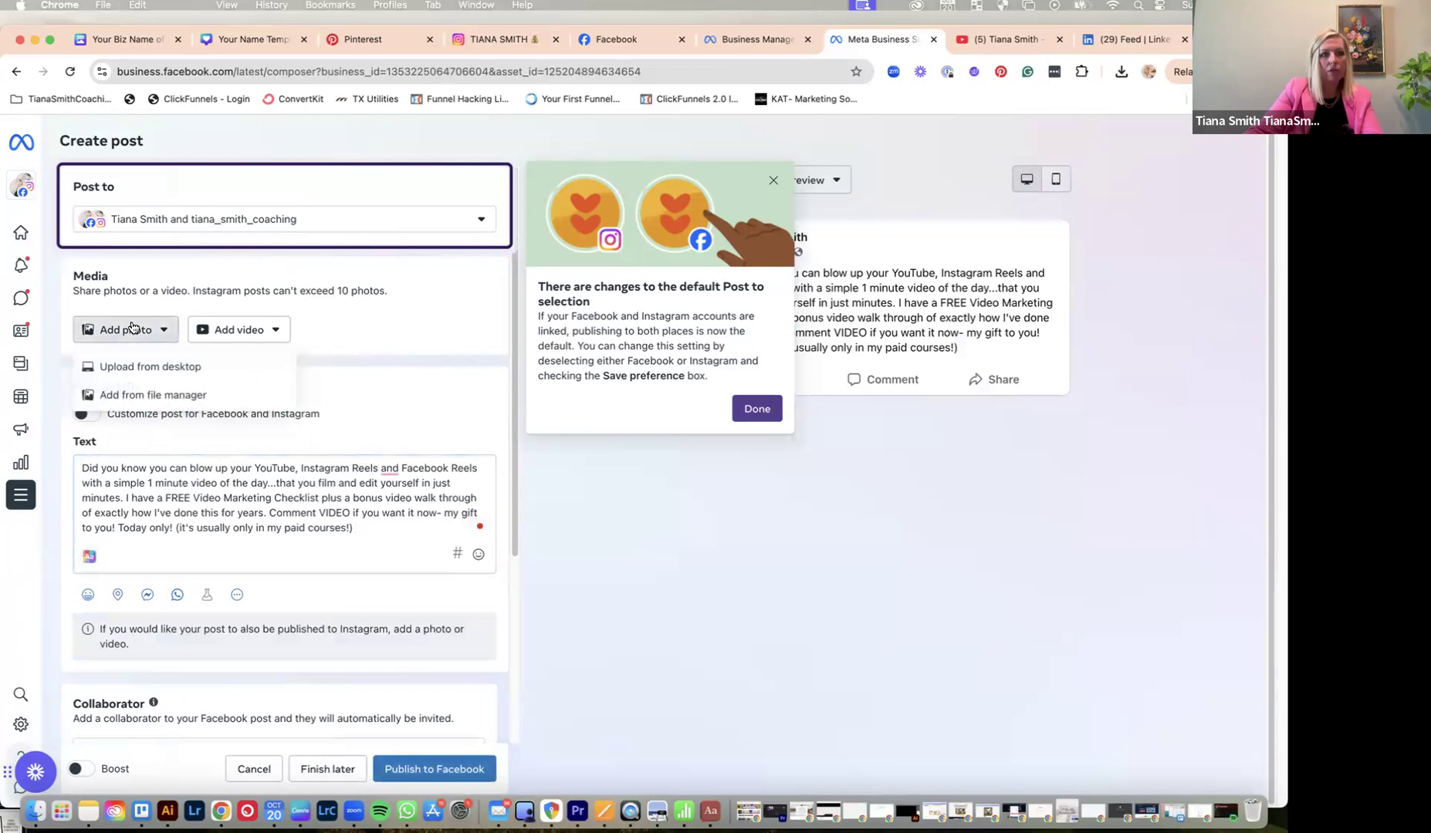
left_click(133, 368)
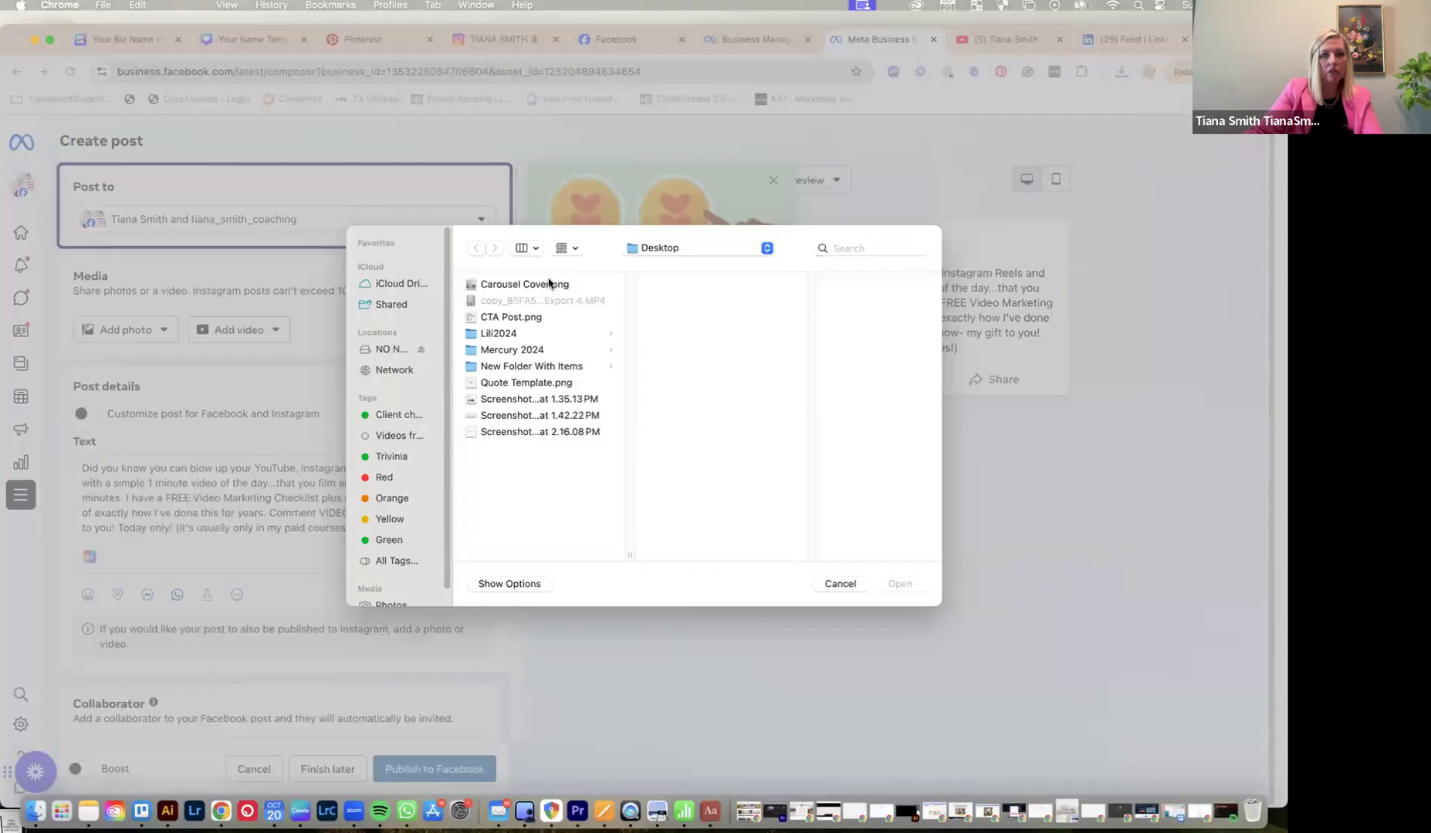
left_click(554, 283)
left_click(520, 318)
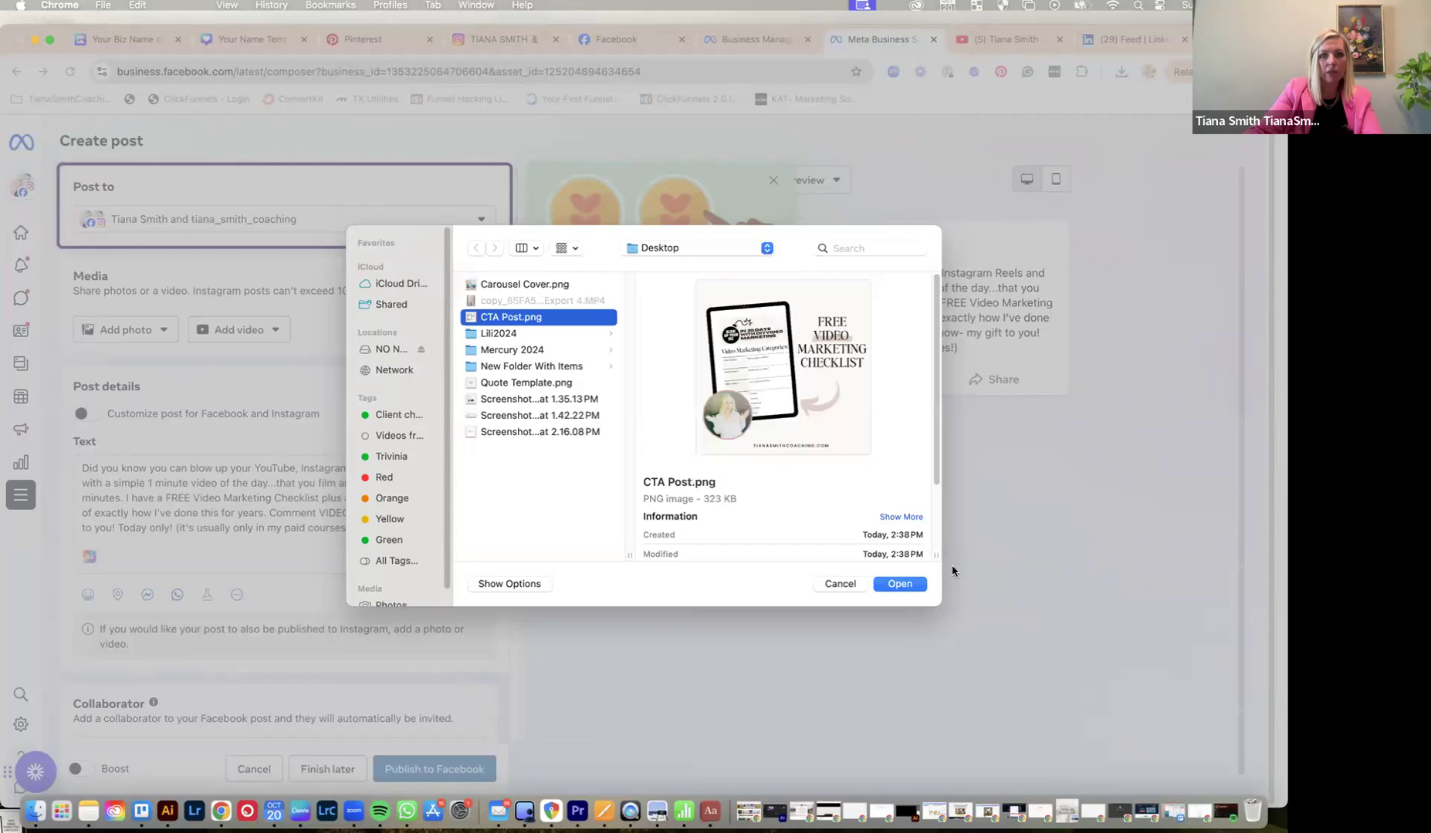
left_click(899, 584)
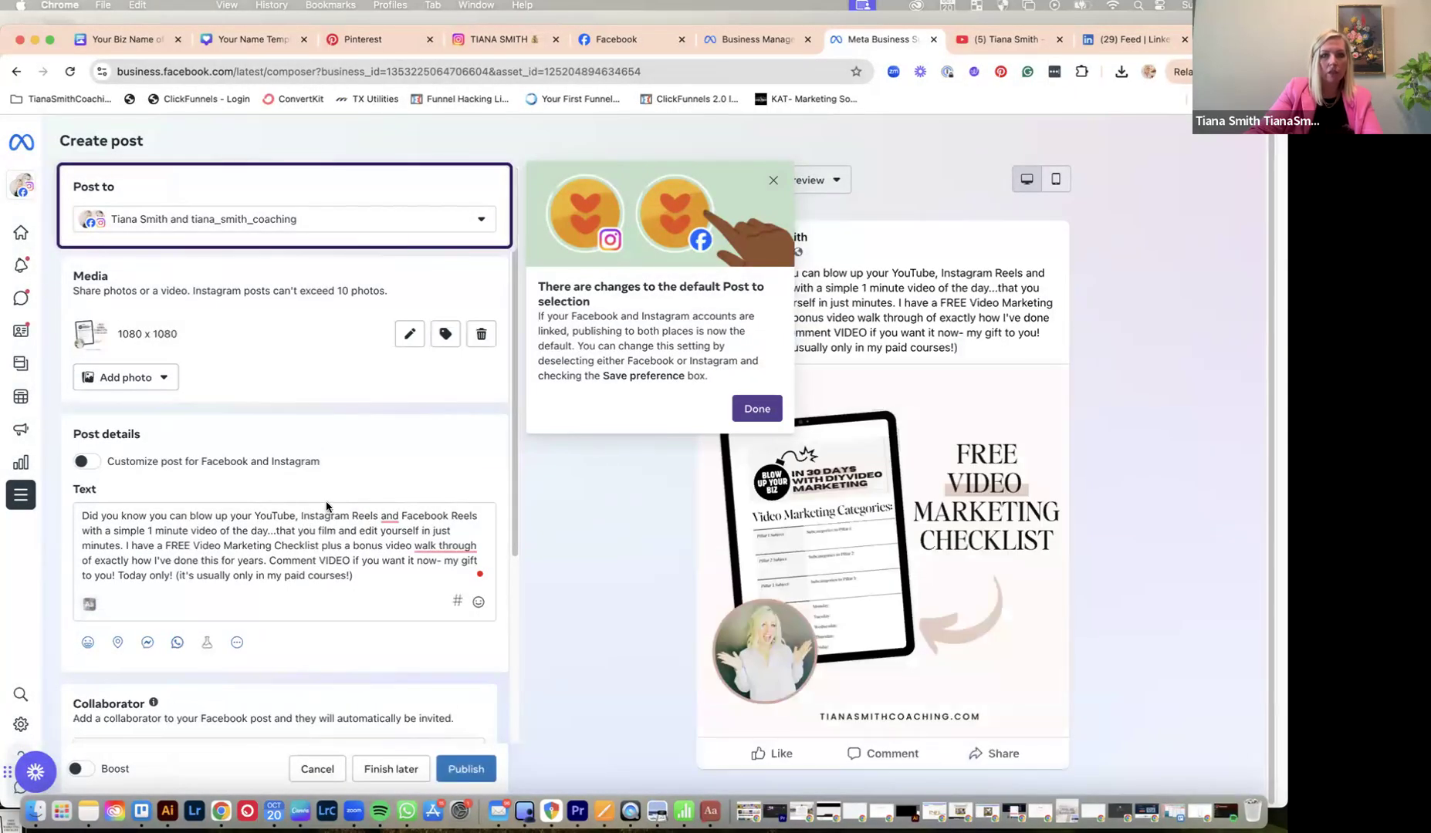
- Dismiss the notice about the default Post to selection and turn on date and time scheduling for the post
left_click(954, 398)
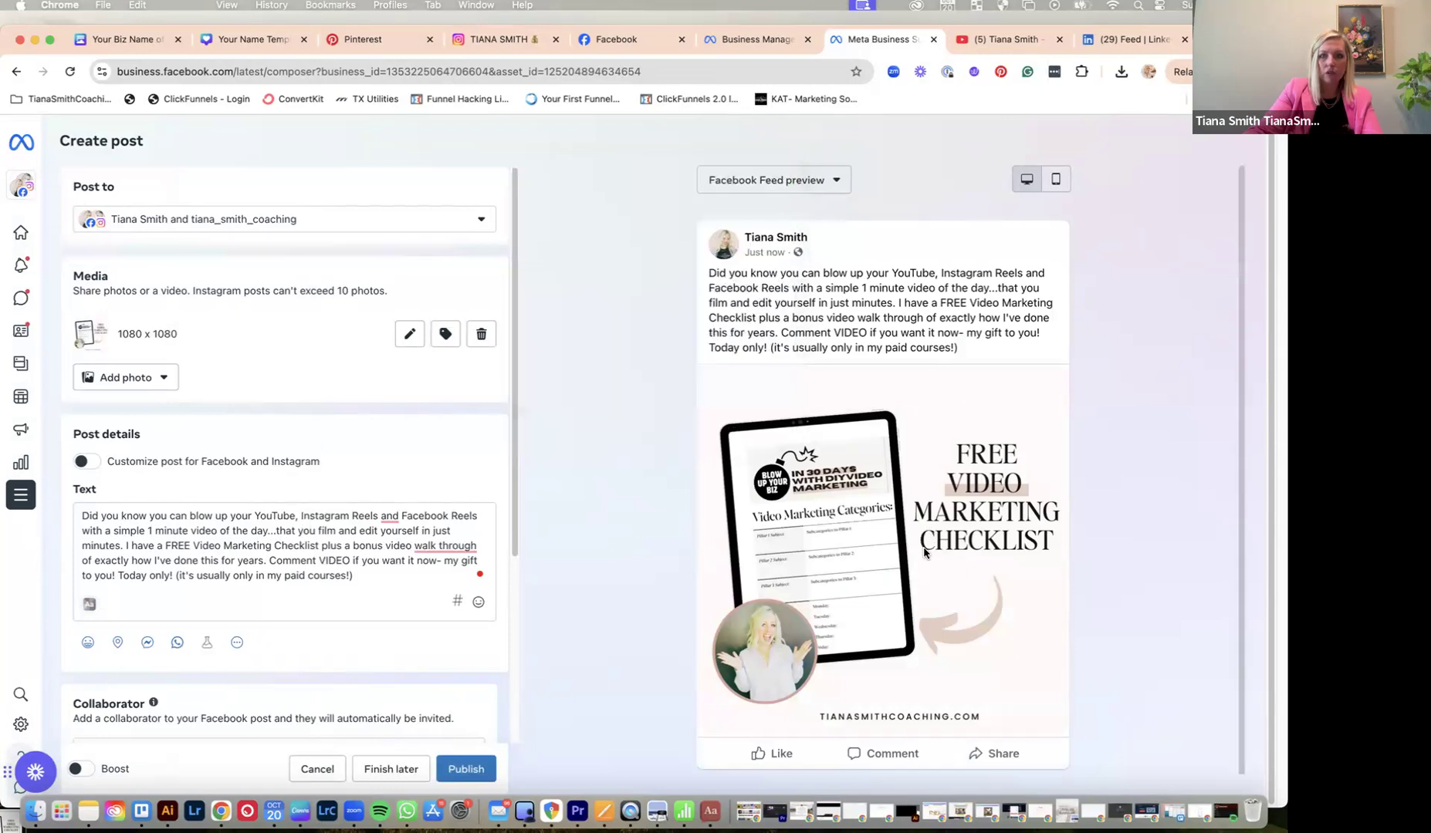
scroll(924, 553, "down", 1)
scroll(361, 550, "down", 4)
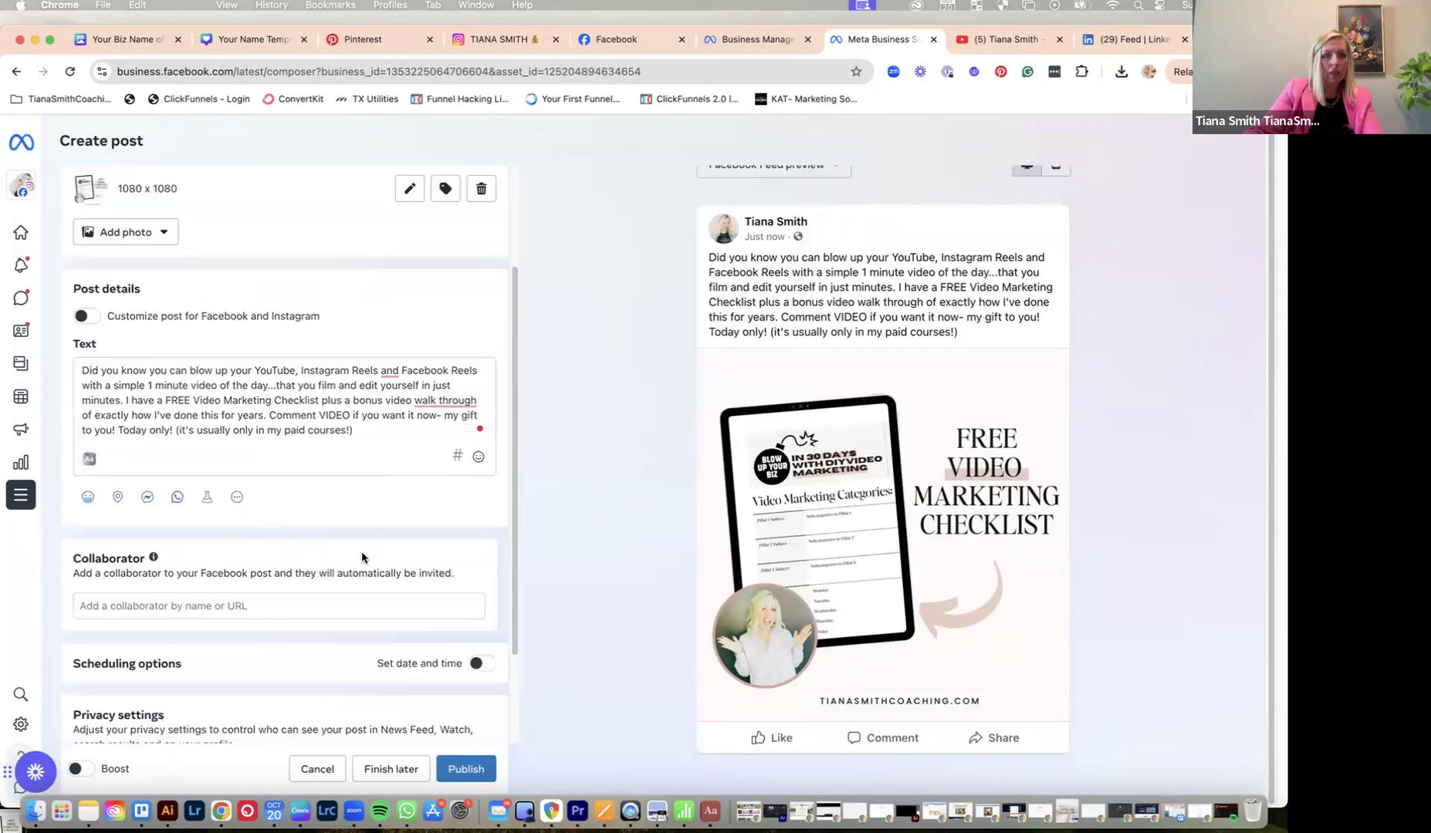
scroll(361, 551, "down", 3)
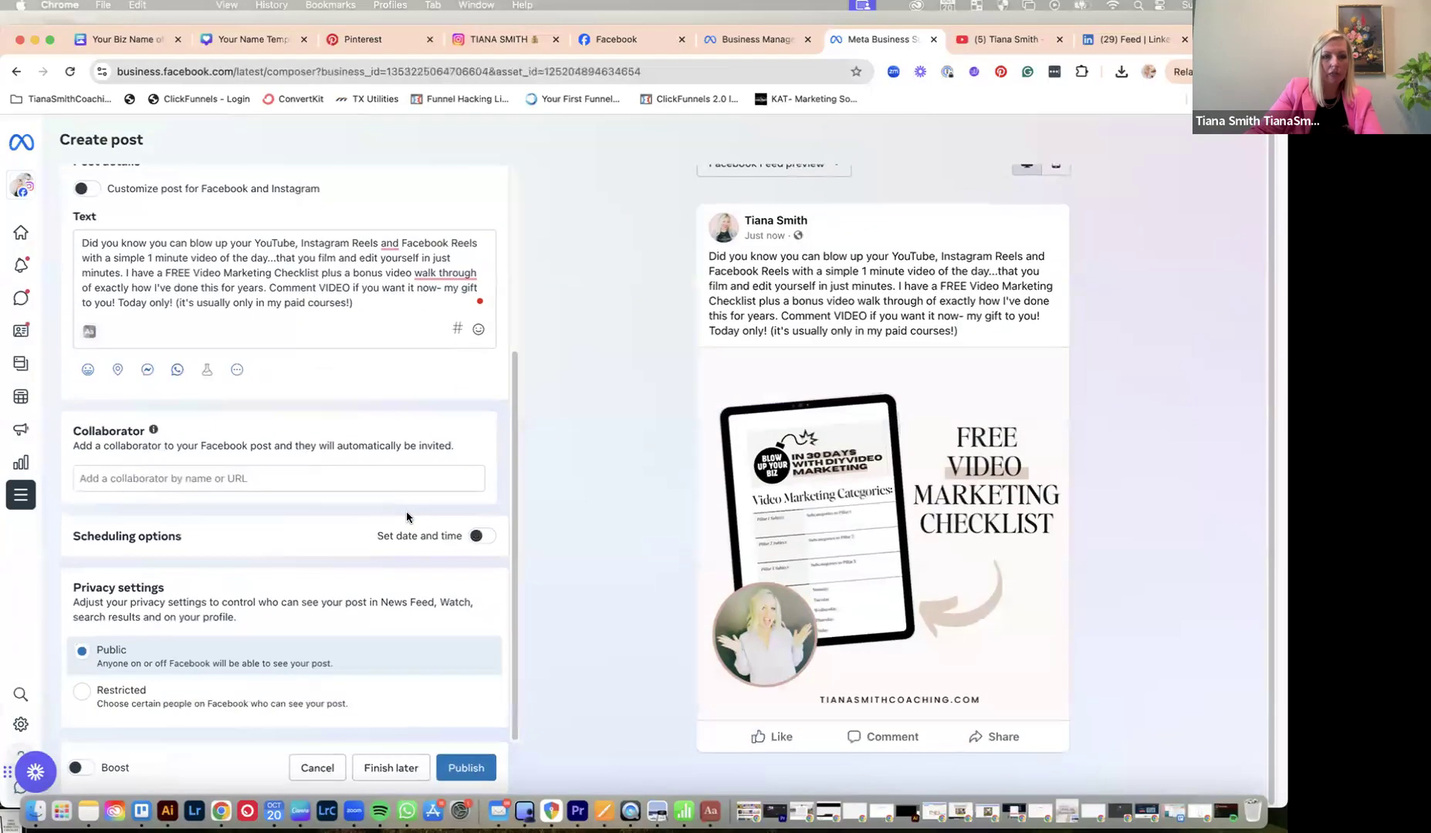
left_click(479, 542)
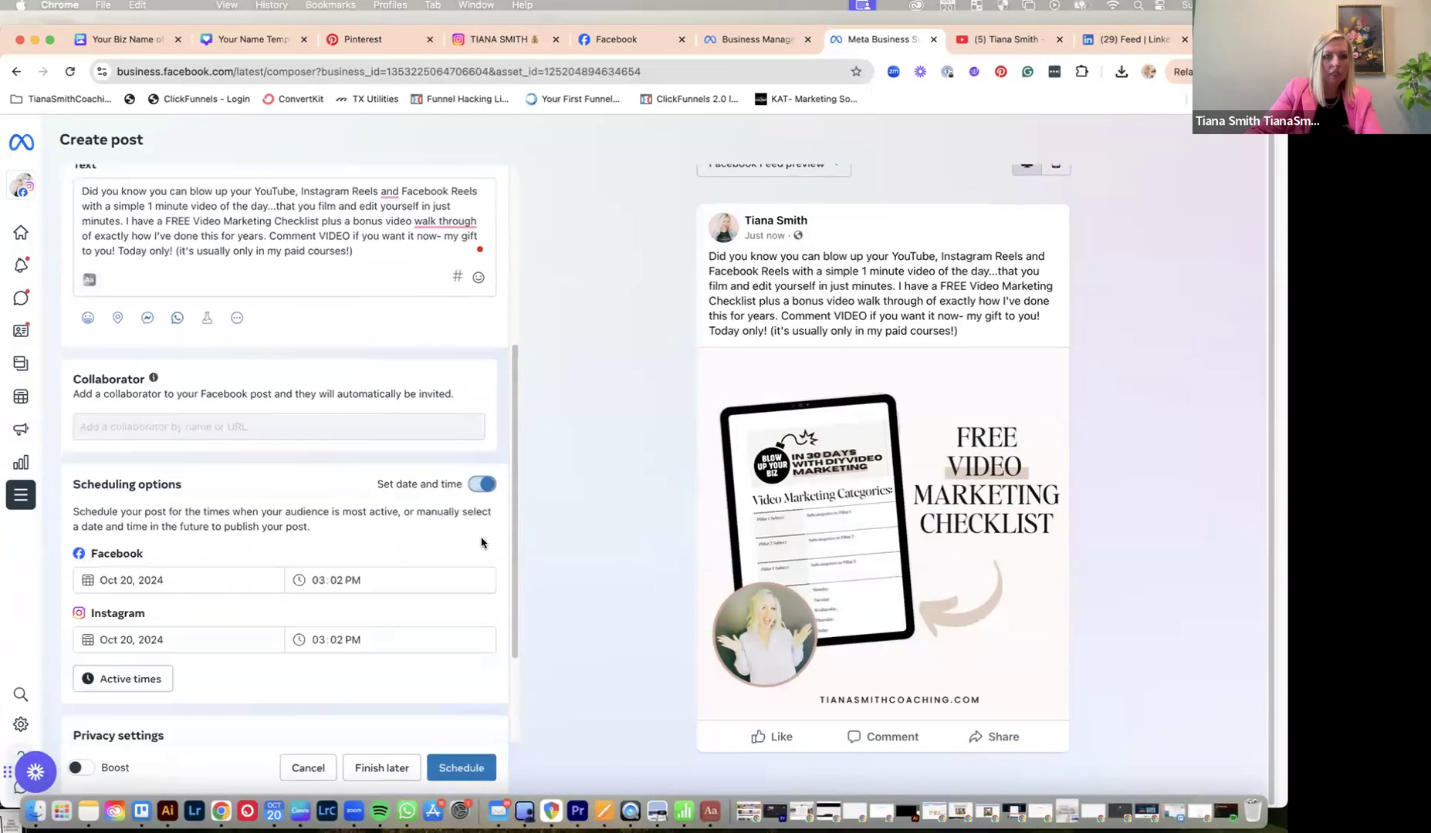
- Set the Facebook publishing schedule to Oct 21, 2024 at 09:02 AM
scroll(256, 535, "down", 2)
left_click(221, 534)
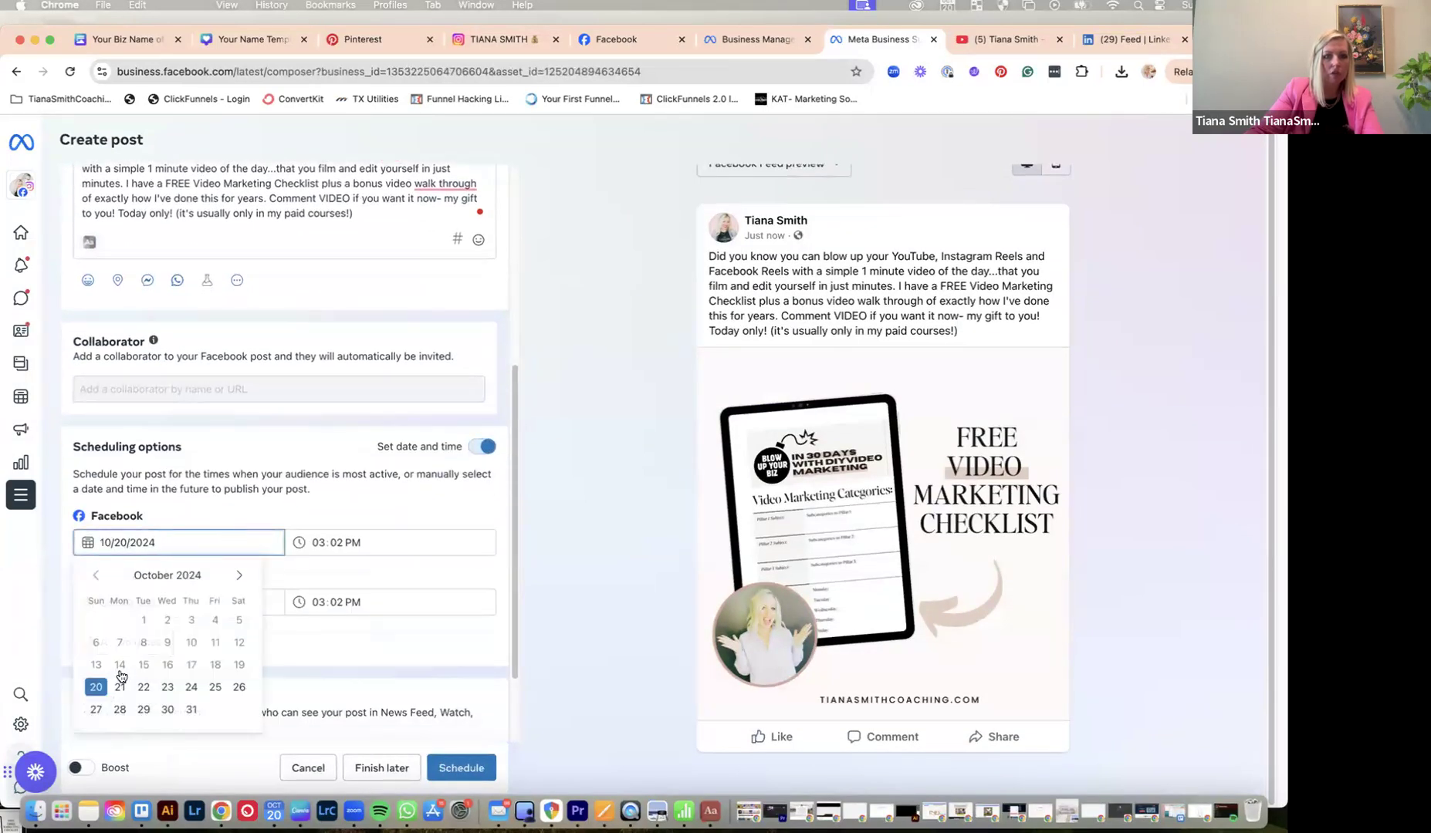
left_click(119, 688)
left_click(338, 542)
left_click(319, 542)
type("9")
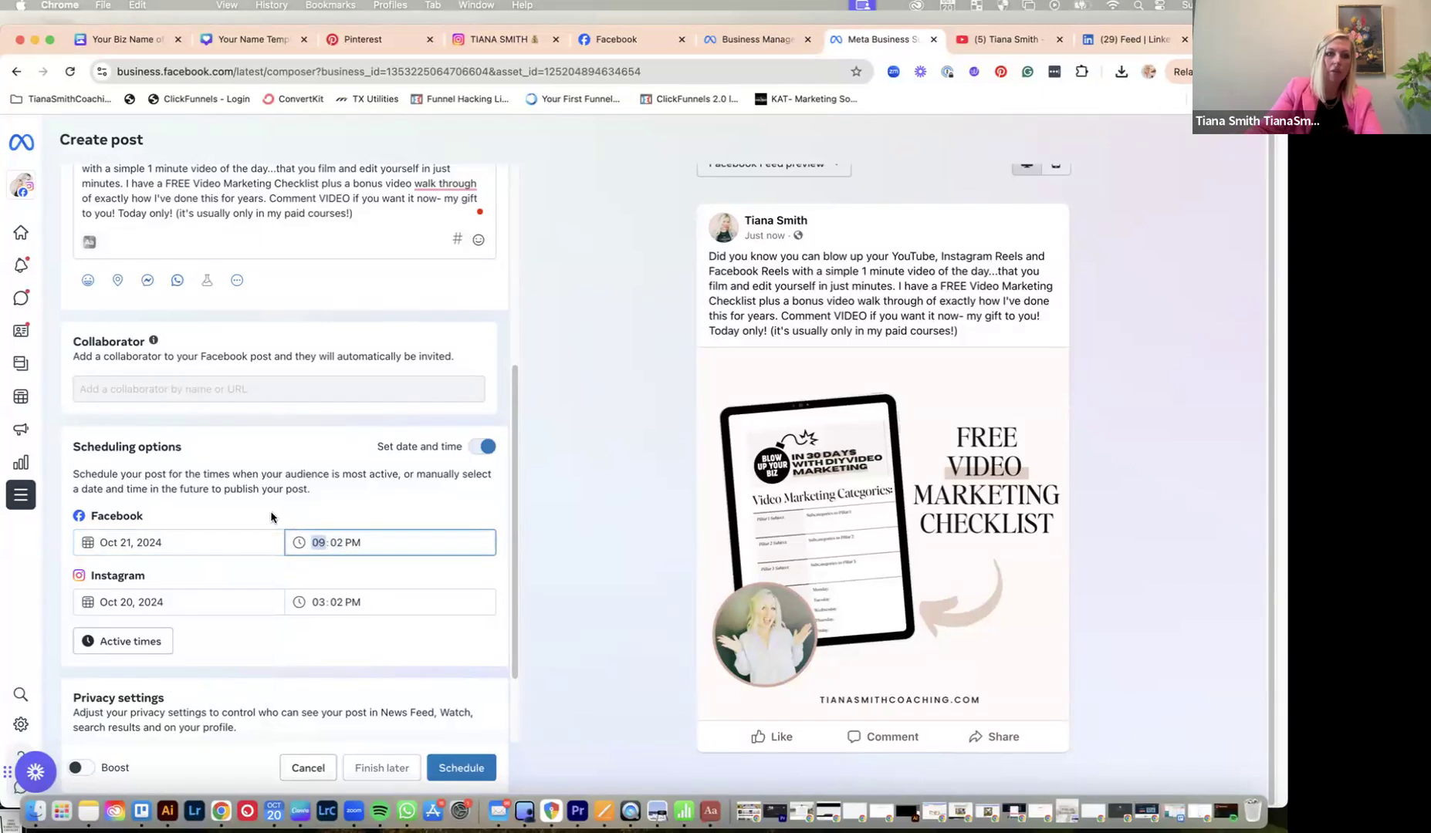
left_click(352, 542)
type("a")
- Set the Instagram publishing schedule to Oct 21, 2024 at 09:02 AM
left_click(138, 604)
left_click(120, 746)
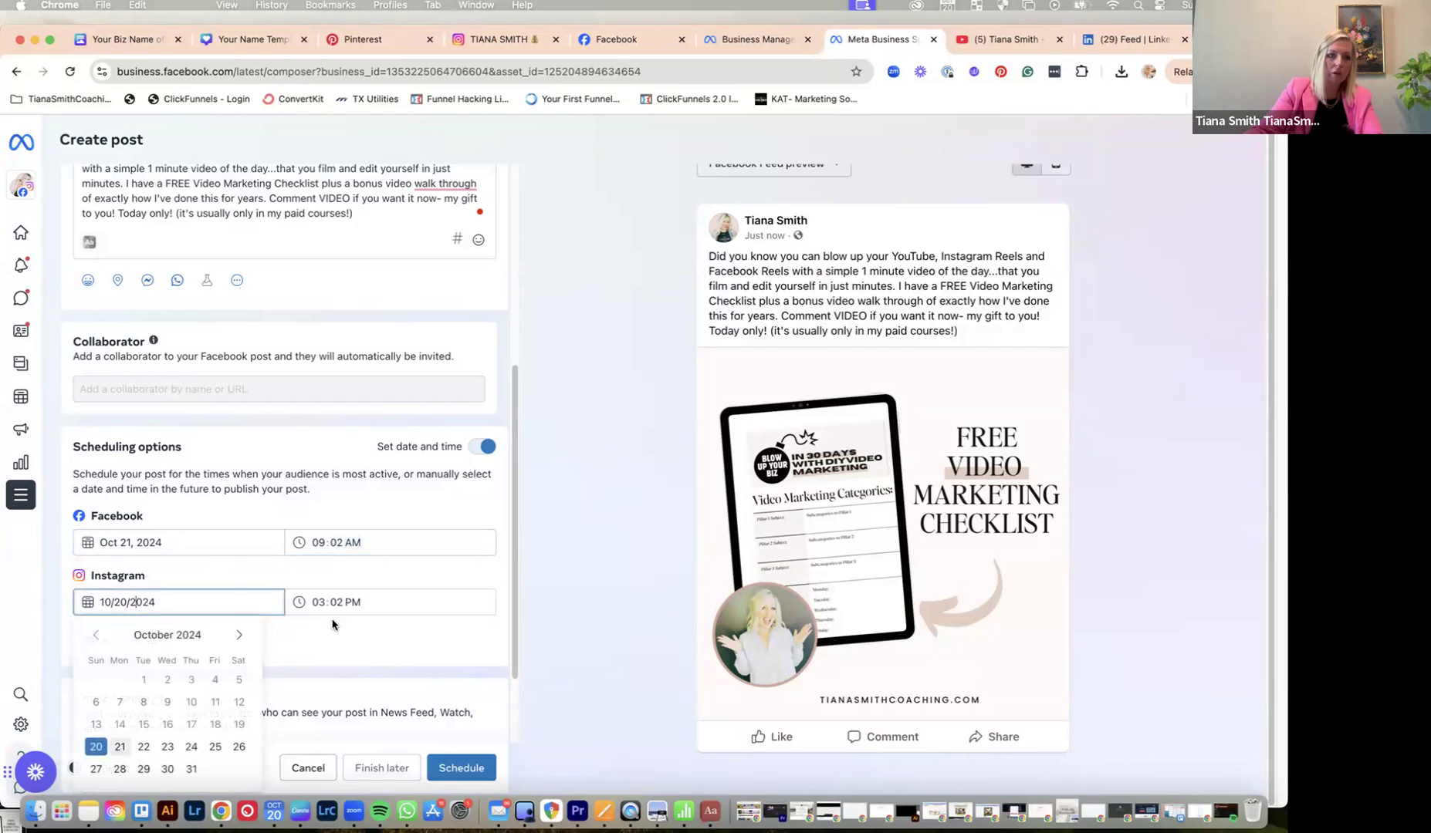
left_click(338, 599)
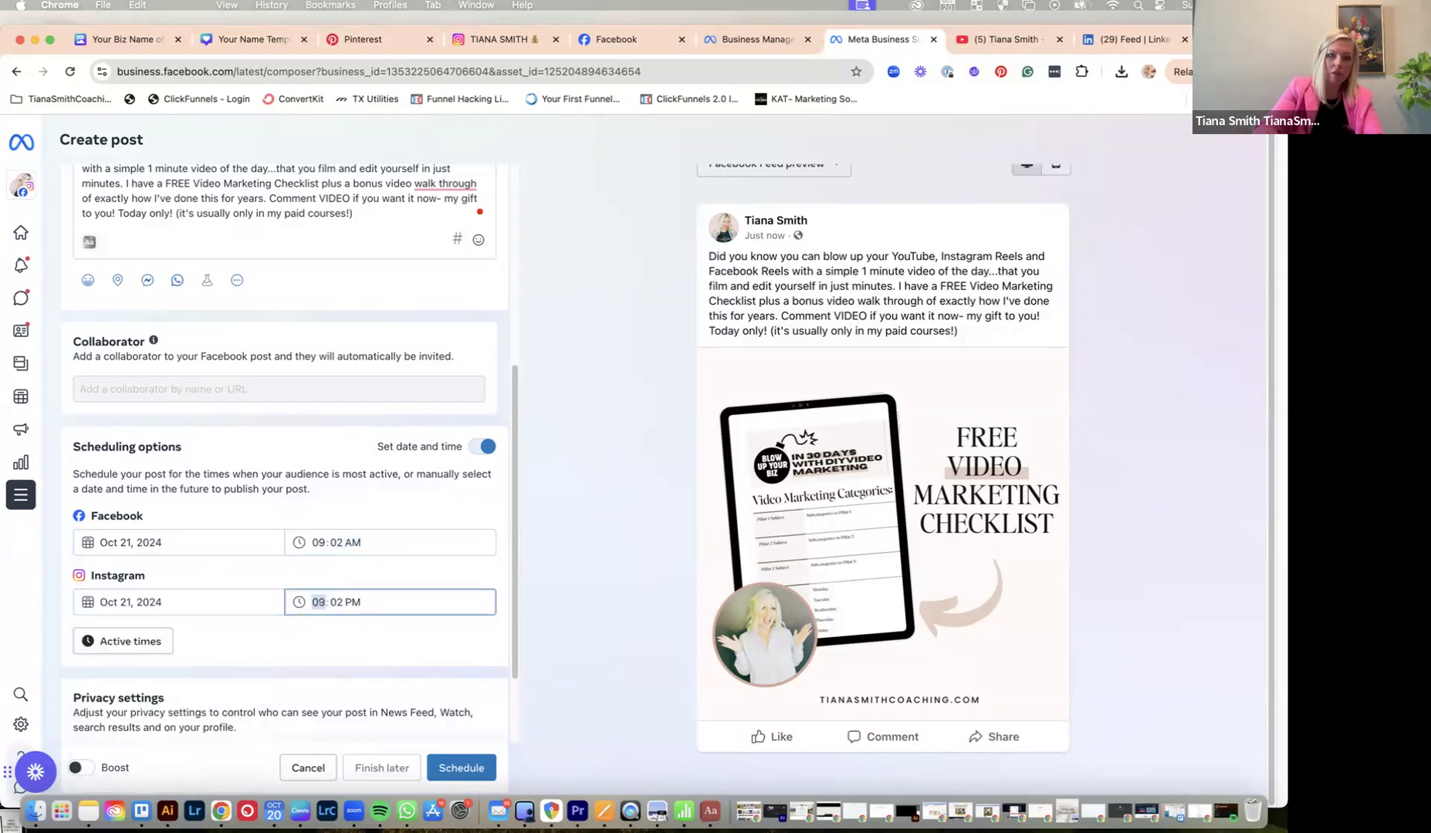
left_click(357, 603)
key("a")
- Apply Instagram's suggested active time of 10/21 at 12:00 PM, set the Facebook time to 12:02 PM and save both
left_click(141, 645)
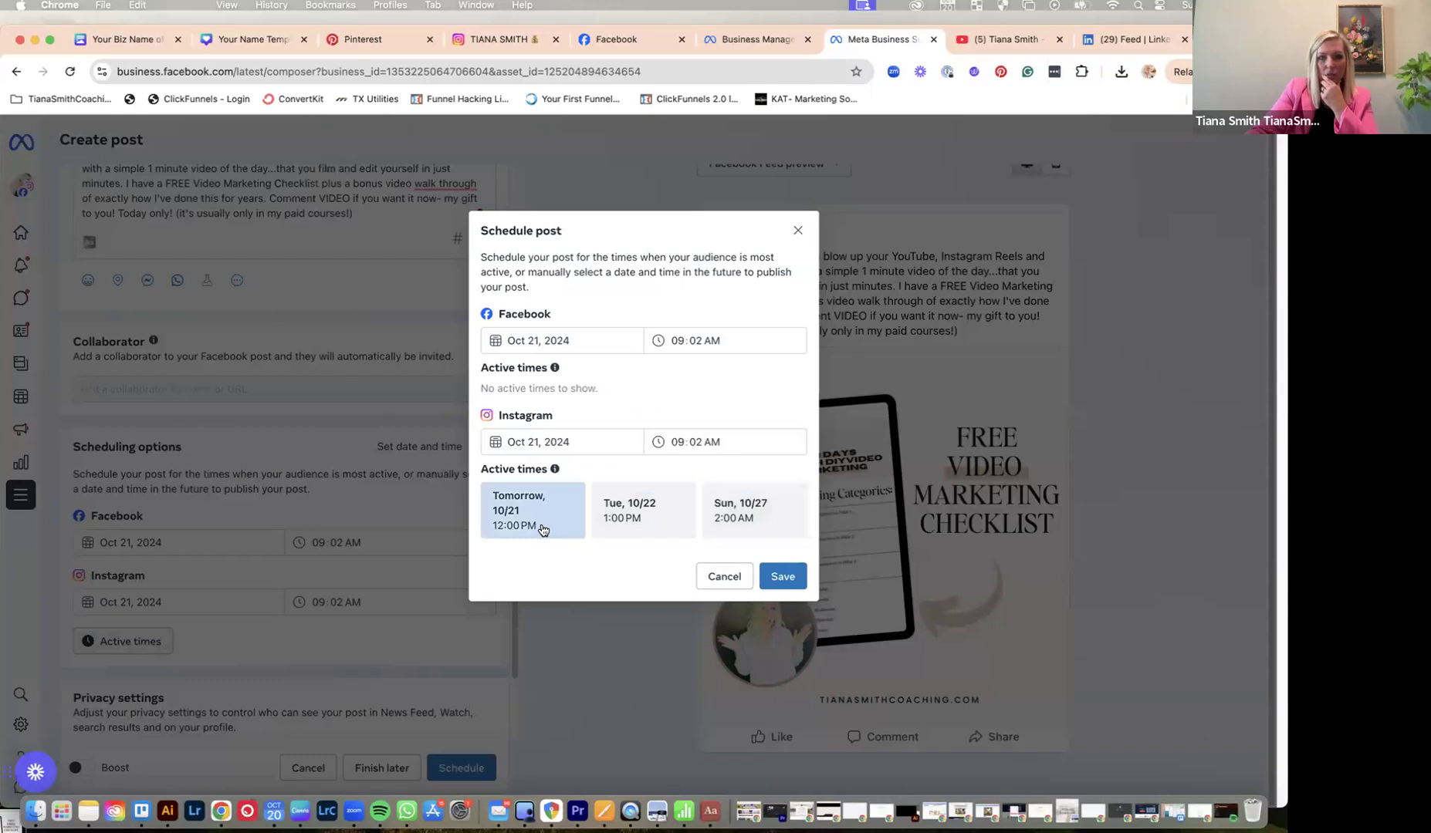
left_click(543, 530)
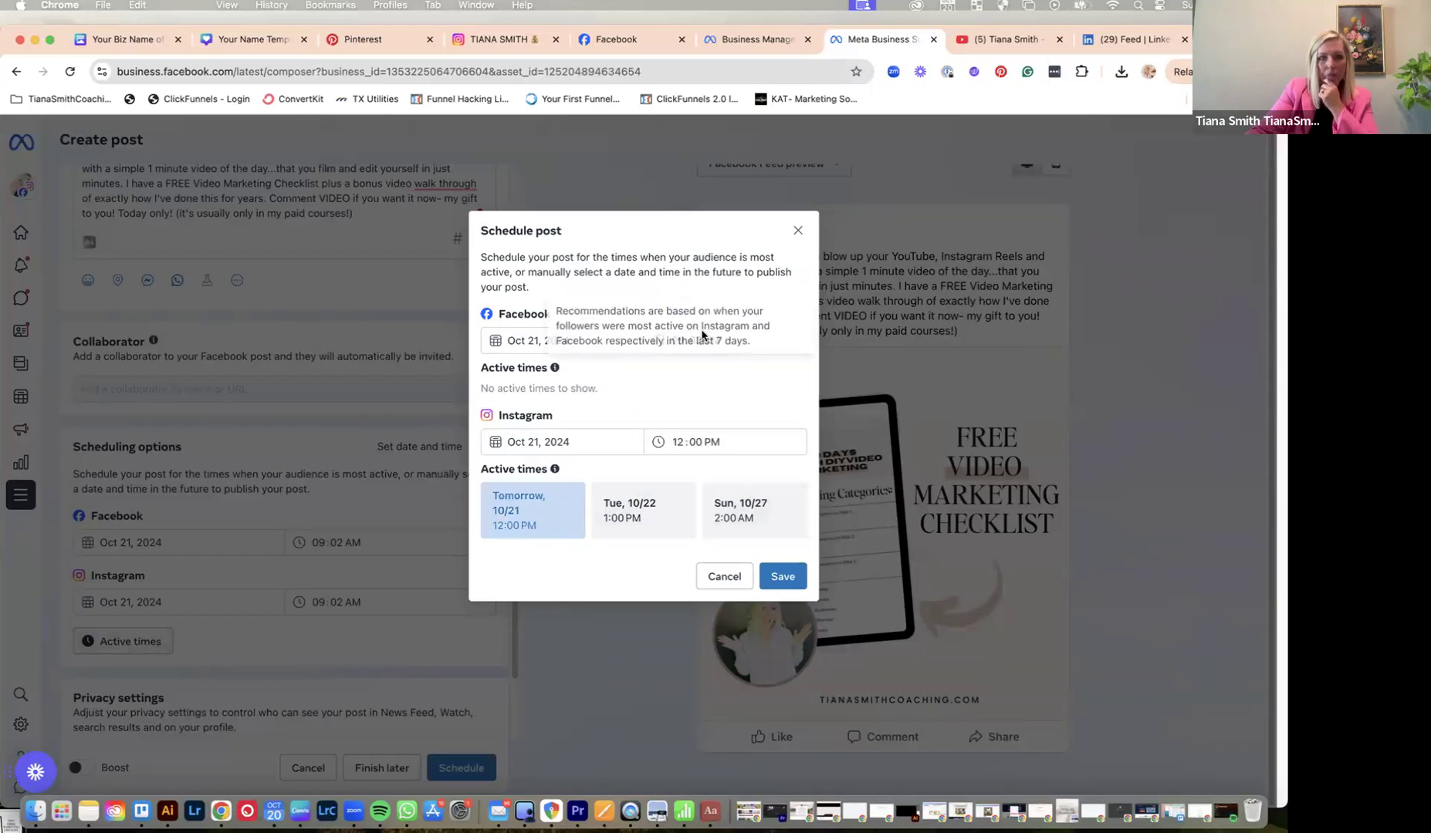
left_click(677, 340)
type("12:02 AM")
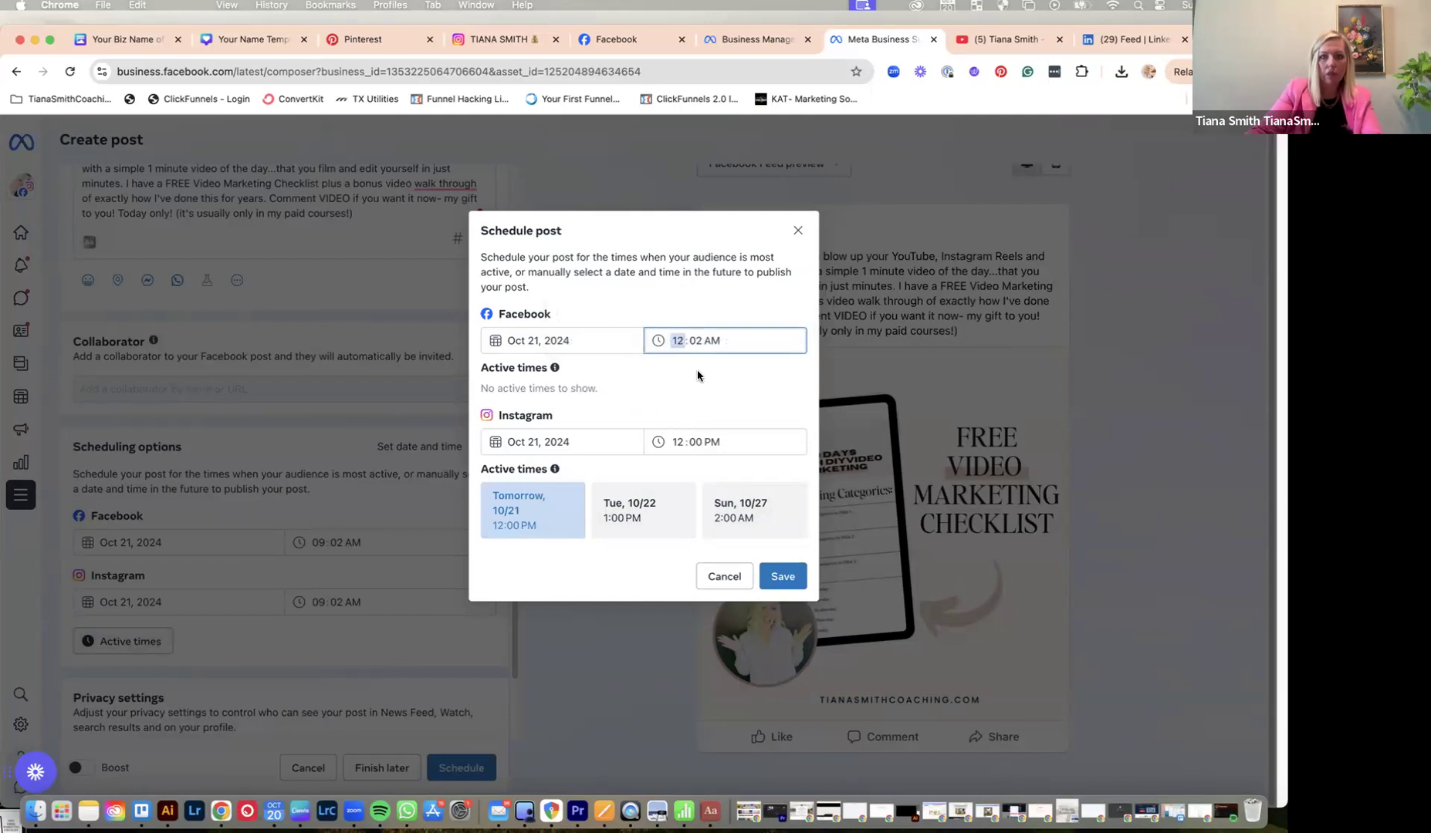
left_click(737, 345)
type("p")
left_click(780, 585)
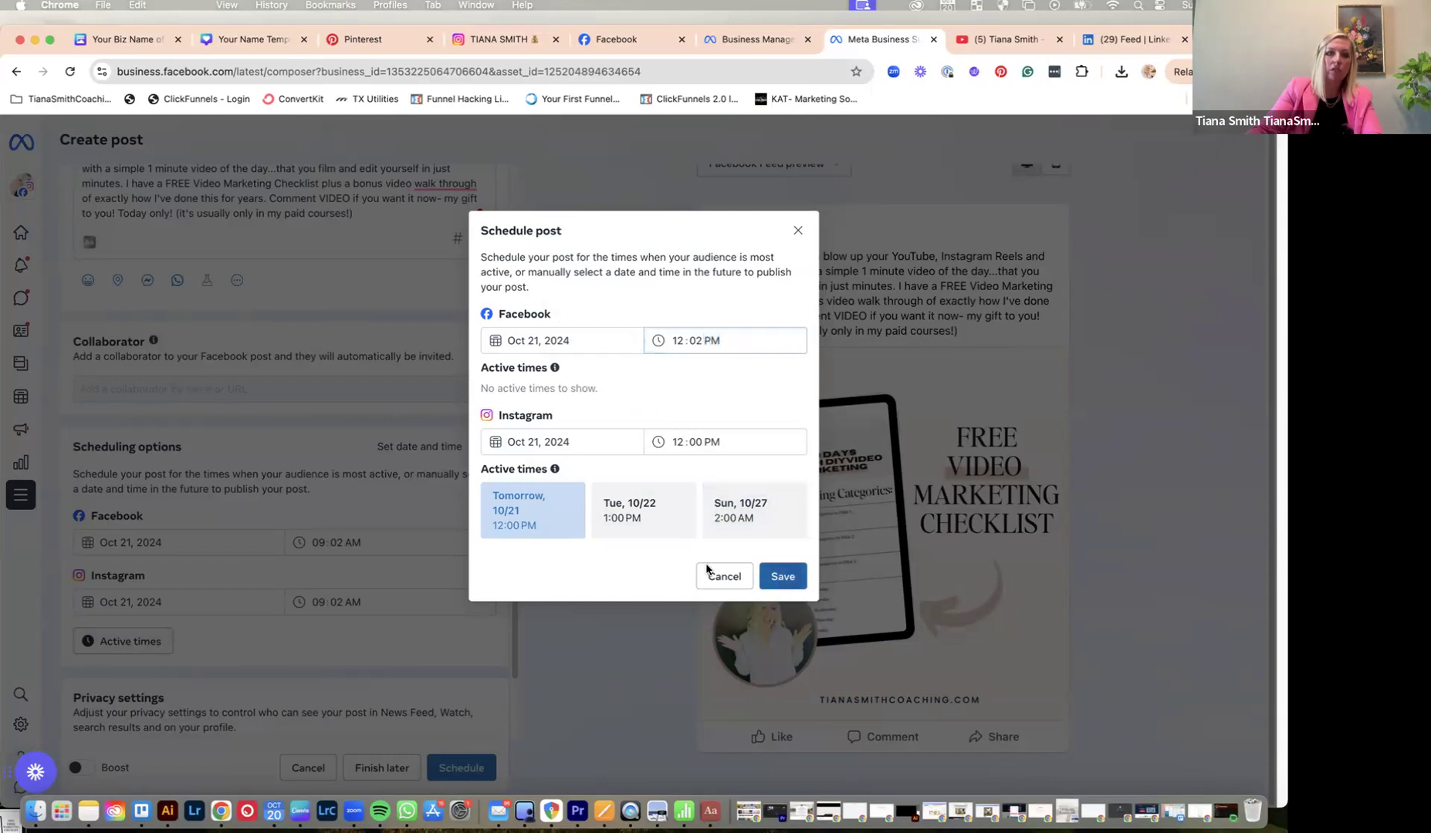
- Schedule the Facebook and Instagram post and decline the offer to schedule another one
scroll(428, 615, "down", 3)
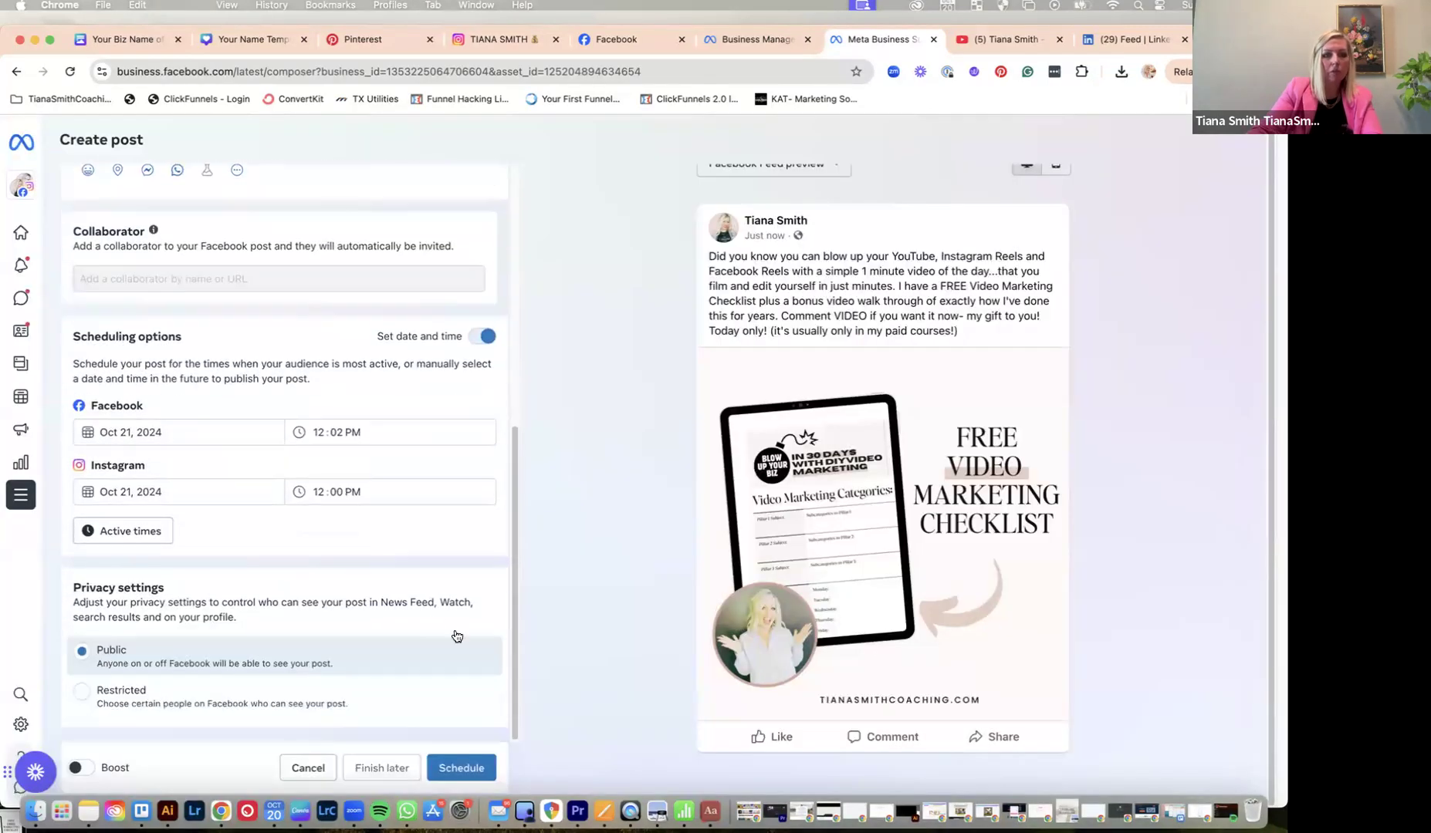
left_click(463, 769)
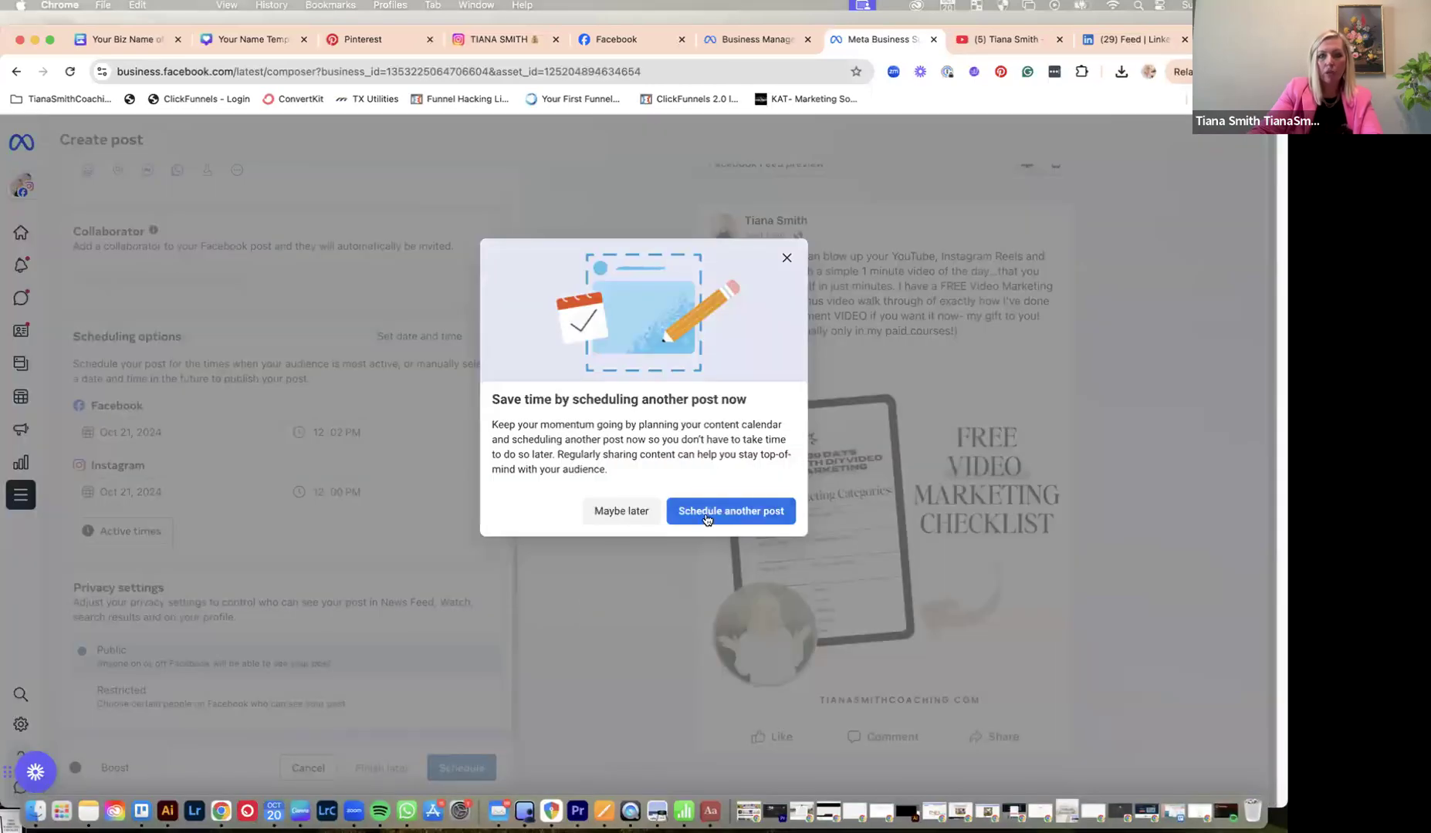
left_click(604, 511)
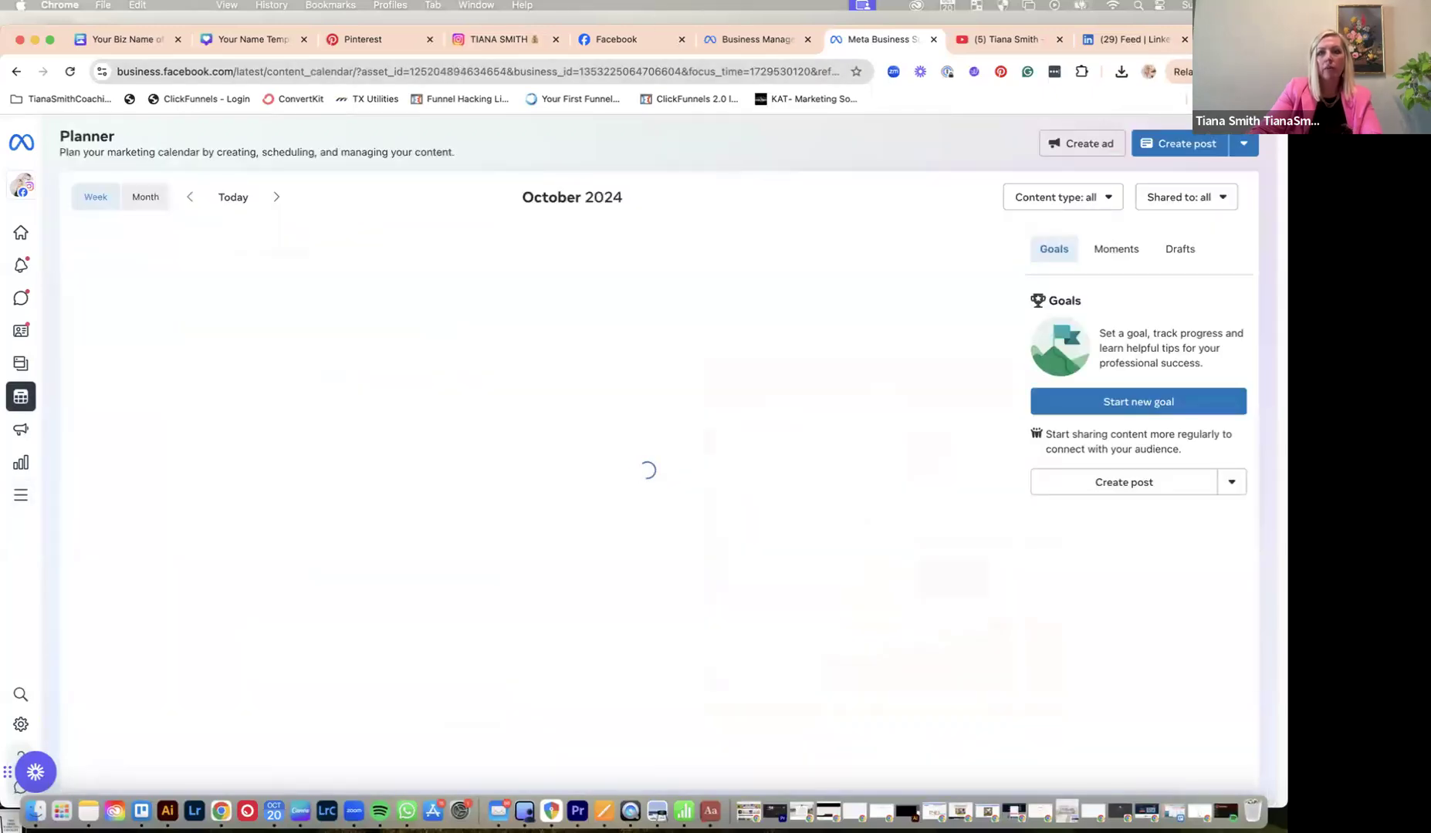
- Switch to the open Facebook profile post, insert the full "Did you know" caption and attach CTA Post.png from the Desktop
left_click_drag(786, 30, 798, 109)
left_click(638, 124)
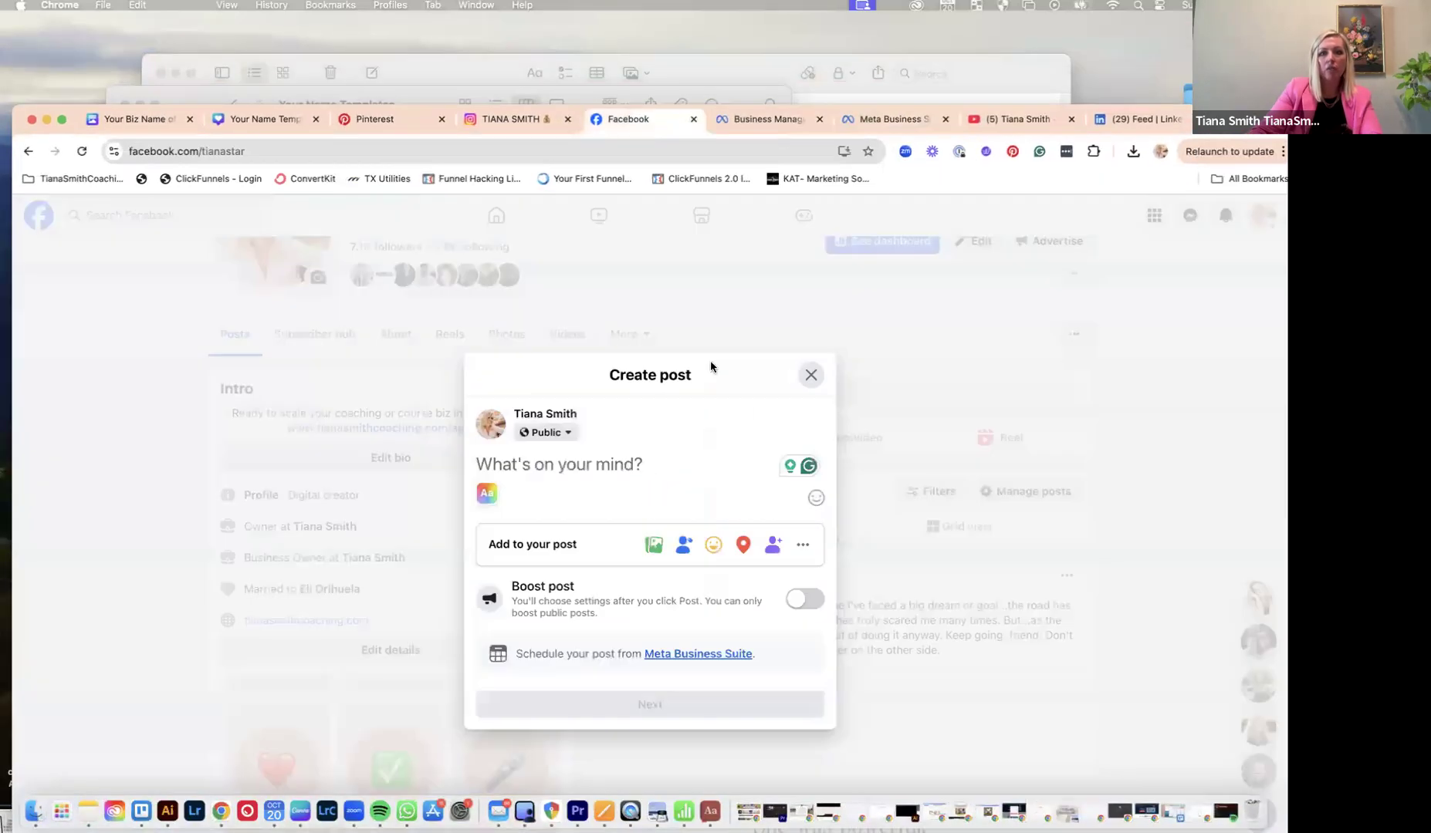
left_click(672, 460)
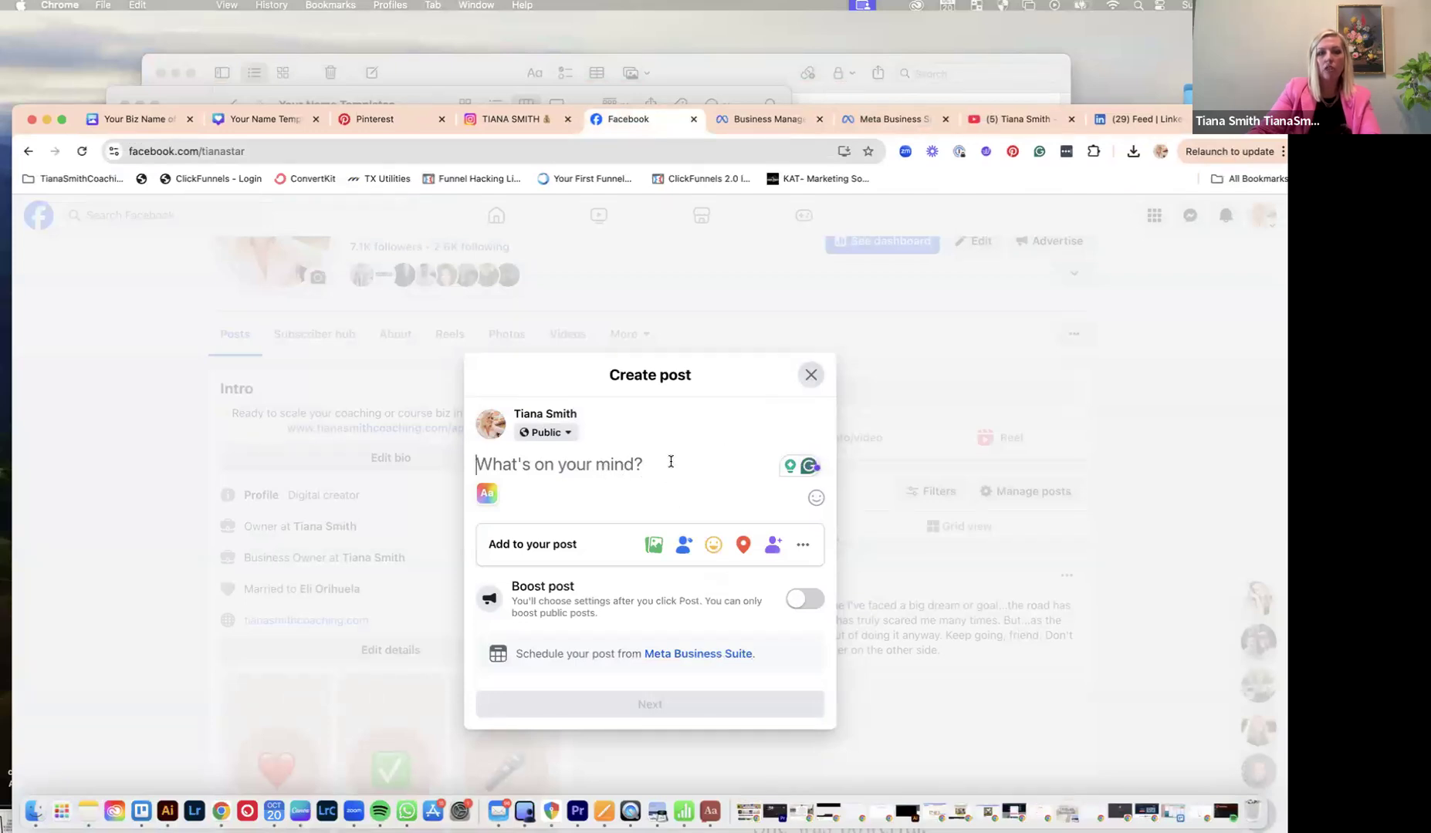
key("super+v")
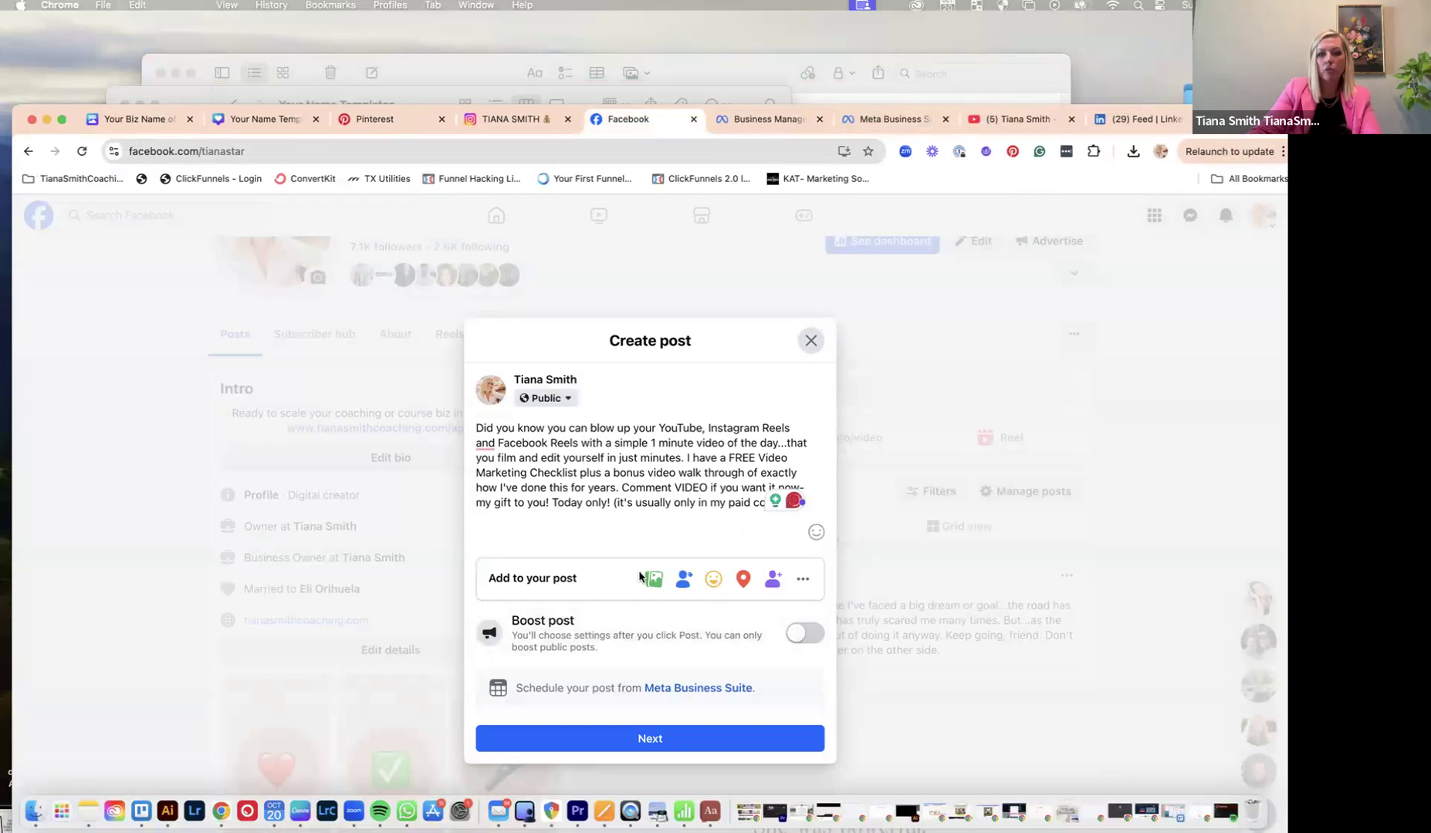
left_click(652, 580)
left_click(650, 571)
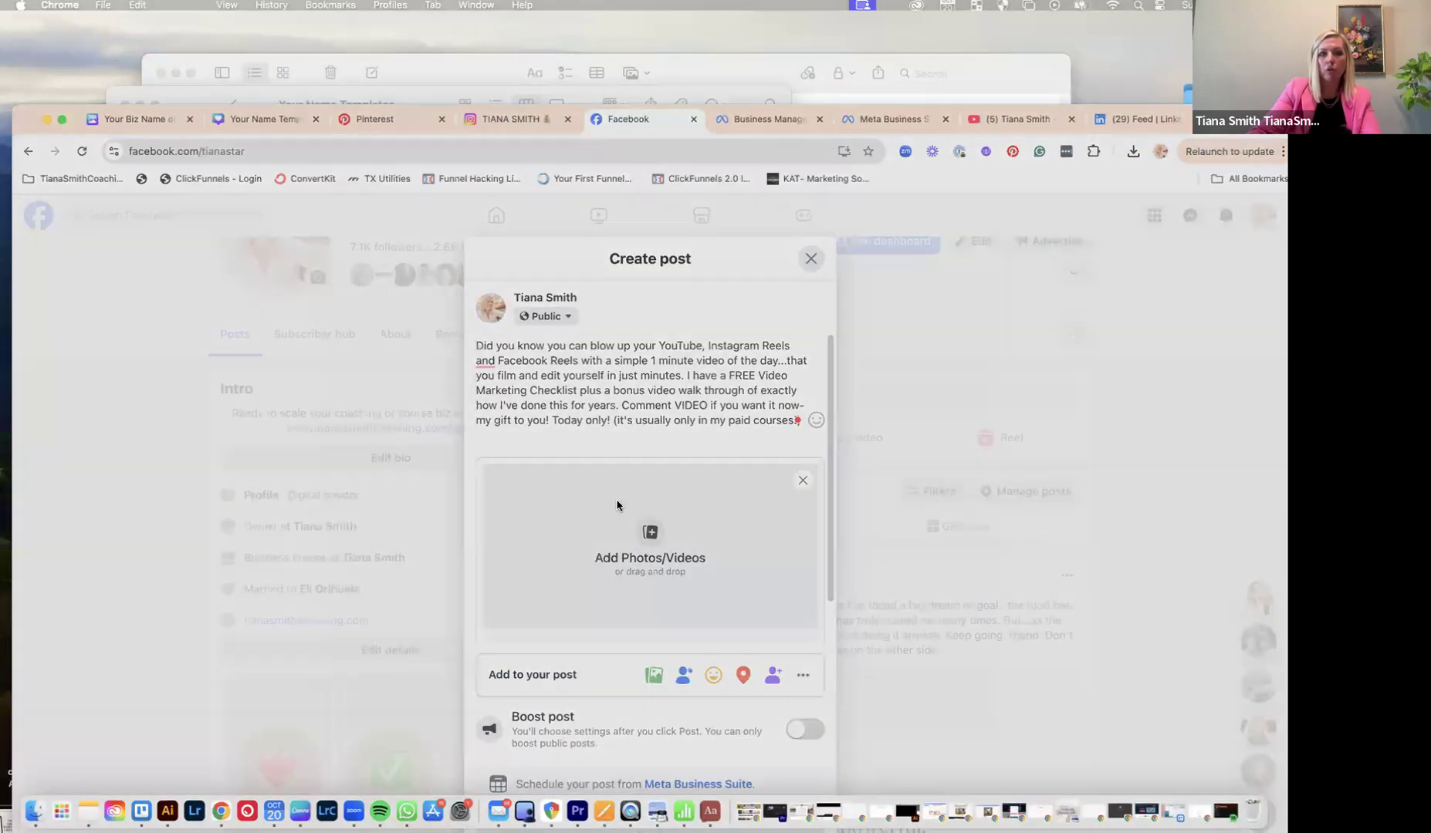
left_click(897, 668)
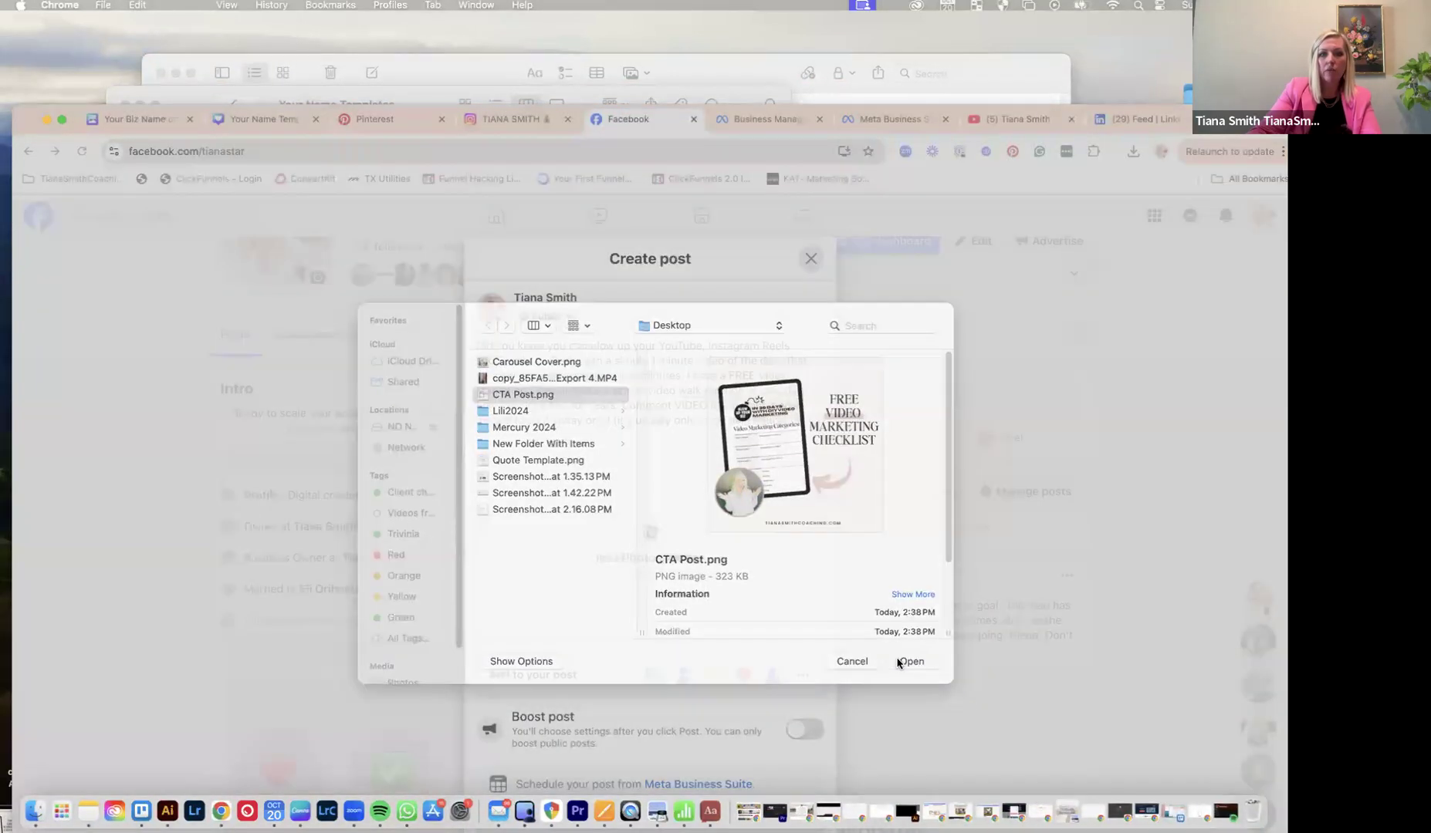
- Review the caption, the attached checklist image and the remaining options of the Facebook profile post
scroll(712, 369, "down", 2)
scroll(758, 540, "up", 3)
scroll(764, 525, "down", 3)
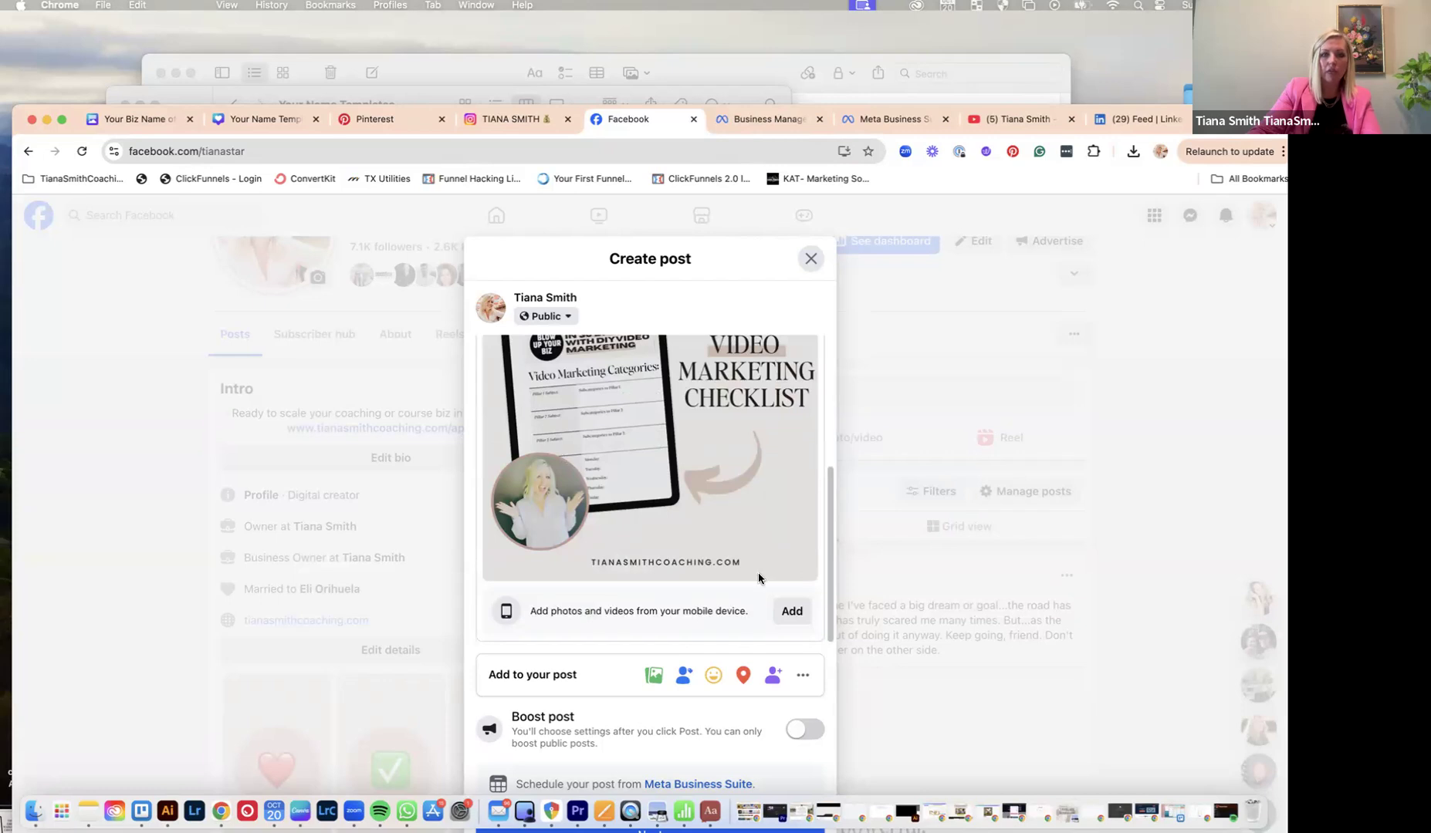
scroll(731, 491, "up", 5)
scroll(736, 499, "down", 3)
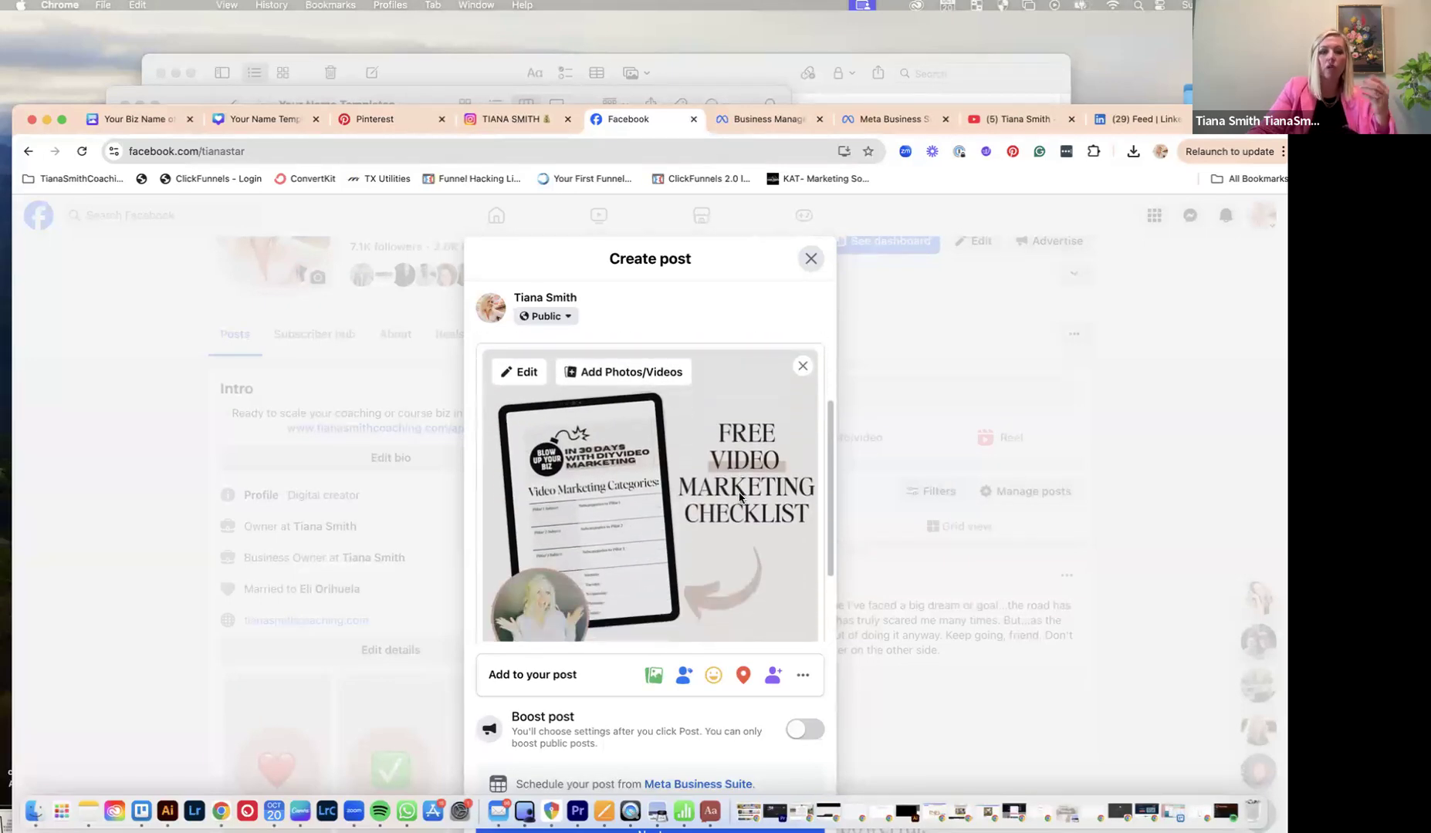
scroll(739, 494, "down", 2)
scroll(739, 491, "up", 5)
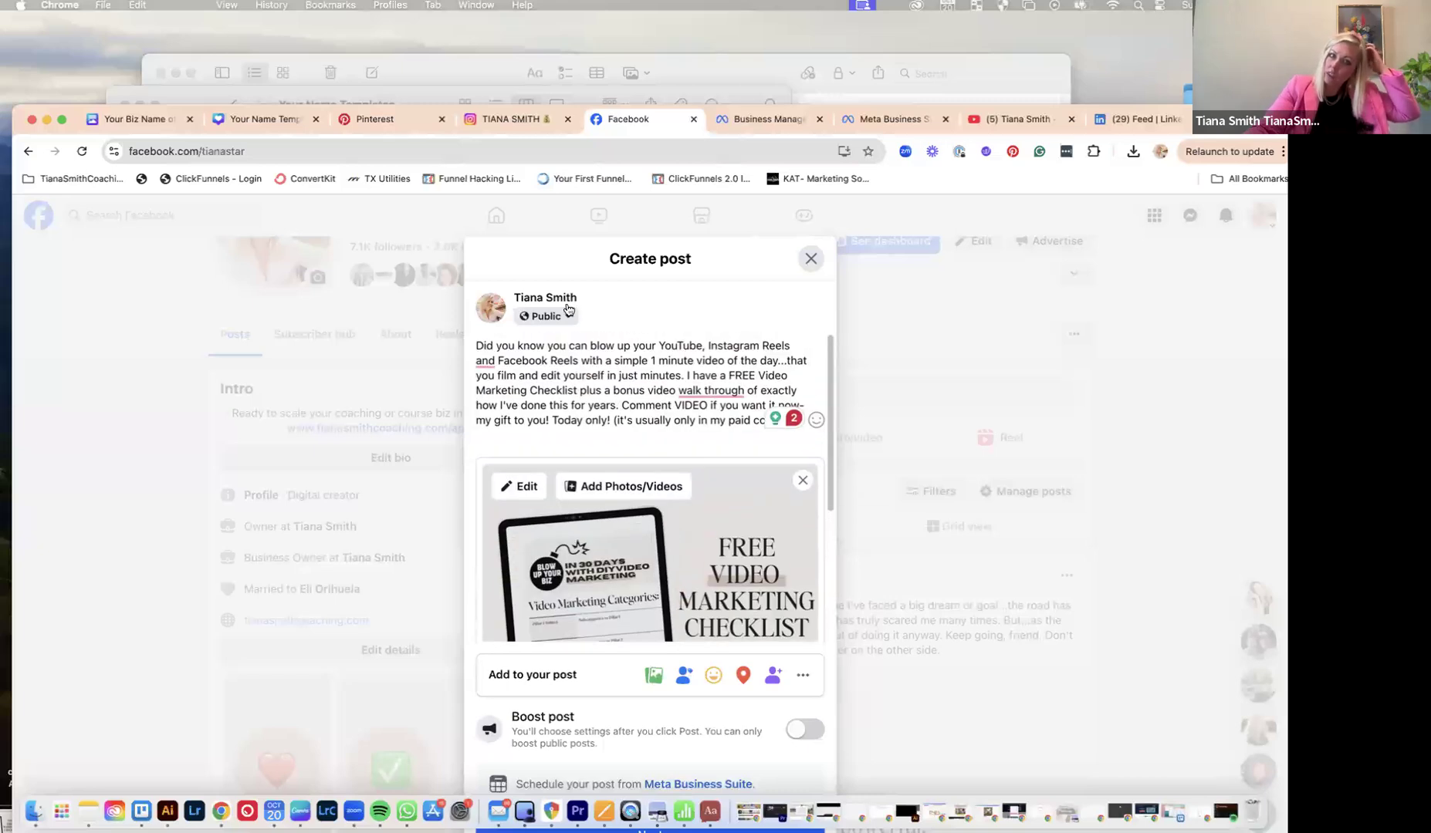
left_click_drag(530, 346, 705, 579)
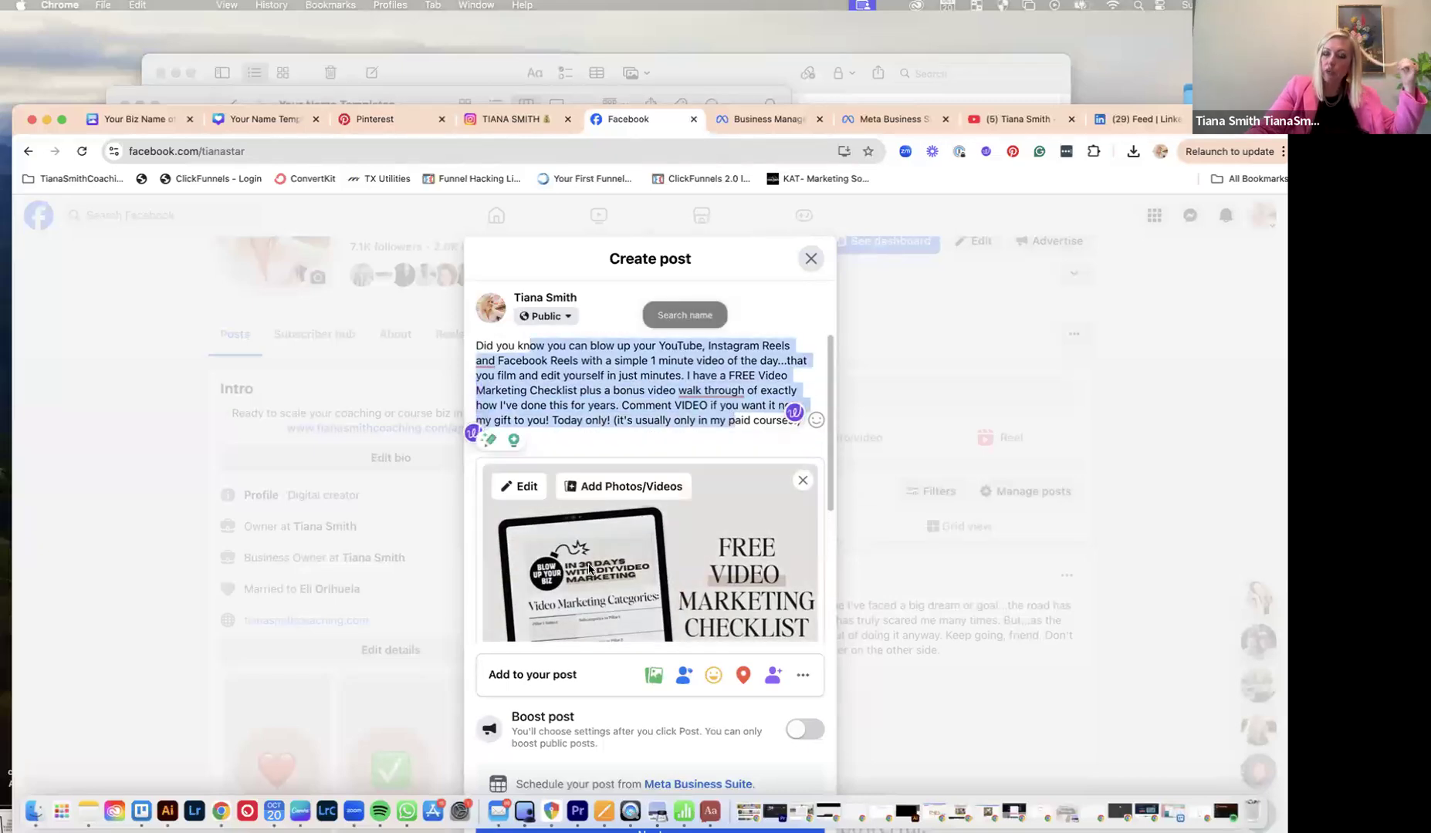
scroll(691, 593, "down", 3)
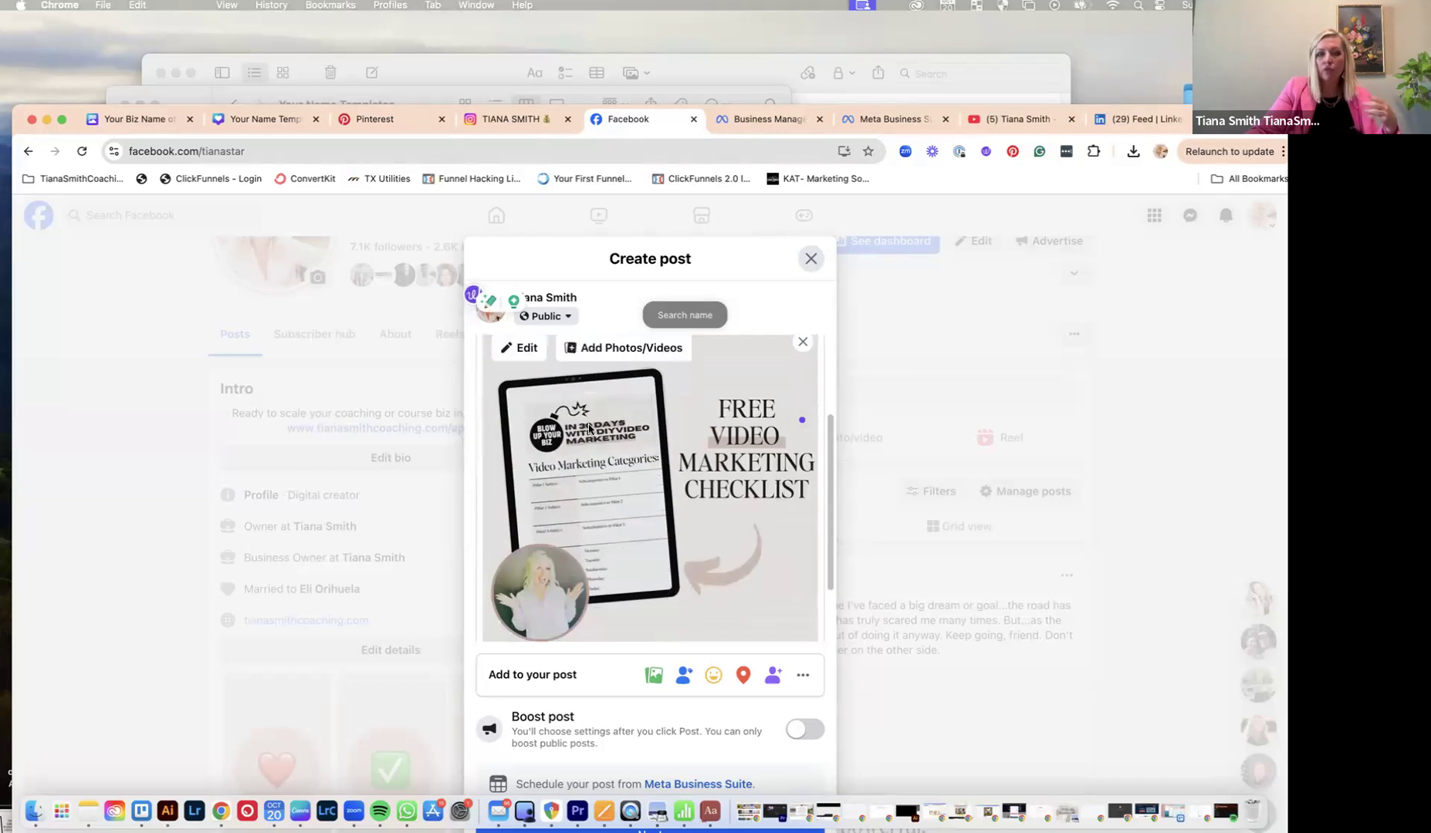
scroll(522, 581, "down", 2)
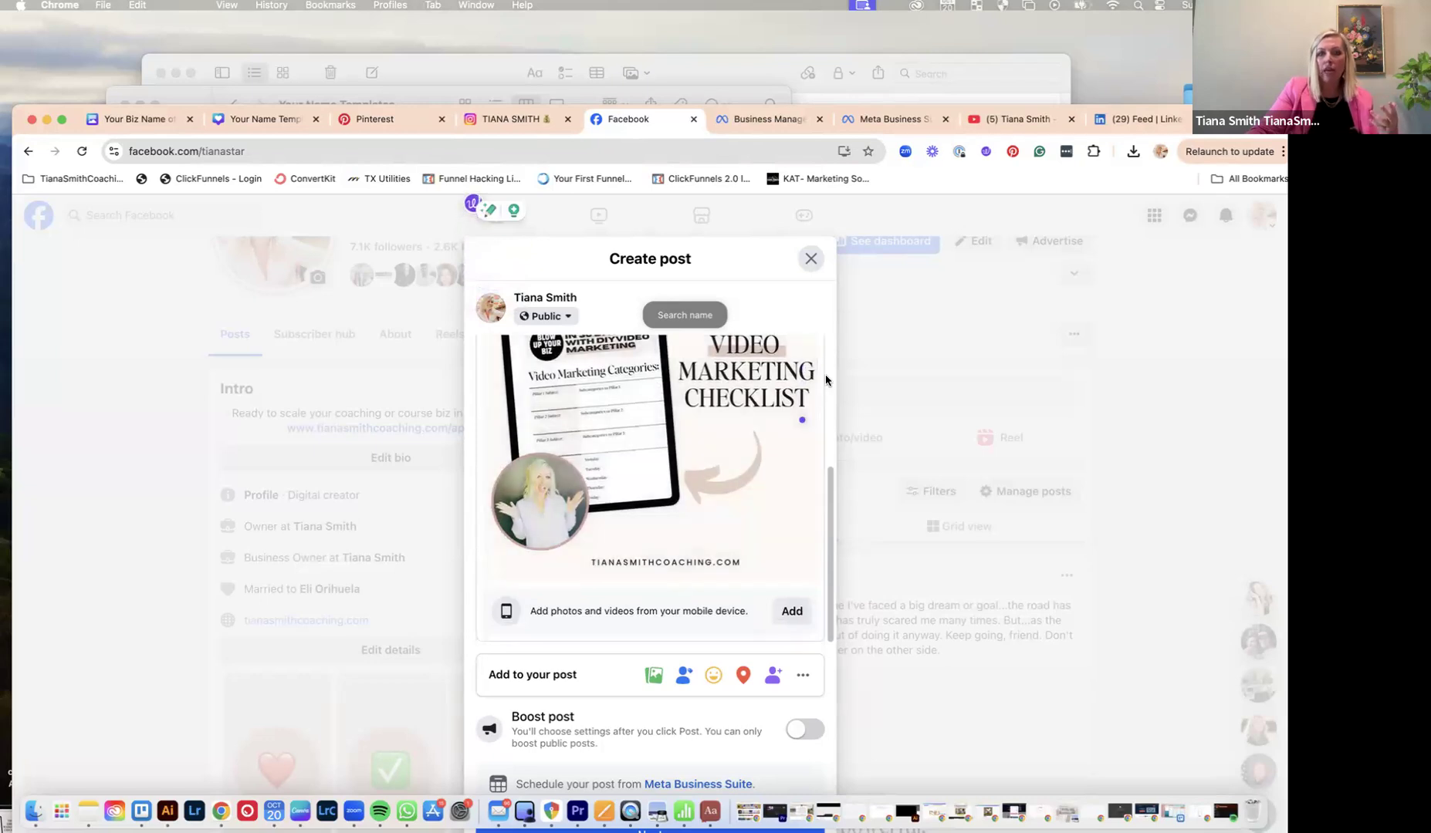
- Publish the post publicly on the personal Facebook profile without sharing it to any of the pages
left_click_drag(833, 109, 821, 17)
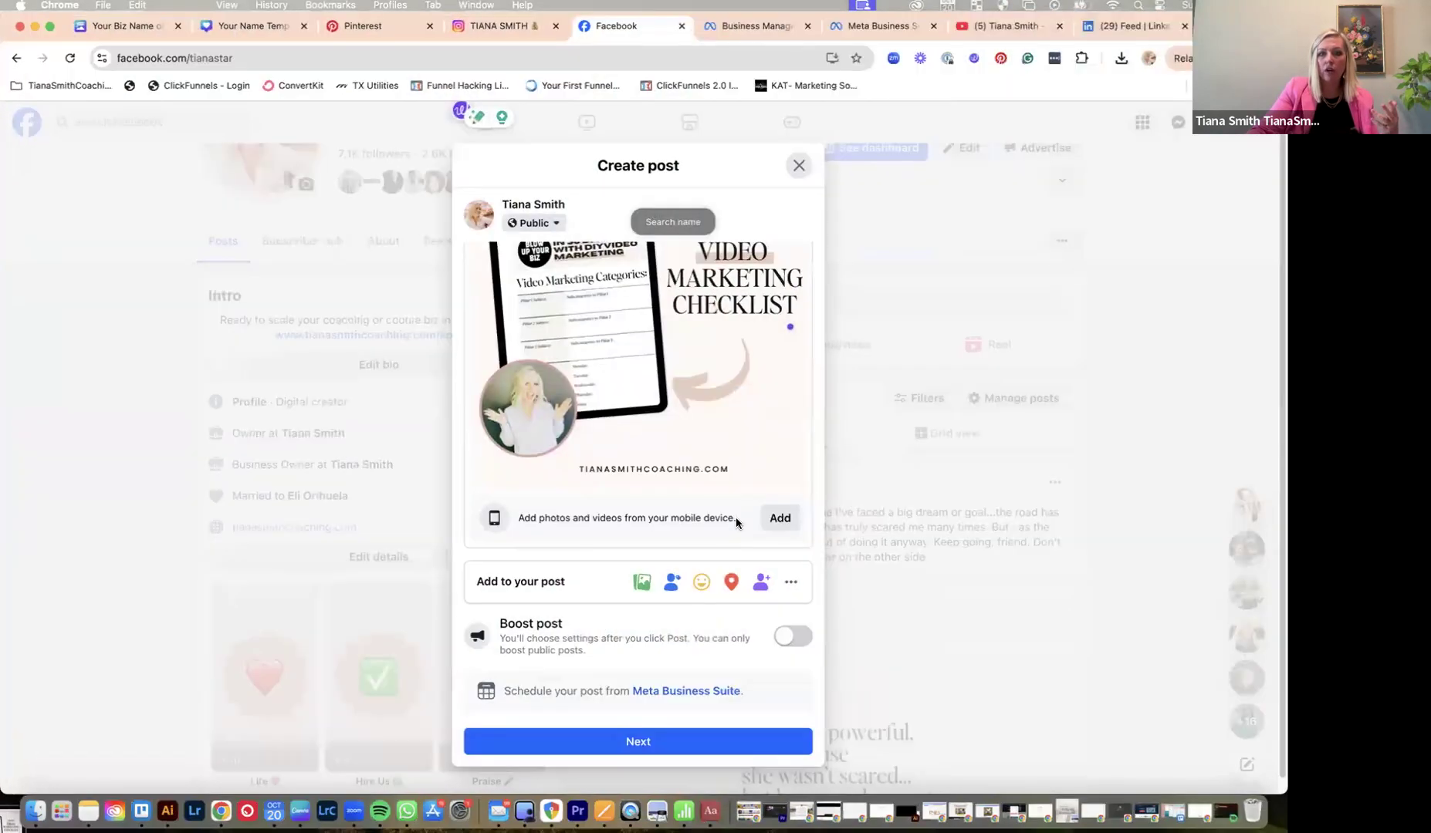
left_click(686, 740)
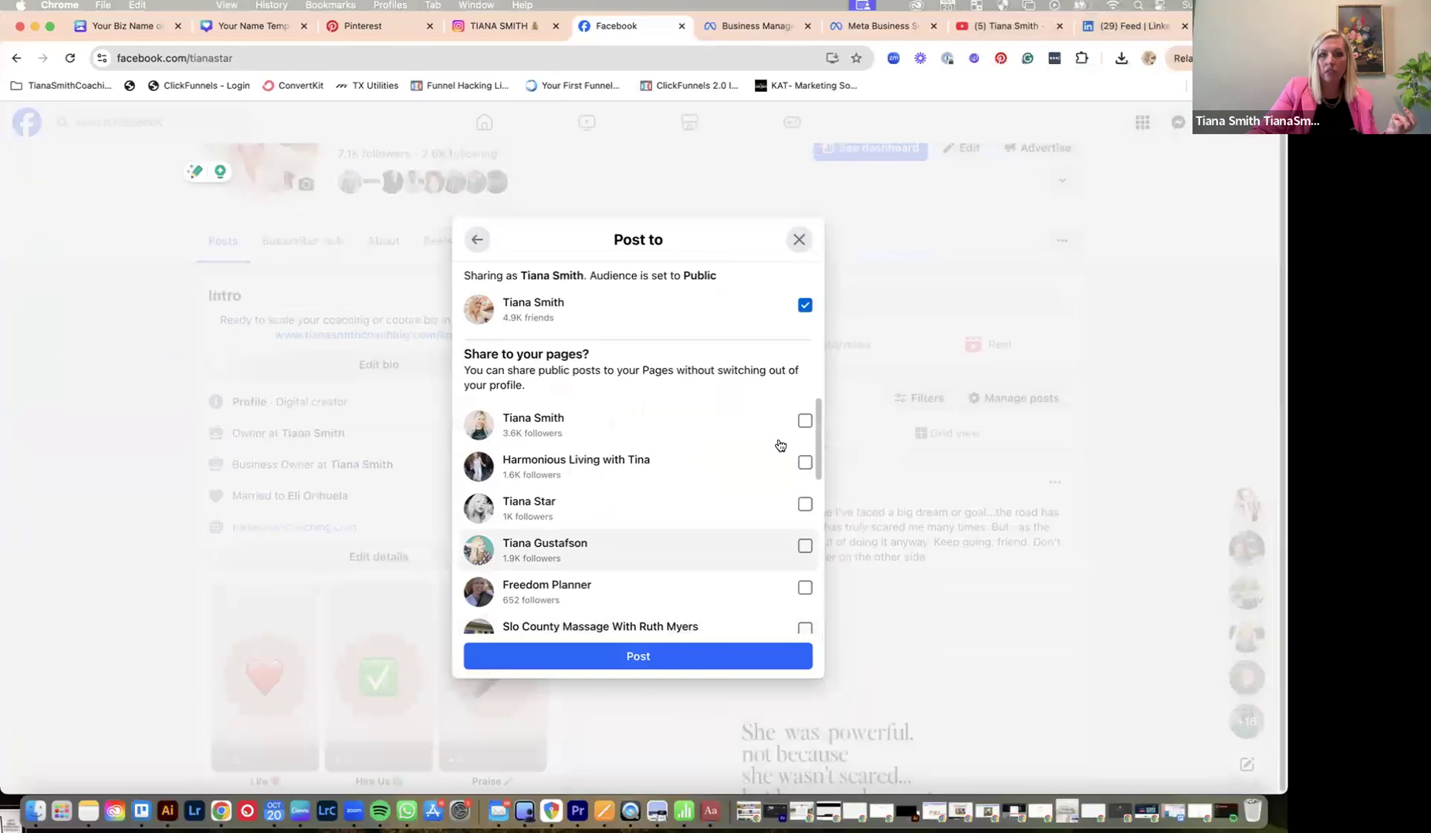
scroll(791, 439, "down", 5)
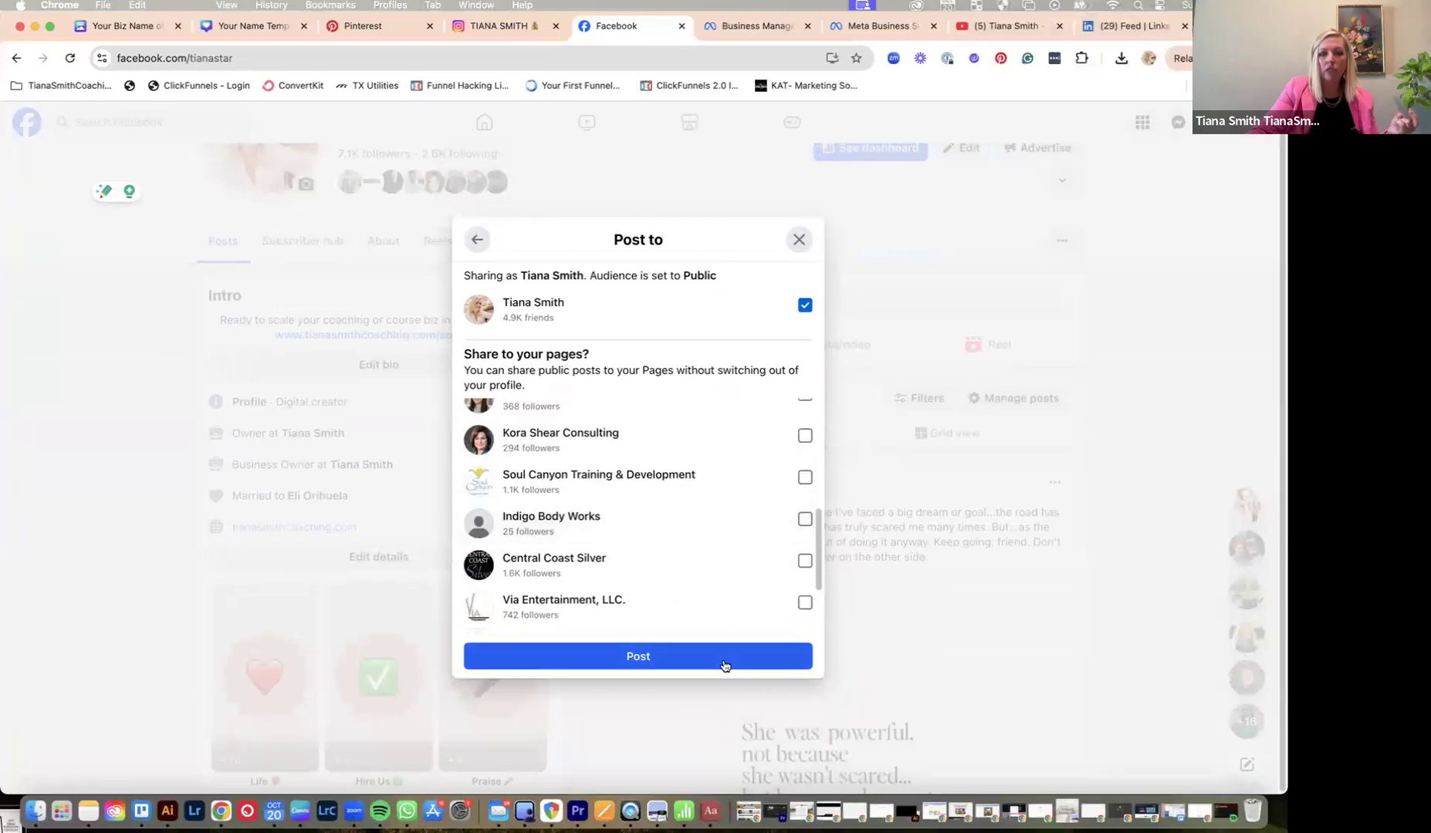
left_click(724, 659)
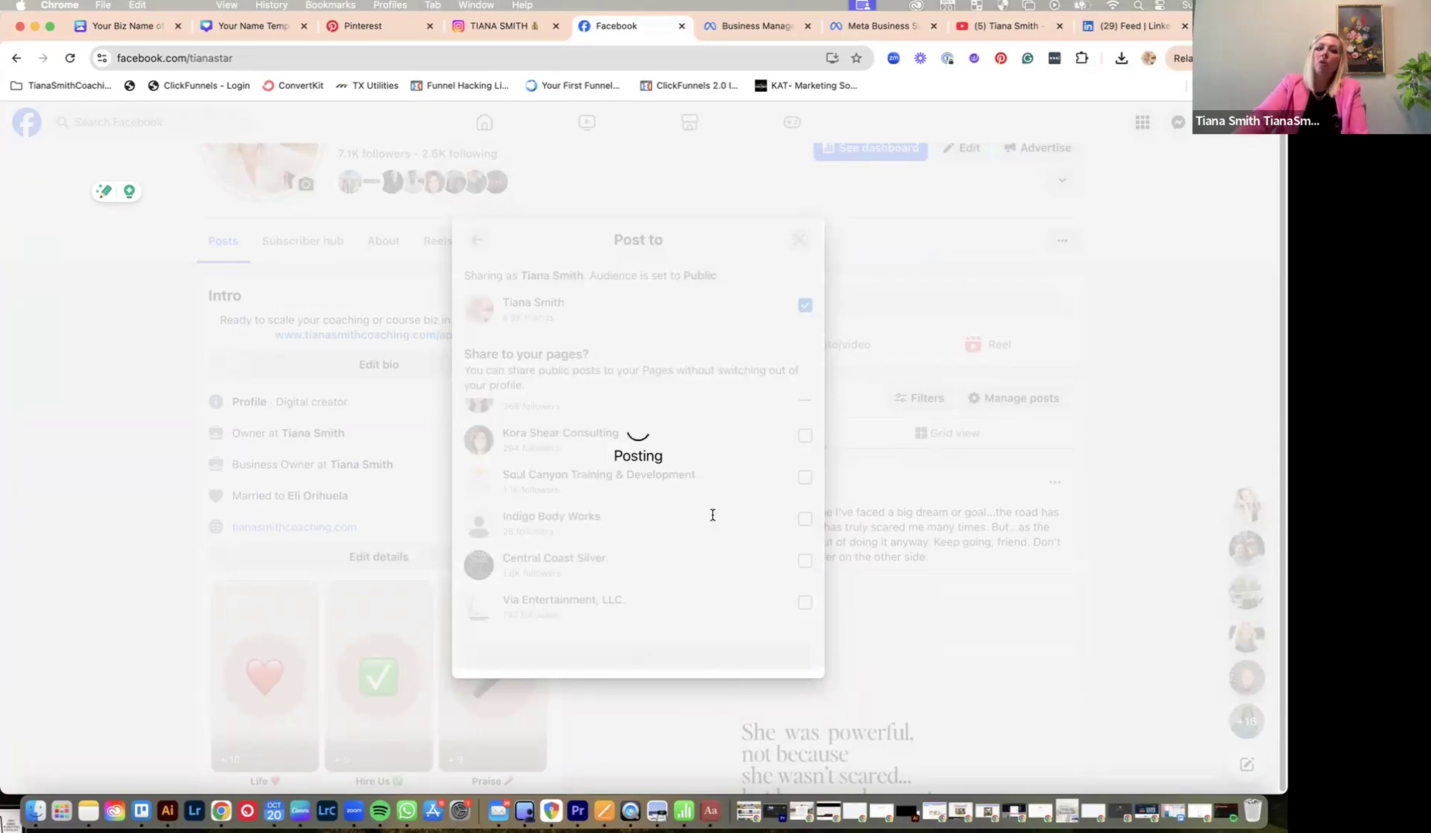
scroll(936, 574, "up", 5)
scroll(936, 574, "down", 8)
scroll(936, 574, "down", 15)
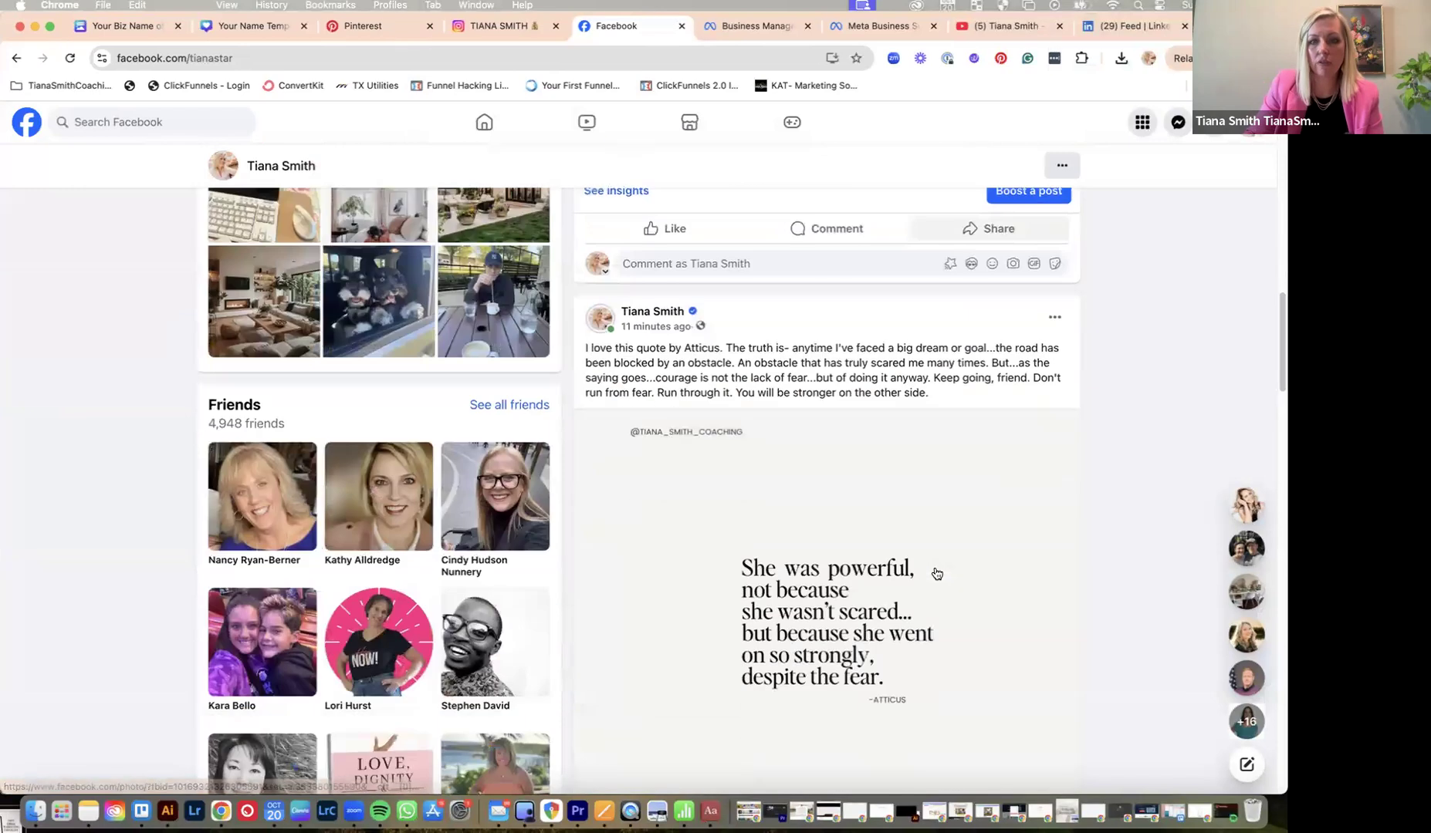
scroll(935, 572, "down", 5)
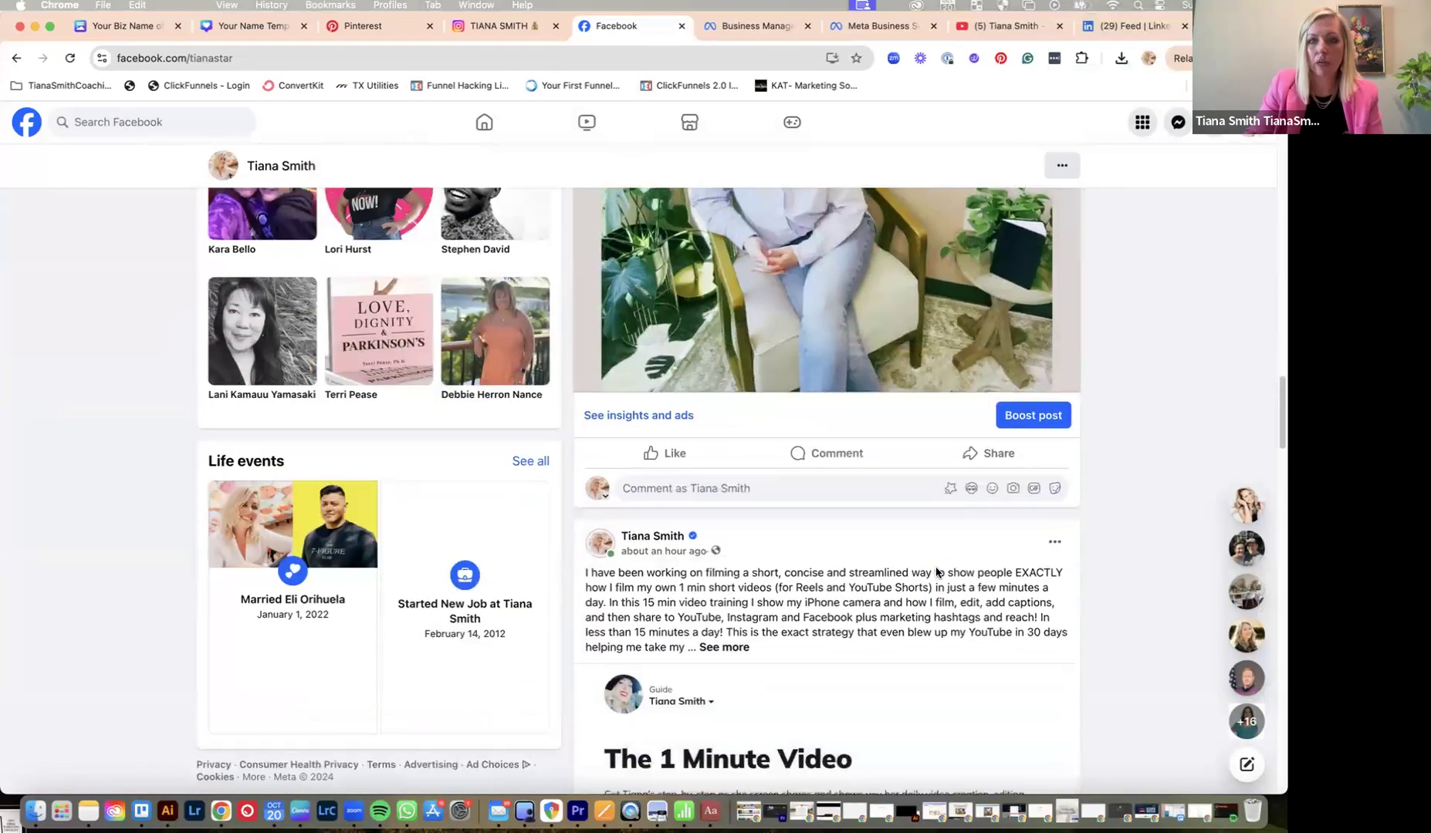
- Switch to LinkedIn, start a new post with the full "Did you know" caption and attach CTA Post.png from the Desktop
left_click(1126, 26)
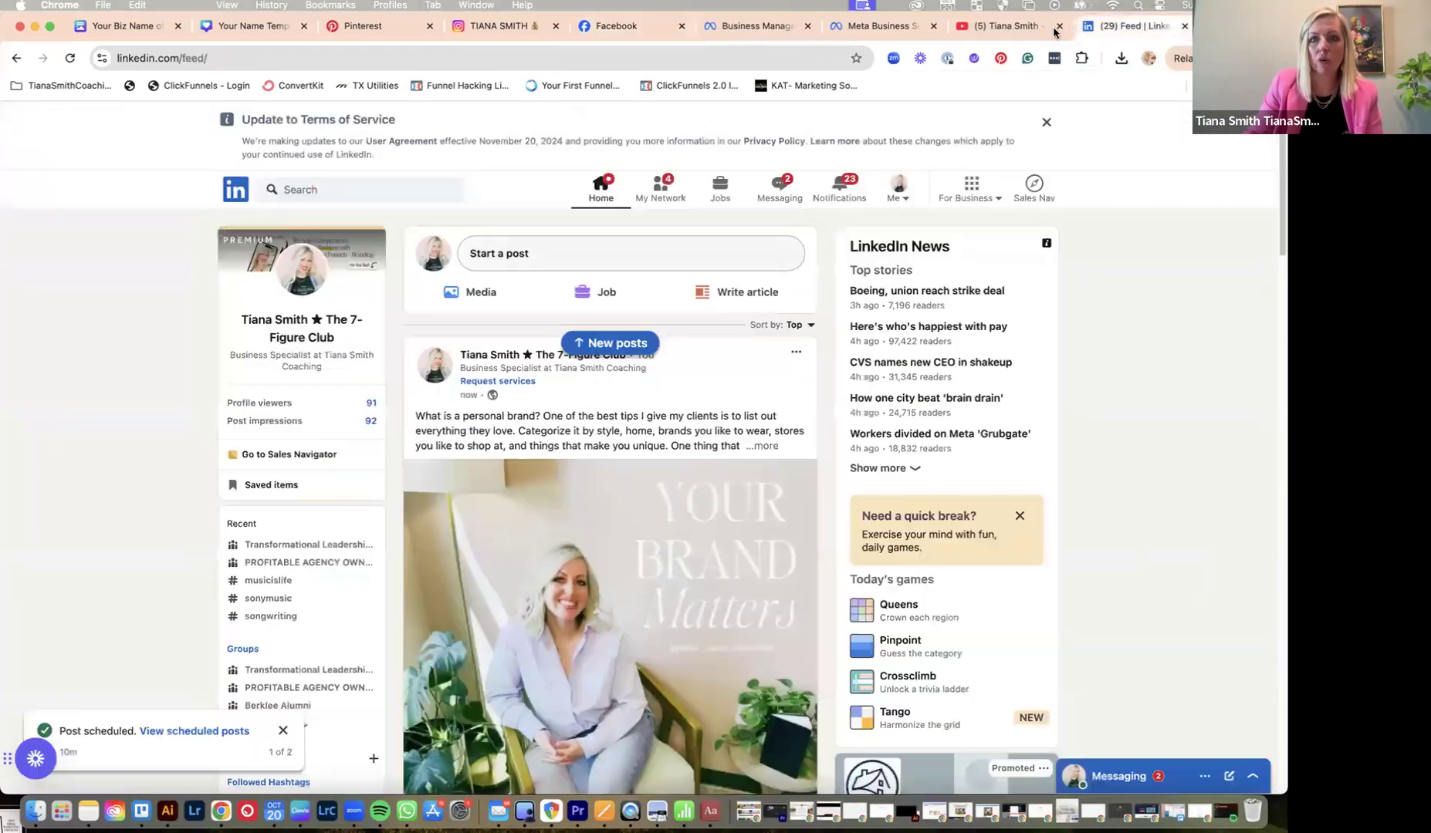
left_click(652, 254)
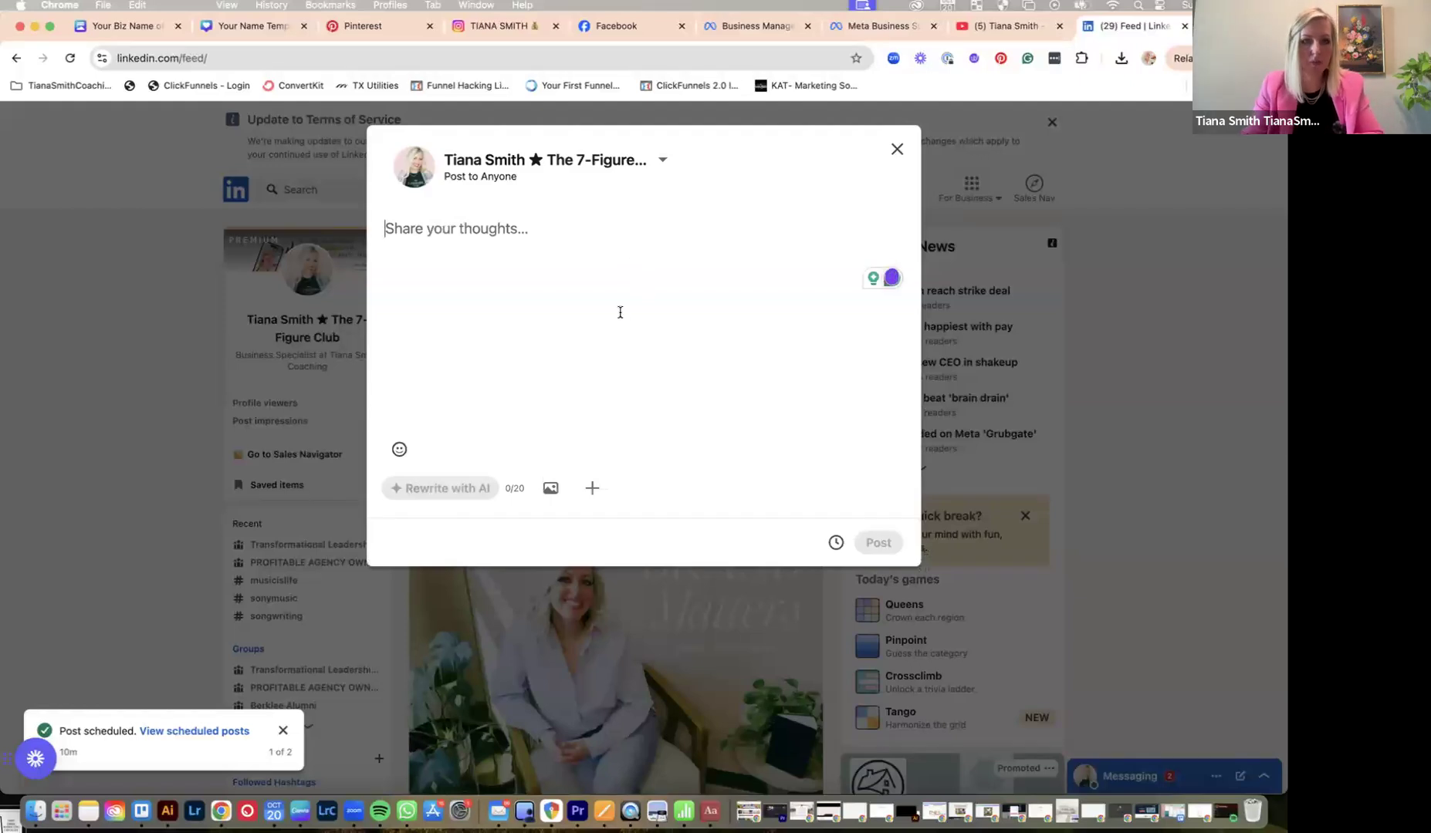
type("Did you know you can blow up your YouTube, Instagram Reels and Facebook Reels with a simple 1 minute video of the day...that you film and edit yourself in just minutes. I have a FREE Video Marketing Checklist plus a bonus video walk through of exactly how I've done this for years. Comment VIDEO if you want it now- my gift to you! Today only! (it's usually only in my paid courses!)")
left_click(531, 487)
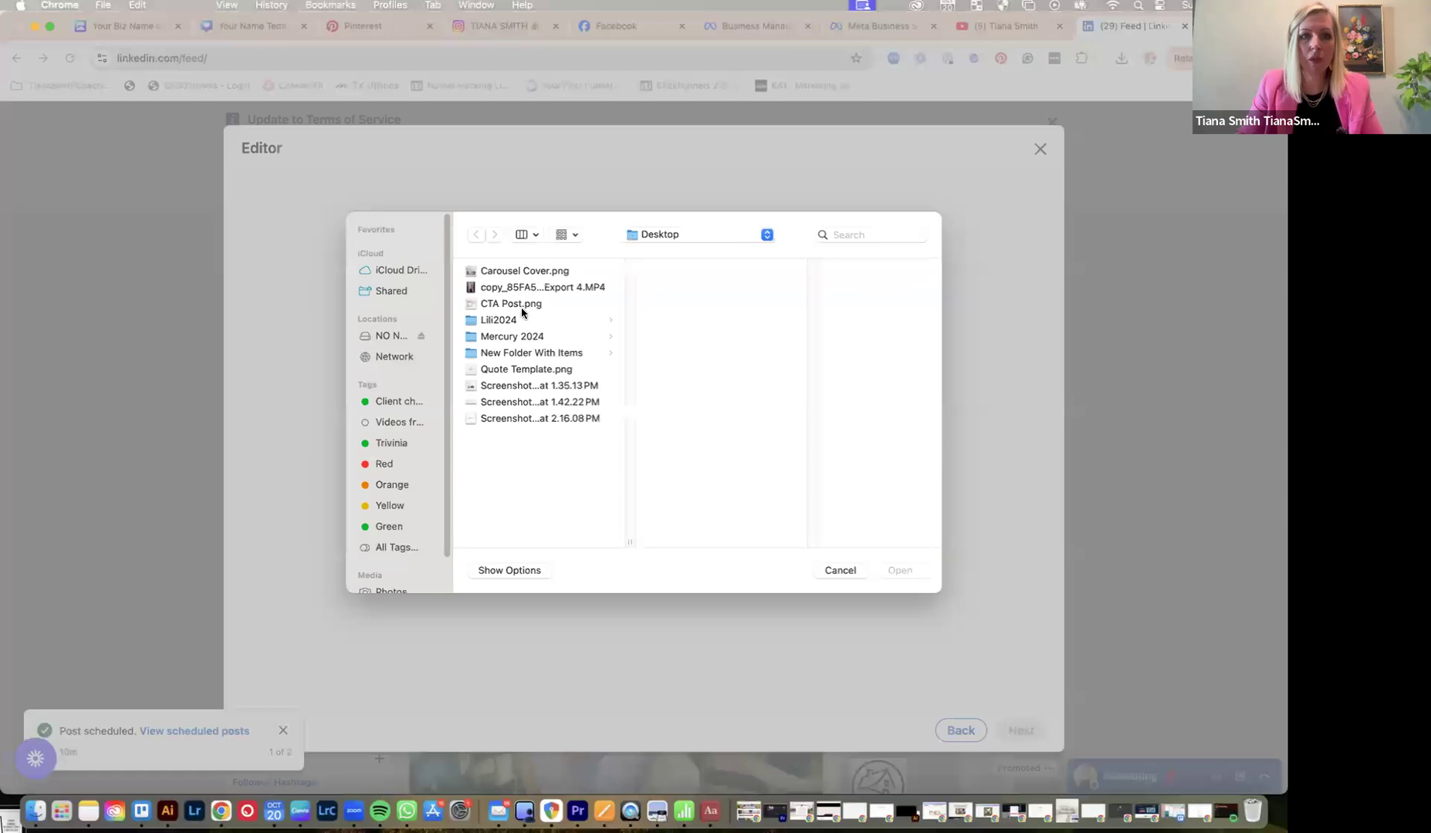
left_click(511, 304)
left_click(897, 575)
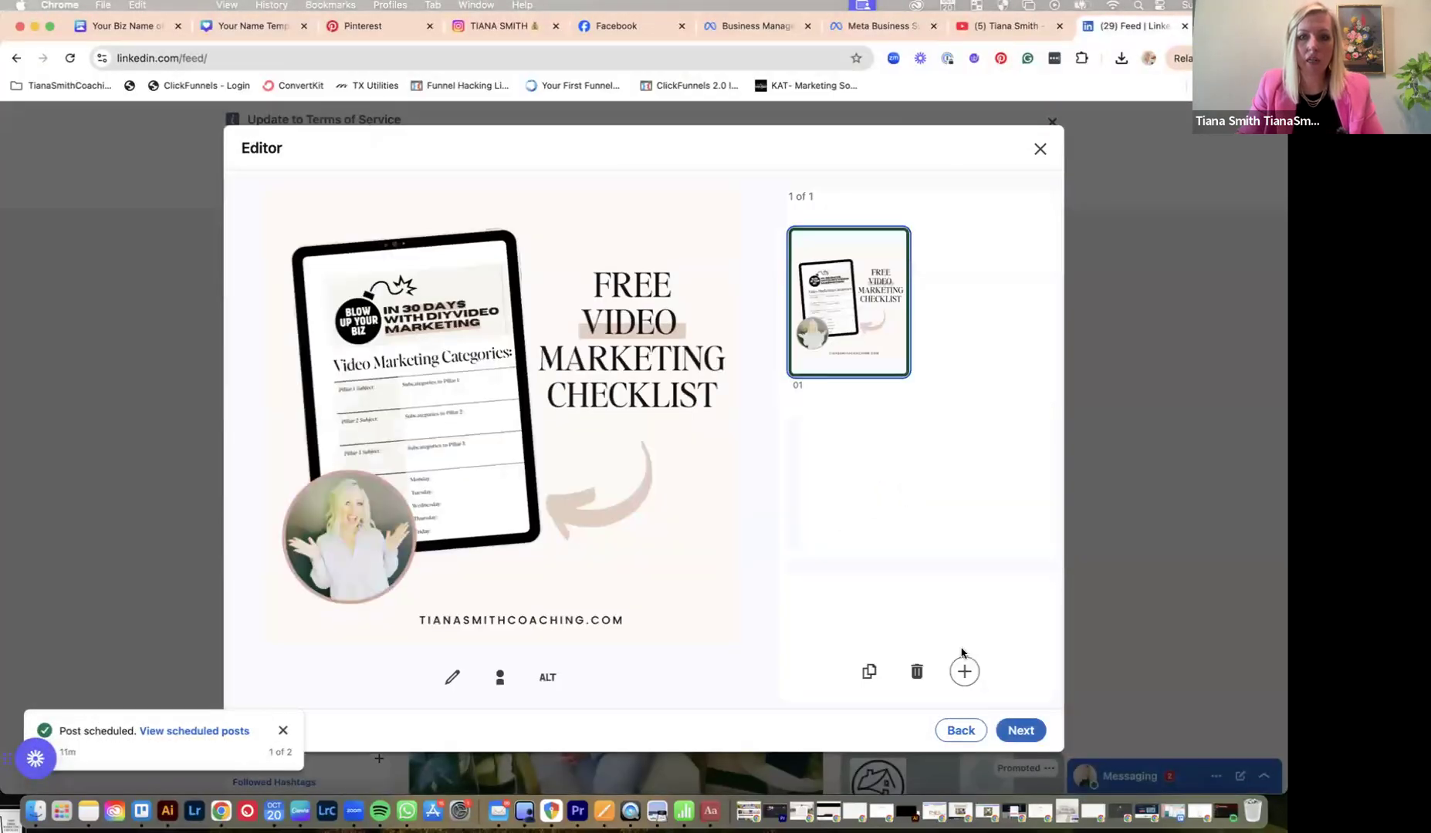
left_click(1033, 739)
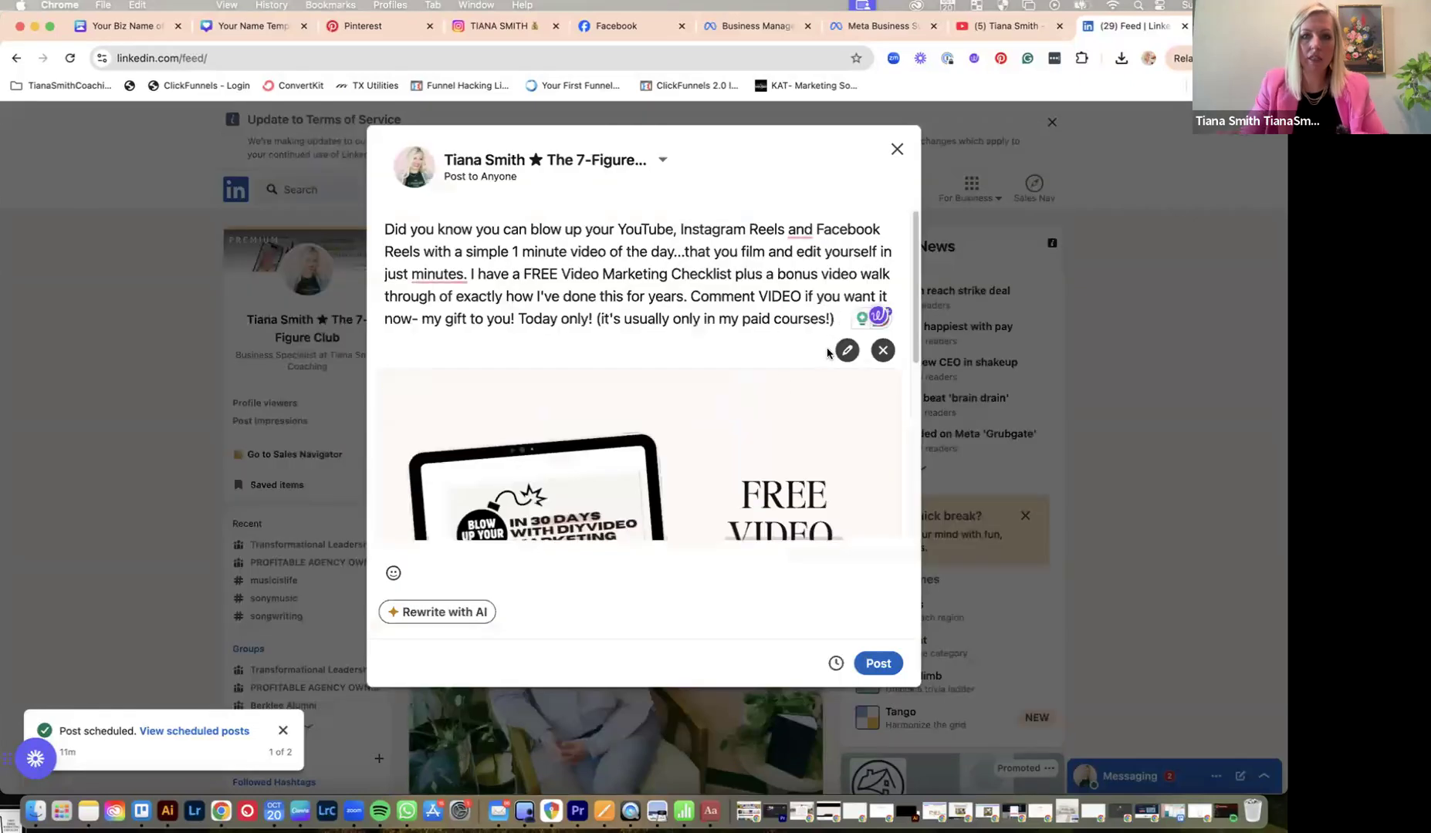
- Add the hashtags #videomarketing #videography #soloprenuer #entrepreneur #marketing to the end of the LinkedIn caption
type("#vid")
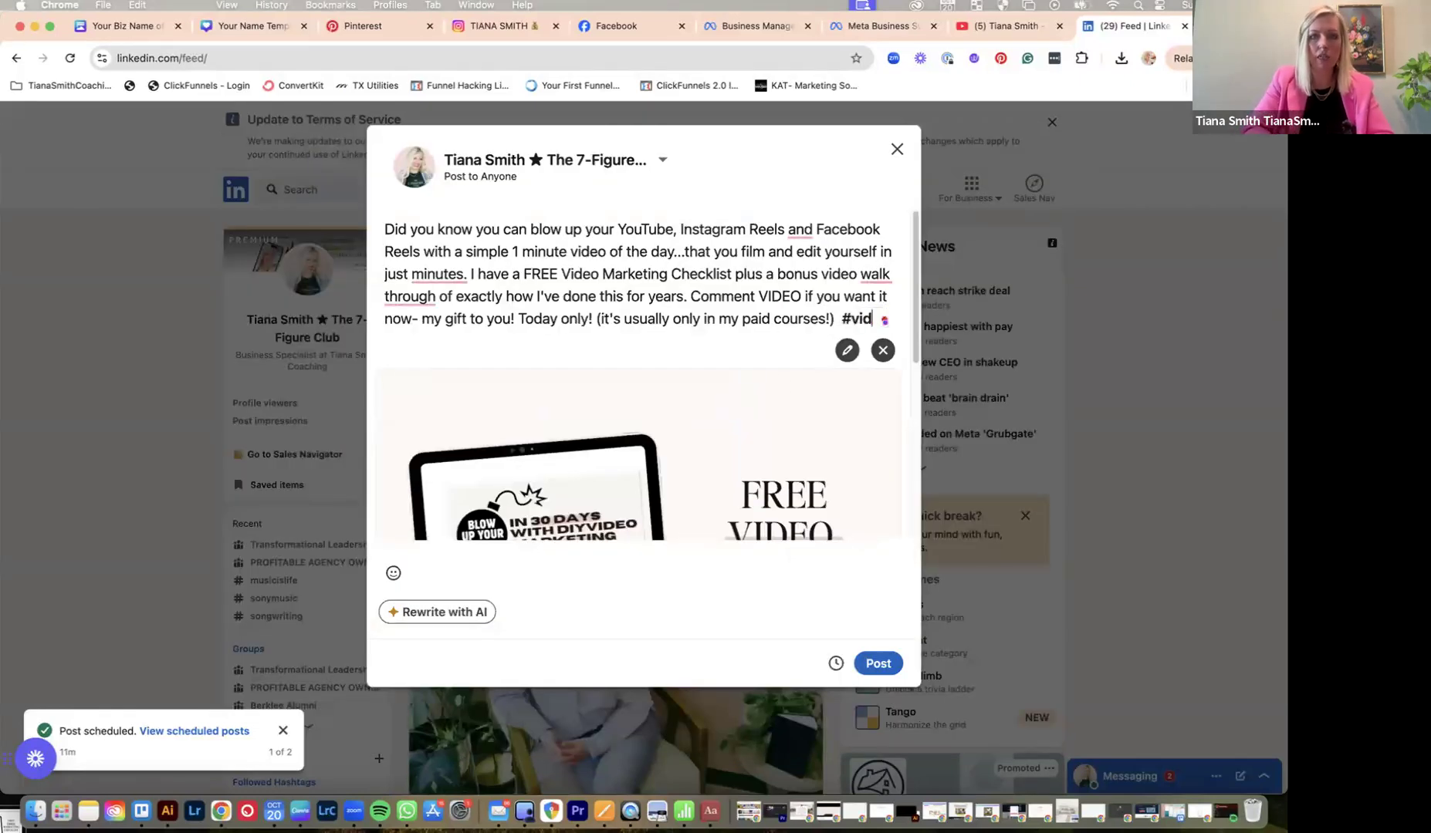
type("eomarketing #videography #")
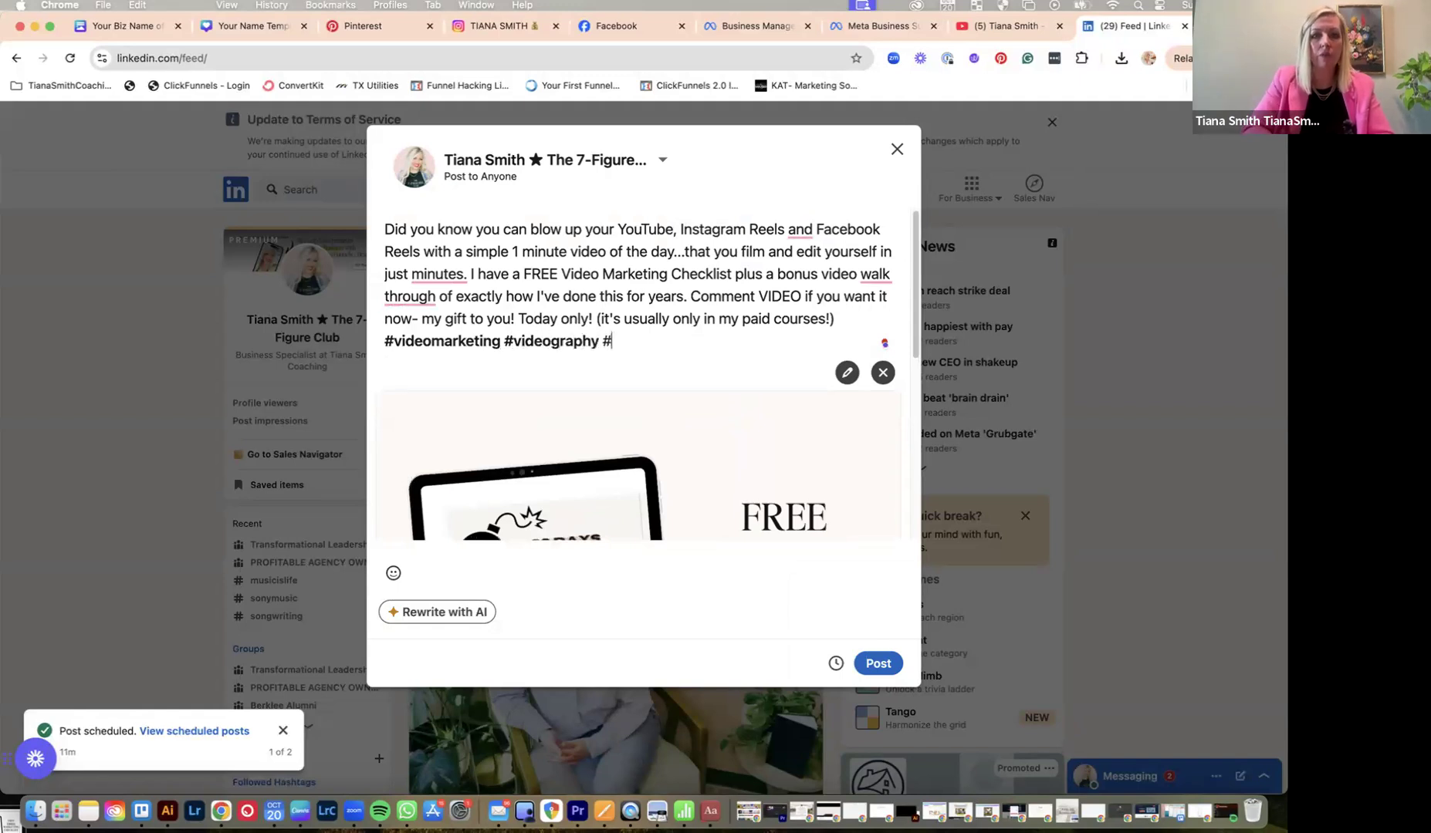
type("soloprenuer #entrepreneur #marketing")
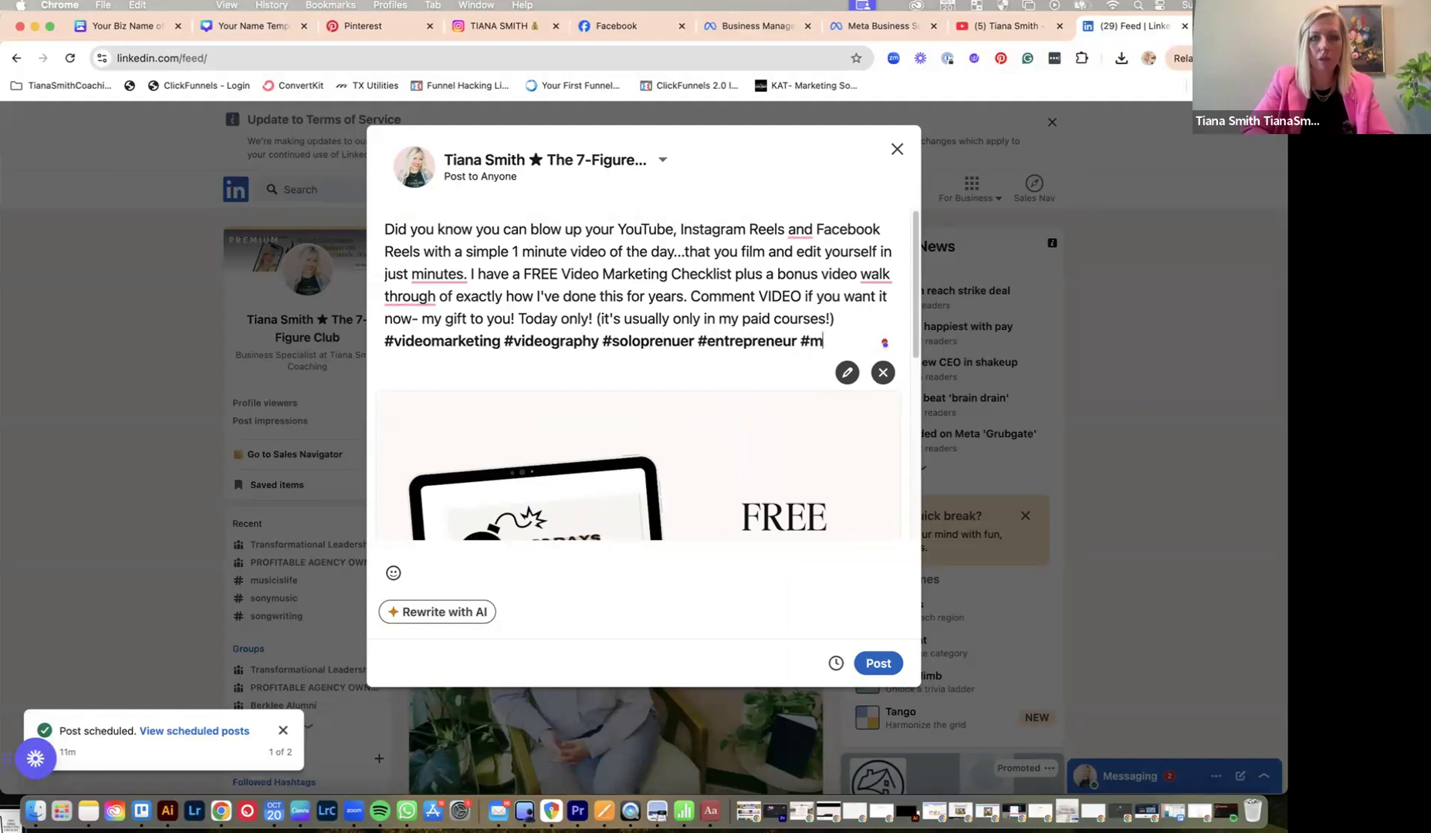
- Schedule the LinkedIn post for 10/21/2024 at 12:30 PM
left_click(836, 664)
left_click(519, 285)
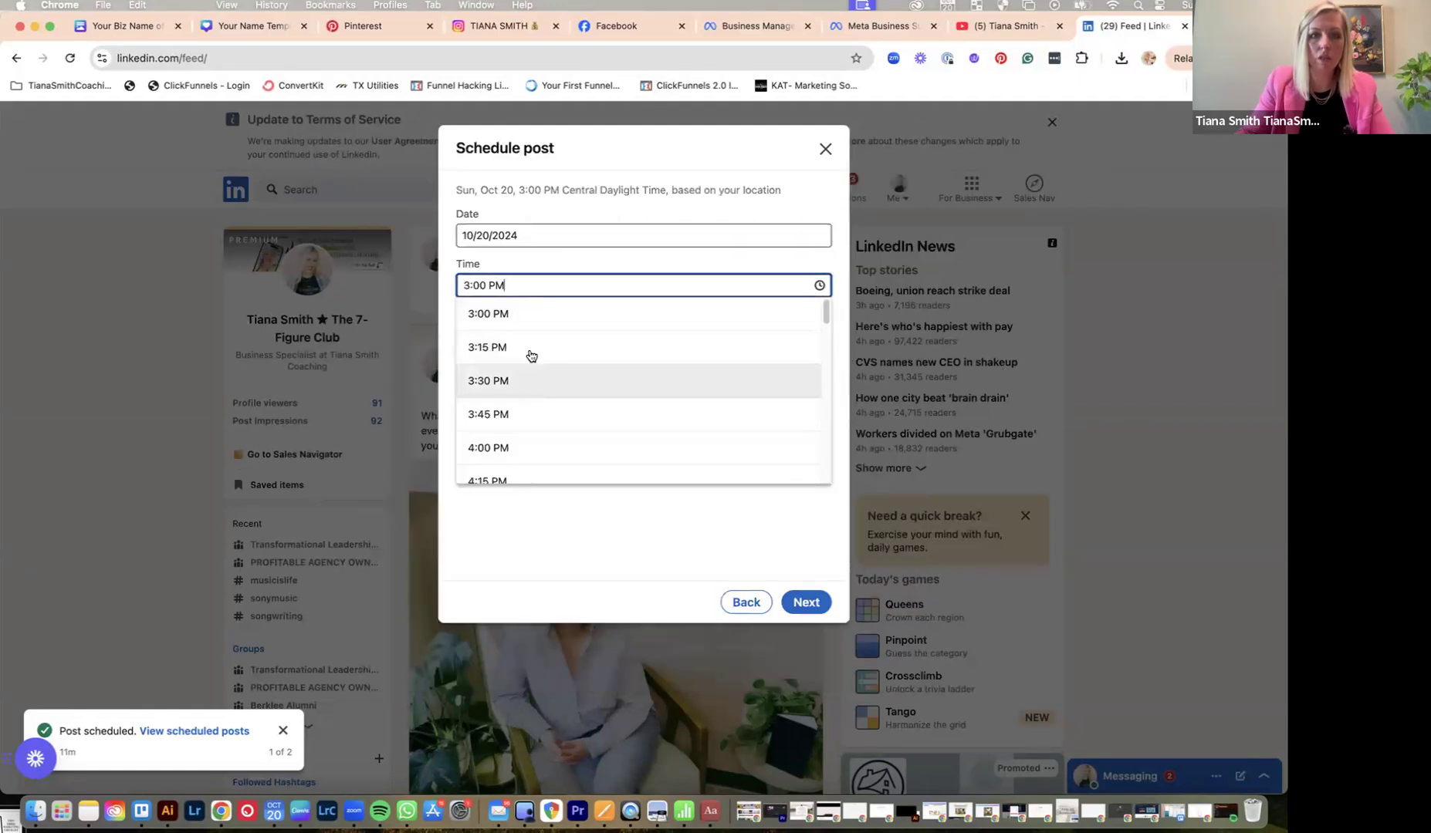
left_click(494, 235)
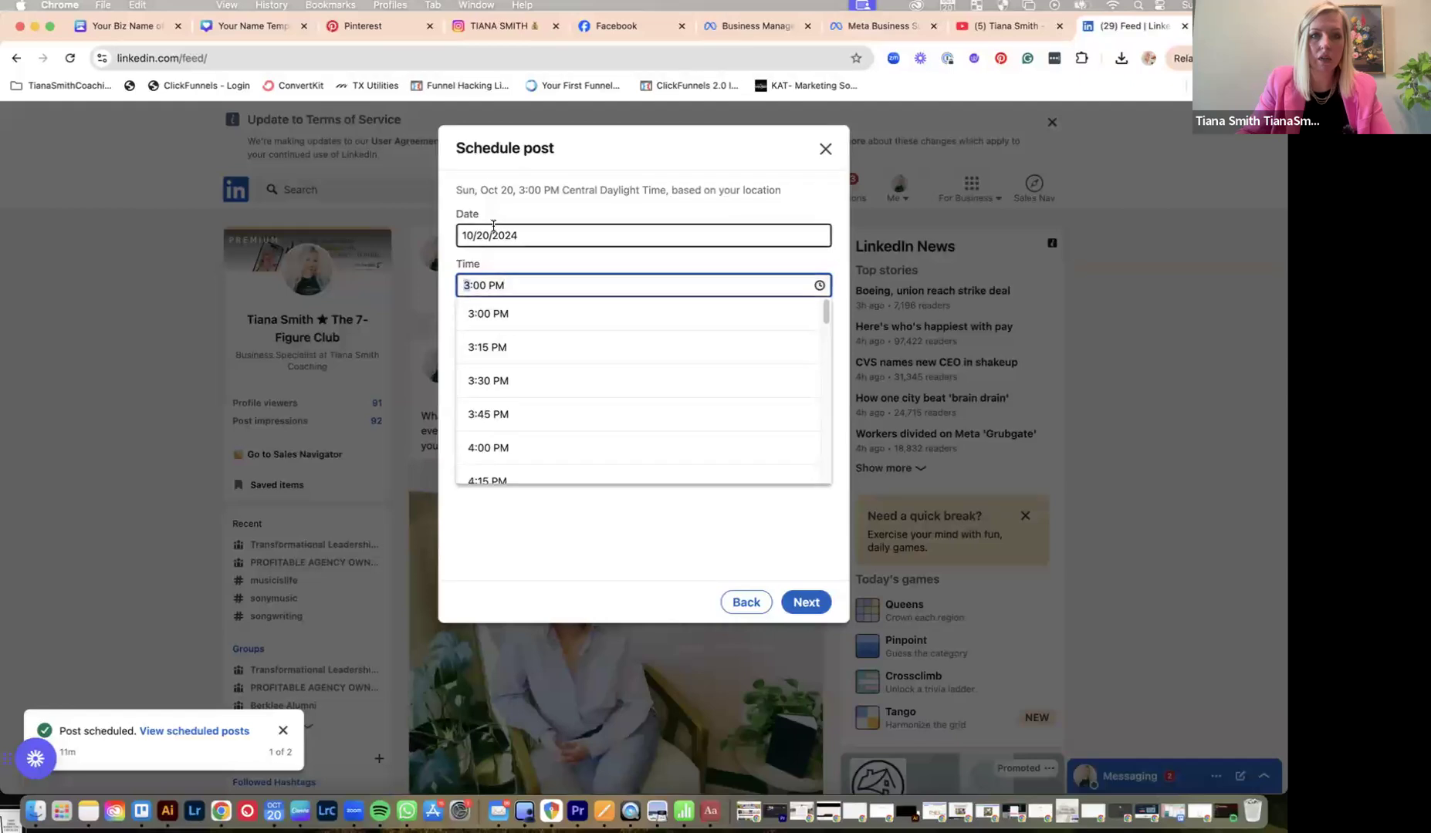
left_click(510, 431)
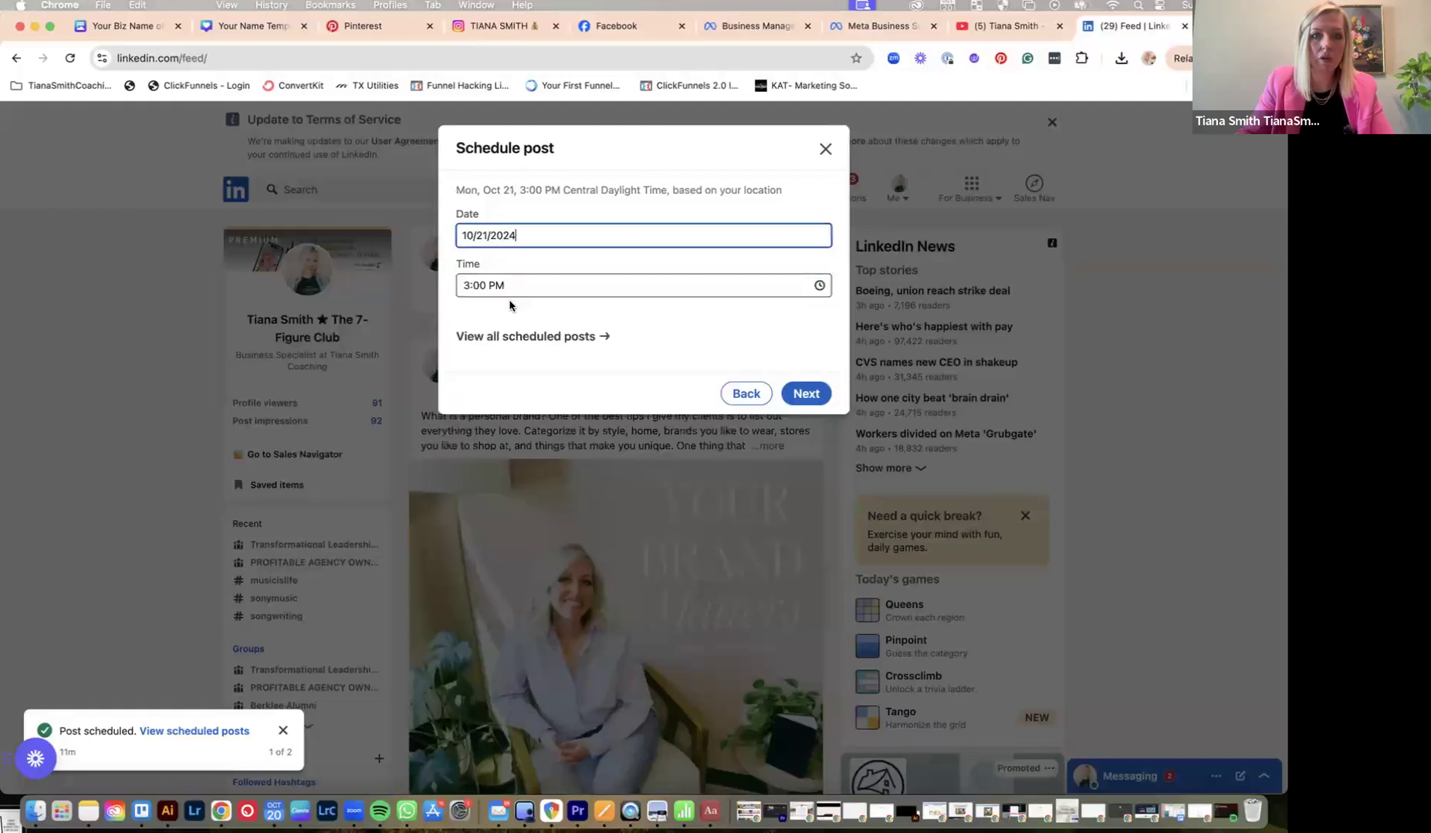
double_click(466, 284)
scroll(494, 361, "up", 5)
left_click(494, 356)
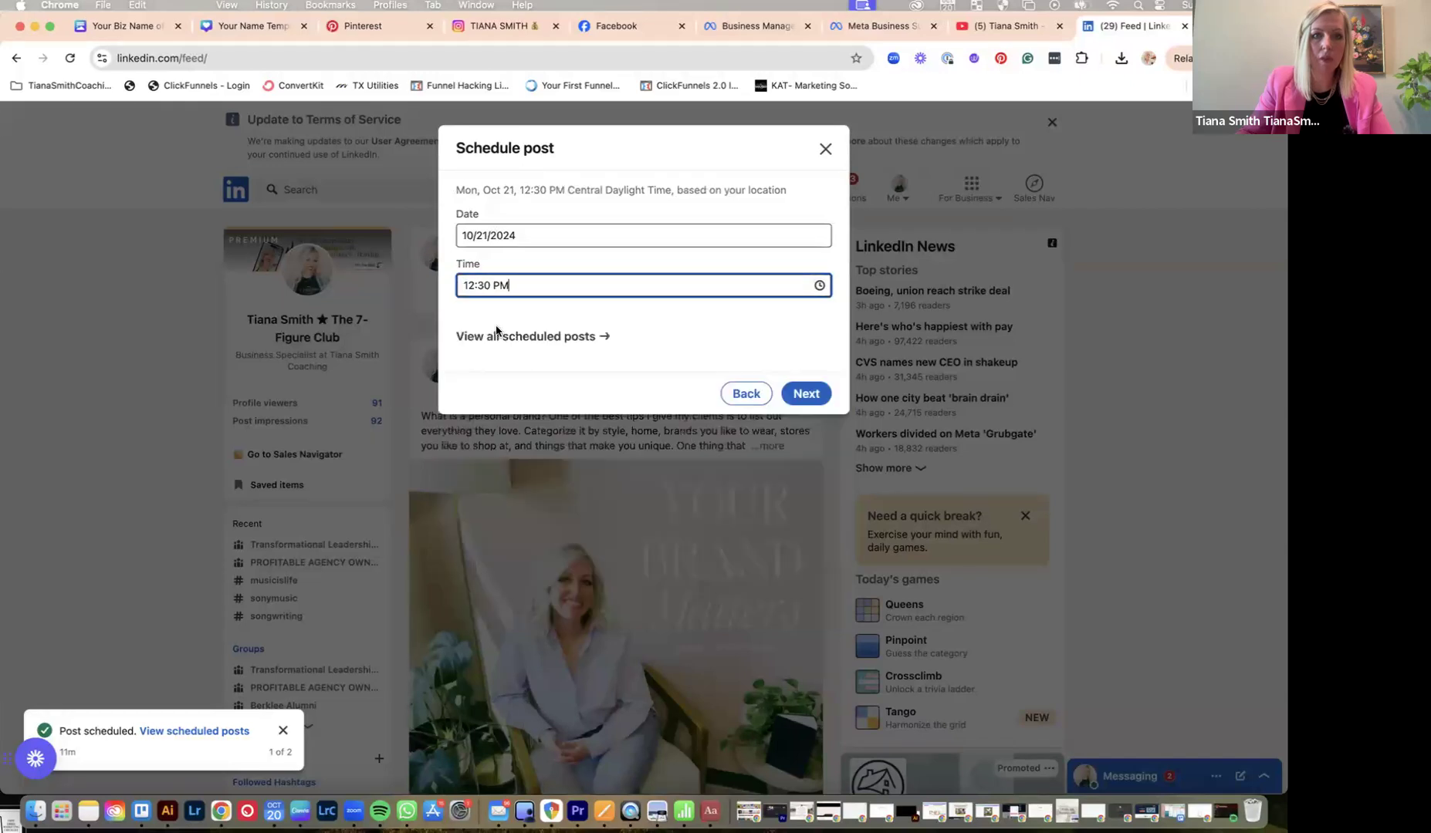
left_click(804, 394)
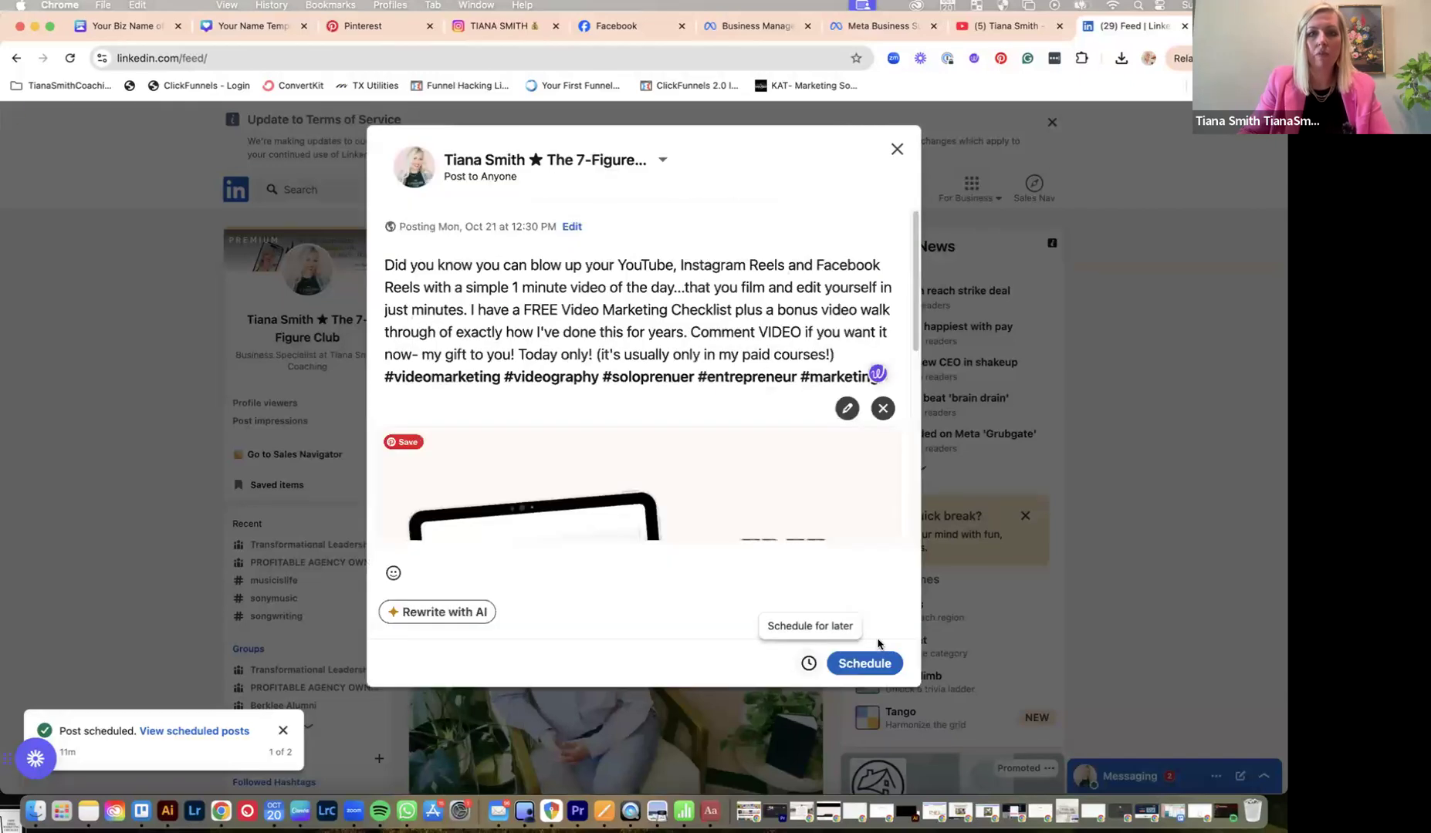
left_click(875, 676)
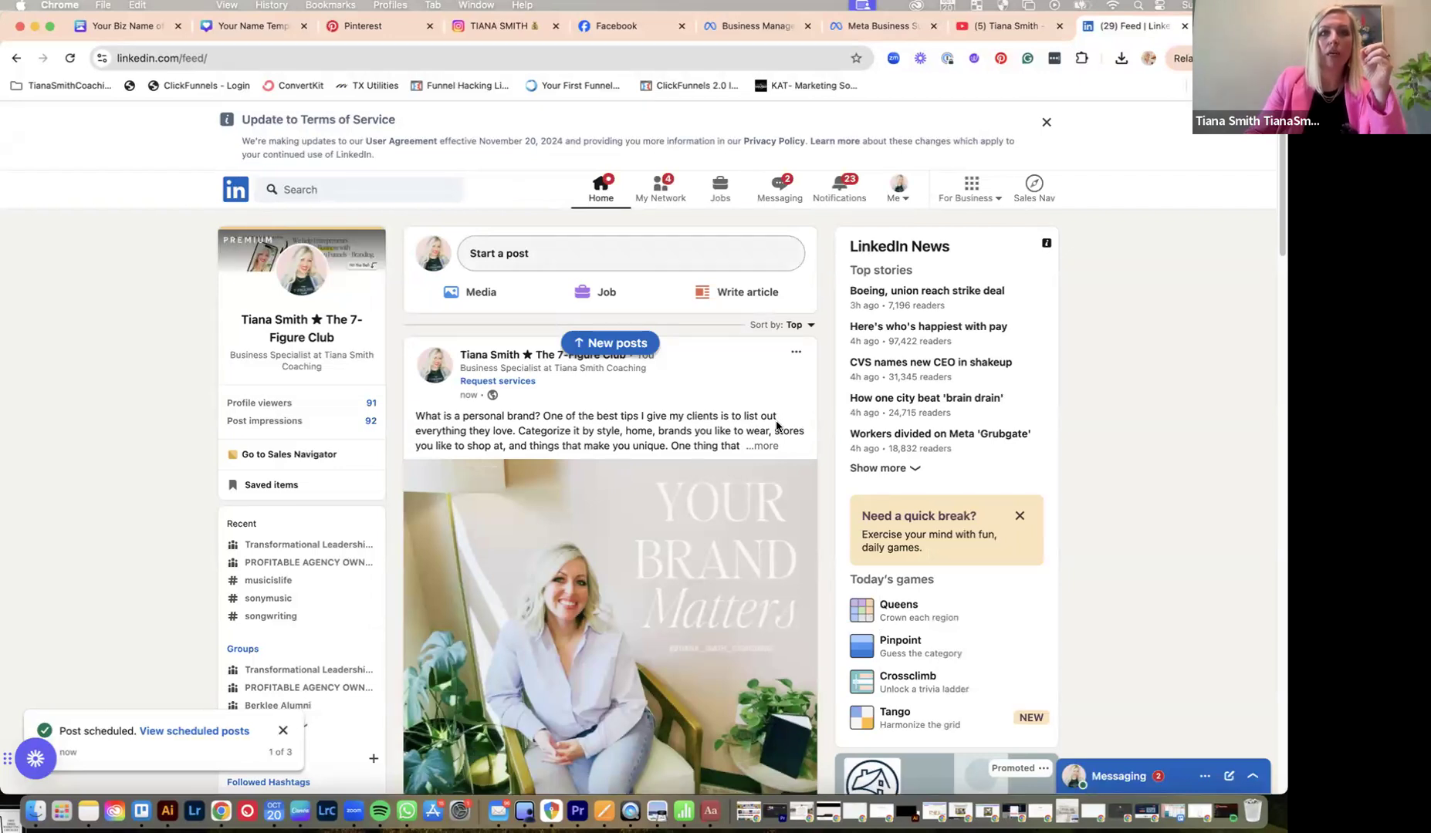
- Switch to the Your Name Templates design in Canva and show all of its pages in a grid overview
left_click(259, 34)
left_click(357, 275)
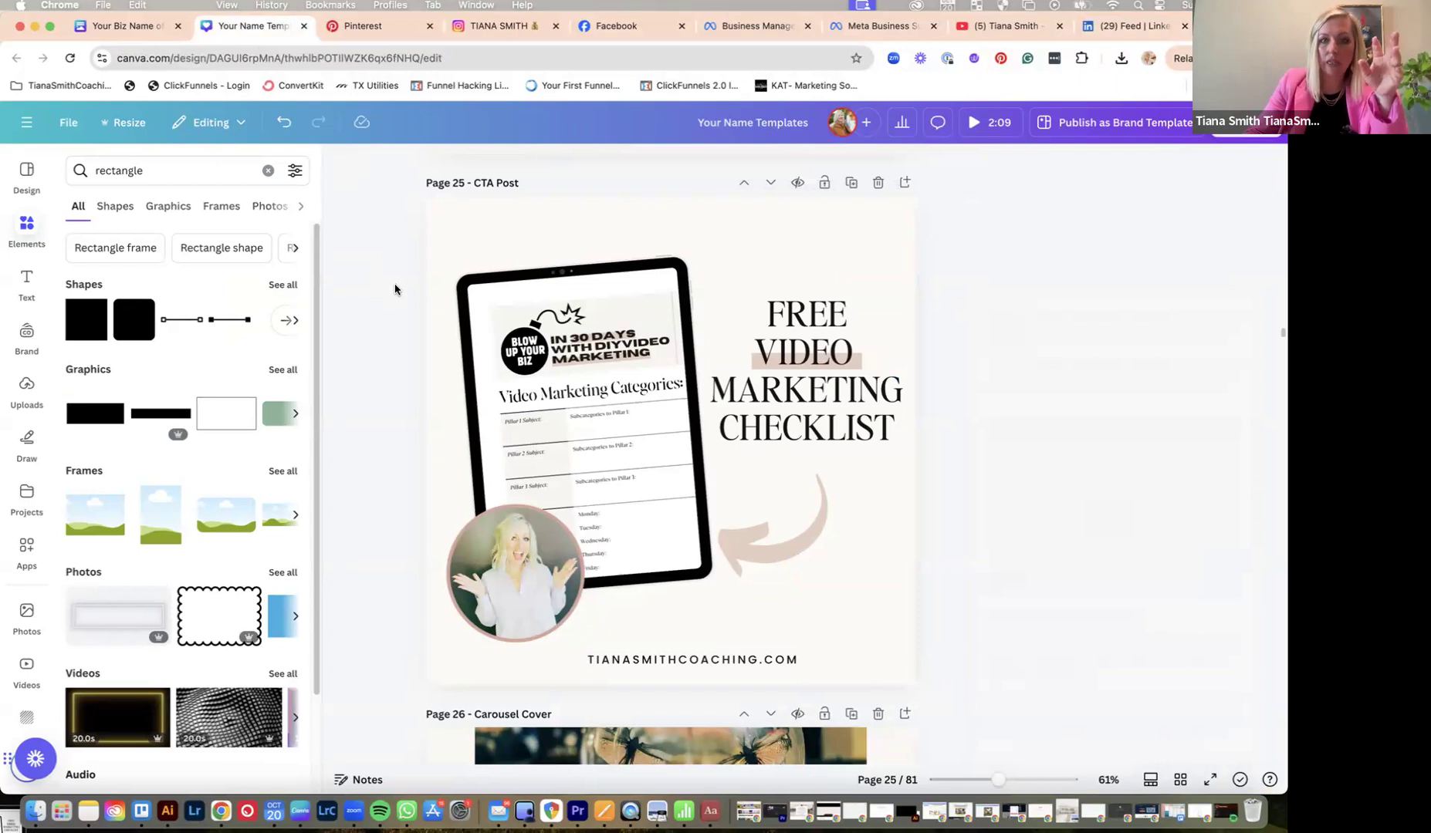
scroll(395, 290, "down", 3)
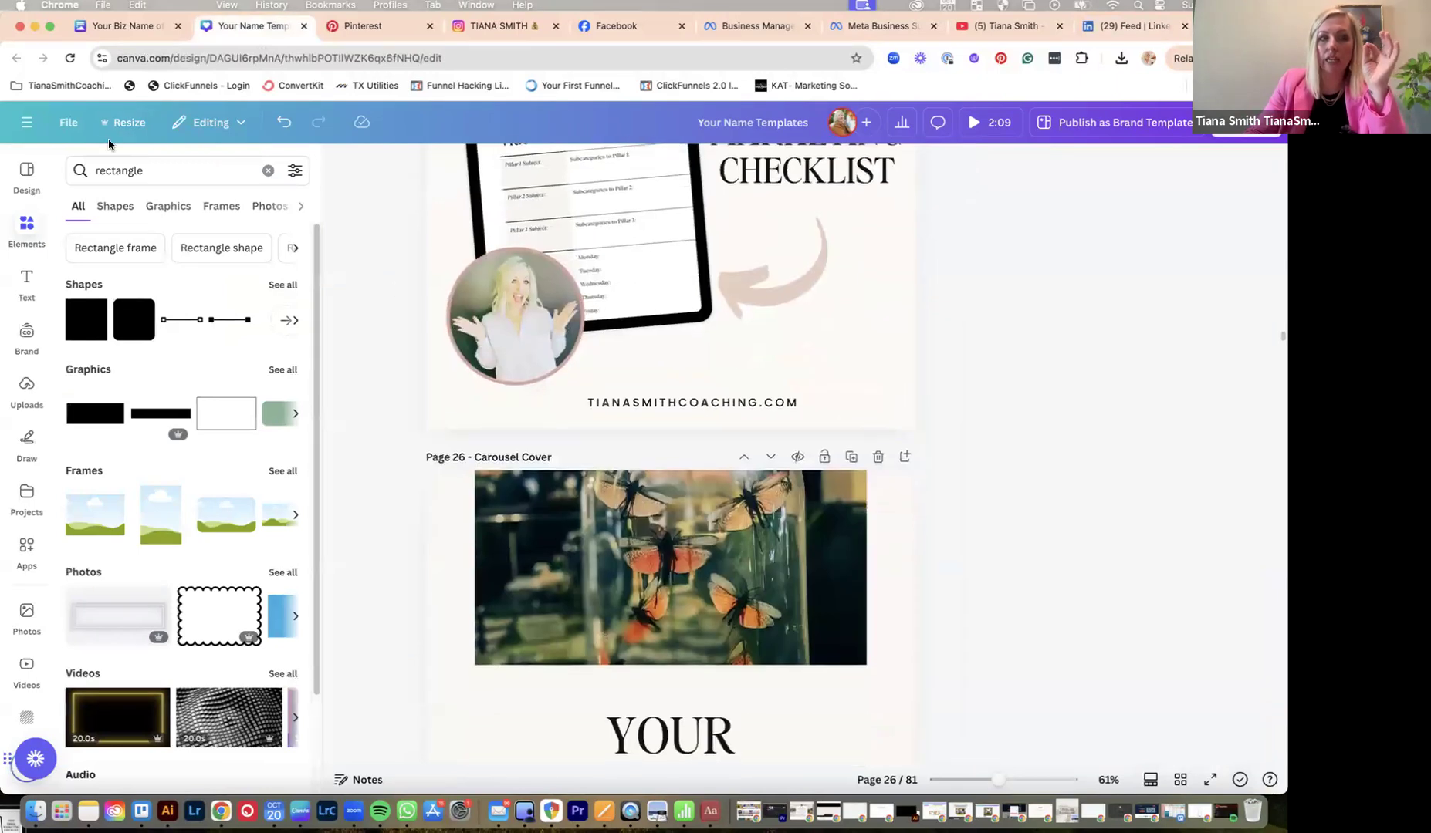
left_click(67, 116)
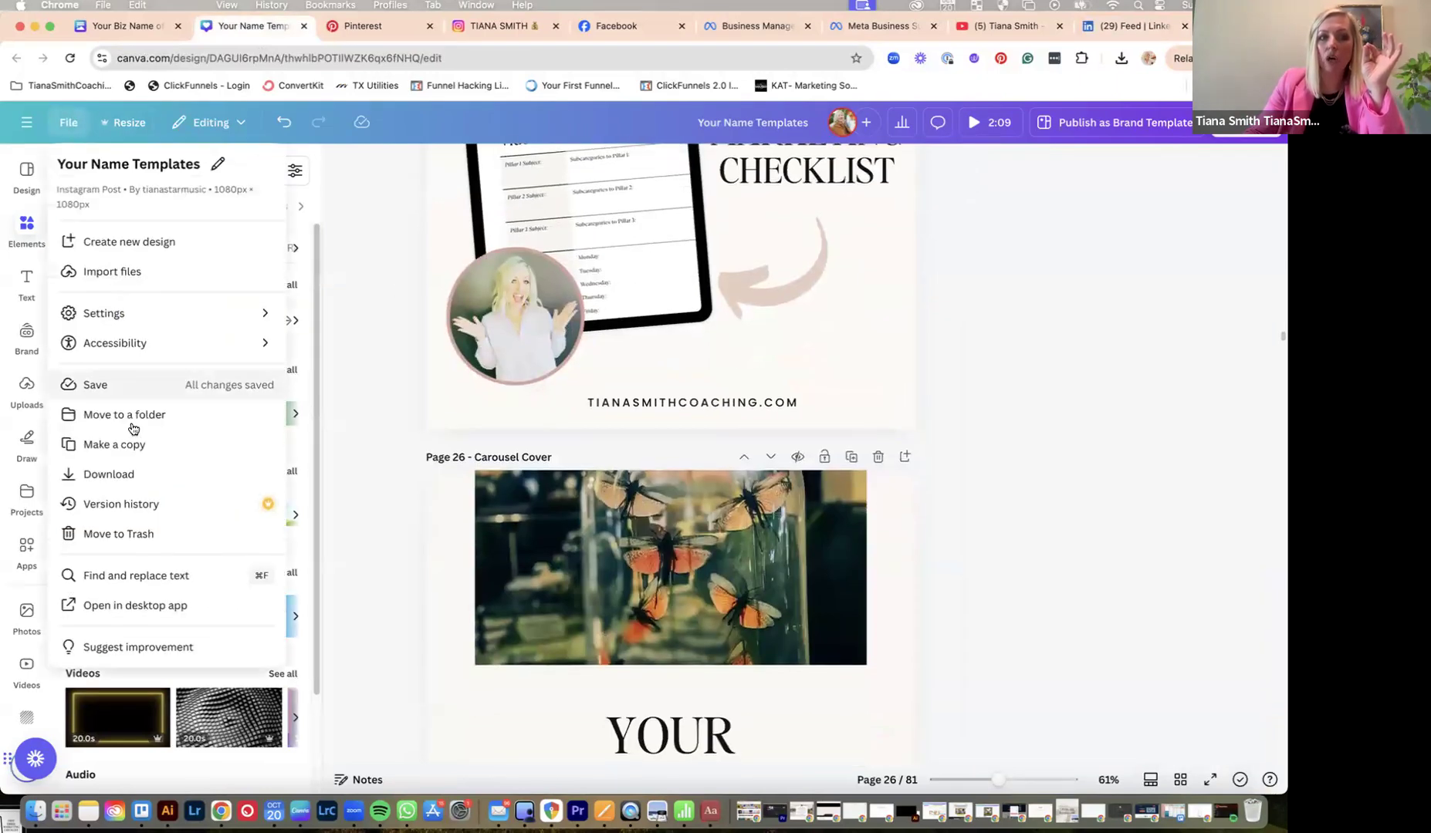
left_click(409, 426)
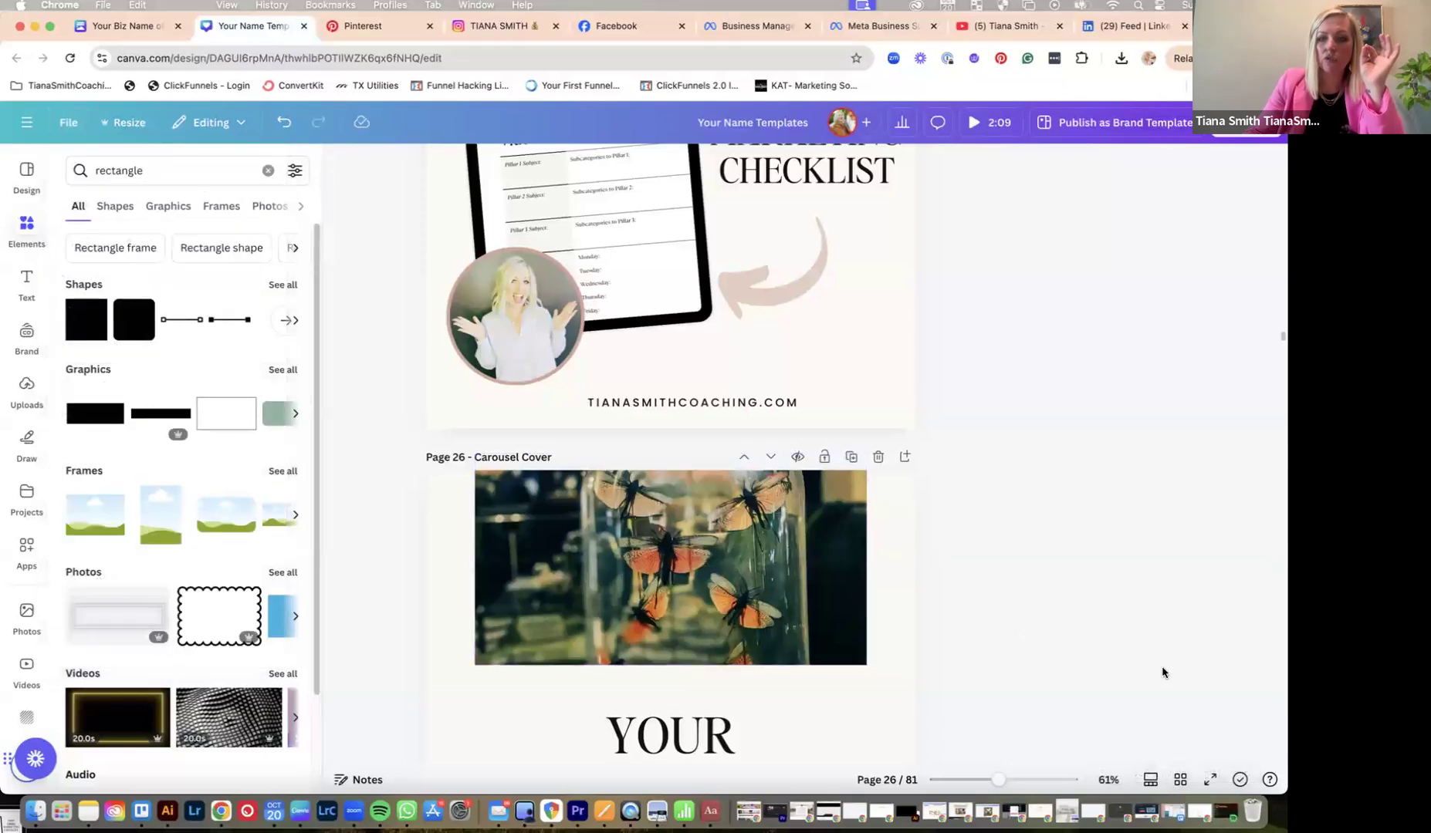
left_click(1180, 779)
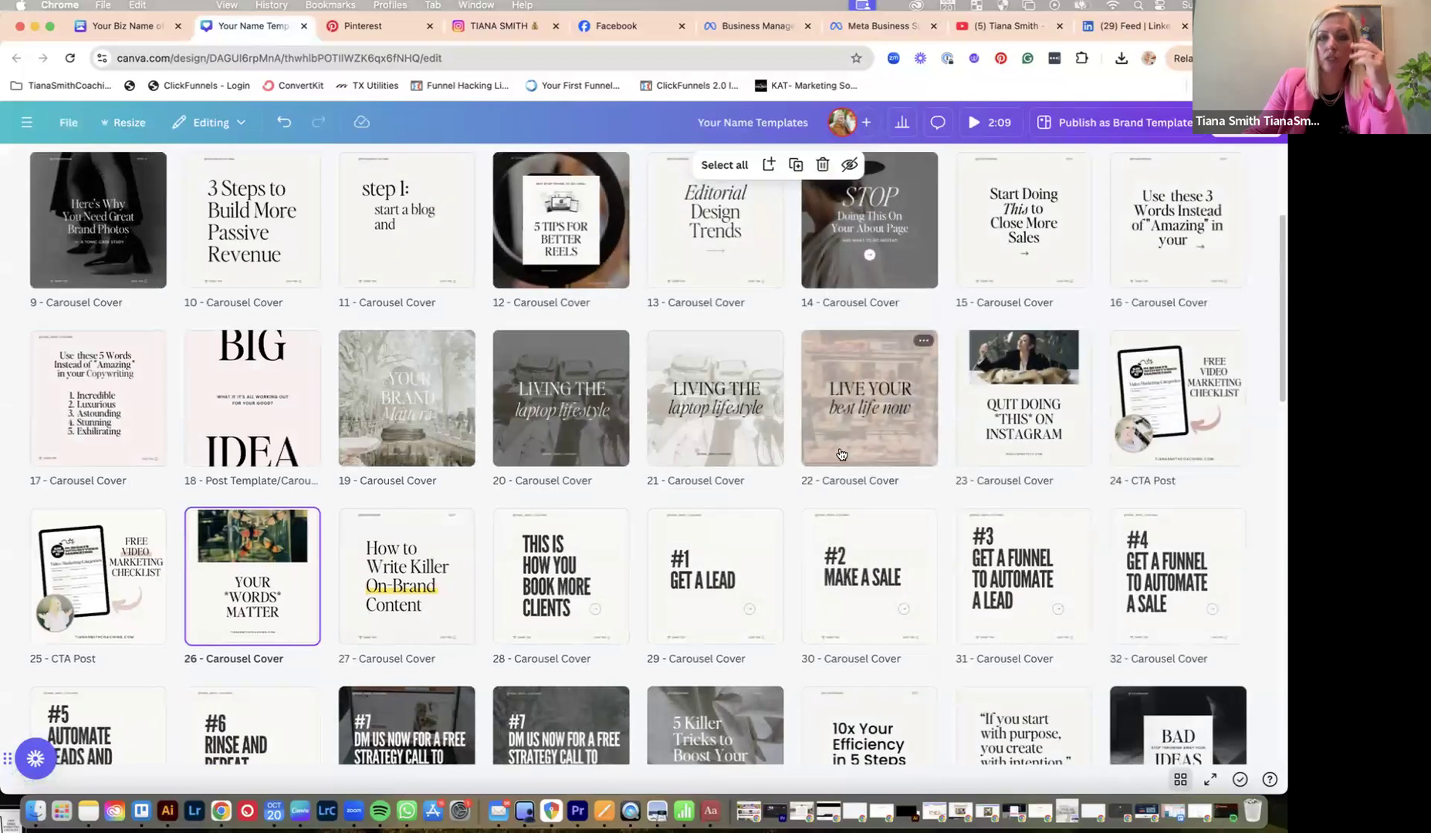
- Move the finished CTA Post on page 25 up to directly after the page 6 Carousel Cover
scroll(841, 455, "up", 3)
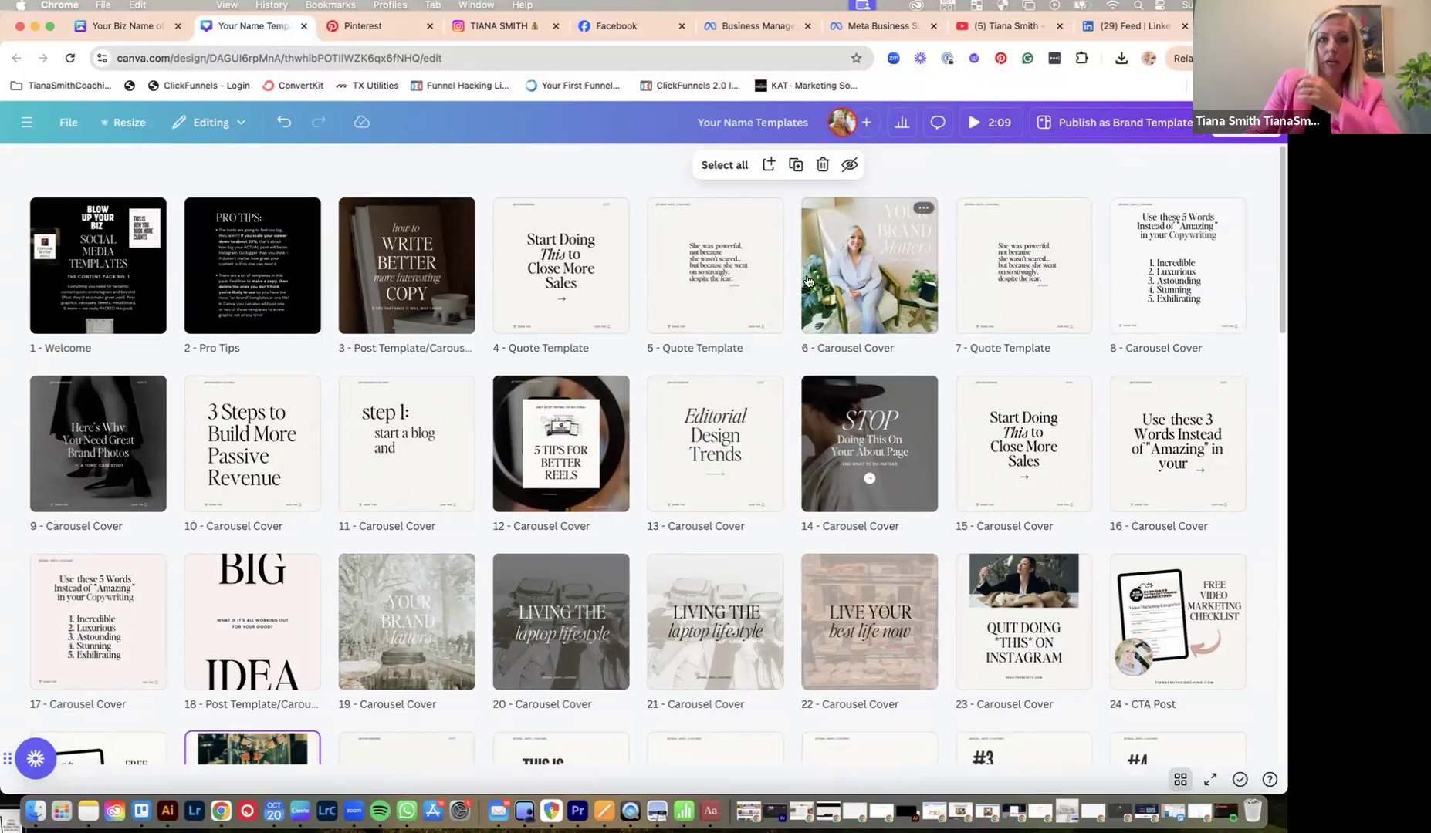
scroll(630, 469, "down", 3)
scroll(630, 469, "down", 1)
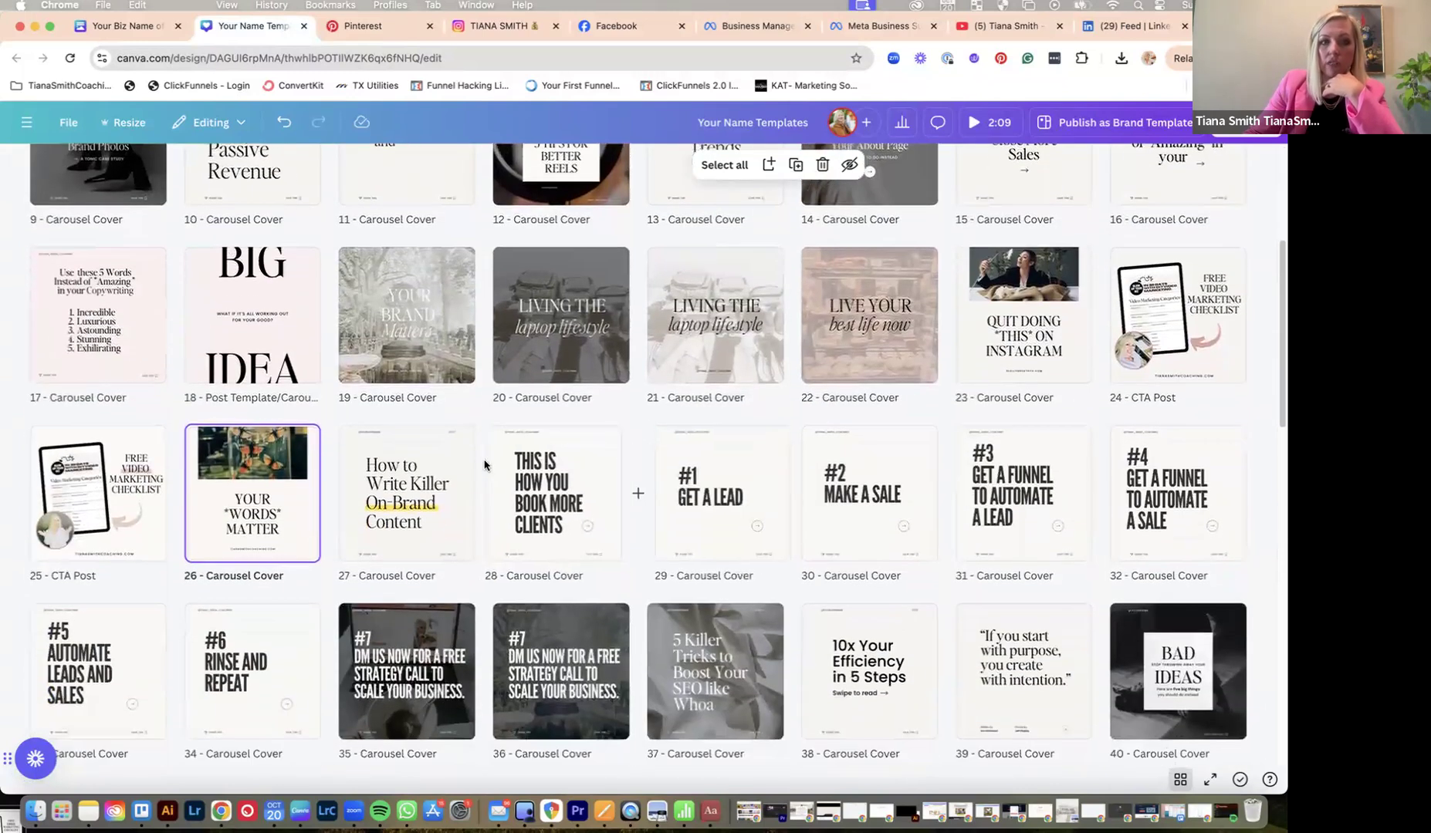
left_click_drag(140, 483, 980, 259)
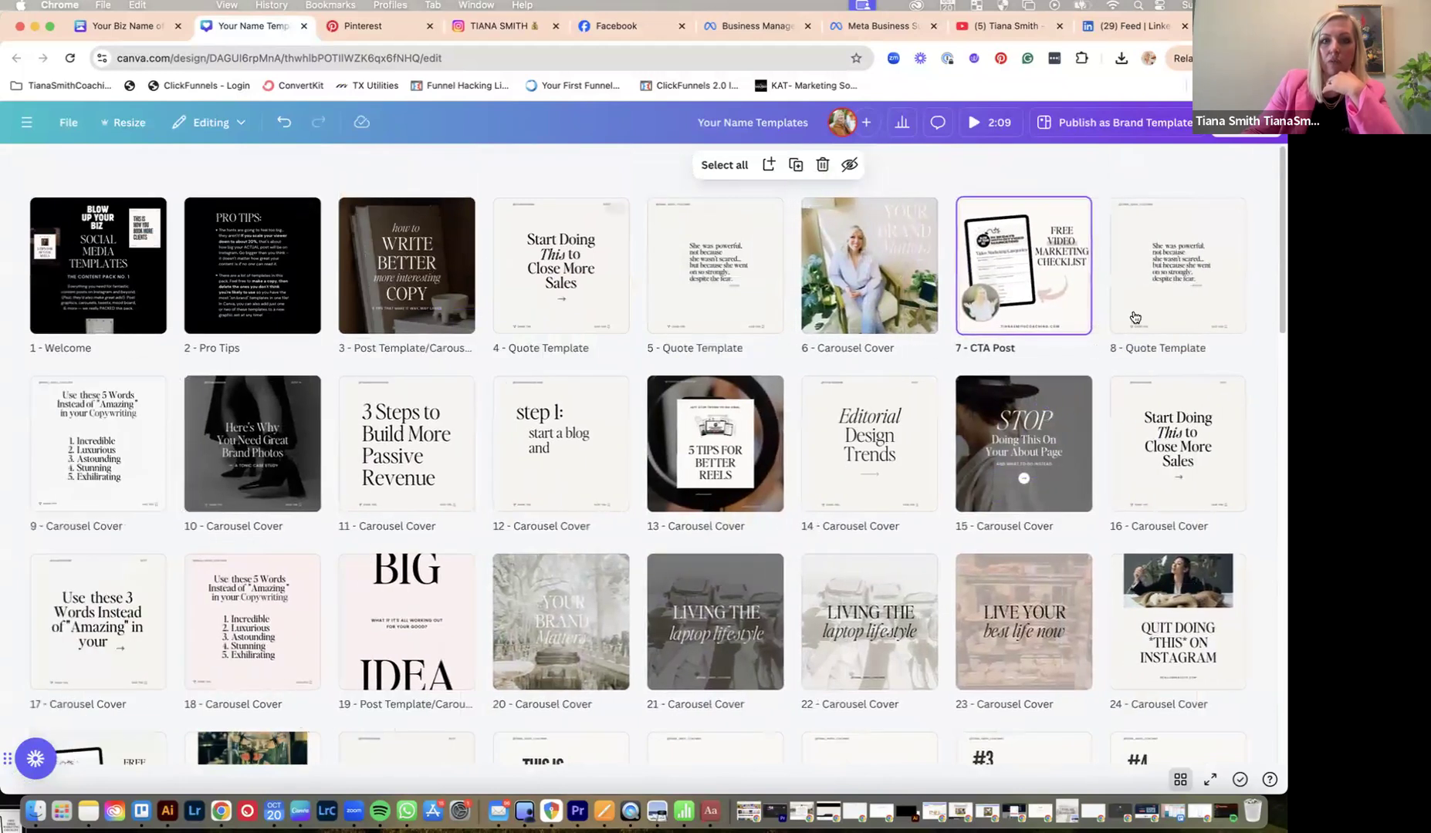
- Browse the quote templates near the end of the design, opening page 77 and examining the pages before it
scroll(966, 479, "down", 15)
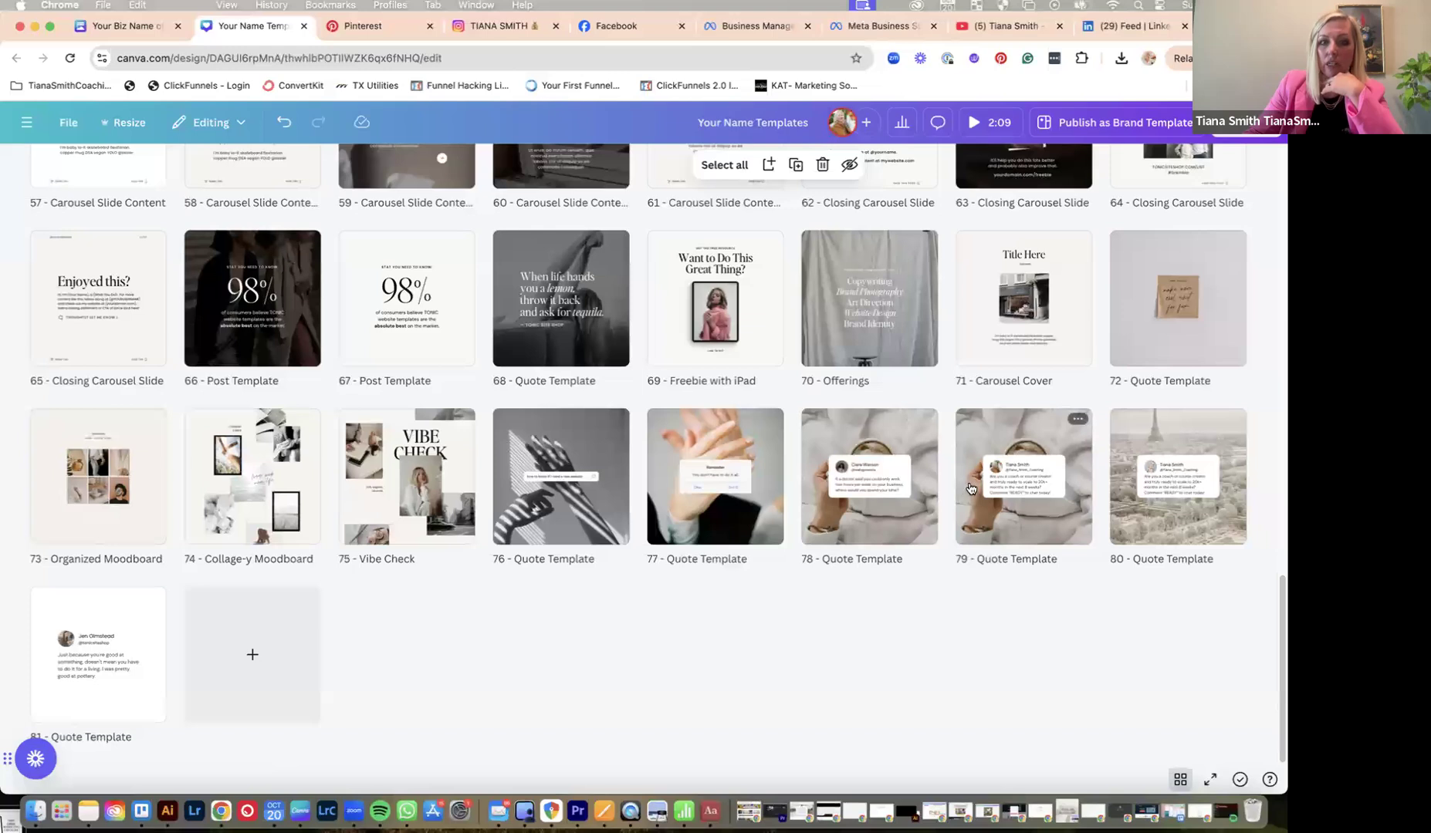
left_click(770, 474)
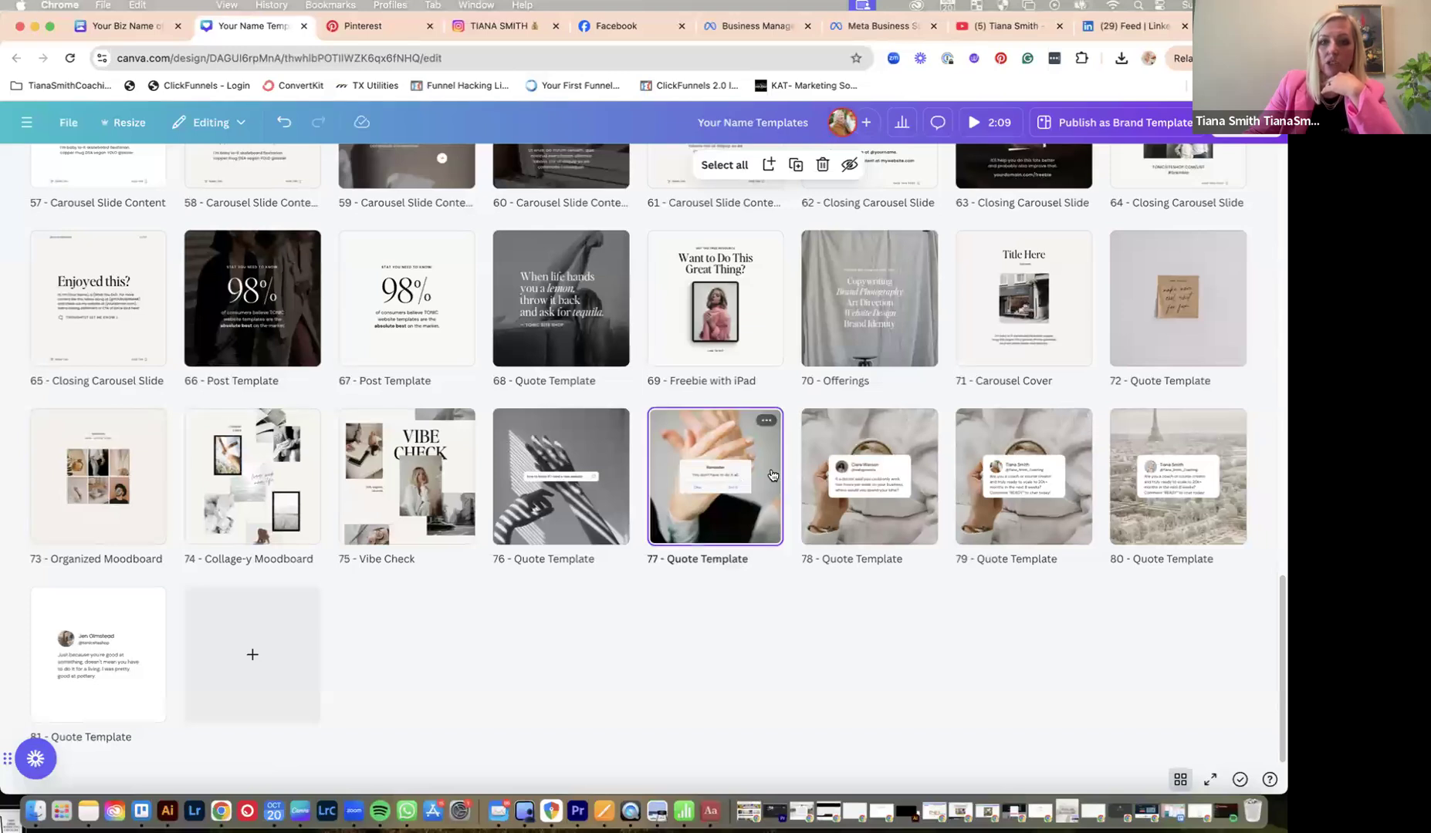
double_click(770, 474)
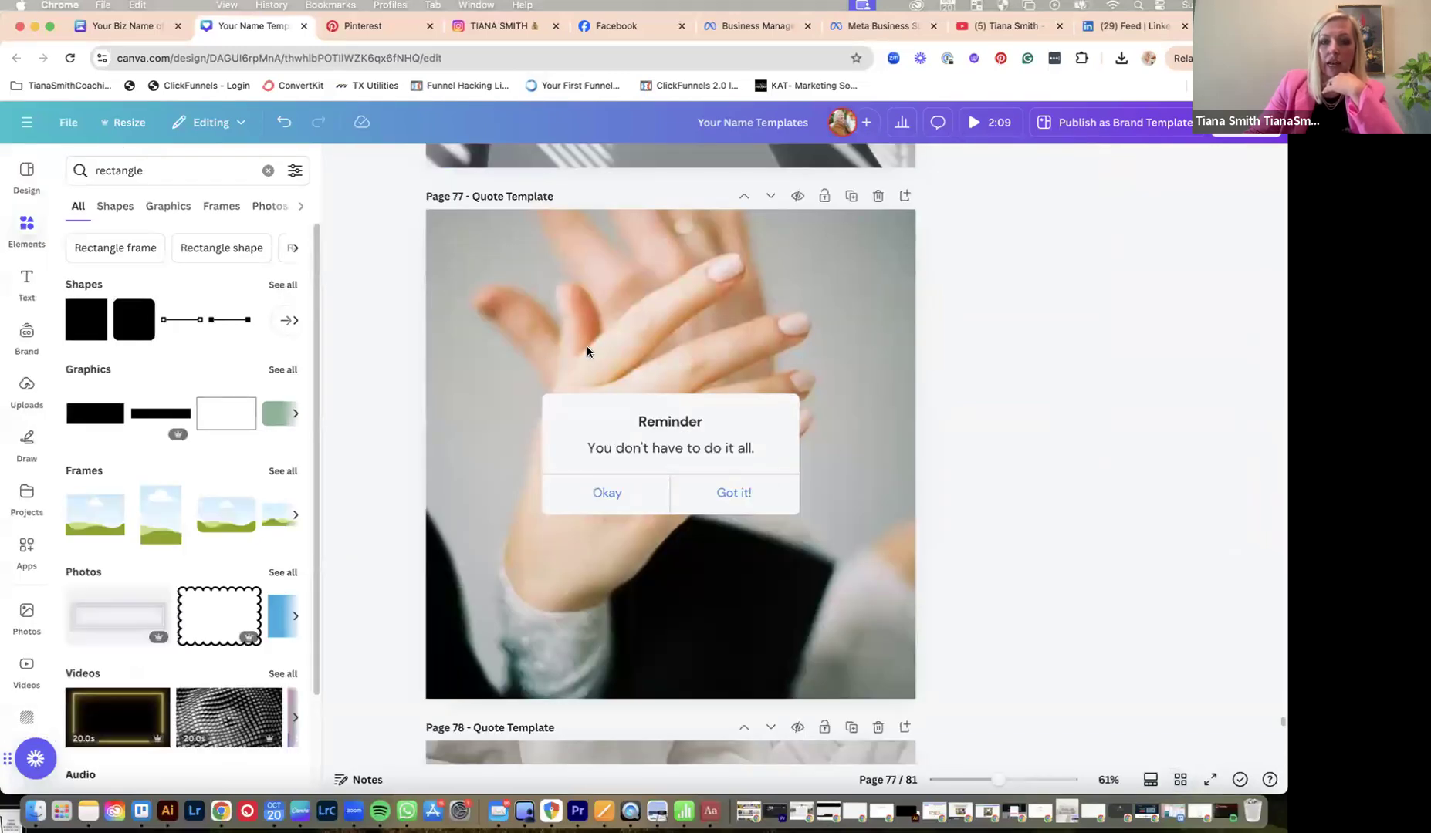
scroll(590, 349, "up", 8)
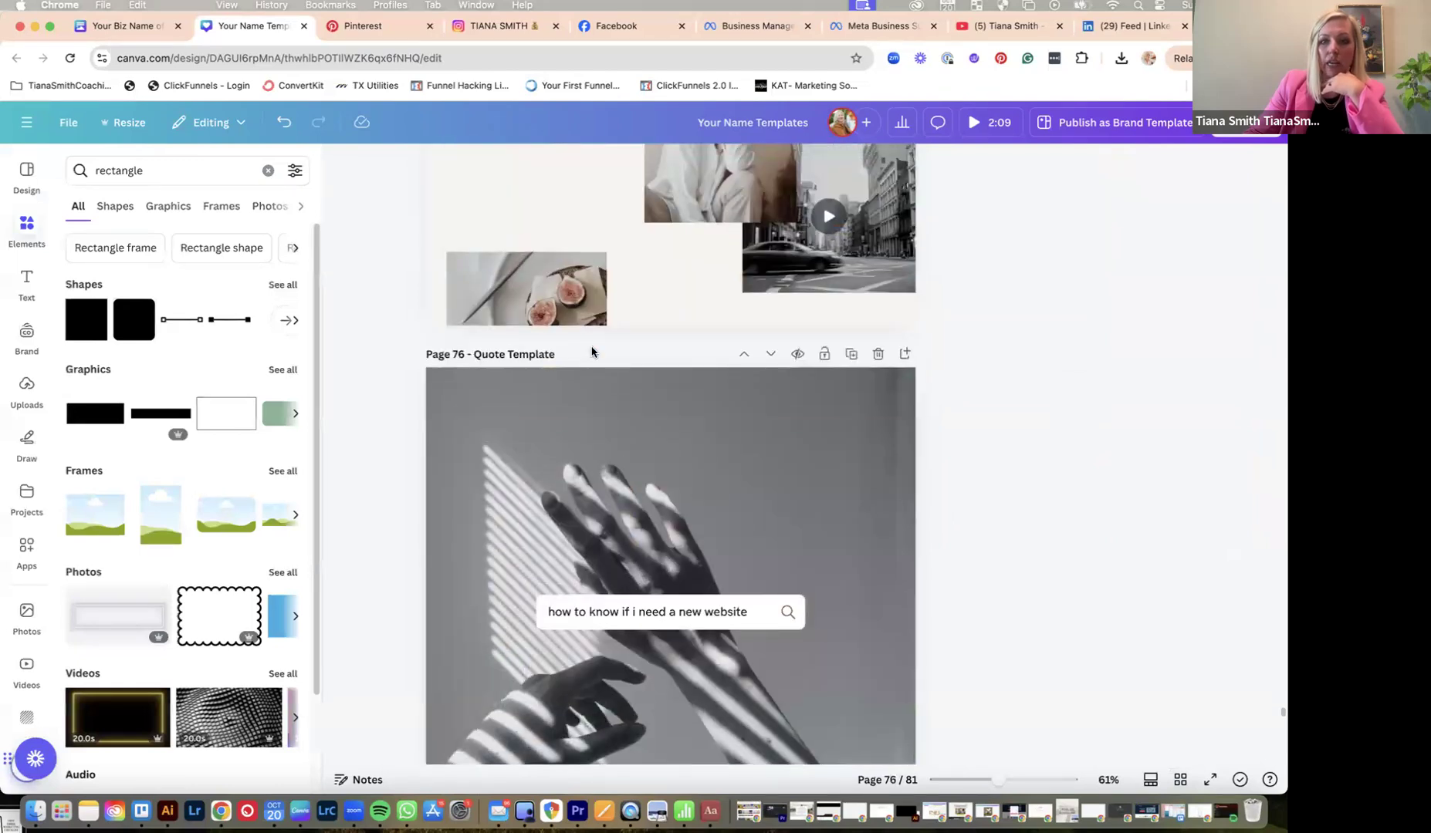